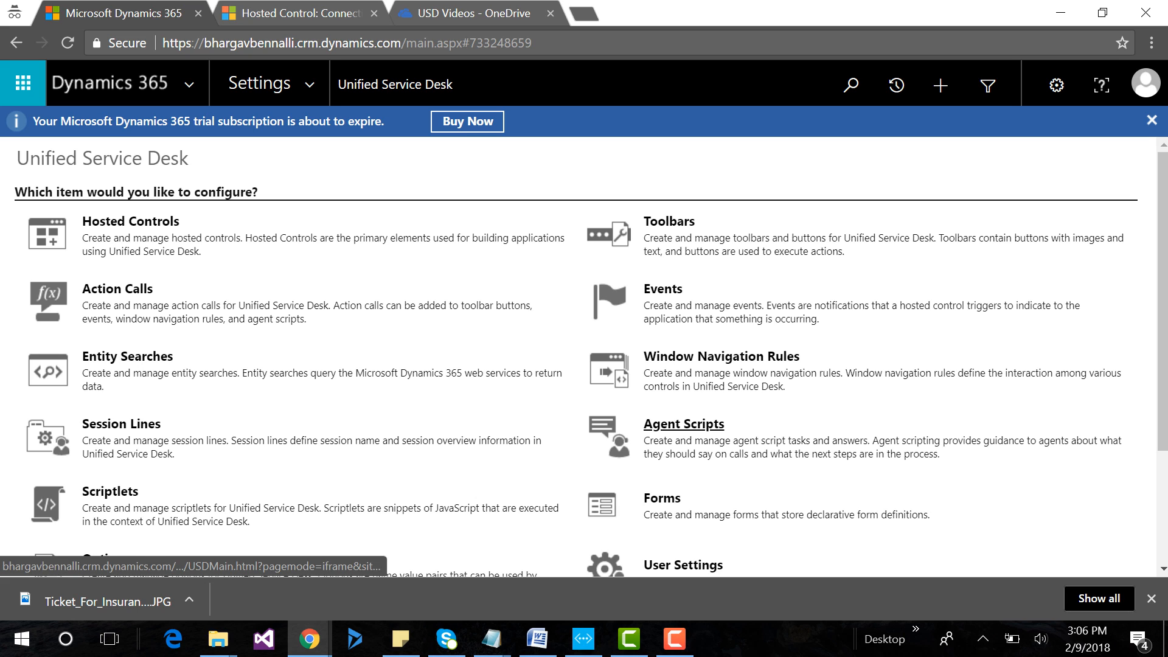
Open the Agent Scripts list, then review the Case Category and Request tasks and their answers in the Agent Script Examples notes.
{"action": "left_click", "coordinate": [684, 424]}
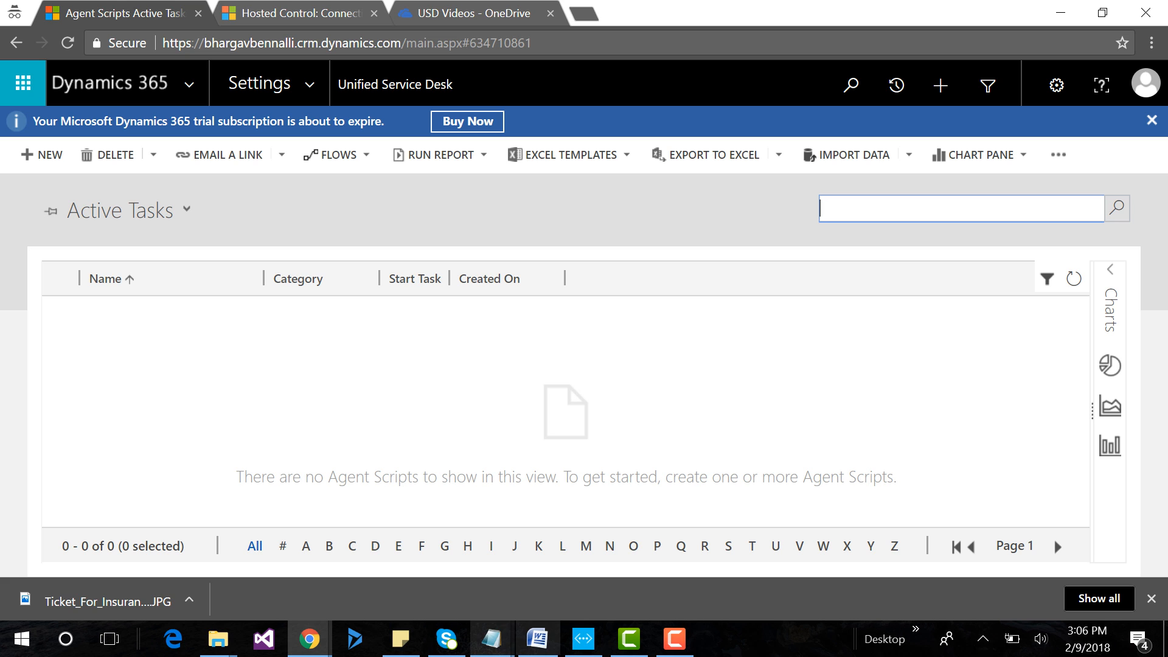
{"action": "left_click", "coordinate": [491, 639]}
{"action": "left_click", "coordinate": [889, 566]}
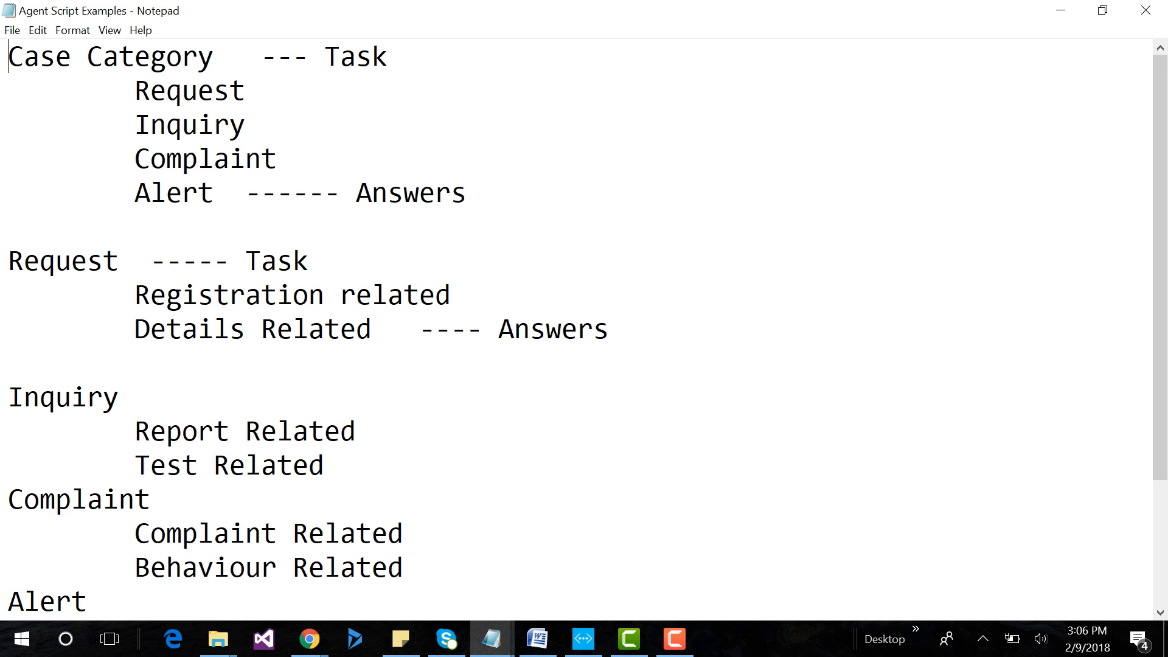
{"action": "left_click_drag", "start_coordinate": [134, 90], "coordinate": [213, 193]}
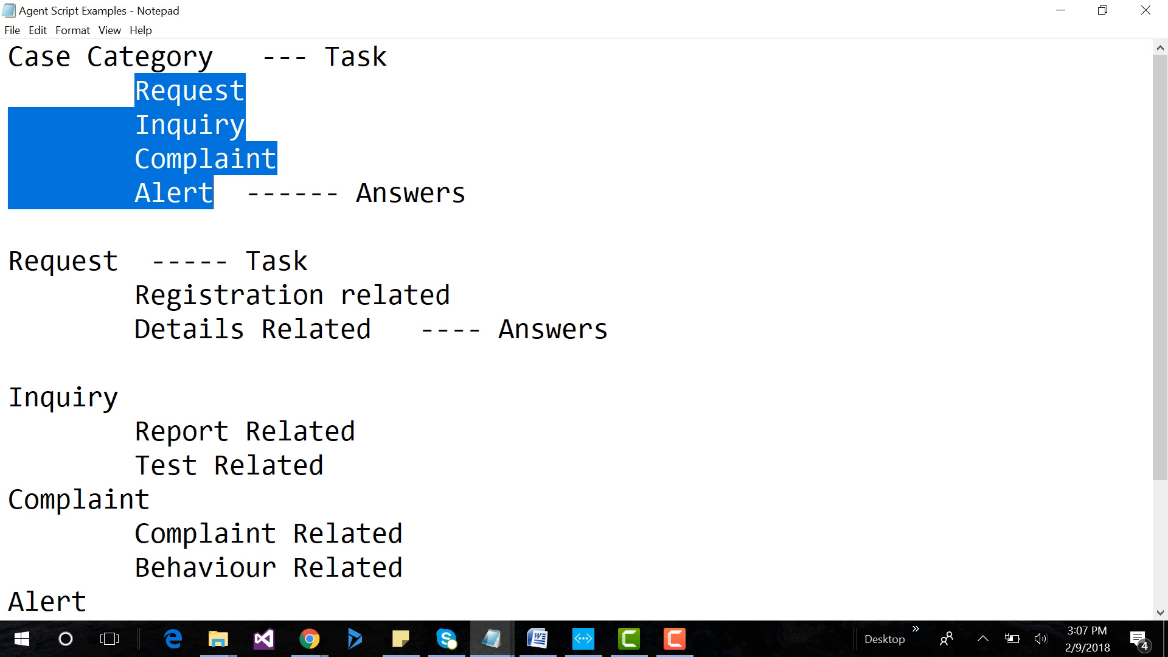
{"action": "left_click_drag", "start_coordinate": [8, 57], "coordinate": [214, 57]}
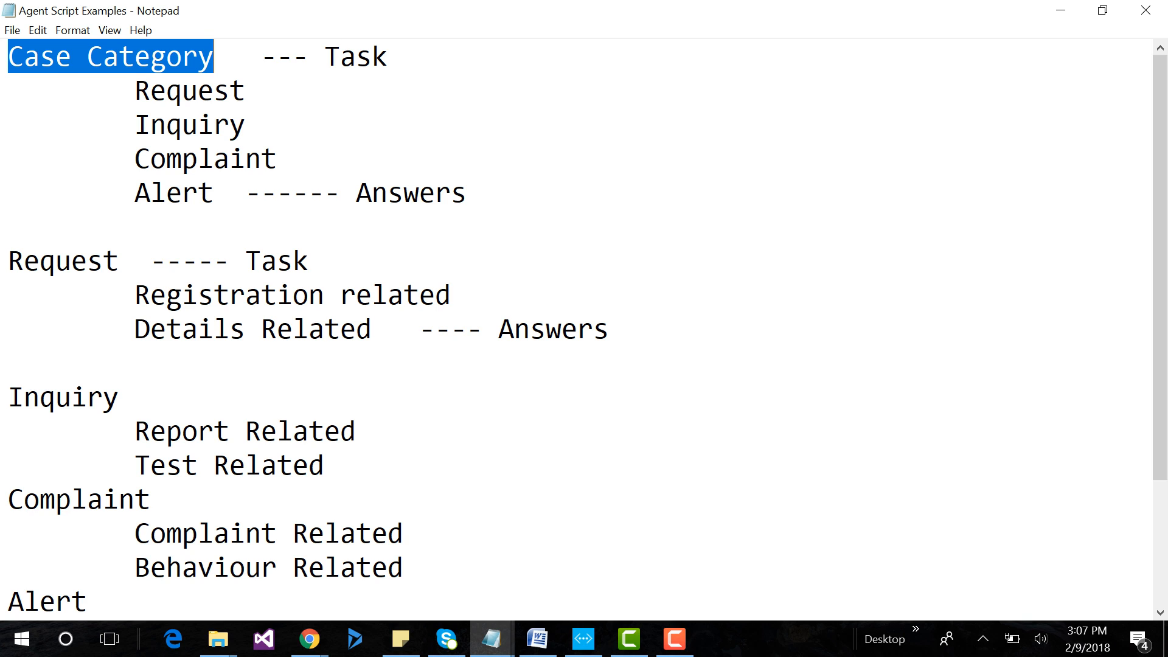
{"action": "left_click_drag", "start_coordinate": [8, 262], "coordinate": [119, 262]}
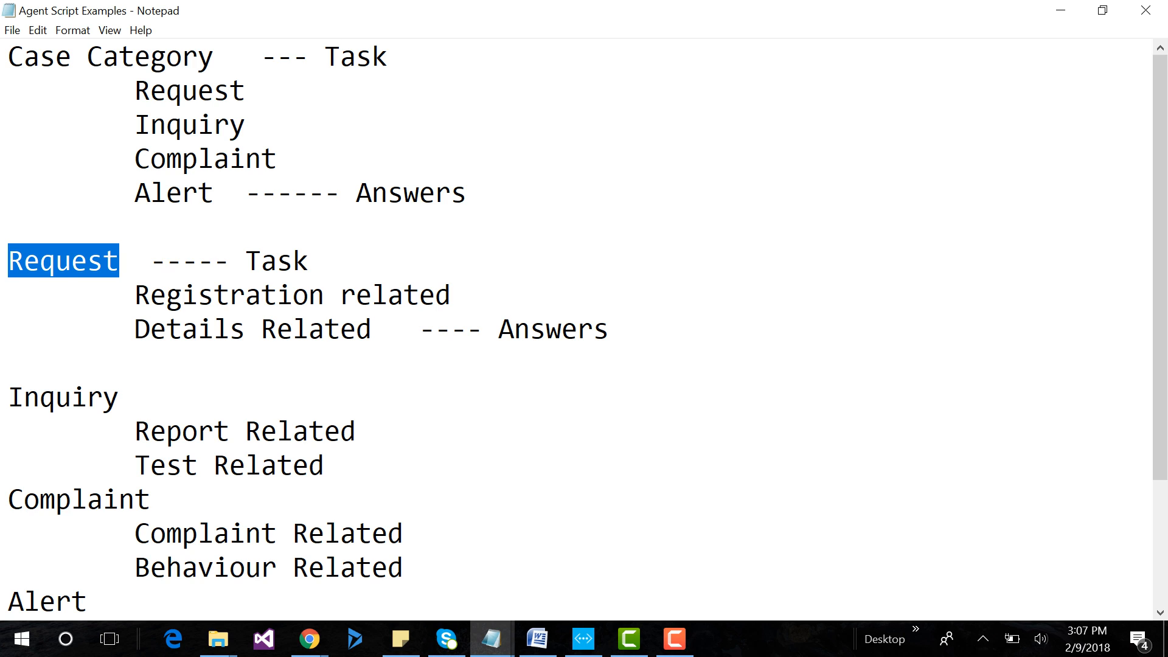
{"action": "left_click", "coordinate": [135, 329]}
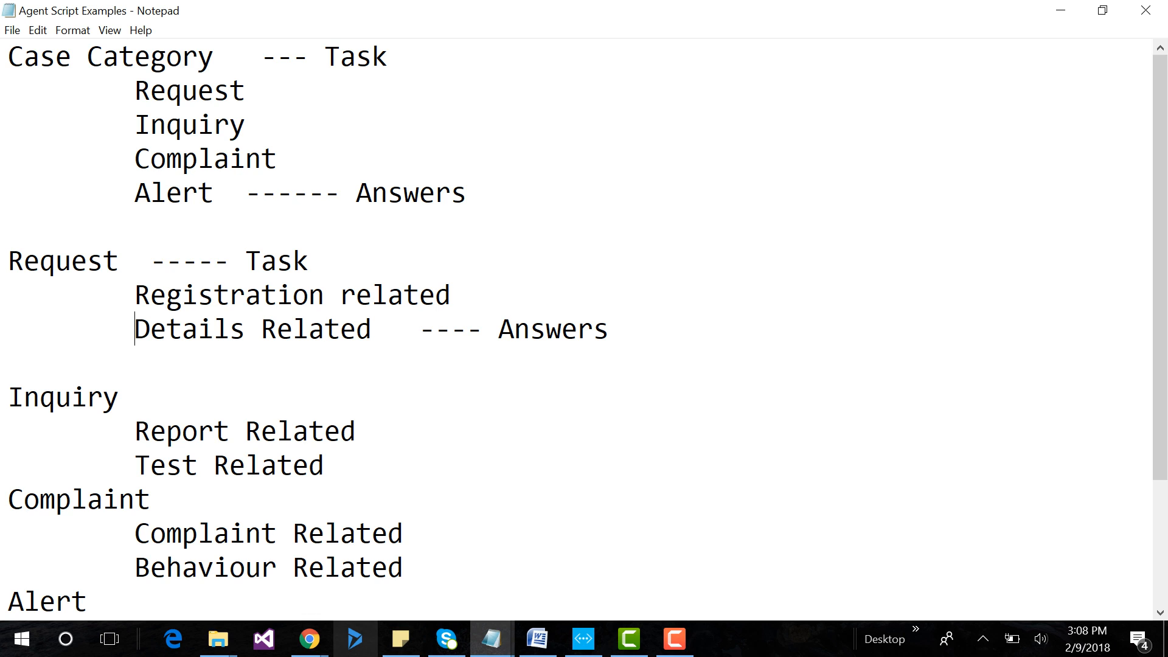
Switch to the Unified Service Desk client and minimize its window.
{"action": "left_click", "coordinate": [356, 639]}
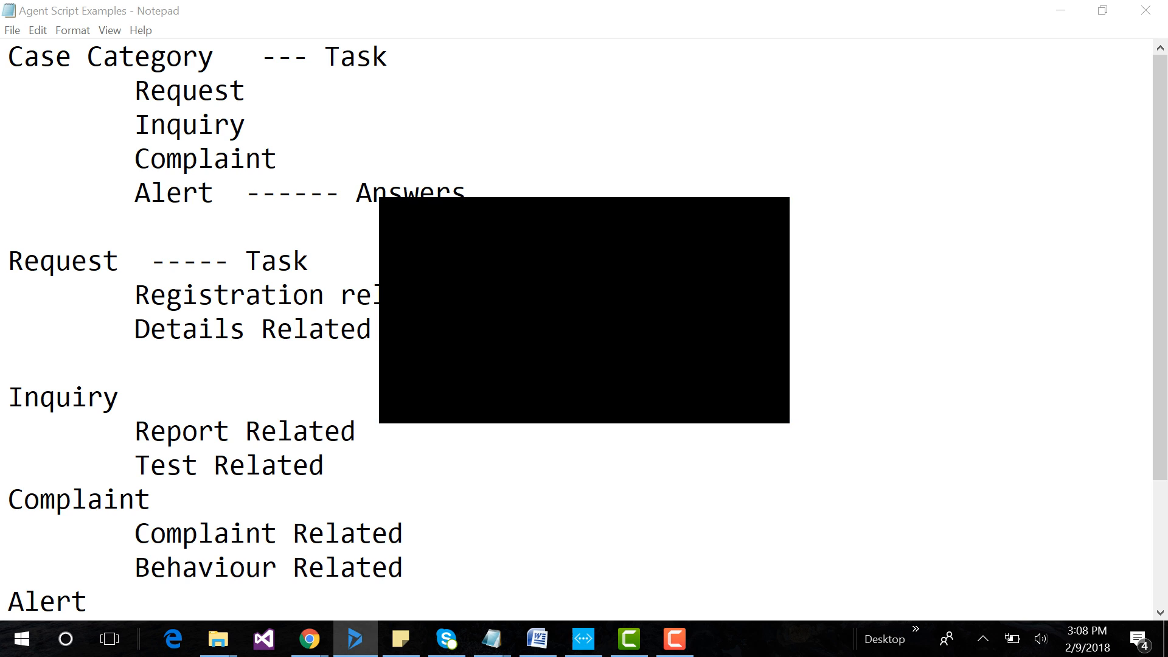
{"action": "key", "text": "Return"}
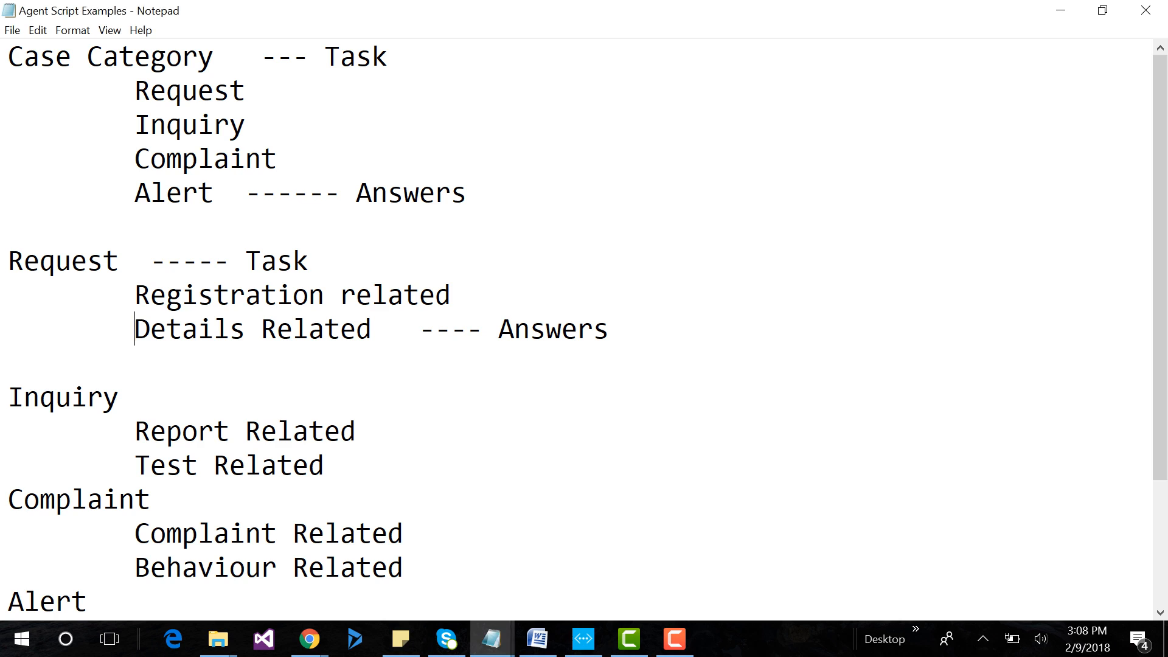
{"action": "left_click", "coordinate": [354, 639]}
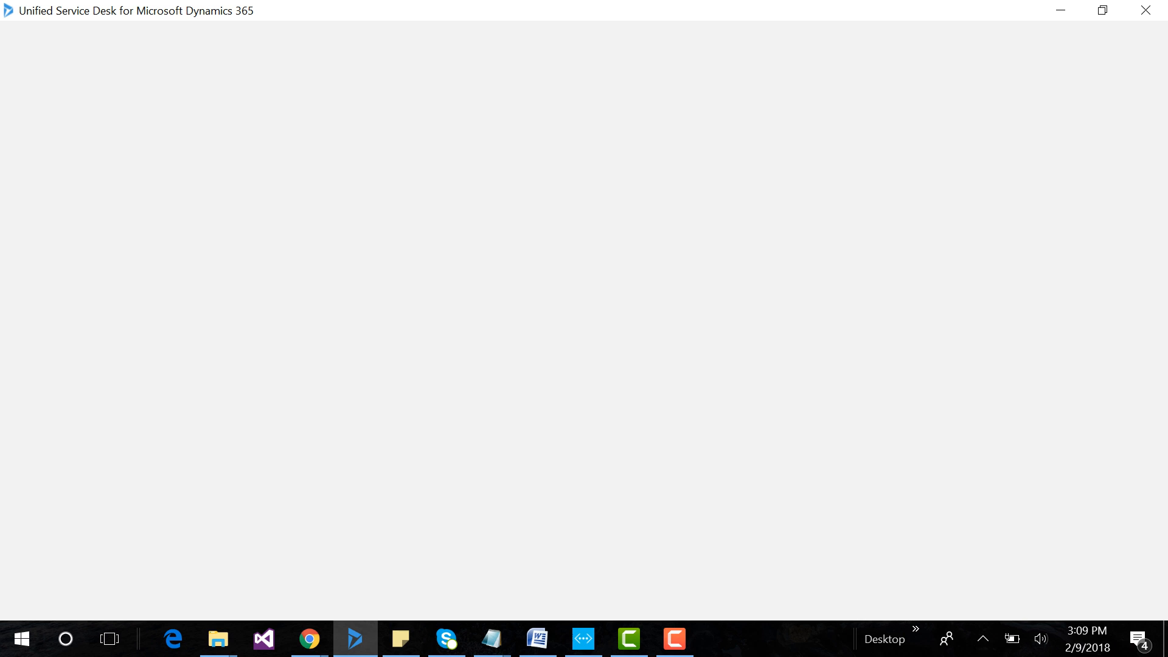
{"action": "left_click", "coordinate": [1061, 10]}
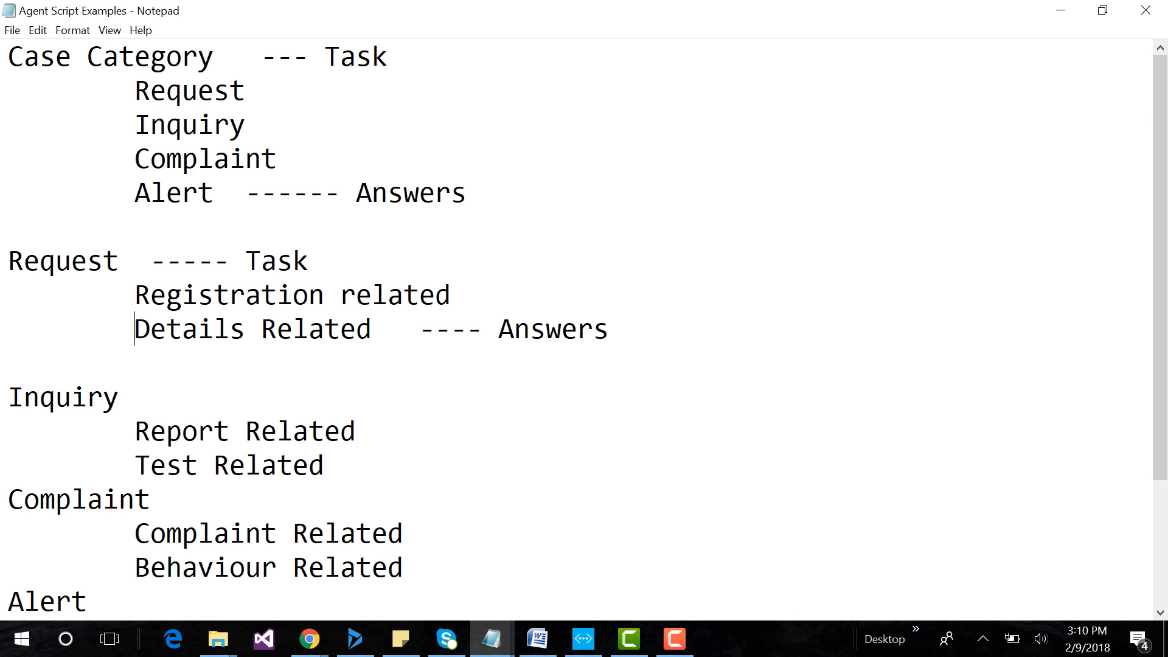
Review the remaining tasks and answers in the Agent Script Examples notes and return to the Agent Scripts list.
{"action": "scroll", "coordinate": [578, 328], "scroll_direction": "down", "scroll_amount": 2}
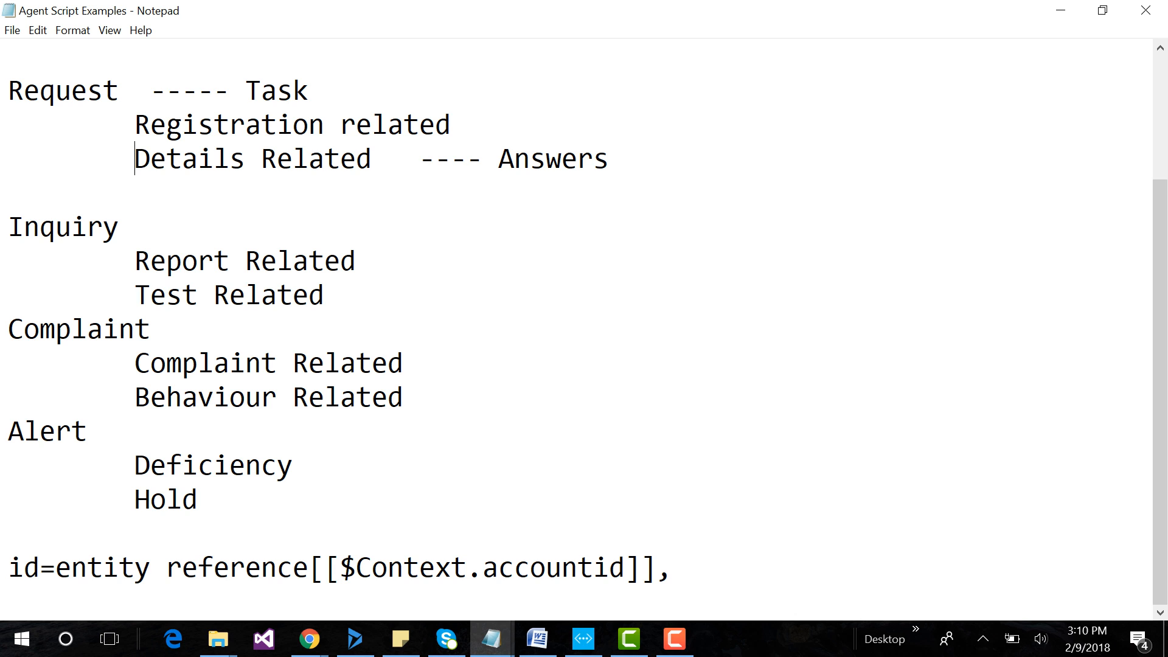
{"action": "scroll", "coordinate": [579, 328], "scroll_direction": "up", "scroll_amount": 2}
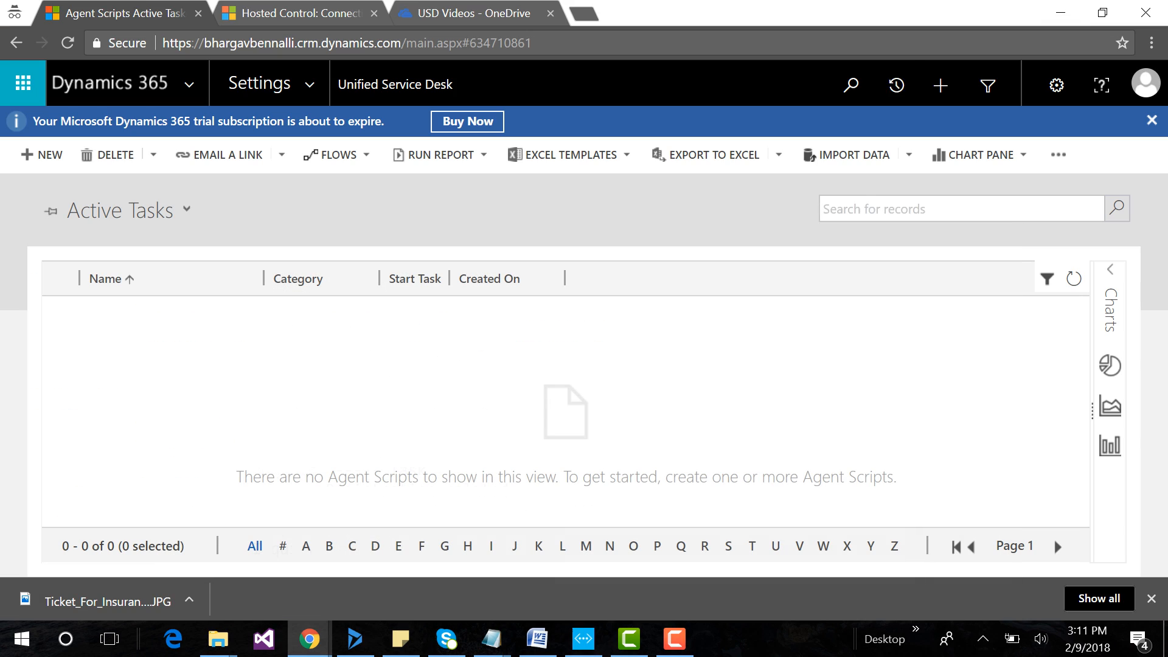
{"action": "left_click", "coordinate": [1060, 10]}
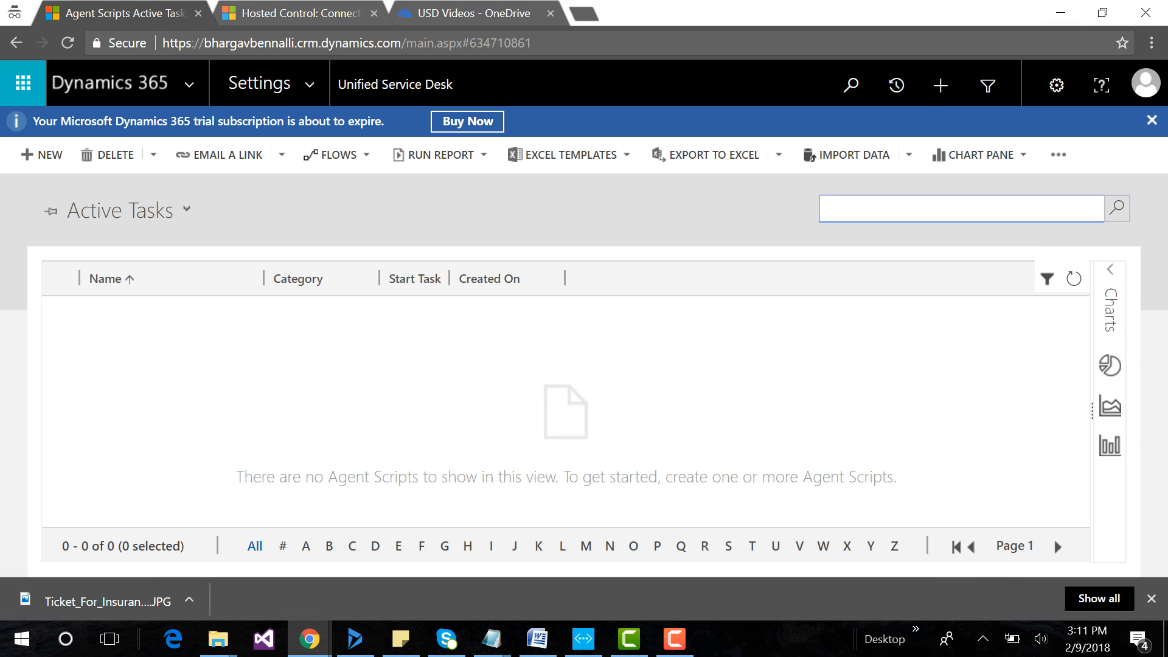
Bring up the Unified Service Desk client and close it.
{"action": "left_click", "coordinate": [355, 639]}
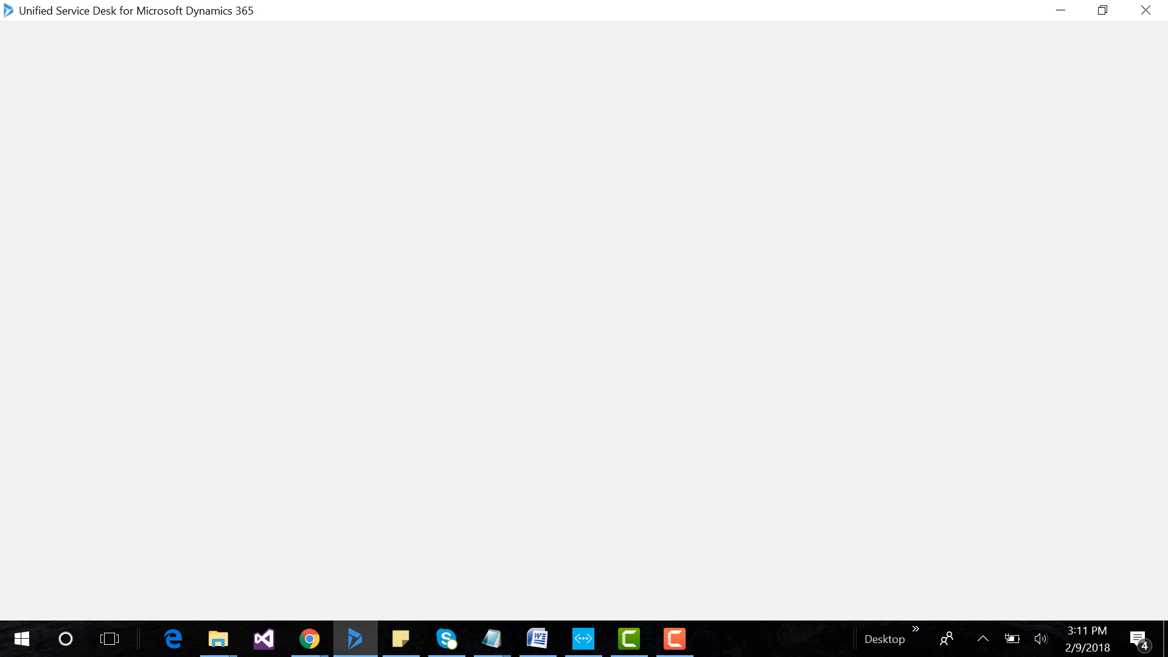
{"action": "left_click", "coordinate": [1145, 10]}
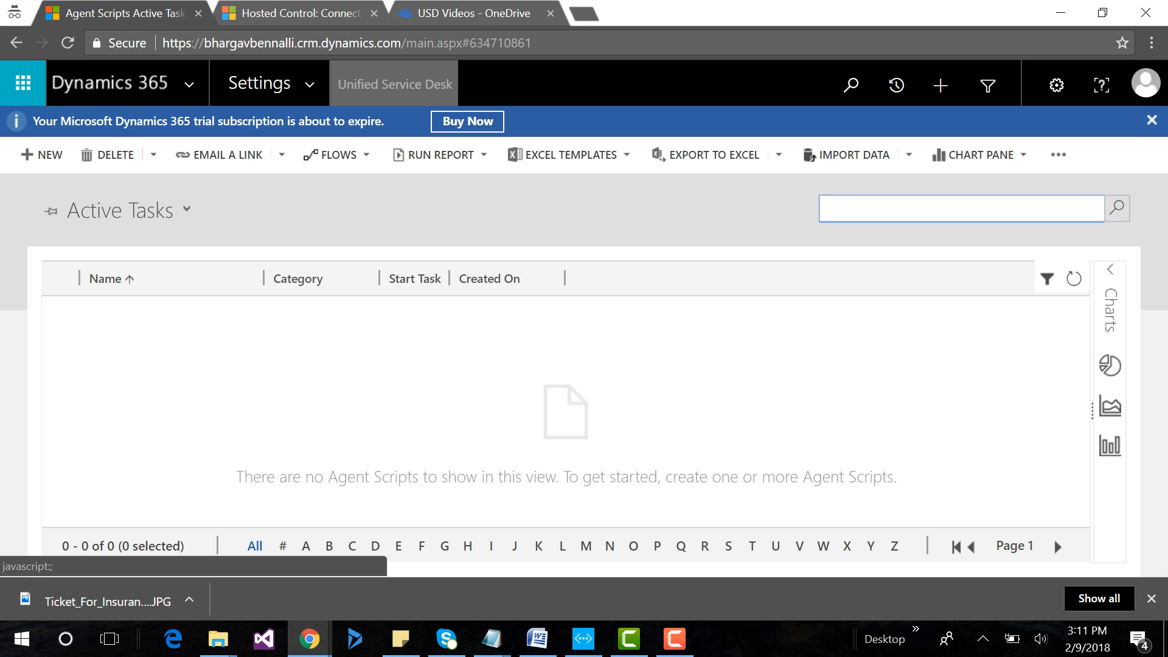
Open Hosted Controls from the Unified Service Desk settings and look through the active hosted controls.
{"action": "left_click", "coordinate": [395, 84]}
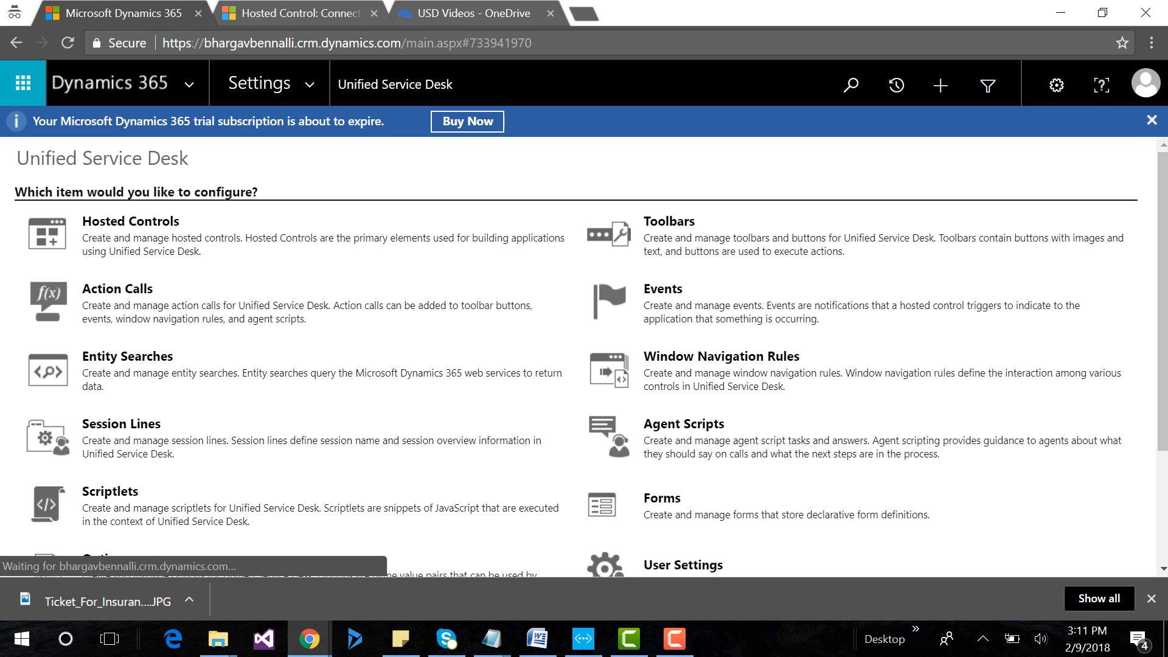
{"action": "left_click", "coordinate": [131, 221]}
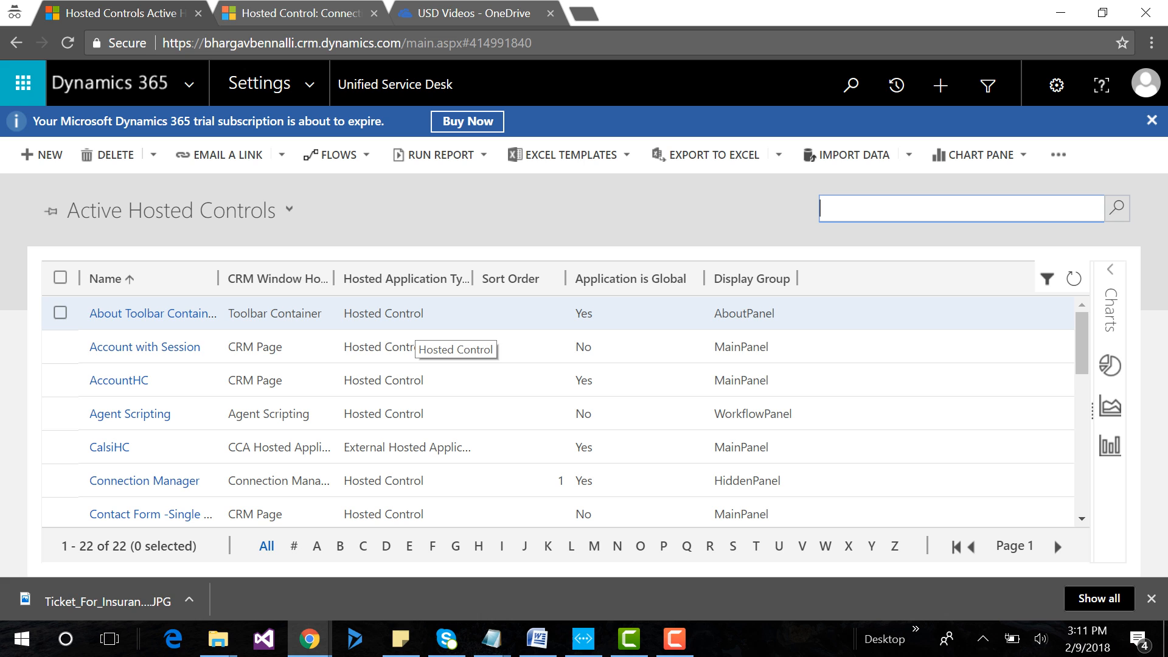
{"action": "scroll", "coordinate": [426, 448], "scroll_direction": "down", "scroll_amount": 5}
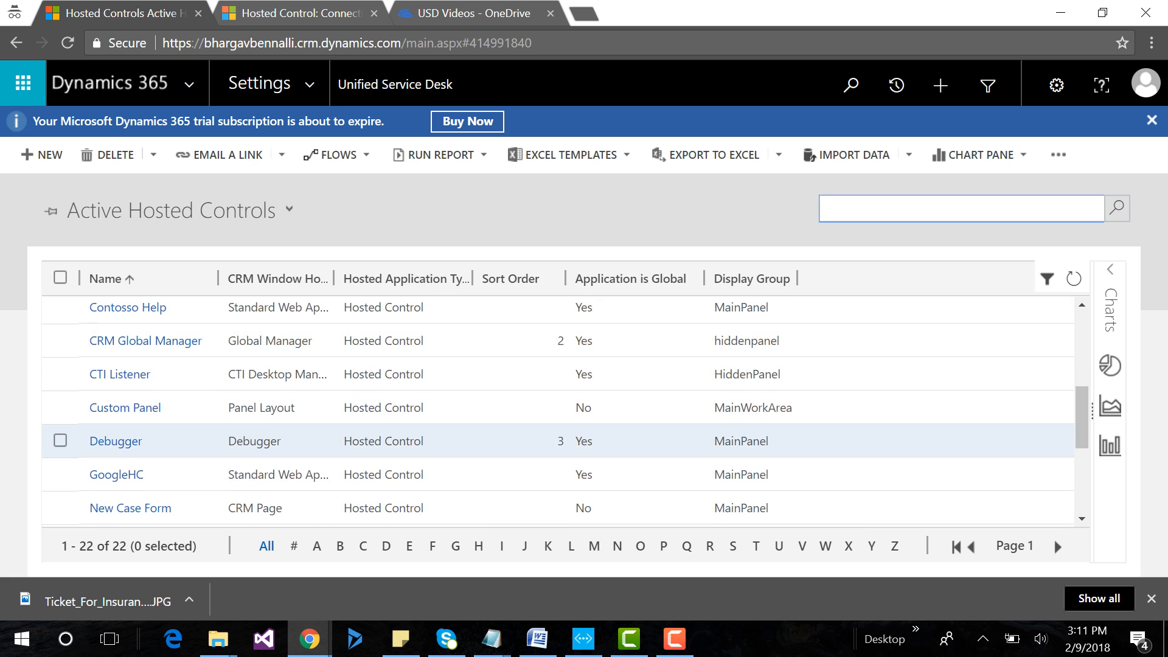
{"action": "scroll", "coordinate": [425, 441], "scroll_direction": "down", "scroll_amount": 3}
{"action": "scroll", "coordinate": [426, 441], "scroll_direction": "up", "scroll_amount": 6}
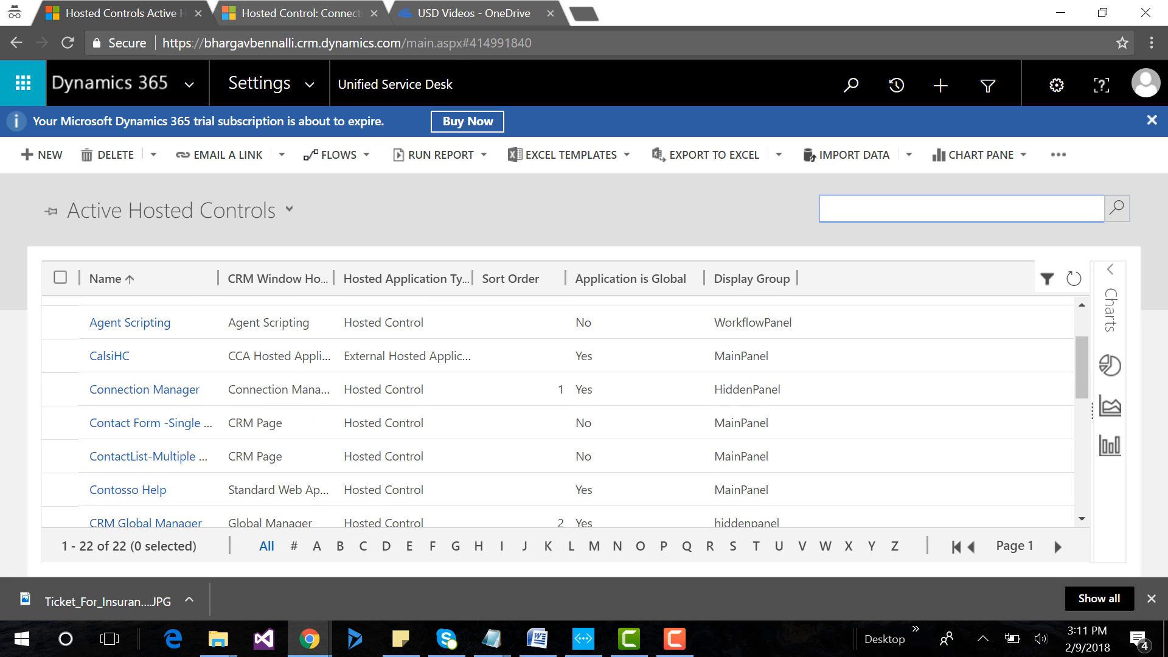
Open the About Tool Bar toolbar, check the action calls of its Settings button, and return to the Active Toolbars list.
{"action": "left_click", "coordinate": [395, 84]}
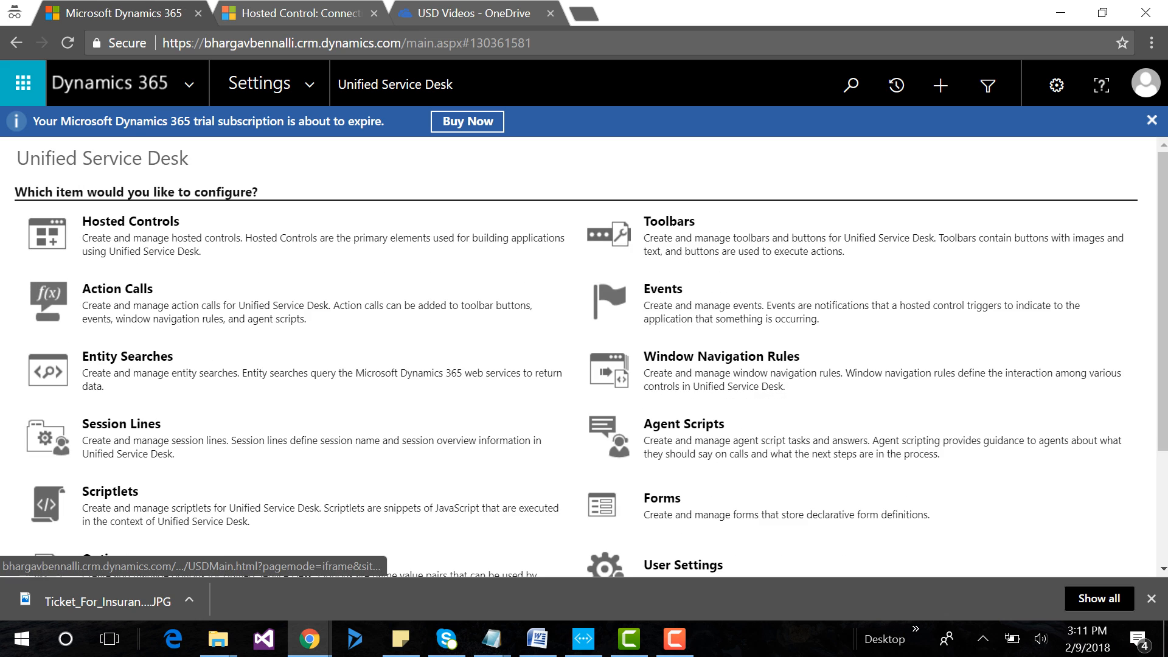
{"action": "left_click", "coordinate": [670, 222]}
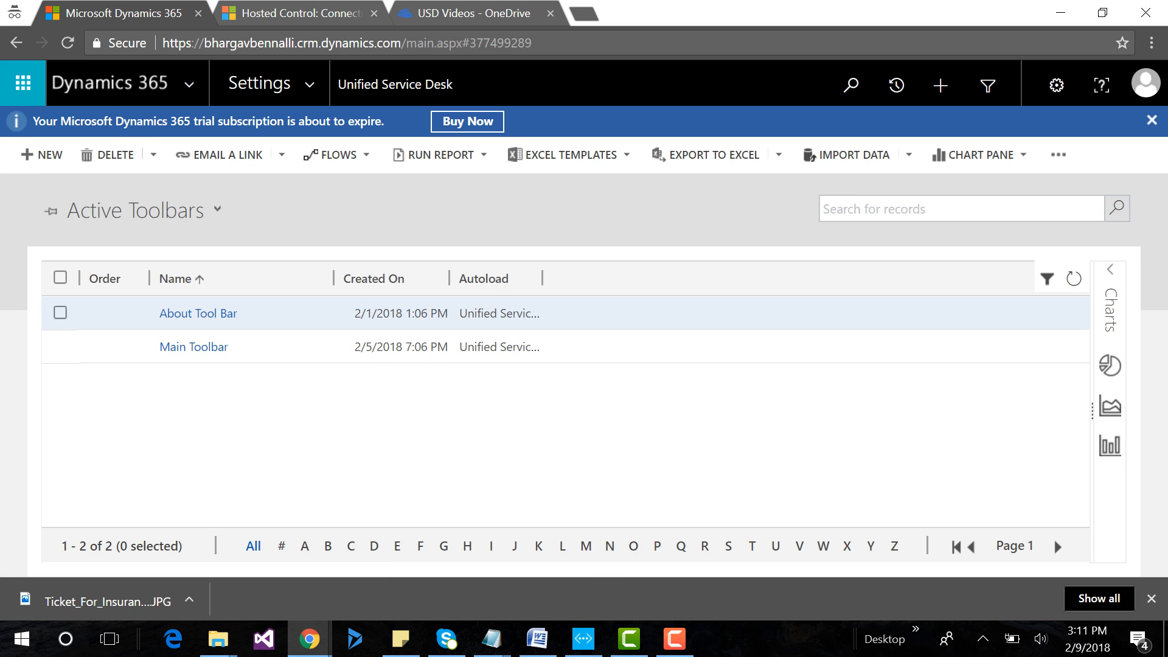
{"action": "left_click", "coordinate": [198, 314]}
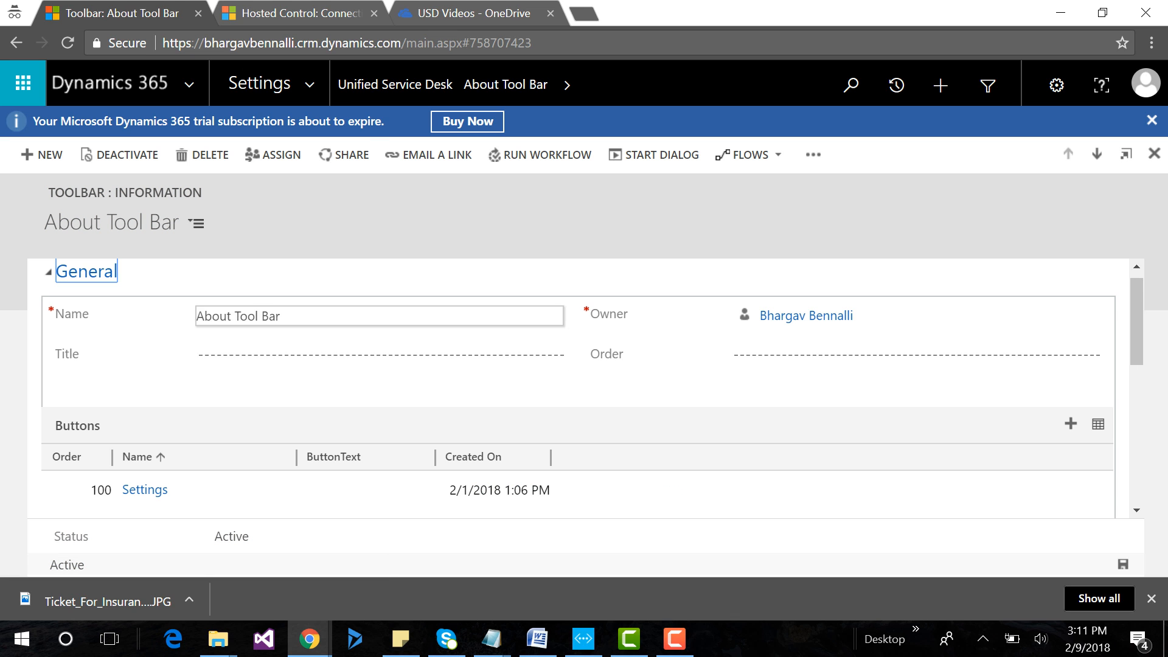
{"action": "left_click", "coordinate": [145, 490]}
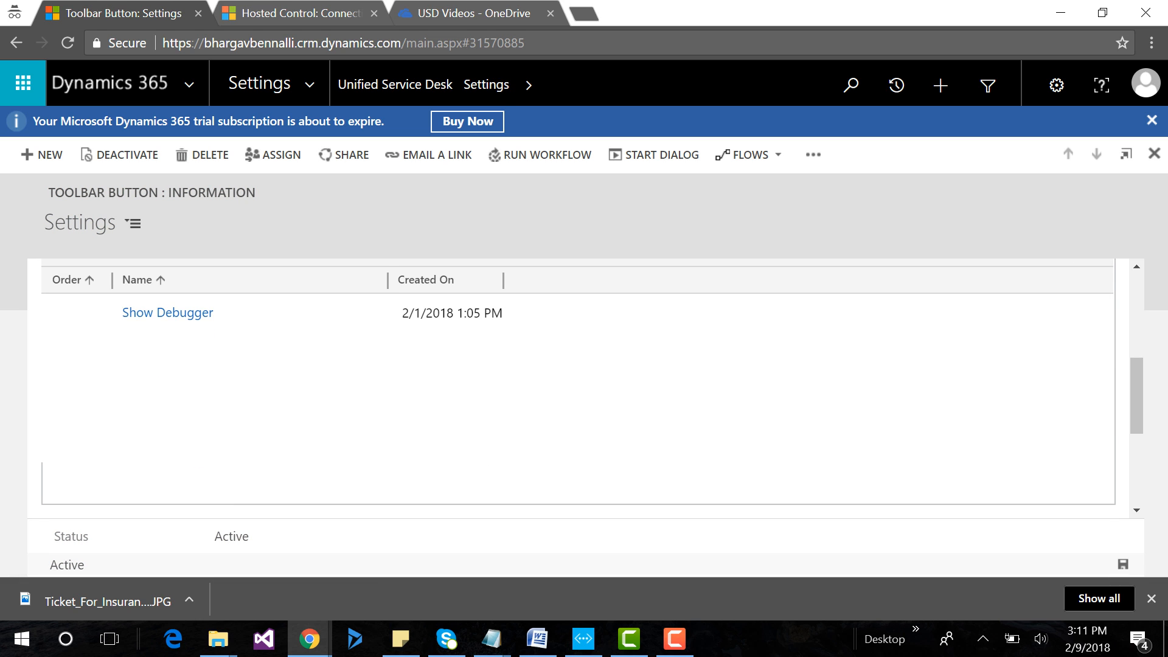
{"action": "left_click", "coordinate": [16, 43]}
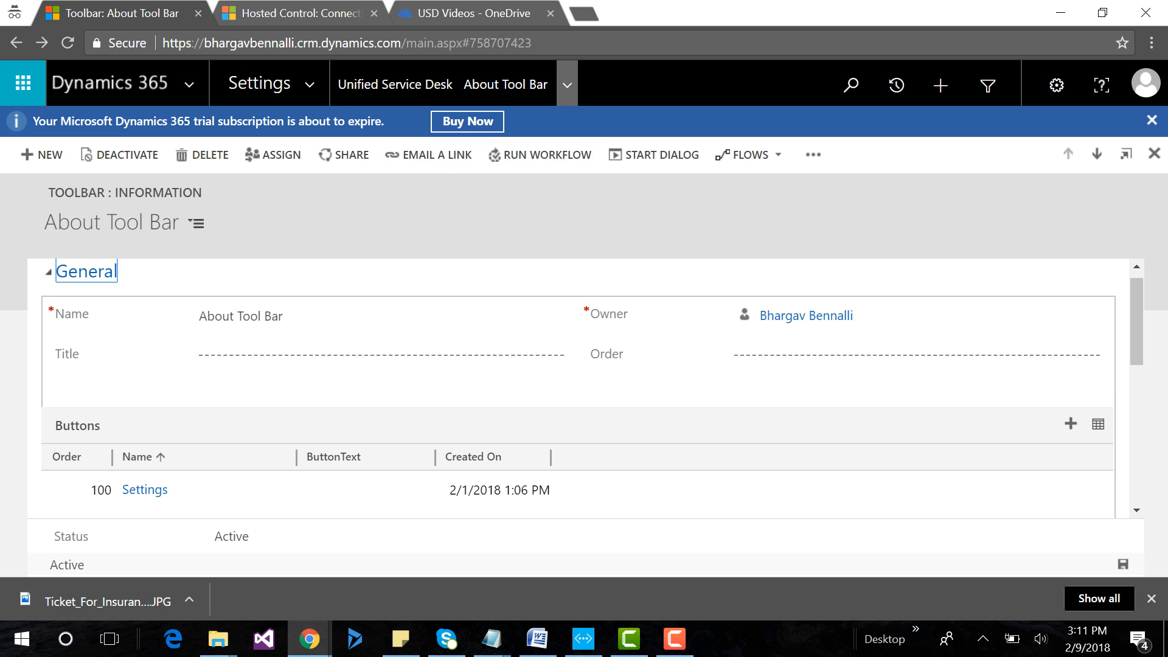
{"action": "left_click", "coordinate": [16, 43]}
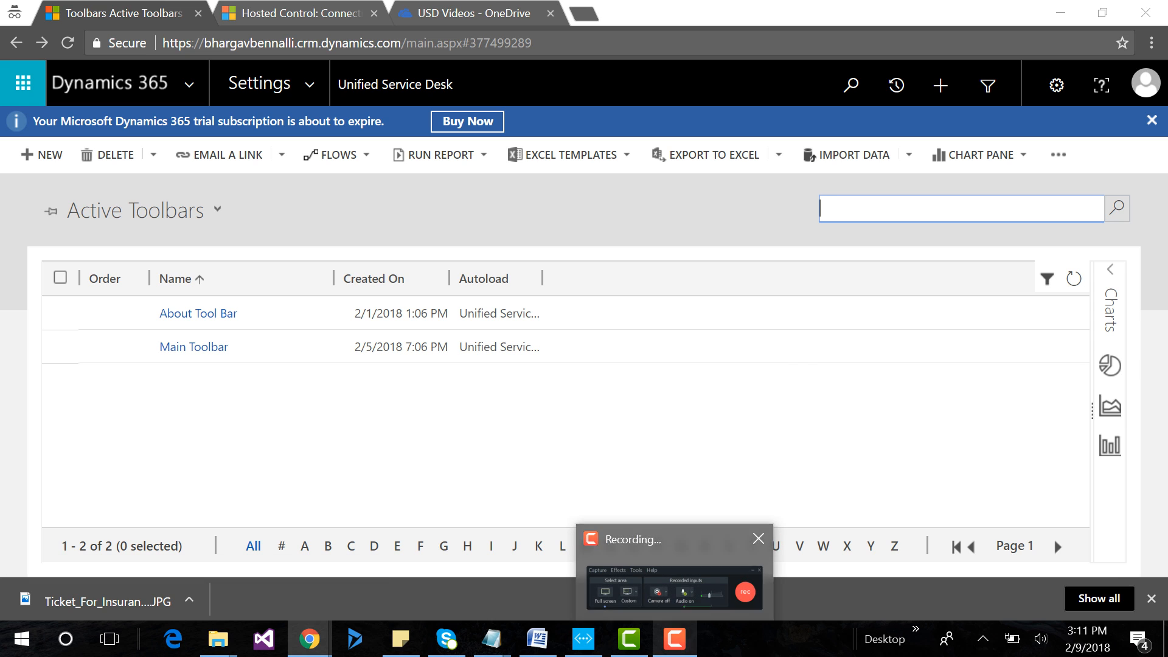
{"action": "left_click", "coordinate": [674, 639]}
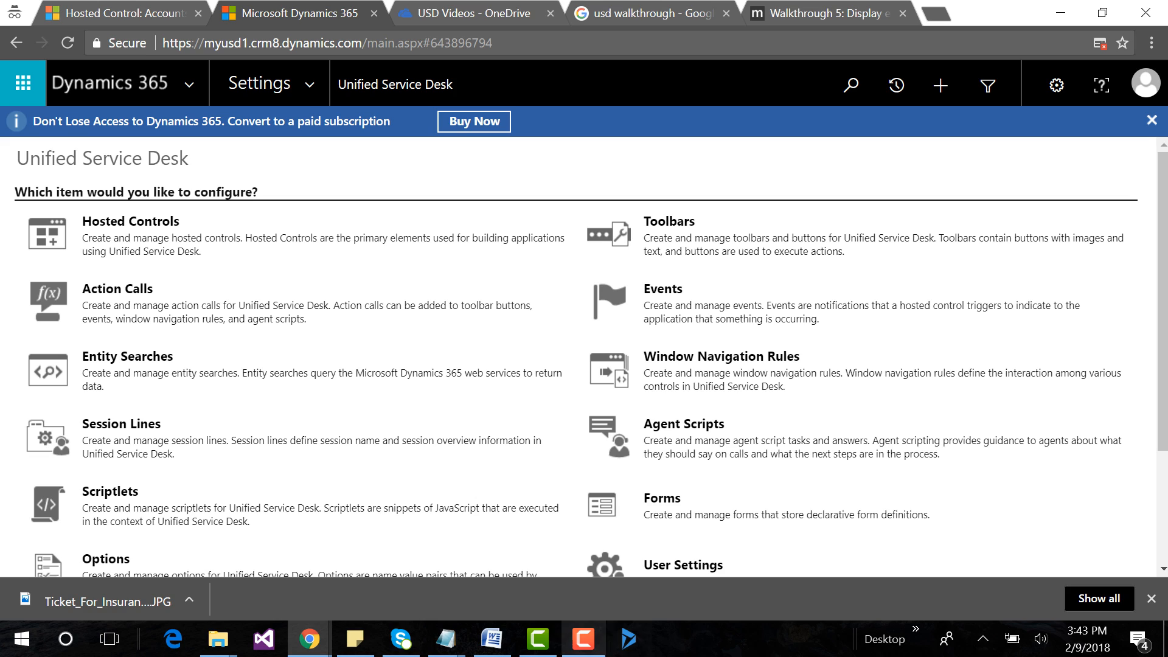
{"action": "left_click", "coordinate": [583, 639]}
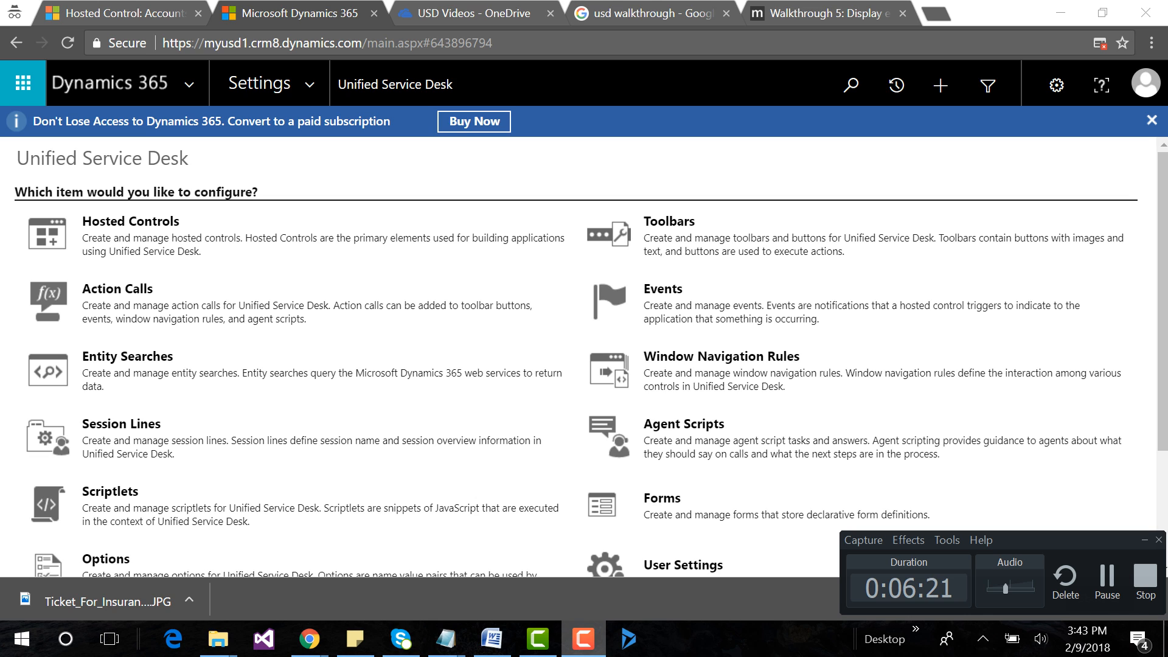
{"action": "left_click", "coordinate": [1107, 581]}
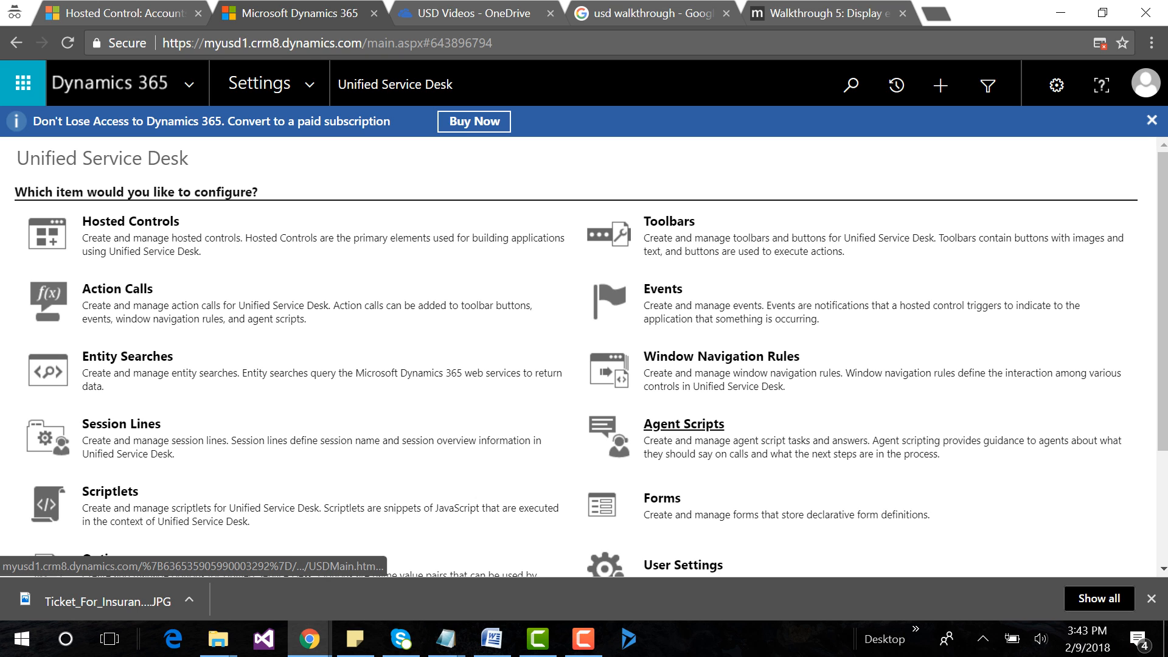
Check the Case Category task in the Agent Script Examples notes and return to the Unified Service Desk settings.
{"action": "mouse_move", "coordinate": [446, 639]}
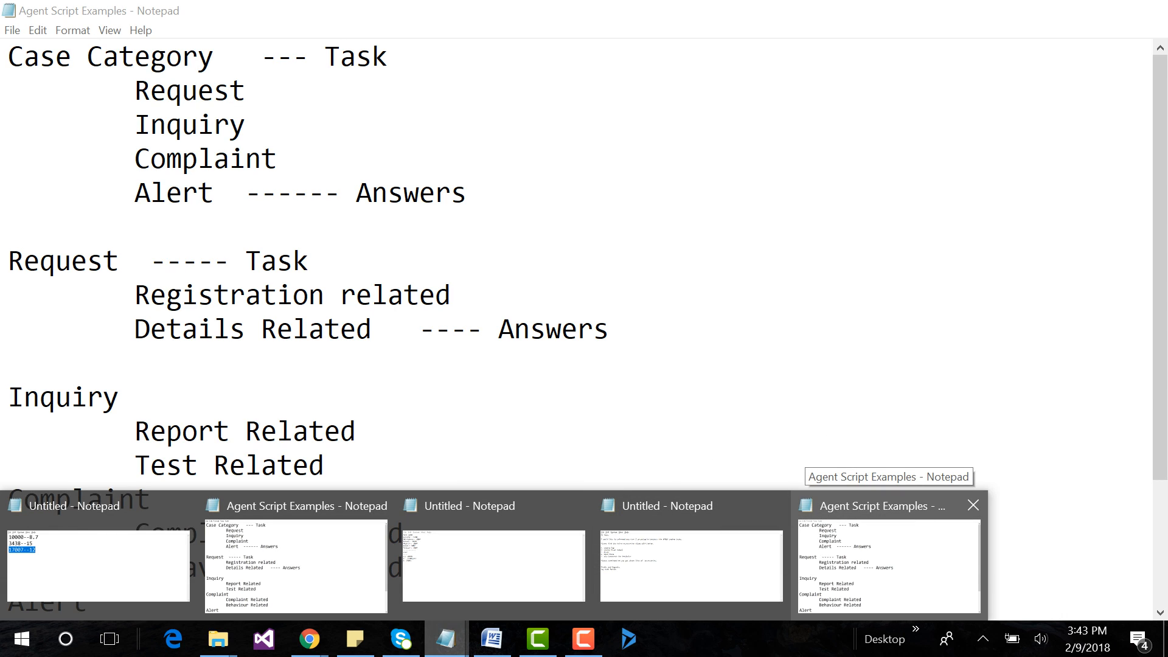
{"action": "left_click", "coordinate": [888, 560]}
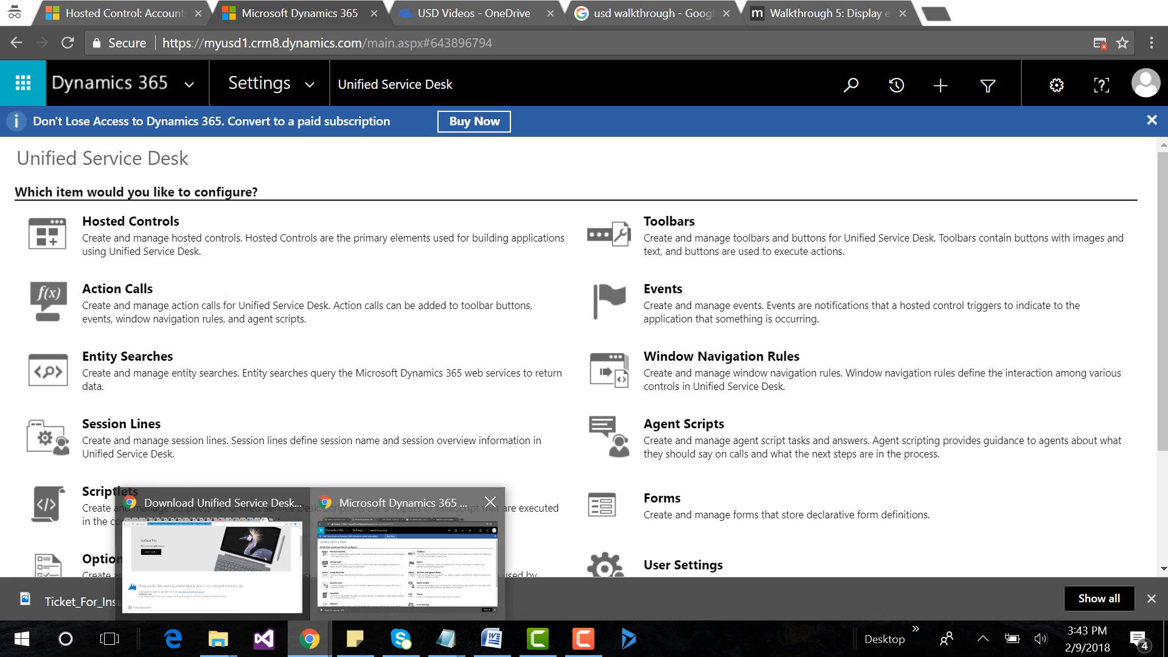
{"action": "left_click", "coordinate": [405, 563]}
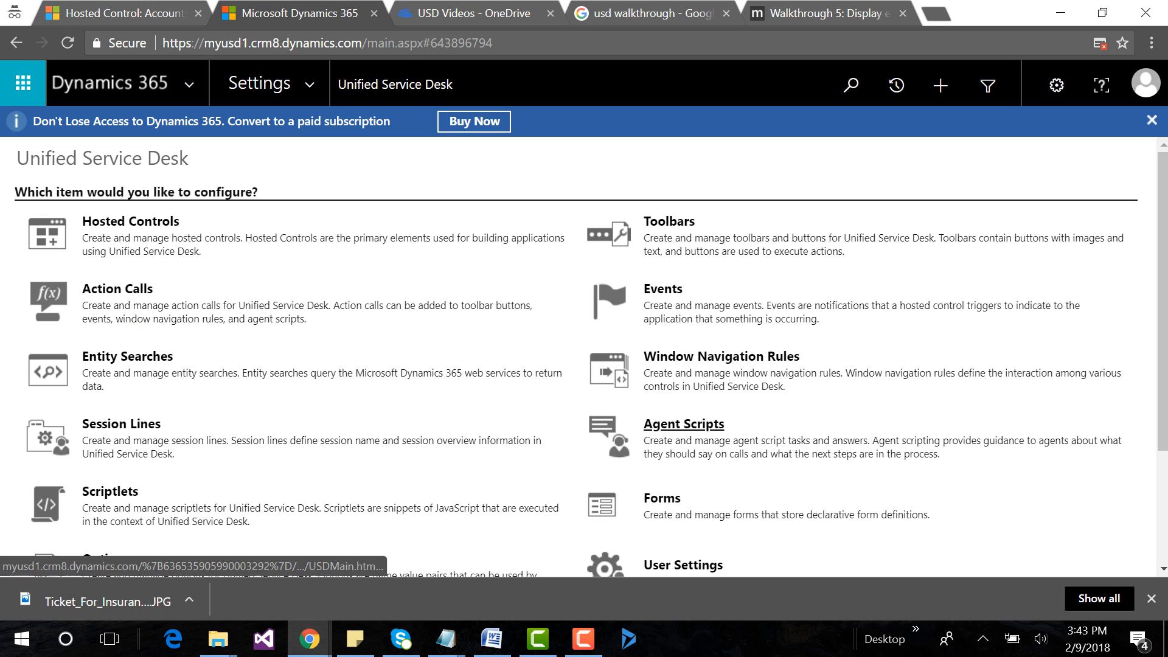
Open the Agent Scripts list and start a new agent script task.
{"action": "left_click", "coordinate": [684, 425]}
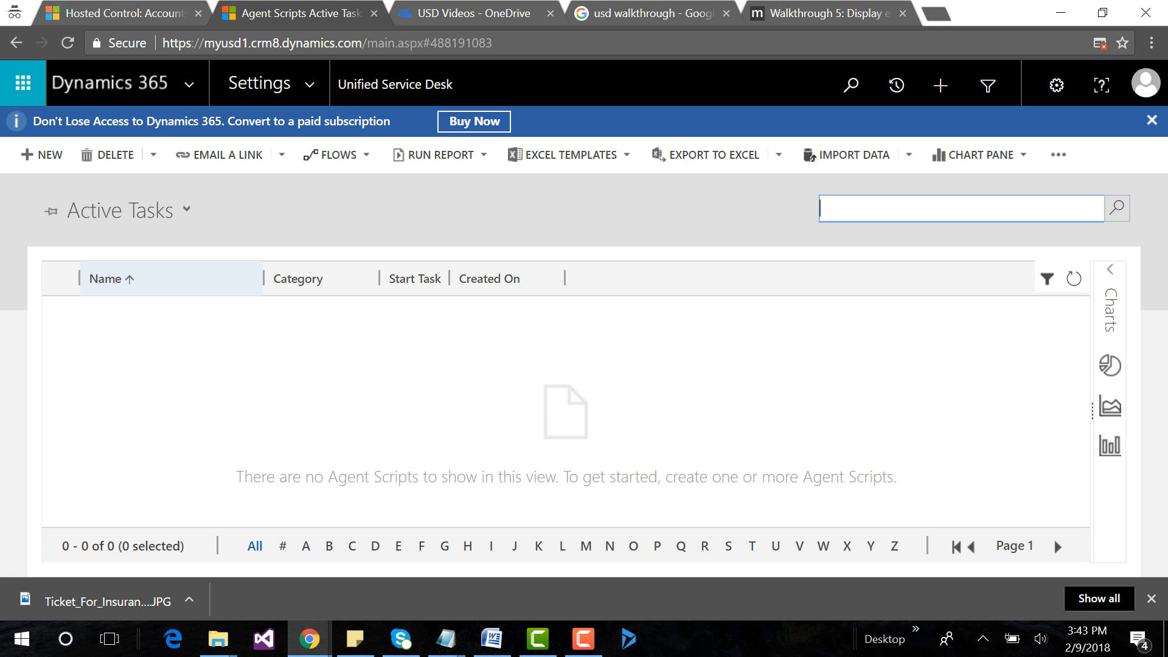
{"action": "left_click", "coordinate": [41, 154]}
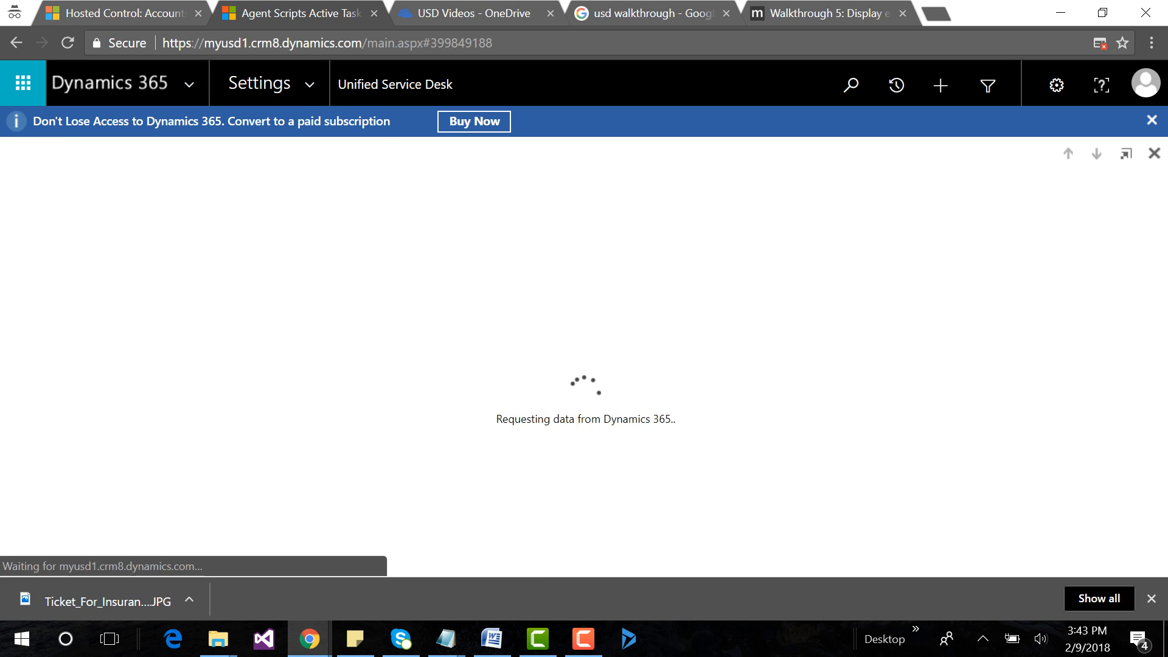
Copy Case Category from the Agent Script Examples notes and enter it as the new agent script task's name.
{"action": "mouse_move", "coordinate": [446, 639]}
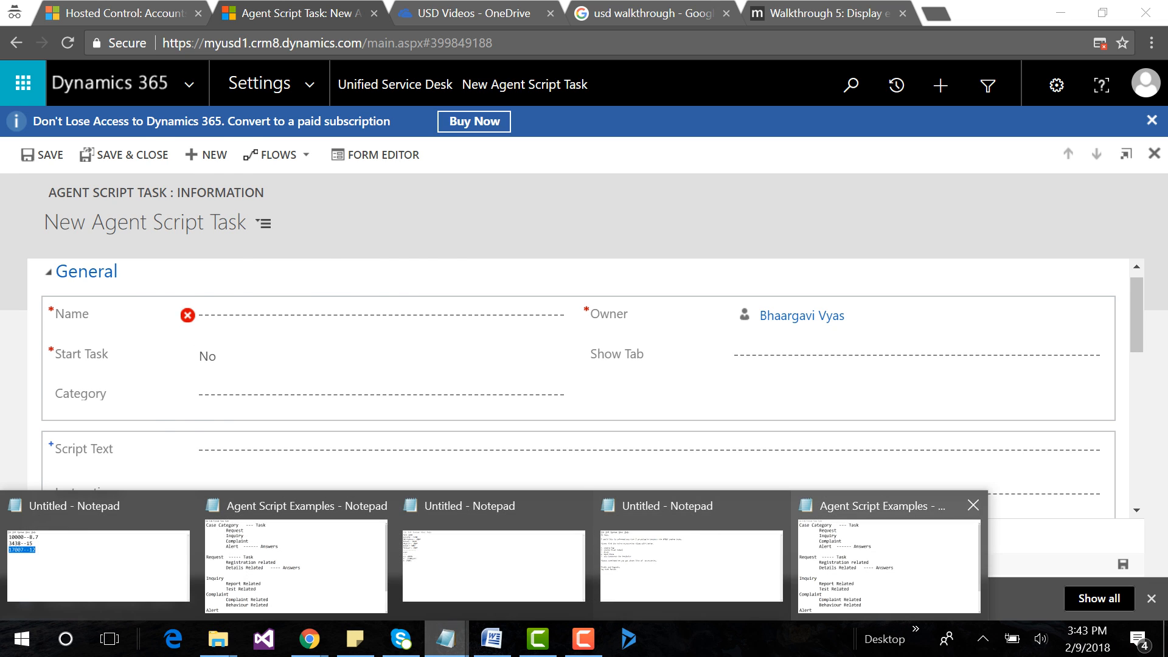
{"action": "left_click", "coordinate": [901, 566]}
{"action": "left_click_drag", "start_coordinate": [7, 56], "coordinate": [214, 56]}
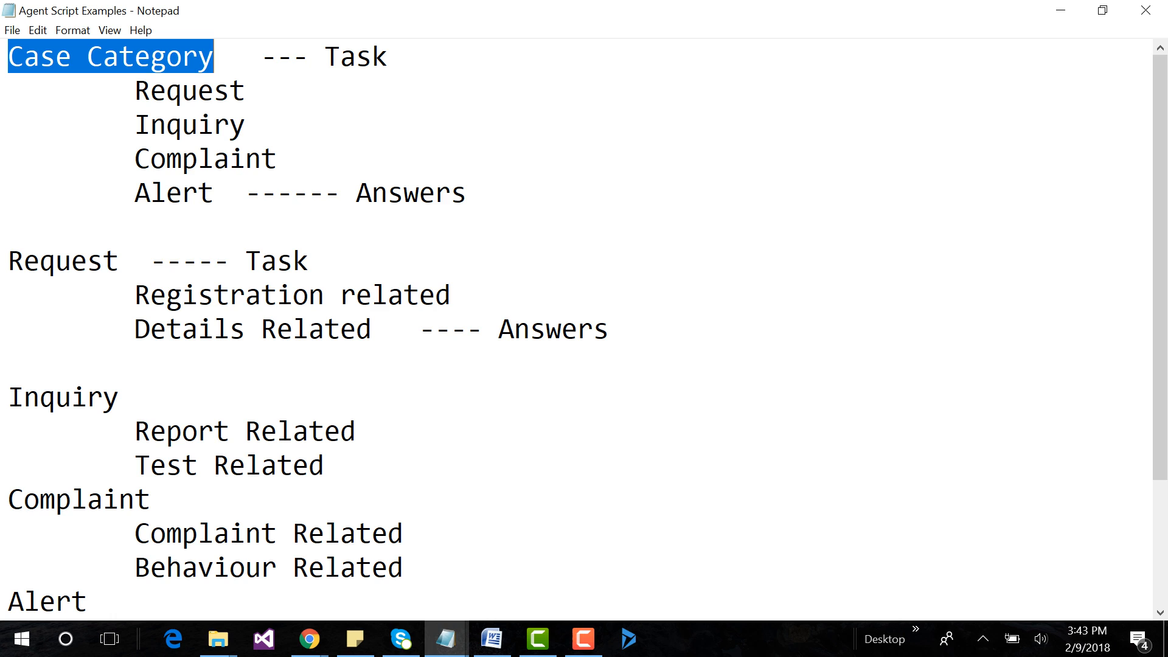
{"action": "left_click_drag", "start_coordinate": [135, 90], "coordinate": [230, 194]}
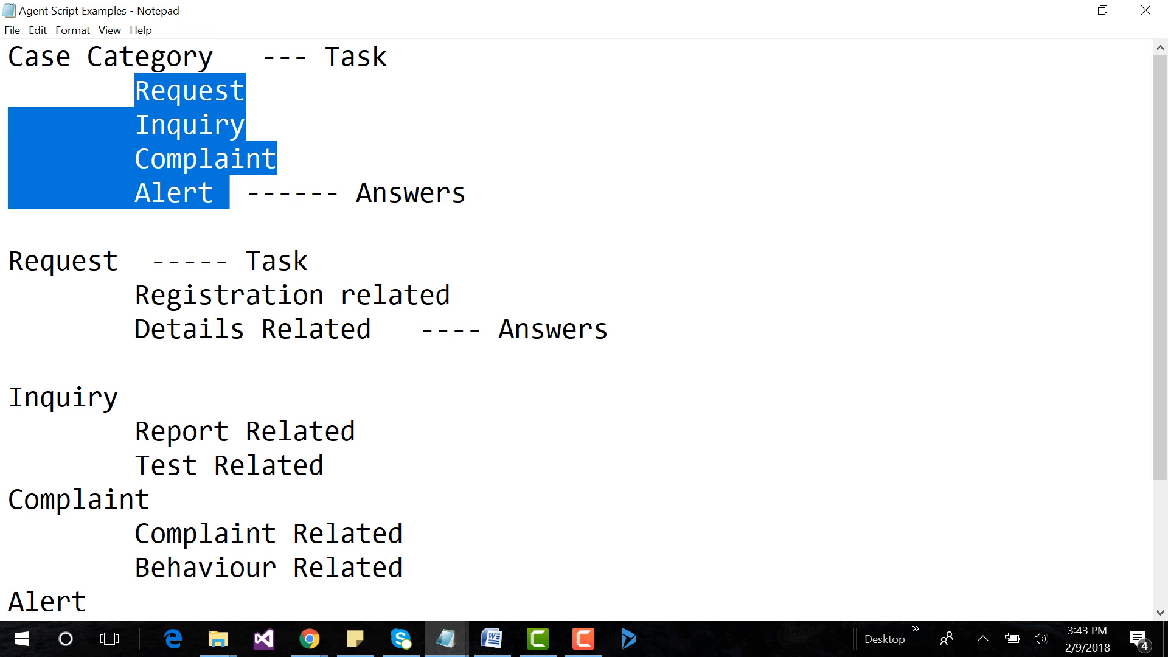
{"action": "left_click_drag", "start_coordinate": [8, 57], "coordinate": [215, 57]}
{"action": "key", "text": "ctrl+c"}
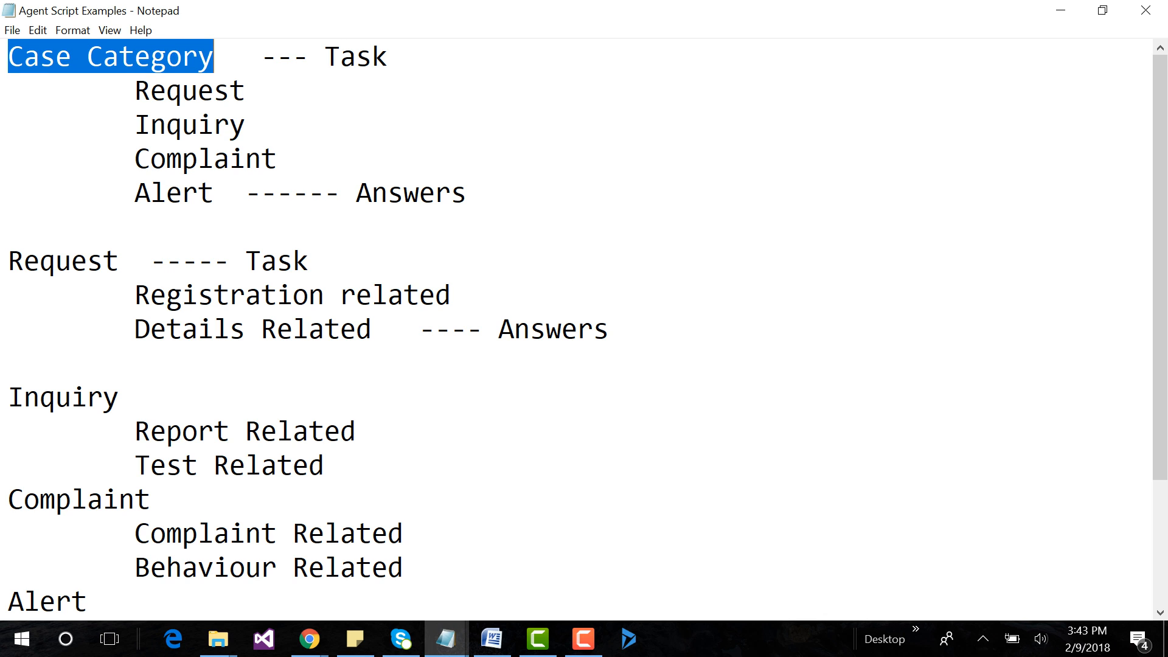
{"action": "key", "text": "alt+Tab"}
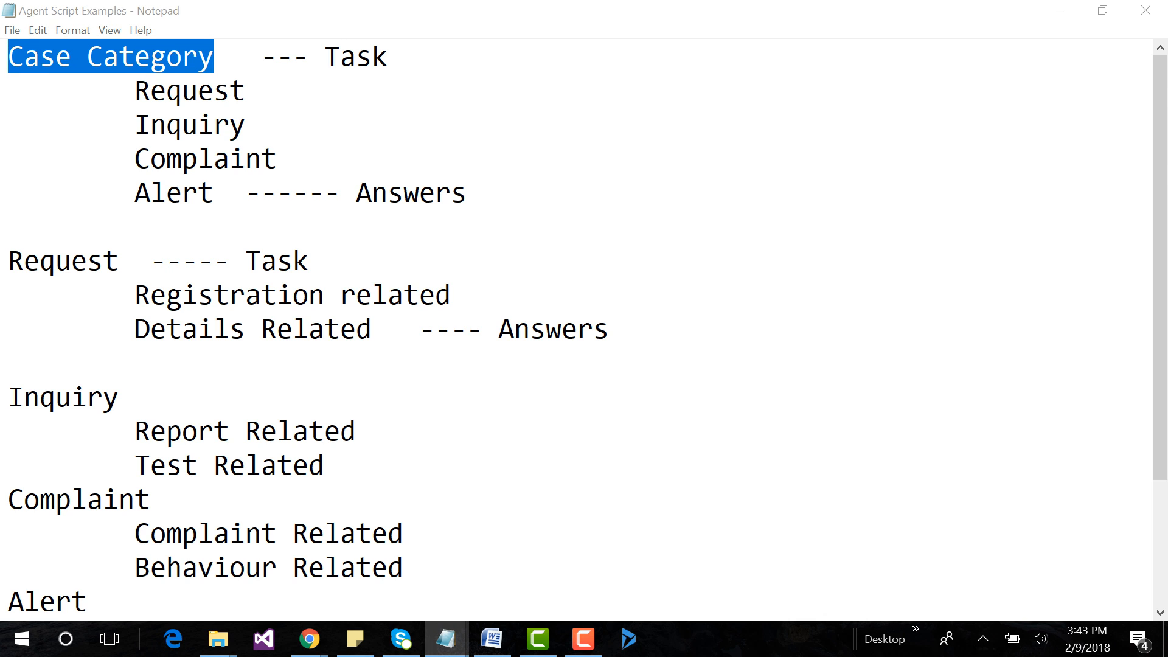
{"action": "left_click", "coordinate": [243, 315]}
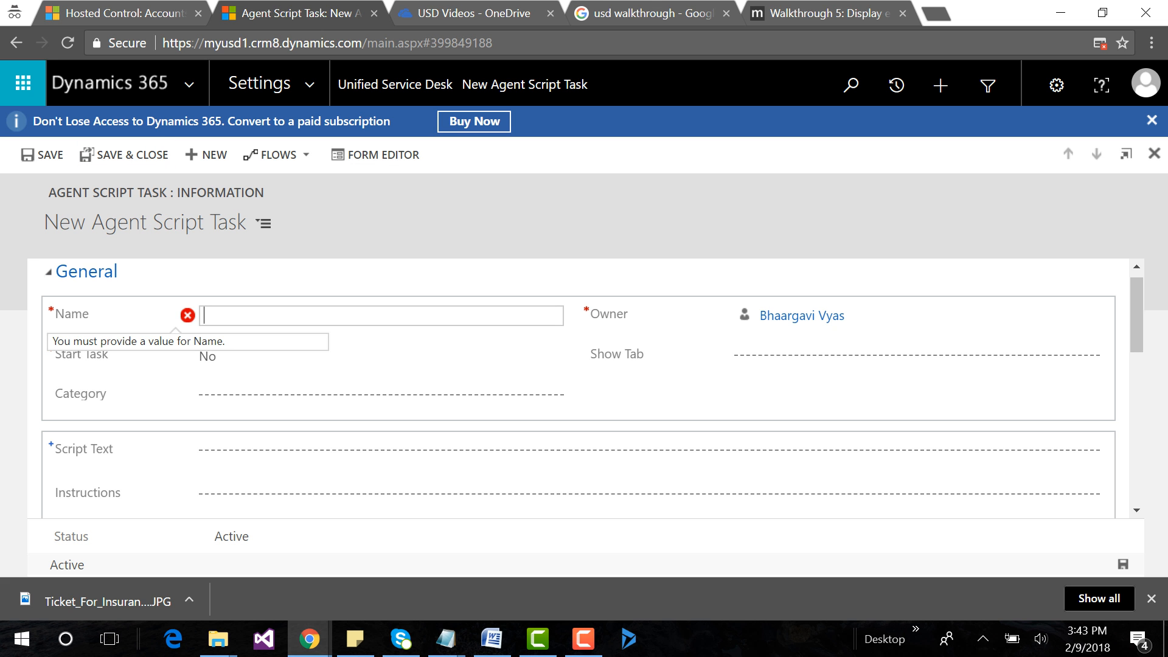
{"action": "key", "text": "ctrl+v"}
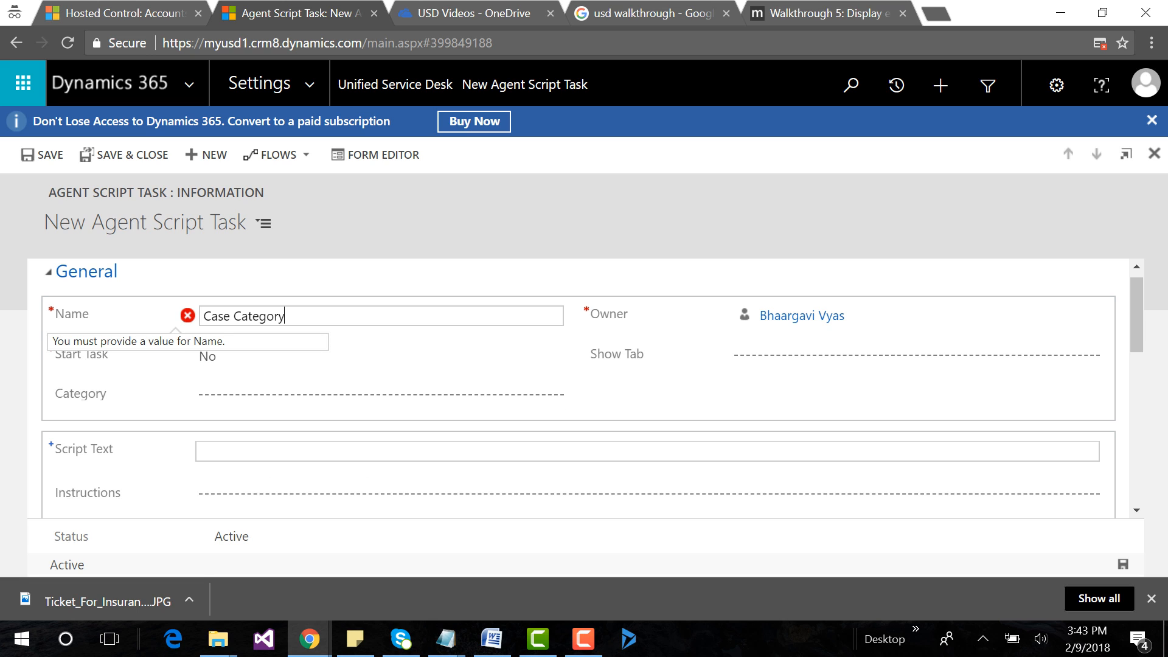
Enter "This will show all the case type" as the task's Script Text.
{"action": "left_click", "coordinate": [244, 463]}
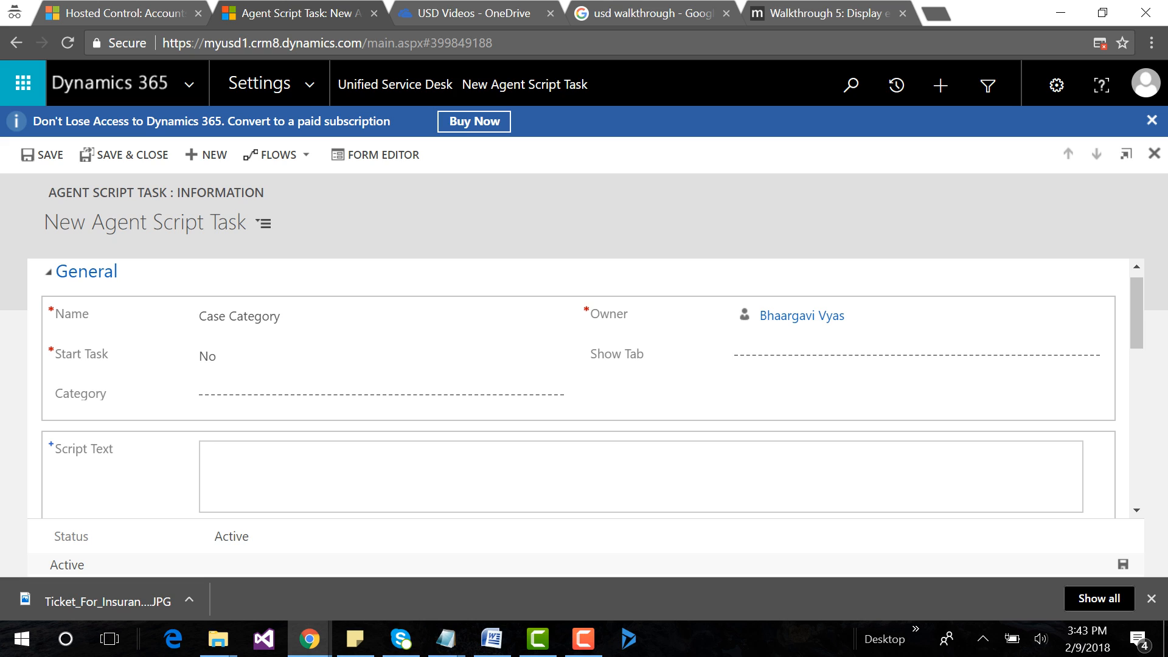
{"action": "type", "text": "This will show all the"}
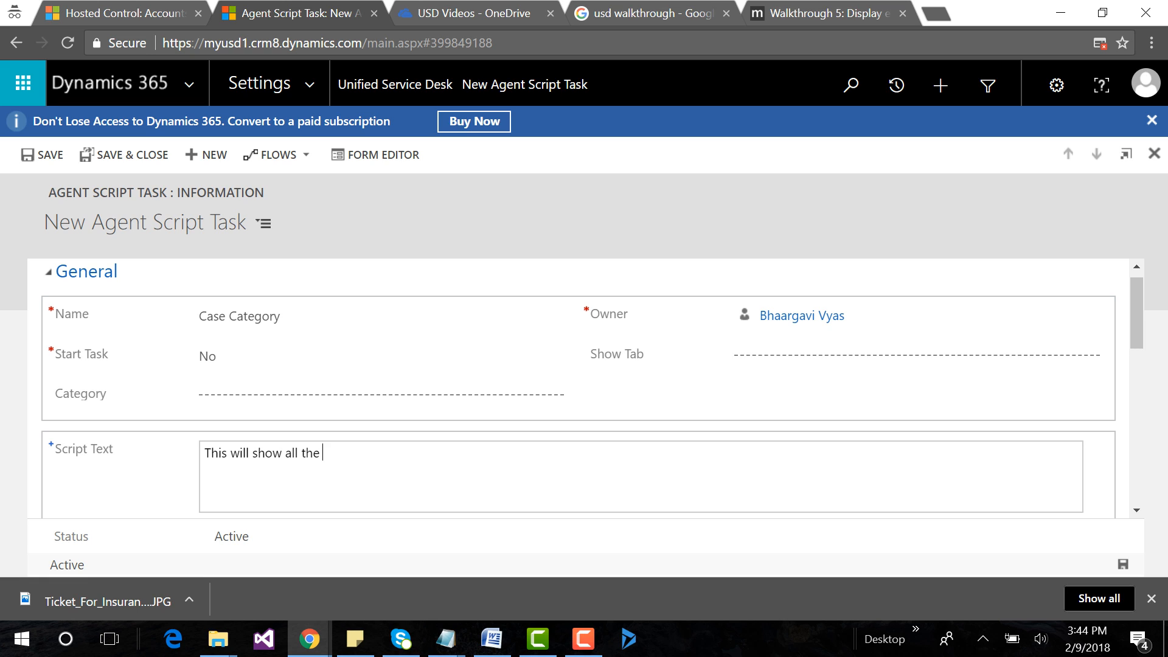
{"action": "type", "text": " case ty"}
{"action": "type", "text": "ope"}
{"action": "key", "text": "BackSpace"}
{"action": "key", "text": "BackSpace"}
{"action": "key", "text": "BackSpace"}
{"action": "type", "text": "pe"}
Copy the full Script Text into the Instructions field and save the Case Category task.
{"action": "key", "text": "ctrl+a"}
{"action": "key", "text": "ctrl+c"}
{"action": "scroll", "coordinate": [232, 444], "scroll_direction": "down", "scroll_amount": 2}
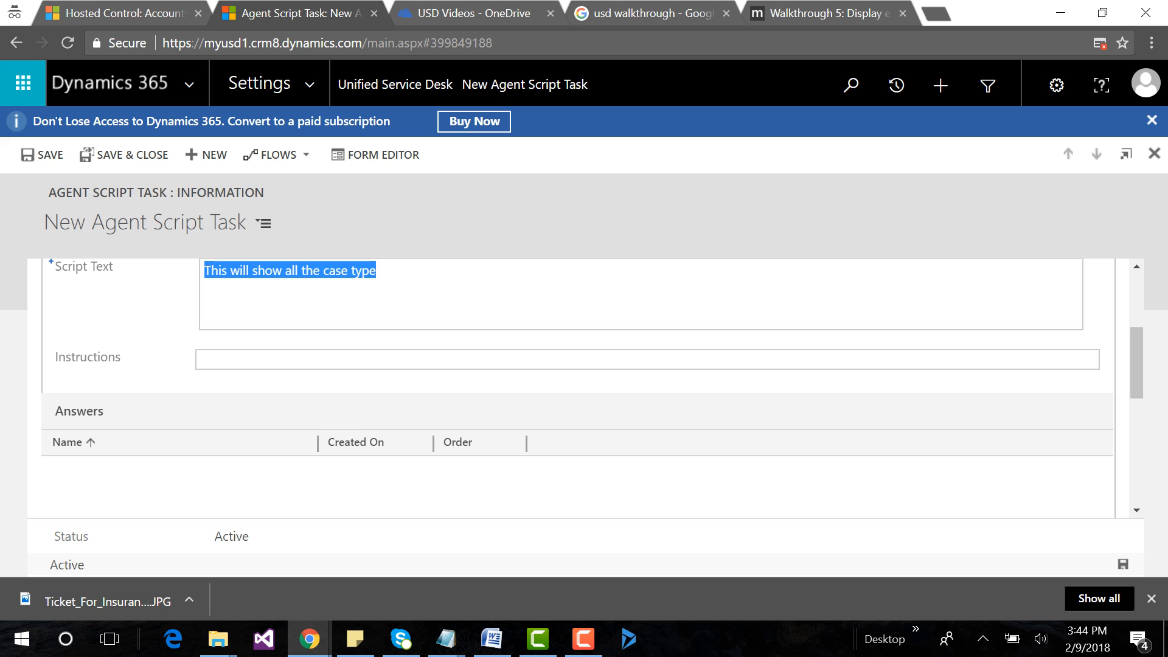
{"action": "left_click", "coordinate": [219, 359]}
{"action": "key", "text": "ctrl+v"}
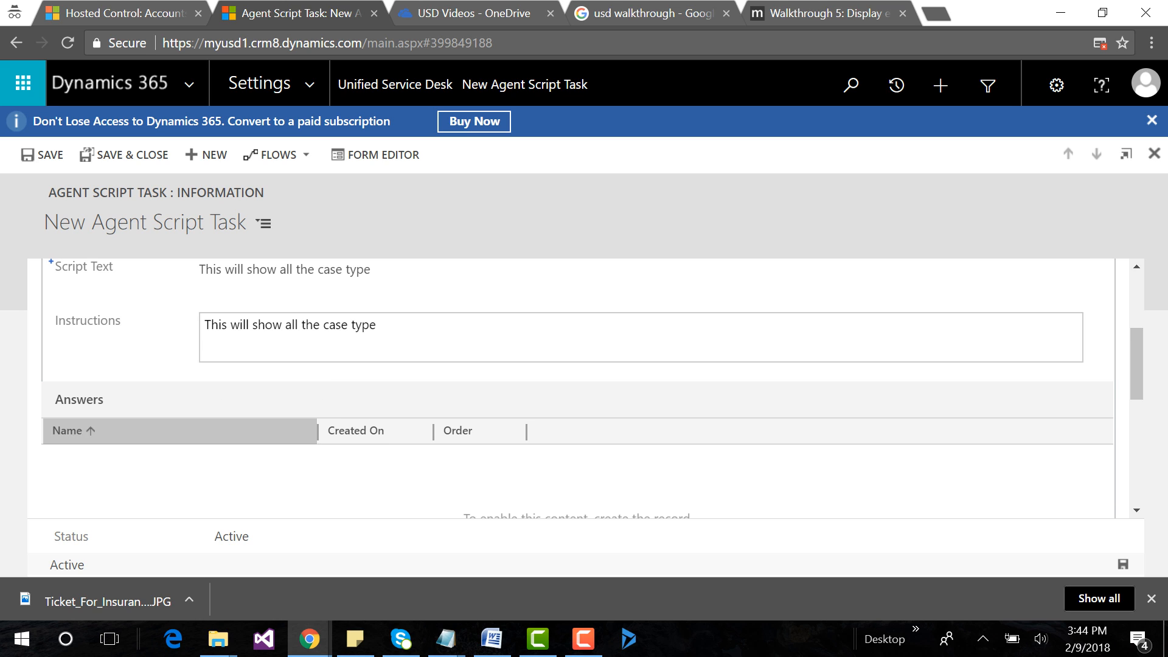
{"action": "key", "text": "ctrl+s"}
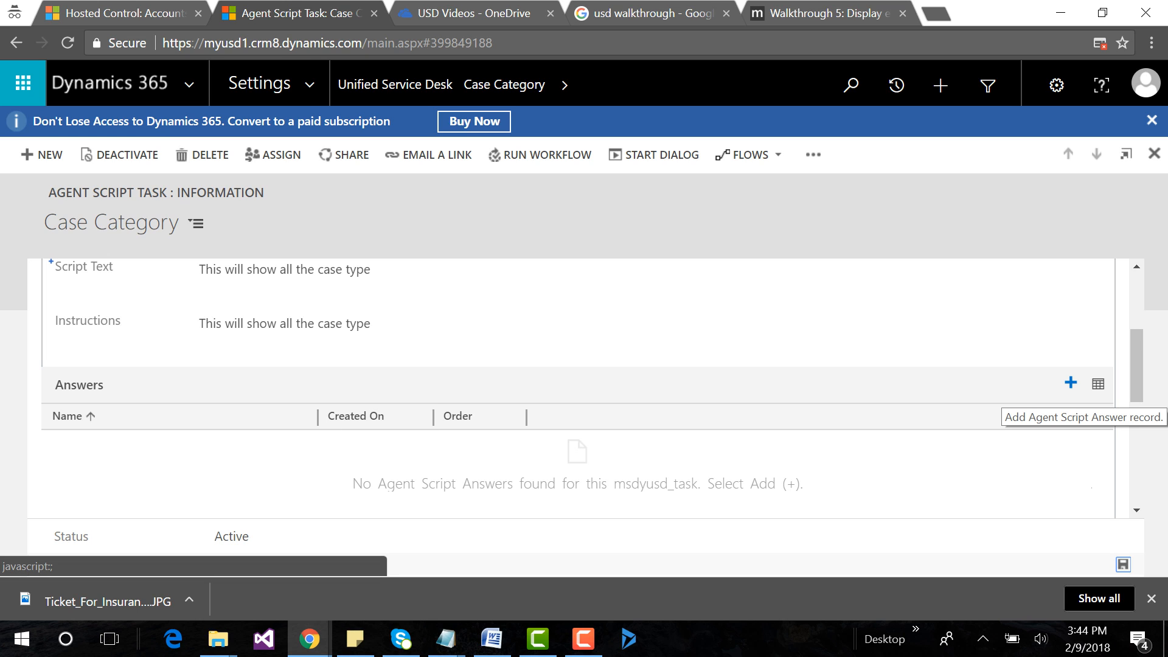
Copy the Request answer name from the Agent Script Examples notes and start a new agent script answer for the Case Category task.
{"action": "left_click", "coordinate": [1071, 383]}
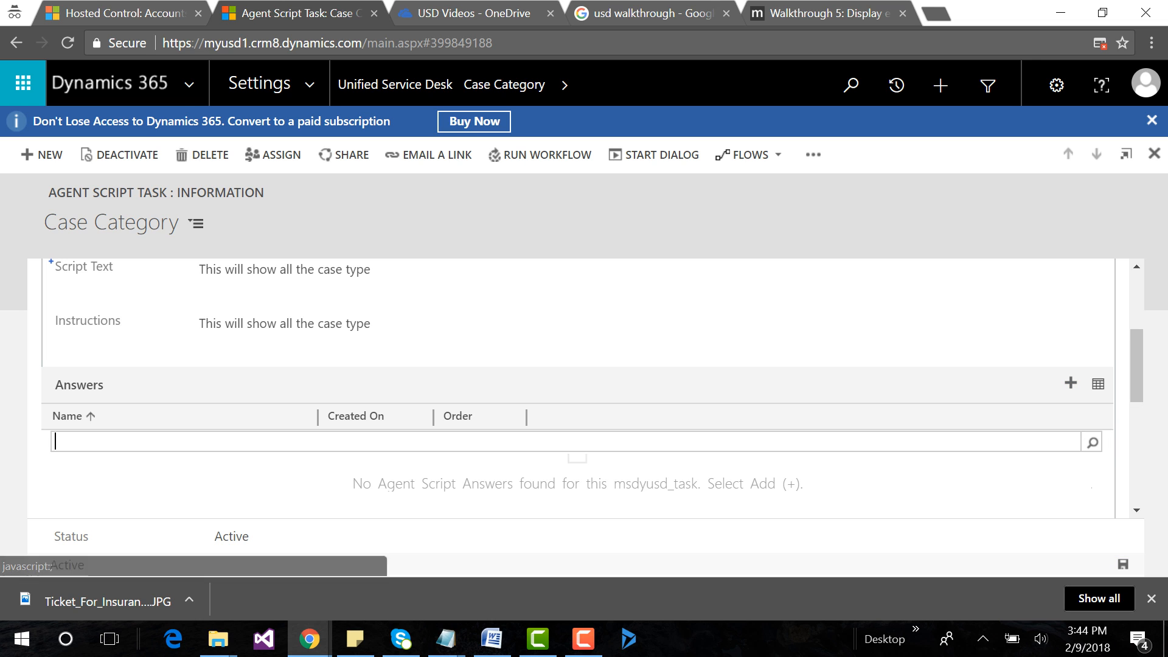
{"action": "left_click", "coordinate": [447, 639]}
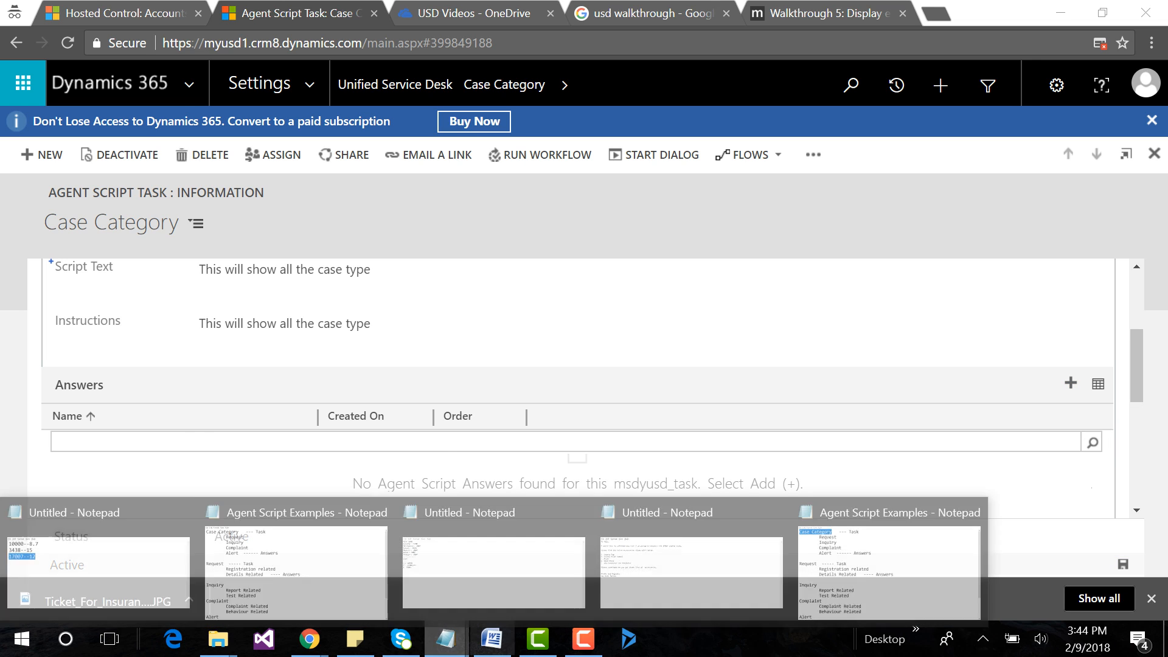
{"action": "left_click", "coordinate": [889, 557]}
{"action": "left_click_drag", "start_coordinate": [134, 91], "coordinate": [246, 92]}
{"action": "key", "text": "ctrl+c"}
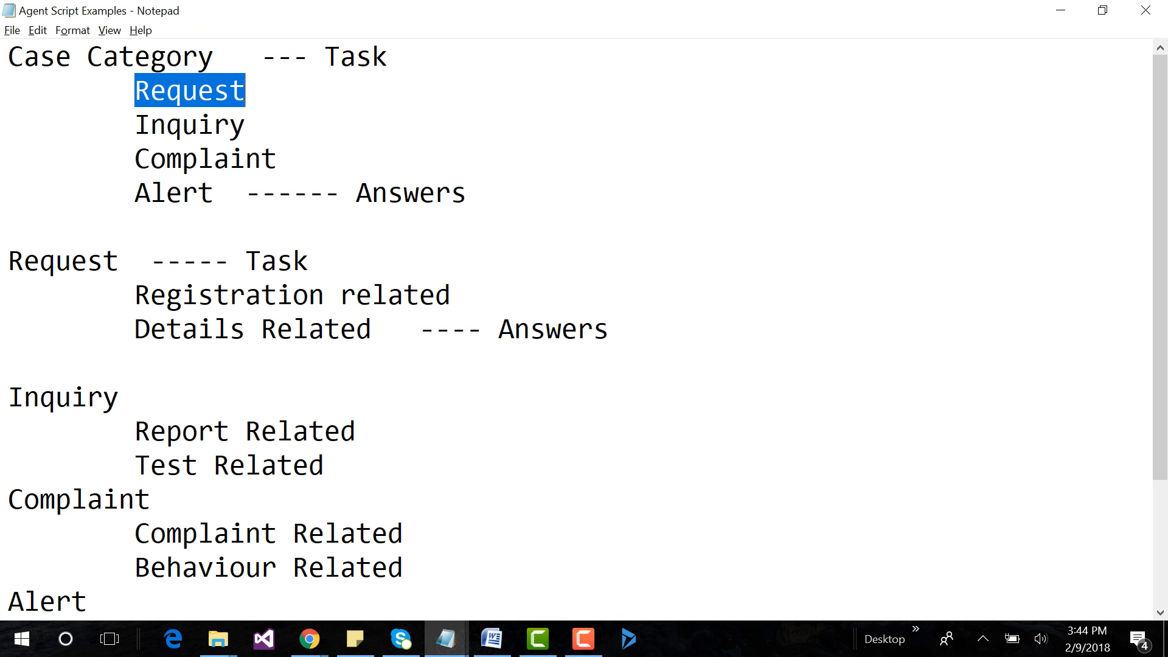
{"action": "key", "text": "alt+Tab"}
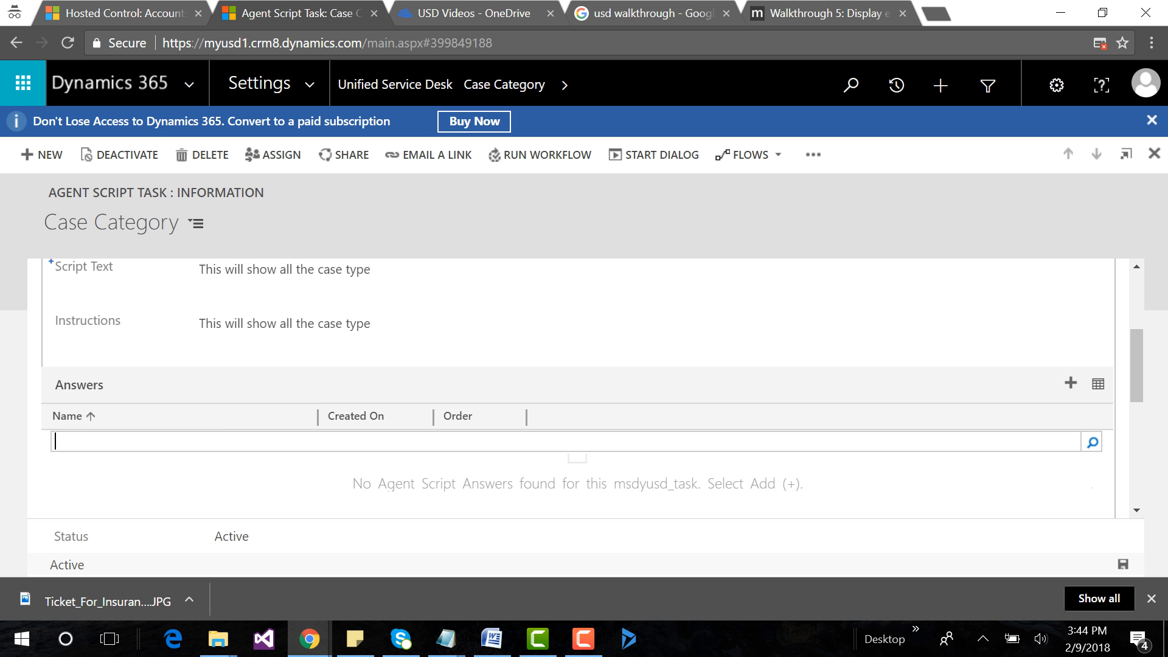
{"action": "left_click", "coordinate": [1093, 442]}
{"action": "left_click", "coordinate": [1071, 521]}
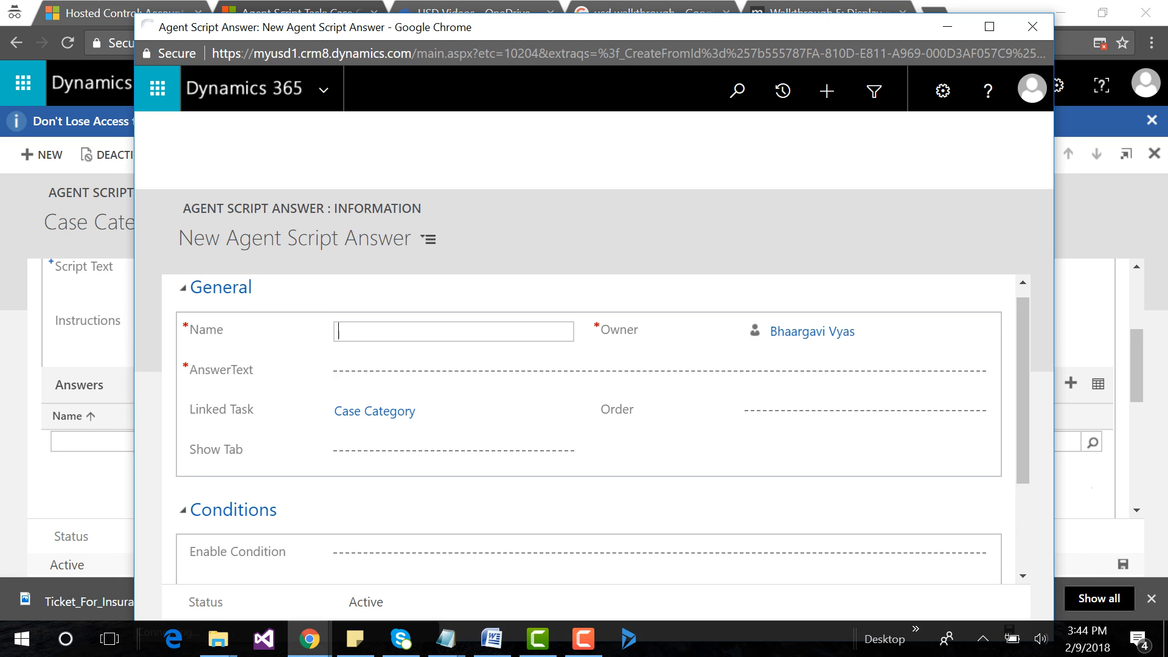
Set both the Name and the AnswerText of the new agent script answer to Request.
{"action": "type", "text": "Request"}
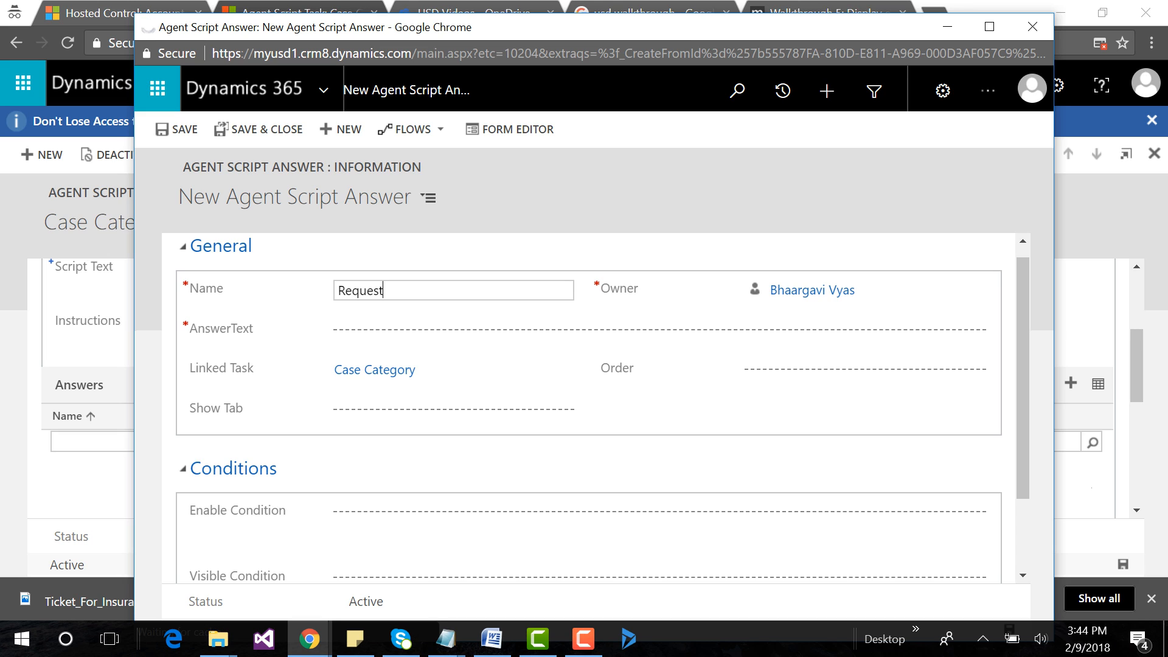
{"action": "key", "text": "Tab"}
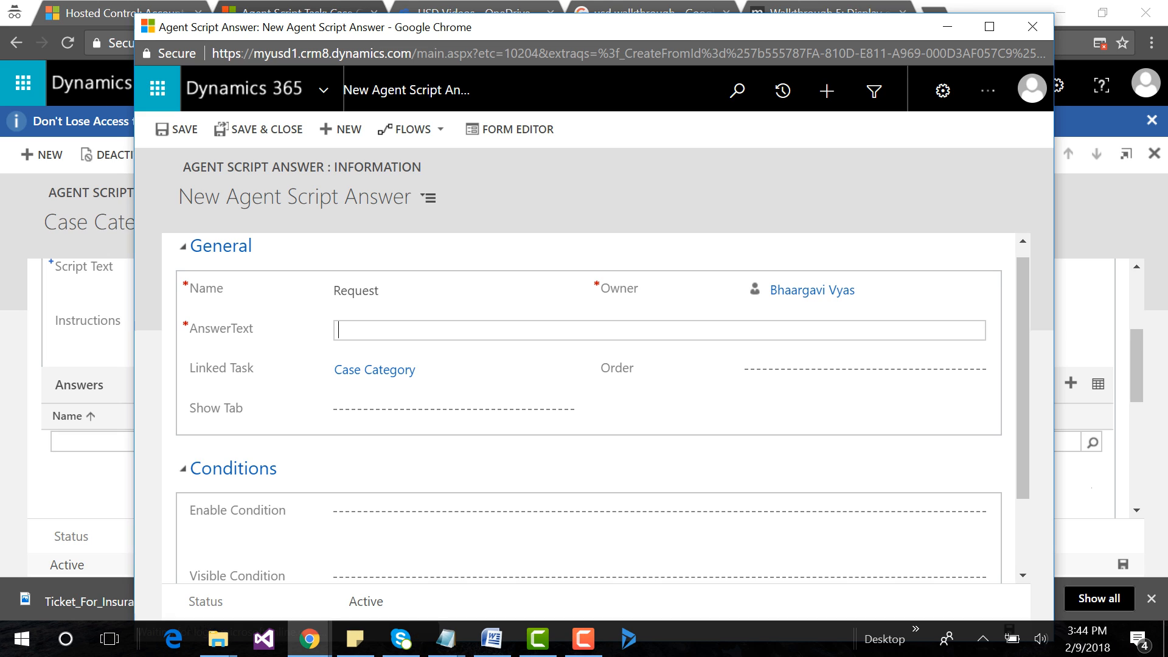
{"action": "key", "text": "ctrl+v"}
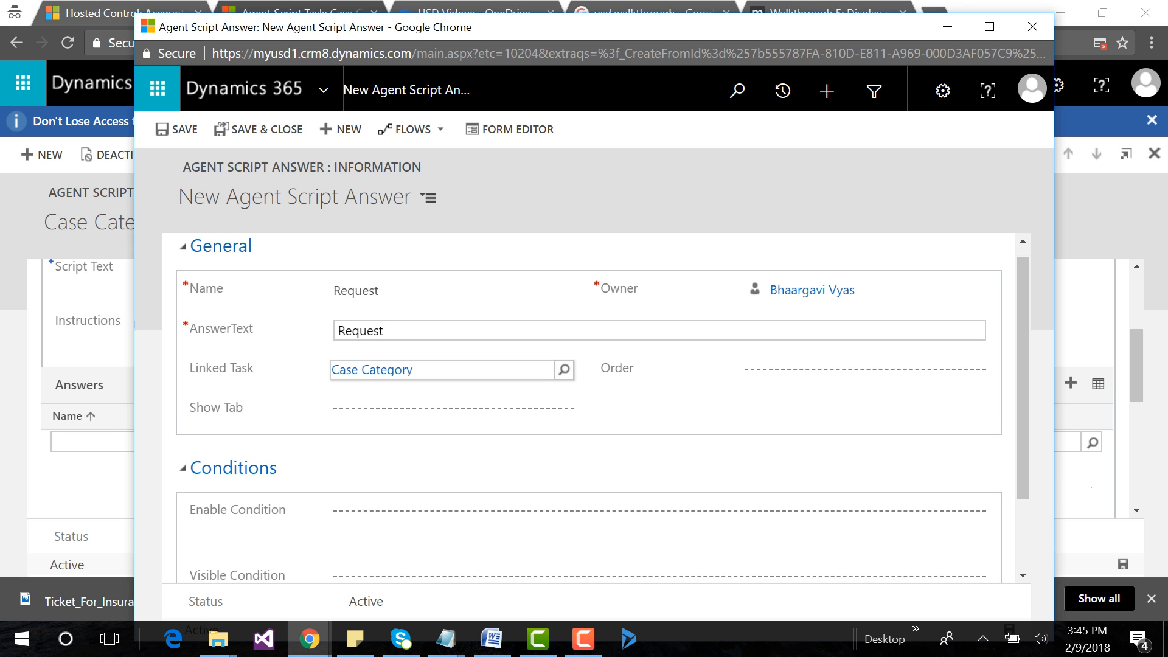
Clear Case Category from the answer's Linked Task, then save and close the Request answer.
{"action": "left_click", "coordinate": [565, 370]}
{"action": "key", "text": "BackSpace"}
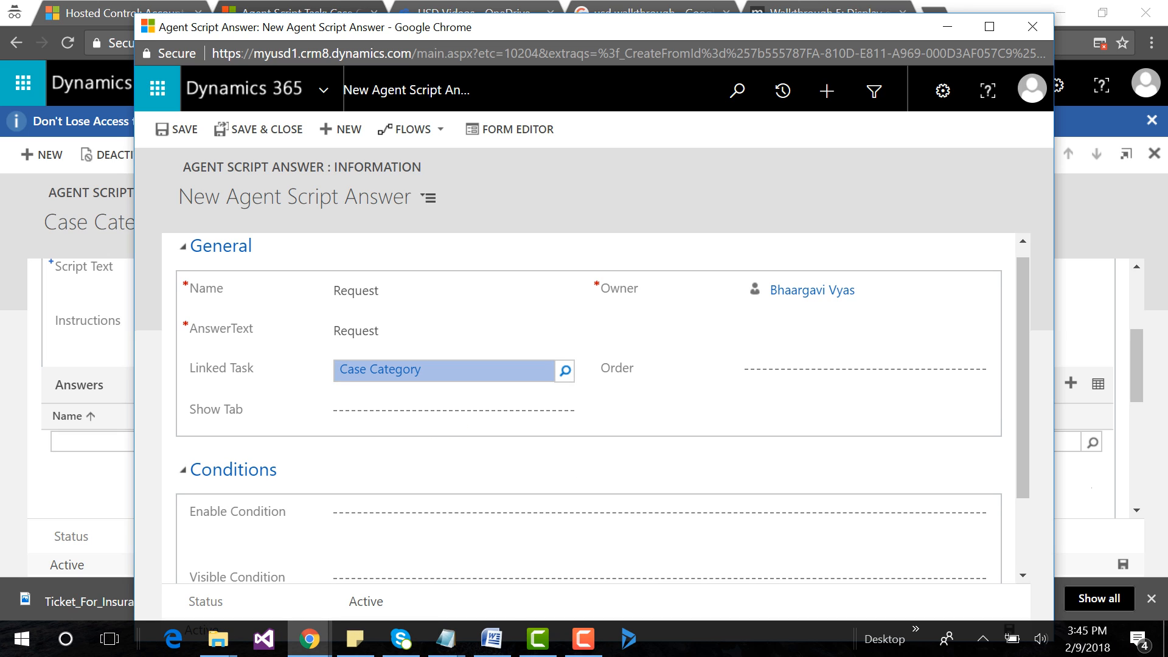
{"action": "key", "text": "BackSpace"}
{"action": "key", "text": "BackSpace"}
{"action": "key", "text": "BackSpace"}
{"action": "key", "text": "BackSpace"}
{"action": "key", "text": "BackSpace"}
{"action": "key", "text": "BackSpace"}
{"action": "key", "text": "BackSpace"}
{"action": "key", "text": "BackSpace"}
{"action": "key", "text": "BackSpace"}
{"action": "key", "text": "BackSpace"}
{"action": "key", "text": "BackSpace"}
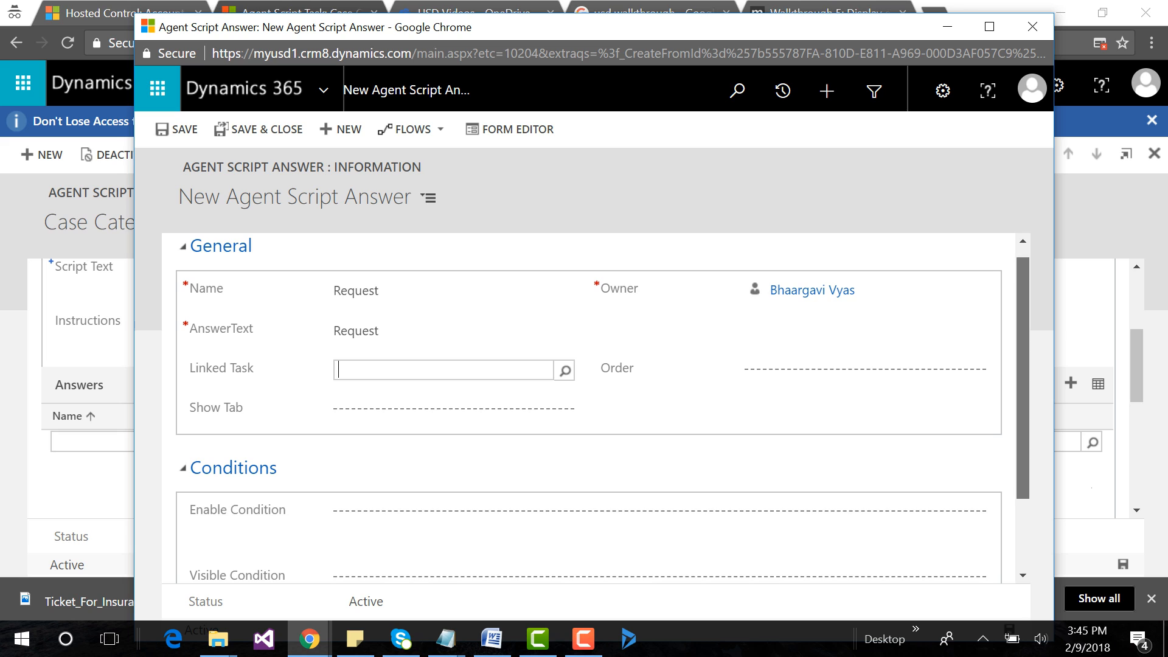
{"action": "scroll", "coordinate": [597, 406], "scroll_direction": "down", "scroll_amount": 1}
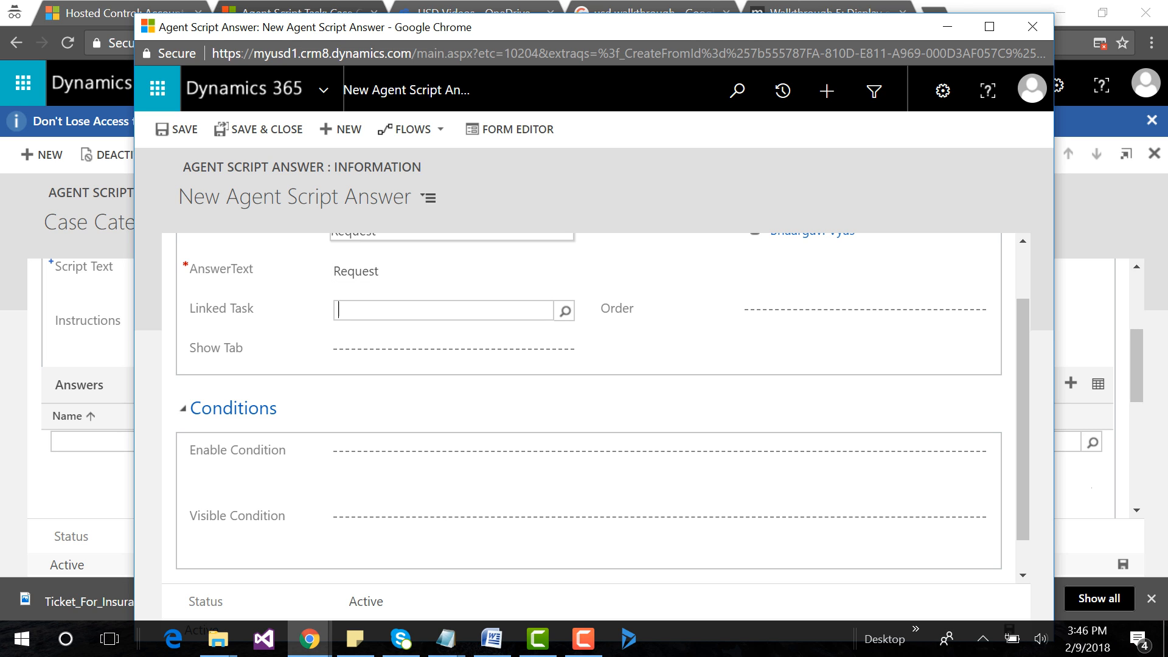
{"action": "left_click", "coordinate": [260, 129]}
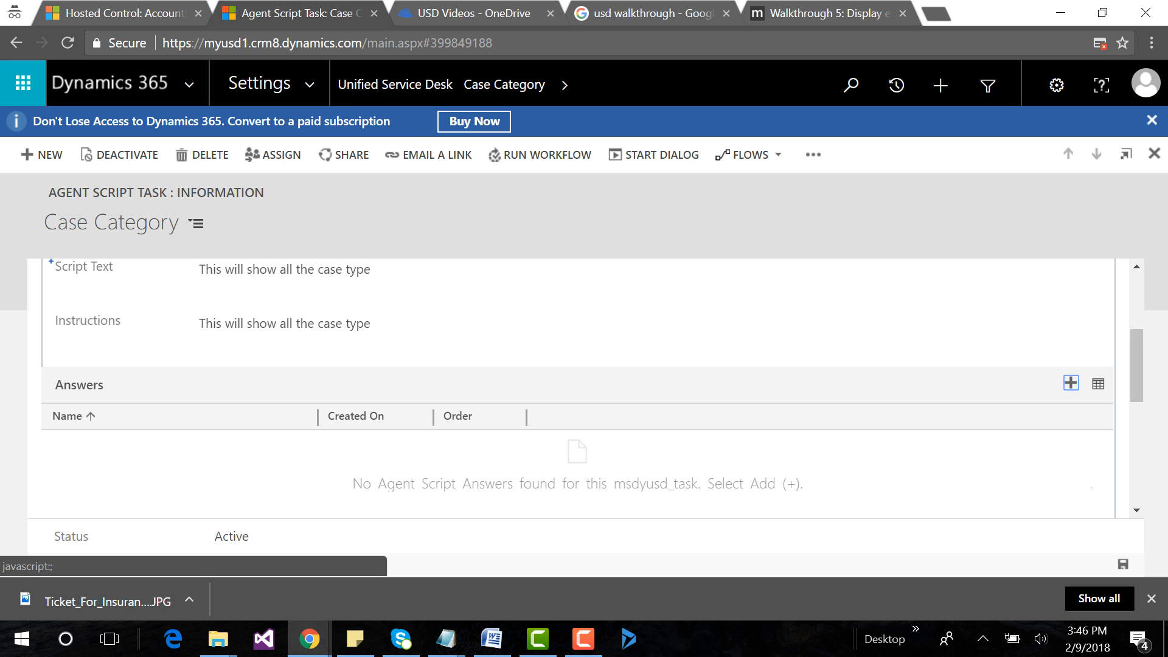
Look up the existing Request answer and add it to the Case Category task's answers.
{"action": "left_click", "coordinate": [1072, 383]}
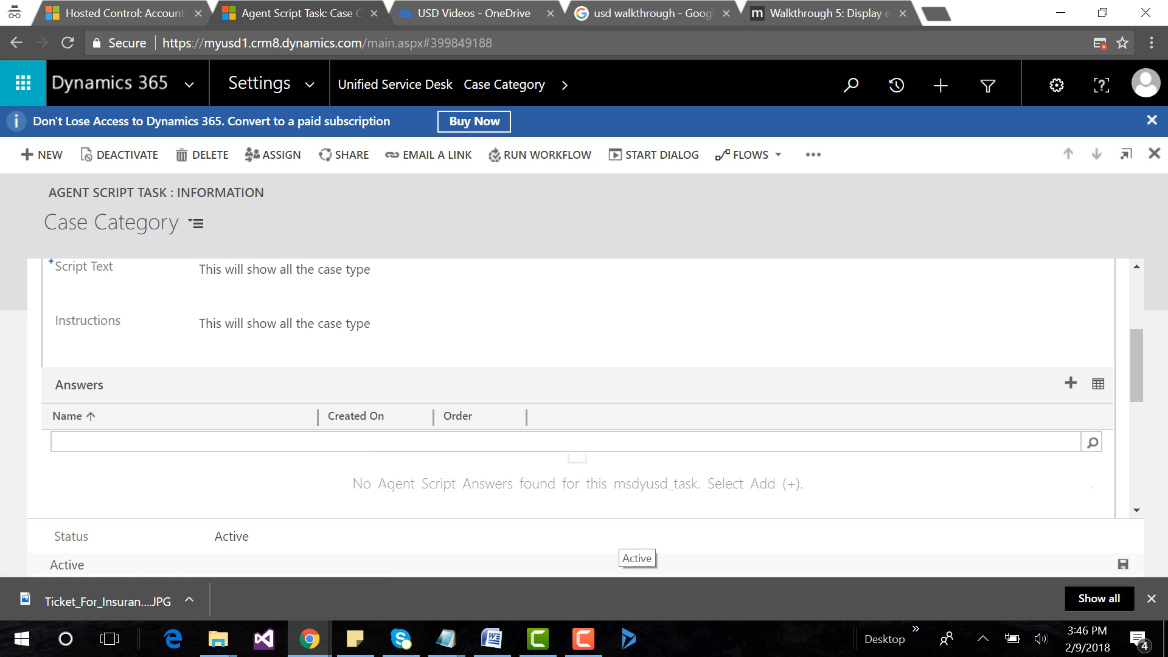
{"action": "type", "text": "Request"}
{"action": "key", "text": "Return"}
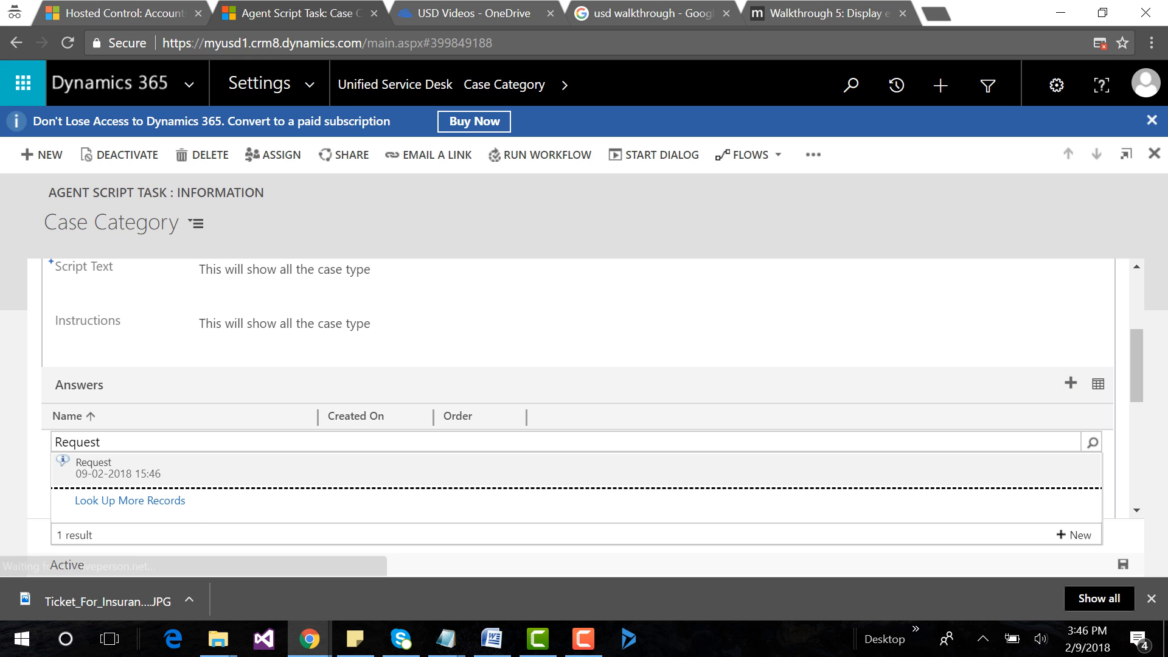
{"action": "left_click", "coordinate": [97, 465]}
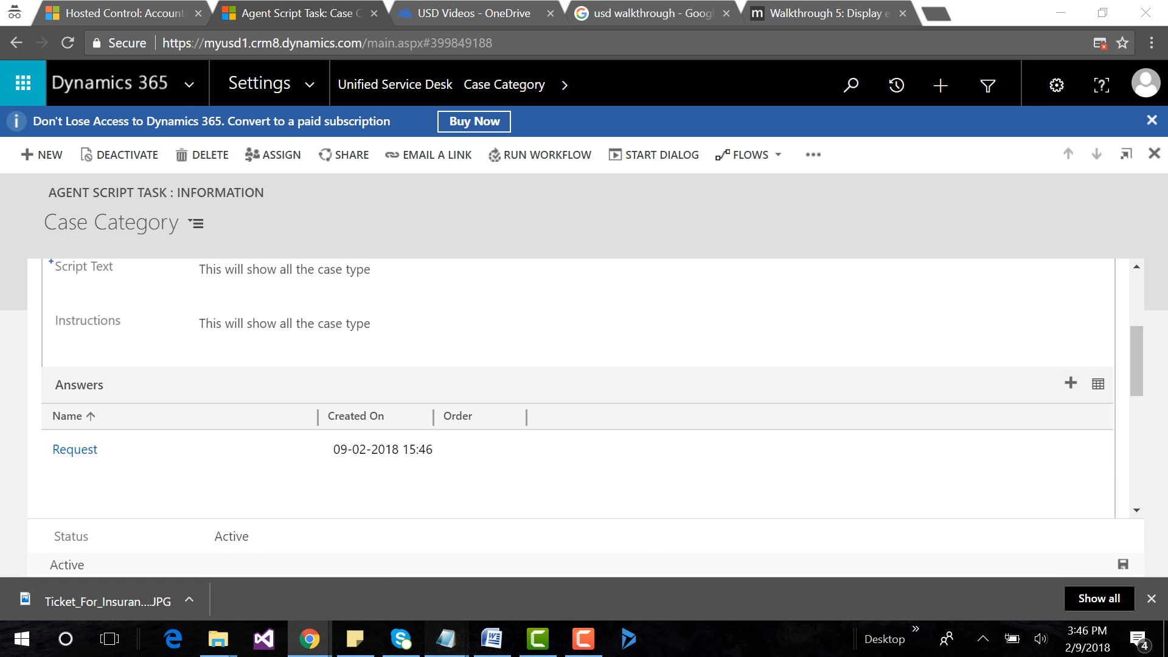
Copy the Request task name from the notes, open the Request answer, and search for that name as its Linked Task.
{"action": "mouse_move", "coordinate": [446, 639]}
{"action": "left_click", "coordinate": [899, 547]}
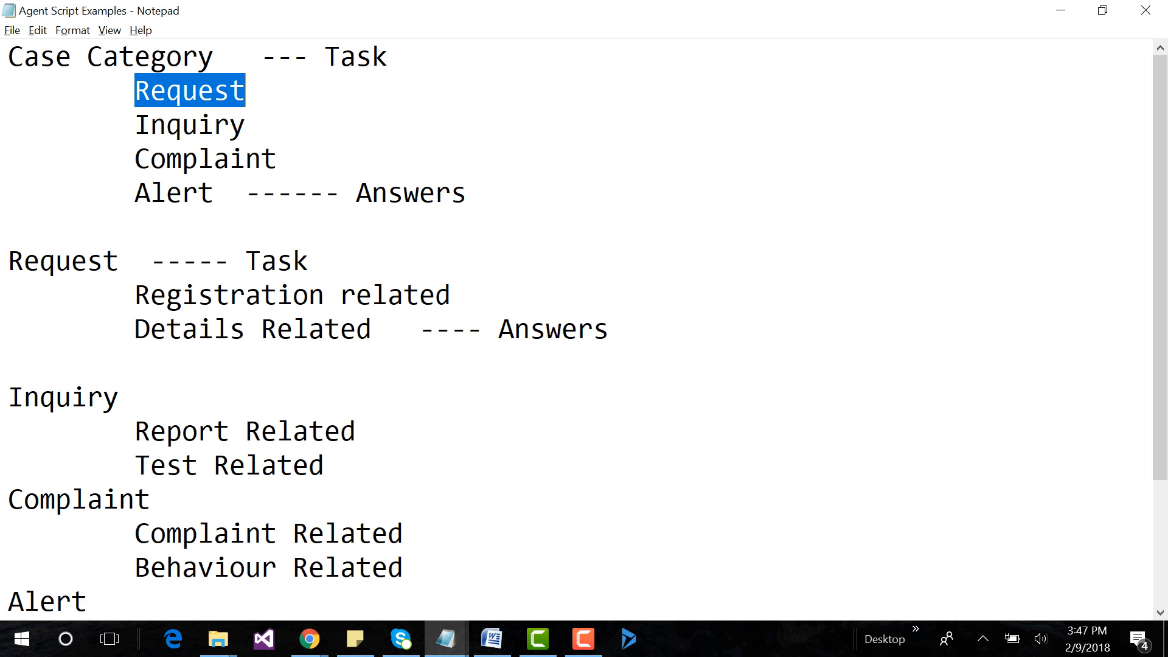
{"action": "left_click_drag", "start_coordinate": [8, 262], "coordinate": [119, 262]}
{"action": "key", "text": "ctrl+c"}
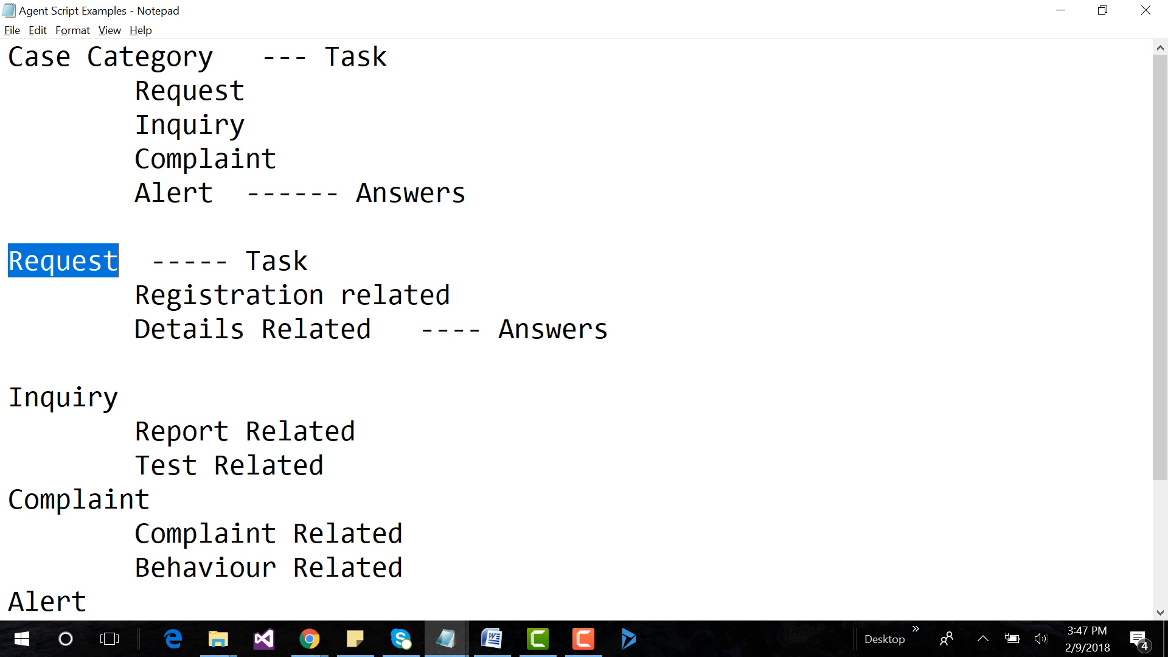
{"action": "mouse_move", "coordinate": [310, 639]}
{"action": "left_click", "coordinate": [404, 556]}
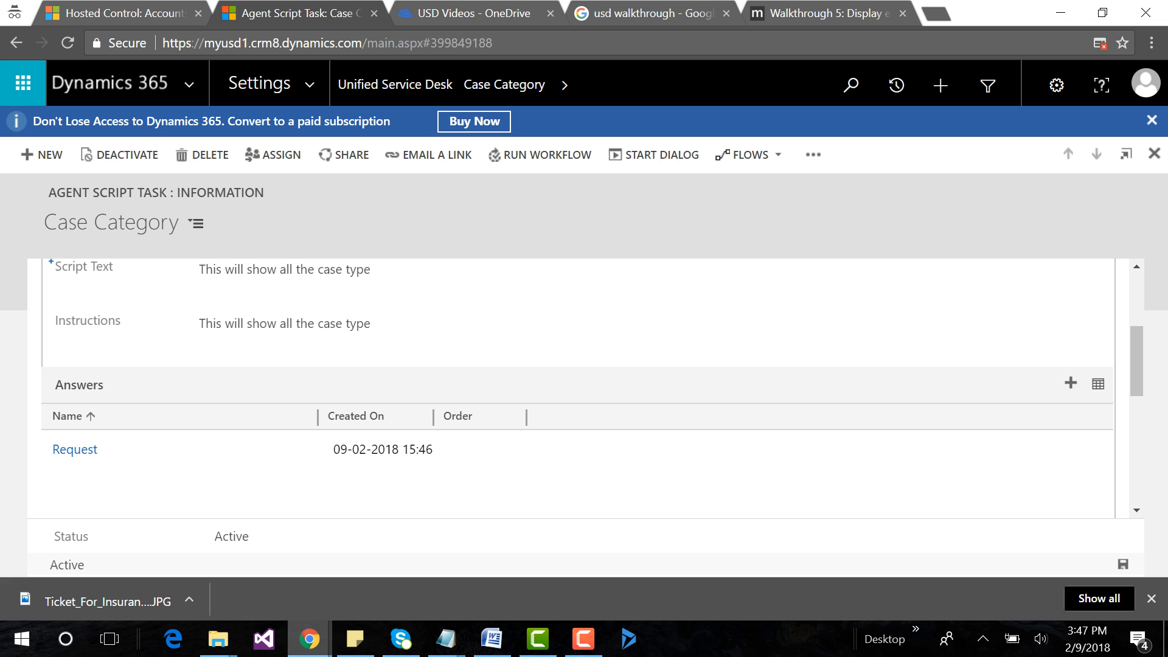
{"action": "left_click", "coordinate": [74, 450]}
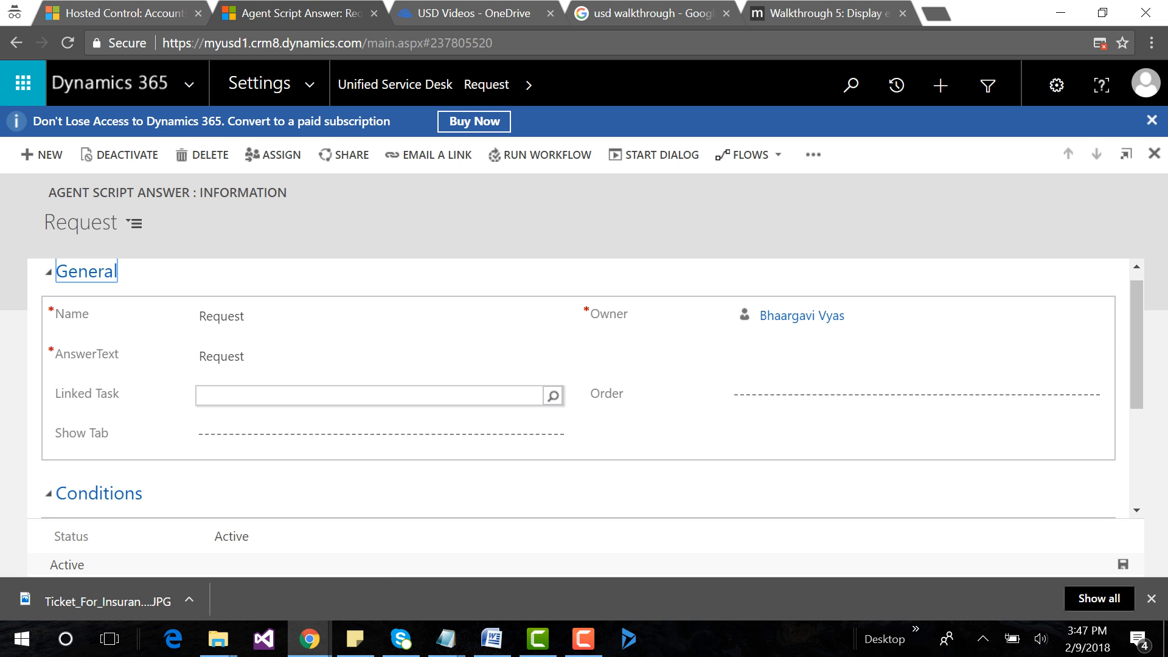
{"action": "left_click", "coordinate": [553, 396]}
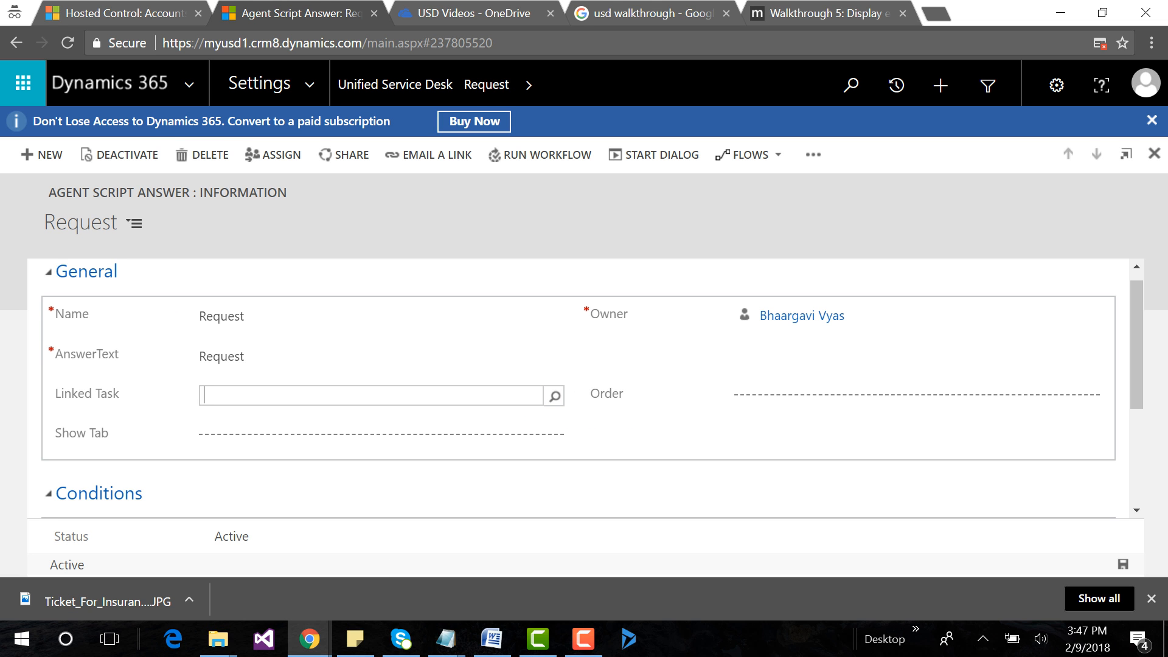
{"action": "key", "text": "ctrl+v"}
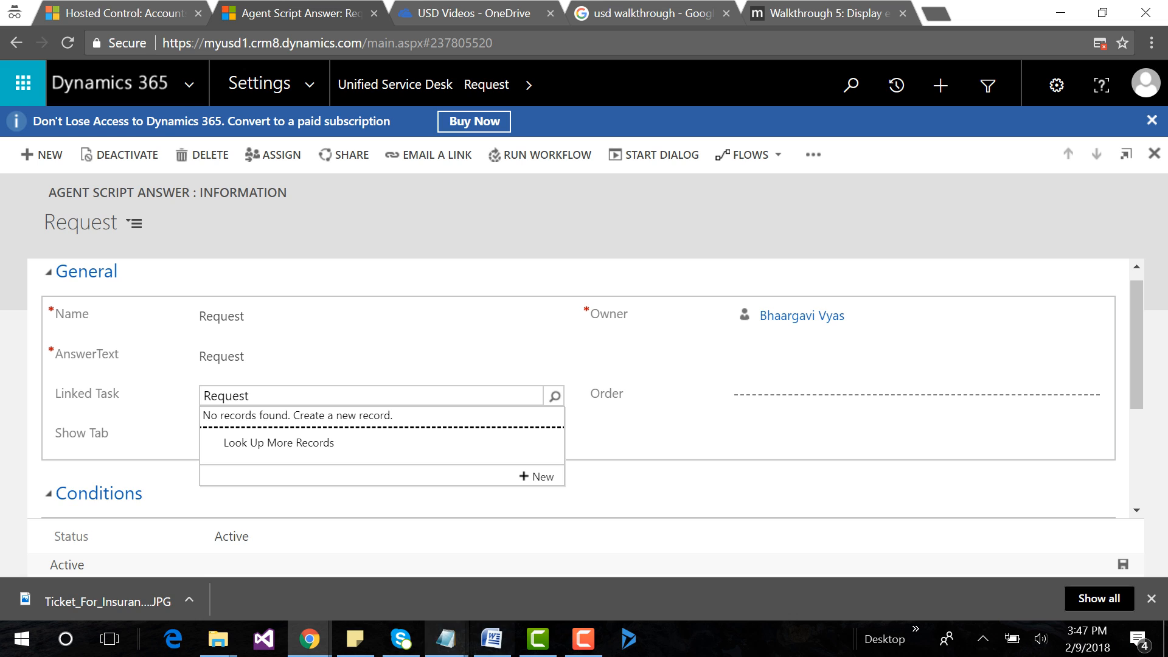
Return to the Agent Script Examples notes and highlight the Case Category task name.
{"action": "mouse_move", "coordinate": [446, 639]}
{"action": "left_click", "coordinate": [888, 565]}
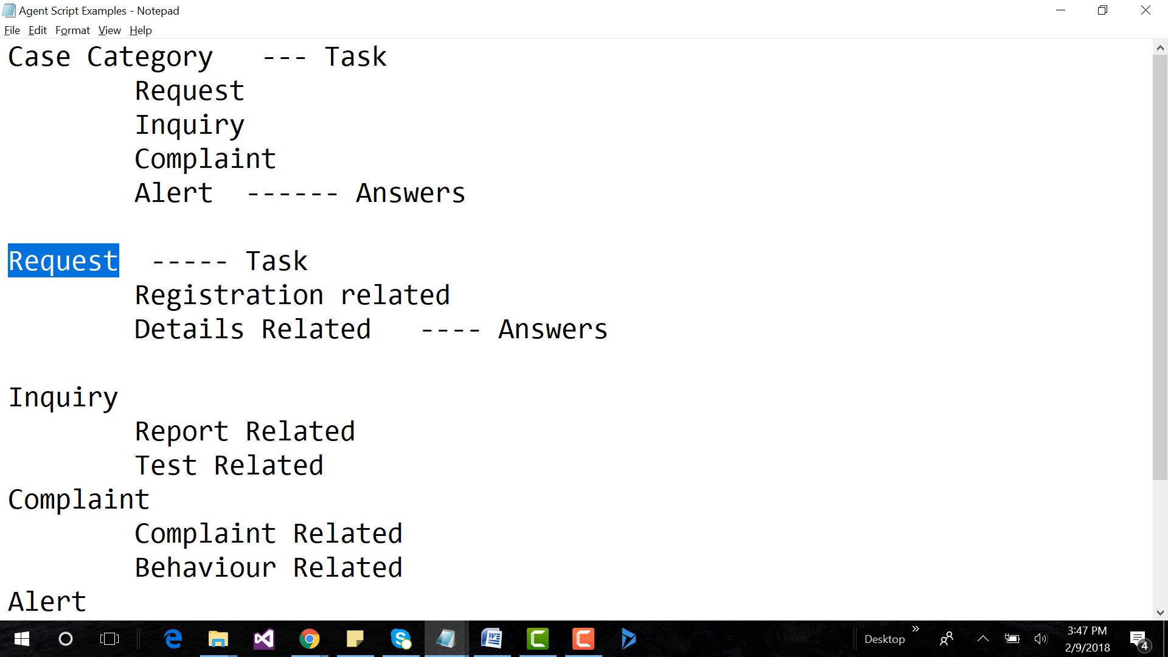
{"action": "left_click_drag", "start_coordinate": [9, 57], "coordinate": [214, 57]}
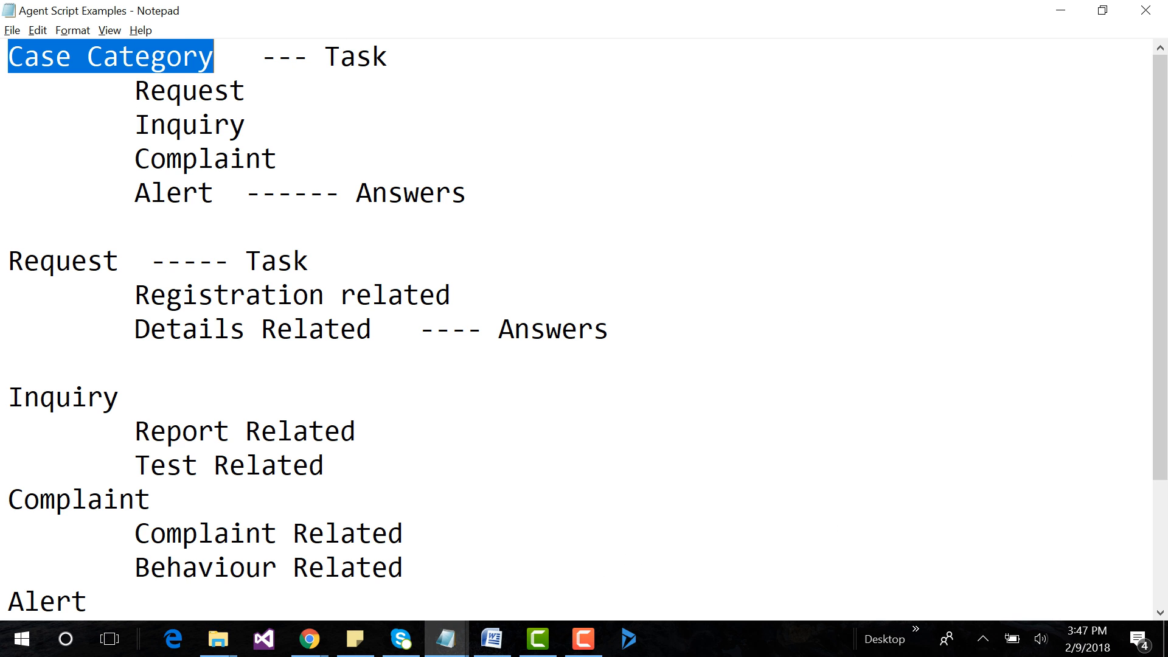
Highlight the Request, Inquiry, Complaint and Alert task names one after another in the notes.
{"action": "left_click_drag", "start_coordinate": [9, 261], "coordinate": [119, 261]}
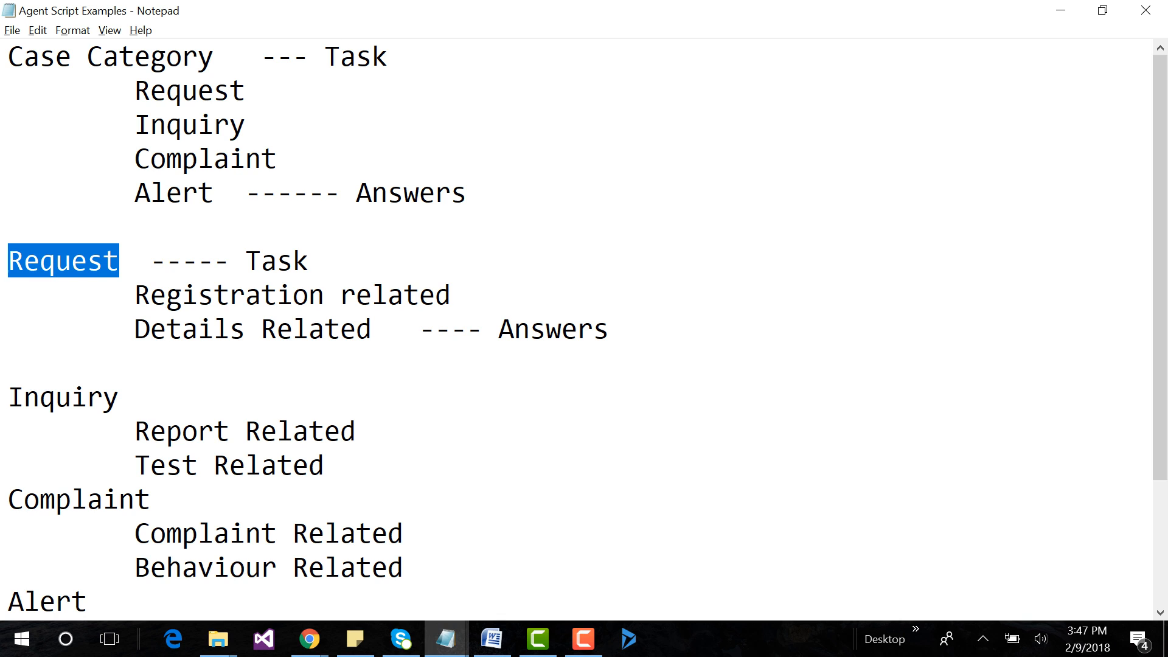
{"action": "left_click_drag", "start_coordinate": [8, 397], "coordinate": [119, 397]}
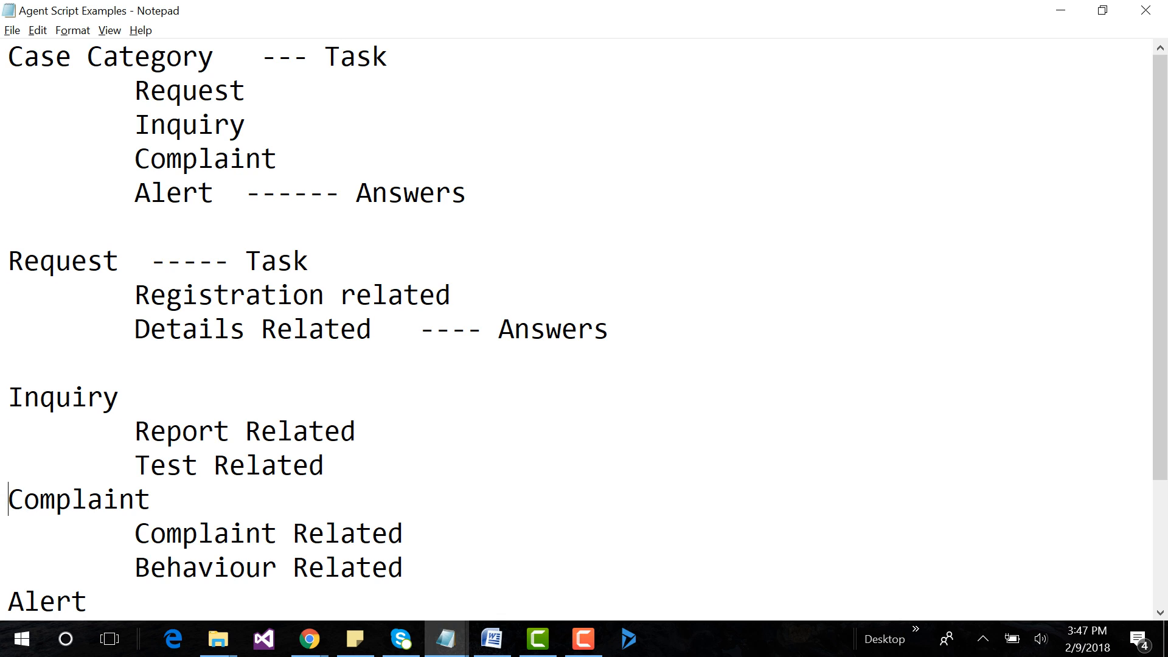
{"action": "left_click_drag", "start_coordinate": [9, 498], "coordinate": [151, 499]}
{"action": "left_click_drag", "start_coordinate": [8, 601], "coordinate": [88, 601]}
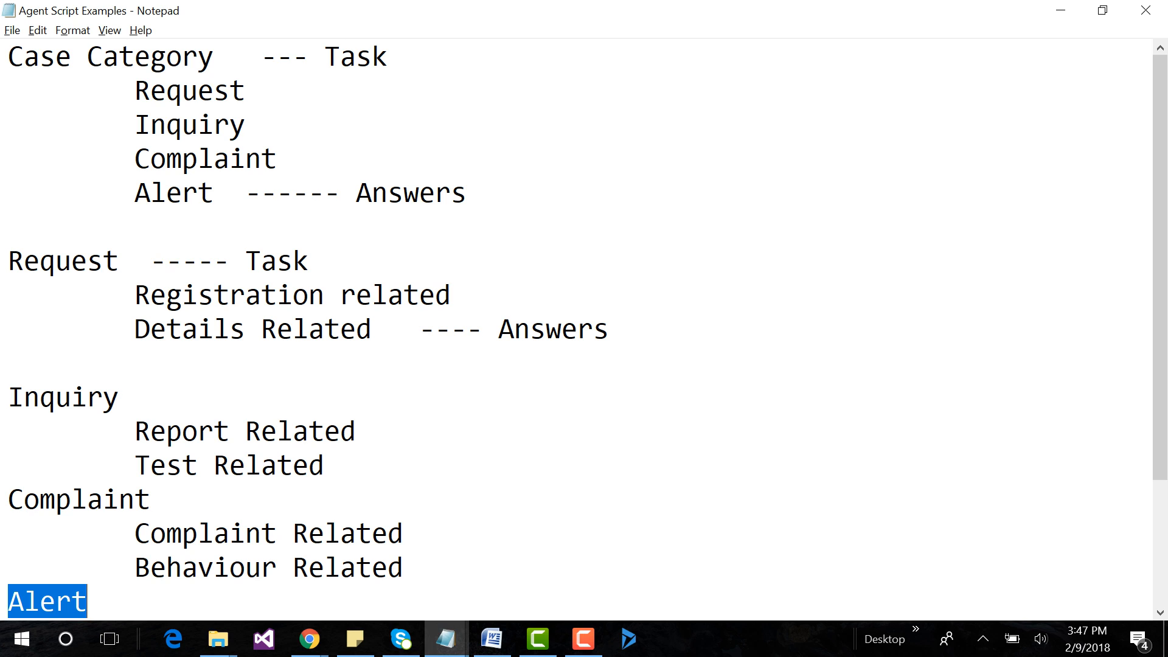
Switch back to Dynamics 365, leave the Request answer, and try to start a new agent script task.
{"action": "key", "text": "alt+Tab"}
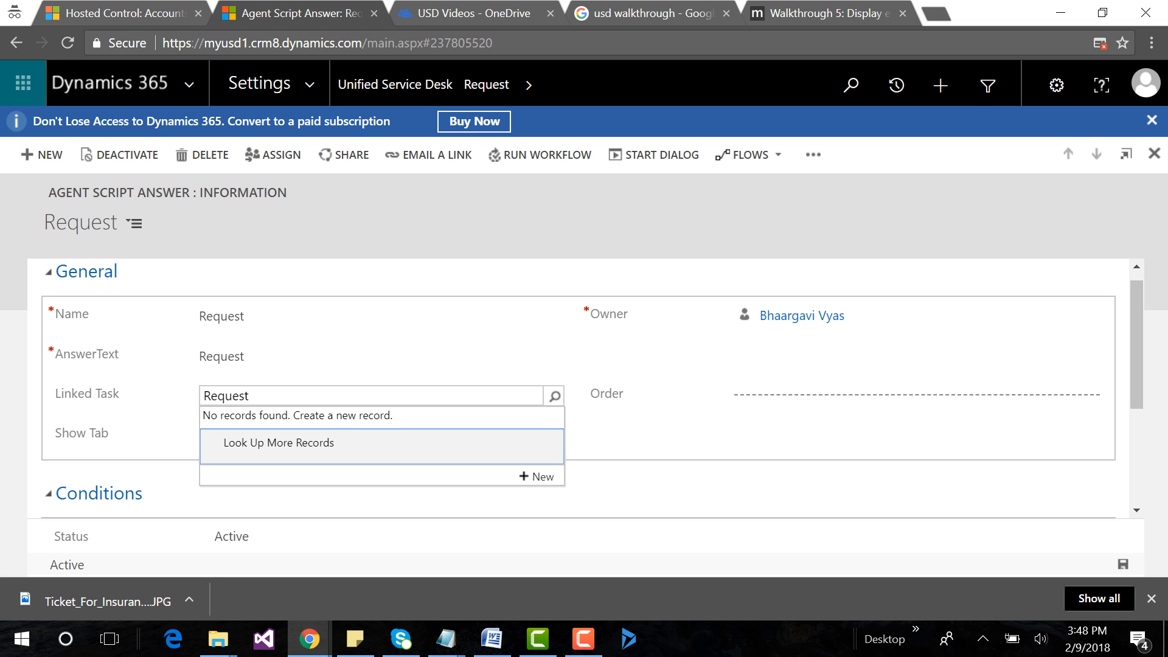
{"action": "left_click", "coordinate": [17, 42]}
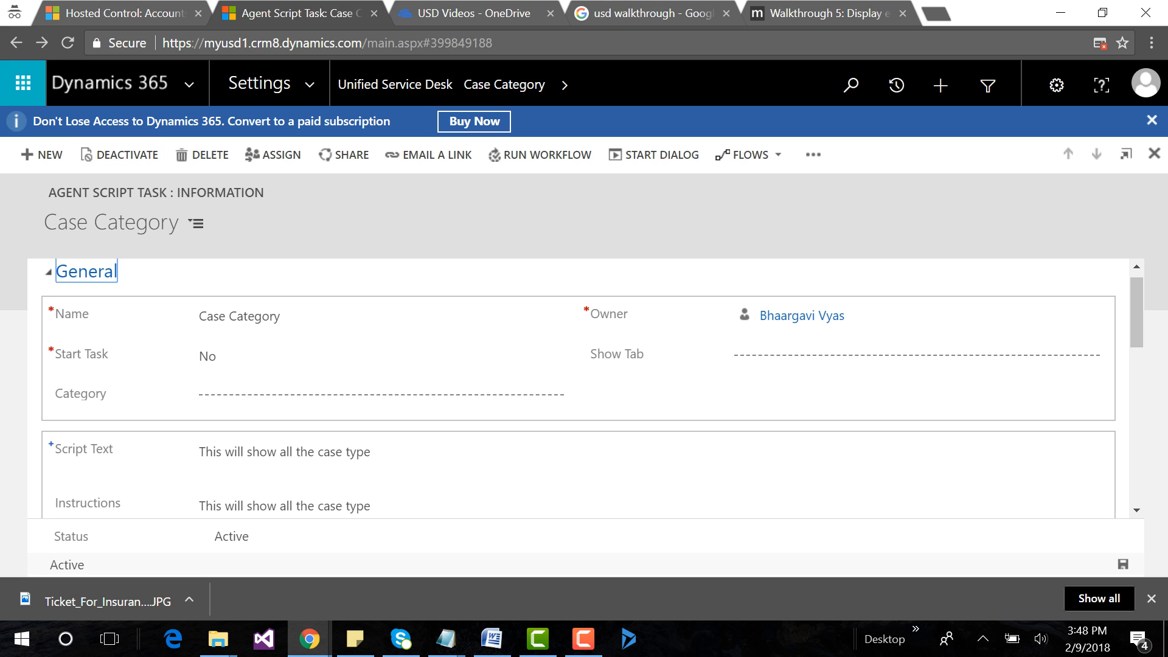
{"action": "left_click", "coordinate": [43, 155]}
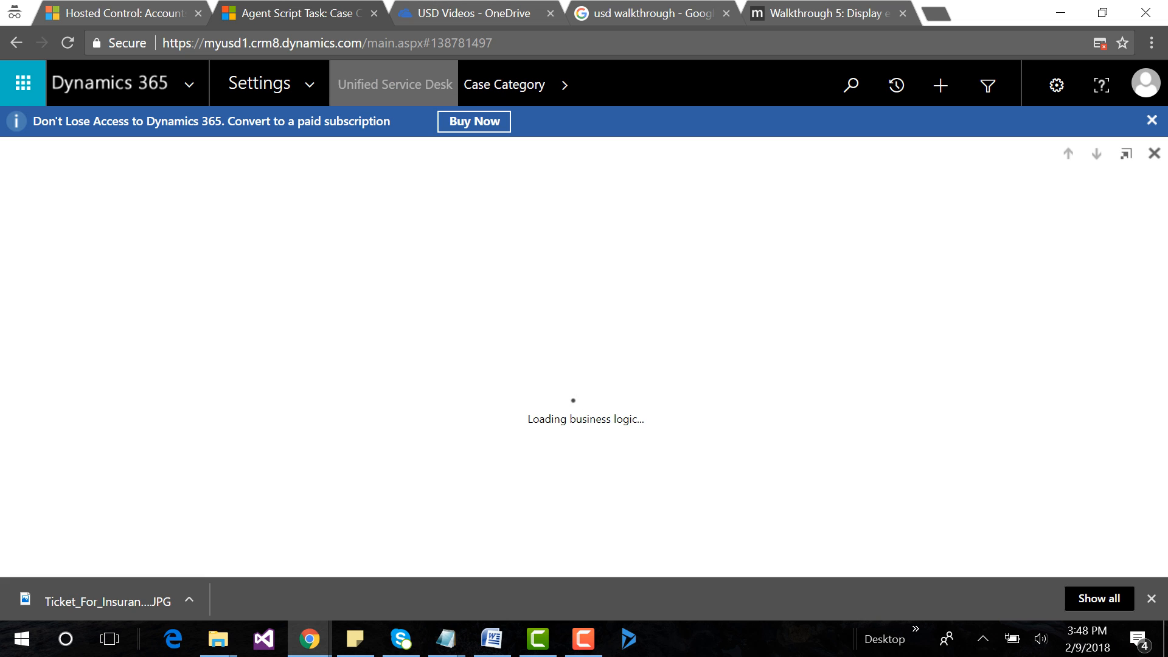
{"action": "left_click", "coordinate": [395, 84]}
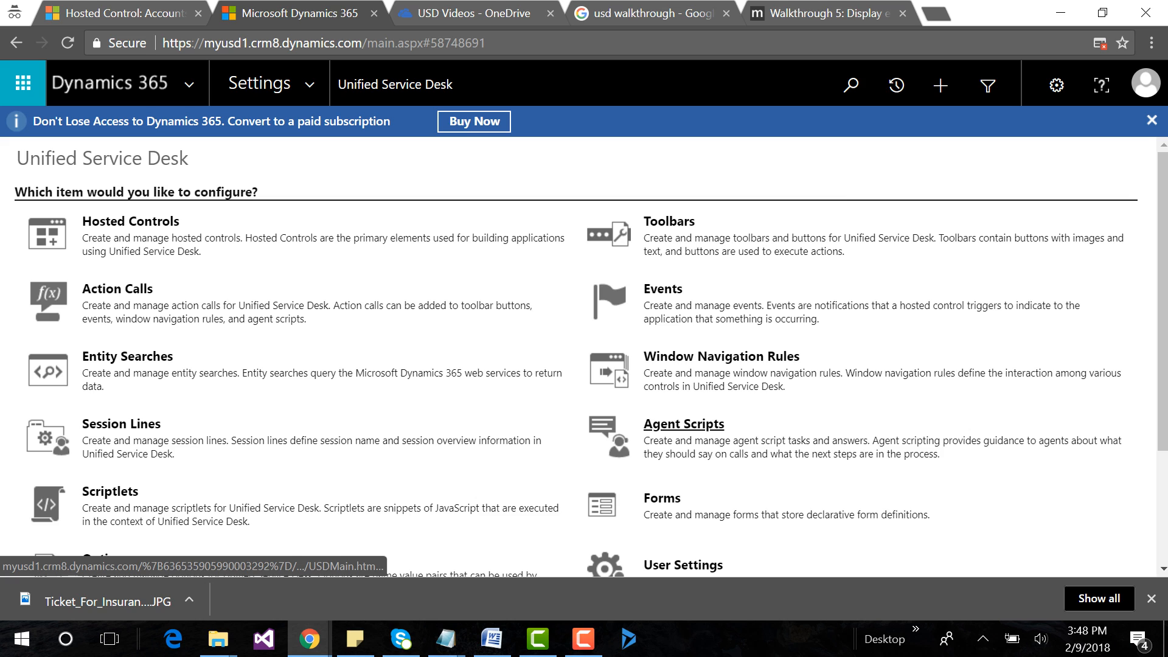
{"action": "left_click", "coordinate": [684, 425]}
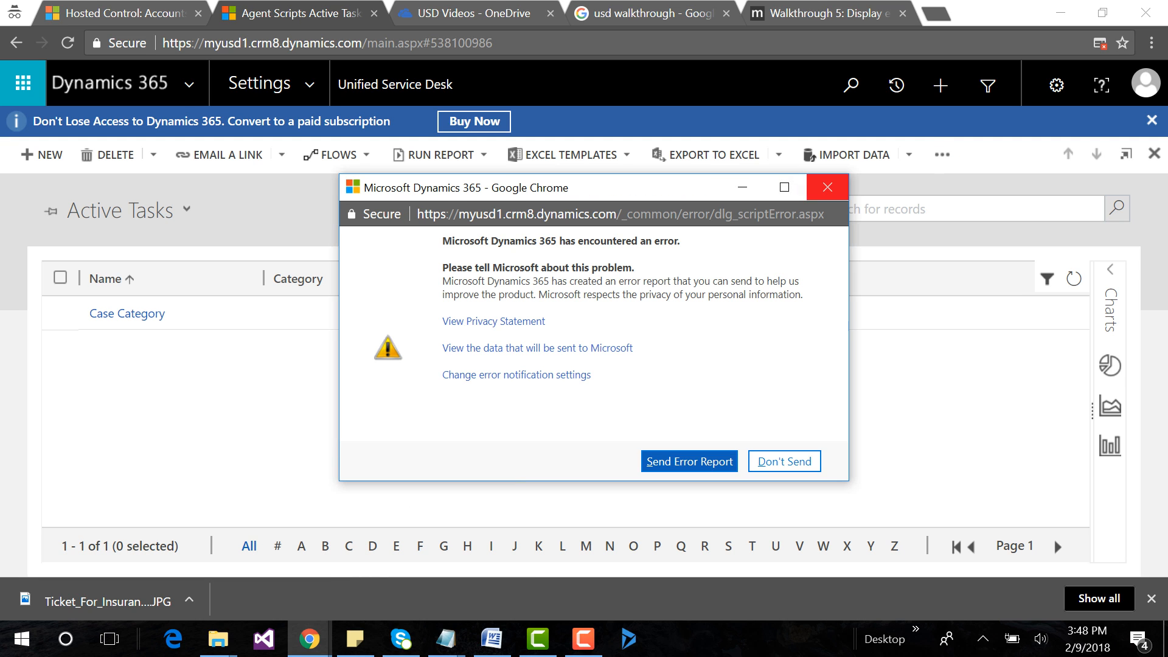
{"action": "left_click", "coordinate": [827, 188]}
{"action": "left_click", "coordinate": [42, 154]}
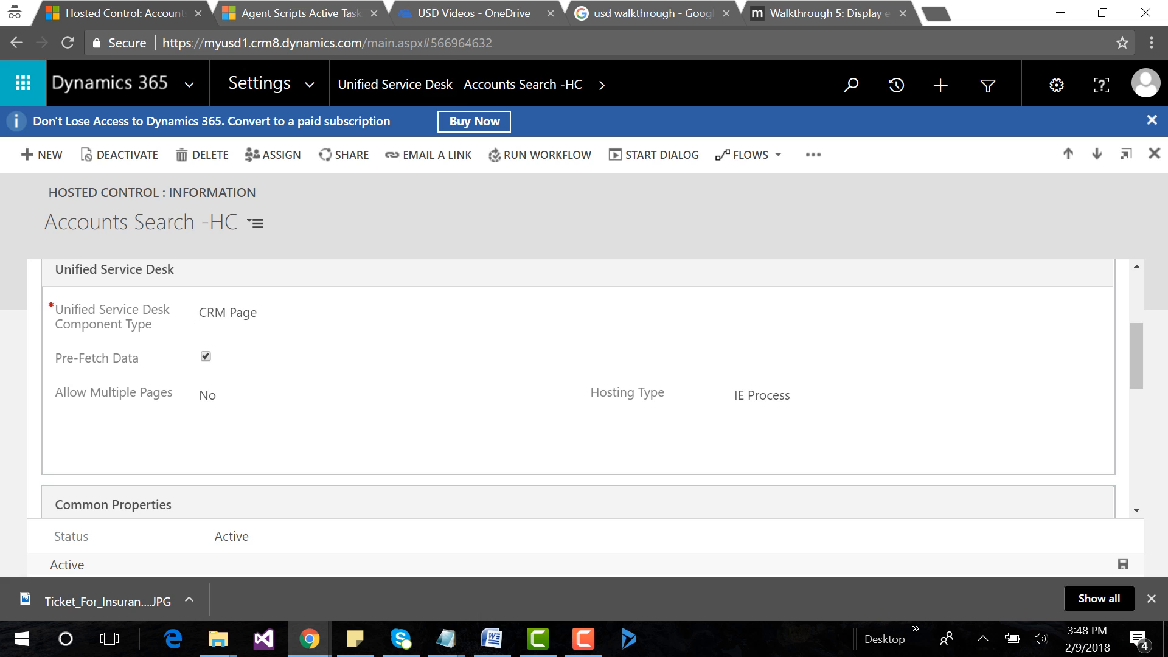
Open Agent Scripts from the Unified Service Desk settings in the other browser tab and start a new task named Request.
{"action": "left_click", "coordinate": [395, 85]}
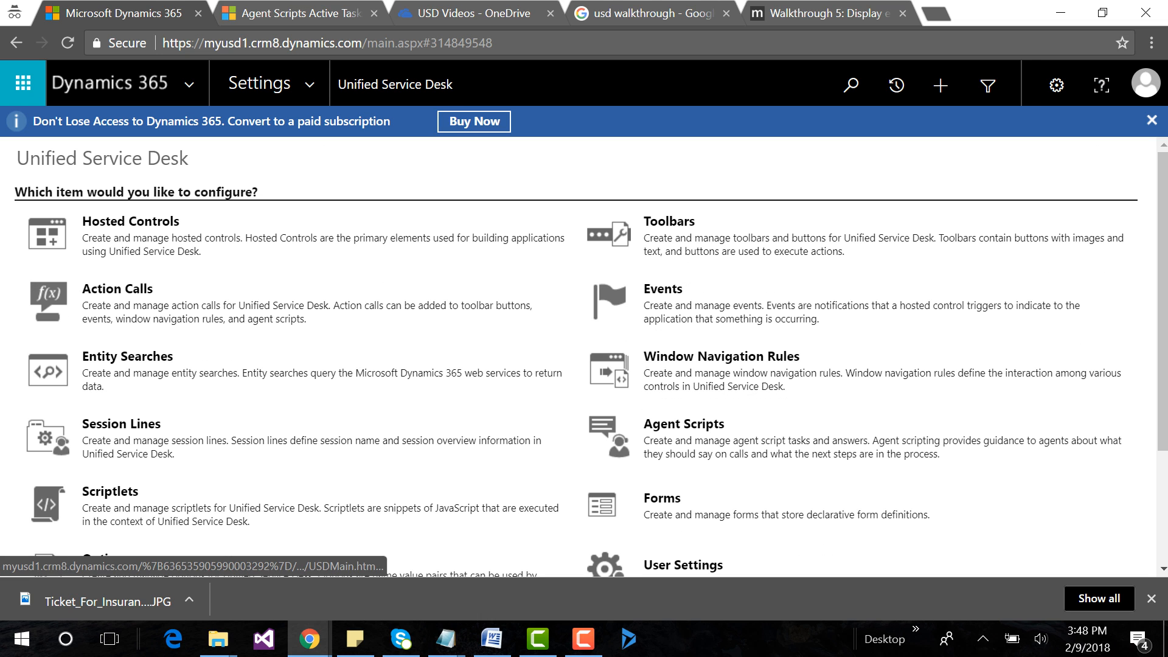
{"action": "left_click", "coordinate": [684, 425]}
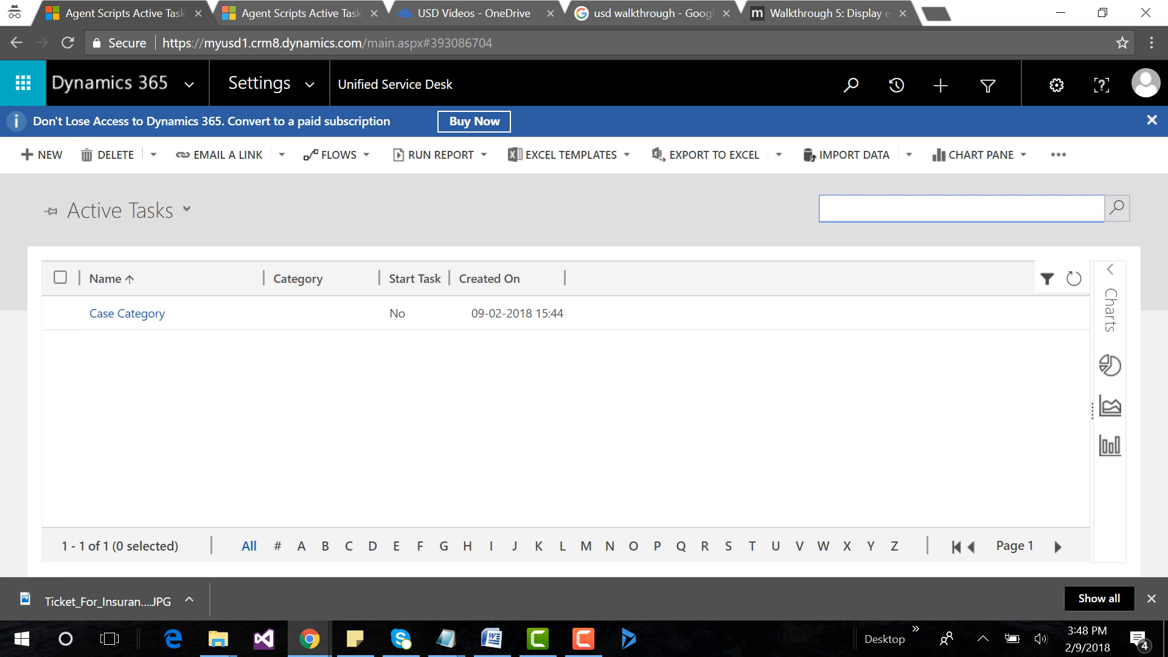
{"action": "left_click", "coordinate": [41, 155]}
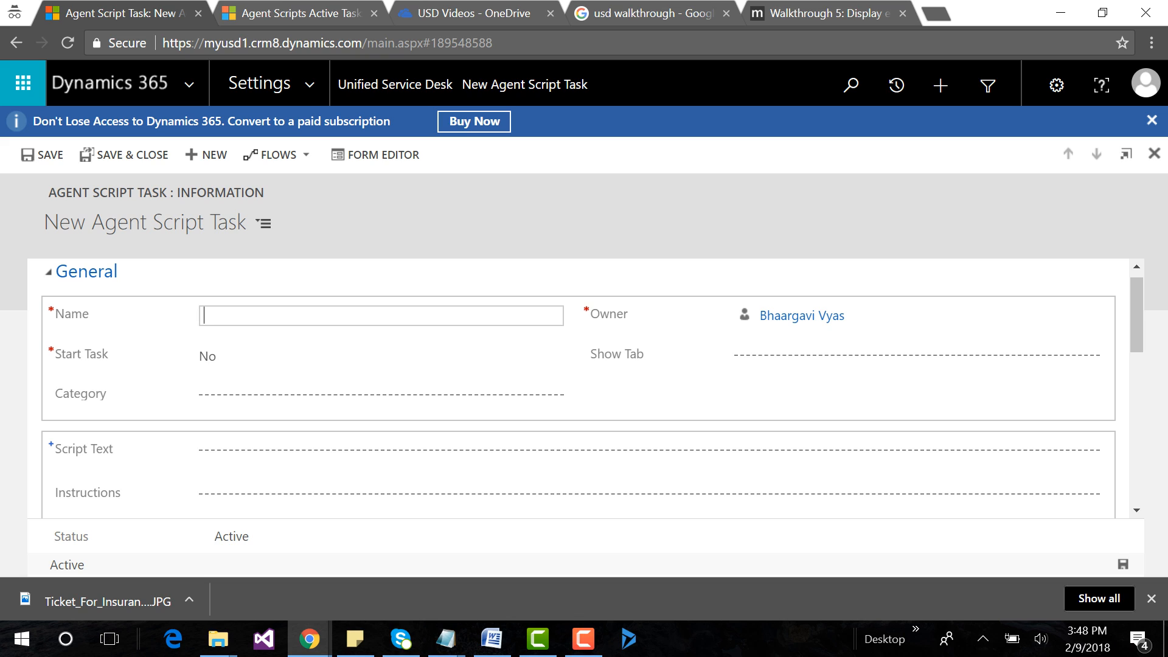
{"action": "type", "text": "Request"}
{"action": "key", "text": "Tab"}
{"action": "key", "text": "Tab"}
{"action": "key", "text": "Tab"}
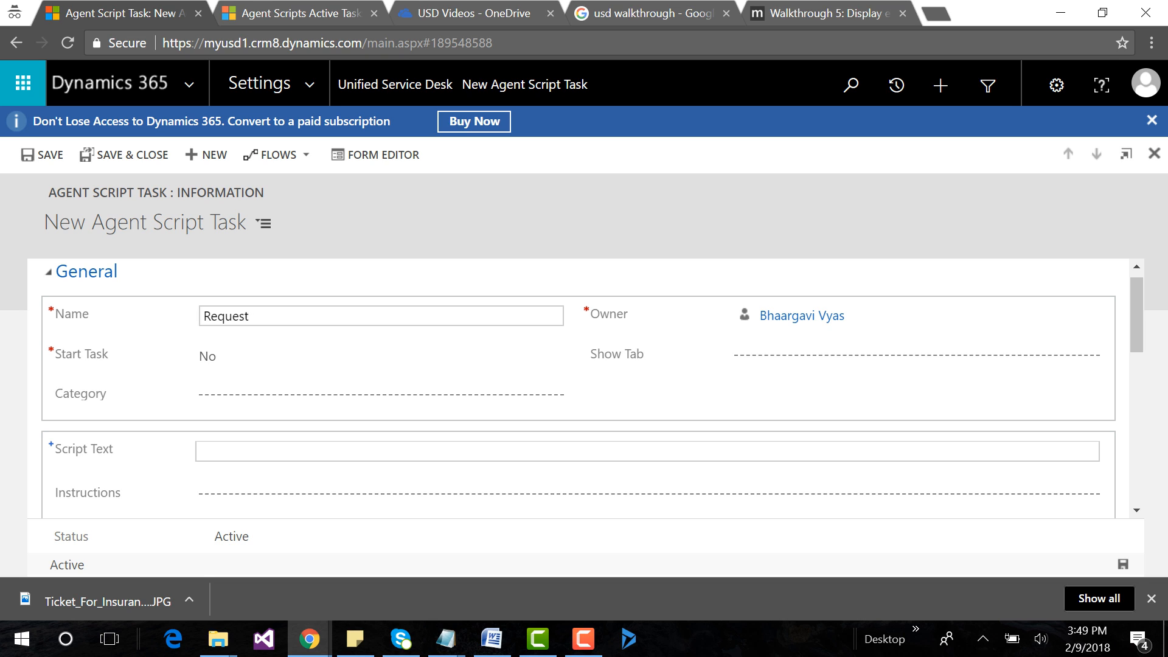
Set the Request task's Script Text and Instructions to "Request Case" and save the task.
{"action": "left_click", "coordinate": [232, 452]}
{"action": "type", "text": "R"}
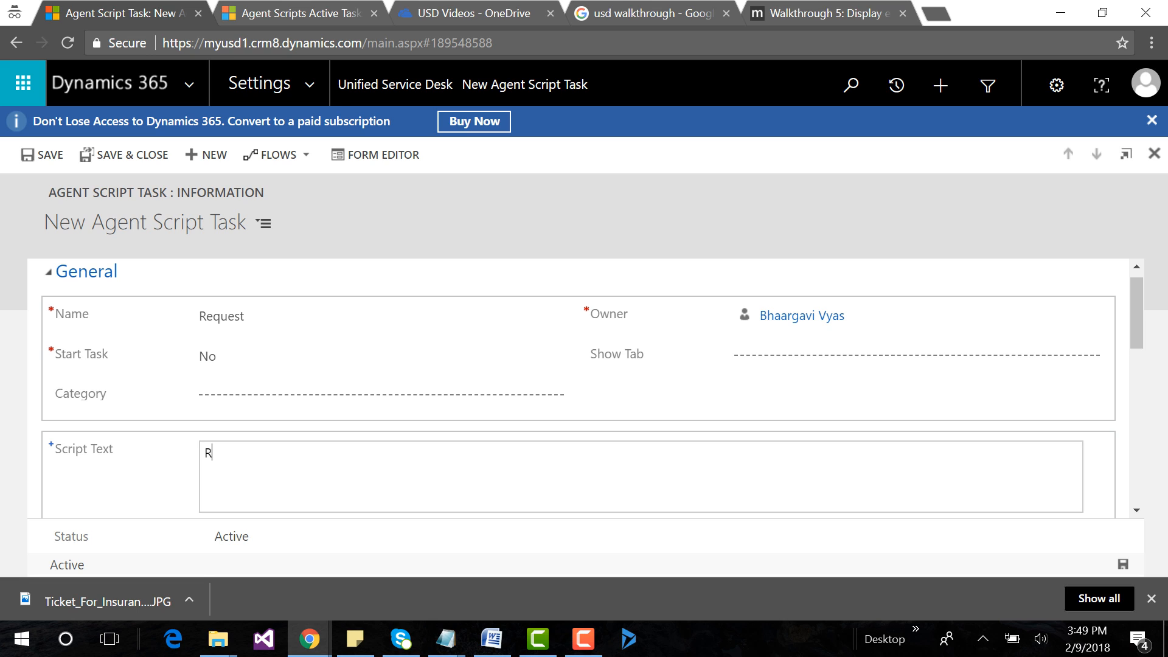
{"action": "type", "text": "equest Case4"}
{"action": "key", "text": "BackSpace"}
{"action": "key", "text": "ctrl+a"}
{"action": "key", "text": "ctrl+c"}
{"action": "scroll", "coordinate": [221, 356], "scroll_direction": "down", "scroll_amount": 2}
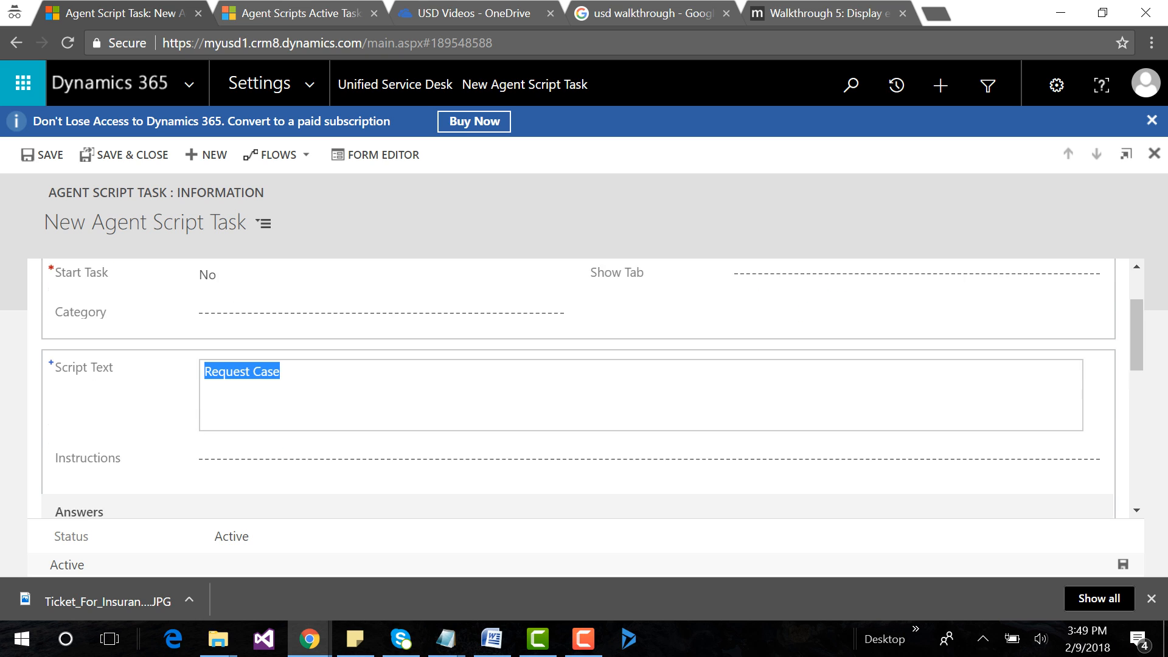
{"action": "left_click", "coordinate": [220, 356]}
{"action": "key", "text": "ctrl+v"}
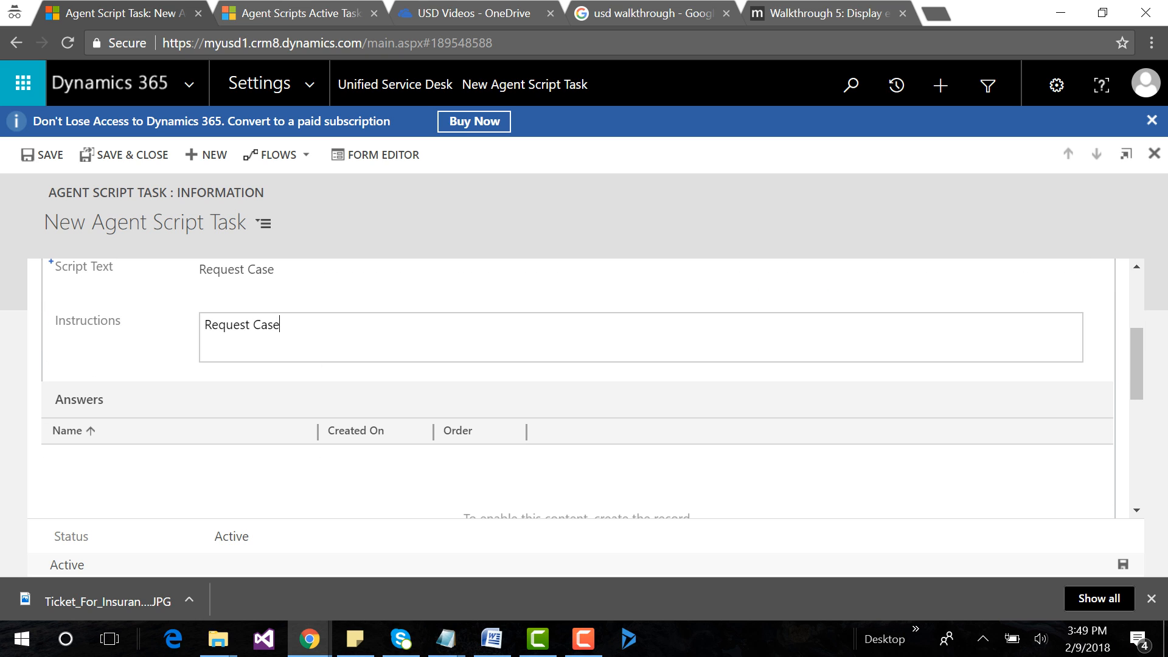
{"action": "key", "text": "ctrl+s"}
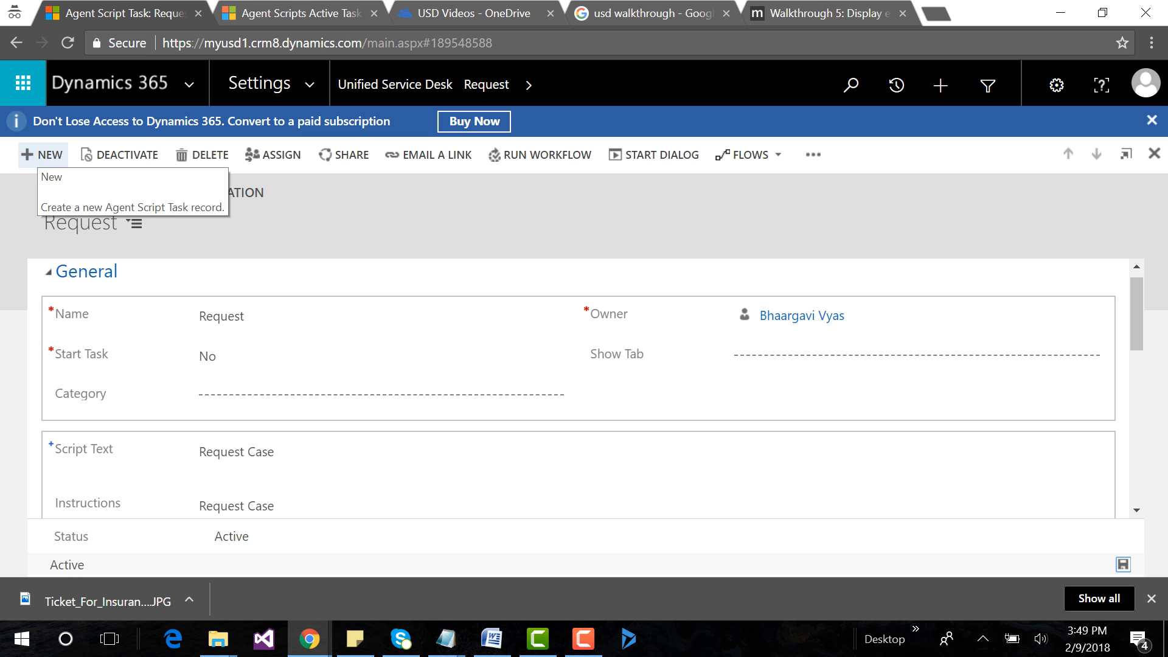
Start another agent script task and name it Inquiry, copying the name from the Agent Script Examples notes.
{"action": "left_click", "coordinate": [42, 155]}
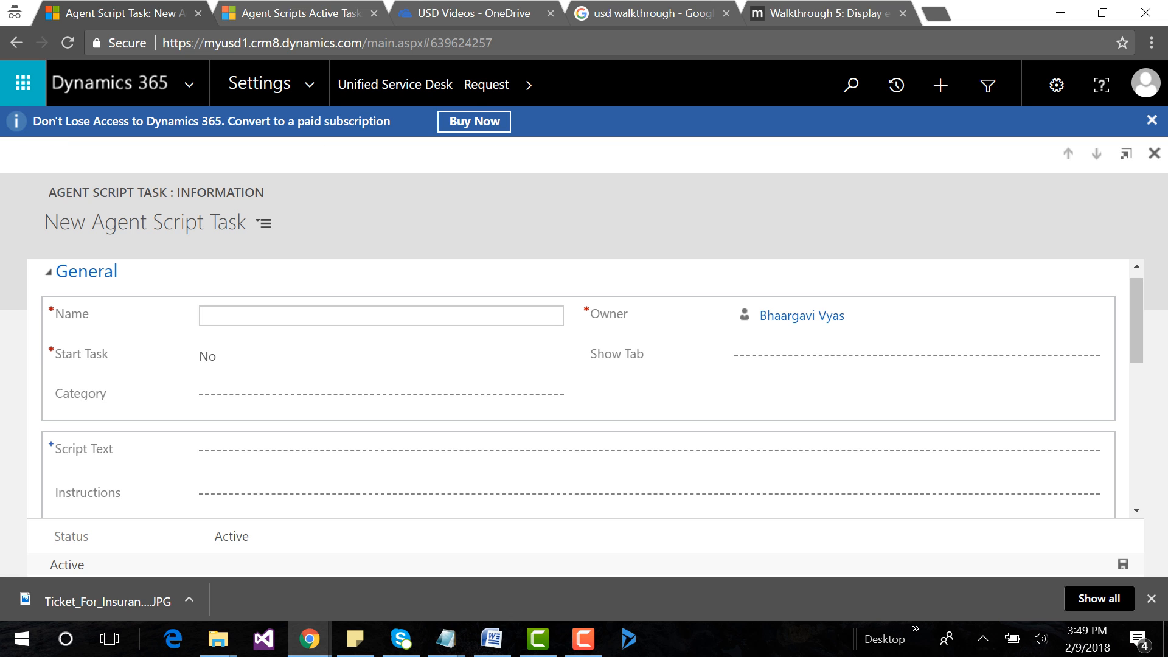
{"action": "left_click", "coordinate": [446, 639]}
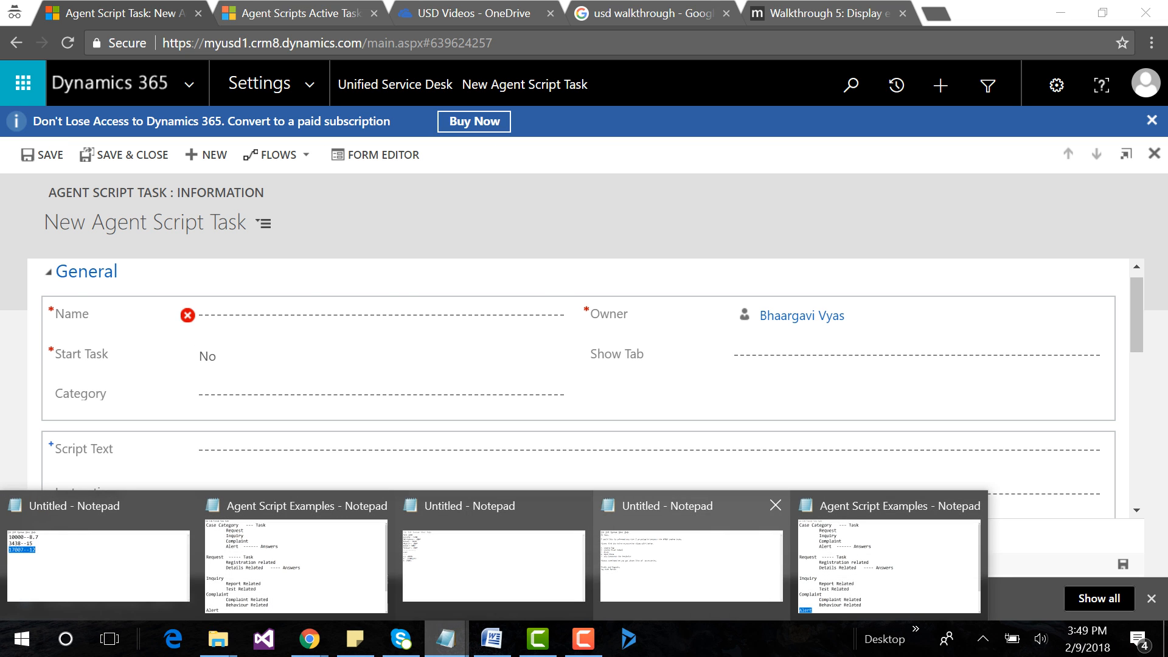
{"action": "left_click", "coordinate": [864, 563]}
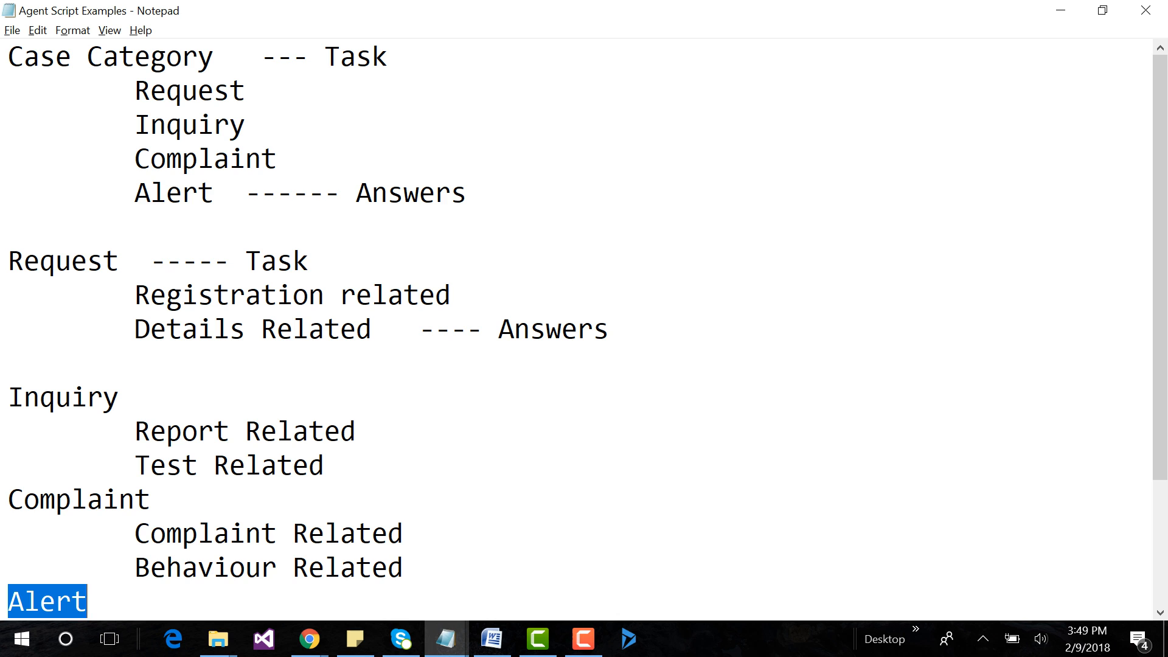
{"action": "left_click_drag", "start_coordinate": [135, 125], "coordinate": [245, 125]}
{"action": "key", "text": "ctrl+c"}
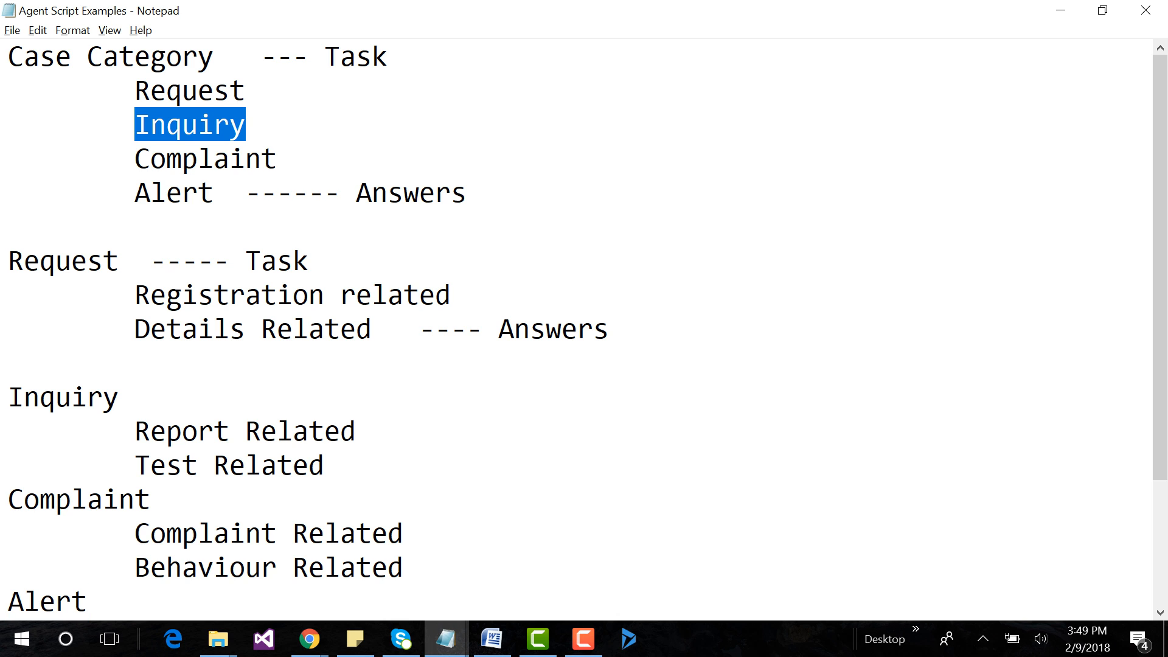
{"action": "key", "text": "alt+Tab"}
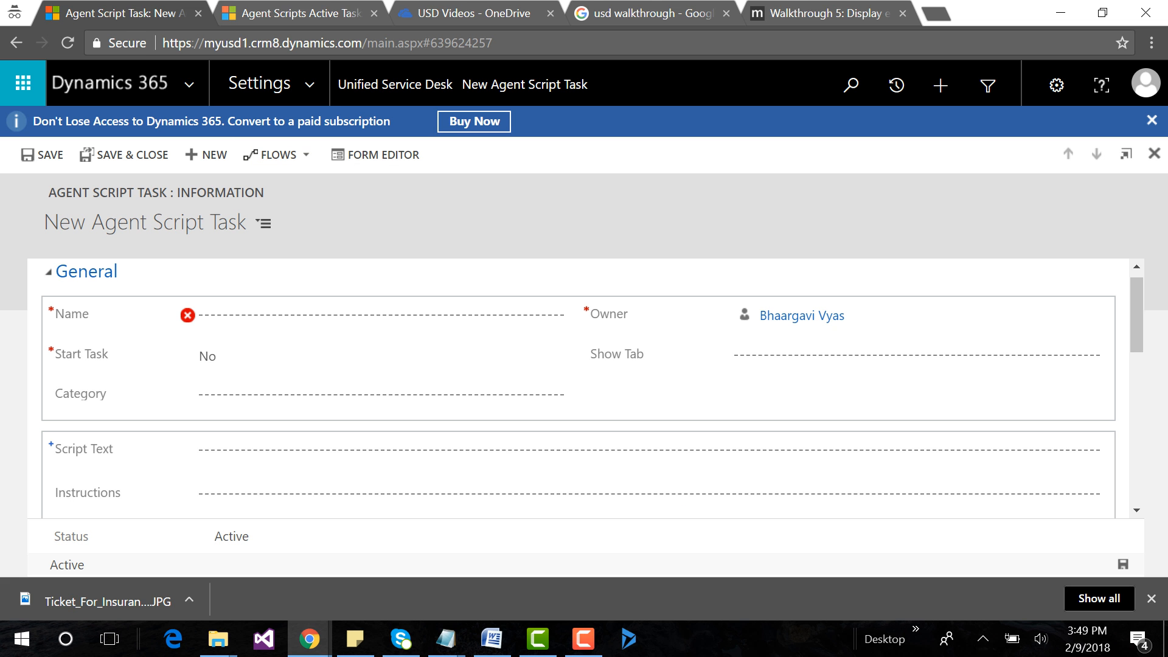
{"action": "left_click", "coordinate": [314, 317]}
{"action": "key", "text": "ctrl+v"}
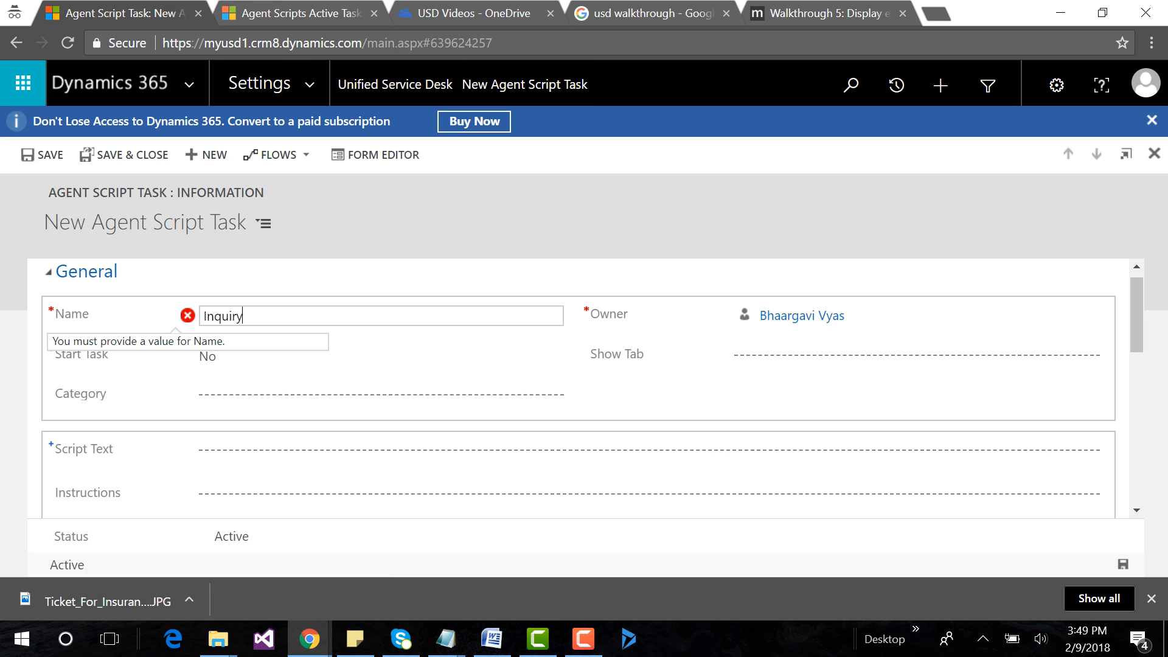
Set the Inquiry task's Script Text to "Inquiry Case" and Instructions to "Inquiry case", then save the task.
{"action": "left_click", "coordinate": [341, 451]}
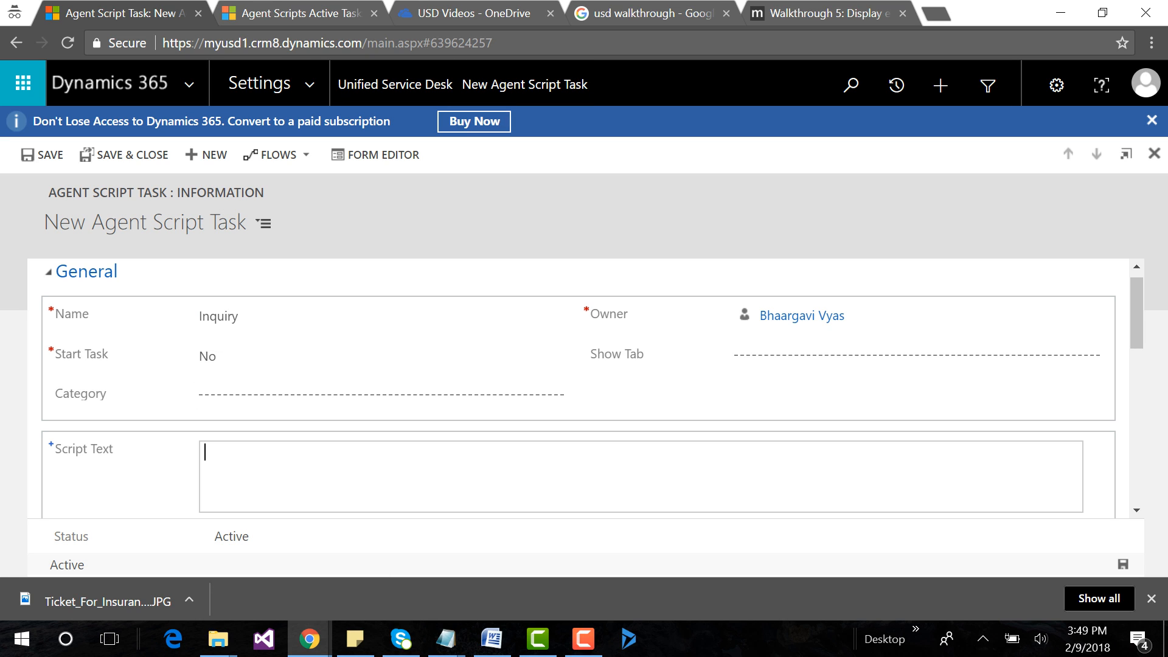
{"action": "key", "text": "ctrl+v"}
{"action": "type", "text": "Case"}
{"action": "scroll", "coordinate": [584, 390], "scroll_direction": "down", "scroll_amount": 3}
{"action": "left_click", "coordinate": [280, 340]}
{"action": "key", "text": "ctrl+v"}
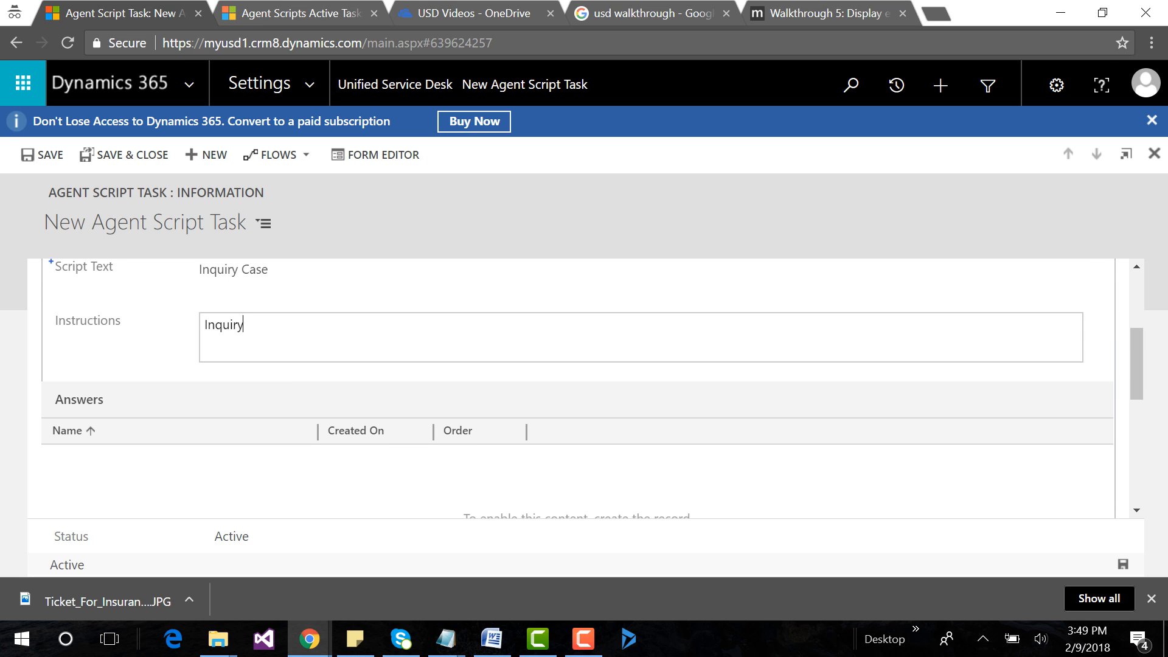
{"action": "type", "text": "case"}
{"action": "key", "text": "ctrl+s"}
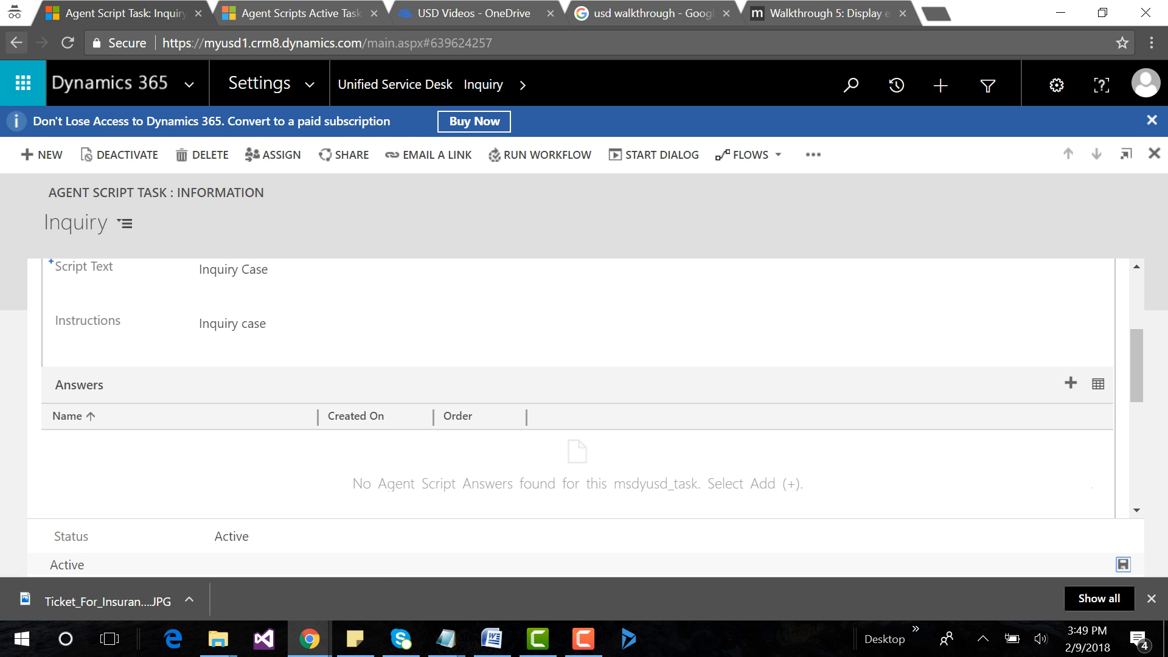
Start another agent script task and name it Complaint, copying the name from the notes.
{"action": "left_click", "coordinate": [43, 156]}
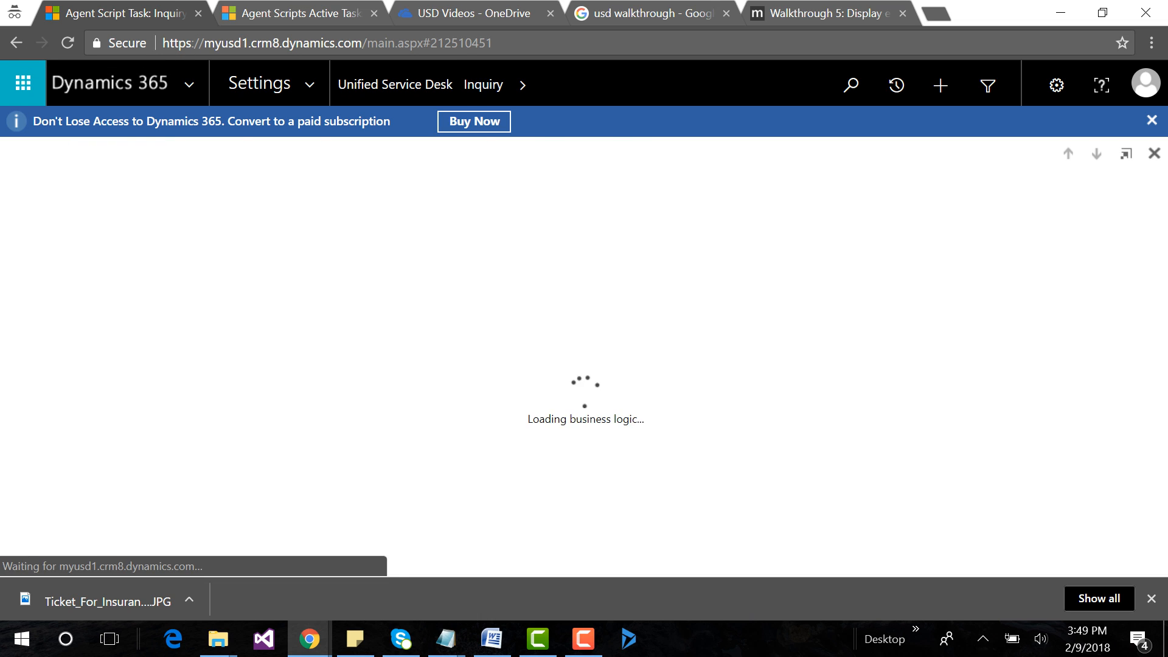
{"action": "key", "text": "alt+Tab"}
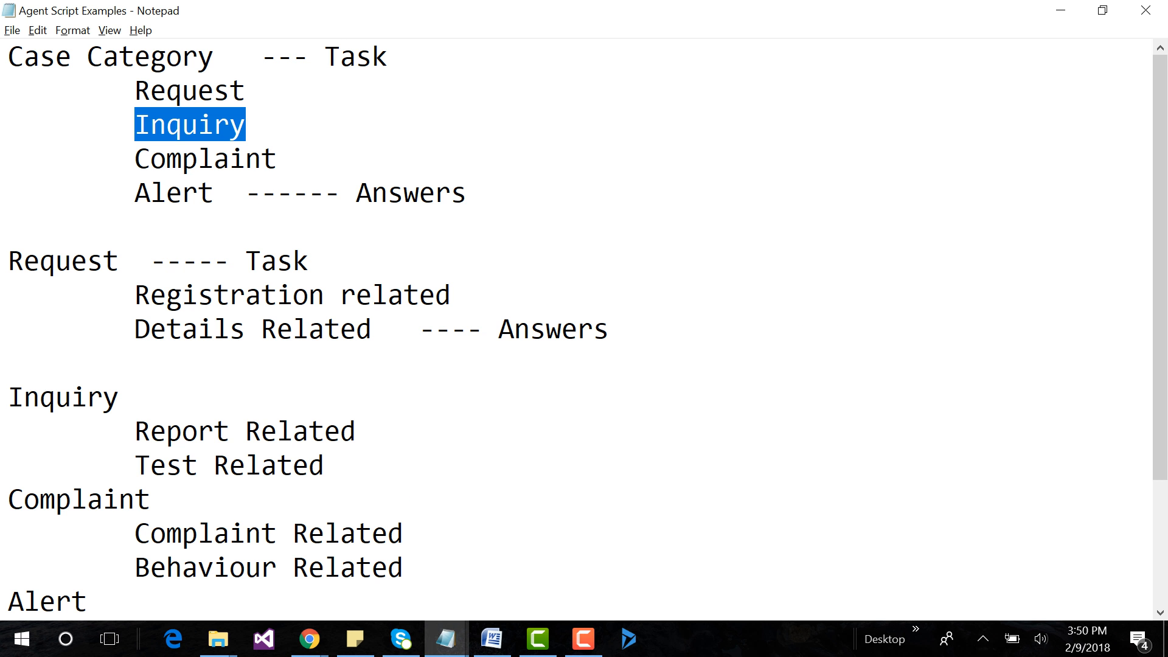
{"action": "left_click_drag", "start_coordinate": [135, 159], "coordinate": [277, 159]}
{"action": "key", "text": "ctrl+c"}
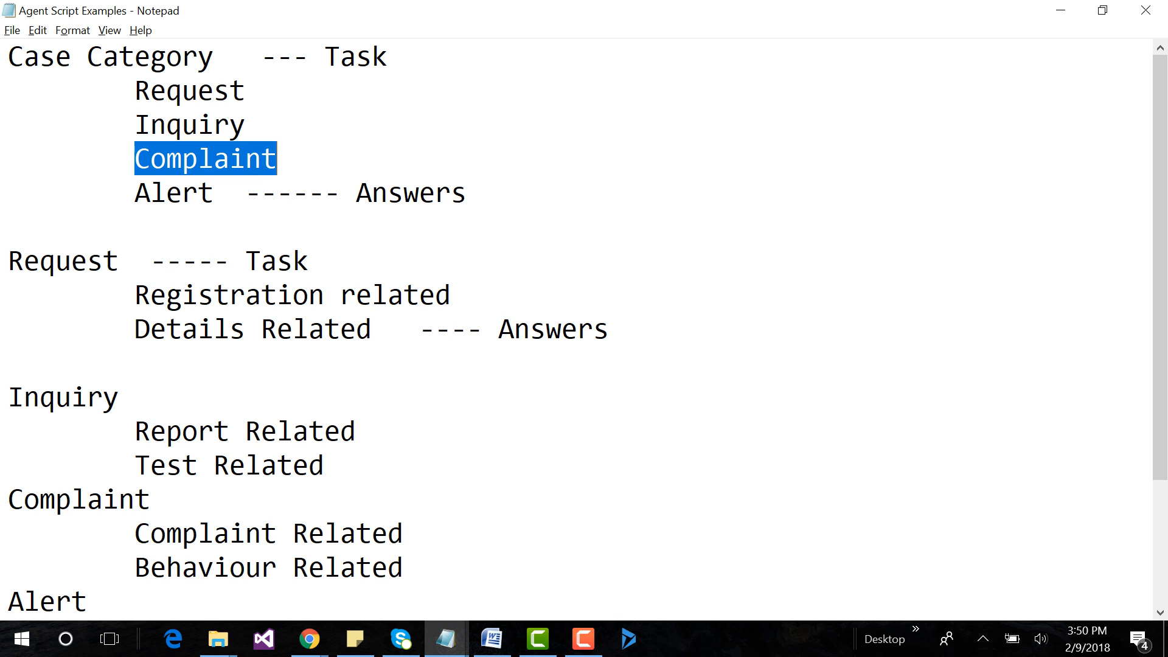
{"action": "key", "text": "alt+Tab"}
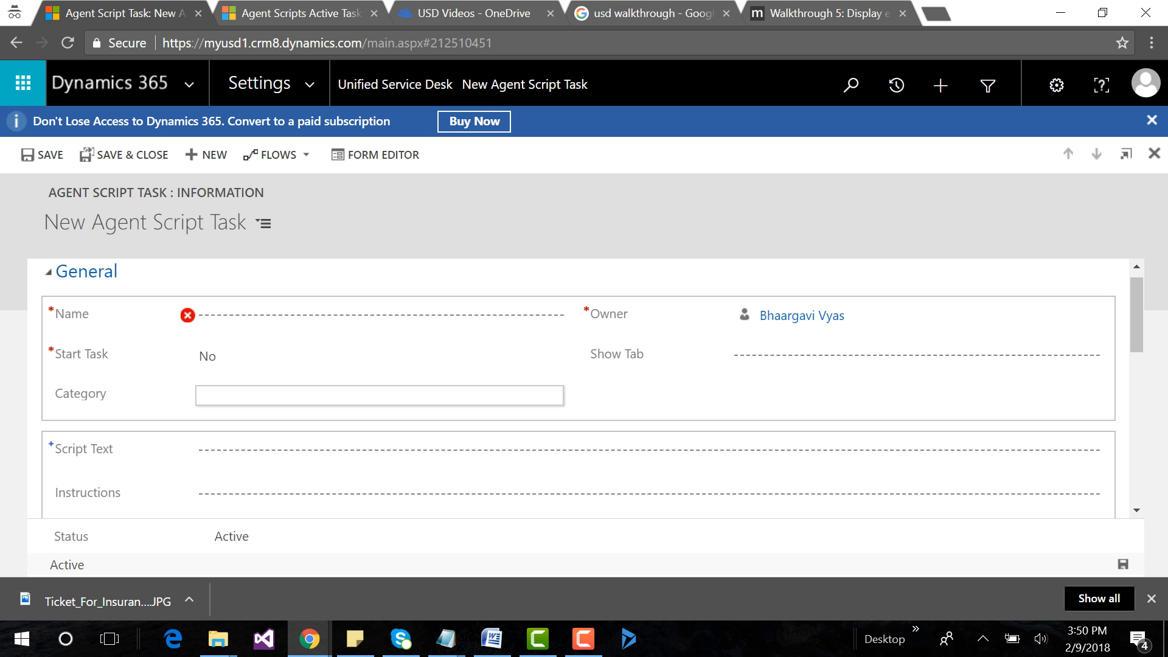
{"action": "left_click", "coordinate": [365, 316]}
{"action": "key", "text": "ctrl+v"}
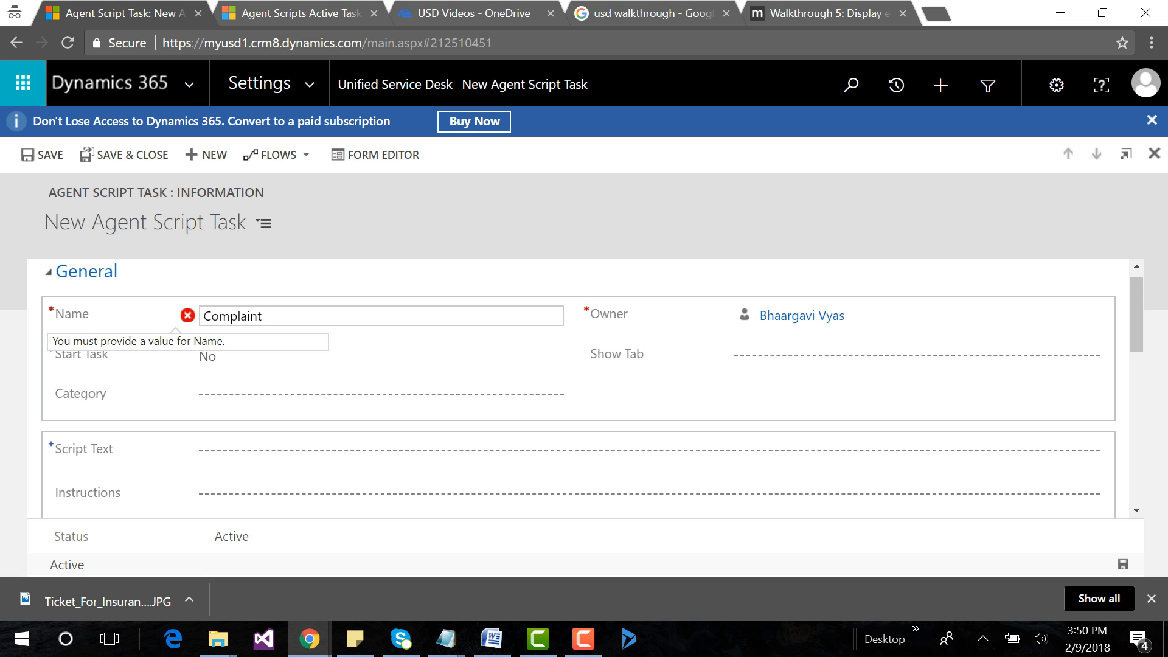
Set the Complaint task's Script Text and Instructions to "Complaint Case" and save the task.
{"action": "left_click", "coordinate": [377, 451]}
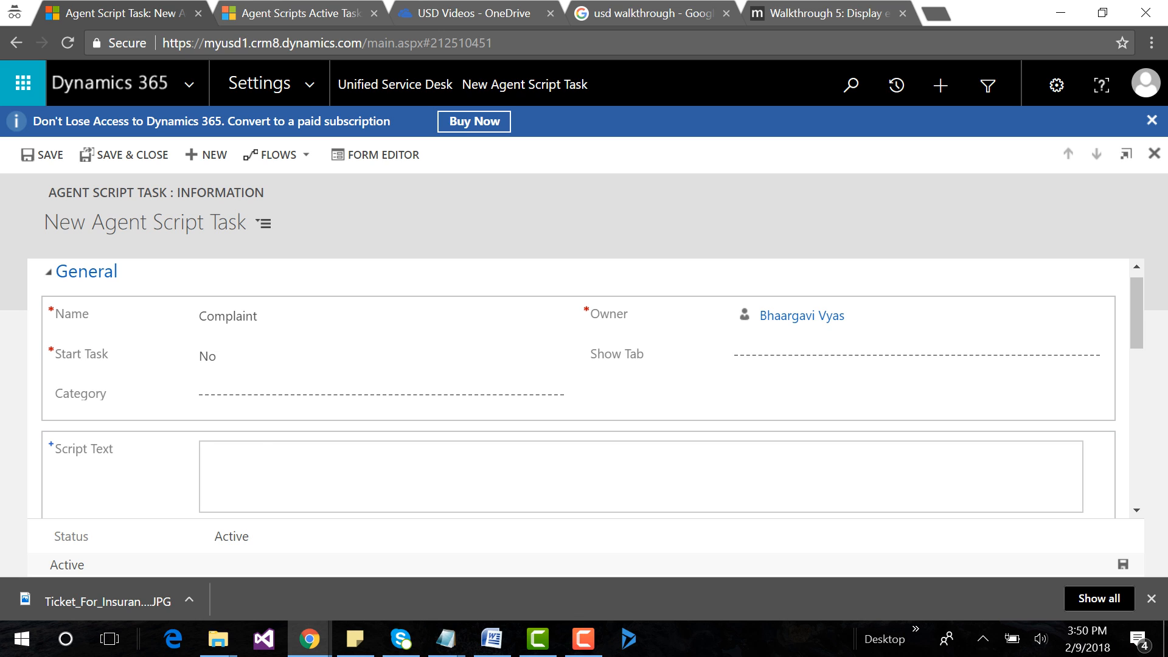
{"action": "key", "text": "ctrl+v"}
{"action": "type", "text": "Case"}
{"action": "scroll", "coordinate": [584, 389], "scroll_direction": "down", "scroll_amount": 1}
{"action": "key", "text": "Tab"}
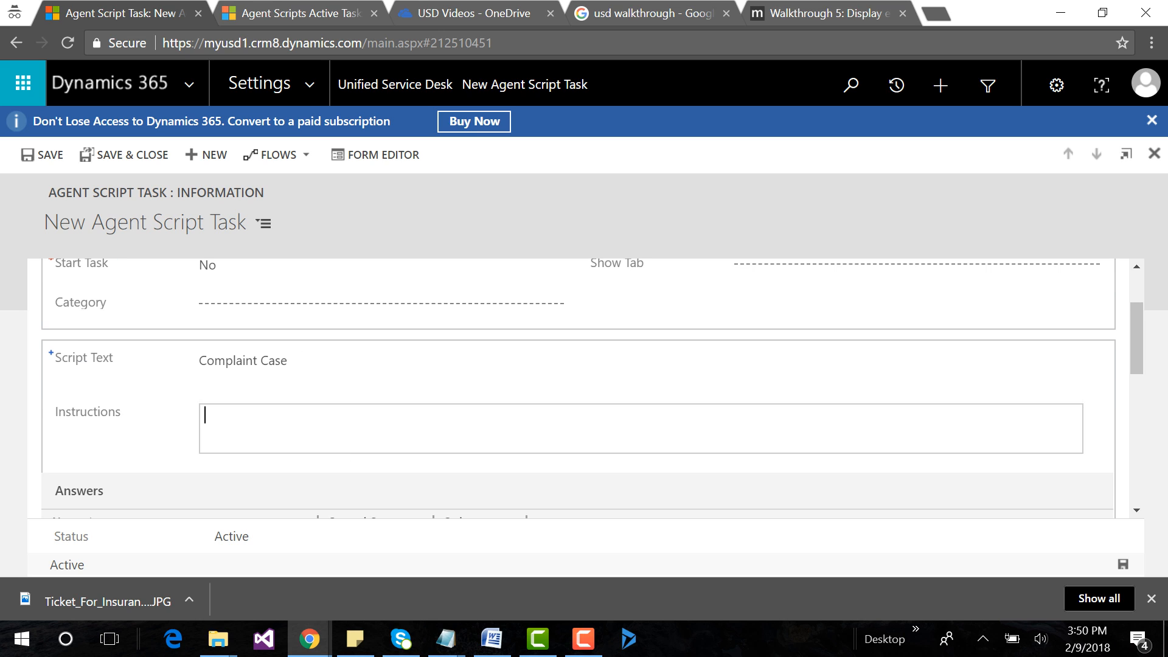
{"action": "key", "text": "ctrl+v"}
{"action": "type", "text": "Case"}
{"action": "left_click", "coordinate": [1123, 565]}
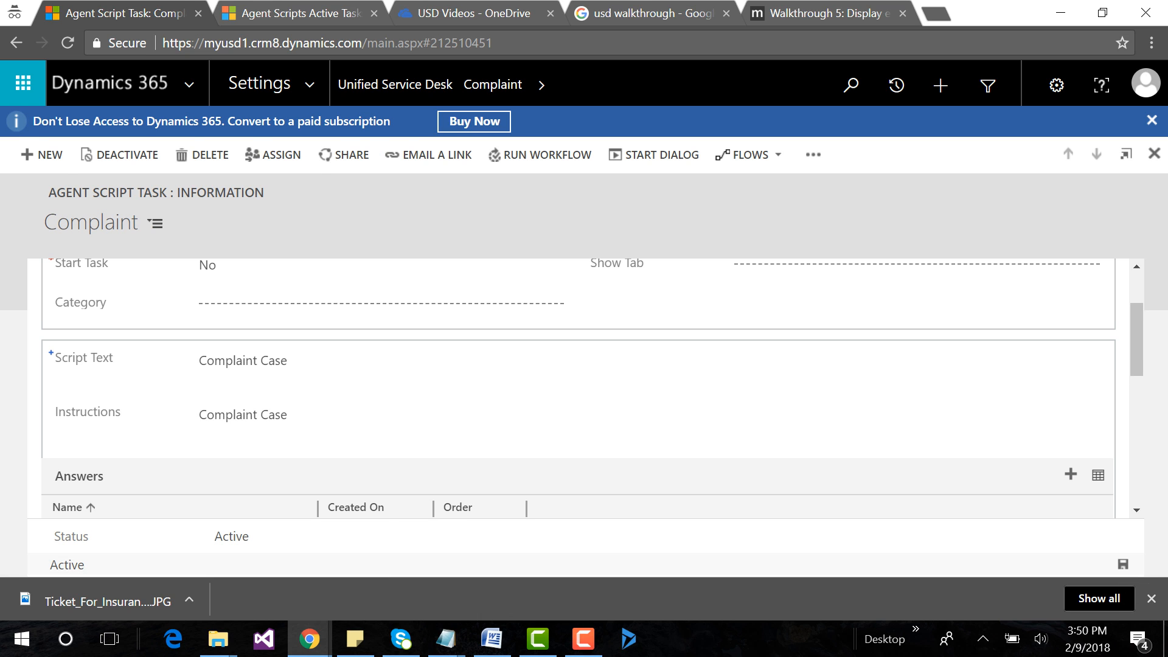
Start another agent script task and name it Alert, copying the name from the Agent Script Examples notes.
{"action": "mouse_move", "coordinate": [446, 638]}
{"action": "left_click", "coordinate": [899, 550]}
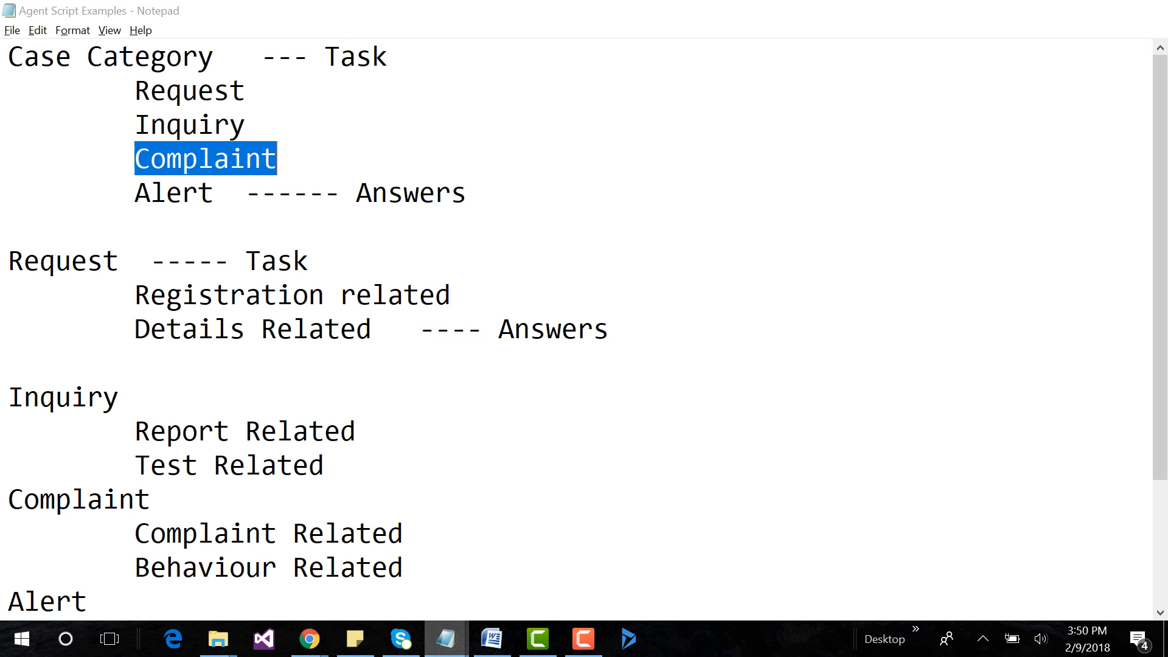
{"action": "left_click_drag", "start_coordinate": [135, 192], "coordinate": [214, 193]}
{"action": "key", "text": "ctrl+c"}
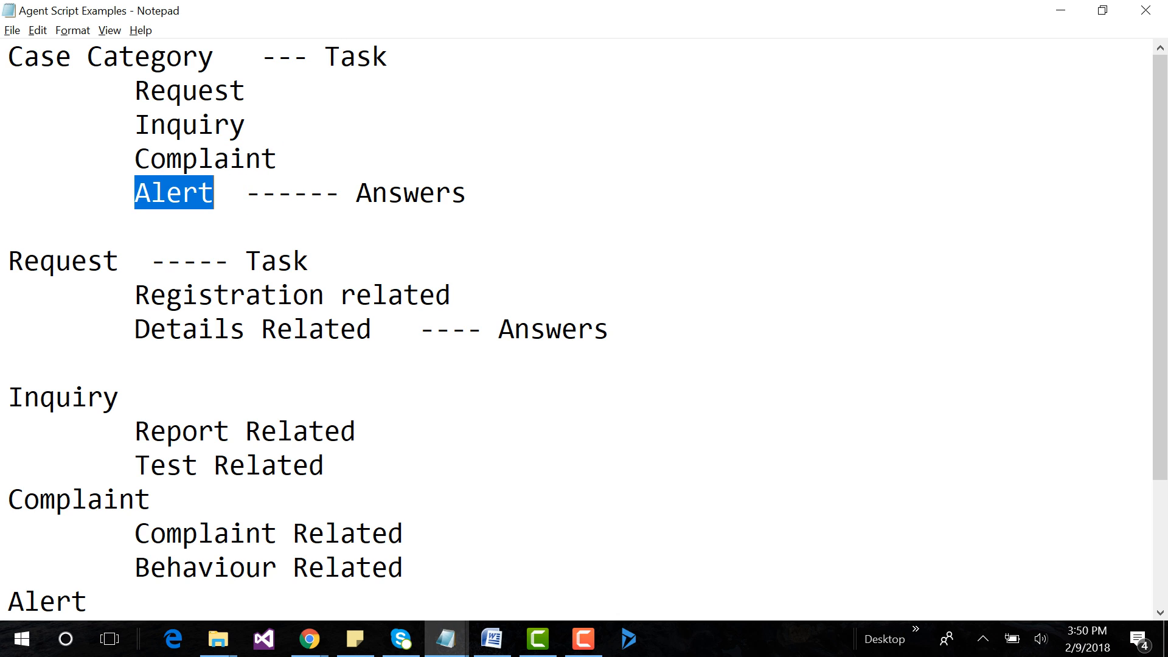
{"action": "key", "text": "alt+Tab"}
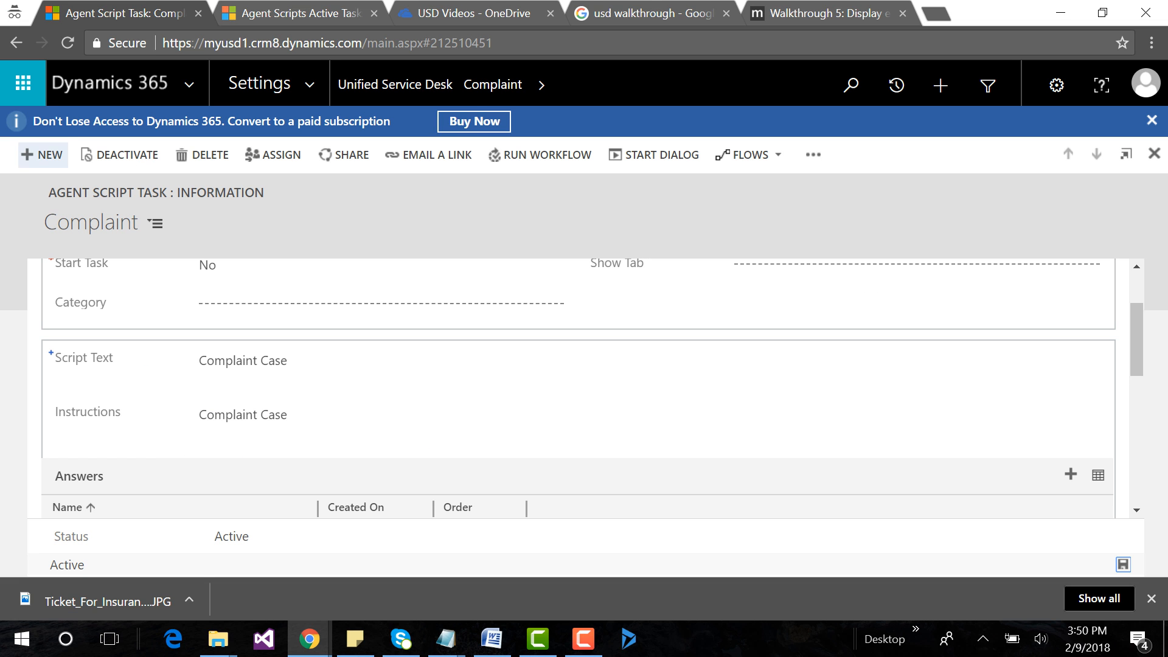
{"action": "left_click", "coordinate": [43, 155]}
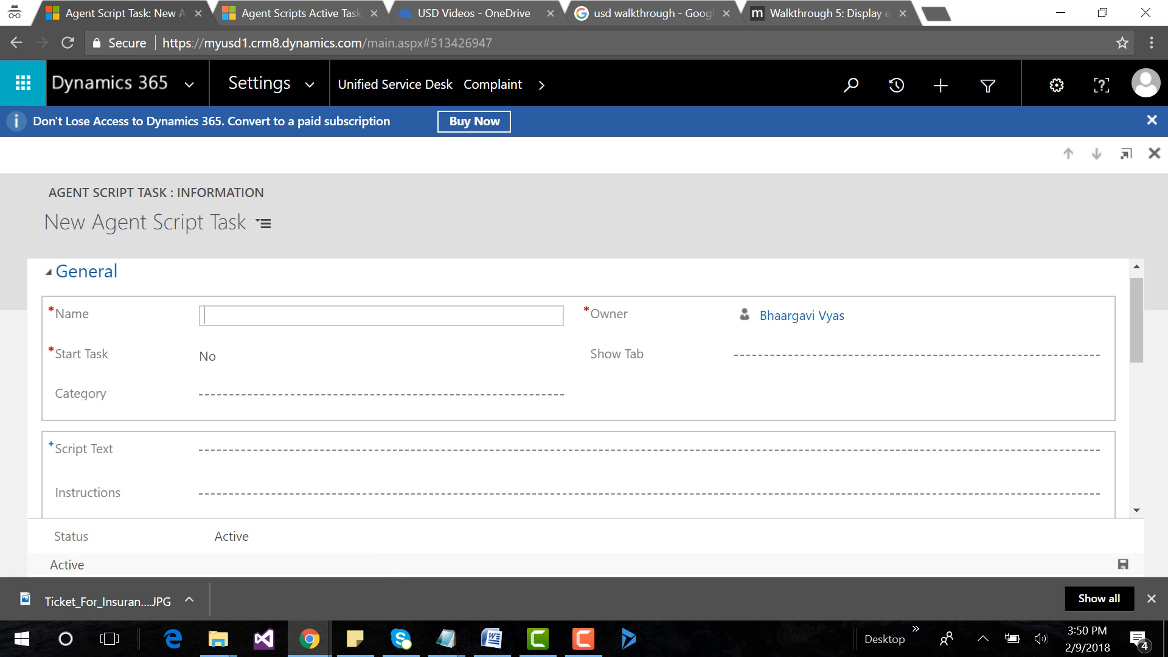
{"action": "key", "text": "ctrl+v"}
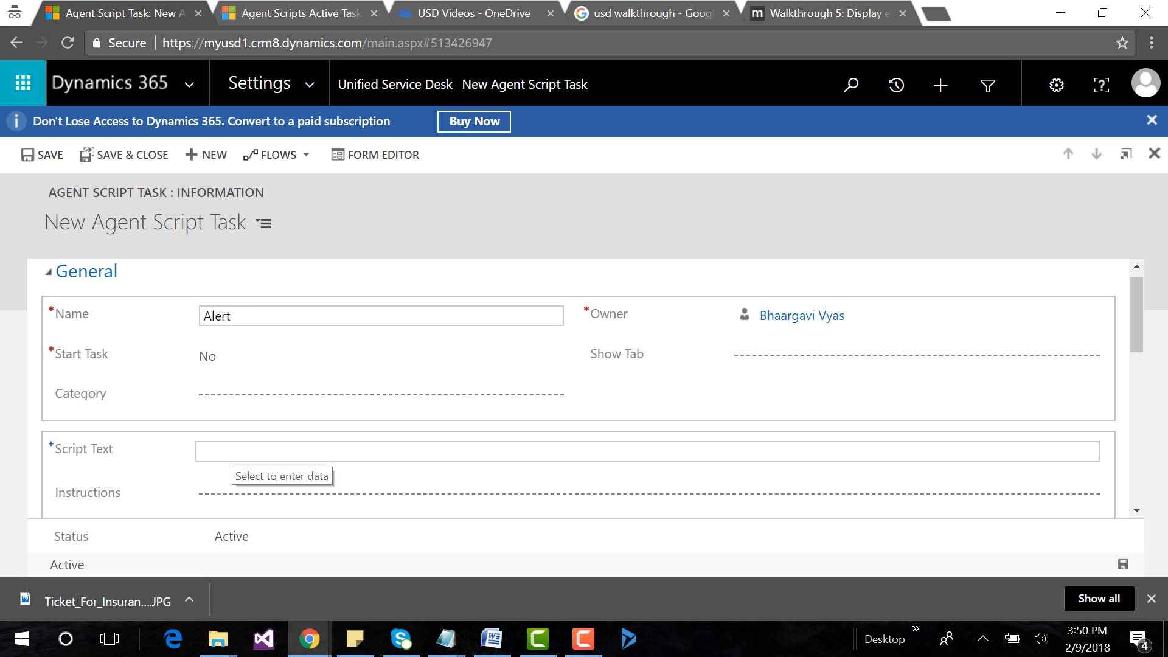
Set the Alert task's Script Text and Instructions to "Alert Case" and save the task.
{"action": "left_click", "coordinate": [230, 456]}
{"action": "key", "text": "ctrl+v"}
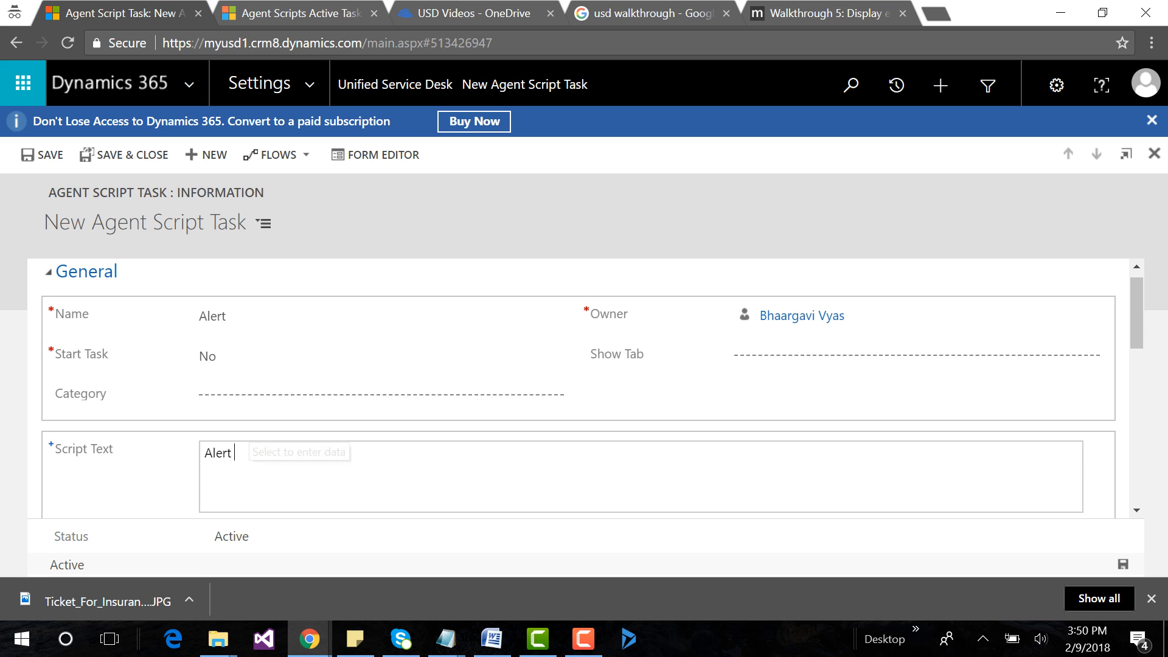
{"action": "scroll", "coordinate": [230, 455], "scroll_direction": "down", "scroll_amount": 1}
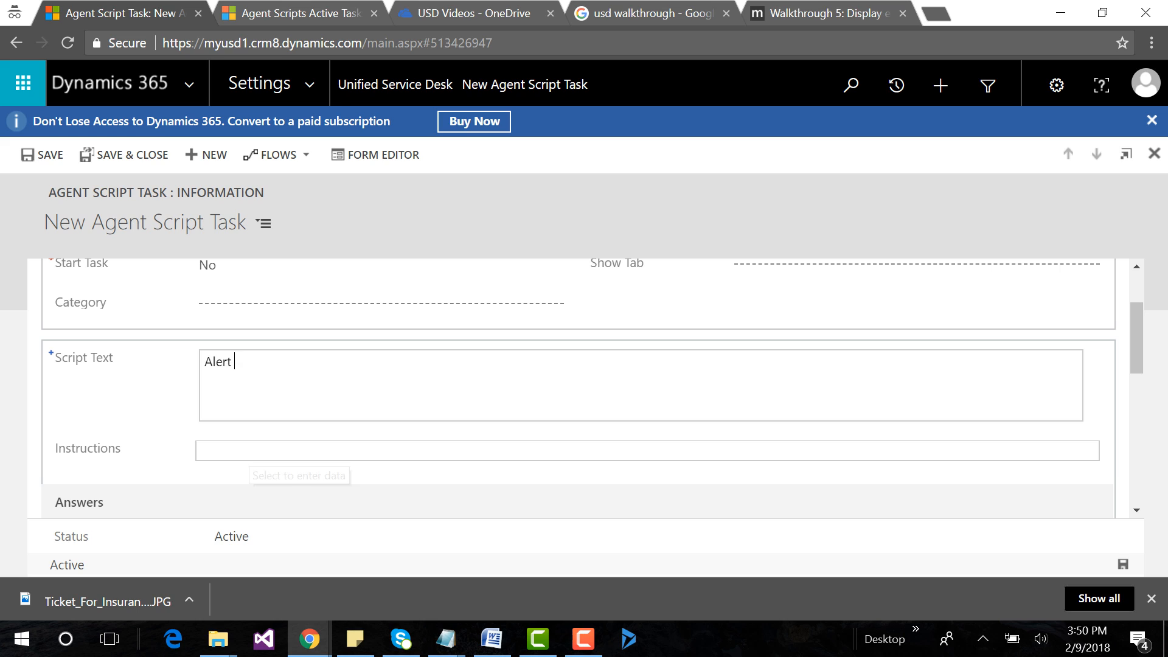
{"action": "type", "text": "Cae"}
{"action": "key", "text": "BackSpace"}
{"action": "type", "text": "se"}
{"action": "key", "text": "Tab"}
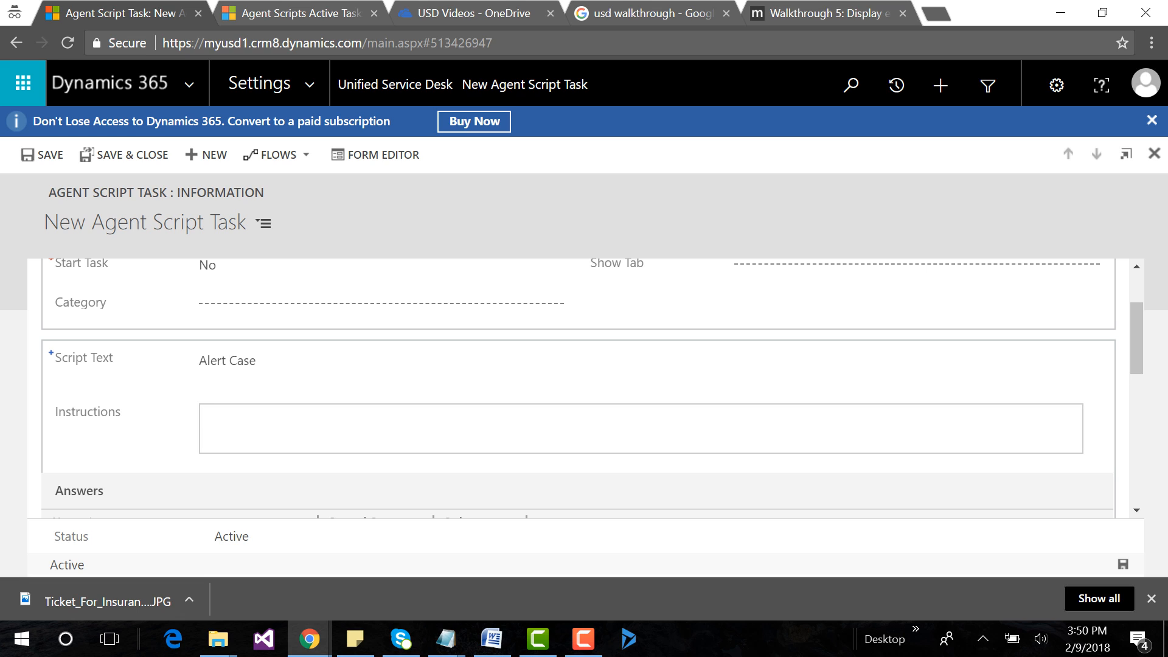
{"action": "type", "text": "Alert Case"}
{"action": "key", "text": "ctrl+s"}
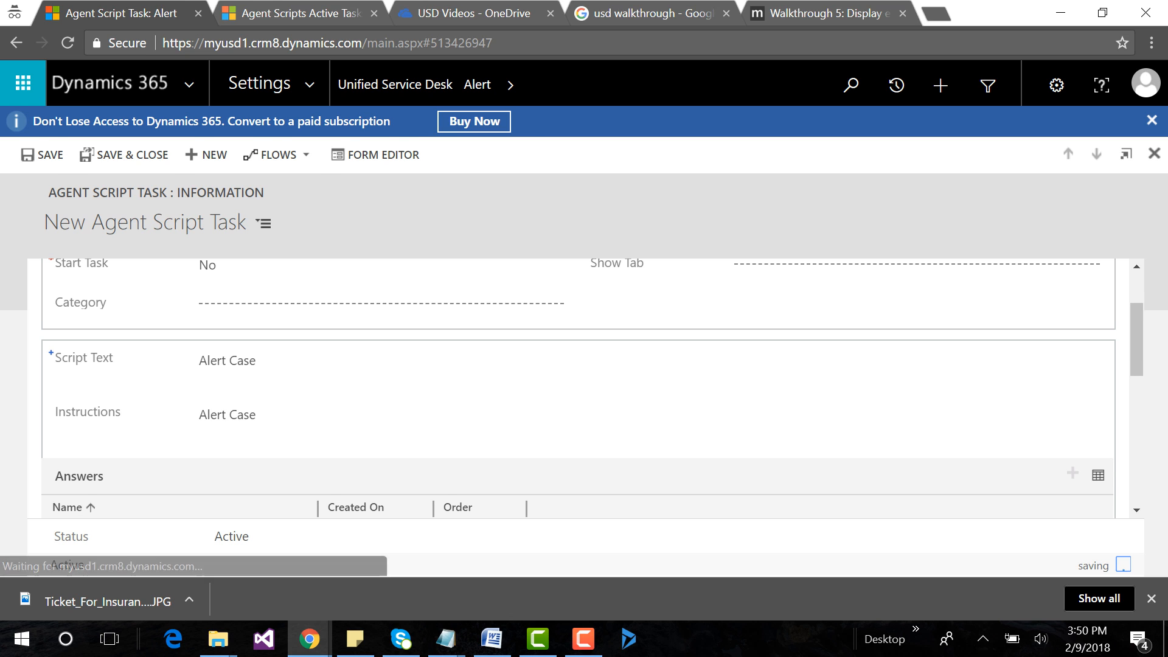
Check the Agent Script Examples notes, return to Dynamics 365, and open the Case Category task from the Unified Service Desk agent scripts.
{"action": "mouse_move", "coordinate": [446, 639]}
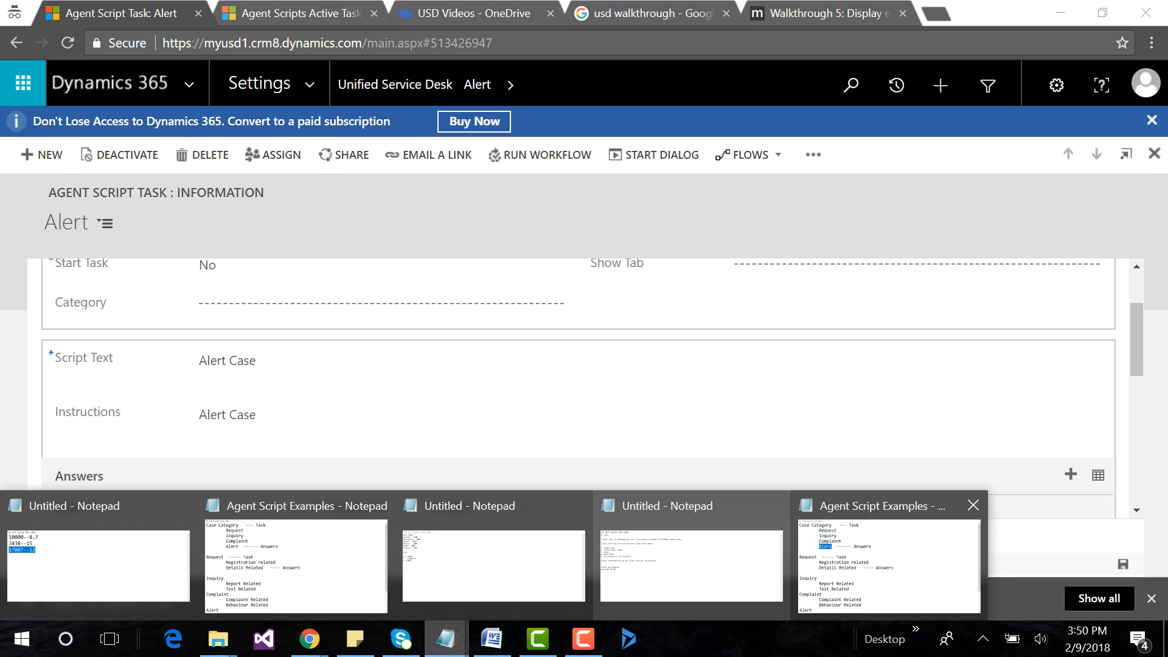
{"action": "left_click", "coordinate": [893, 553]}
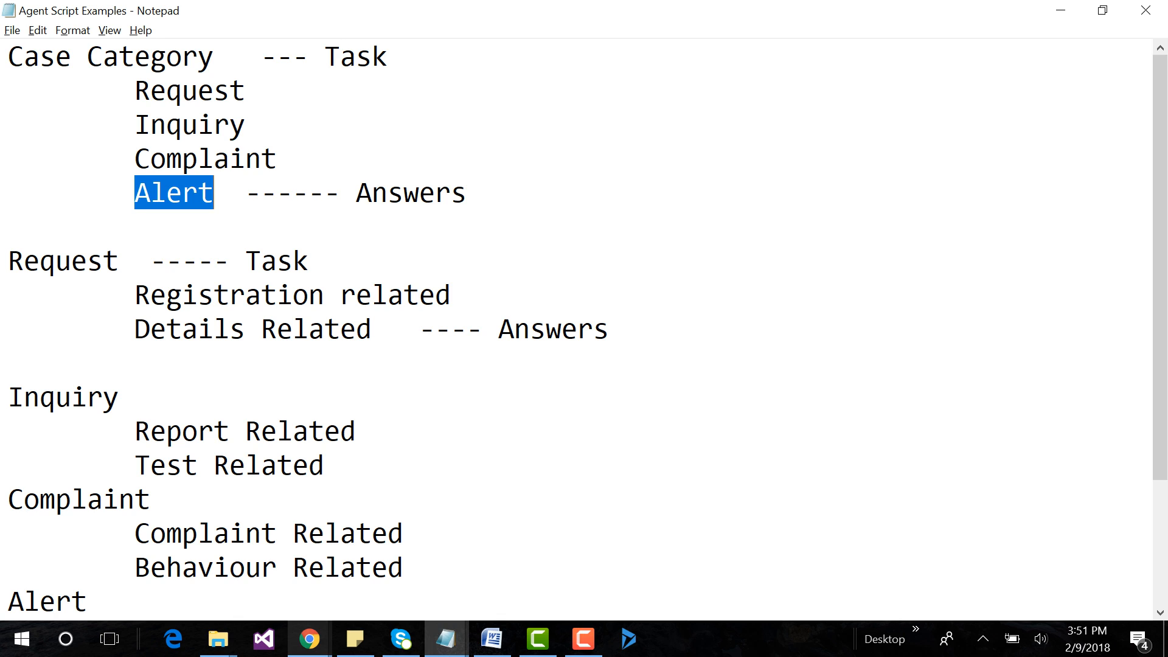
{"action": "left_click", "coordinate": [309, 638]}
{"action": "left_click", "coordinate": [390, 560]}
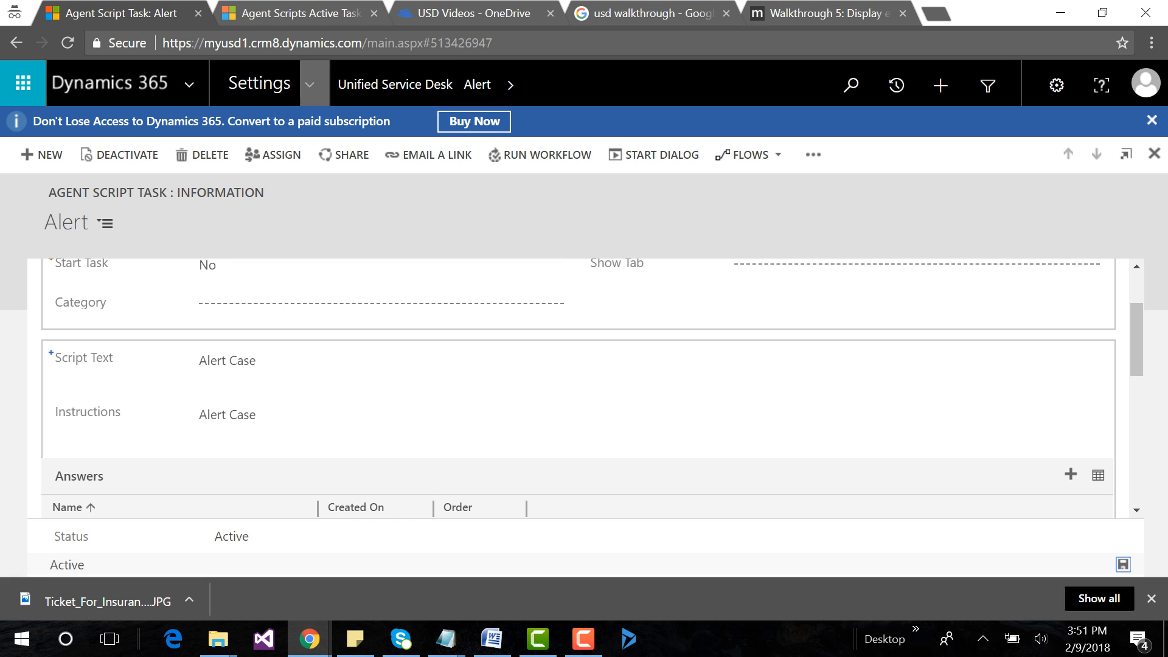
{"action": "left_click", "coordinate": [390, 84]}
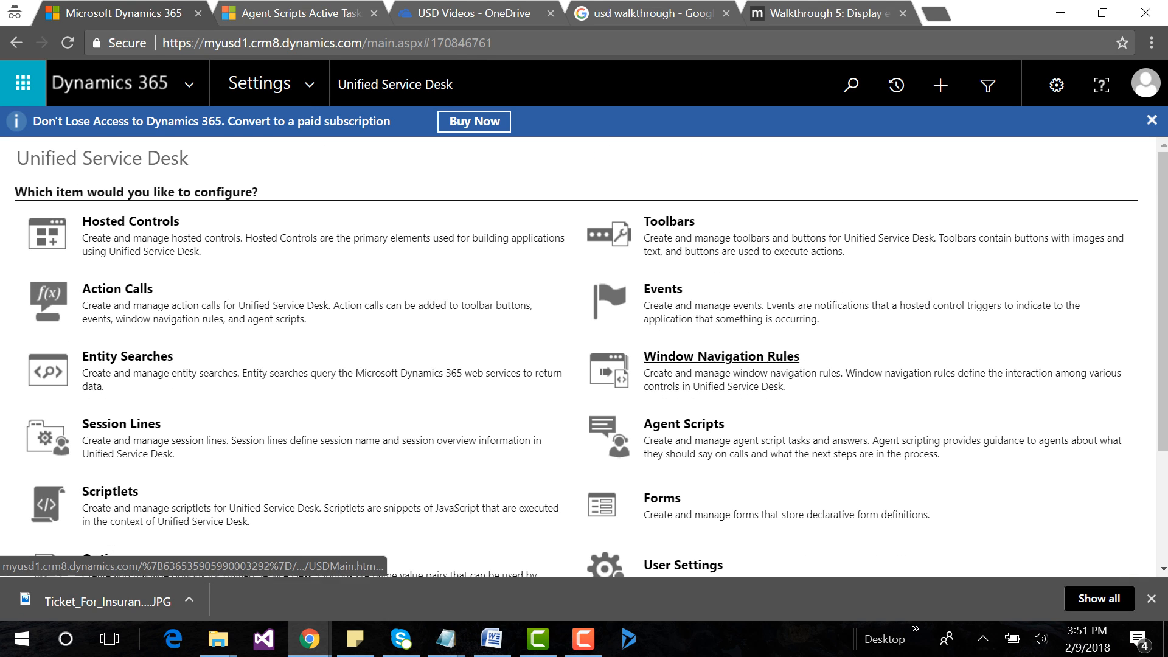
{"action": "left_click", "coordinate": [721, 360]}
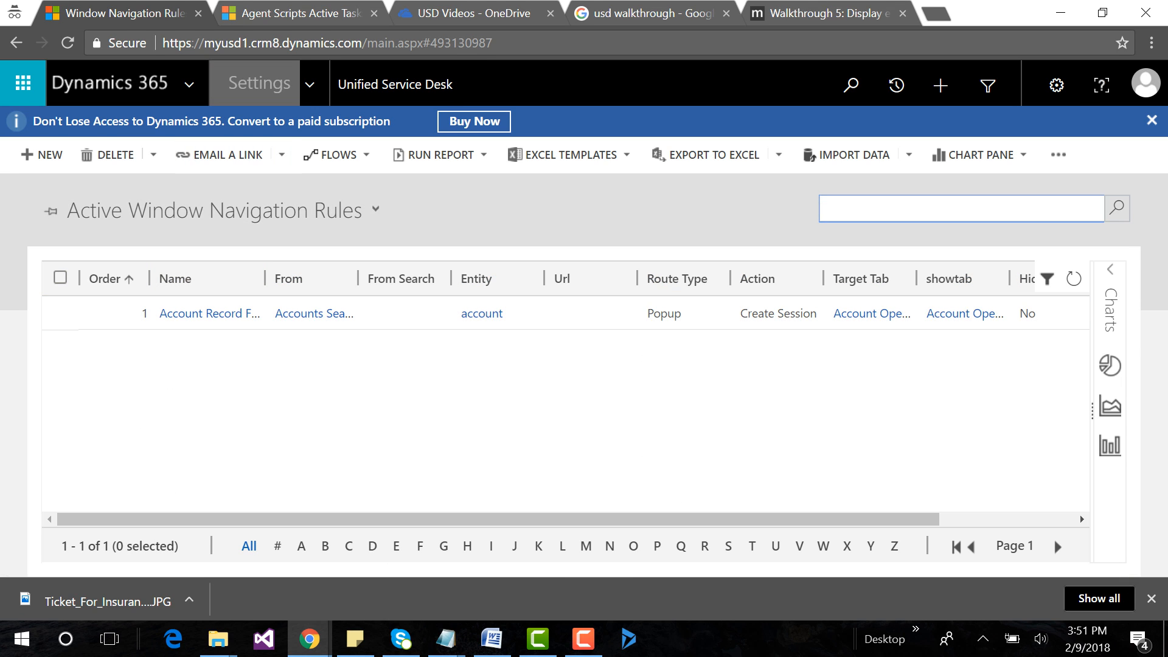
{"action": "left_click", "coordinate": [389, 84]}
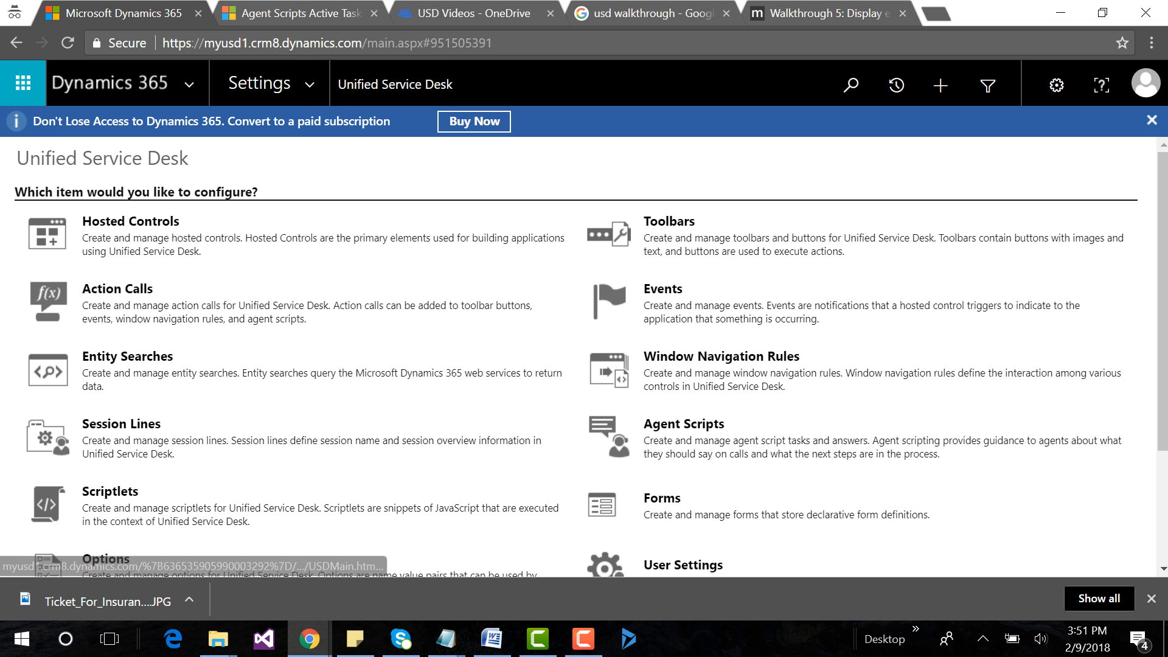
{"action": "left_click", "coordinate": [684, 423]}
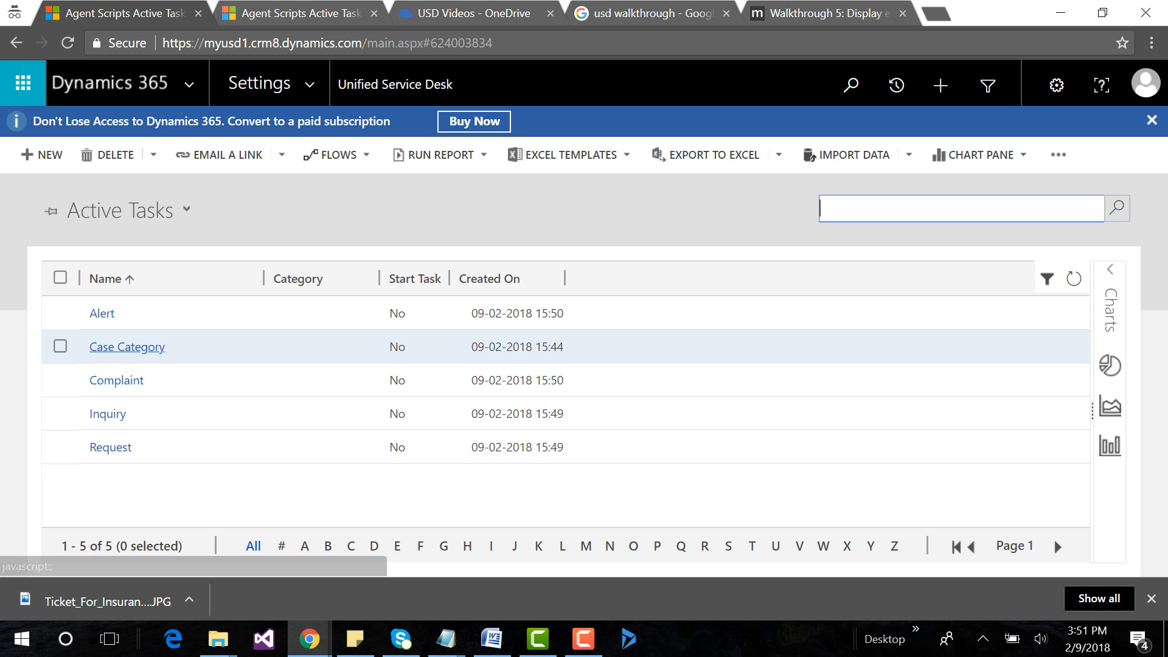
{"action": "left_click", "coordinate": [127, 347]}
{"action": "scroll", "coordinate": [256, 460], "scroll_direction": "down", "scroll_amount": 3}
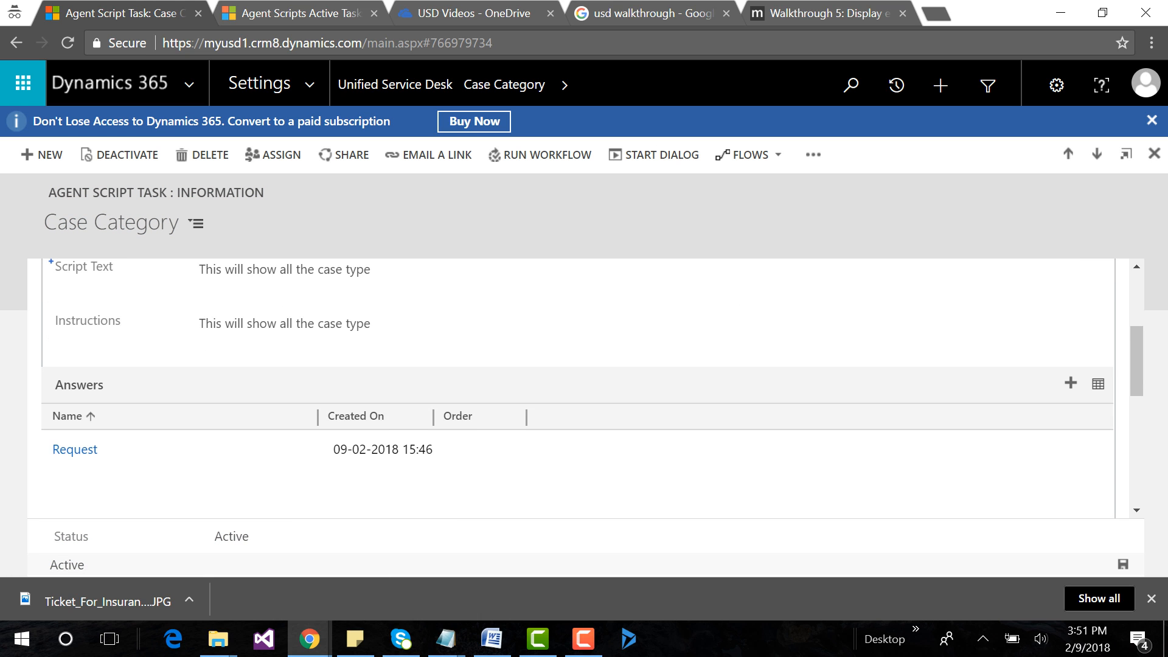
Open the Case Category task's Request answer, set its Linked Task to Request, and save it.
{"action": "left_click", "coordinate": [69, 451]}
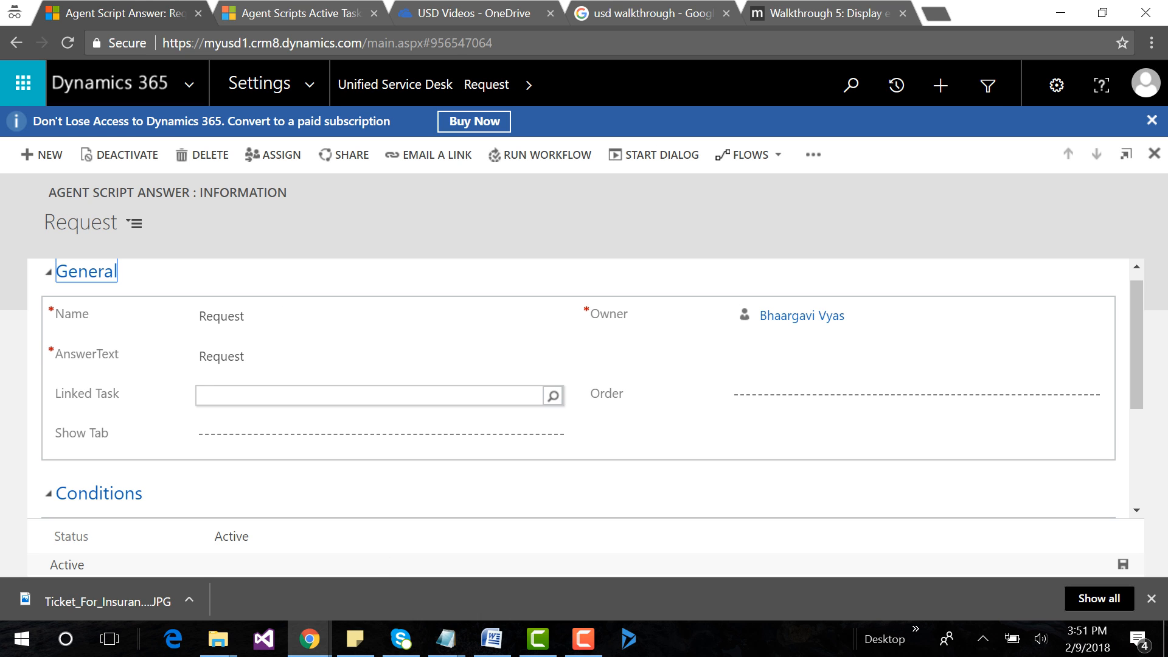
{"action": "type", "text": "Req"}
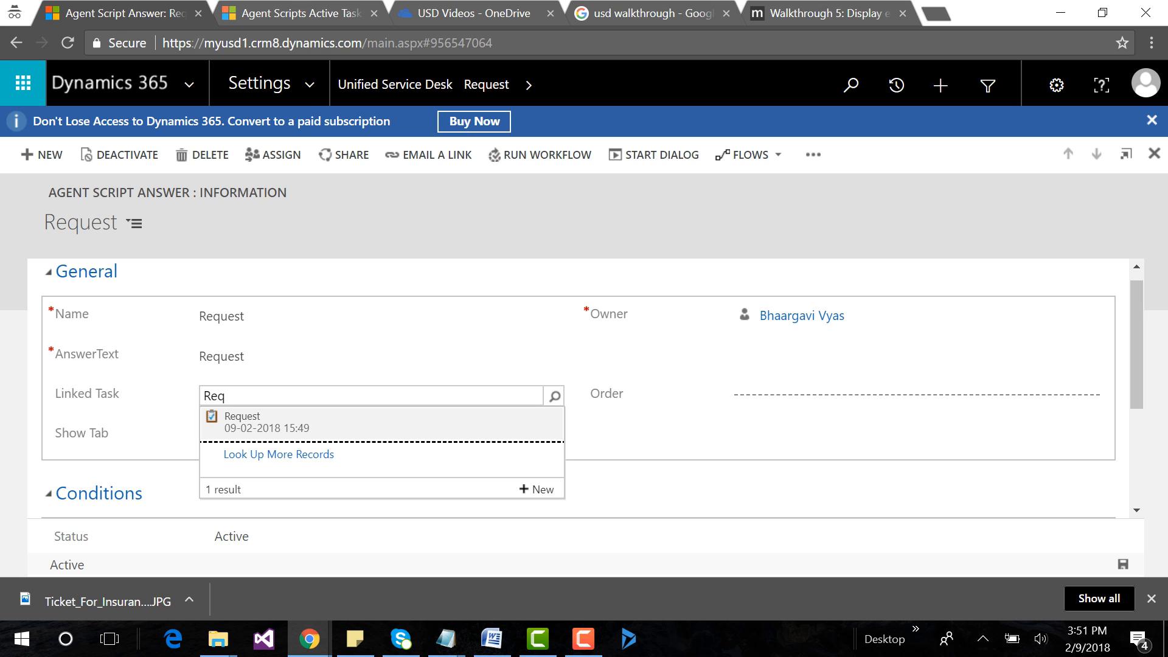
{"action": "key", "text": "Return"}
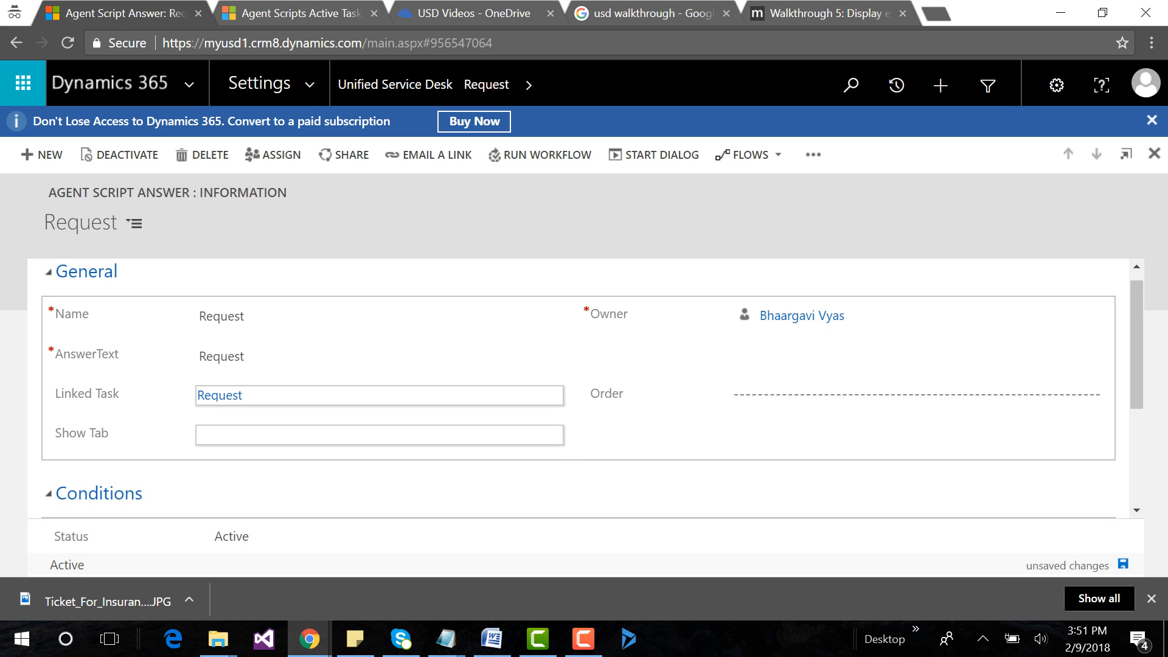
{"action": "key", "text": "ctrl+s"}
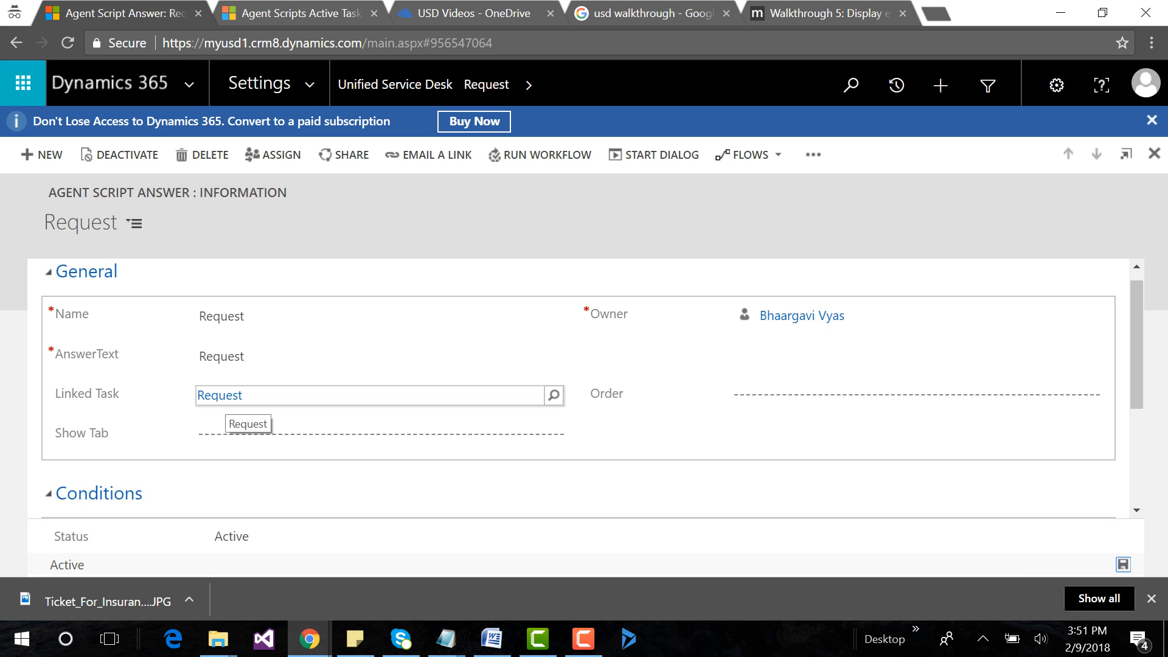
Review the Agent Script Examples notes, switch to the Unified Service Desk client, and look at the Customer options.
{"action": "left_click", "coordinate": [446, 639]}
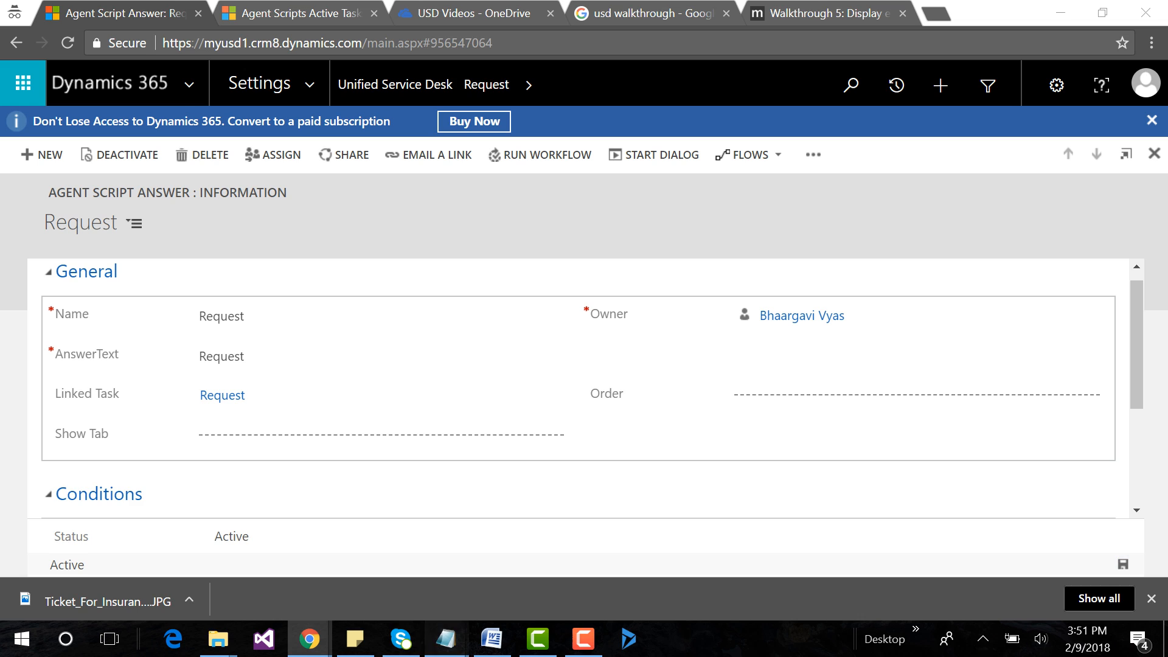
{"action": "left_click", "coordinate": [886, 564]}
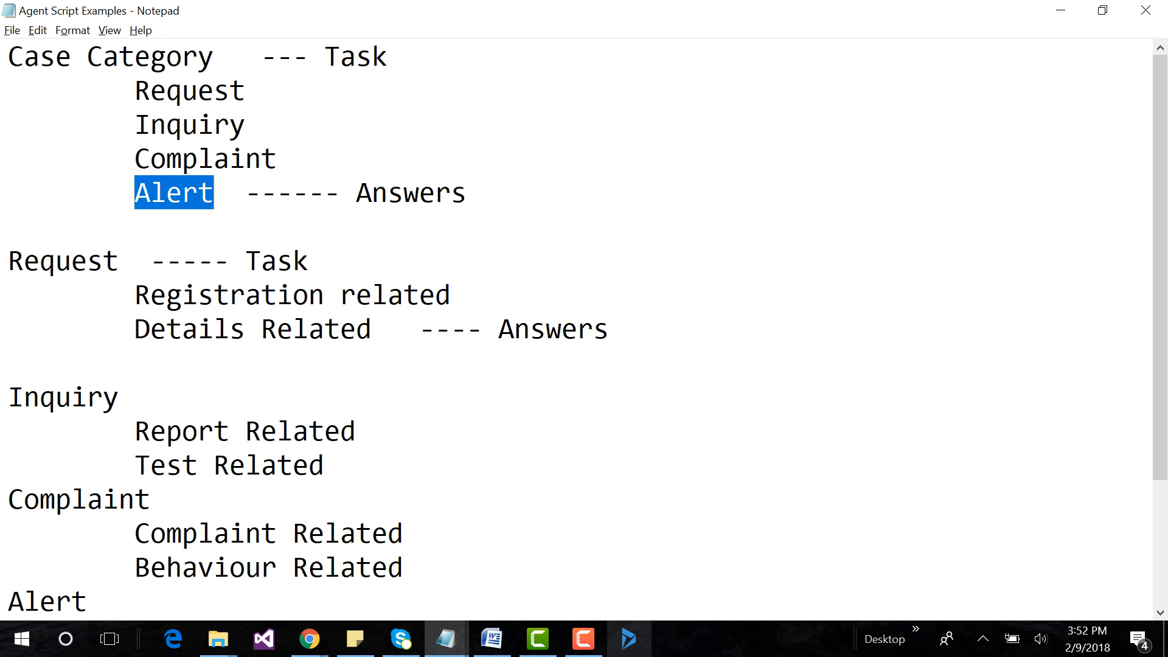
{"action": "left_click", "coordinate": [629, 639]}
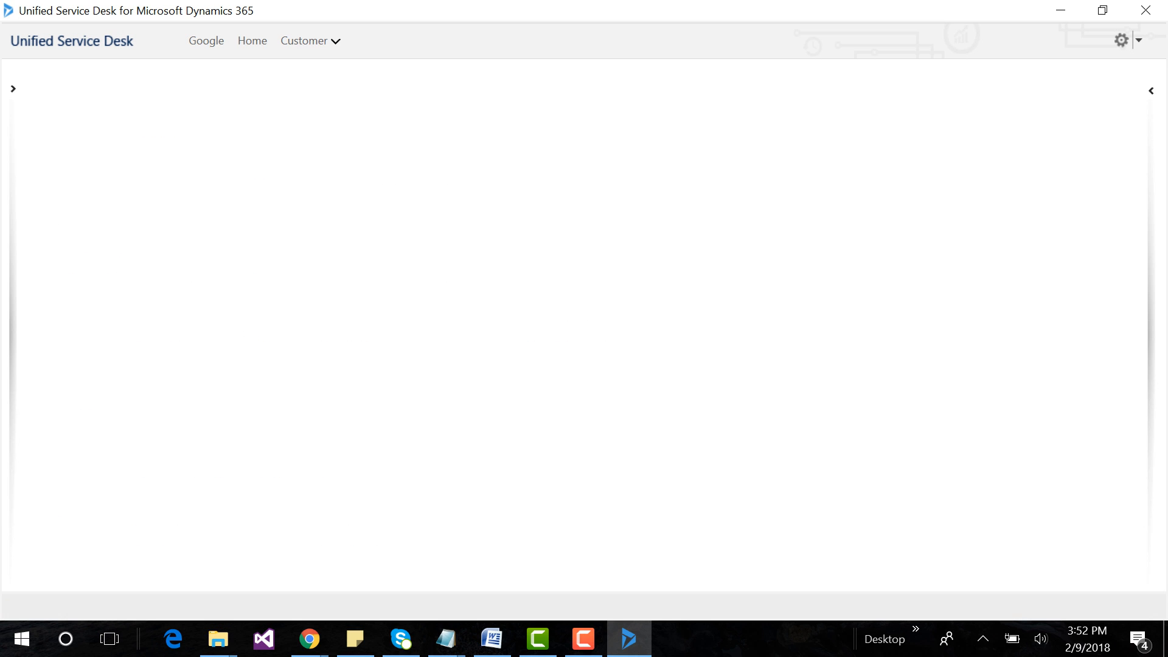
{"action": "left_click", "coordinate": [309, 41]}
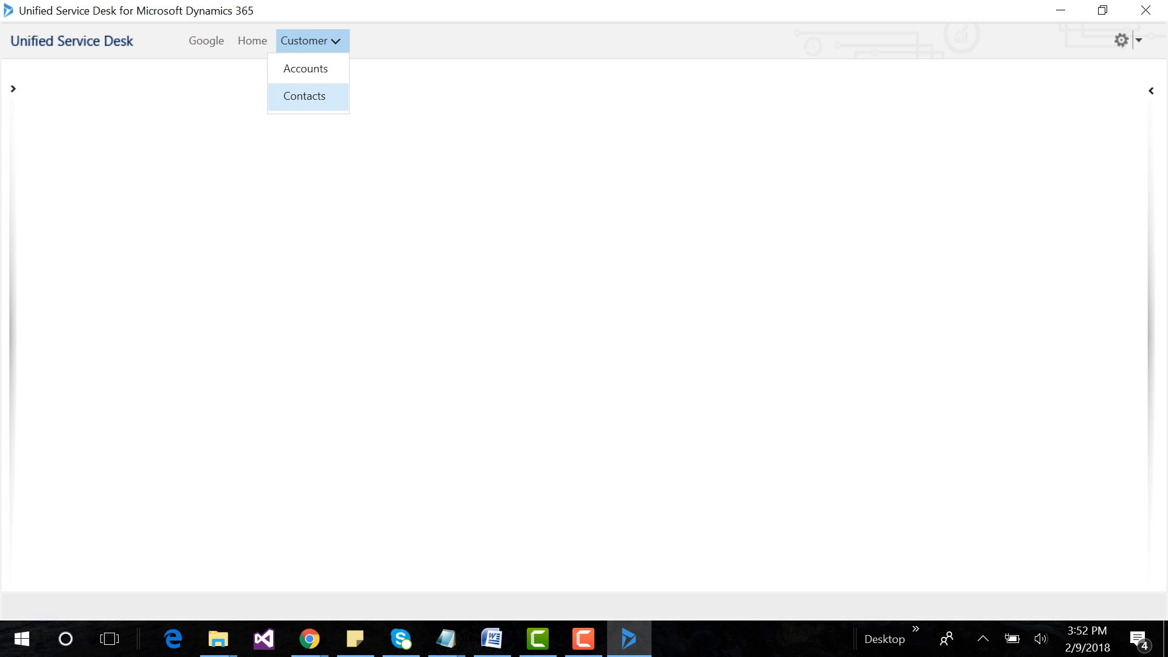
{"action": "left_click", "coordinate": [304, 96]}
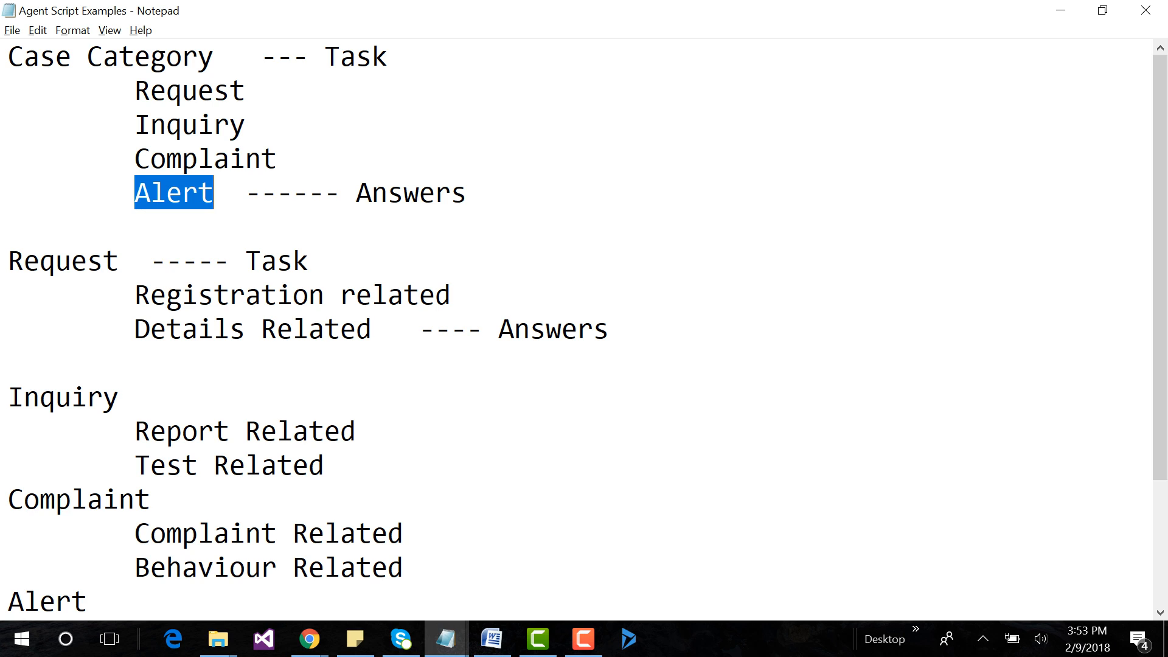
Start a new agent script answer in Dynamics 365 with Name and AnswerText set to "Inquiry", as listed in the notes.
{"action": "left_click_drag", "start_coordinate": [136, 125], "coordinate": [246, 126]}
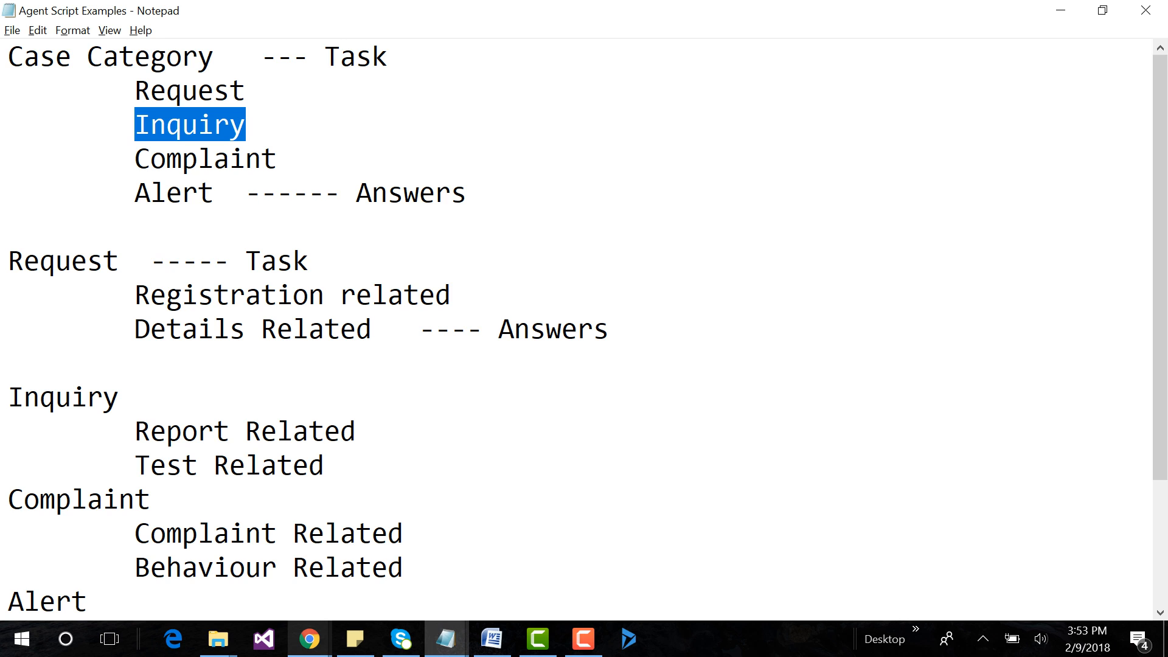
{"action": "left_click", "coordinate": [309, 639]}
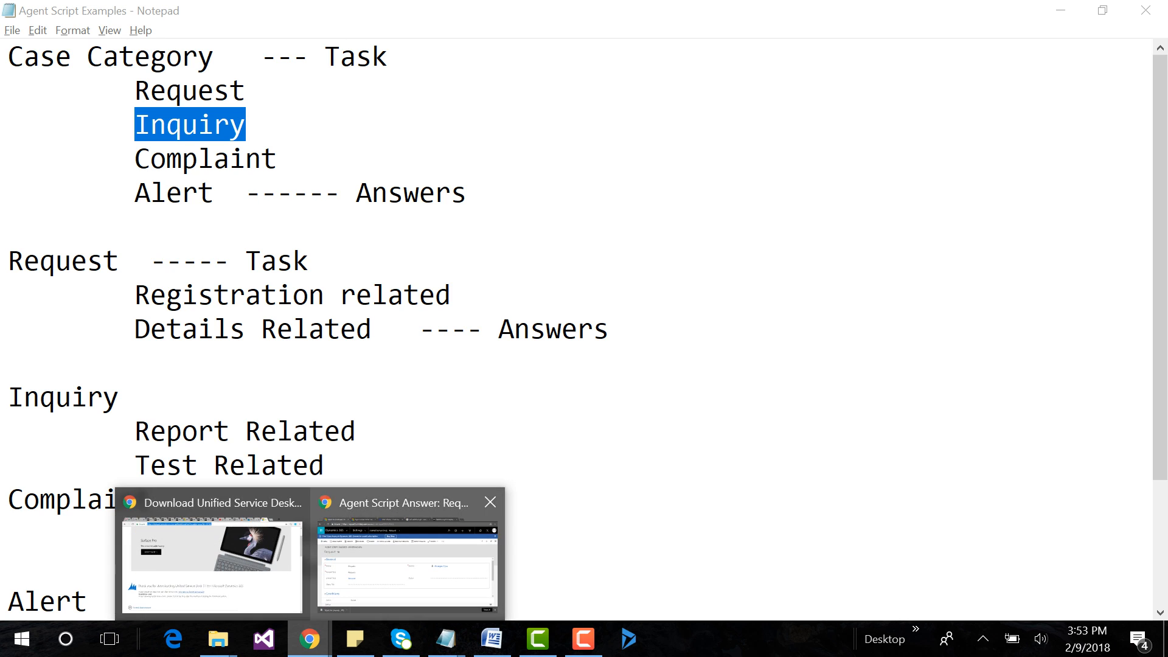
{"action": "left_click", "coordinate": [372, 567]}
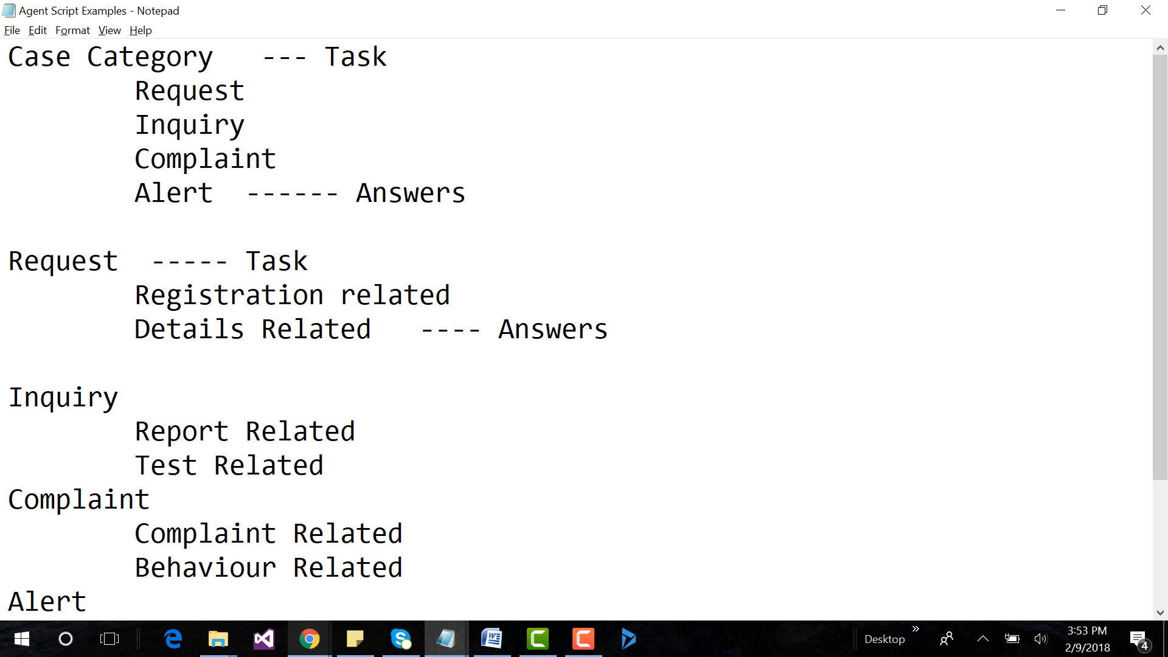
{"action": "mouse_move", "coordinate": [310, 639]}
{"action": "left_click", "coordinate": [407, 547]}
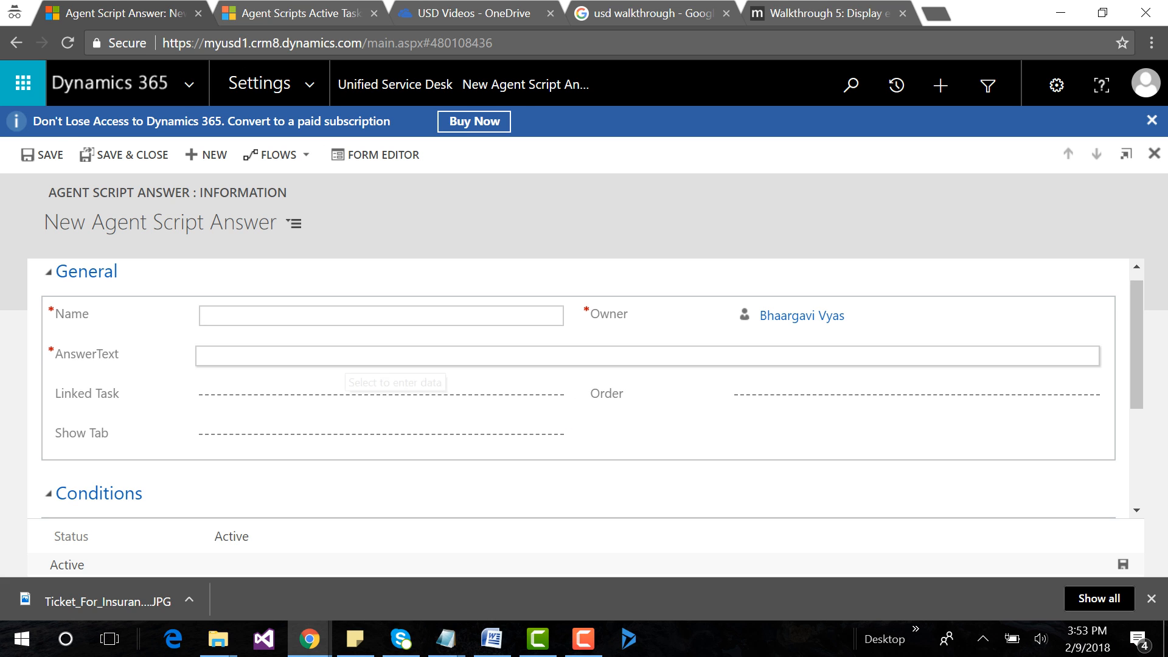
{"action": "type", "text": "Inquiry"}
{"action": "key", "text": "Tab"}
{"action": "type", "text": "Inquiry"}
{"action": "key", "text": "Tab"}
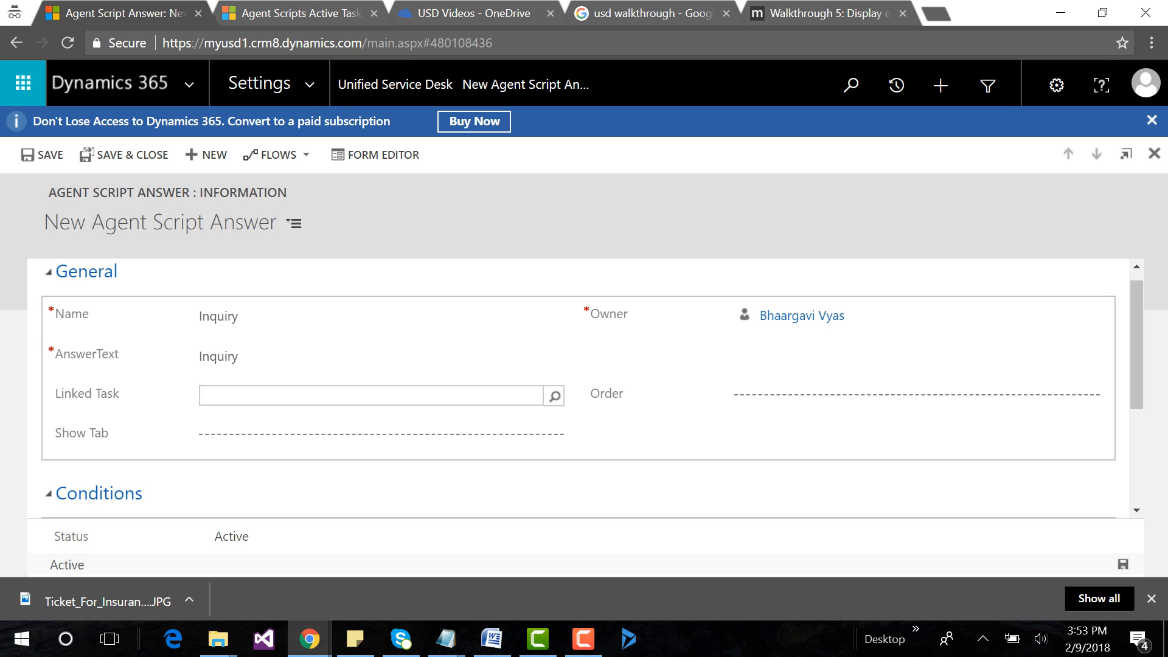
Set the new Inquiry answer's Linked Task to the Inquiry task and save the answer.
{"action": "type", "text": "Inquiry"}
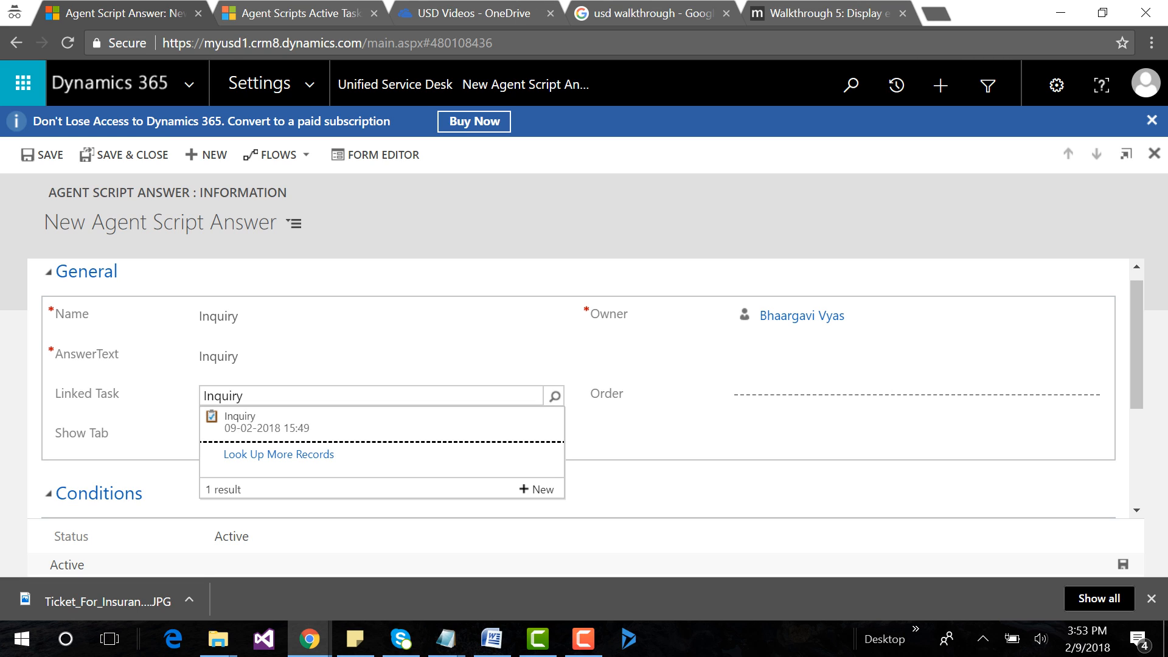
{"action": "left_click", "coordinate": [266, 428]}
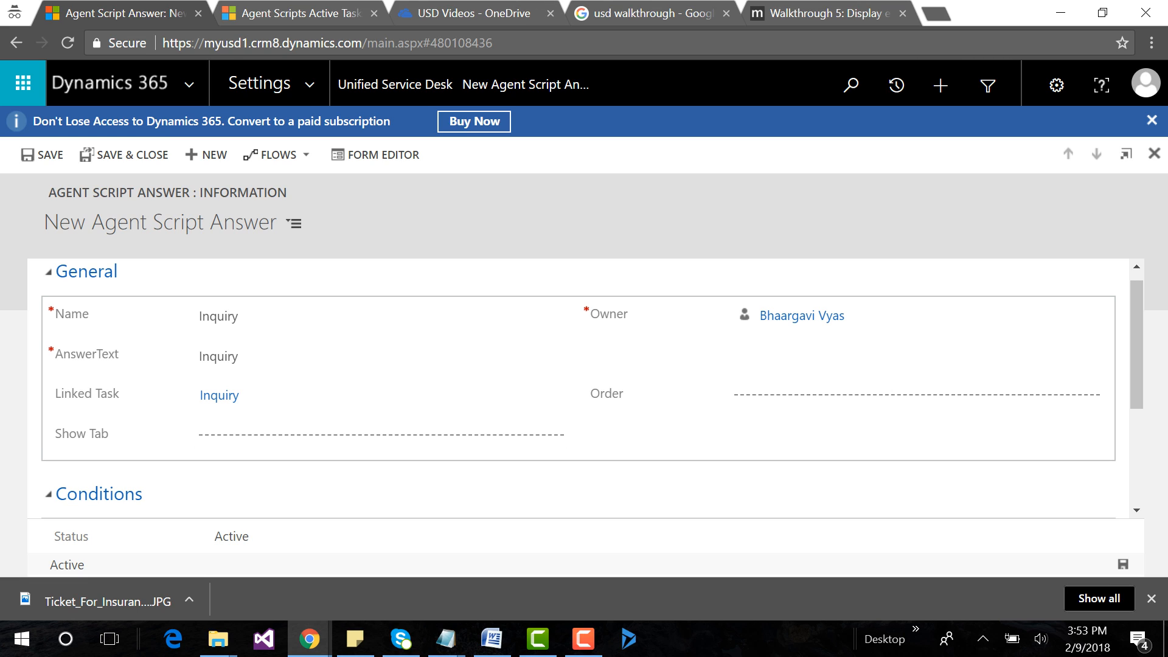
{"action": "left_click", "coordinate": [1123, 564]}
Start another agent script answer and set its Name and AnswerText to "Complaint", copied from the Agent Script Examples notes.
{"action": "left_click", "coordinate": [446, 639]}
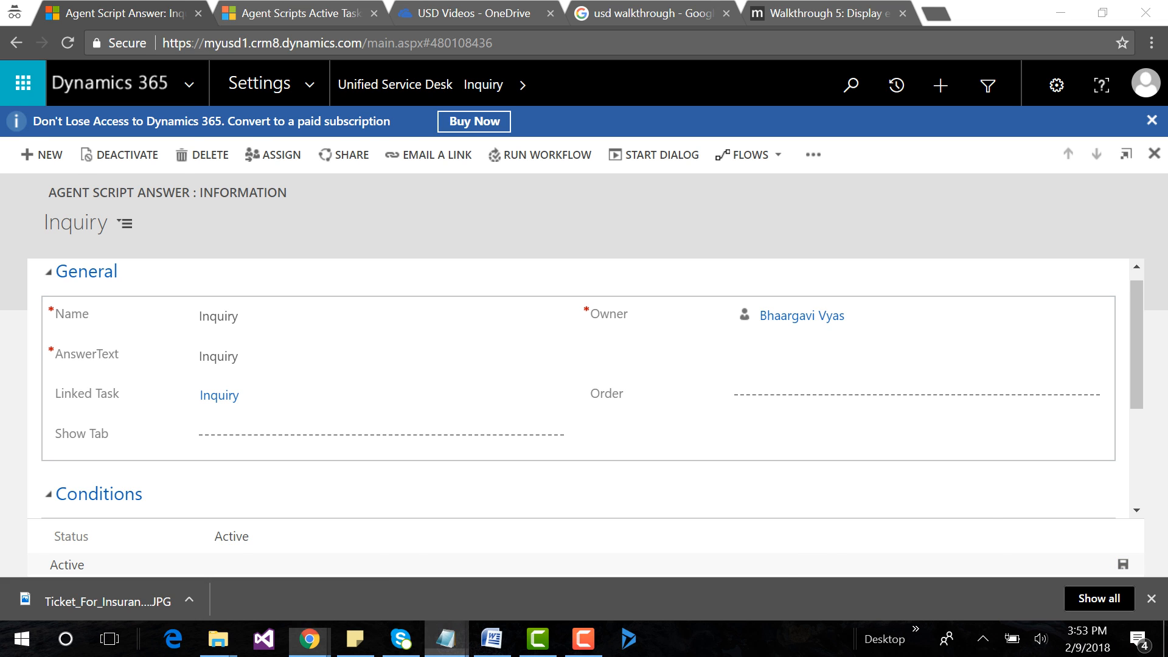
{"action": "left_click", "coordinate": [888, 566]}
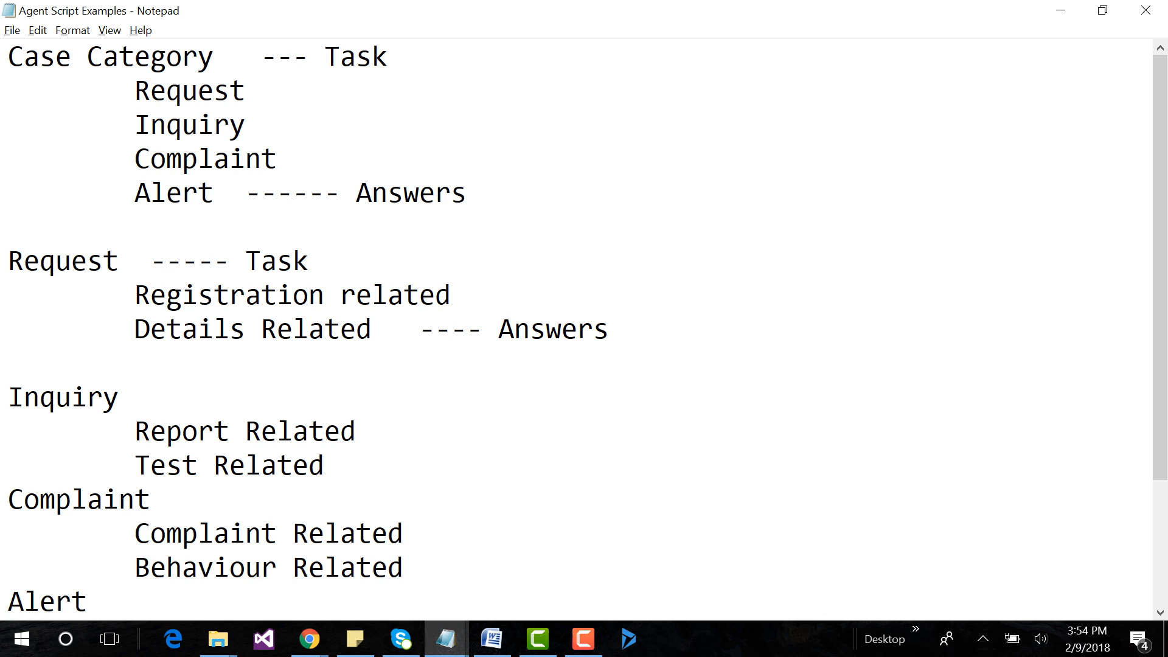
{"action": "key", "text": "alt+Tab"}
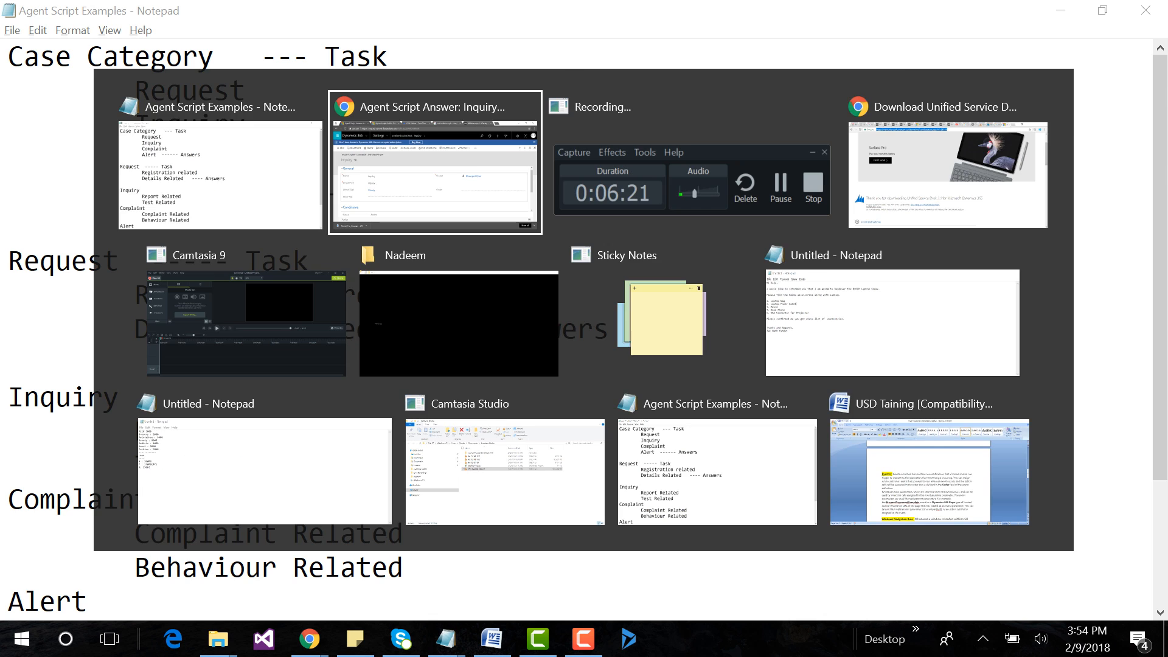
{"action": "left_click", "coordinate": [42, 155]}
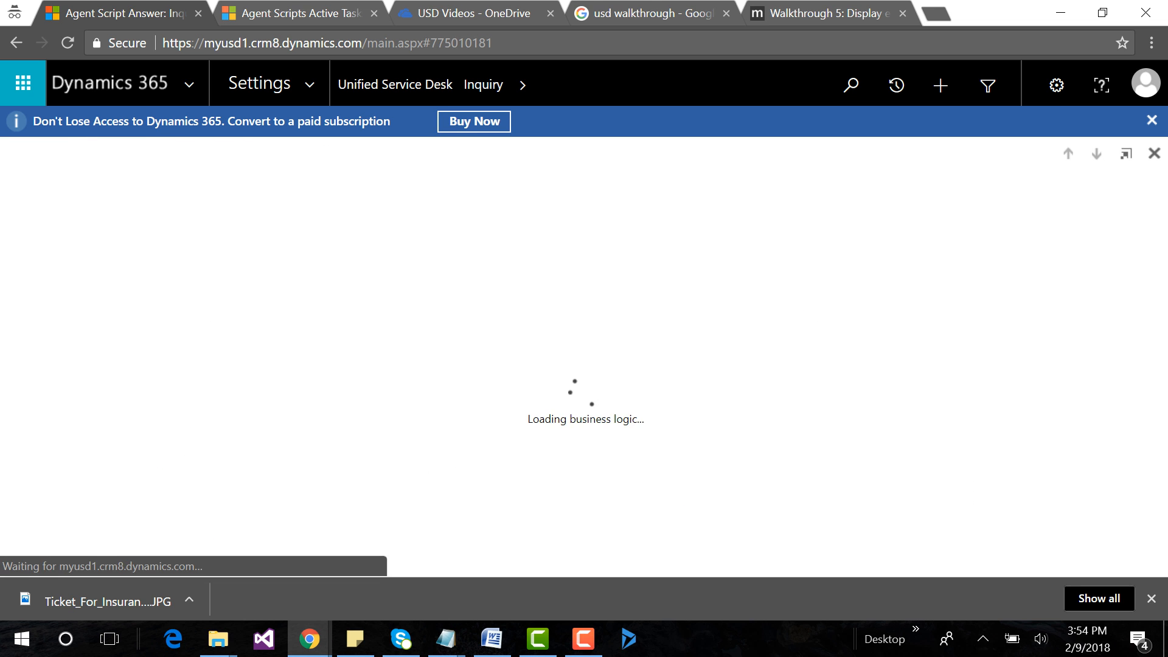
{"action": "key", "text": "alt+Tab"}
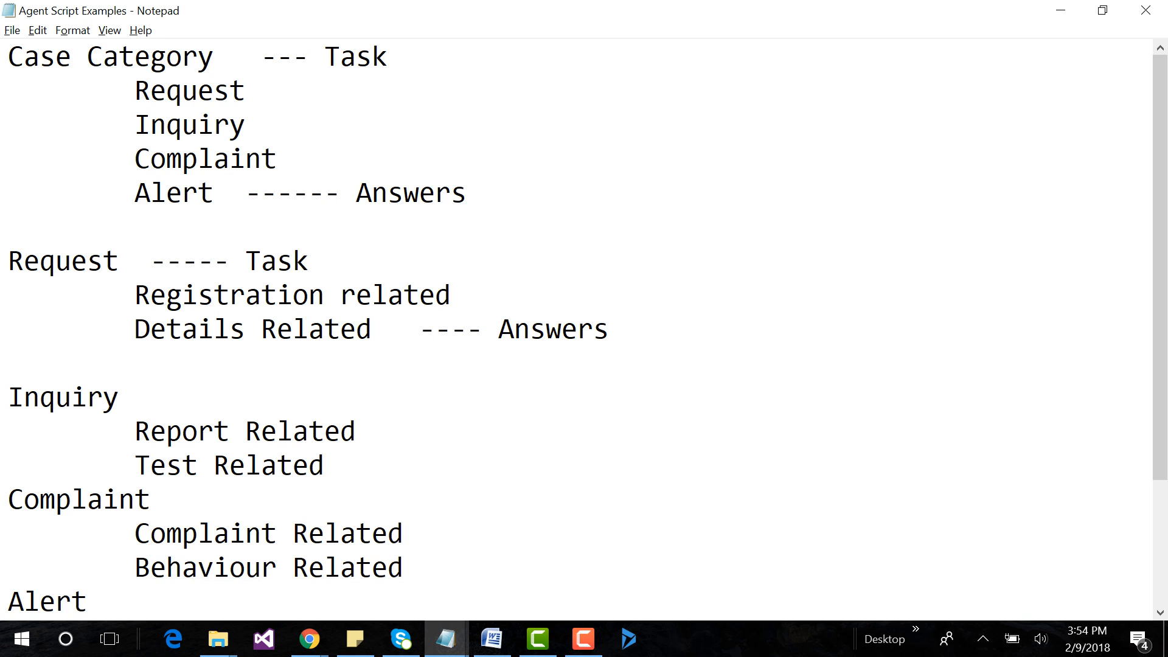
{"action": "left_click_drag", "start_coordinate": [135, 159], "coordinate": [277, 159]}
{"action": "key", "text": "ctrl+c"}
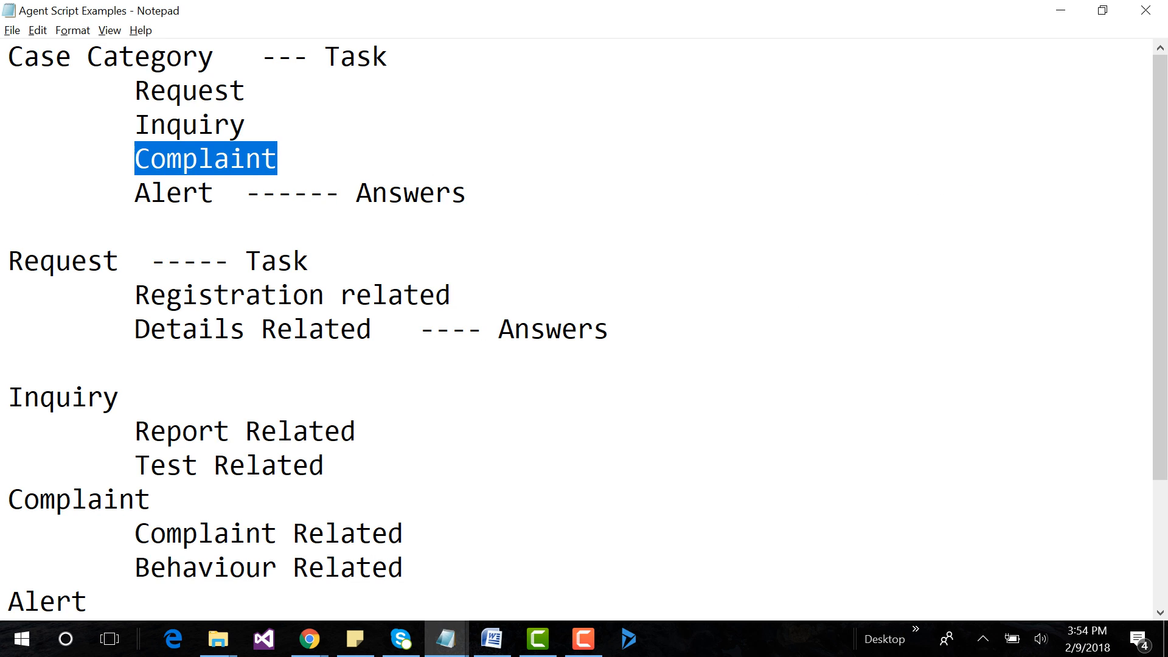
{"action": "key", "text": "alt+Tab"}
{"action": "left_click", "coordinate": [316, 315]}
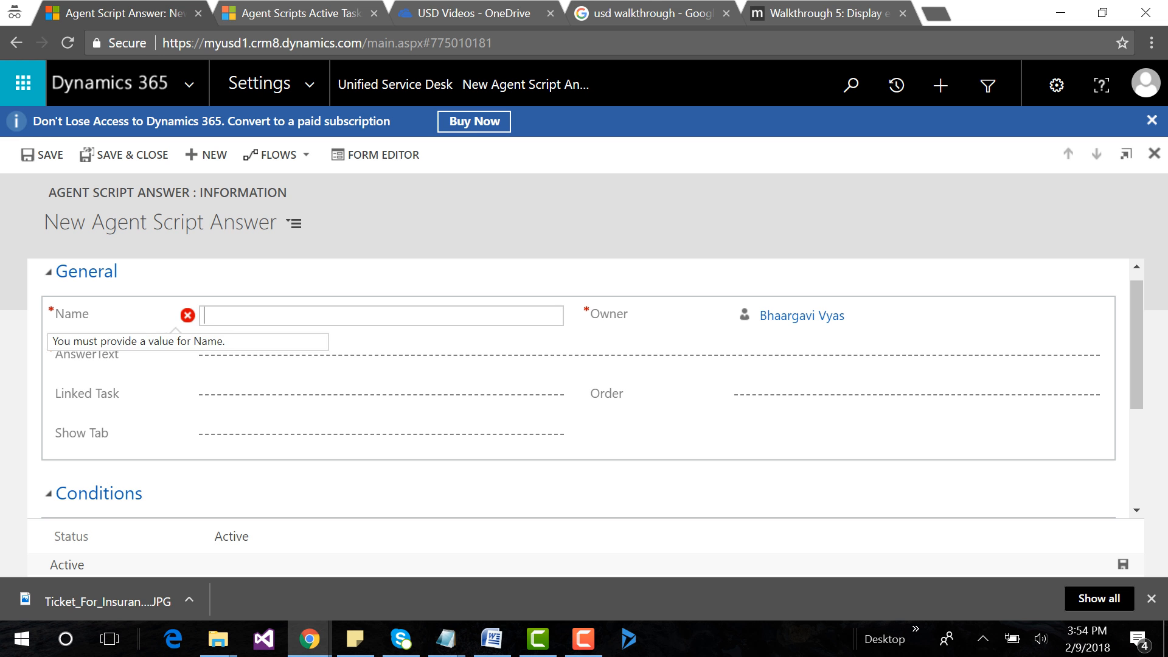
{"action": "key", "text": "ctrl+v"}
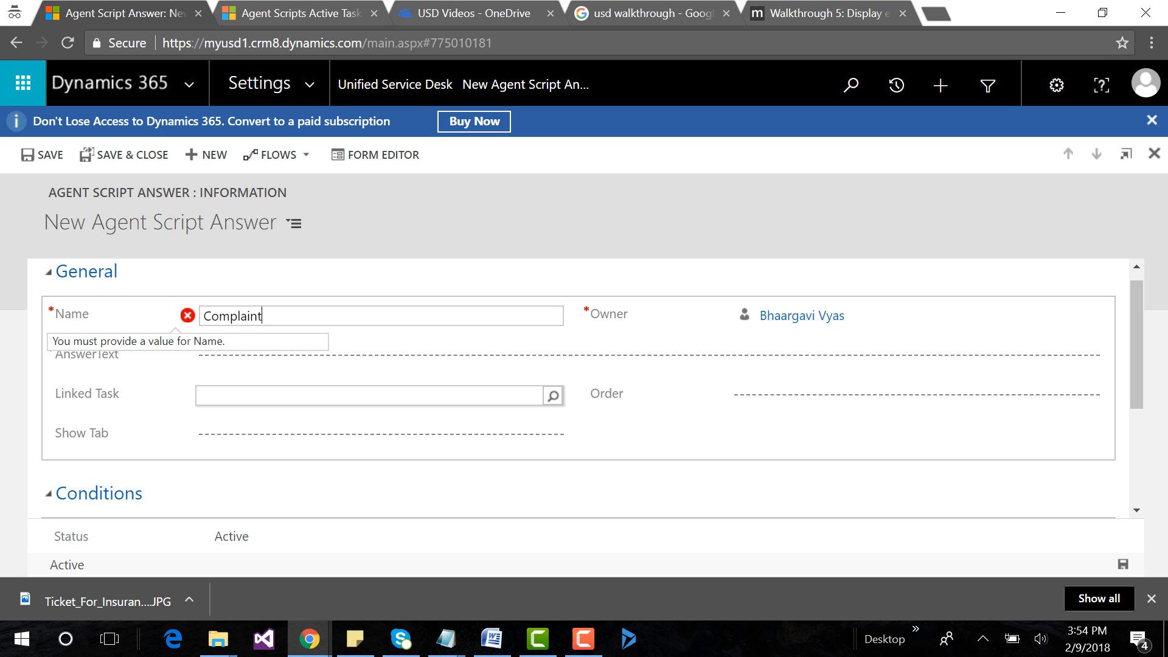
{"action": "left_click", "coordinate": [329, 356]}
{"action": "key", "text": "ctrl+v"}
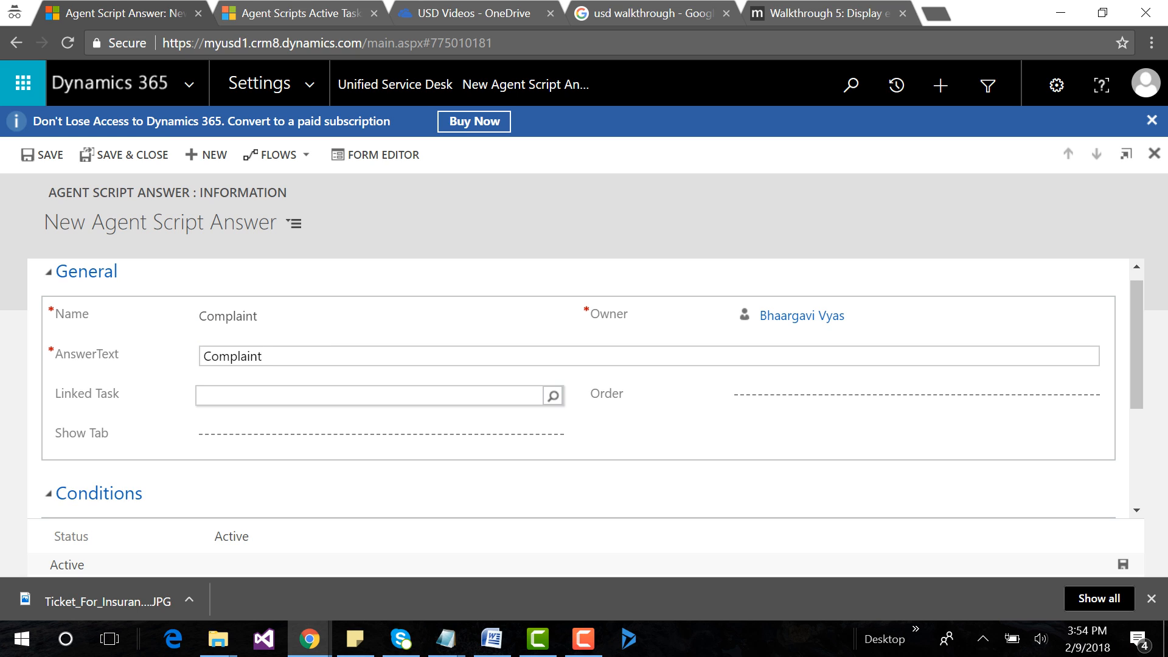
Set the new Complaint answer's Linked Task to the Complaint task and save the answer.
{"action": "left_click", "coordinate": [371, 395]}
{"action": "key", "text": "ctrl+v"}
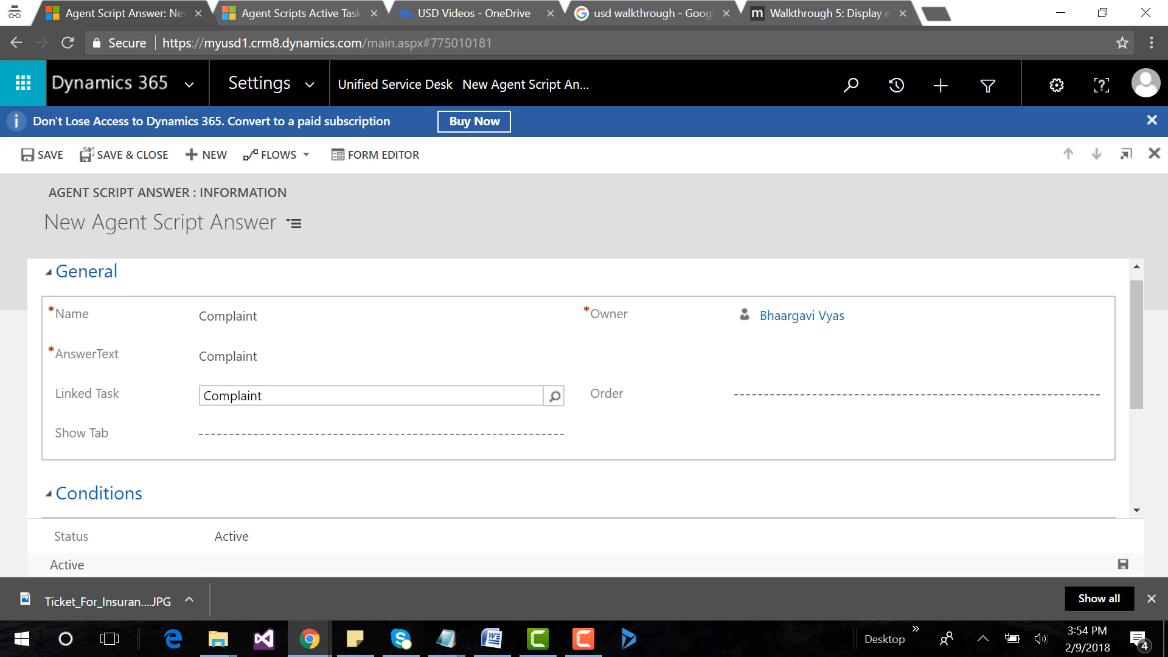
{"action": "key", "text": "ctrl+s"}
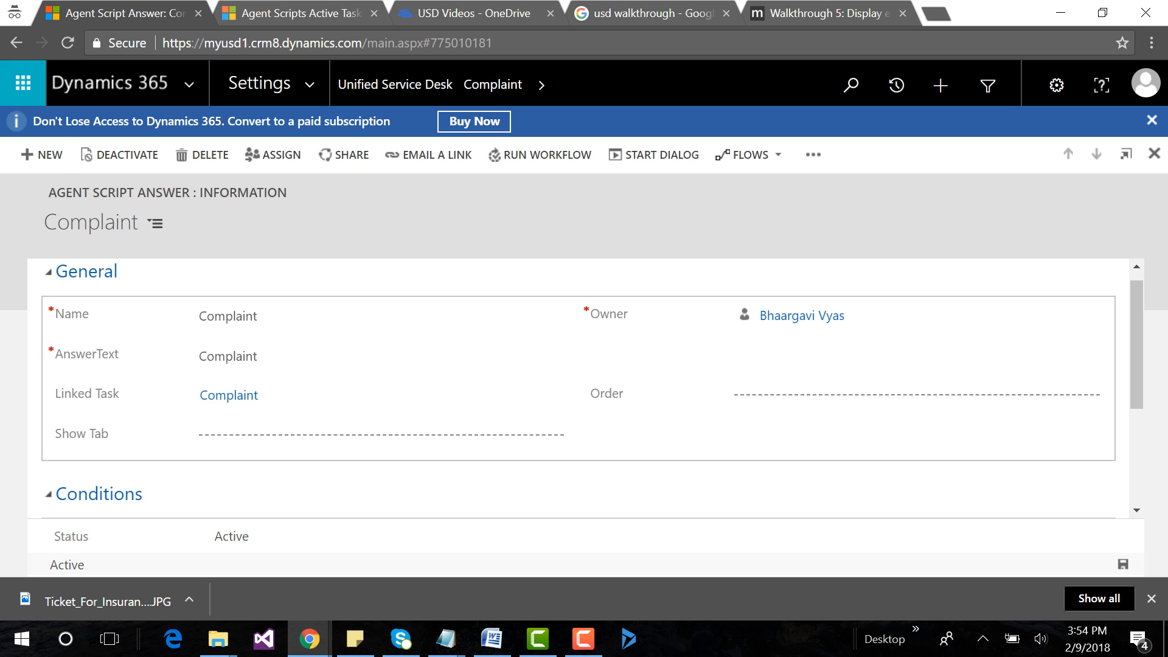
Start another agent script answer and set its Name and AnswerText to "Alert", copied from the Agent Script Examples notes.
{"action": "left_click", "coordinate": [41, 154]}
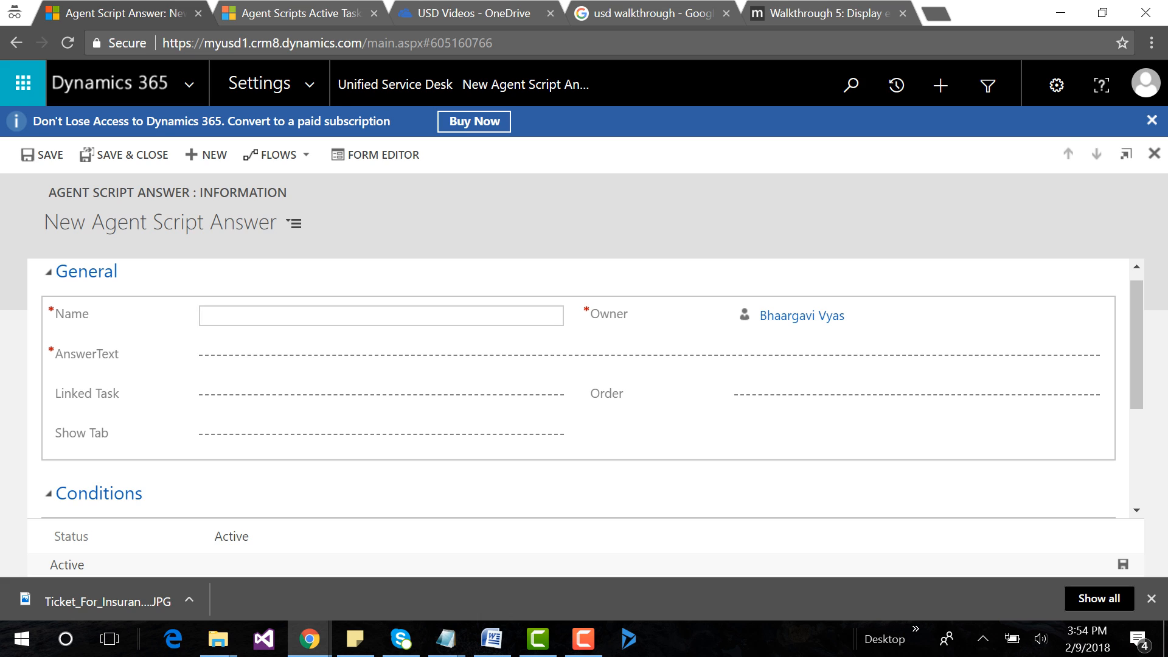
{"action": "key", "text": "alt+Tab"}
{"action": "left_click", "coordinate": [136, 193]}
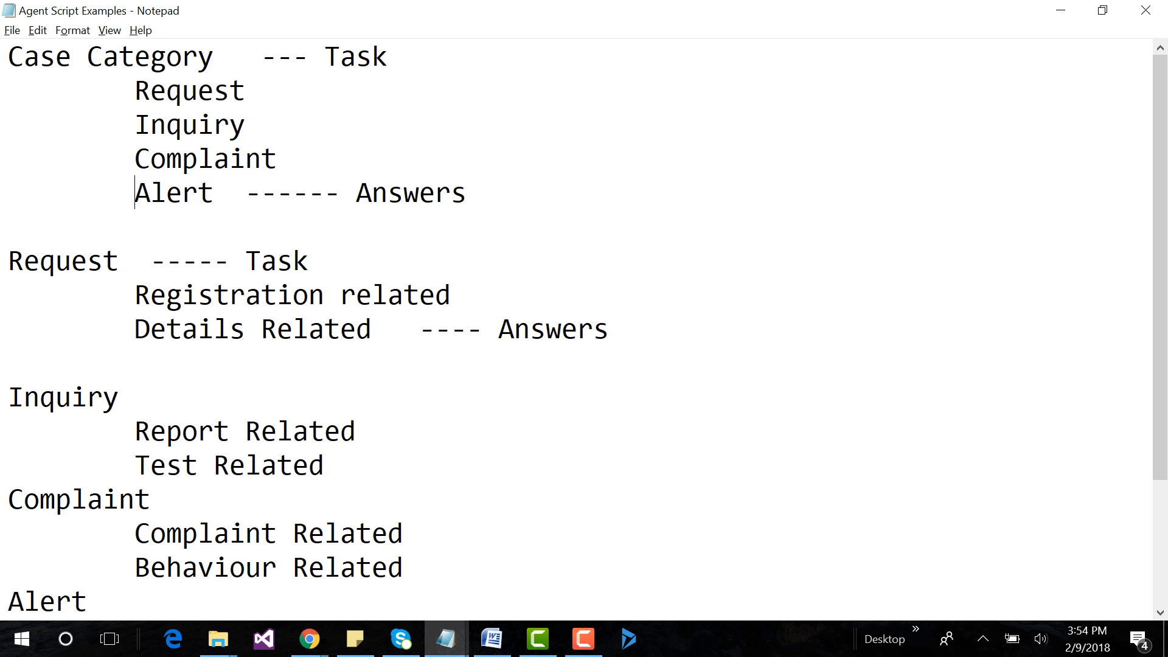
{"action": "left_click_drag", "start_coordinate": [135, 193], "coordinate": [214, 193]}
{"action": "key", "text": "ctrl+c"}
{"action": "key", "text": "alt+Tab"}
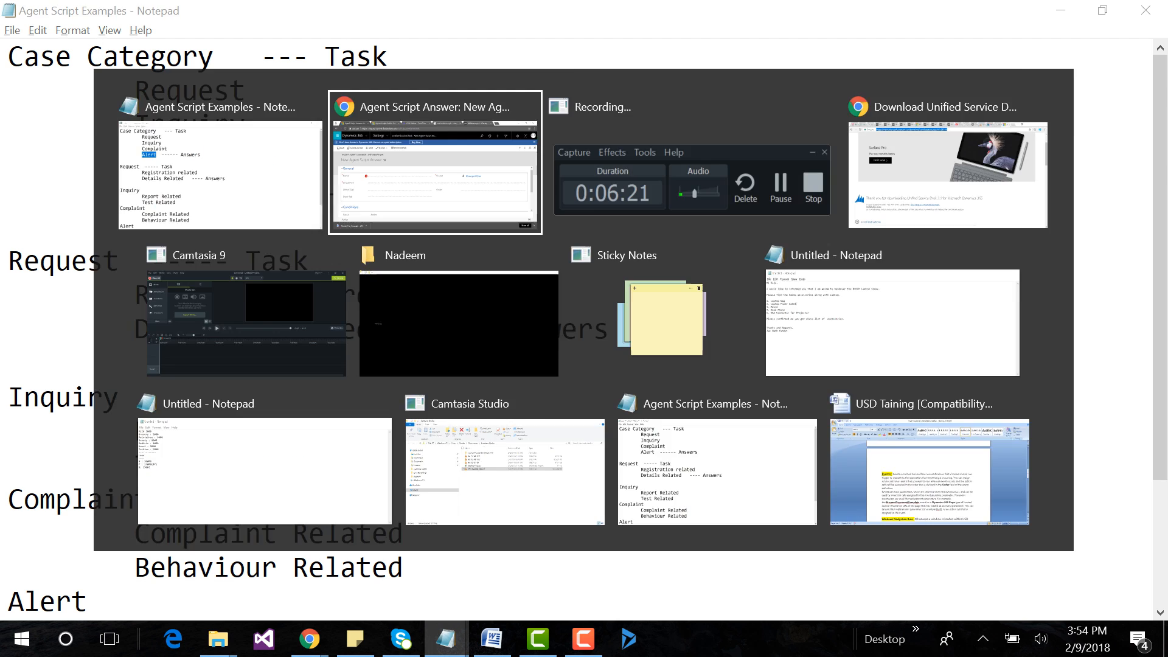
{"action": "key", "text": "ctrl+v"}
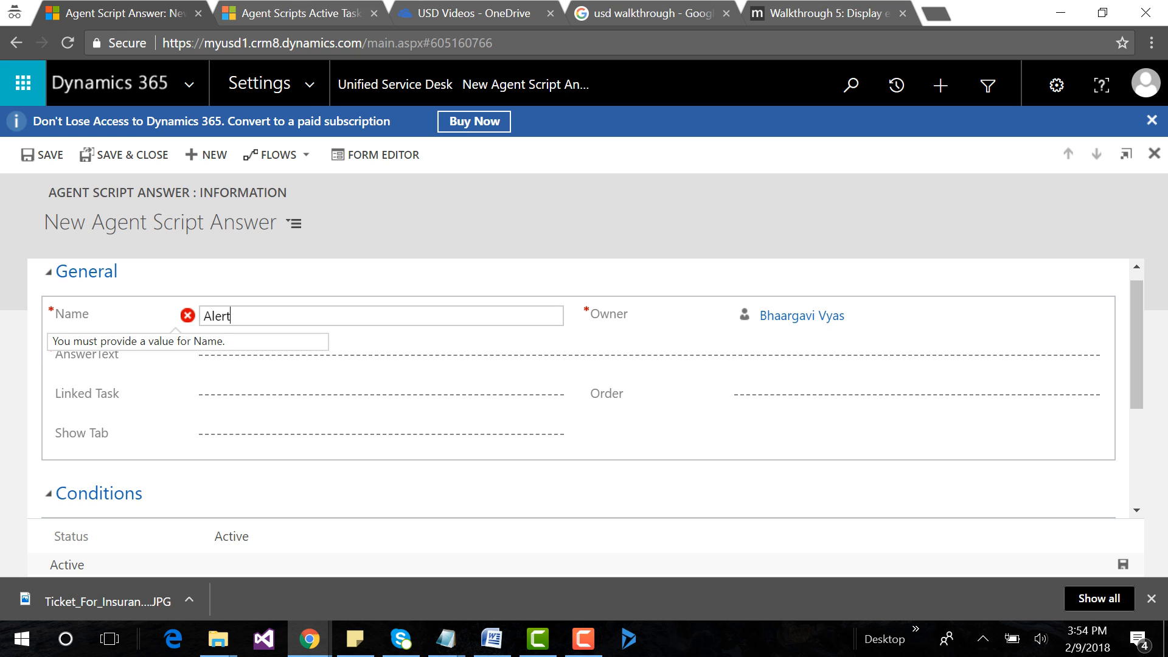
{"action": "key", "text": "Tab"}
{"action": "key", "text": "ctrl+v"}
{"action": "key", "text": "Tab"}
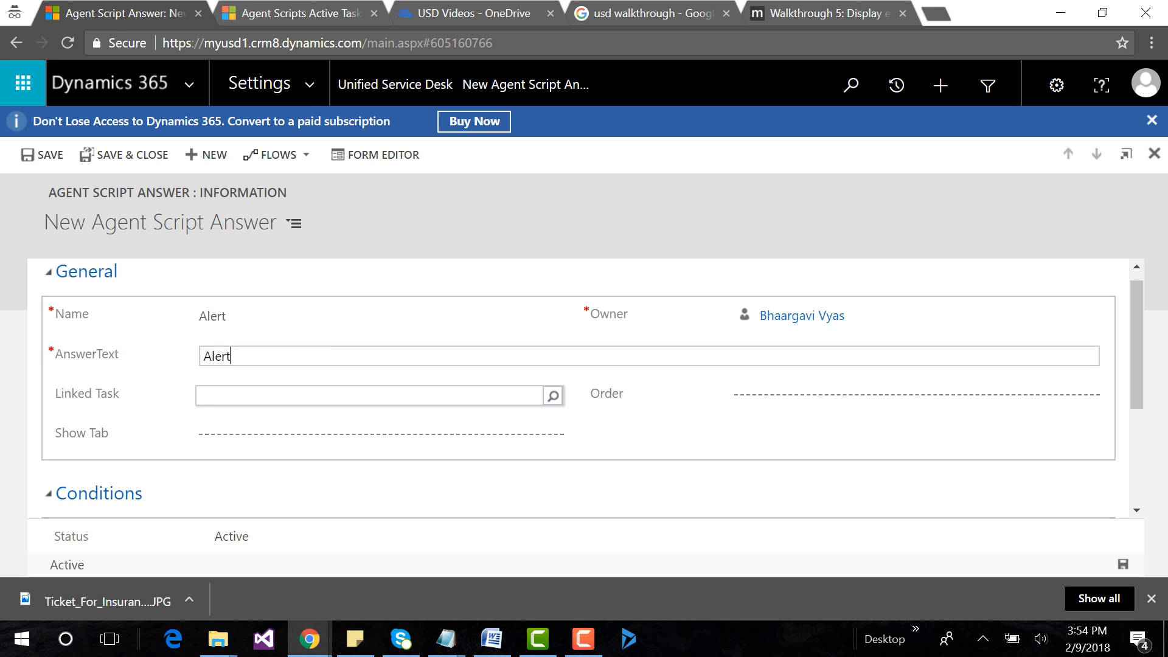
Set the new Alert answer's Linked Task to the Alert task and save the answer.
{"action": "key", "text": "ctrl+v"}
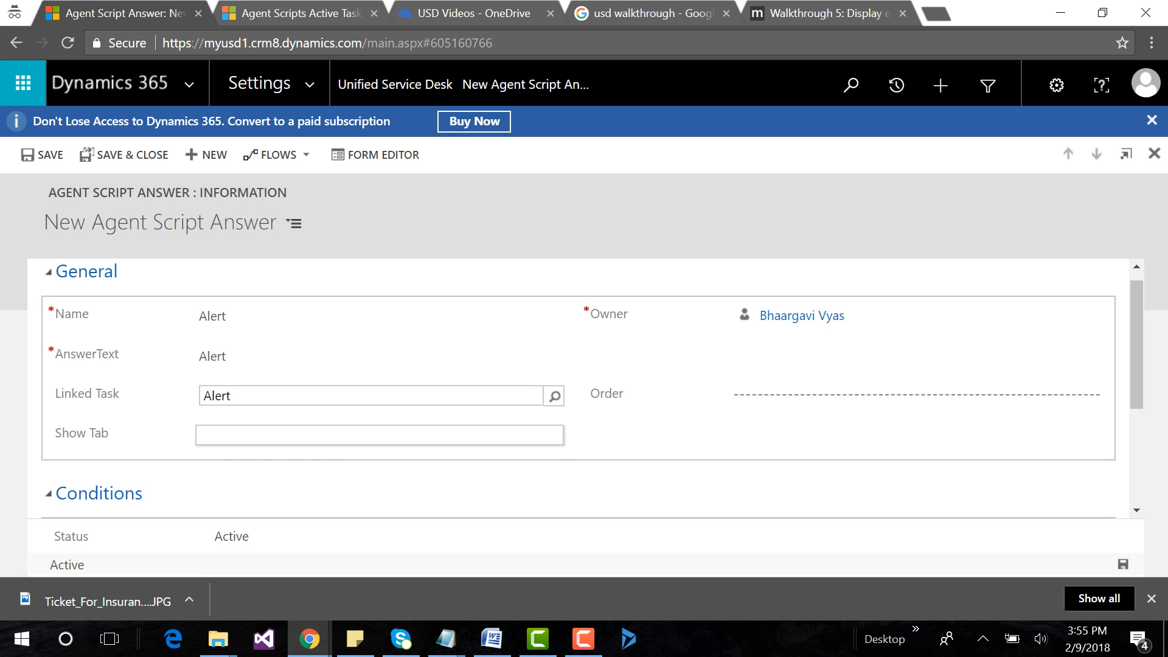
{"action": "left_click", "coordinate": [555, 396]}
{"action": "left_click", "coordinate": [366, 420]}
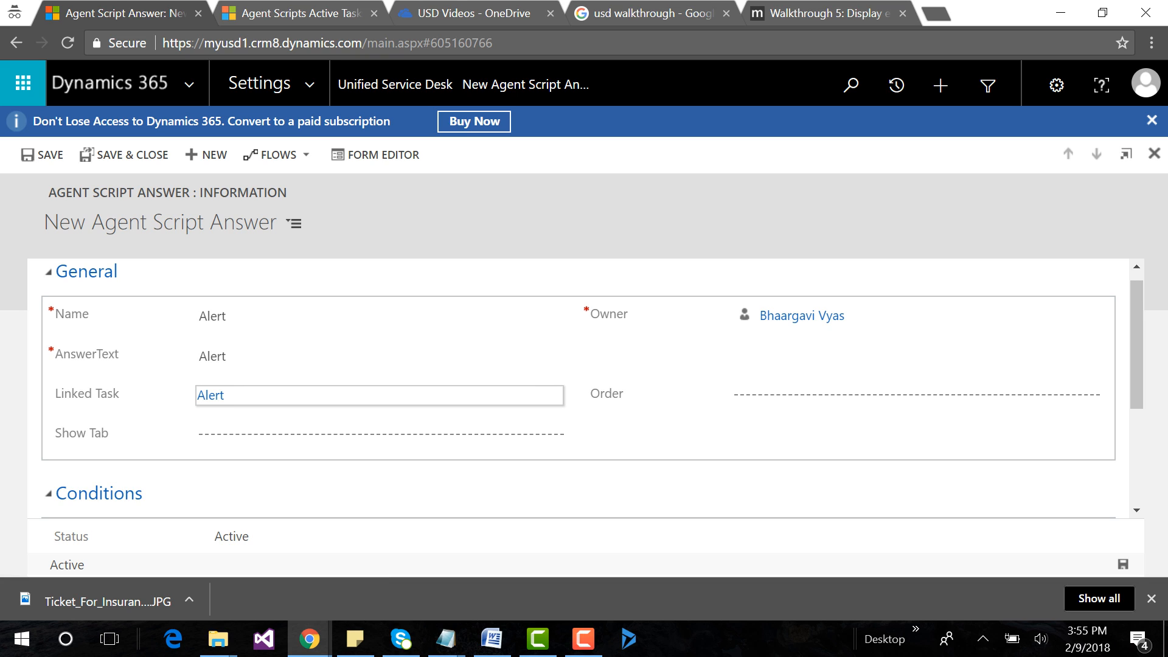
{"action": "key", "text": "ctrl+s"}
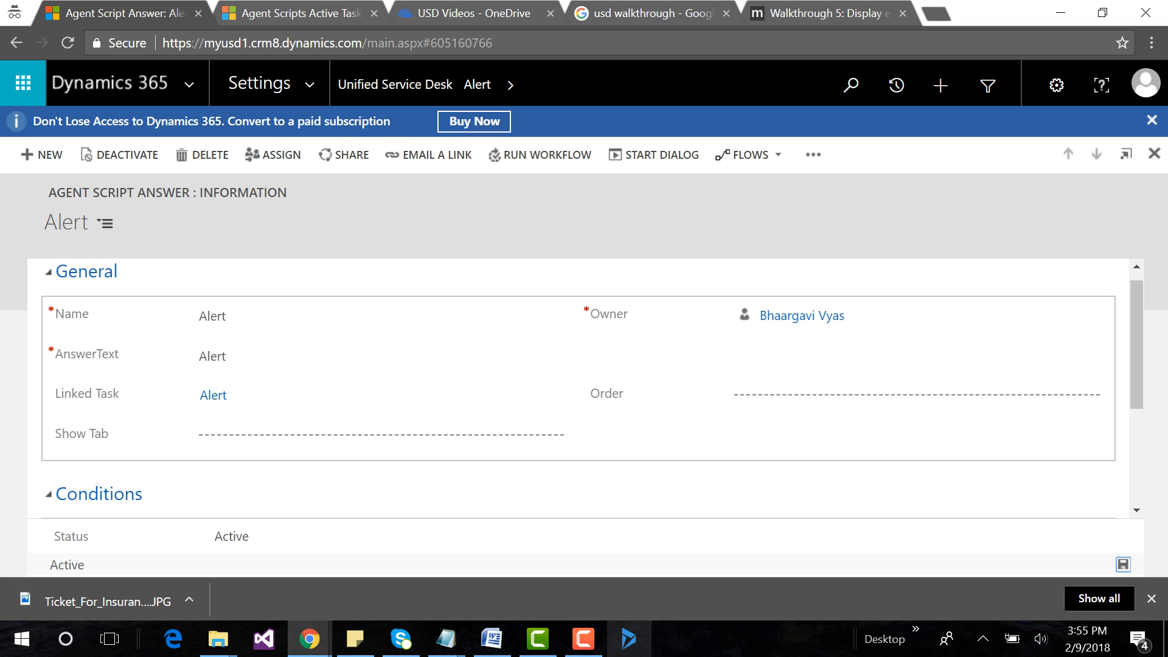
Copy "Registration related" from the Agent Script Examples notes and open the Request task among the Unified Service Desk agent scripts.
{"action": "mouse_move", "coordinate": [446, 639]}
{"action": "left_click", "coordinate": [888, 575]}
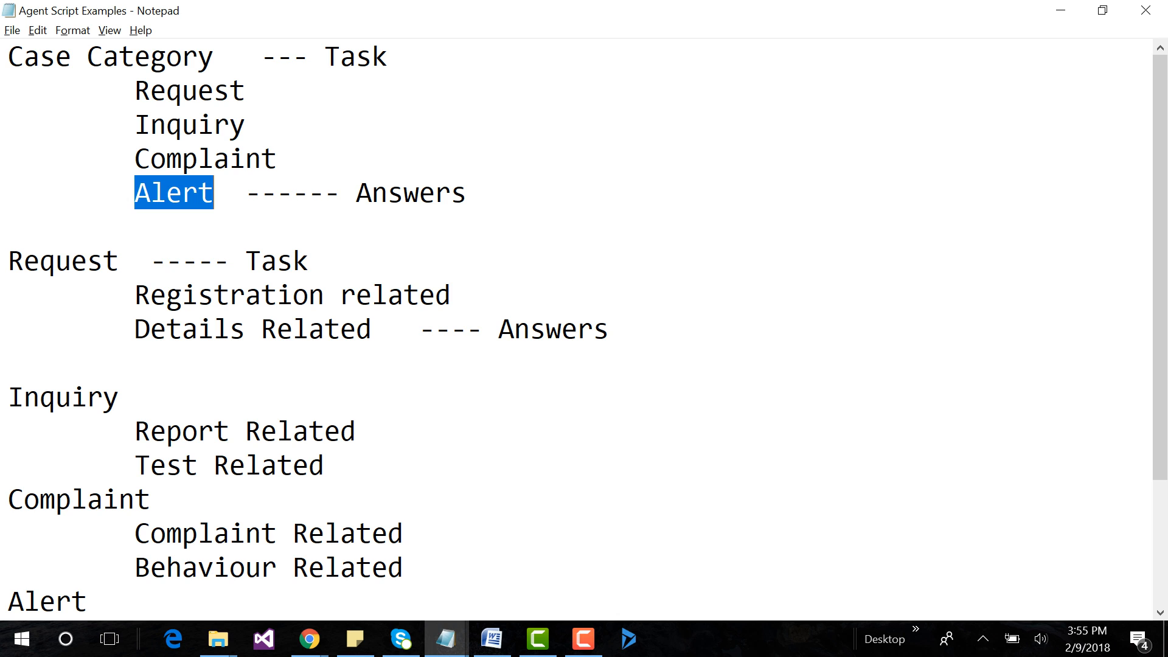
{"action": "left_click_drag", "start_coordinate": [135, 294], "coordinate": [451, 294]}
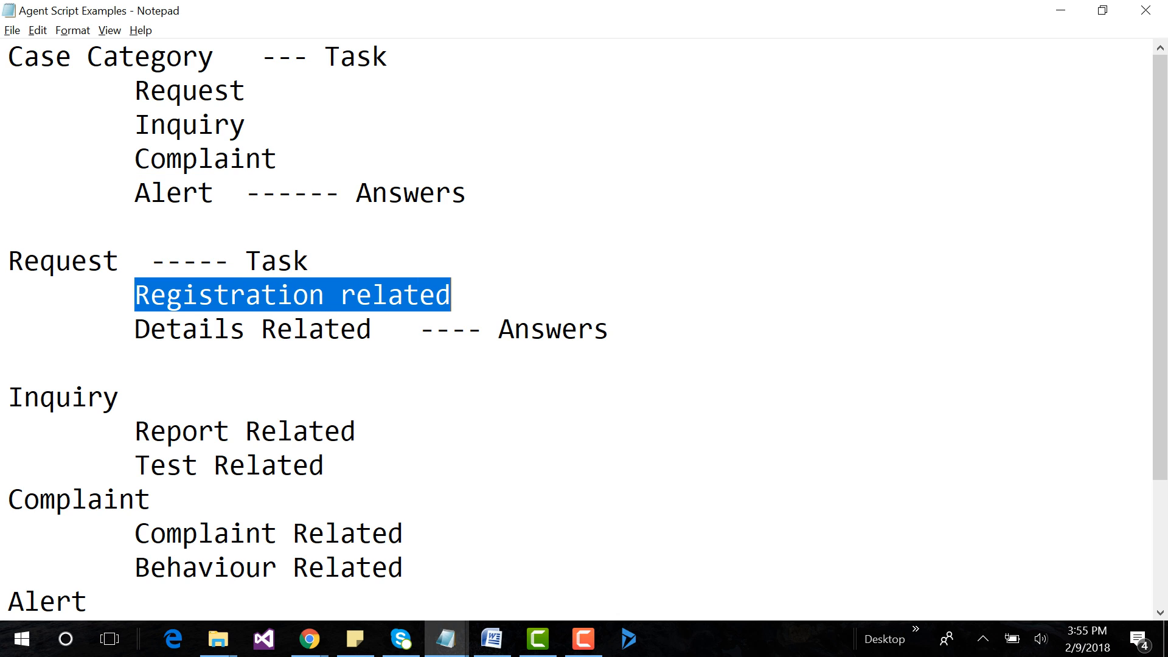
{"action": "key", "text": "alt+Tab"}
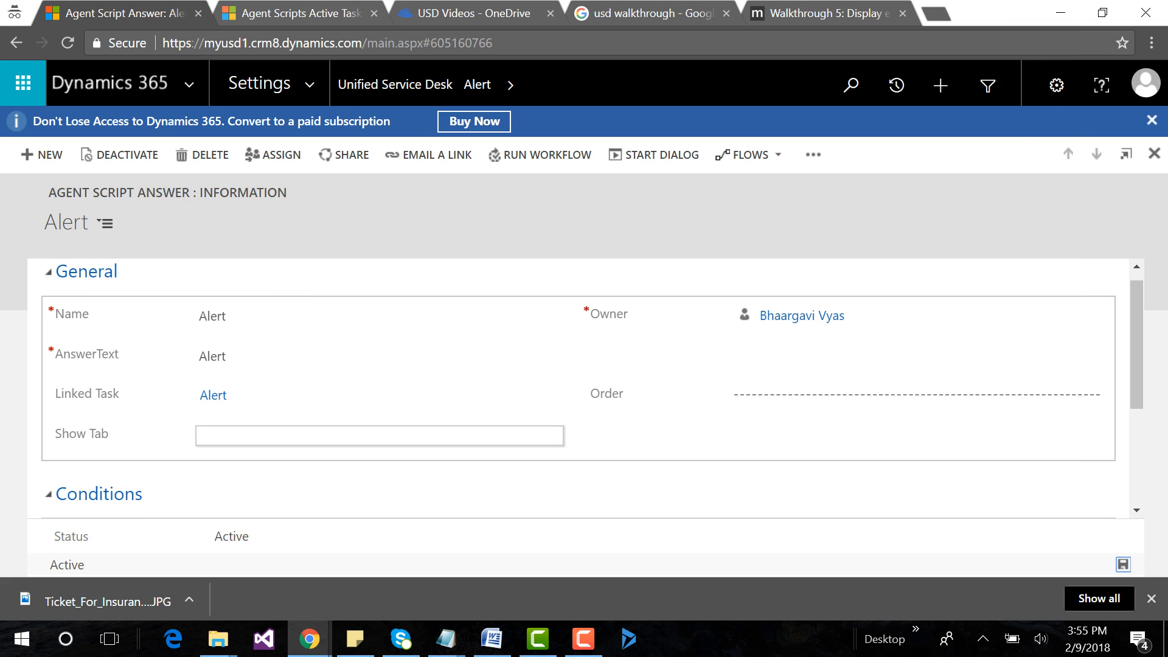
{"action": "left_click", "coordinate": [395, 85]}
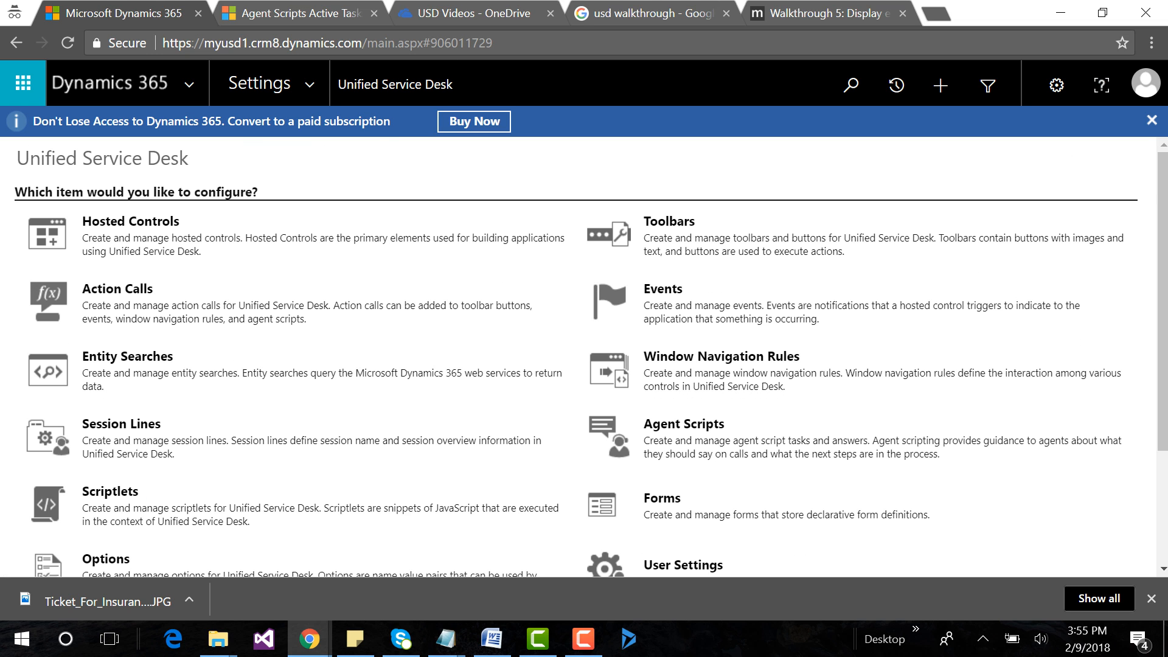
{"action": "left_click", "coordinate": [683, 424]}
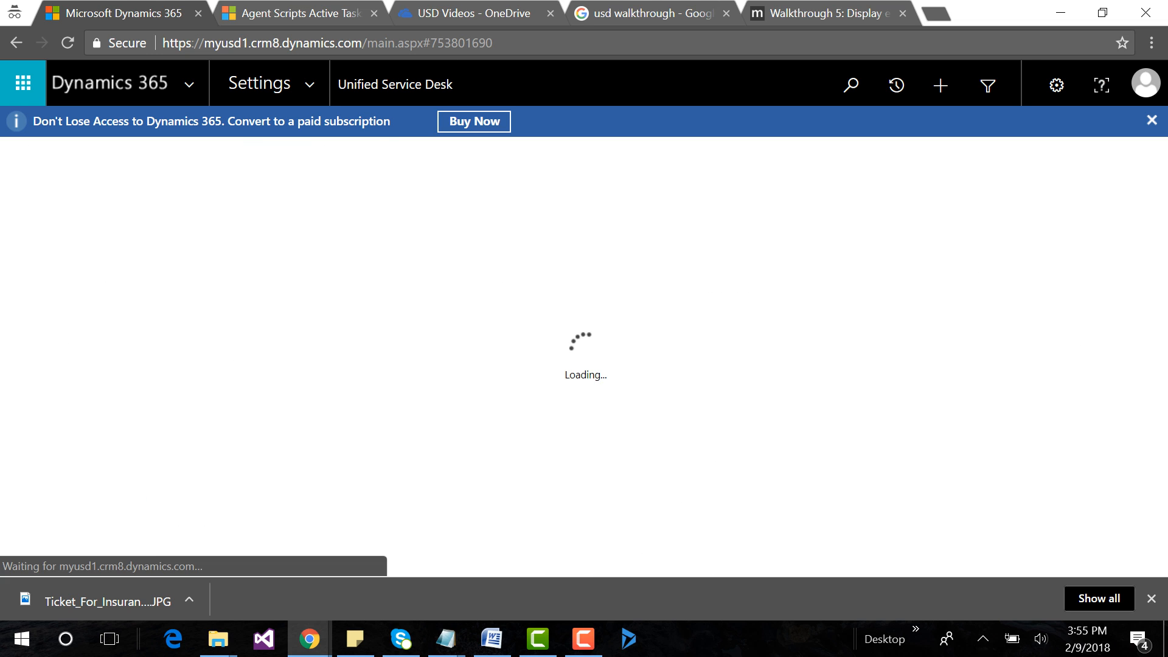
{"action": "left_click", "coordinate": [110, 447]}
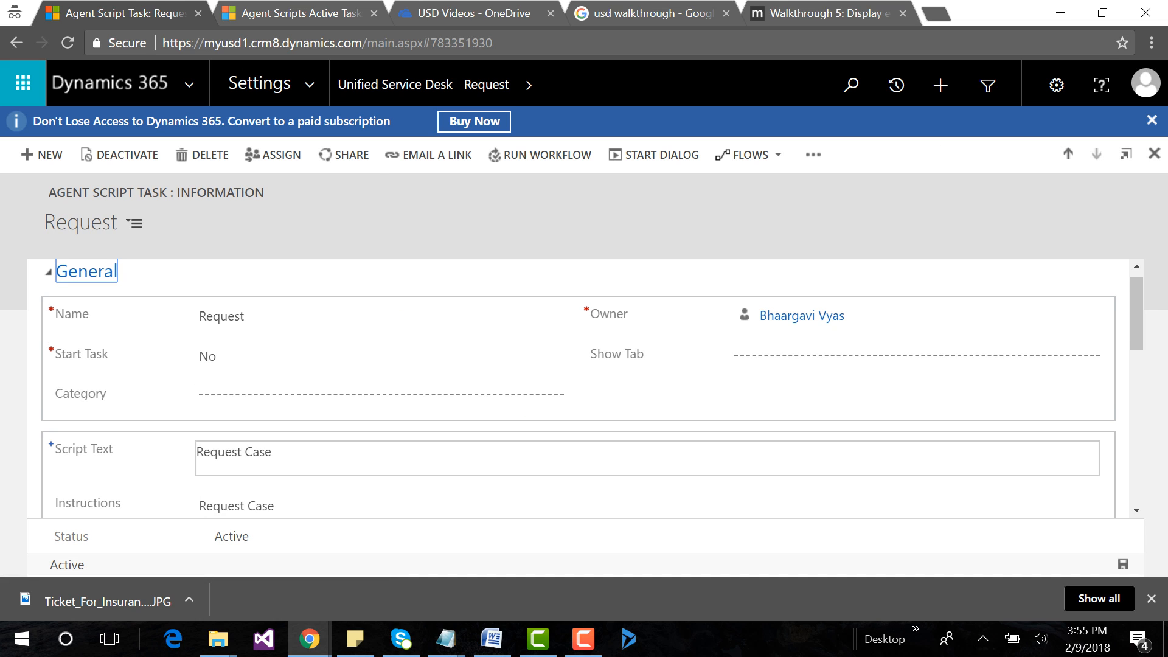
Start a new answer for the Request task with Name and AnswerText set to "Registration related".
{"action": "scroll", "coordinate": [578, 390], "scroll_direction": "down", "scroll_amount": 3}
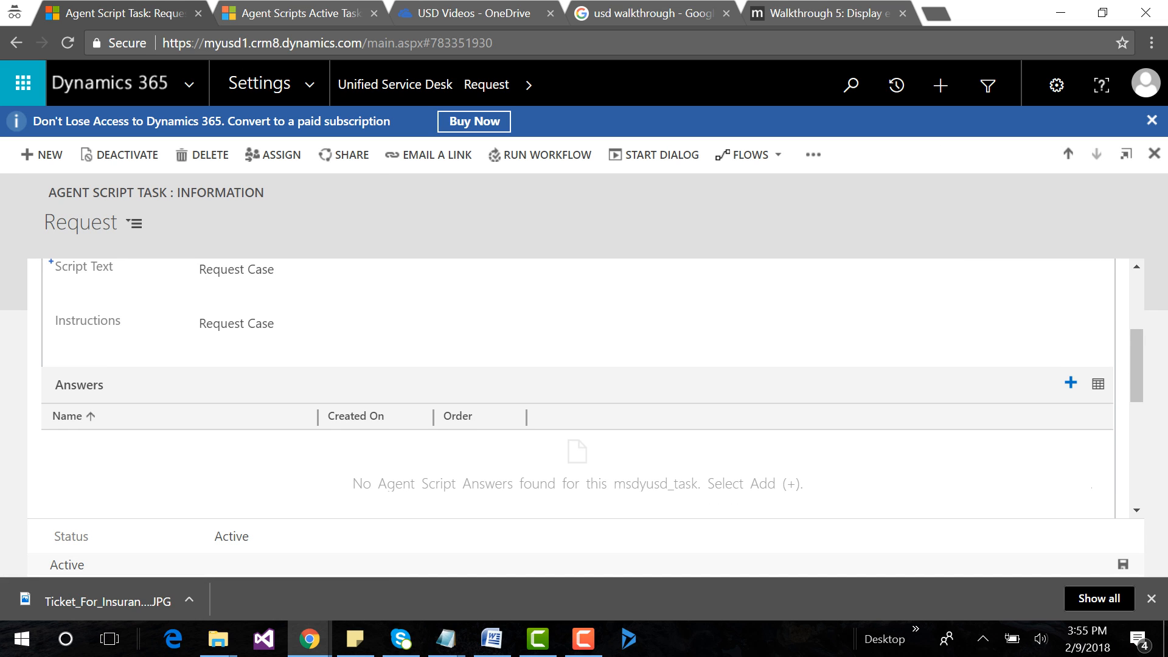
{"action": "left_click", "coordinate": [1071, 383]}
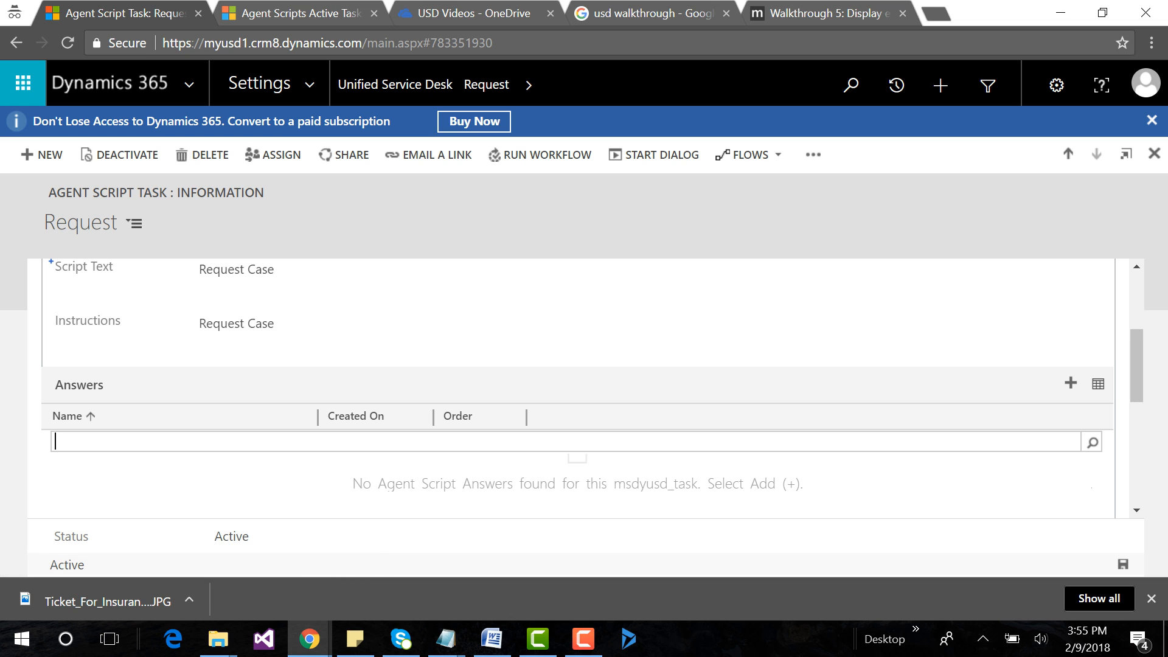
{"action": "left_click", "coordinate": [1093, 443]}
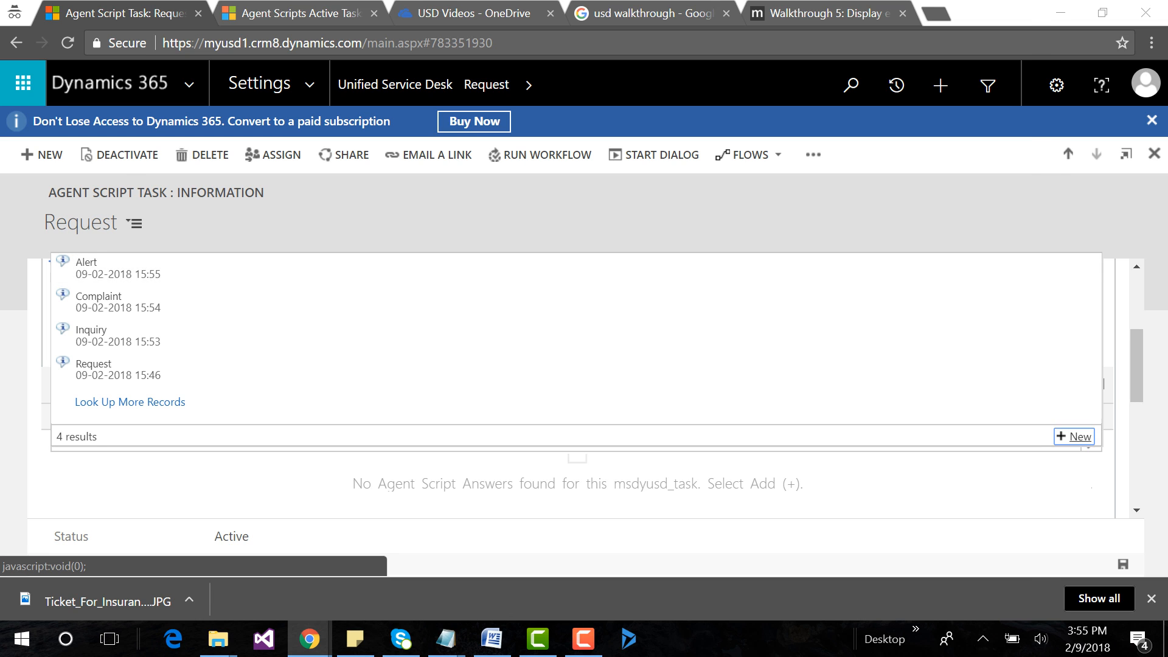
{"action": "left_click", "coordinate": [1073, 435]}
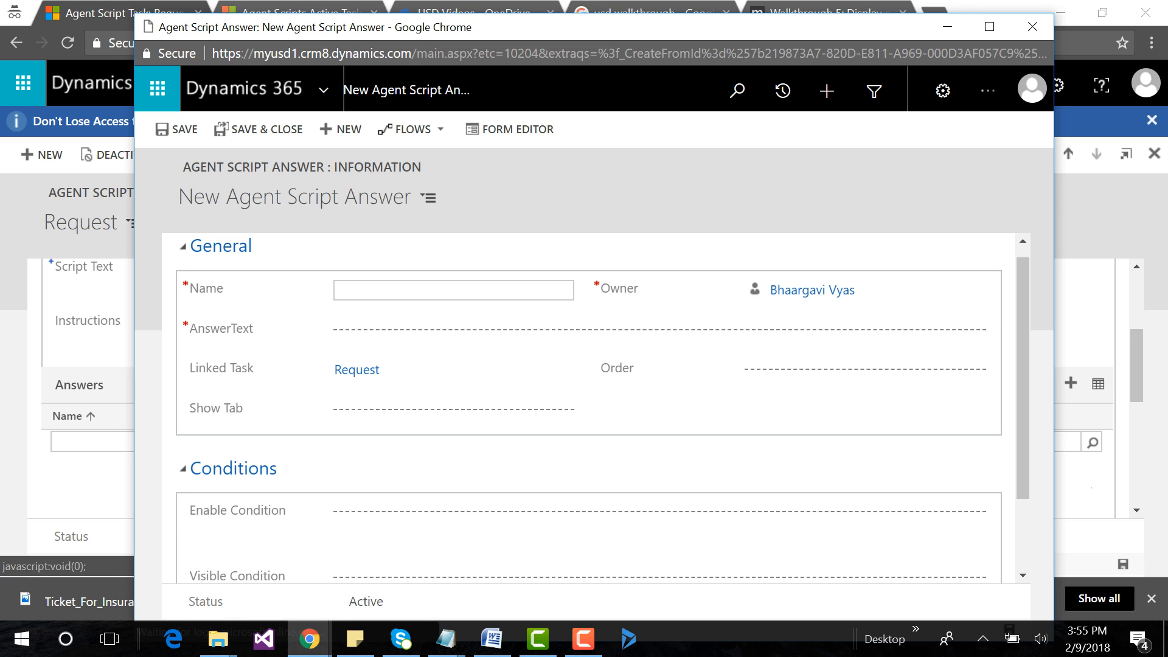
{"action": "type", "text": "Registration related"}
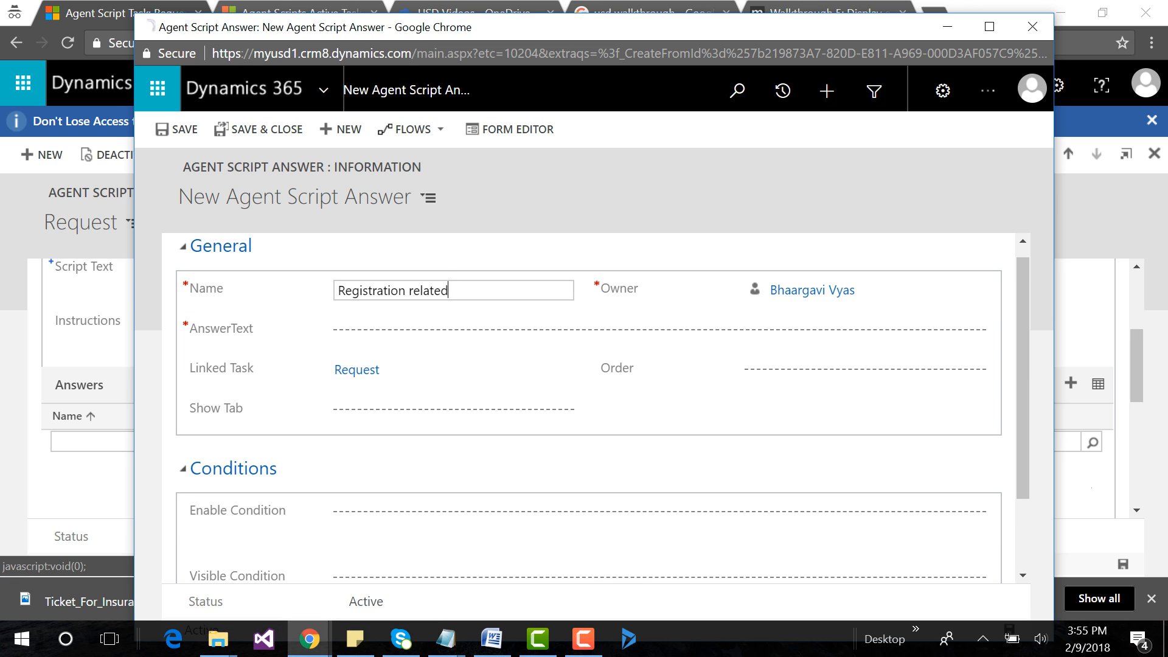
{"action": "left_click", "coordinate": [369, 332]}
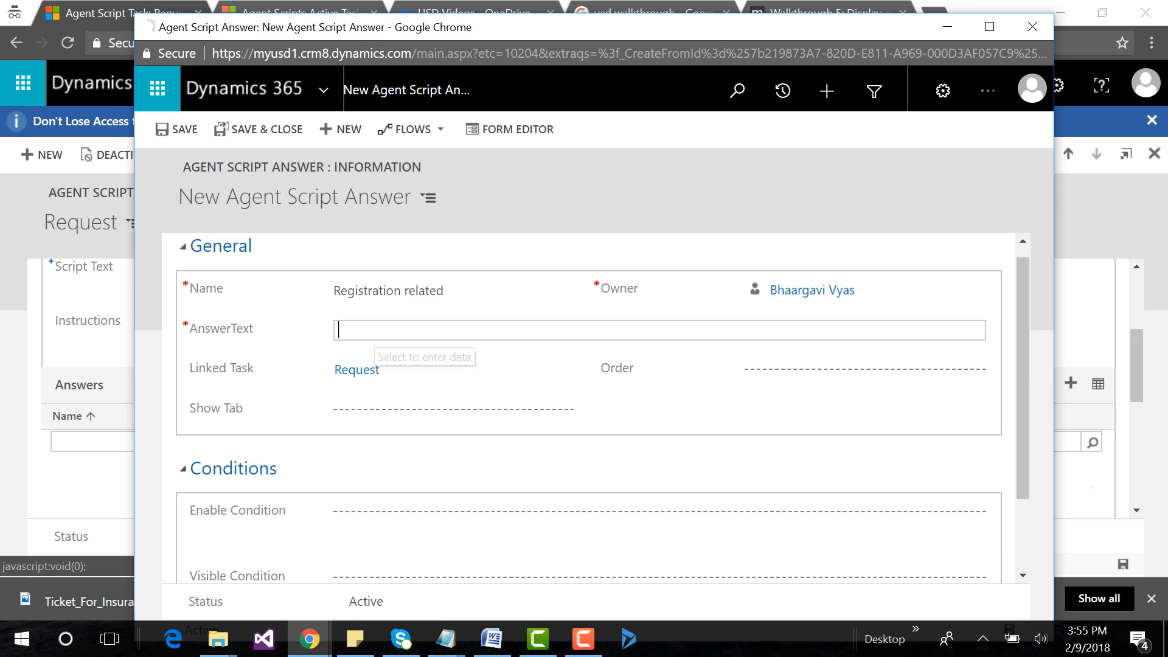
{"action": "type", "text": "Registration related"}
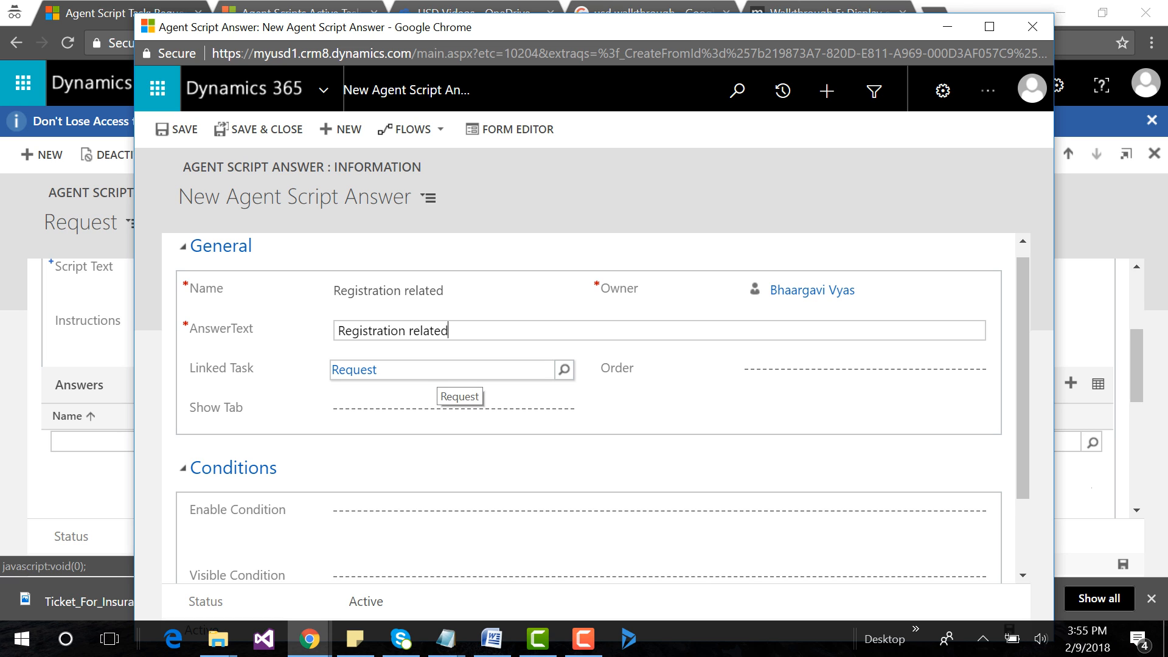
Review the Request task's entries in the Agent Script Examples notes and the Linked Task lookup of the new Registration related answer.
{"action": "left_click", "coordinate": [446, 639]}
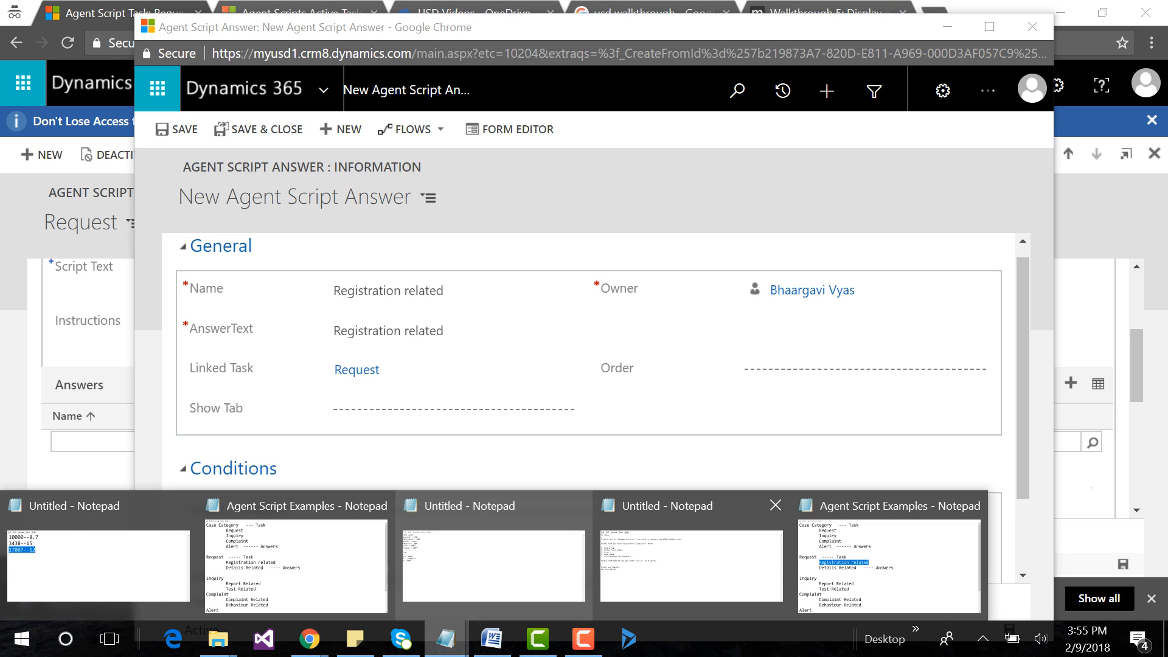
{"action": "left_click", "coordinate": [888, 566]}
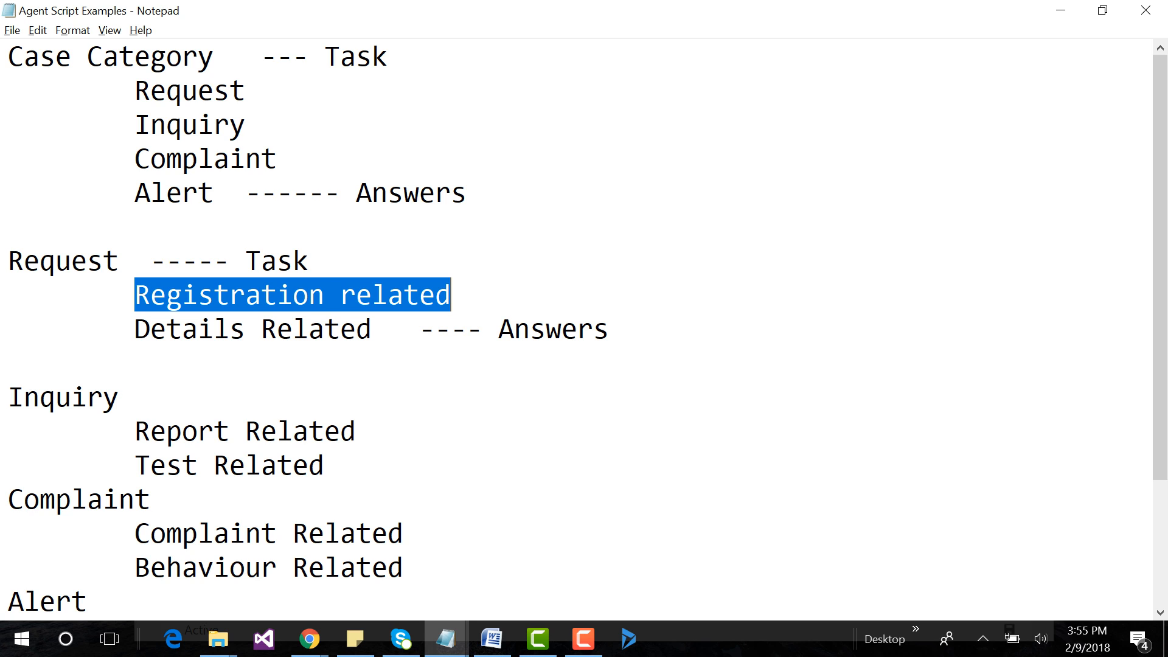
{"action": "key", "text": "alt+Tab"}
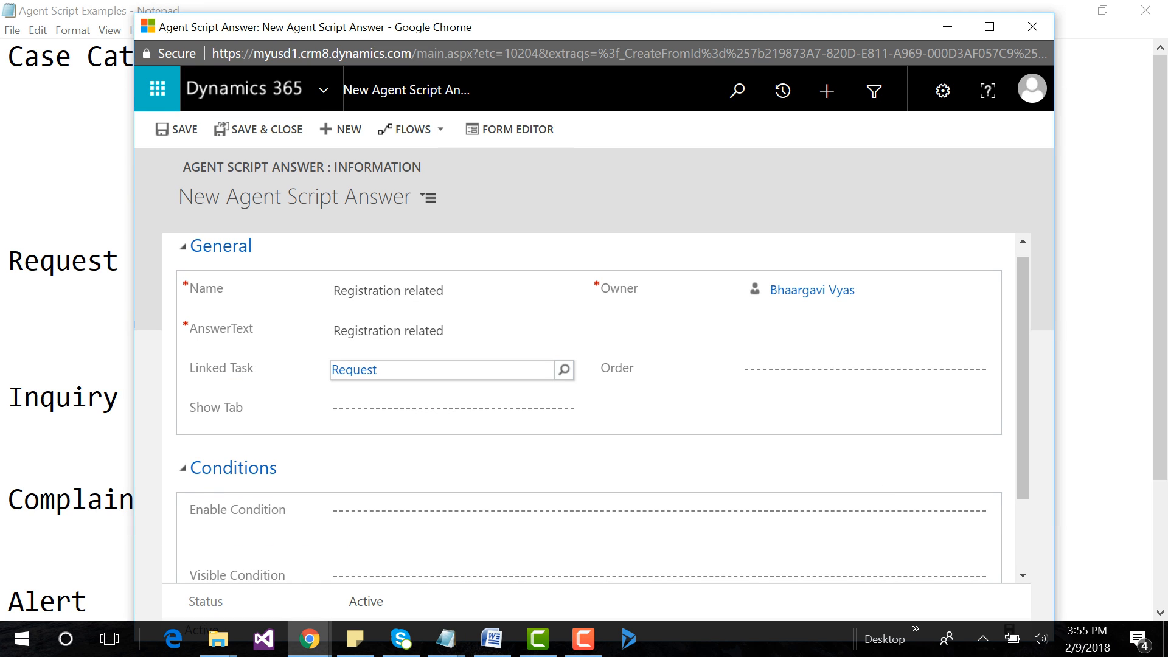
{"action": "left_click", "coordinate": [564, 370]}
{"action": "key", "text": "Down"}
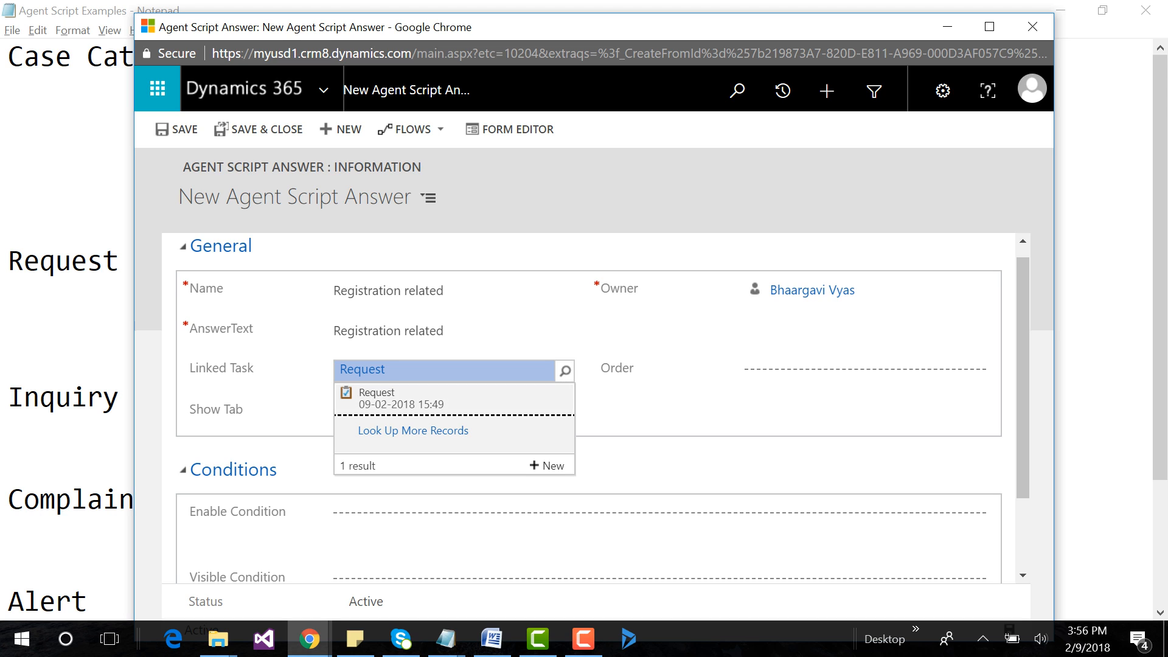
{"action": "left_click", "coordinate": [463, 252]}
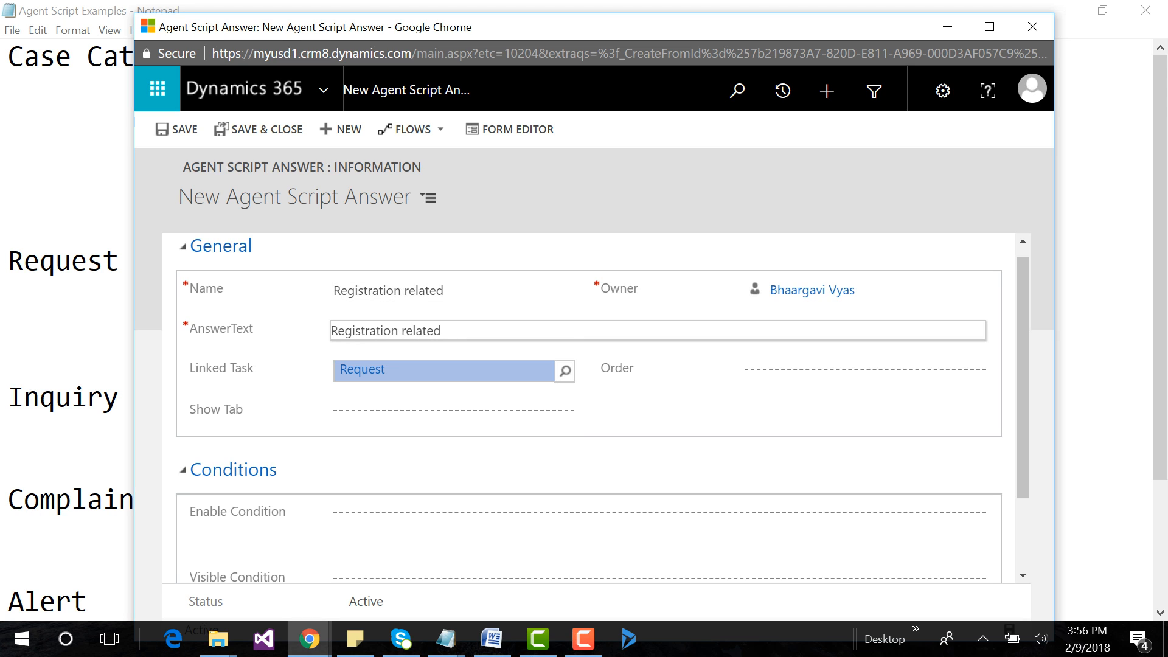
{"action": "left_click", "coordinate": [474, 331]}
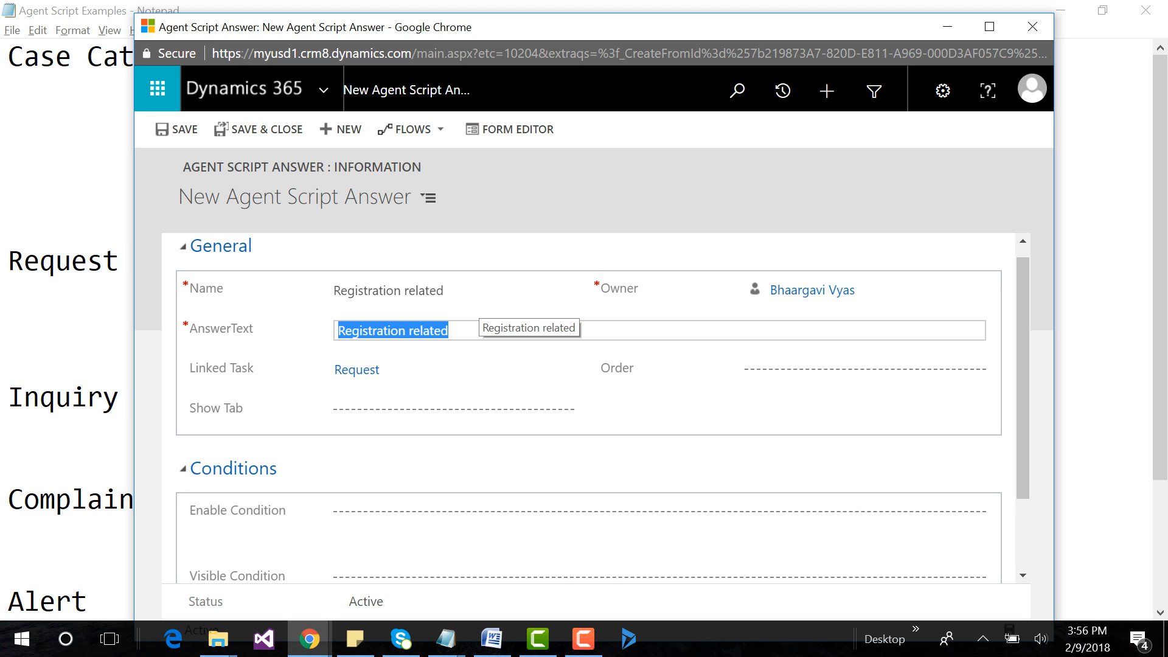
{"action": "key", "text": "Tab"}
{"action": "key", "text": "Tab"}
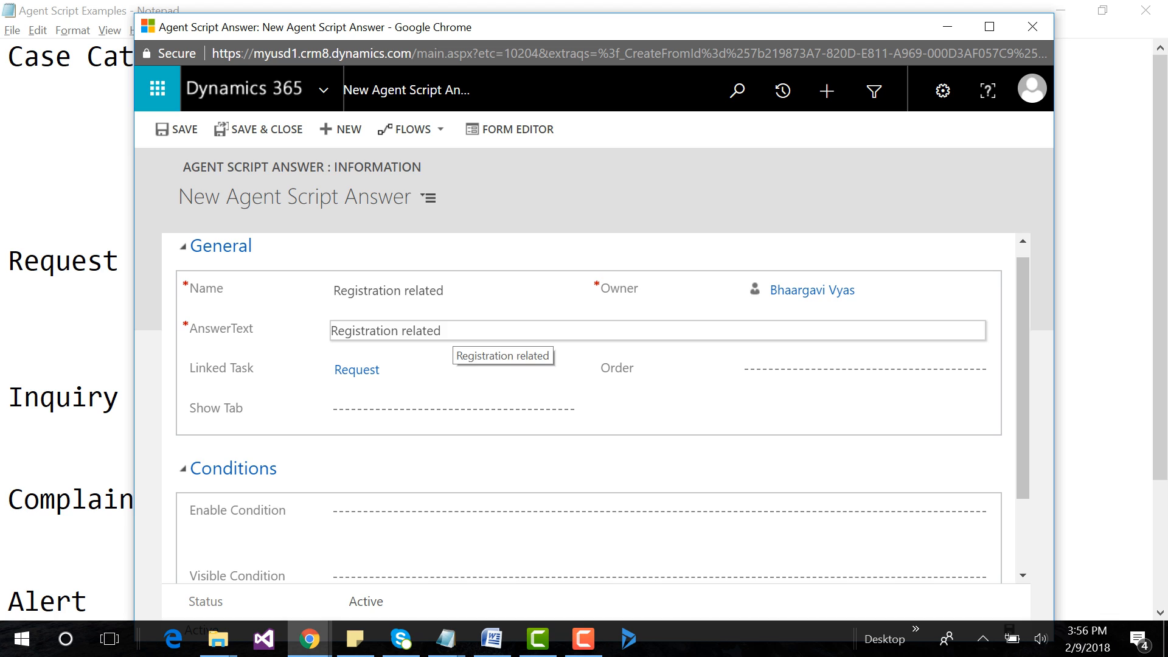
{"action": "left_click", "coordinate": [452, 331]}
{"action": "key", "text": "Tab"}
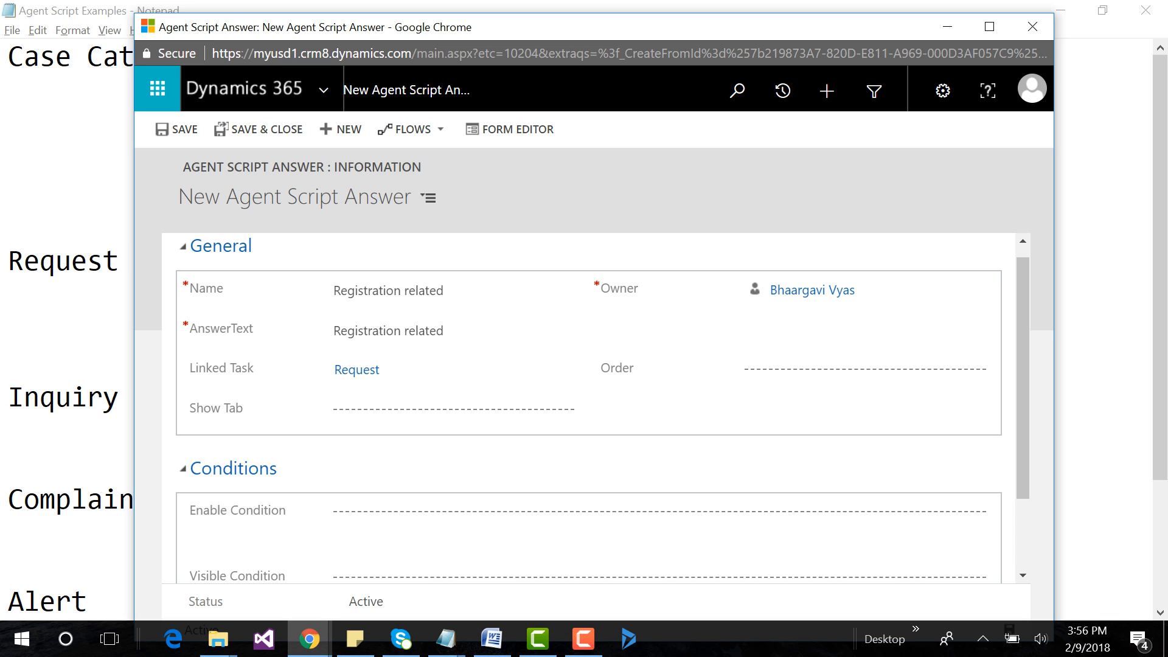
Clear the Linked Task of the new Registration related answer and save the answer.
{"action": "left_click", "coordinate": [565, 371]}
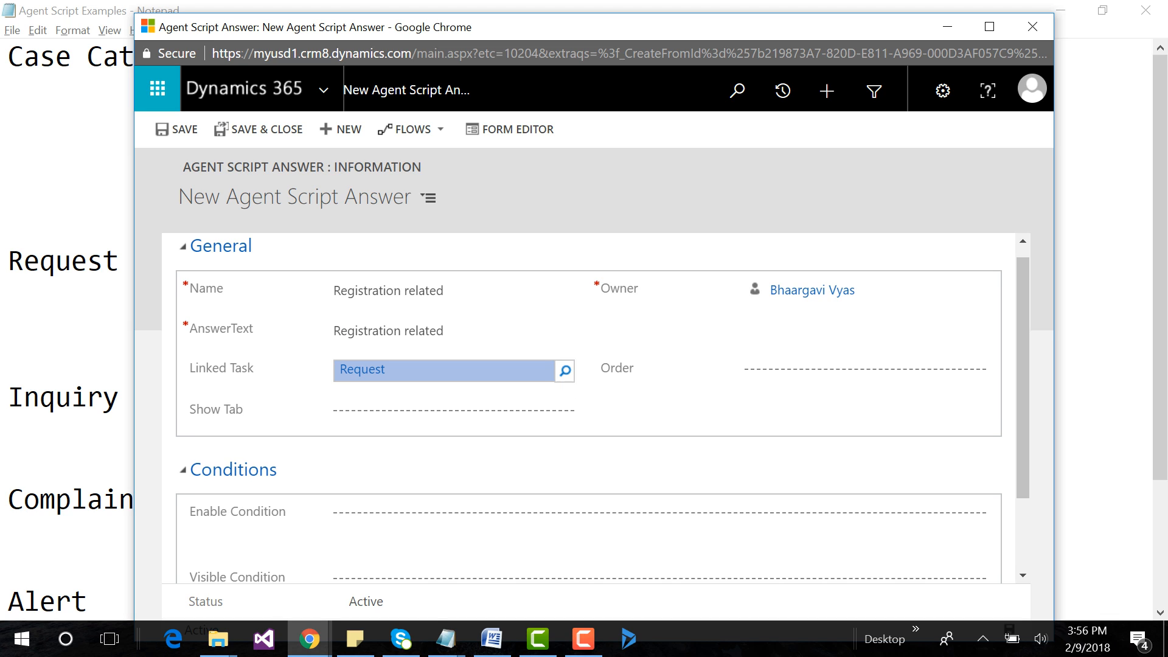
{"action": "left_click", "coordinate": [566, 370]}
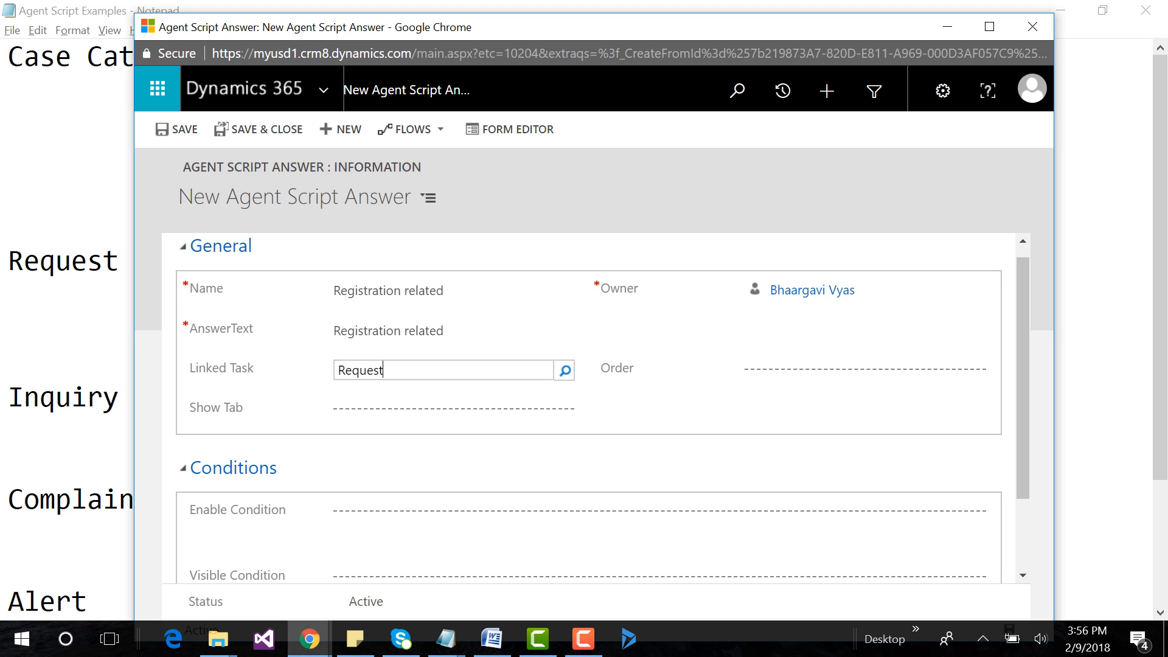
{"action": "key", "text": "BackSpace"}
{"action": "key", "text": "BackSpace"}
{"action": "key", "text": "BackSpace"}
{"action": "key", "text": "BackSpace"}
{"action": "key", "text": "BackSpace"}
{"action": "key", "text": "BackSpace"}
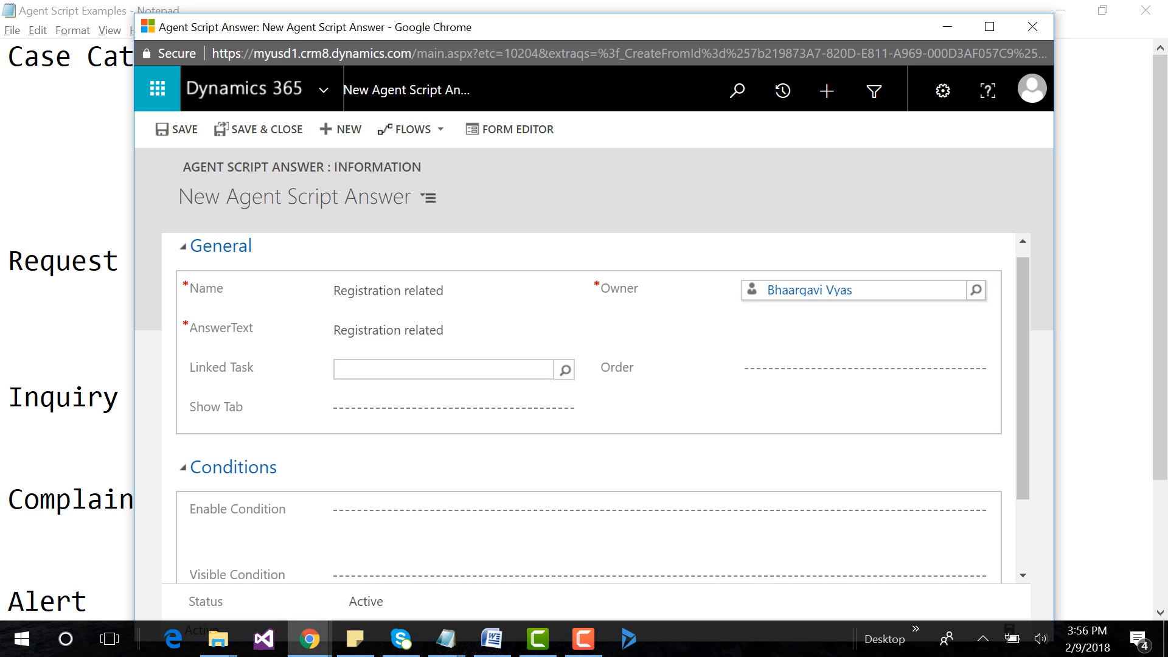
{"action": "left_click", "coordinate": [177, 129]}
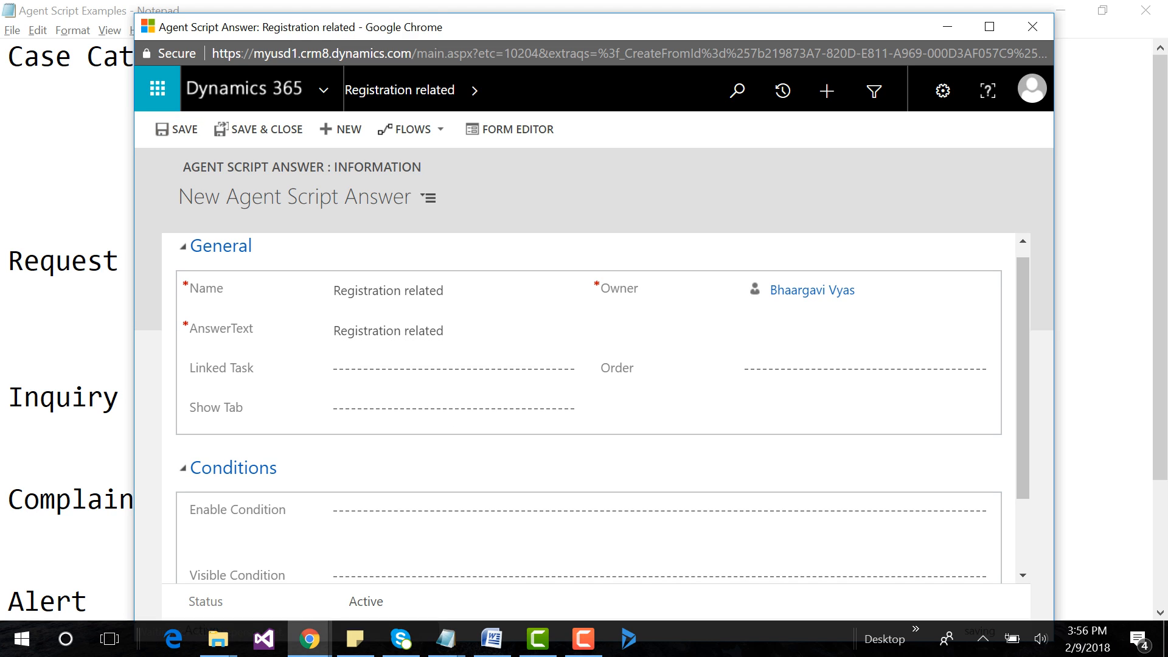
Create and save another agent script answer with Name and AnswerText set to "Details Related", copied from the Agent Script Examples notes.
{"action": "left_click", "coordinate": [176, 129]}
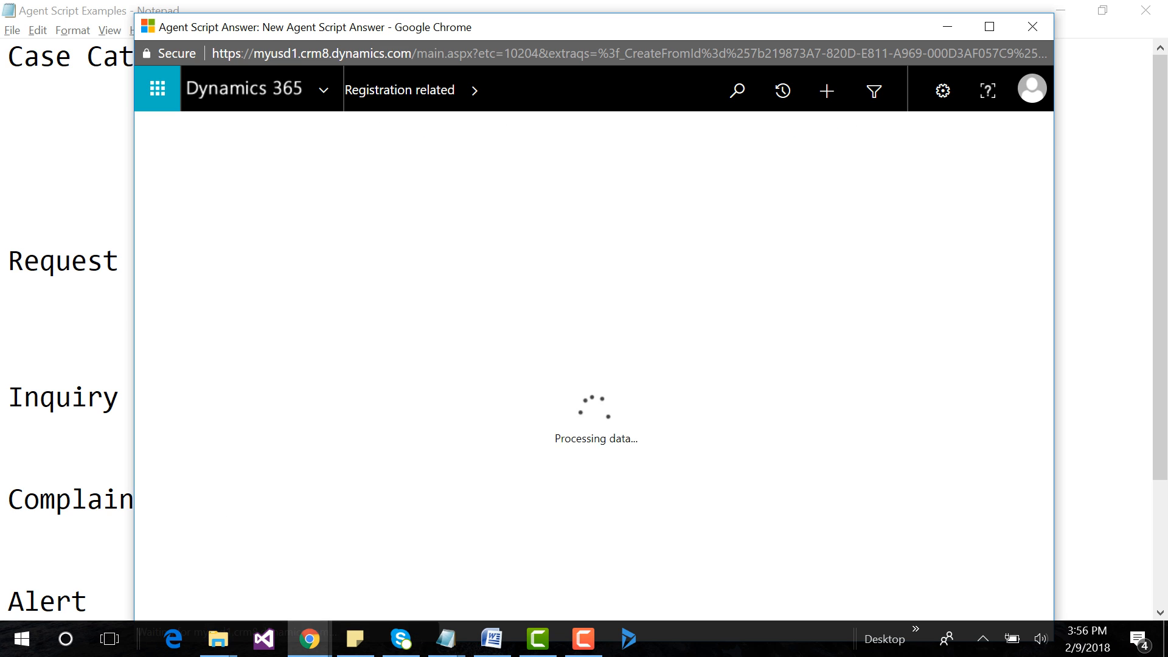
{"action": "left_click", "coordinate": [446, 639]}
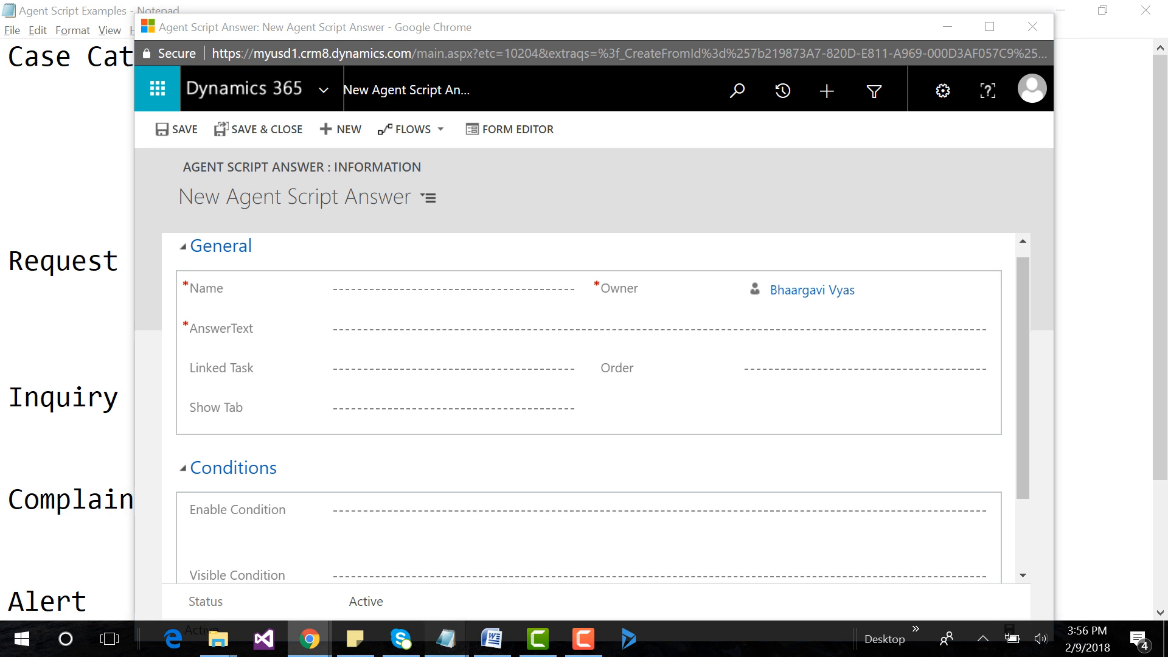
{"action": "left_click", "coordinate": [888, 566]}
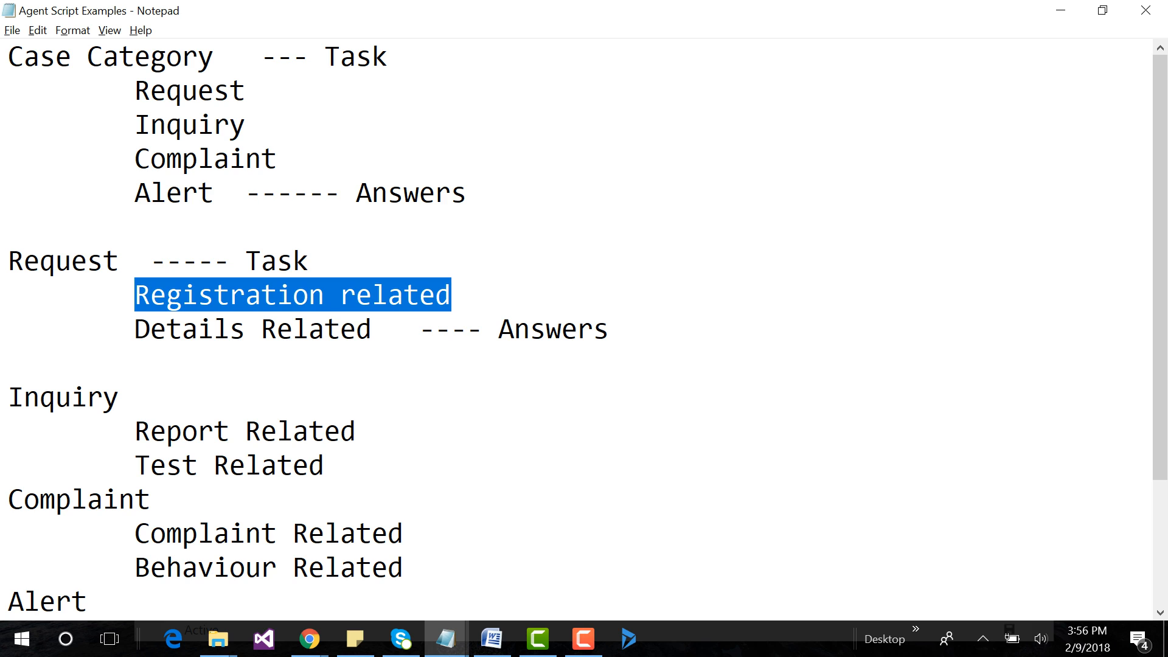
{"action": "left_click_drag", "start_coordinate": [134, 329], "coordinate": [372, 329]}
{"action": "key", "text": "ctrl+c"}
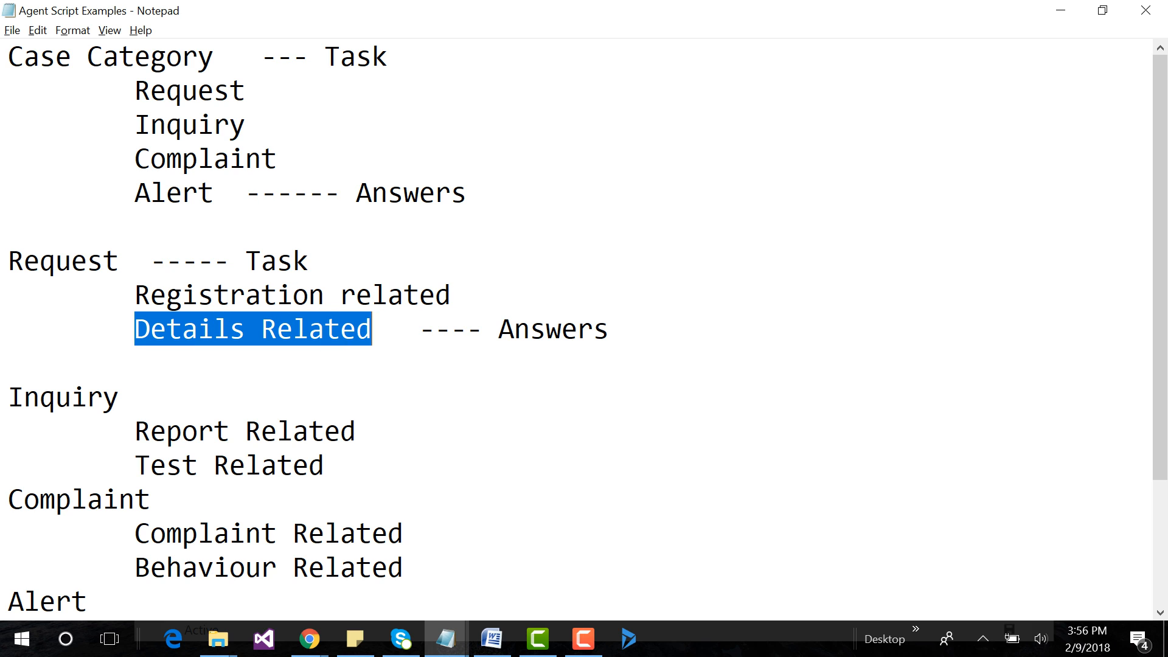
{"action": "key", "text": "alt+Tab"}
{"action": "left_click", "coordinate": [450, 290]}
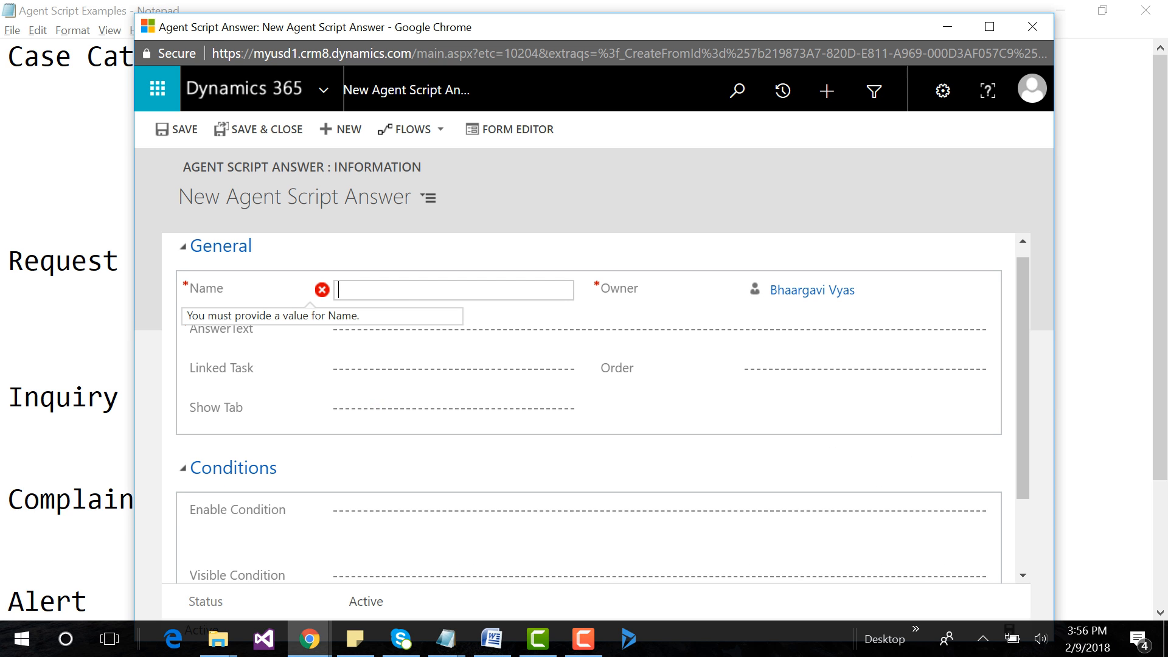
{"action": "key", "text": "ctrl+v"}
{"action": "left_click", "coordinate": [450, 331]}
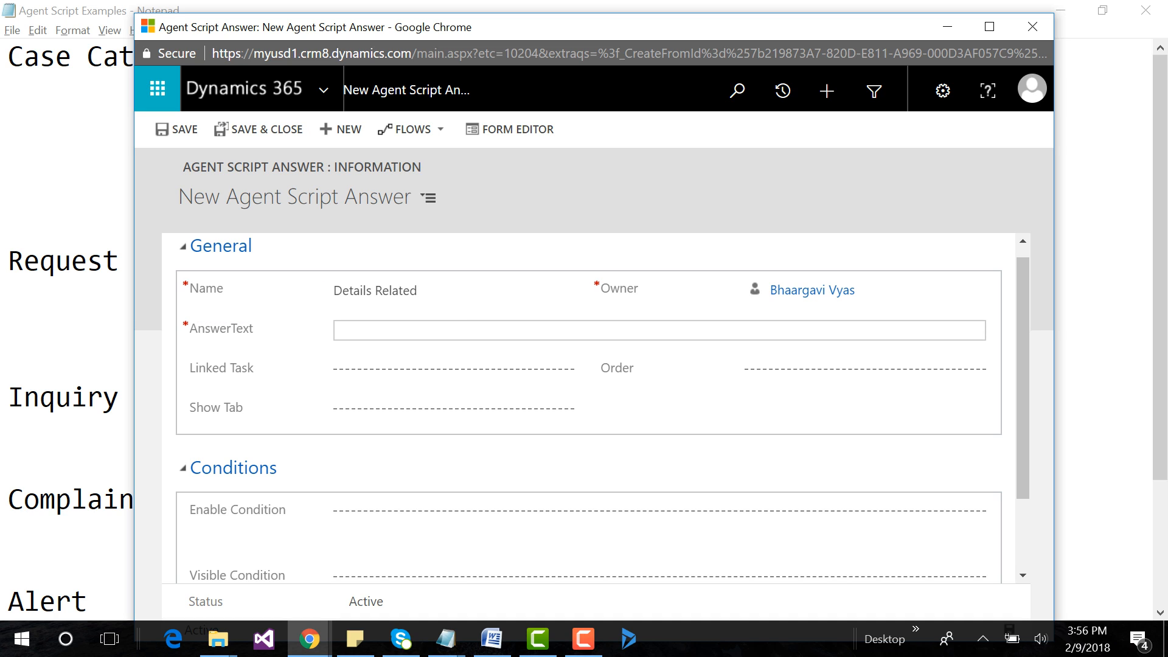
{"action": "key", "text": "ctrl+v"}
{"action": "key", "text": "ctrl+s"}
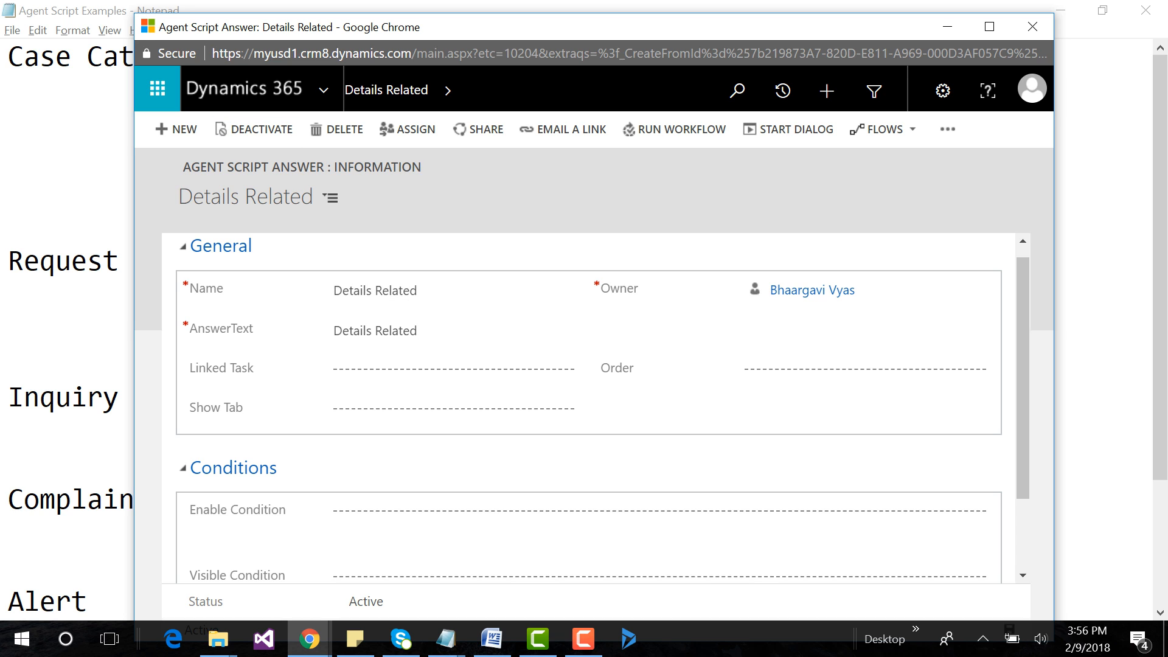
Create and save a new agent script answer with Name and AnswerText set to "Report Related", copied from the Agent Script Examples notes.
{"action": "left_click", "coordinate": [177, 129]}
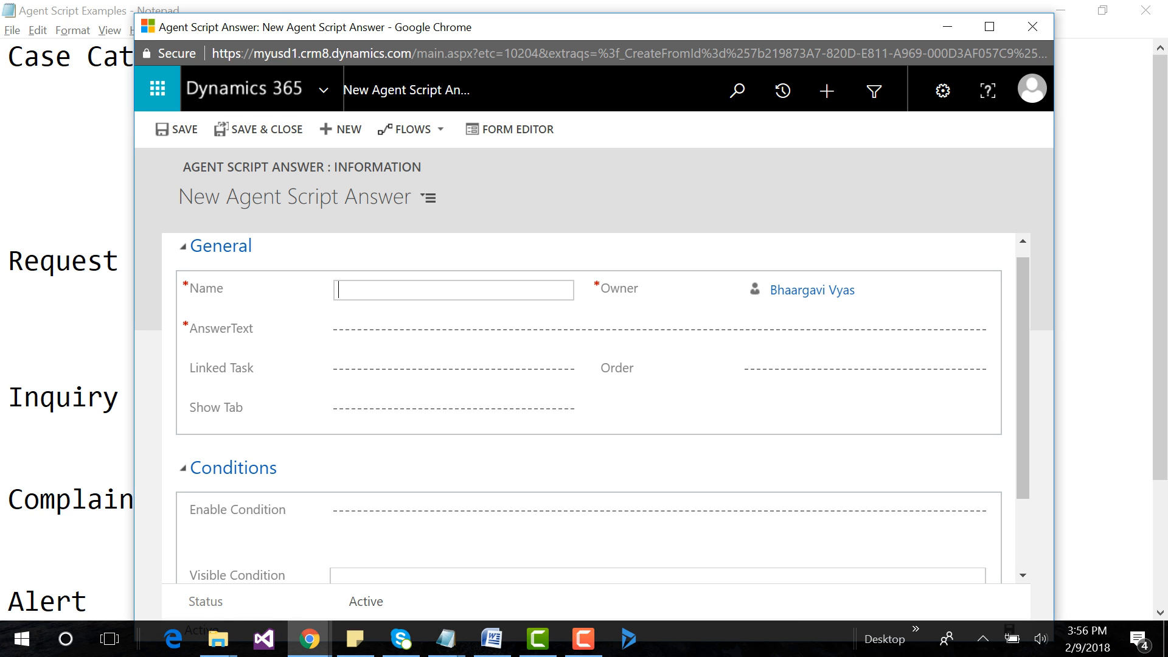
{"action": "mouse_move", "coordinate": [446, 639]}
{"action": "left_click", "coordinate": [892, 553]}
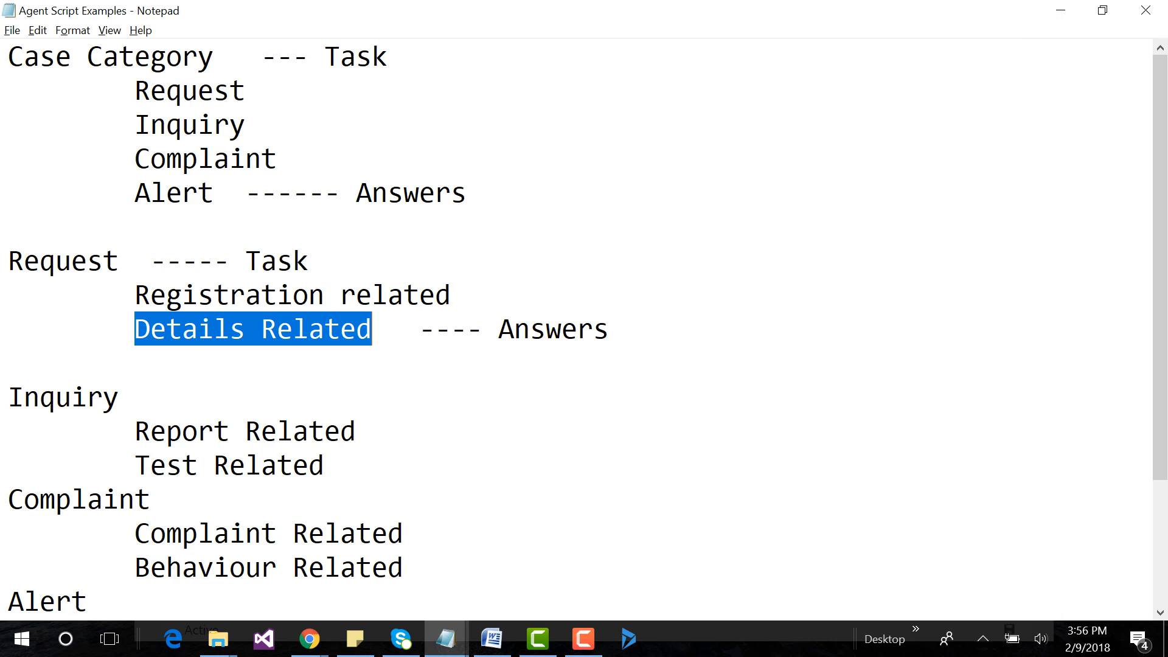
{"action": "left_click_drag", "start_coordinate": [135, 431], "coordinate": [356, 431]}
{"action": "key", "text": "ctrl+c"}
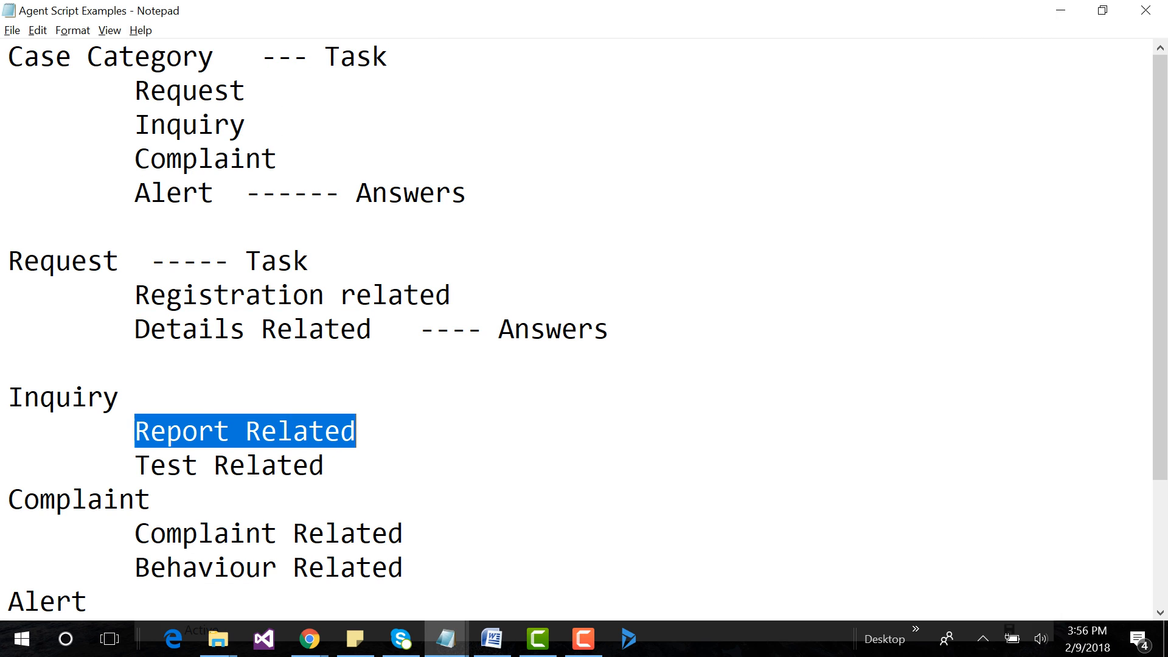
{"action": "key", "text": "alt+Tab"}
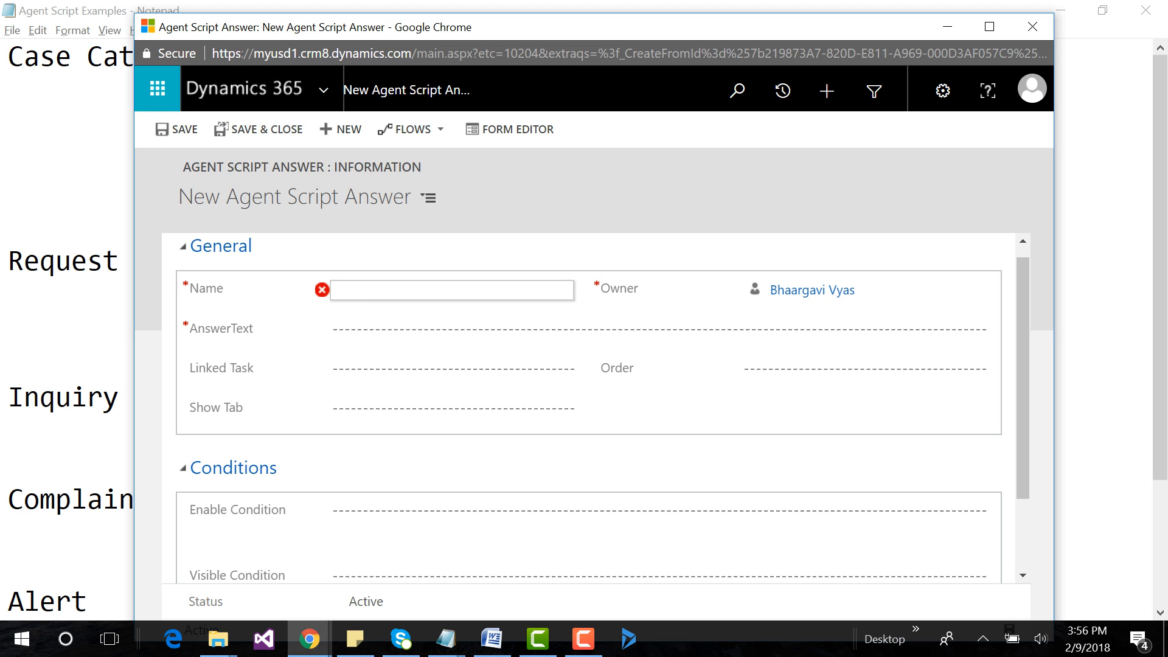
{"action": "left_click", "coordinate": [453, 290]}
{"action": "key", "text": "ctrl+v"}
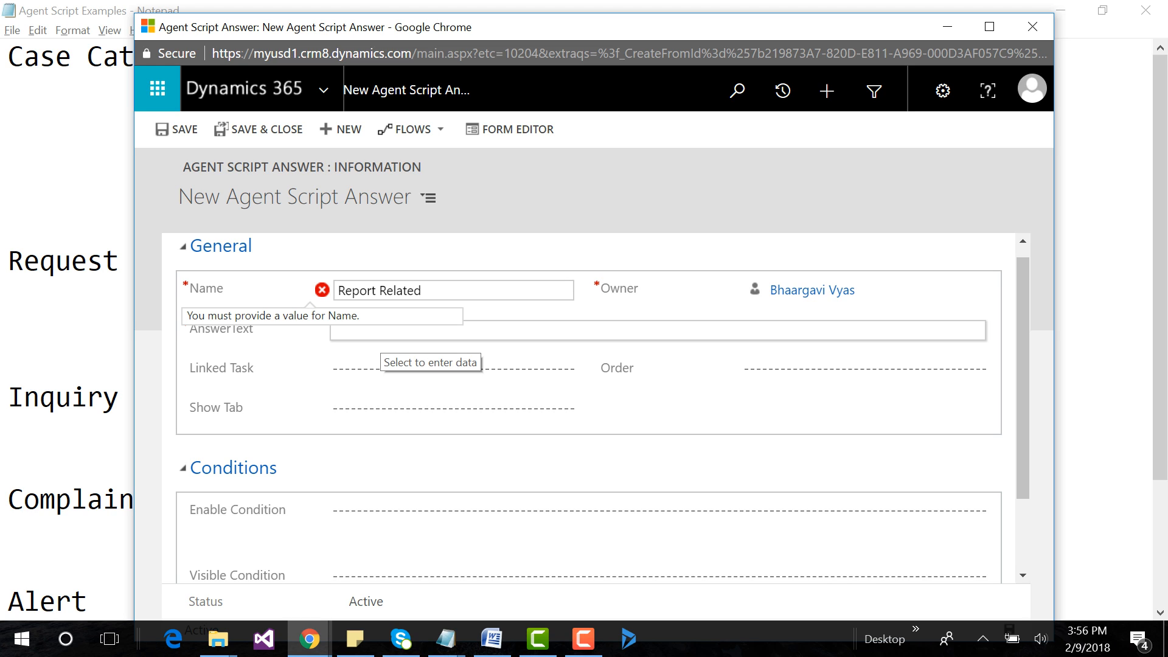
{"action": "left_click", "coordinate": [376, 332]}
{"action": "key", "text": "ctrl+v"}
{"action": "key", "text": "Tab"}
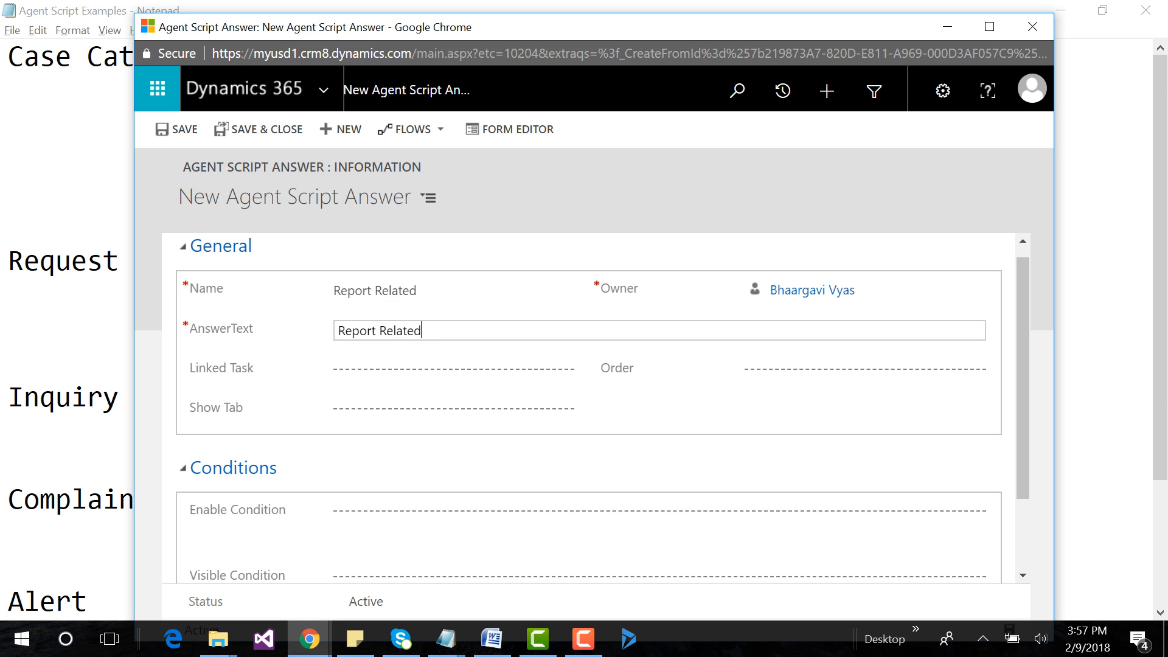
{"action": "key", "text": "ctrl+s"}
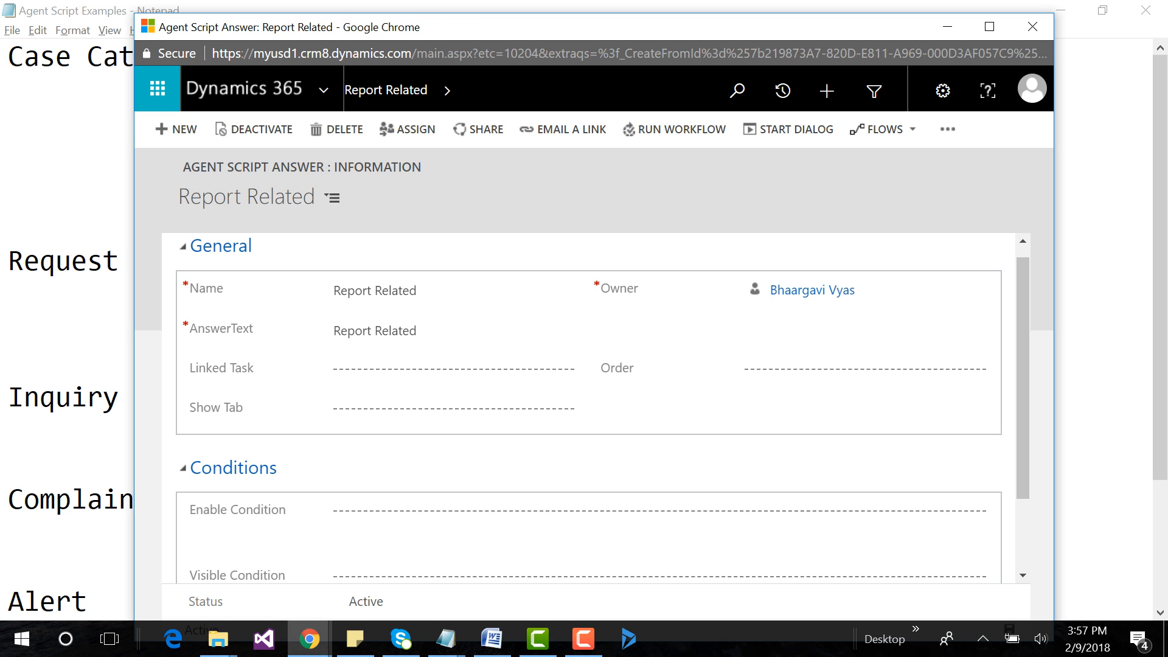
Copy "Test Related" from the Agent Script Examples notes and save a new answer using it as Name and AnswerText.
{"action": "key", "text": "alt+Tab"}
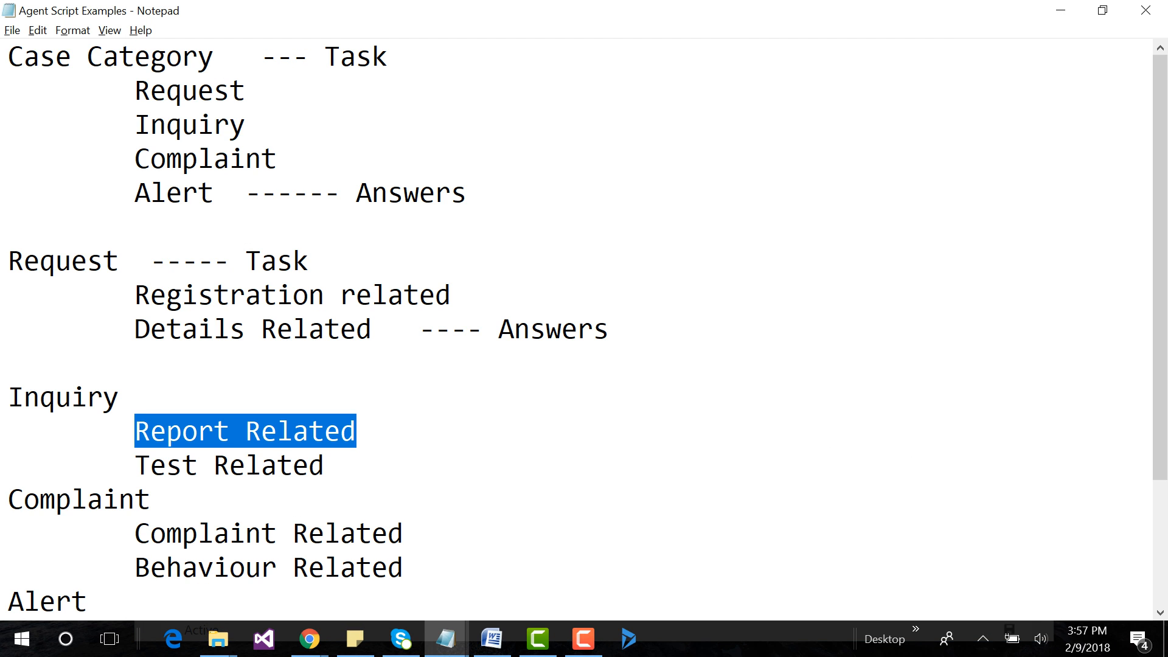
{"action": "left_click_drag", "start_coordinate": [135, 465], "coordinate": [325, 466]}
{"action": "key", "text": "ctrl+c"}
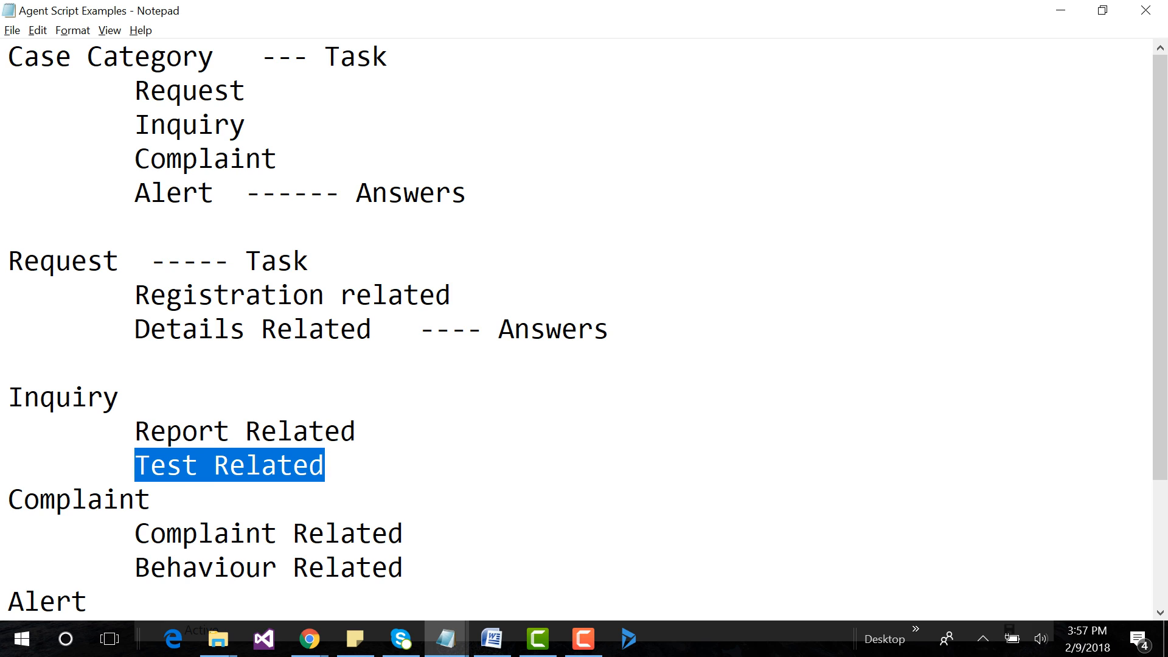
{"action": "key", "text": "alt+Tab"}
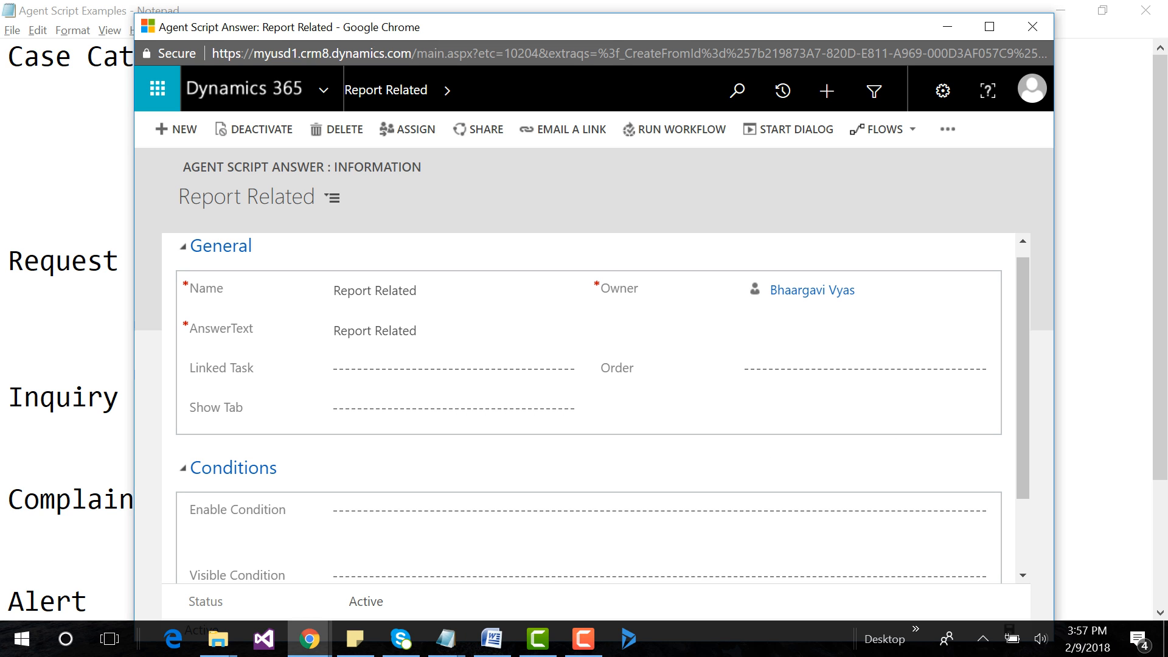
{"action": "left_click", "coordinate": [177, 129]}
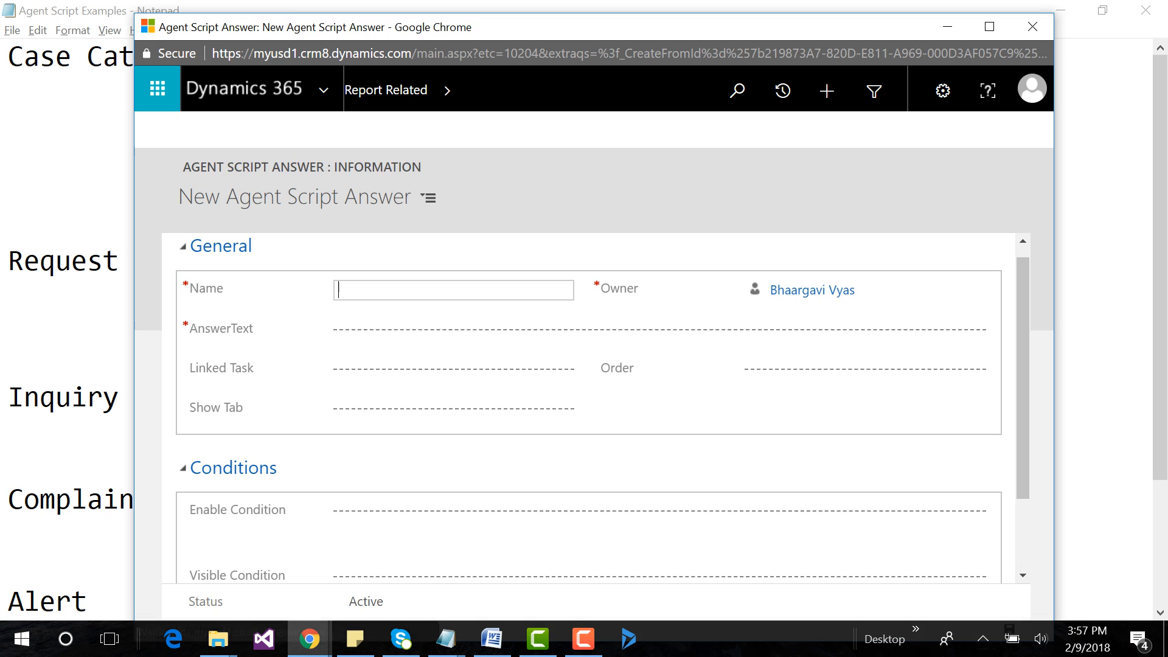
{"action": "key", "text": "ctrl+v"}
{"action": "key", "text": "Tab"}
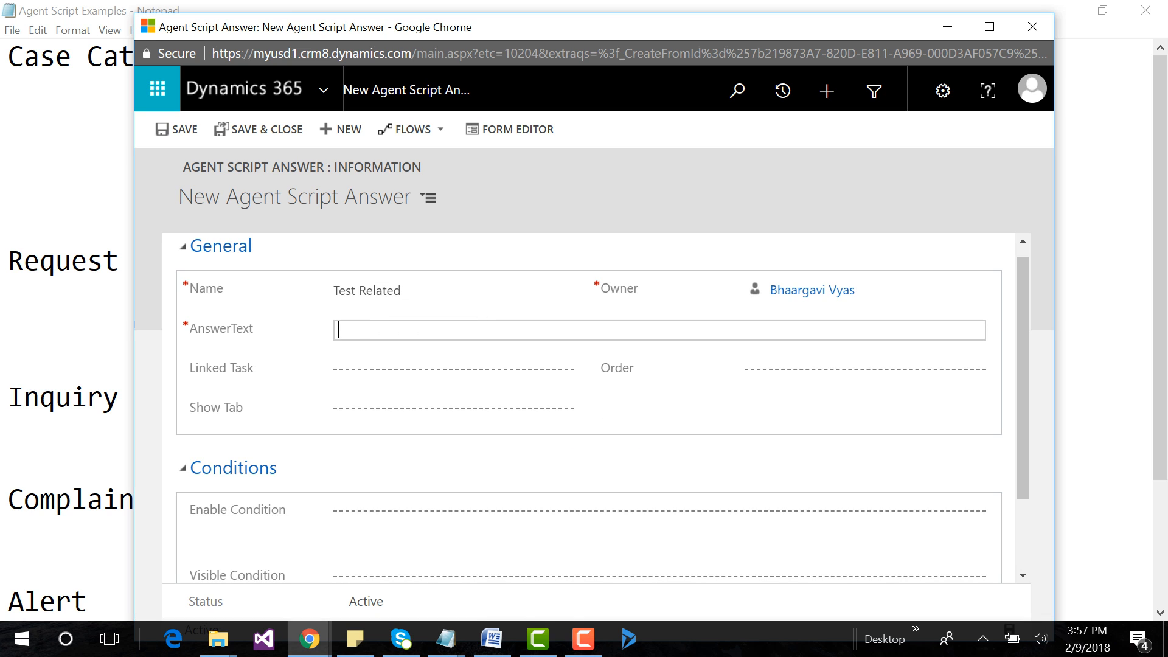
{"action": "key", "text": "ctrl+v"}
{"action": "key", "text": "ctrl+s"}
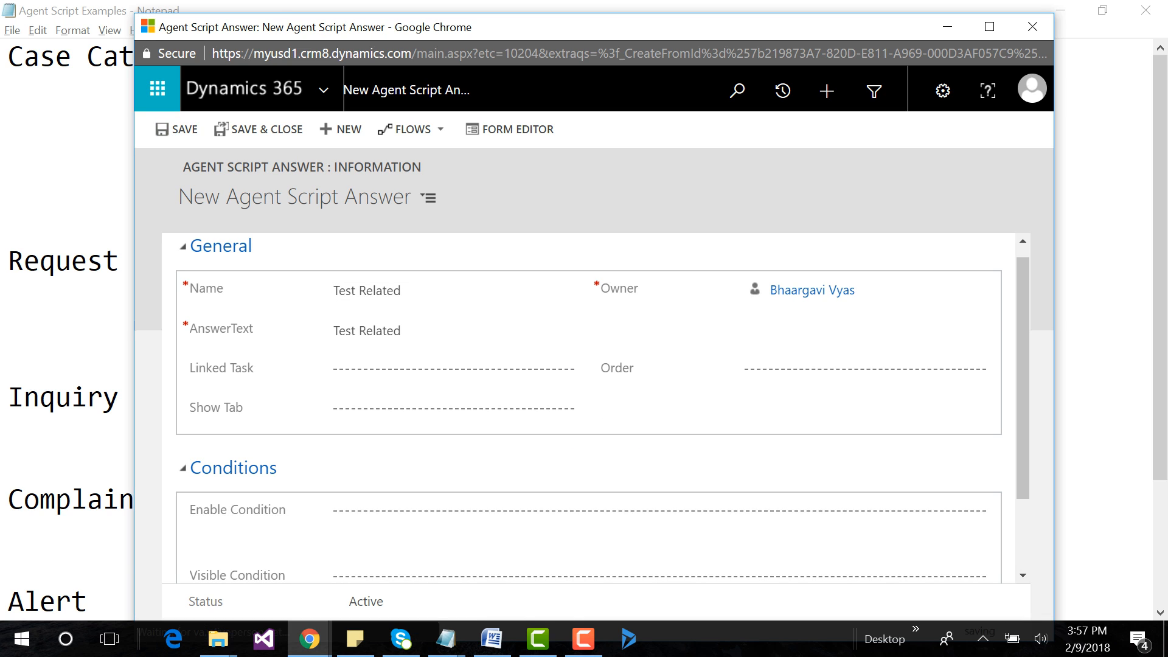
Copy "Complaint Related" from the Agent Script Examples notes and save a new agent script answer using it as Name and AnswerText.
{"action": "scroll", "coordinate": [67, 328], "scroll_direction": "down", "scroll_amount": 2}
{"action": "left_click", "coordinate": [49, 398]}
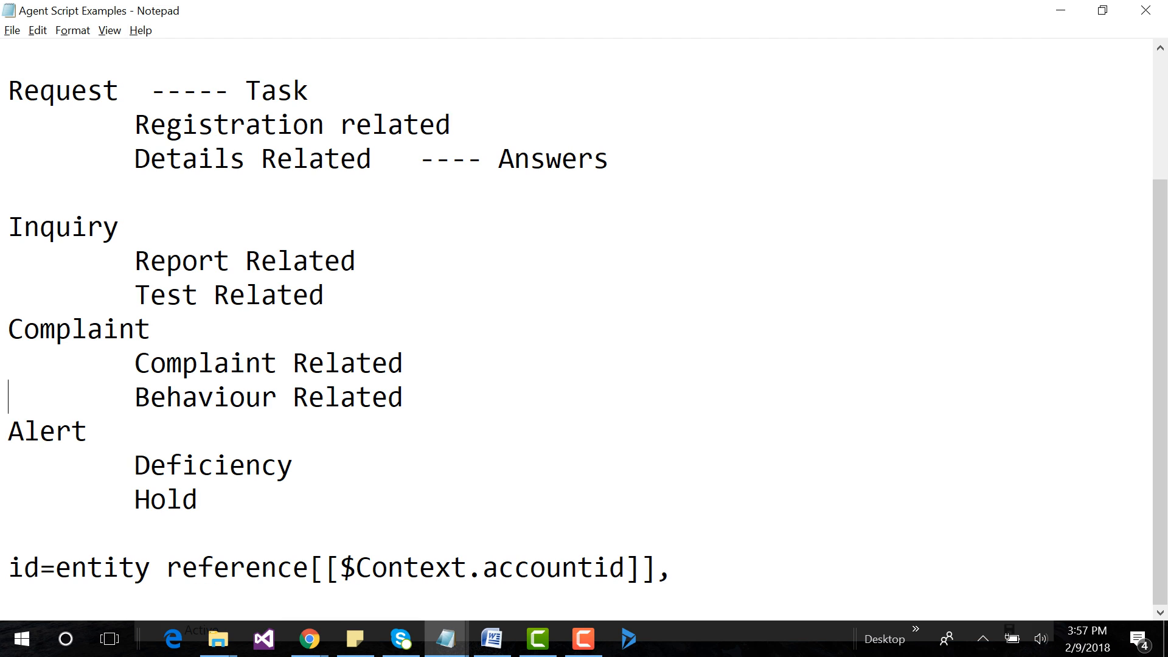
{"action": "left_click_drag", "start_coordinate": [134, 364], "coordinate": [404, 364]}
{"action": "key", "text": "ctrl+c"}
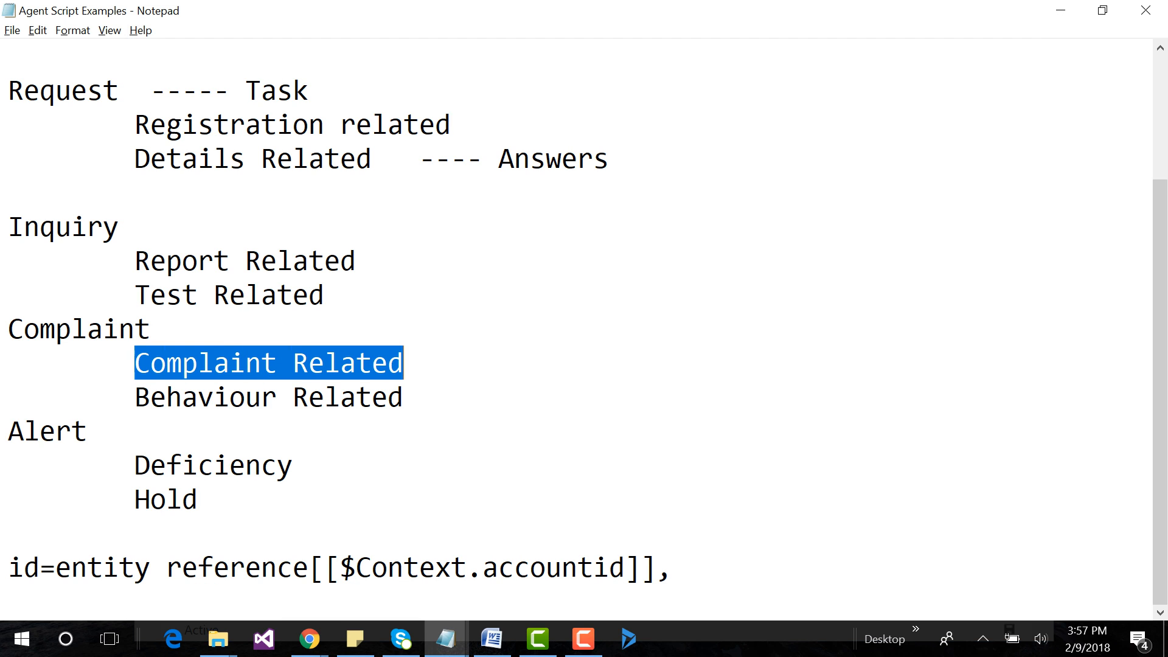
{"action": "key", "text": "alt+Tab"}
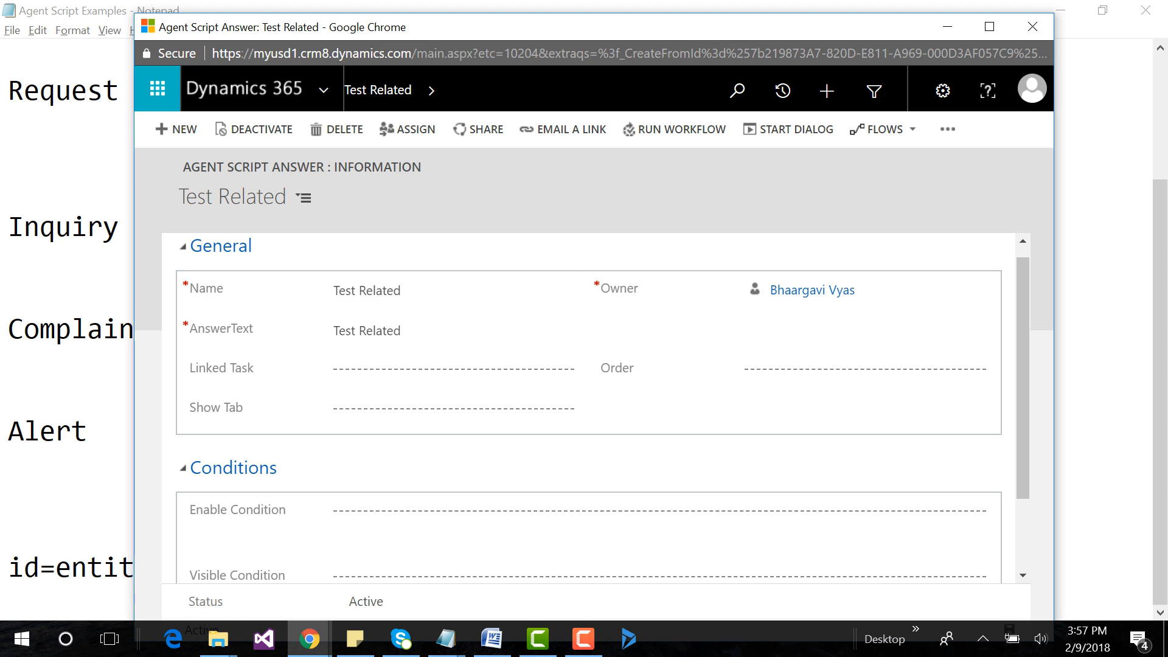
{"action": "left_click", "coordinate": [177, 129]}
{"action": "key", "text": "ctrl+v"}
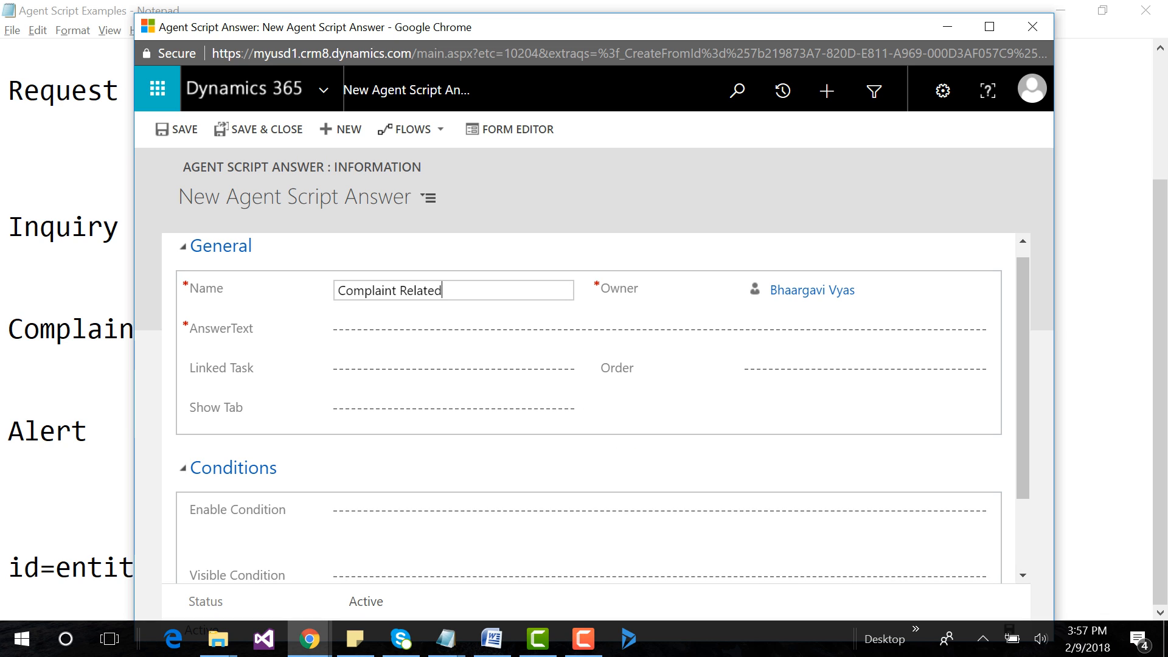
{"action": "key", "text": "Tab"}
{"action": "key", "text": "ctrl+v"}
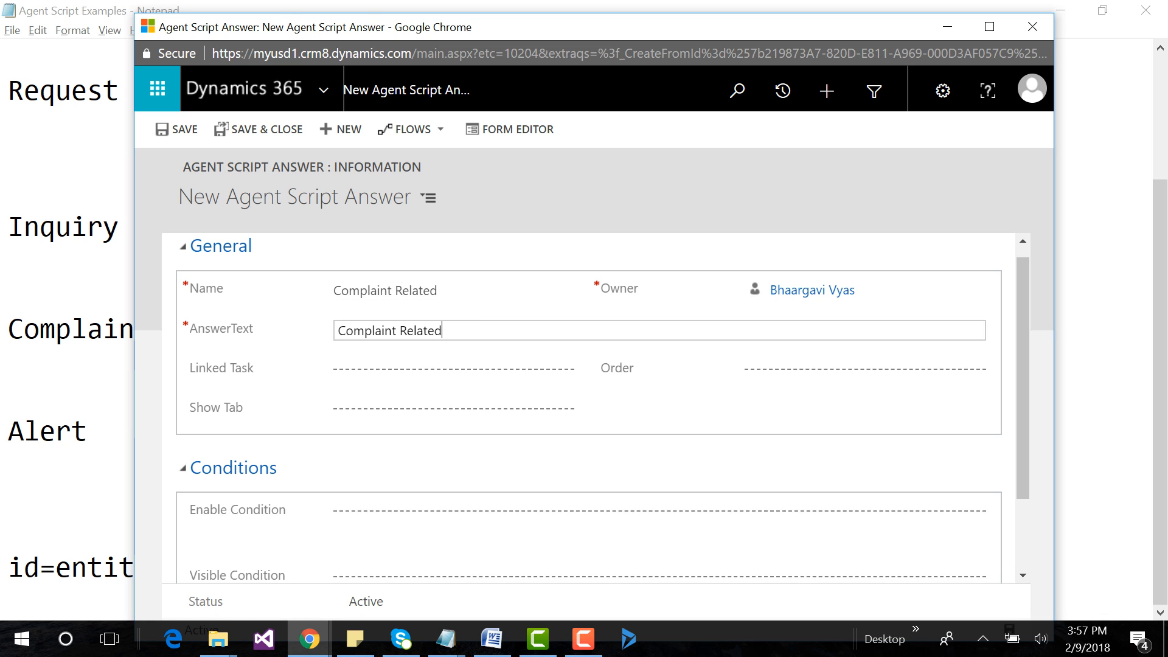
{"action": "key", "text": "ctrl+s"}
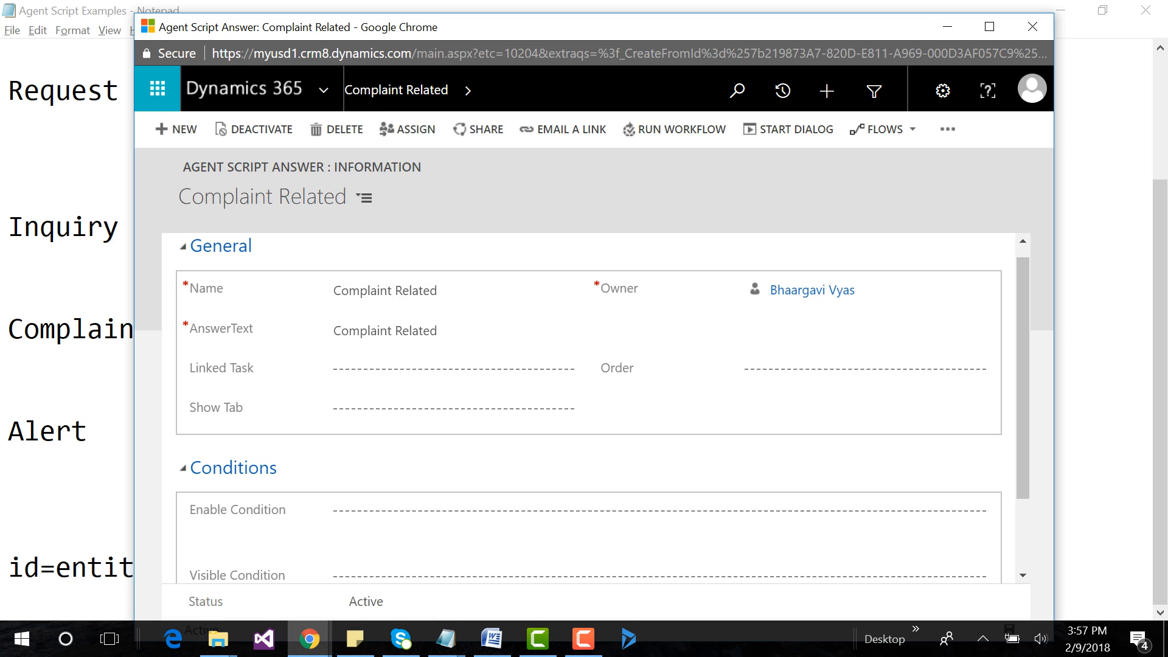
Create and save a new agent script answer with Name and AnswerText set to "Behaviour Related", copied from the Agent Script Examples notes.
{"action": "key", "text": "alt+Tab"}
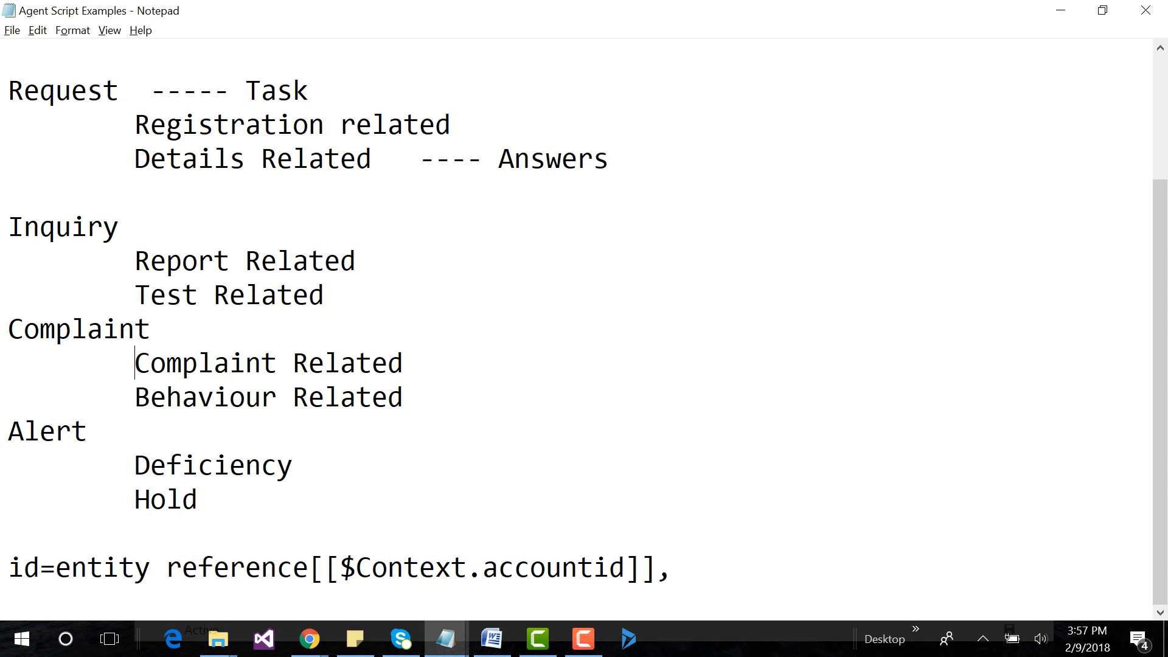
{"action": "left_click_drag", "start_coordinate": [134, 397], "coordinate": [403, 397]}
{"action": "key", "text": "ctrl+c"}
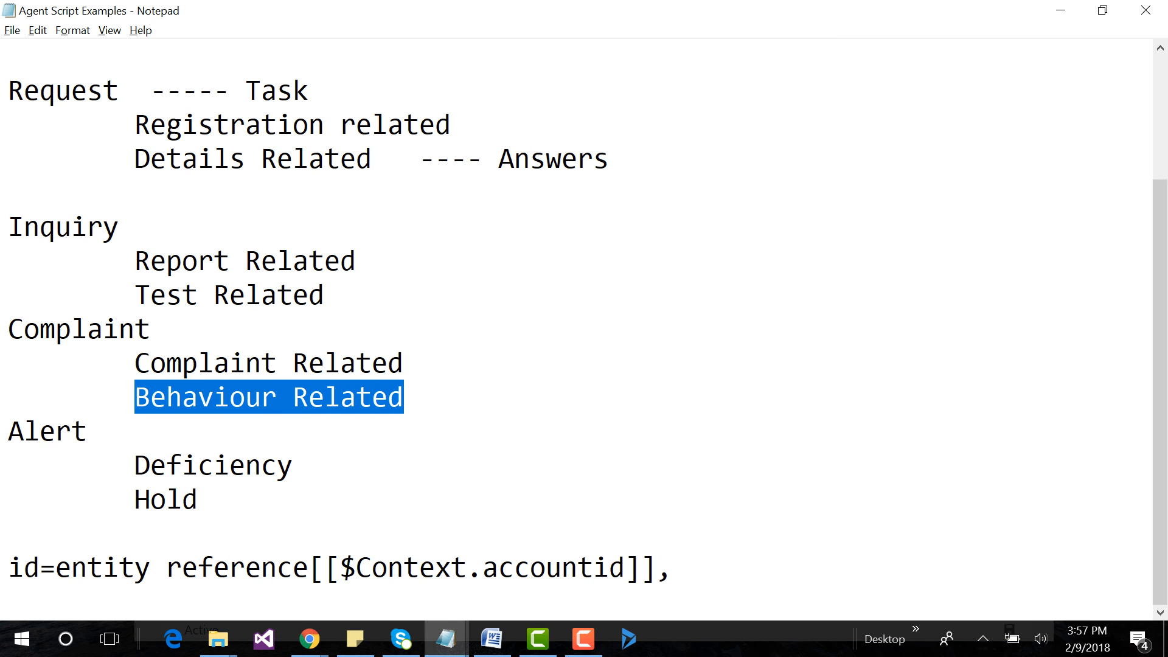
{"action": "key", "text": "alt+Tab"}
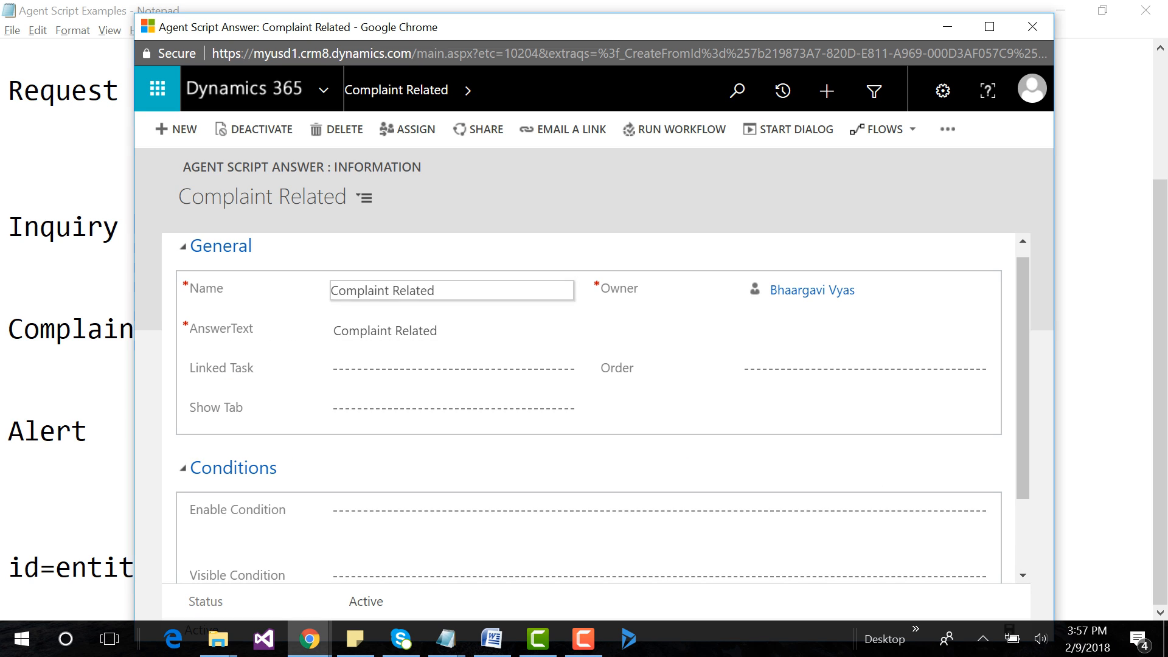
{"action": "left_click", "coordinate": [177, 129]}
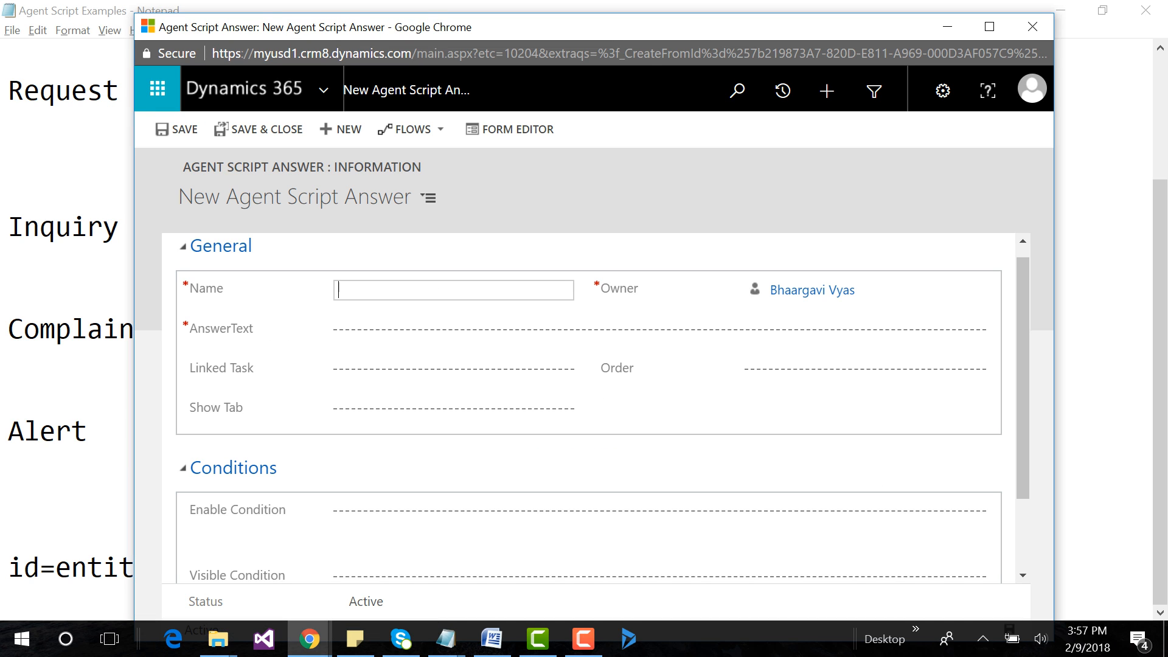
{"action": "key", "text": "ctrl+v"}
{"action": "key", "text": "Tab"}
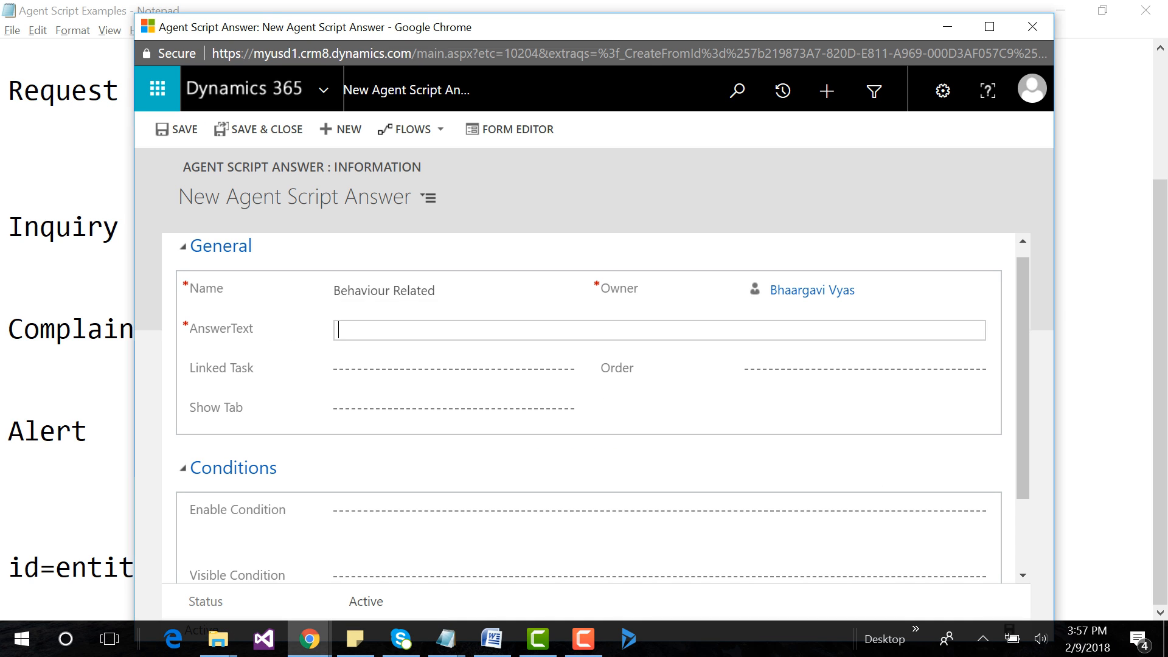
{"action": "key", "text": "ctrl+v"}
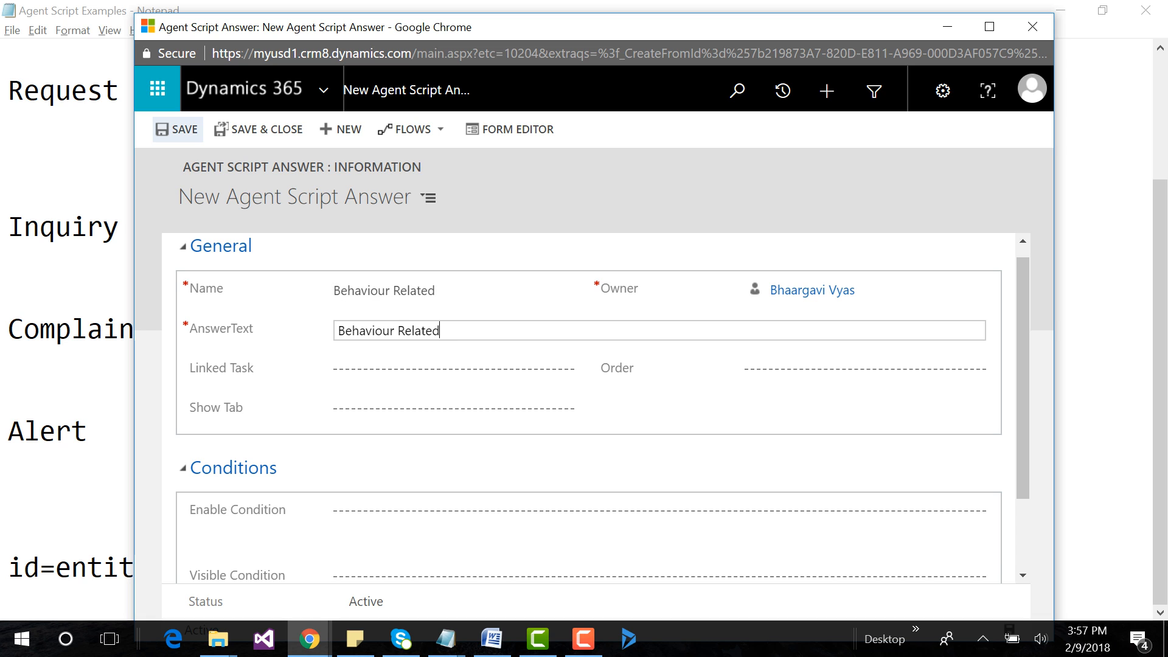
{"action": "left_click", "coordinate": [177, 130]}
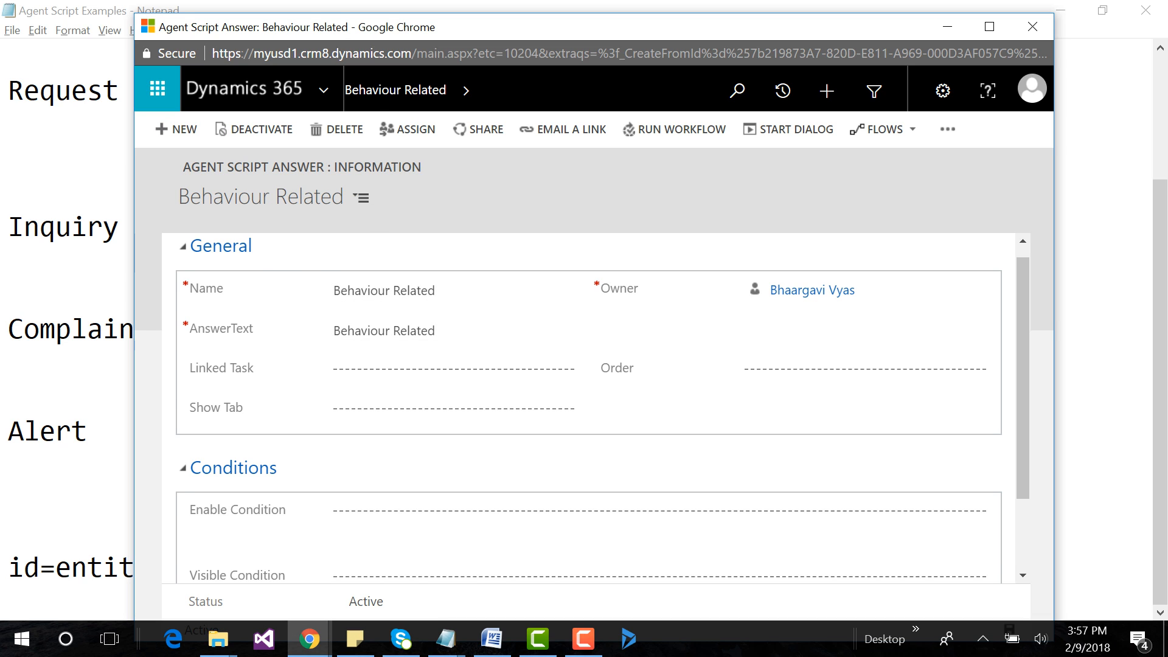
Copy "Deficiency" from the notes and save it as the Name and AnswerText of a new agent script answer.
{"action": "left_click", "coordinate": [127, 466]}
{"action": "left_click_drag", "start_coordinate": [134, 466], "coordinate": [292, 466]}
{"action": "key", "text": "ctrl+c"}
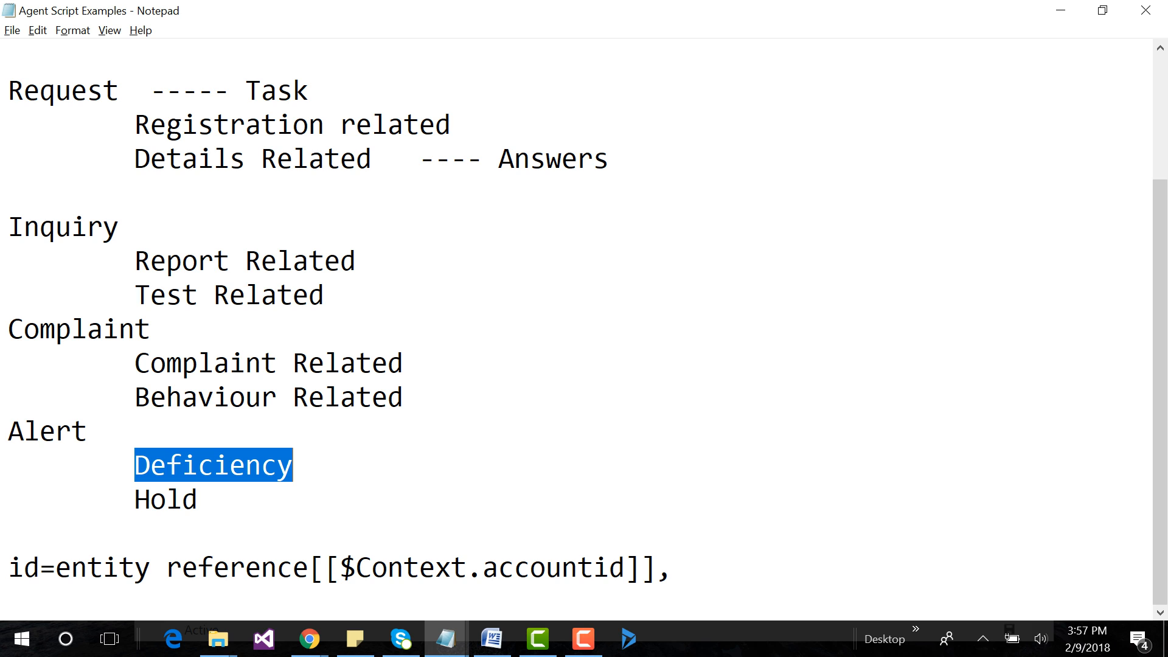
{"action": "key", "text": "alt+Tab"}
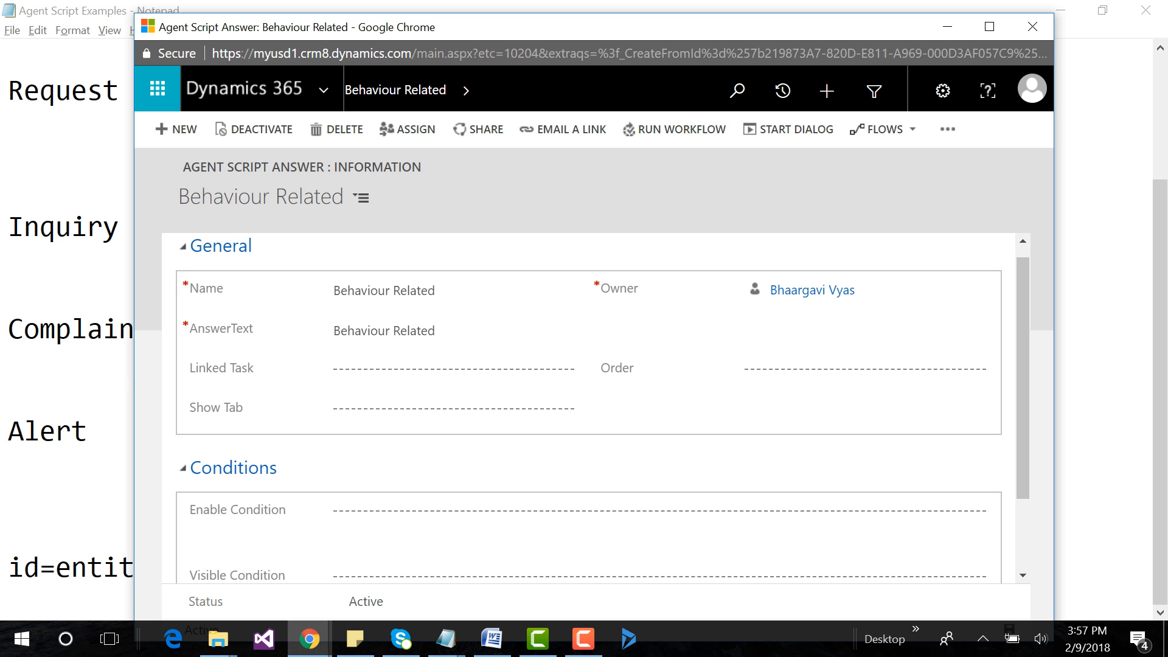
{"action": "left_click", "coordinate": [177, 129]}
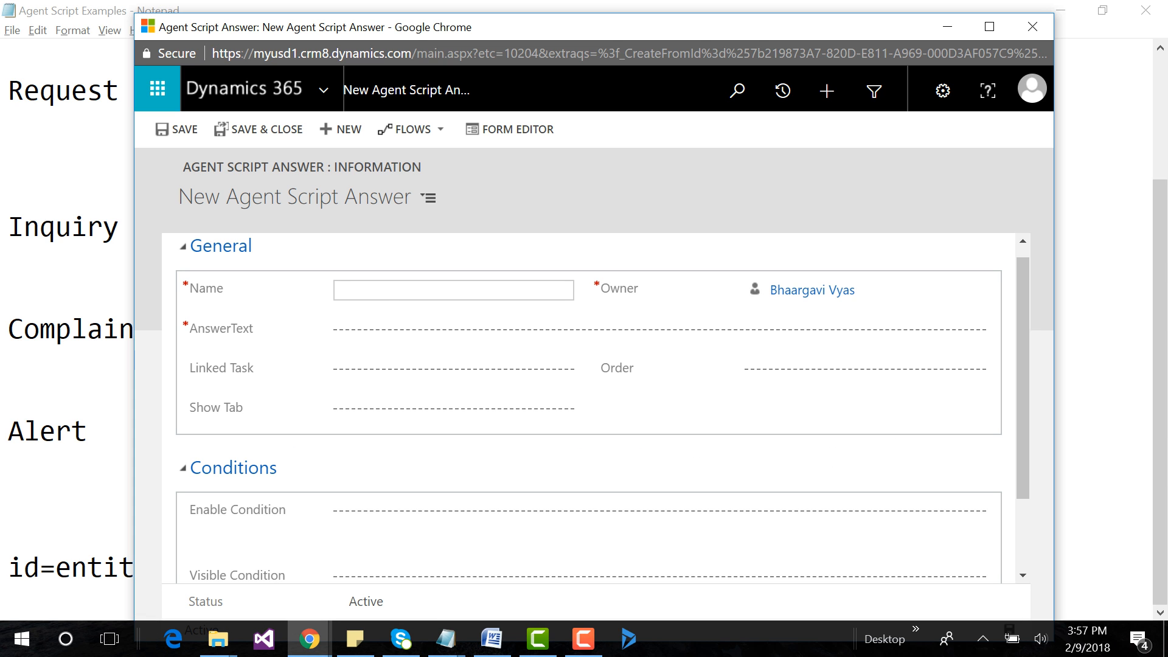
{"action": "left_click", "coordinate": [390, 330]}
{"action": "key", "text": "ctrl+v"}
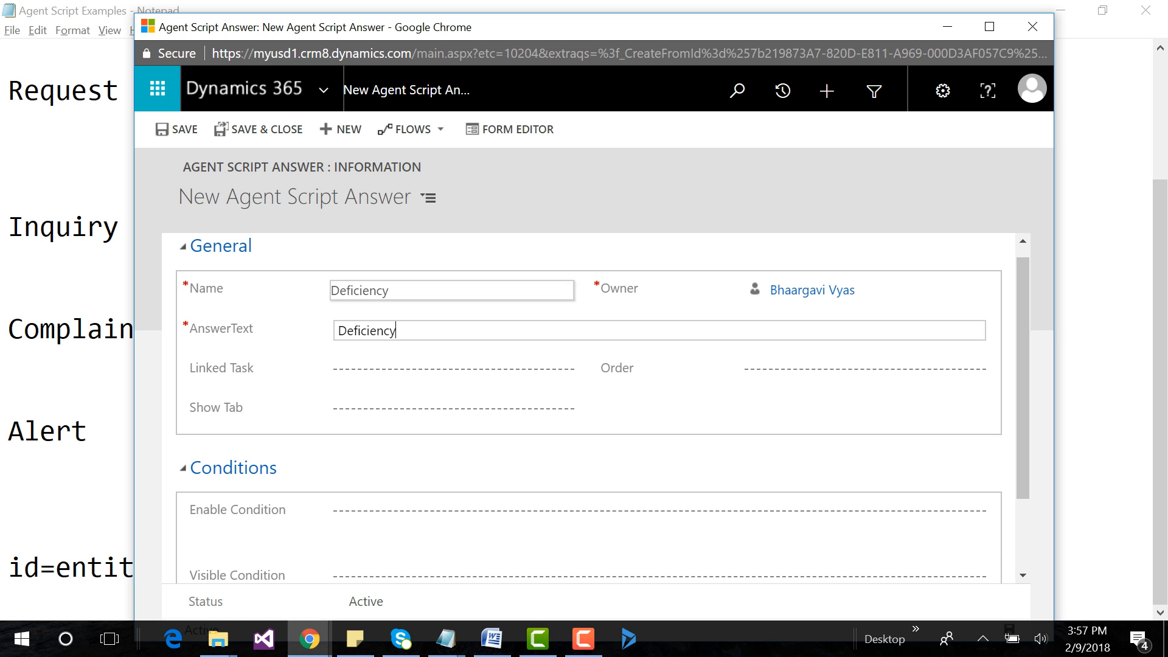
{"action": "left_click", "coordinate": [177, 129]}
Create and save a new agent script answer with Name and AnswerText set to "Hold", copied from the Alert section of the notes.
{"action": "key", "text": "alt+Tab"}
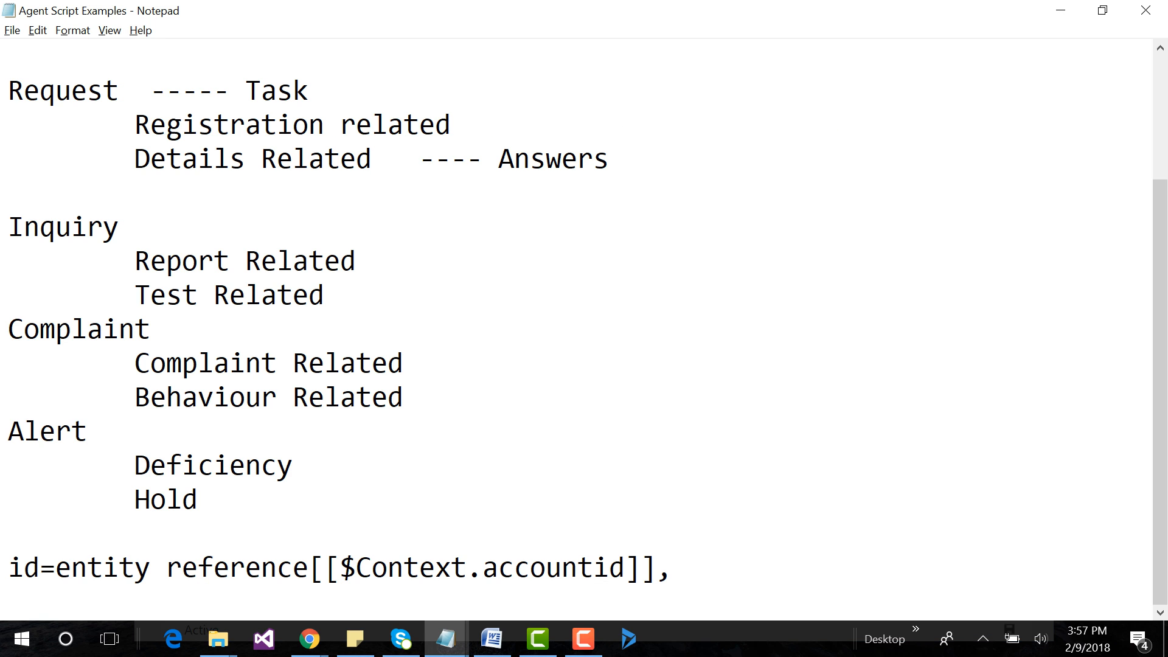
{"action": "key", "text": "Down"}
{"action": "key", "text": "shift+Right"}
{"action": "key", "text": "shift+Right"}
{"action": "key", "text": "shift+Right"}
{"action": "key", "text": "shift+Right"}
{"action": "key", "text": "ctrl+c"}
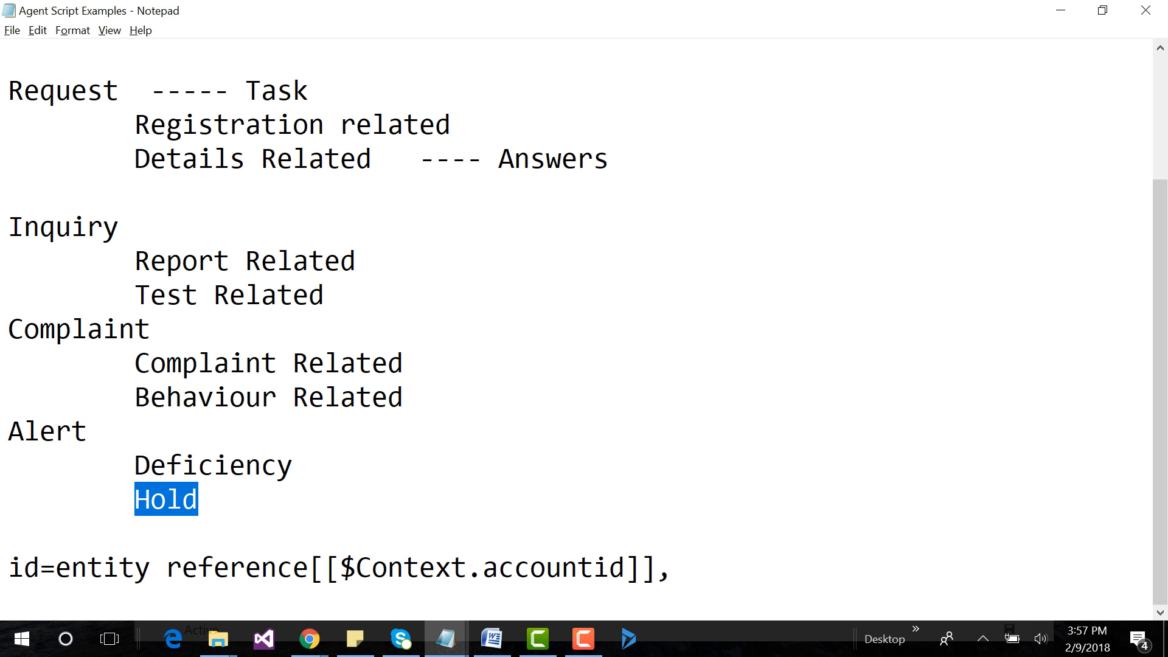
{"action": "key", "text": "alt+Tab"}
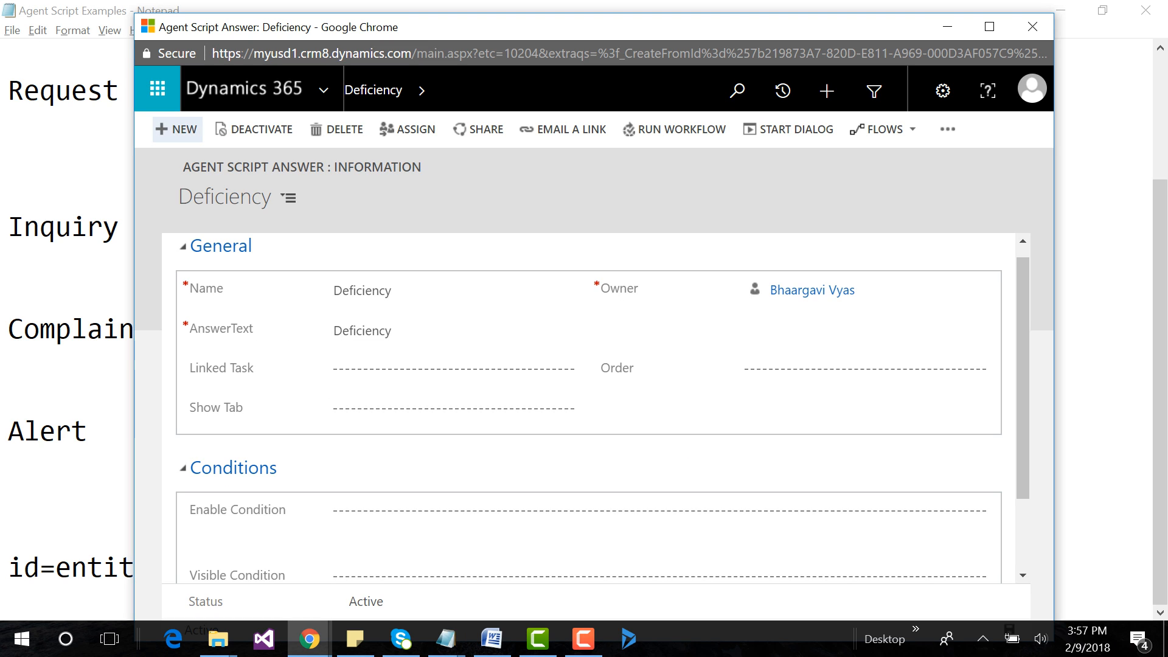
{"action": "left_click", "coordinate": [176, 128]}
{"action": "key", "text": "ctrl+v"}
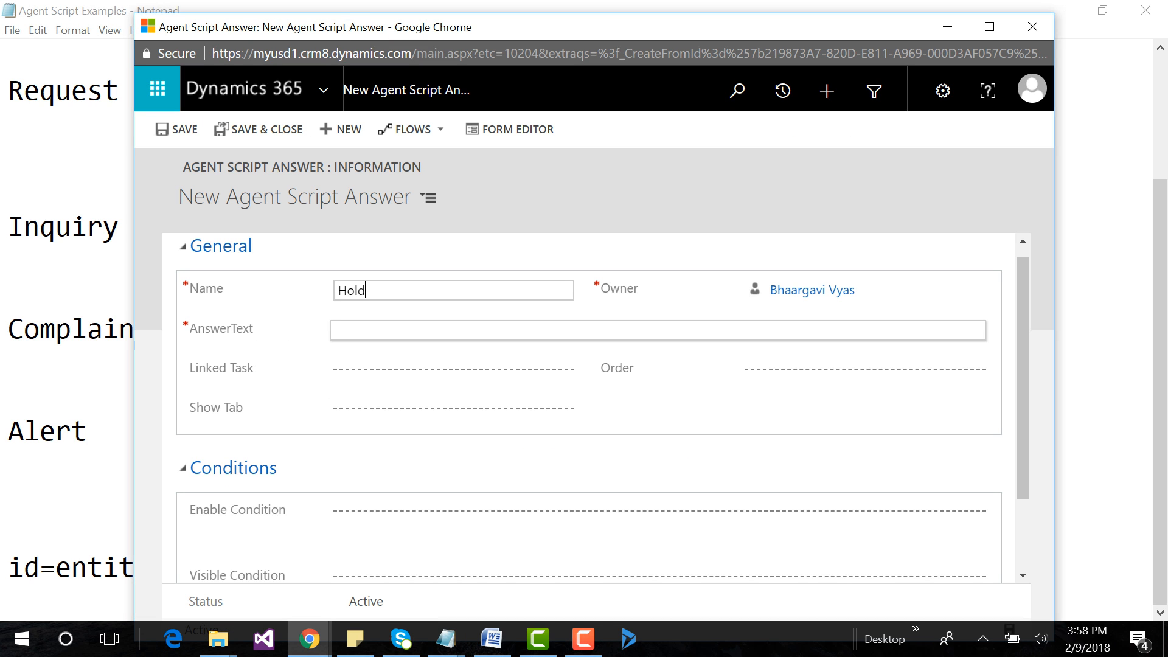
{"action": "key", "text": "Tab"}
{"action": "key", "text": "ctrl+v"}
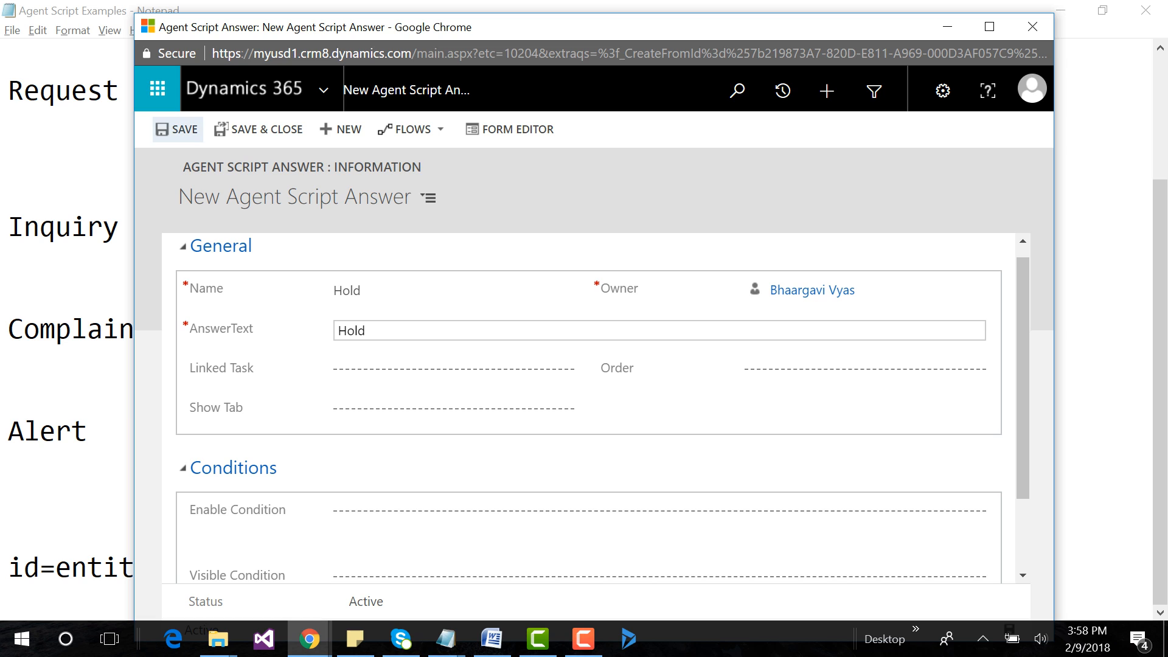
{"action": "left_click", "coordinate": [177, 129]}
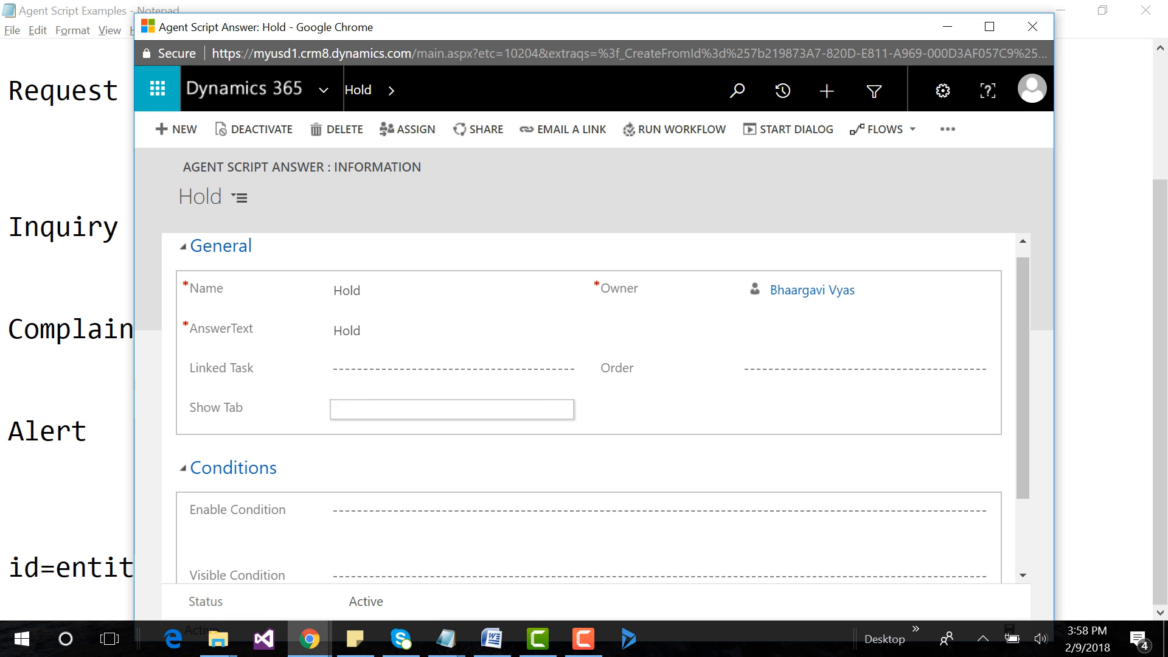
{"action": "mouse_move", "coordinate": [584, 638]}
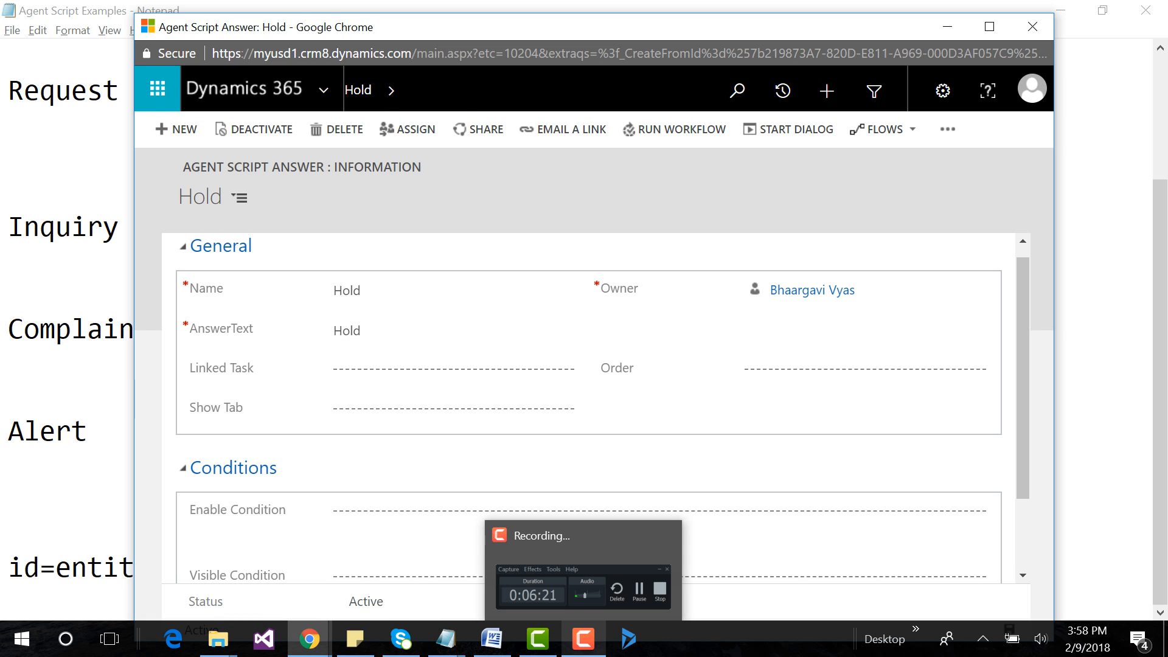
{"action": "left_click", "coordinate": [584, 639]}
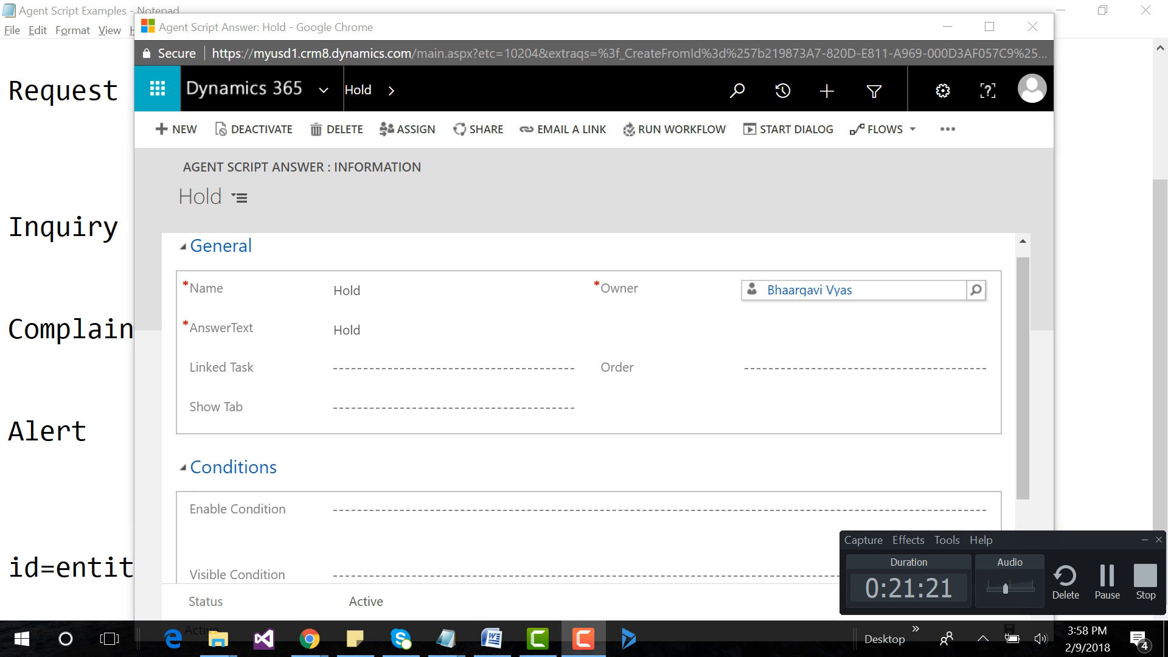
{"action": "left_click", "coordinate": [1145, 540]}
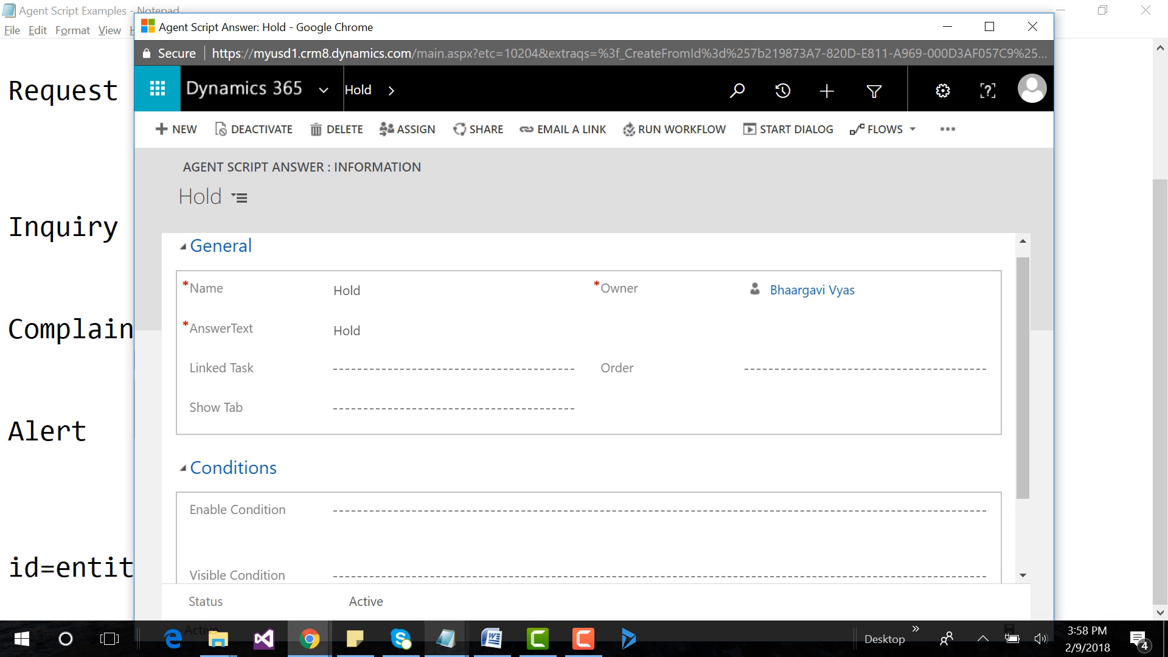
Switch to the Request agent script task in Chrome and add the existing answer "Registration related" to its Answers.
{"action": "mouse_move", "coordinate": [310, 639]}
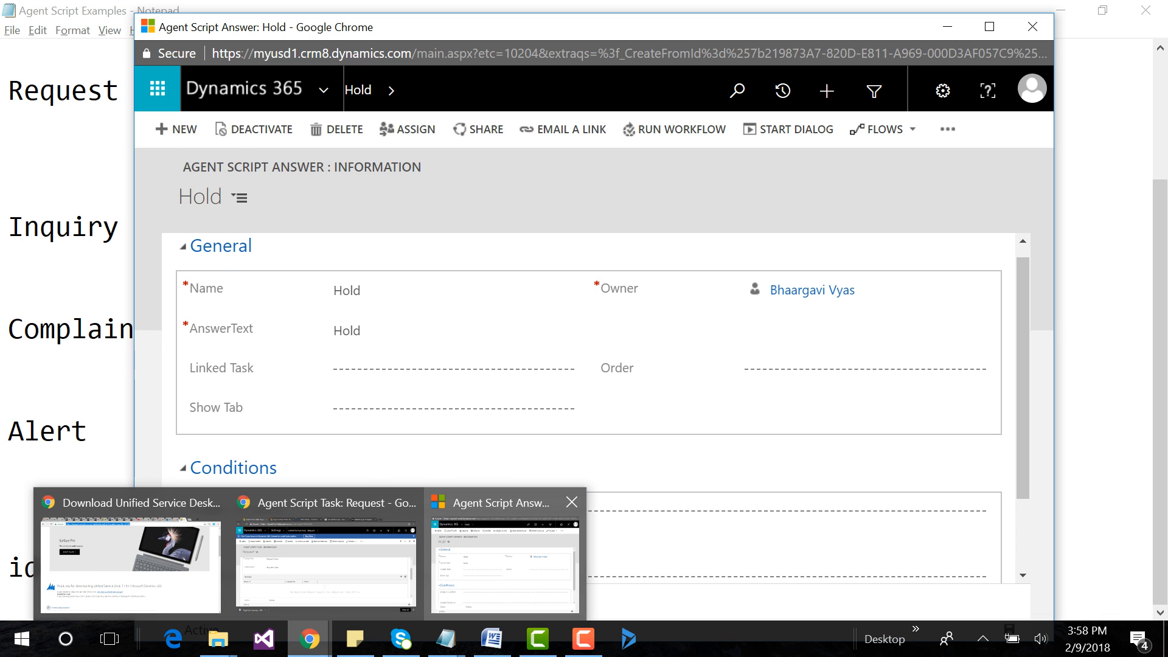
{"action": "left_click", "coordinate": [326, 560]}
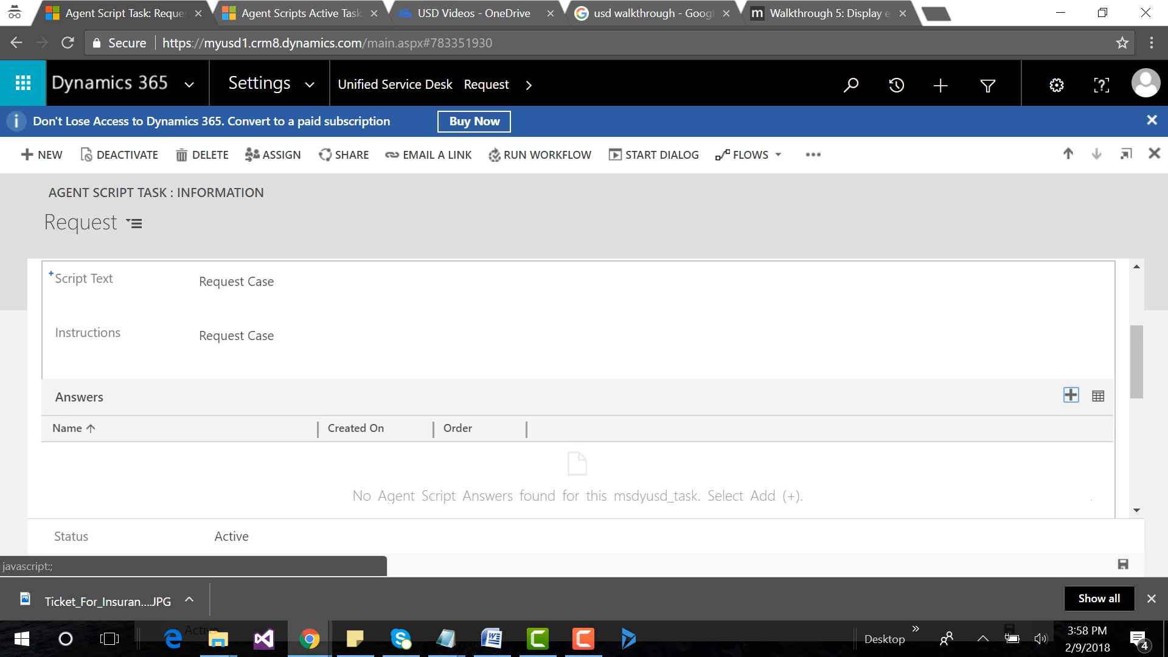
{"action": "scroll", "coordinate": [261, 431], "scroll_direction": "up", "scroll_amount": 3}
{"action": "scroll", "coordinate": [261, 431], "scroll_direction": "down", "scroll_amount": 3}
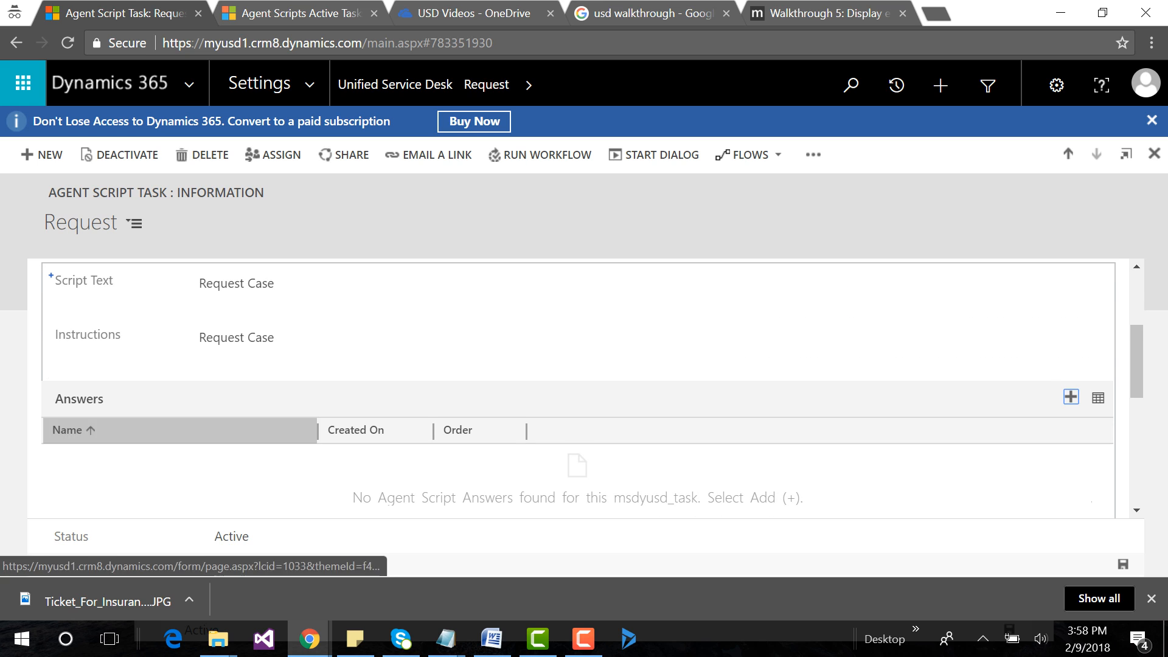
{"action": "left_click", "coordinate": [1071, 396]}
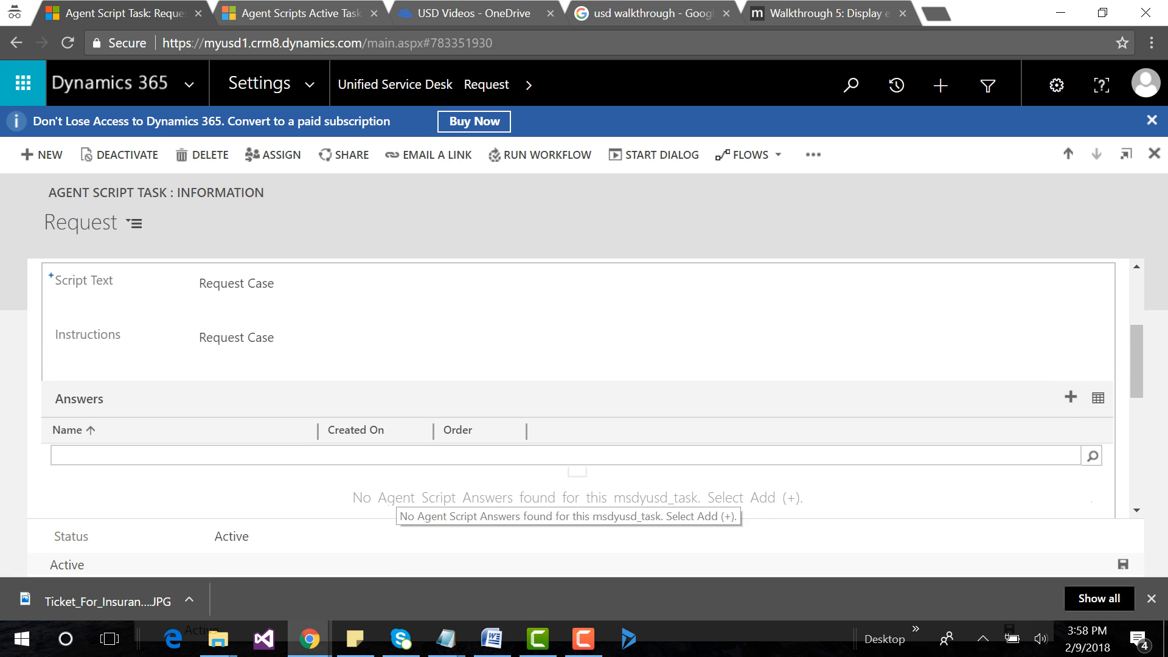
{"action": "type", "text": "8"}
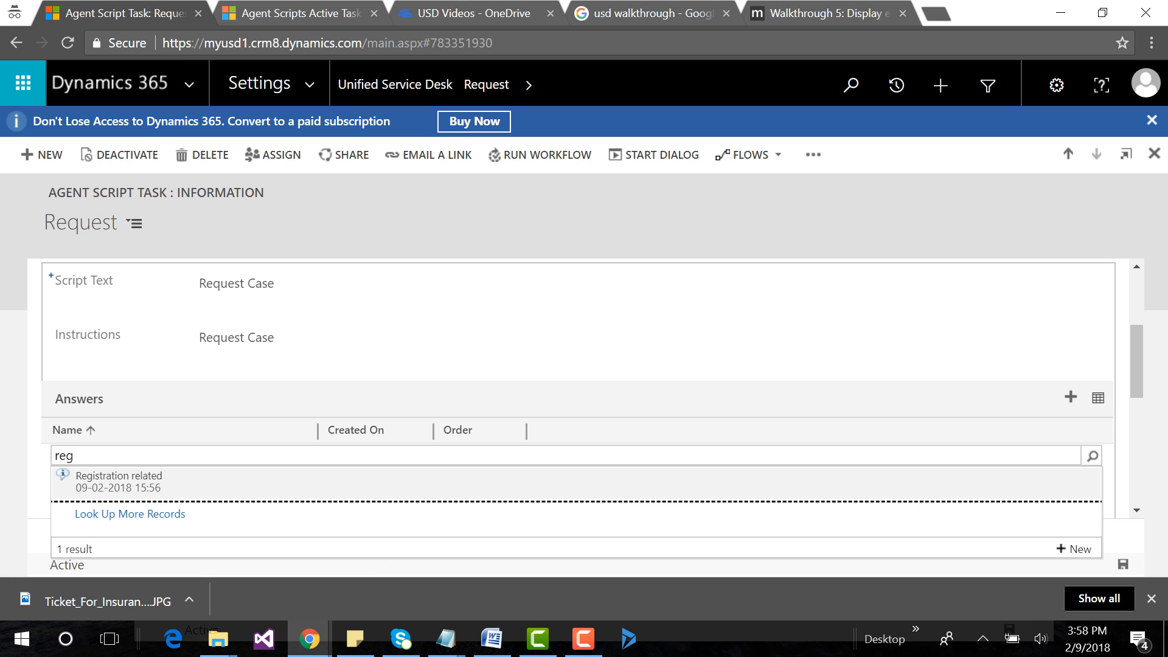
{"action": "left_click", "coordinate": [119, 476]}
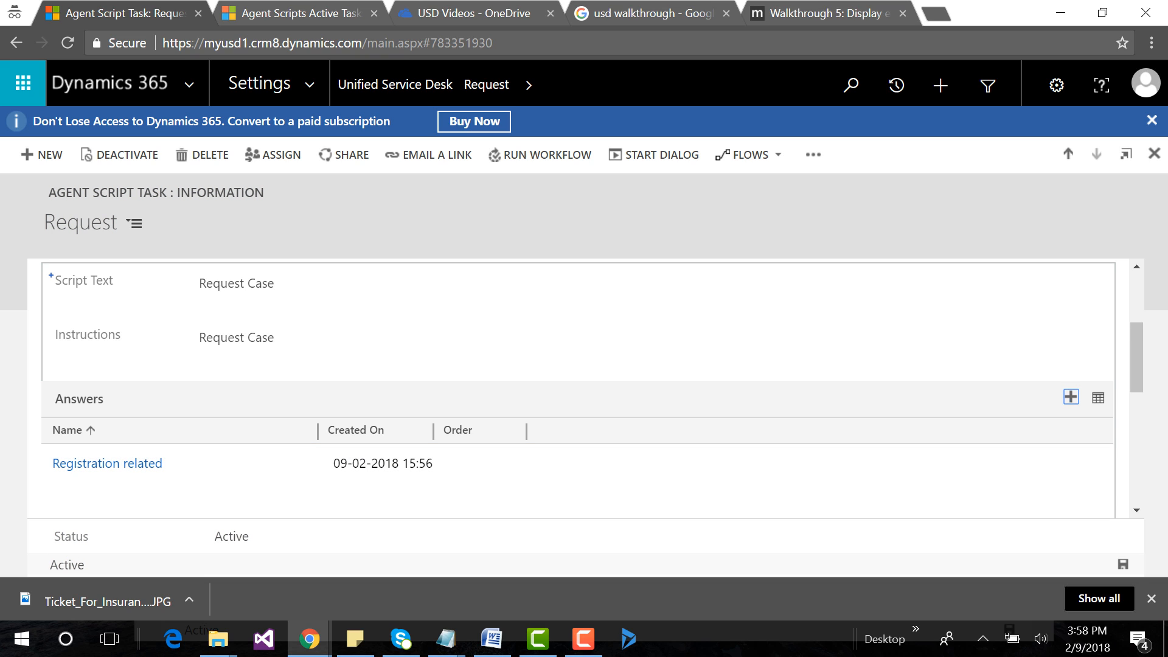
Add the existing answer "Details Related" to the Request task's Answers and return to the Agent Script Examples notes in Notepad.
{"action": "left_click", "coordinate": [1071, 396]}
{"action": "type", "text": "deta"}
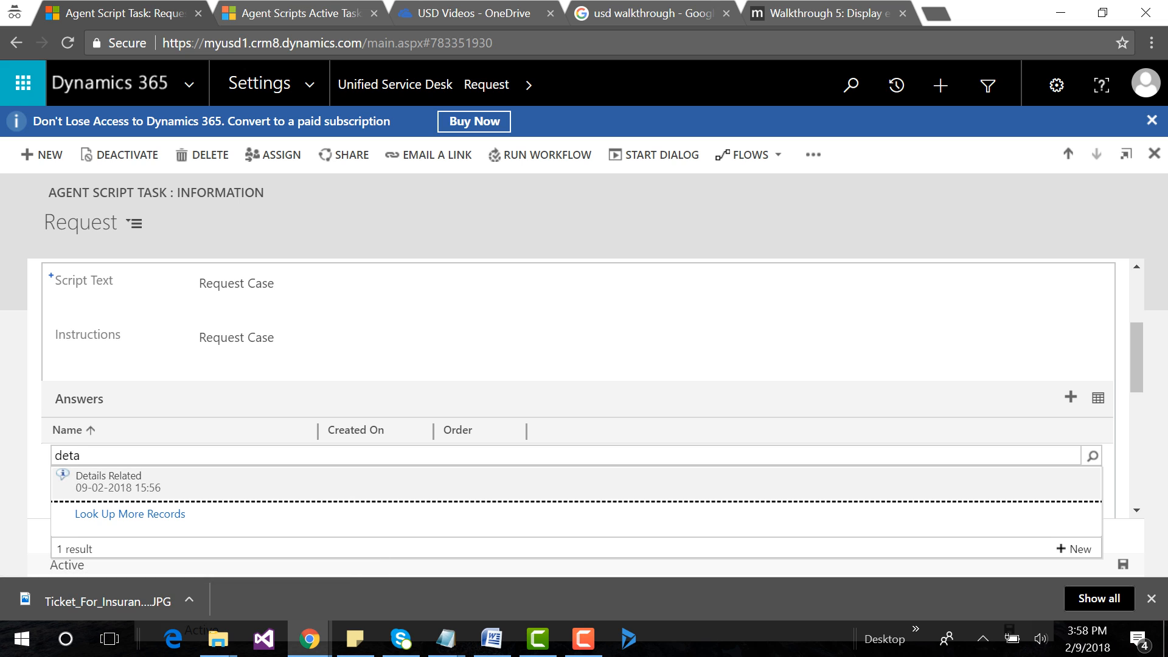
{"action": "key", "text": "Return"}
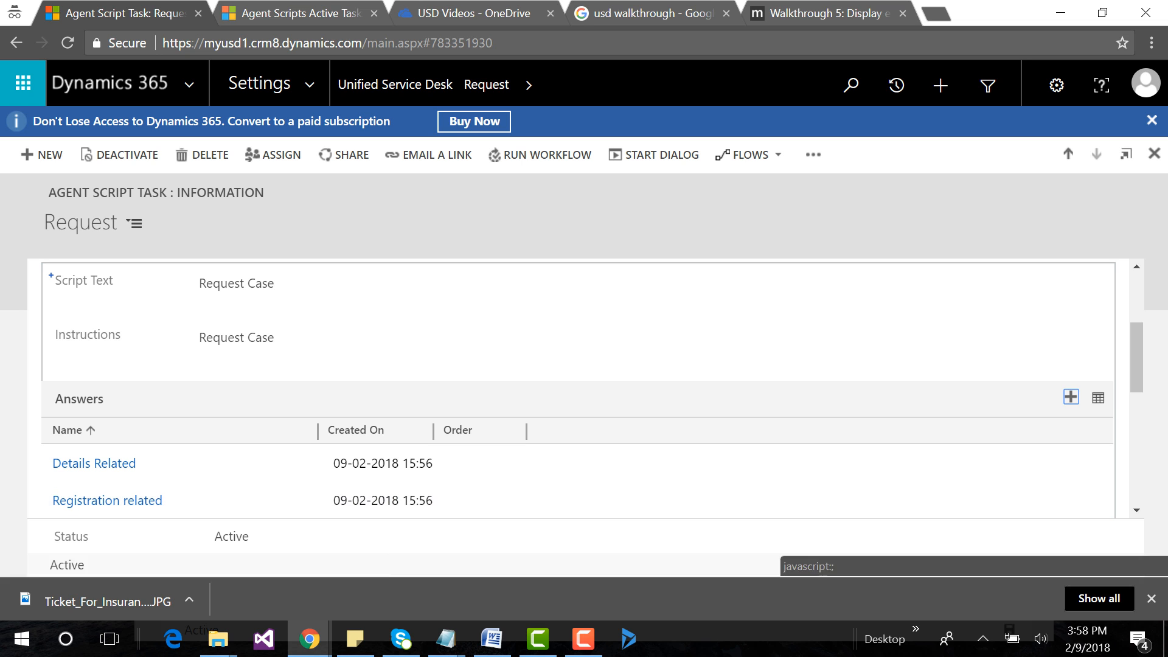
{"action": "mouse_move", "coordinate": [446, 639]}
{"action": "left_click", "coordinate": [889, 569]}
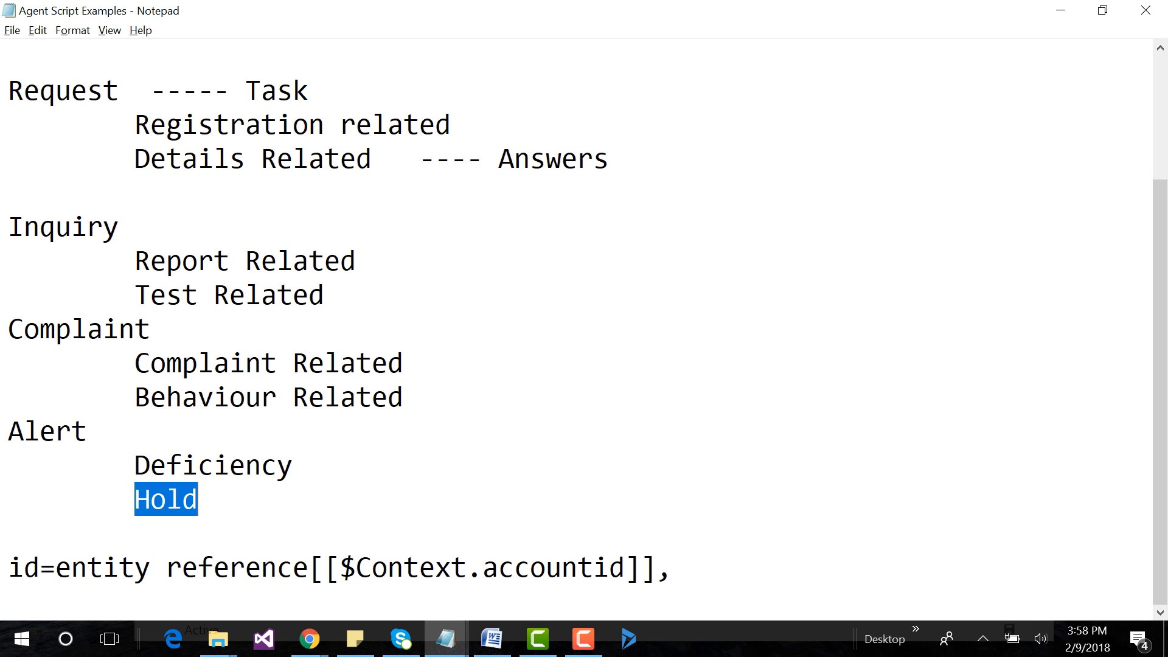
Switch to the Request task in Chrome, set the Order of its "Details Related" answer to 1, save, and return to the task.
{"action": "scroll", "coordinate": [584, 328], "scroll_direction": "up", "scroll_amount": 2}
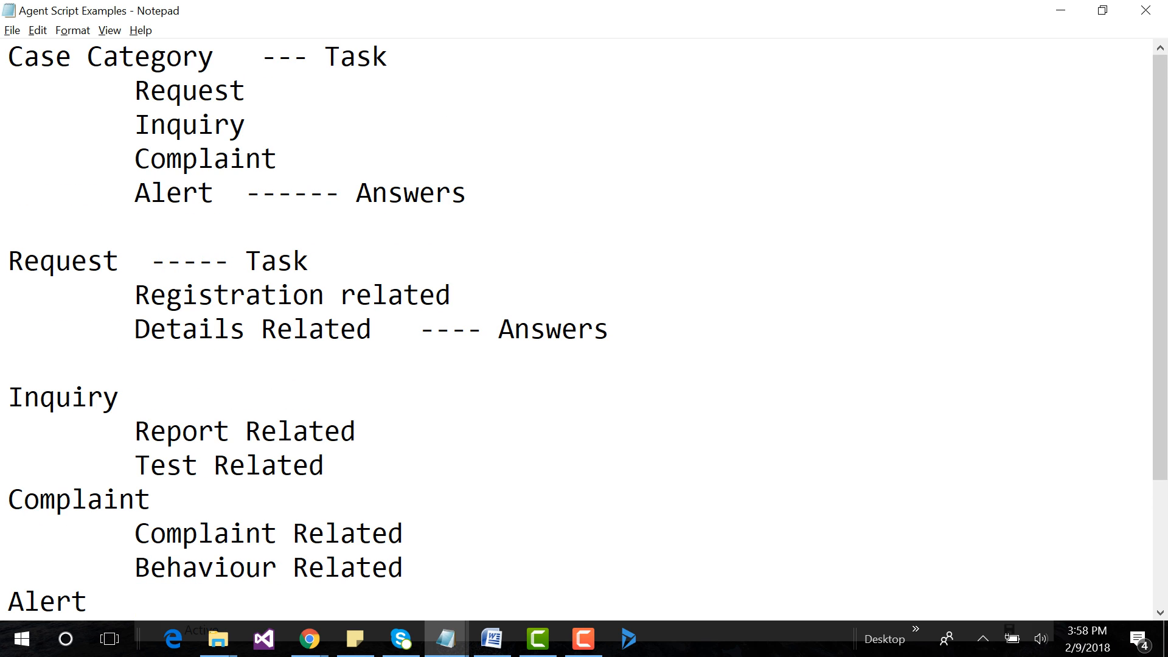
{"action": "key", "text": "alt+Tab"}
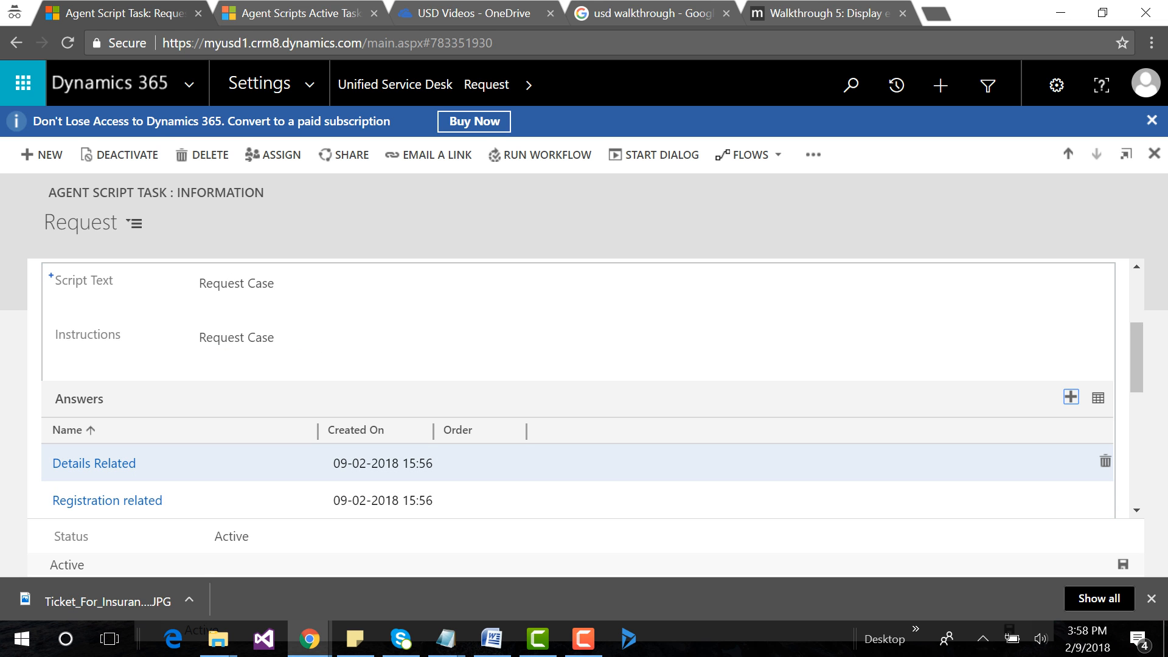
{"action": "left_click", "coordinate": [94, 464]}
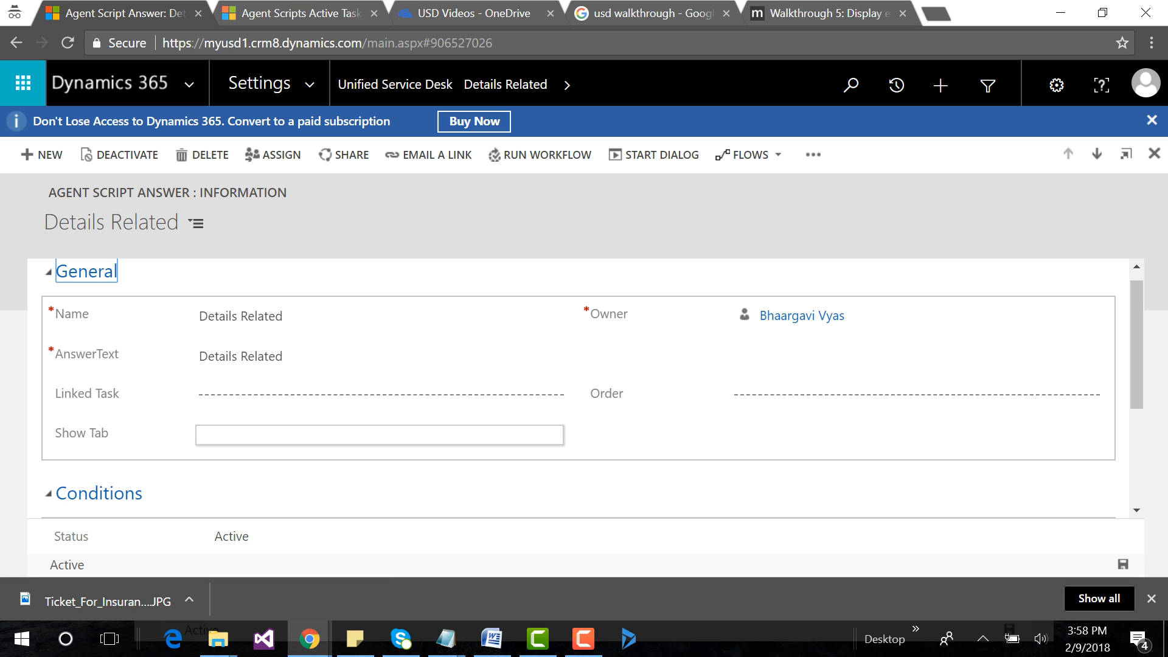
{"action": "left_click", "coordinate": [852, 395]}
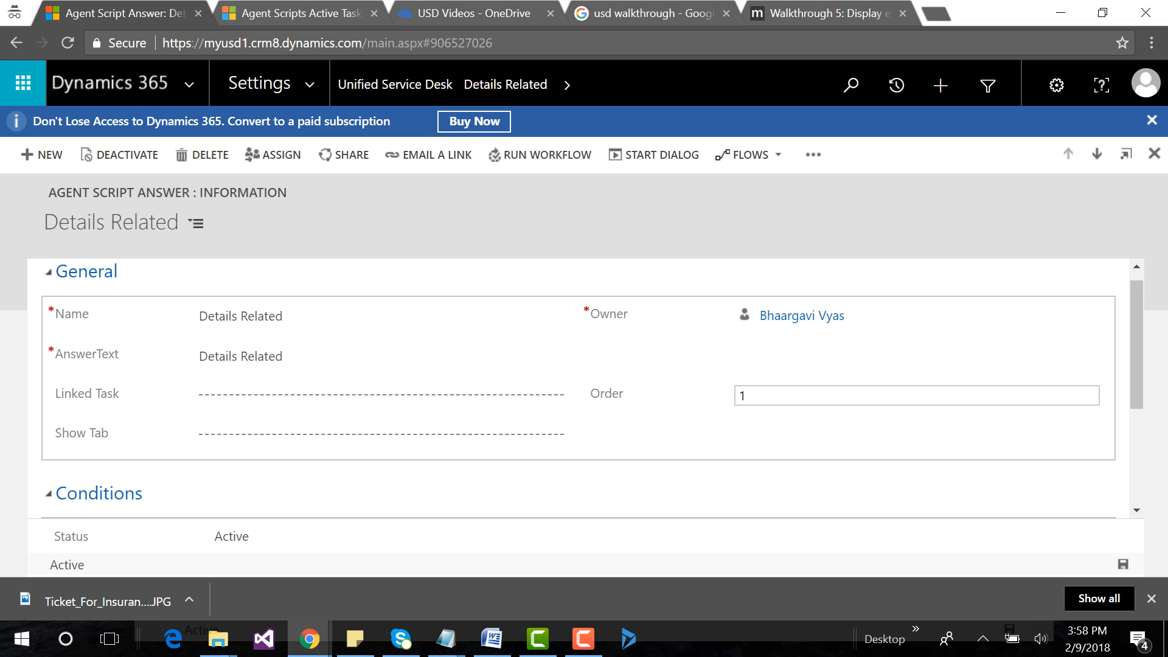
{"action": "key", "text": "ctrl+s"}
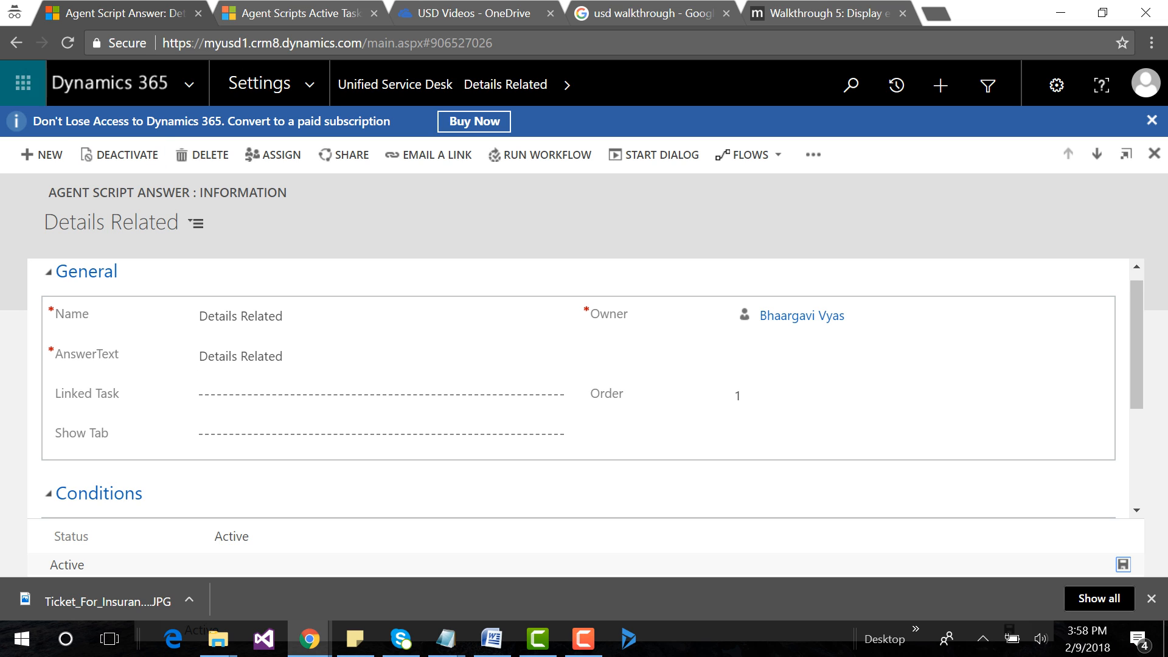
{"action": "left_click", "coordinate": [16, 43]}
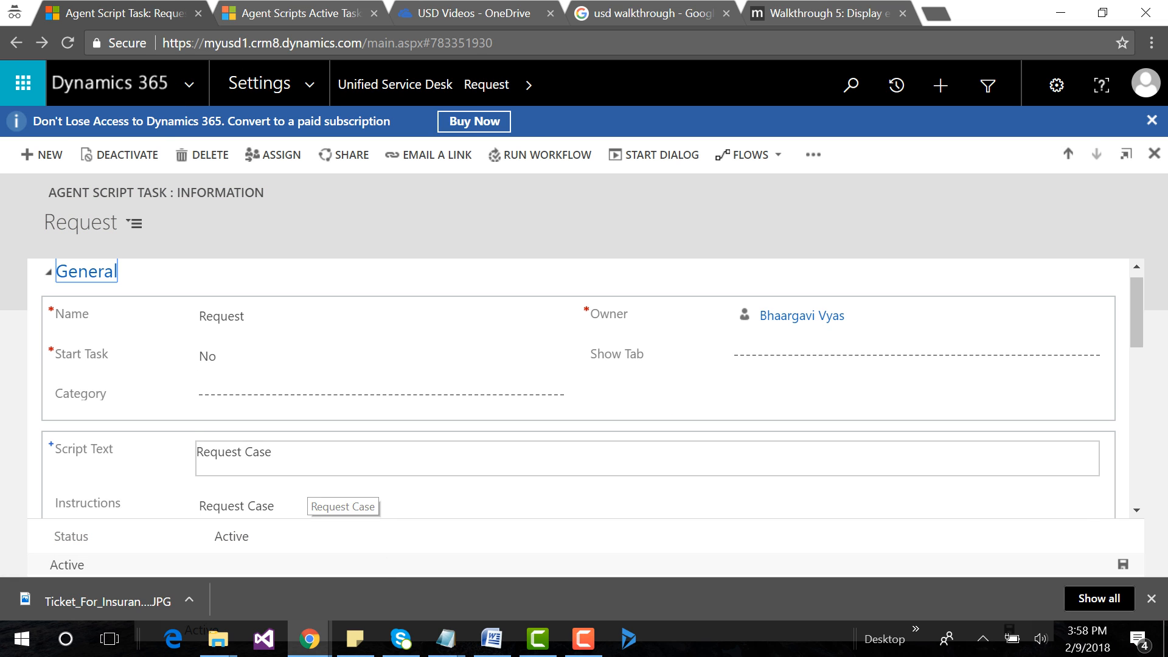
Set the Order of the Request task's "Registration related" answer to 2, save it, and return to the task's Answers list.
{"action": "scroll", "coordinate": [317, 487], "scroll_direction": "down", "scroll_amount": 3}
{"action": "left_click", "coordinate": [108, 486]}
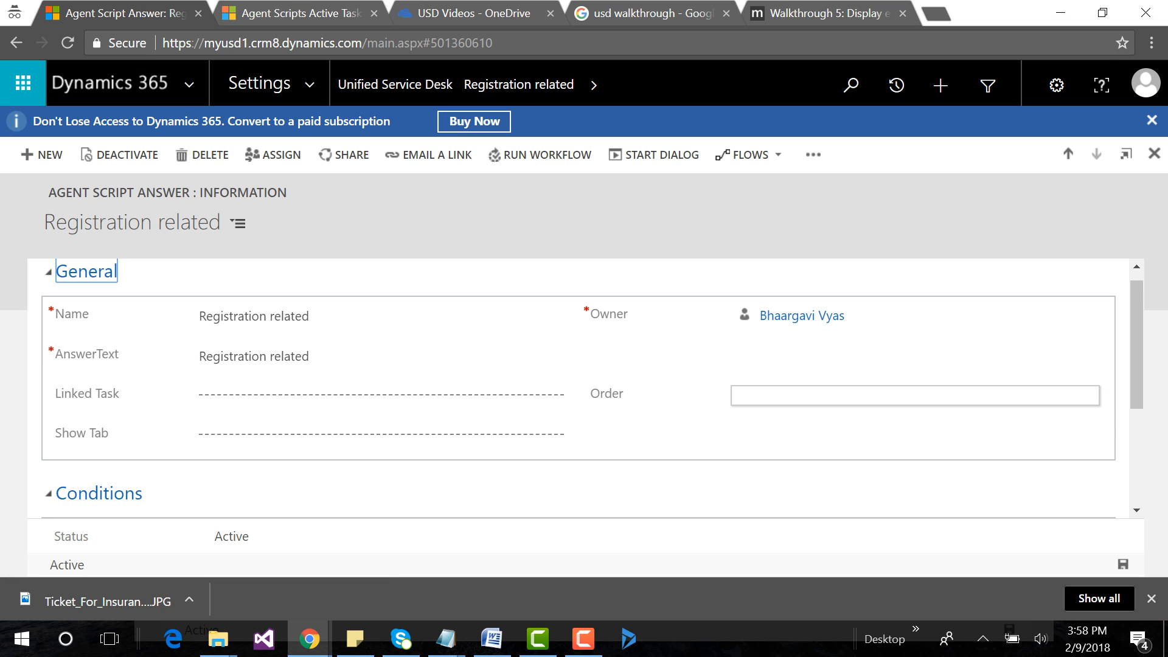
{"action": "left_click", "coordinate": [1074, 395]}
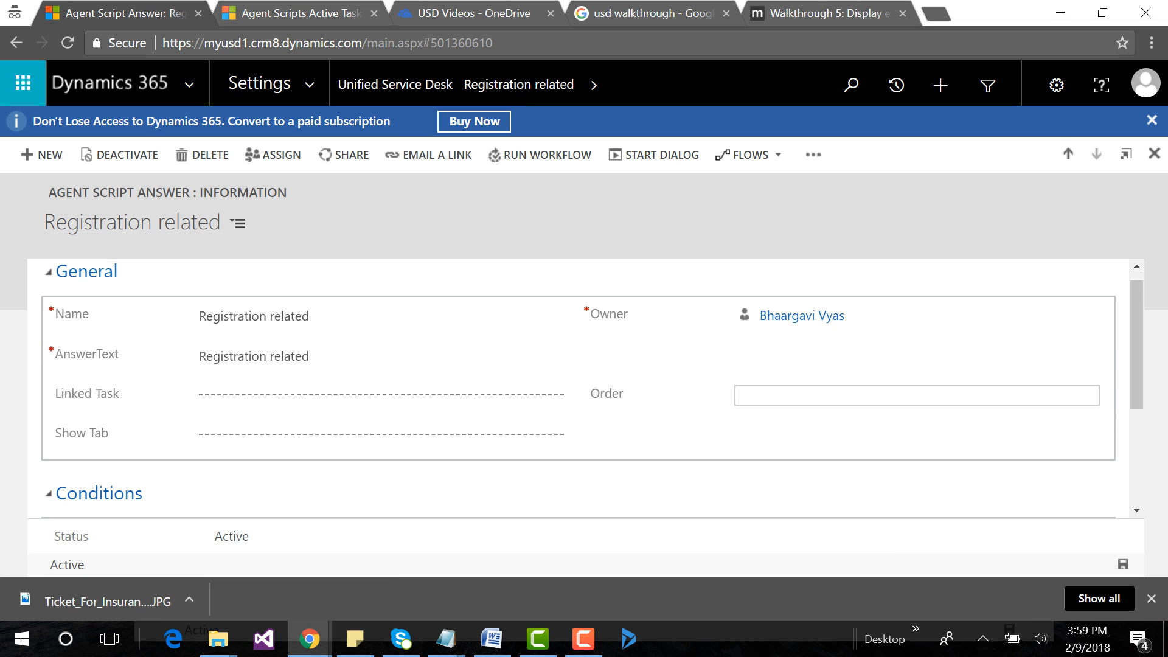
{"action": "left_click", "coordinate": [1123, 565]}
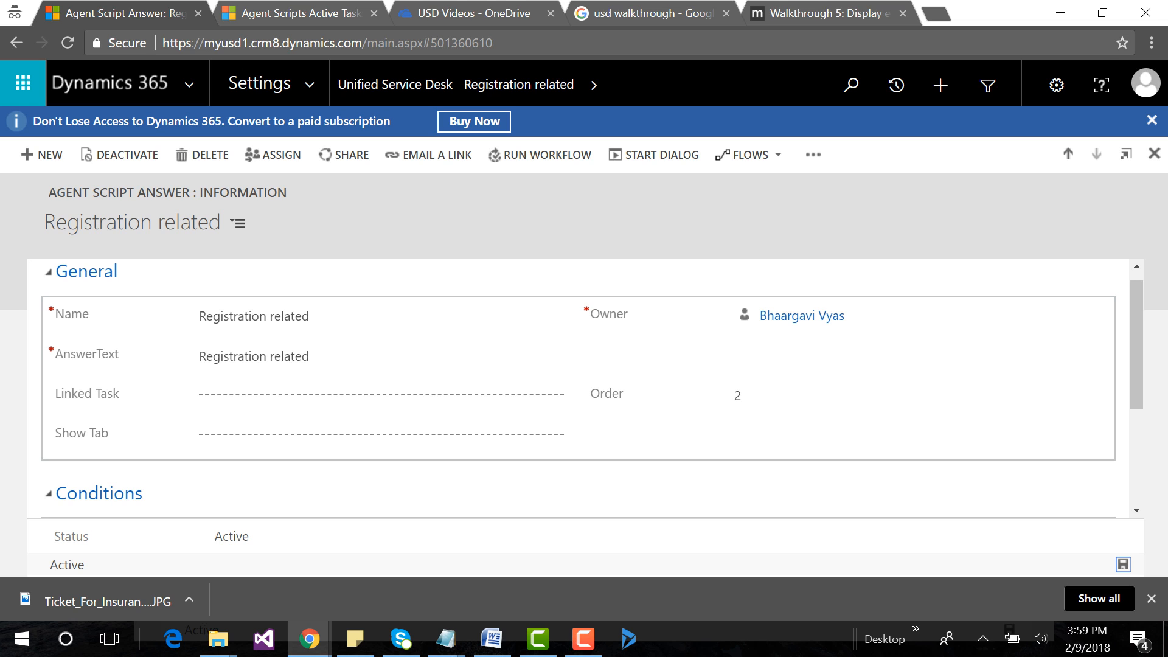
{"action": "left_click", "coordinate": [16, 43]}
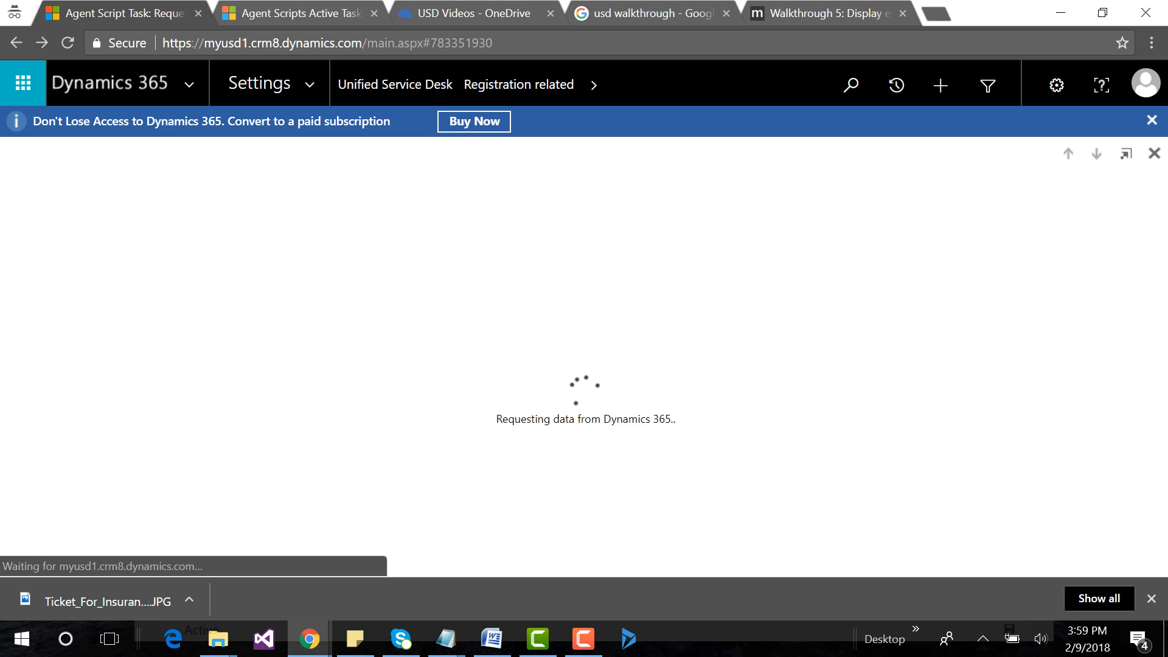
{"action": "scroll", "coordinate": [579, 481], "scroll_direction": "down", "scroll_amount": 2}
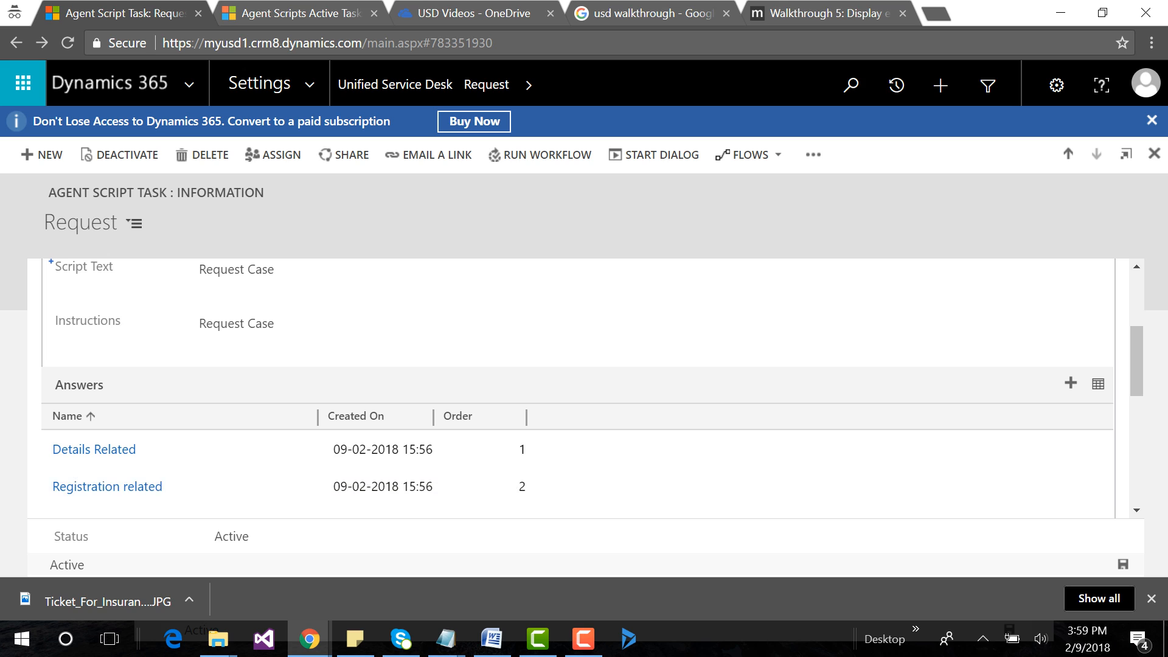
{"action": "scroll", "coordinate": [925, 493], "scroll_direction": "down", "scroll_amount": 3}
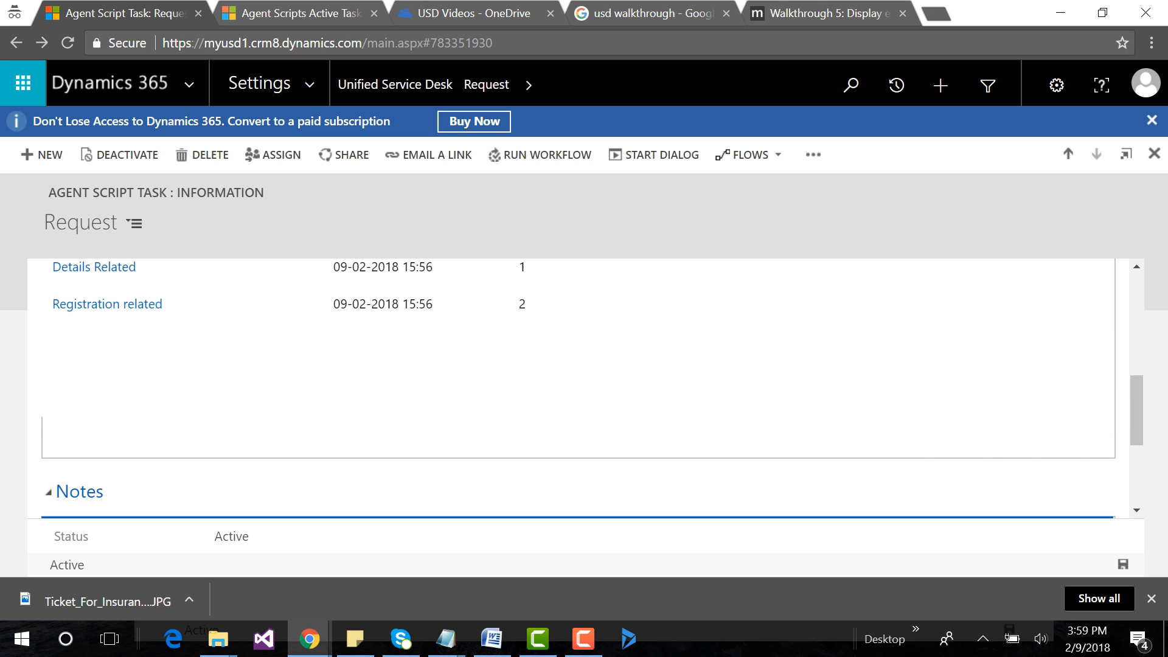
{"action": "scroll", "coordinate": [578, 389], "scroll_direction": "up", "scroll_amount": 1}
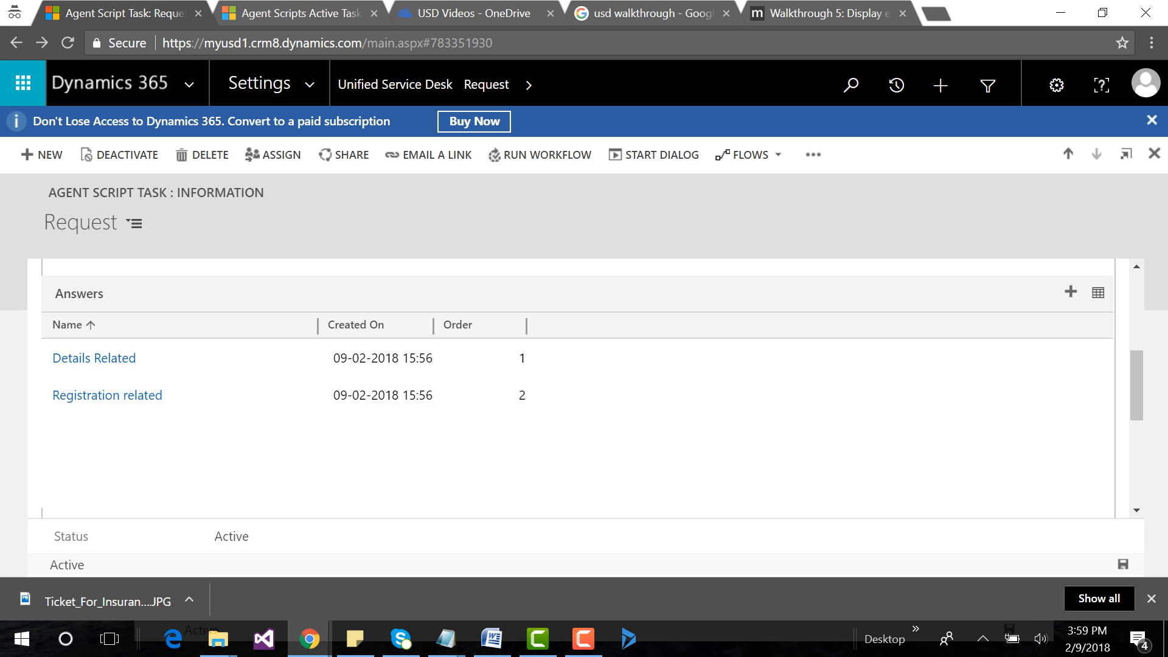
{"action": "scroll", "coordinate": [578, 487], "scroll_direction": "up", "scroll_amount": 1}
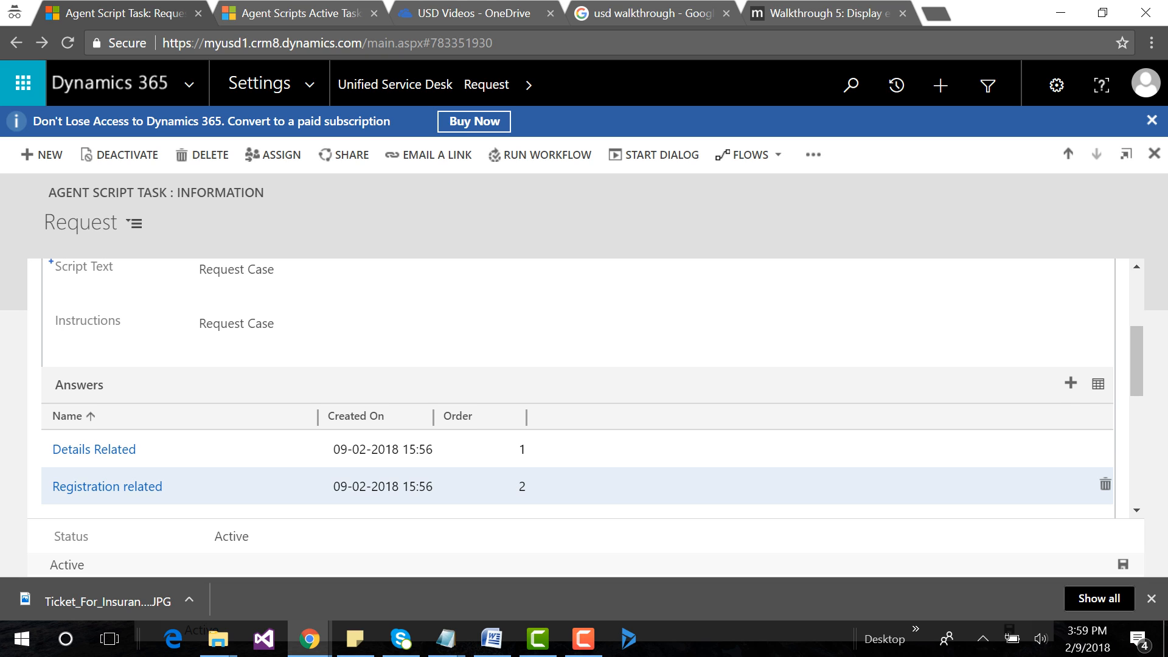
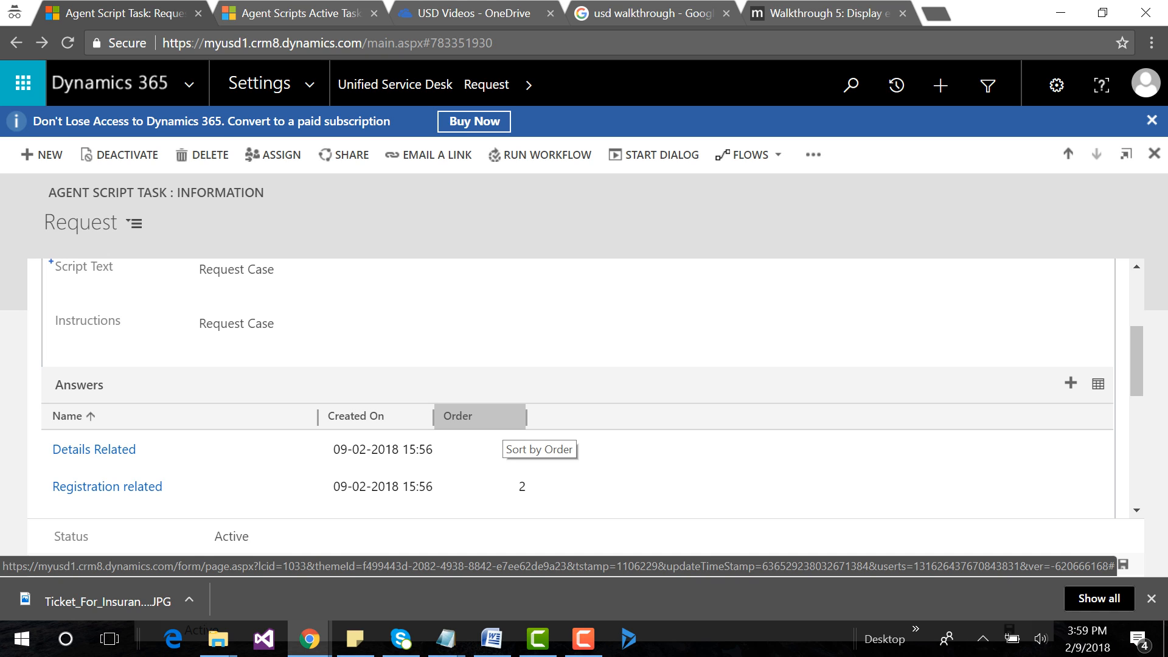
Return to the Unified Service Desk area and open the Inquiry task from the Agent Scripts list.
{"action": "scroll", "coordinate": [572, 390], "scroll_direction": "down", "scroll_amount": 2}
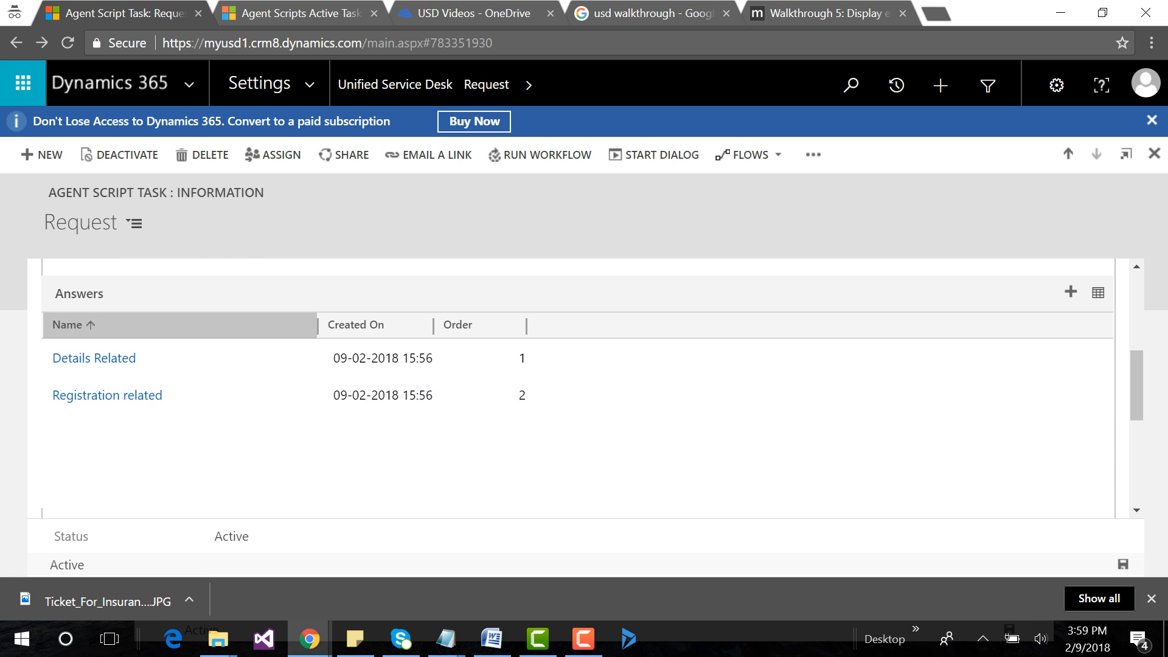
{"action": "left_click", "coordinate": [395, 84]}
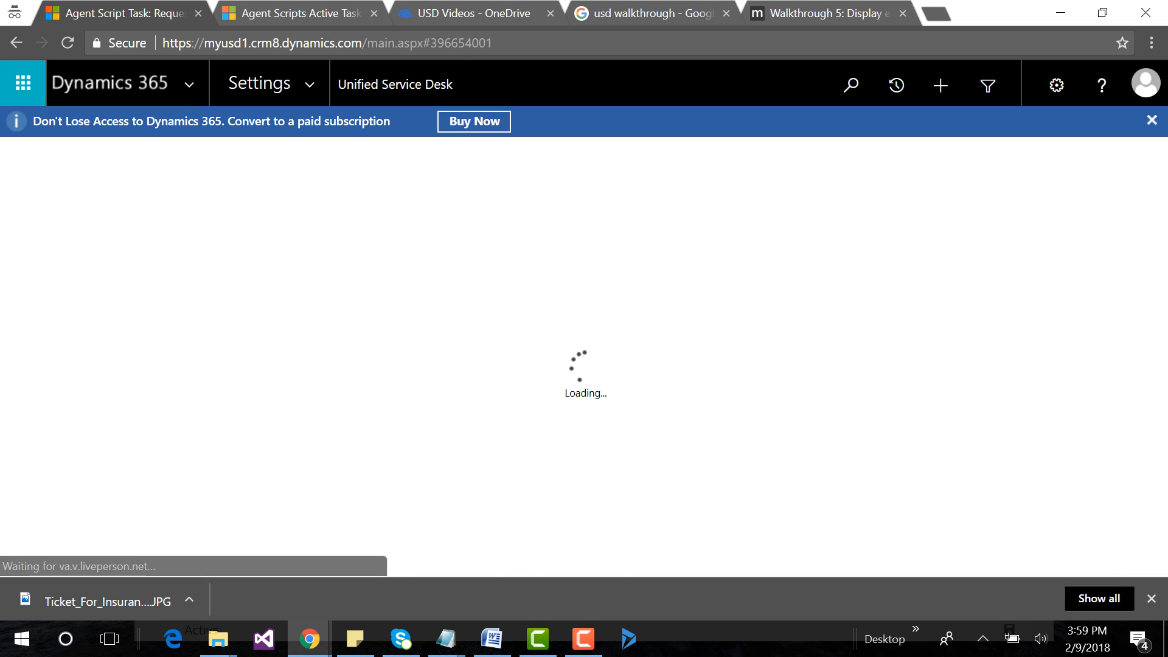
{"action": "left_click", "coordinate": [684, 425]}
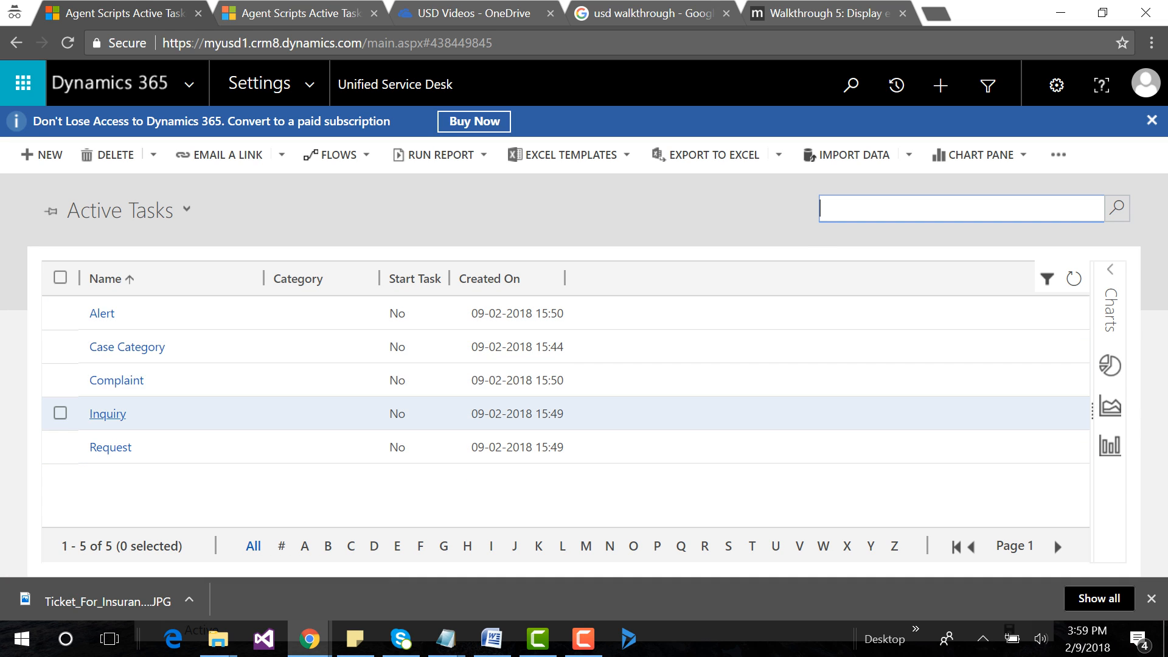
{"action": "left_click", "coordinate": [108, 414]}
{"action": "scroll", "coordinate": [108, 414], "scroll_direction": "down", "scroll_amount": 3}
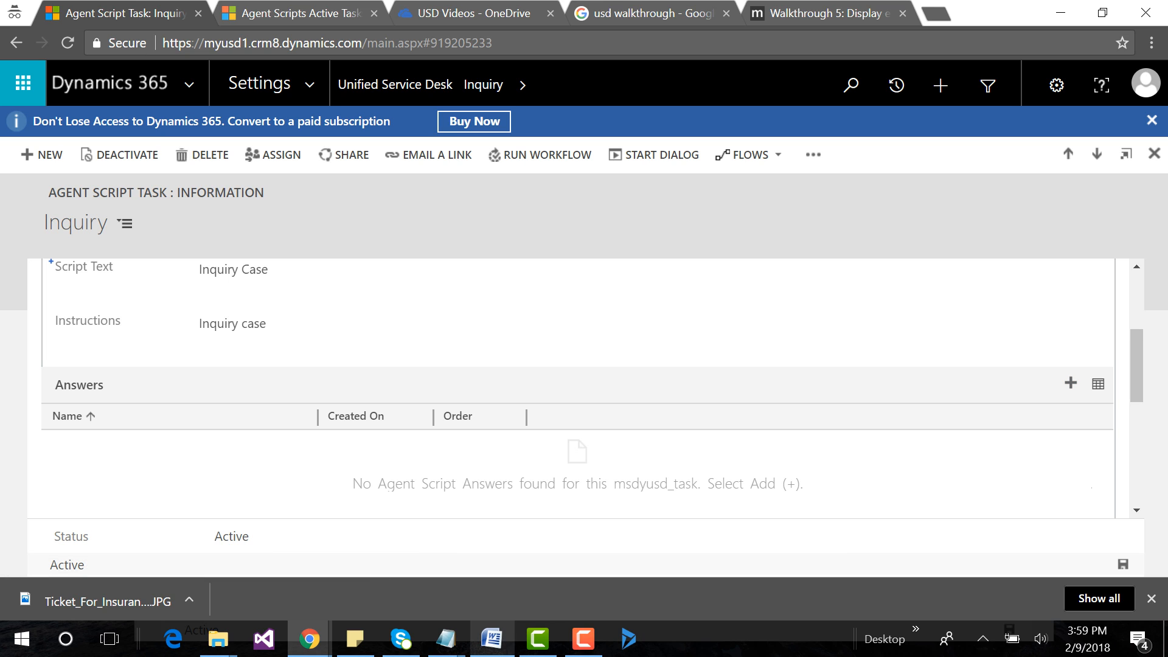
Check the Inquiry entries in the Notepad notes, then return to Chrome and add the existing answer "Report Related" to the Inquiry task's Answers.
{"action": "mouse_move", "coordinate": [446, 639]}
{"action": "left_click", "coordinate": [888, 566]}
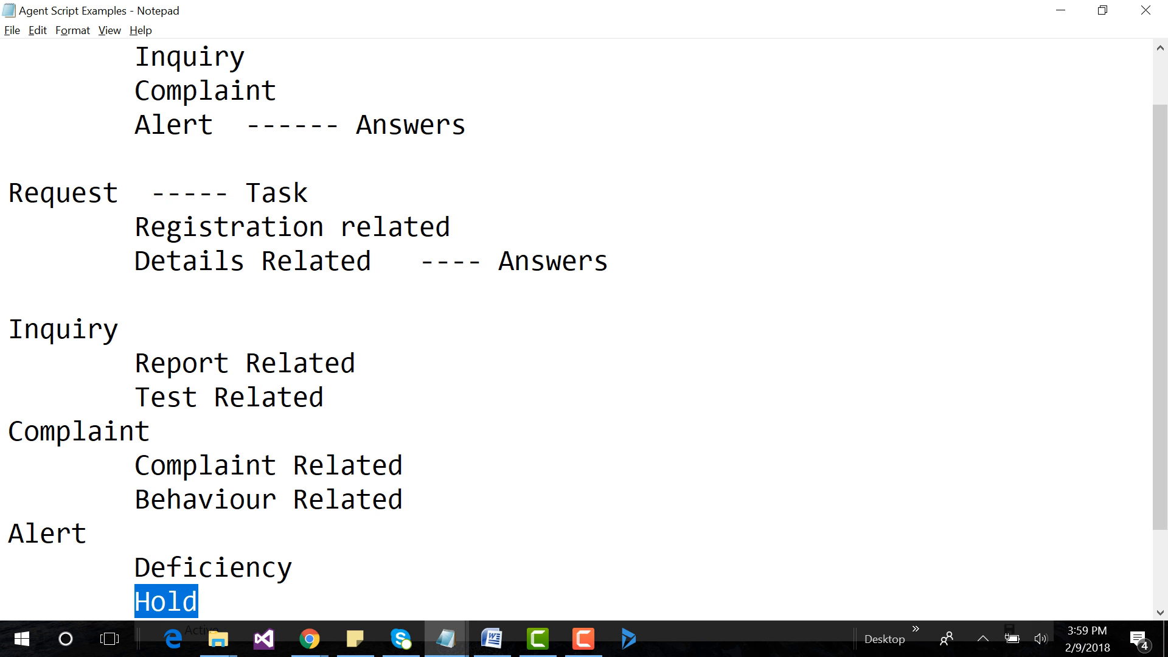
{"action": "key", "text": "alt+Tab"}
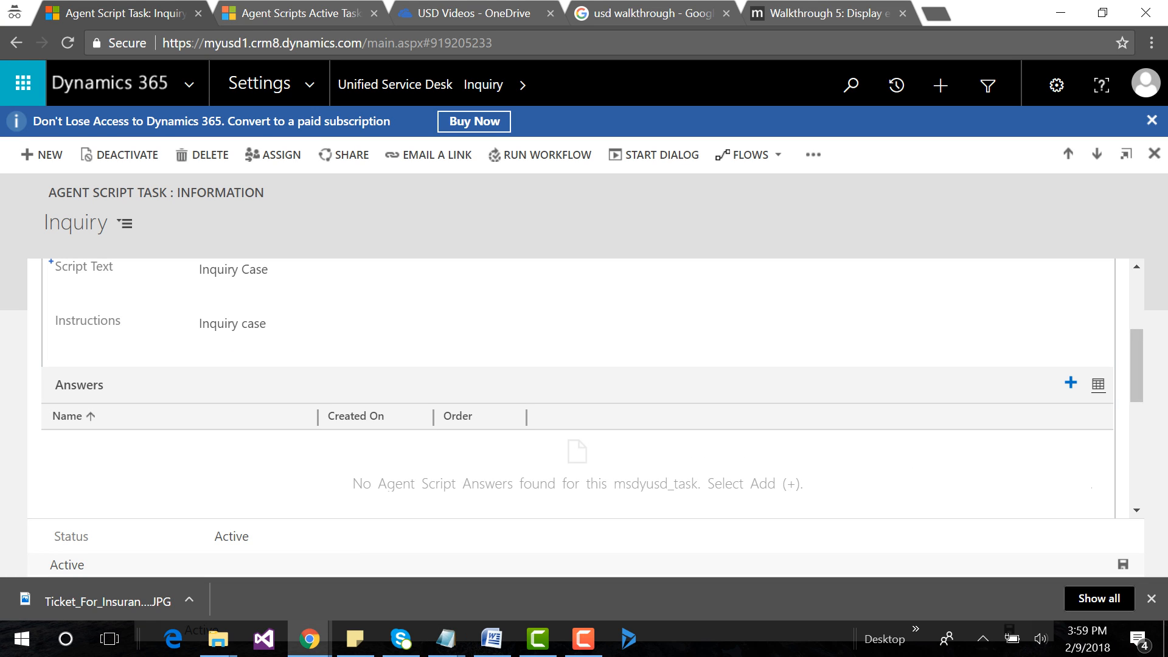
{"action": "left_click", "coordinate": [1070, 382]}
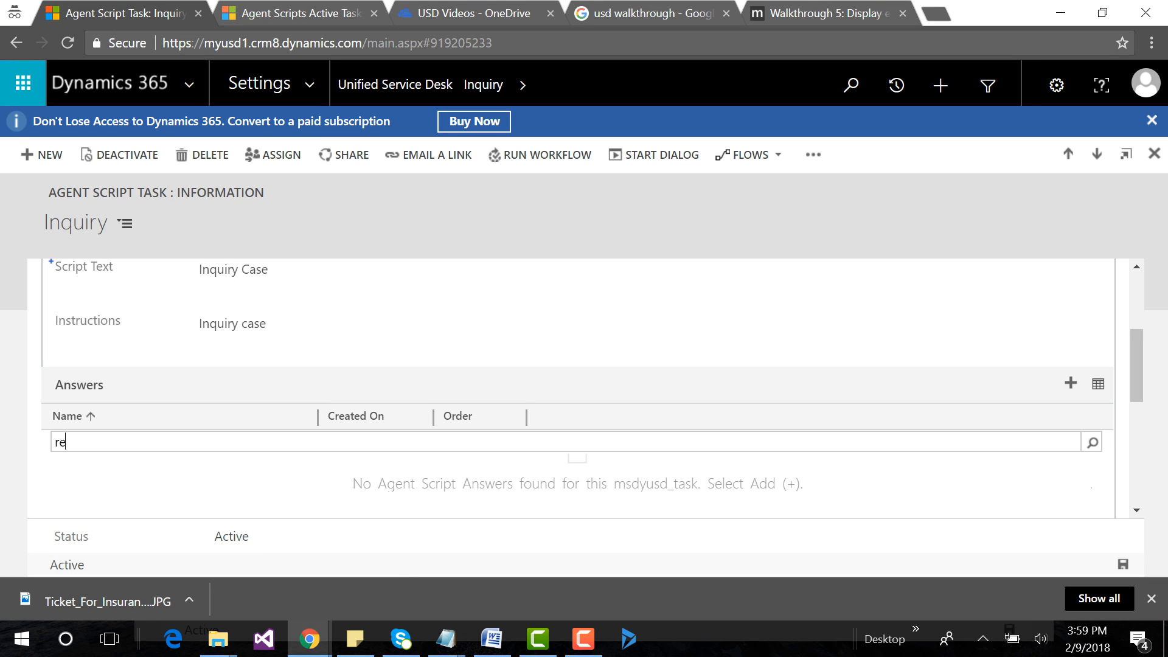
{"action": "type", "text": "rep"}
{"action": "key", "text": "Return"}
{"action": "key", "text": "Return"}
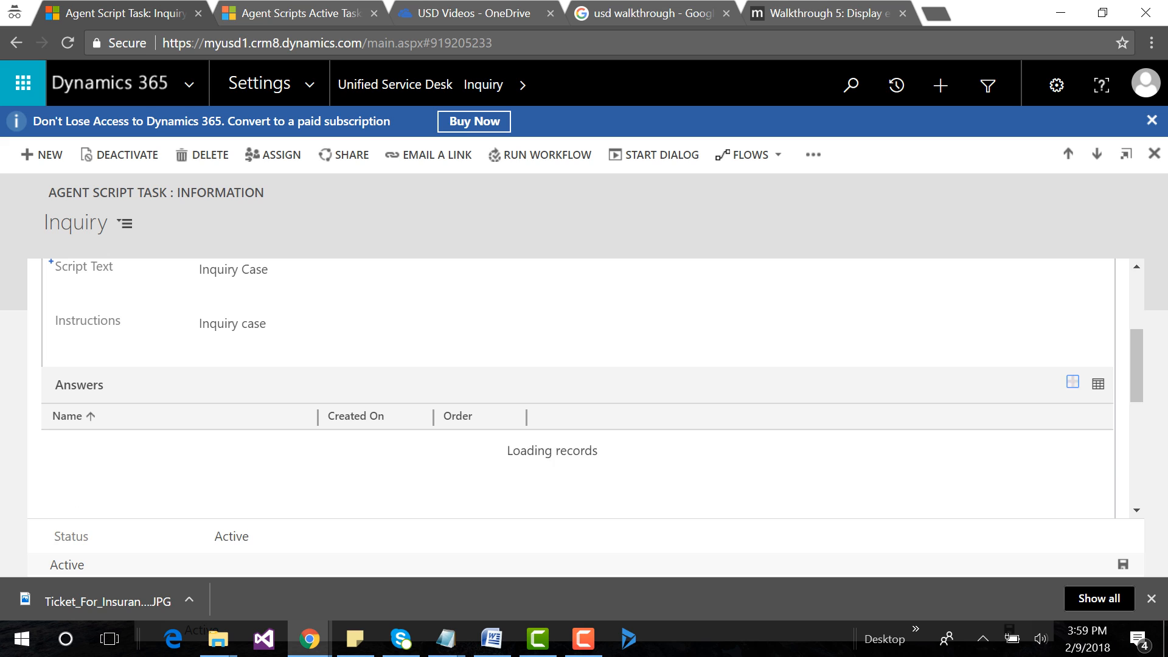
Add the existing answer "Test Related" to the Inquiry task's Answers.
{"action": "left_click", "coordinate": [1071, 382]}
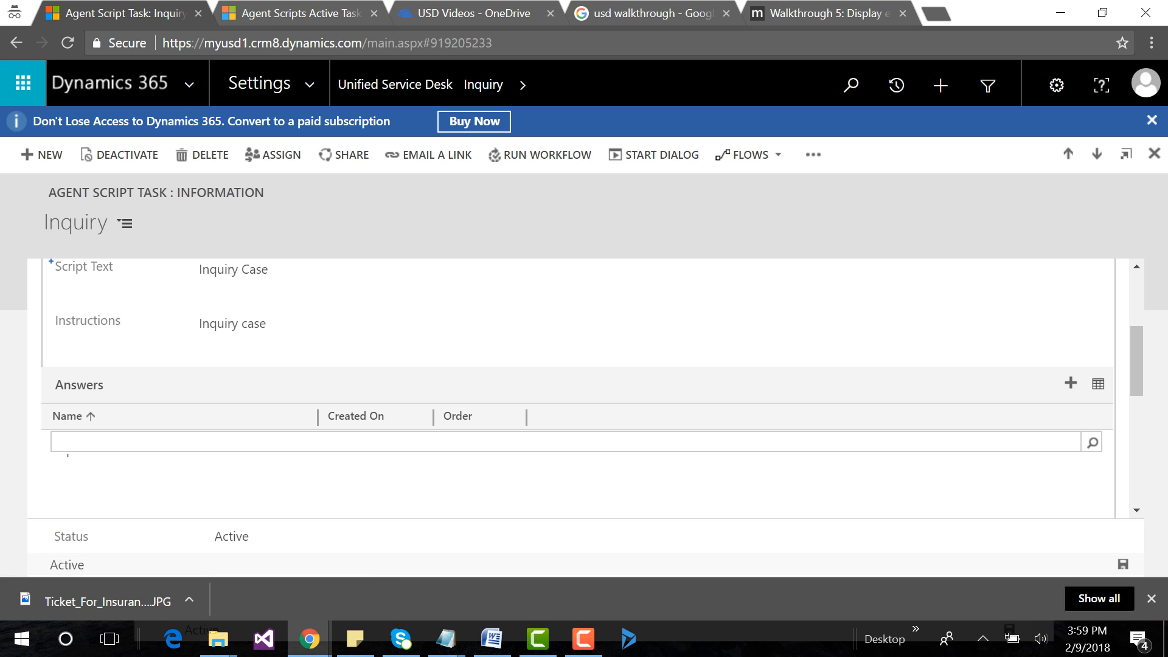
{"action": "type", "text": "tes"}
{"action": "key", "text": "Return"}
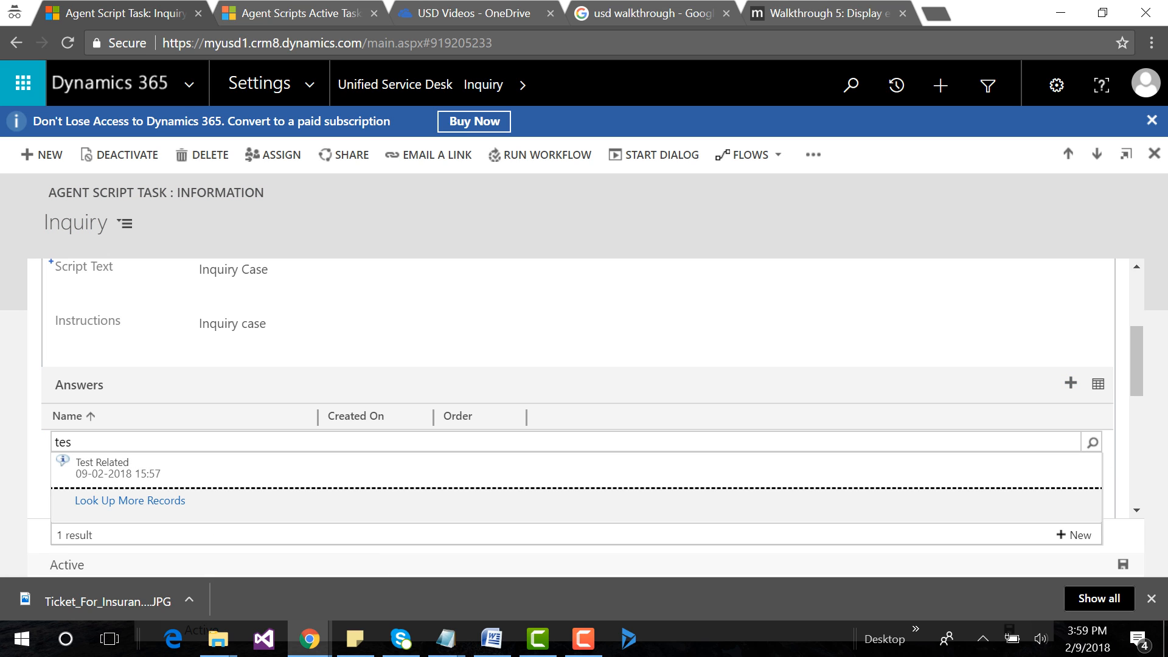
{"action": "key", "text": "Return"}
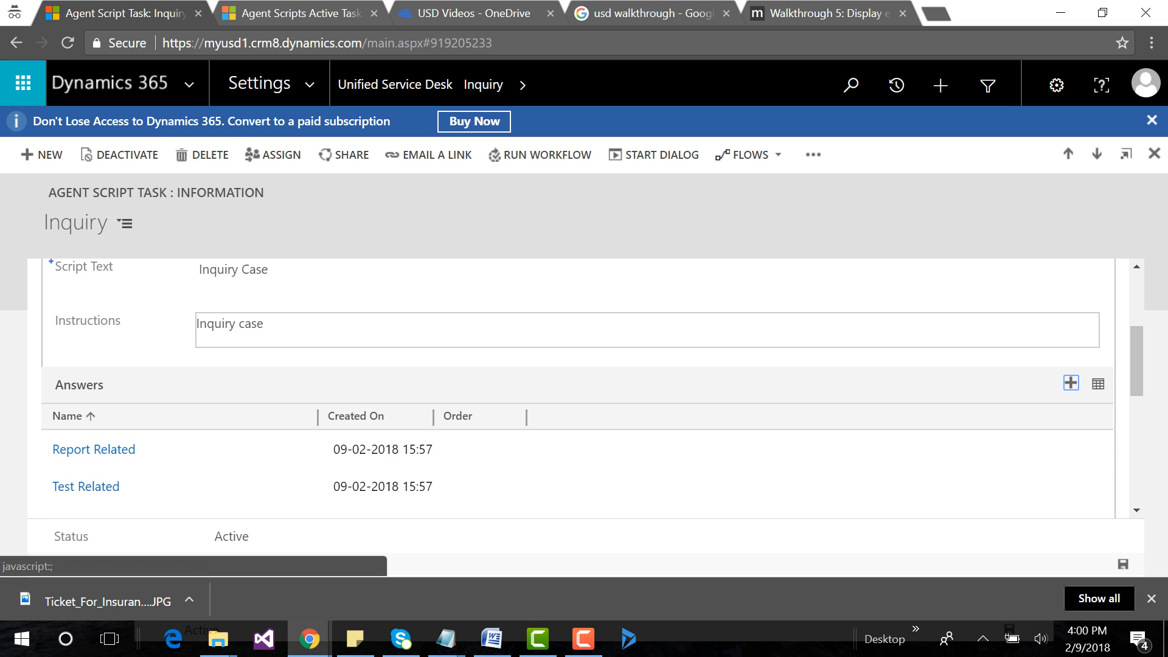
Open the Complaint task from the Active Tasks list, check its answers in the Notepad notes, and return to the task's Answers in Chrome.
{"action": "left_click", "coordinate": [16, 43]}
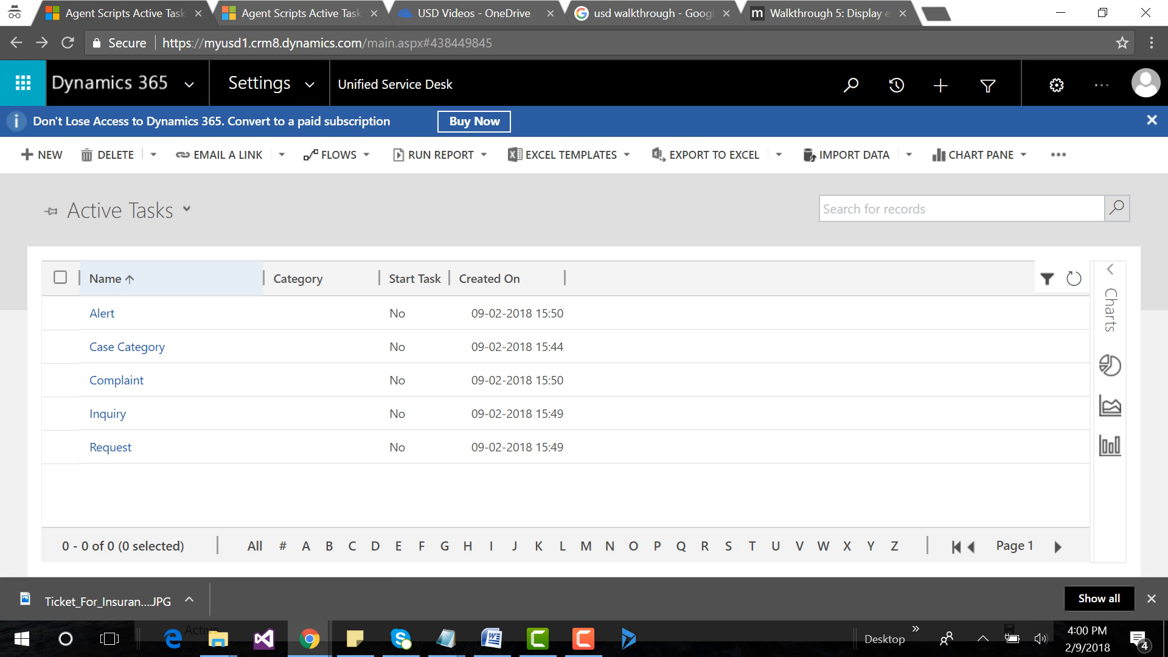
{"action": "left_click", "coordinate": [116, 380]}
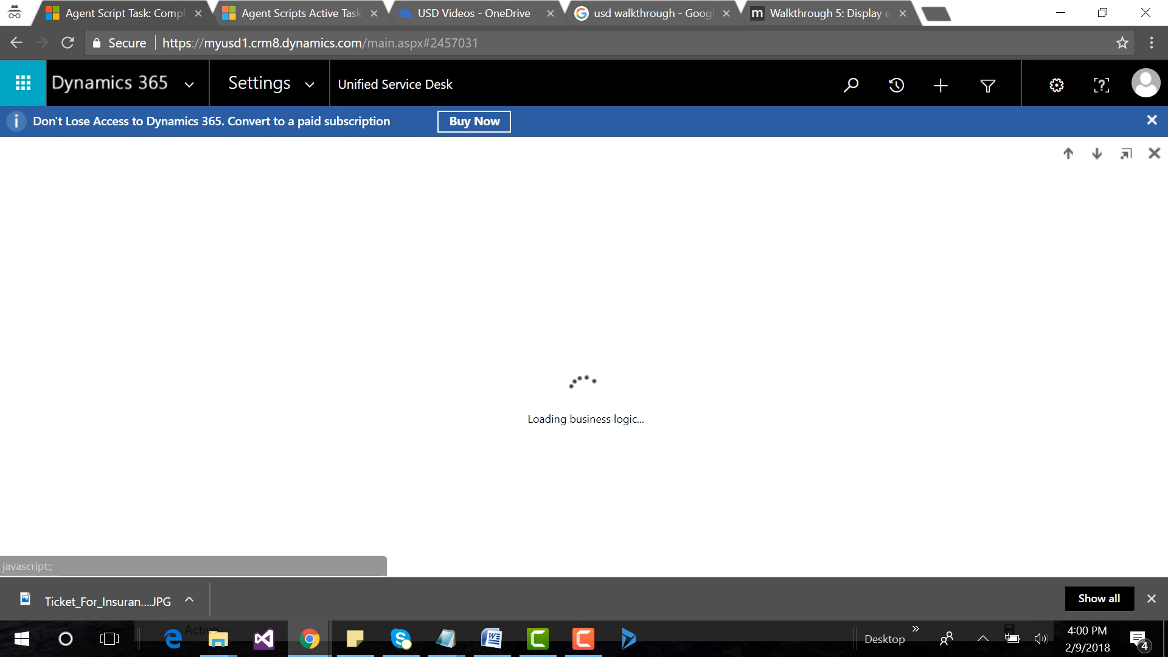
{"action": "mouse_move", "coordinate": [445, 639]}
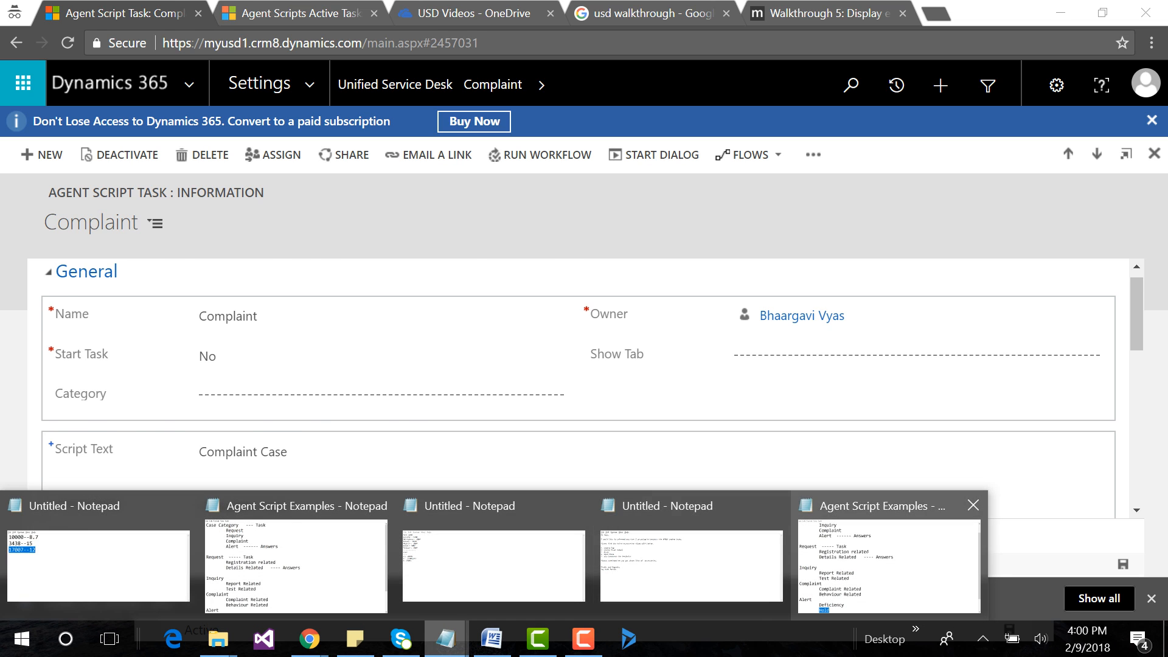
{"action": "left_click", "coordinate": [895, 548]}
{"action": "scroll", "coordinate": [584, 329], "scroll_direction": "down", "scroll_amount": 1}
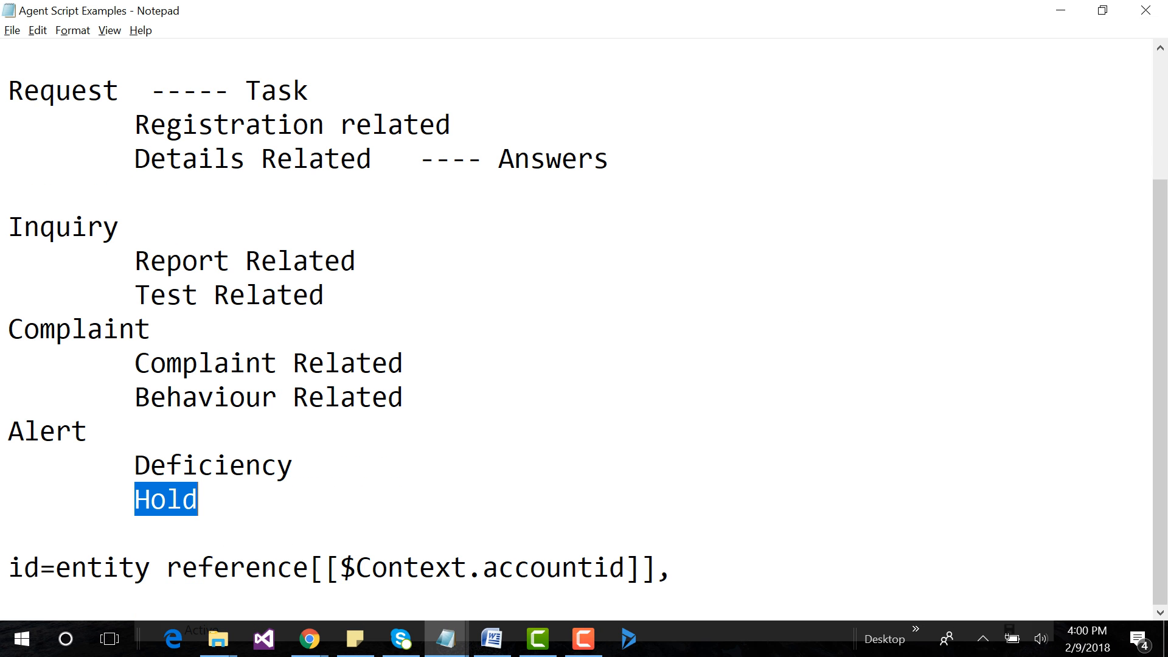
{"action": "key", "text": "alt+Tab"}
{"action": "scroll", "coordinate": [365, 395], "scroll_direction": "down", "scroll_amount": 3}
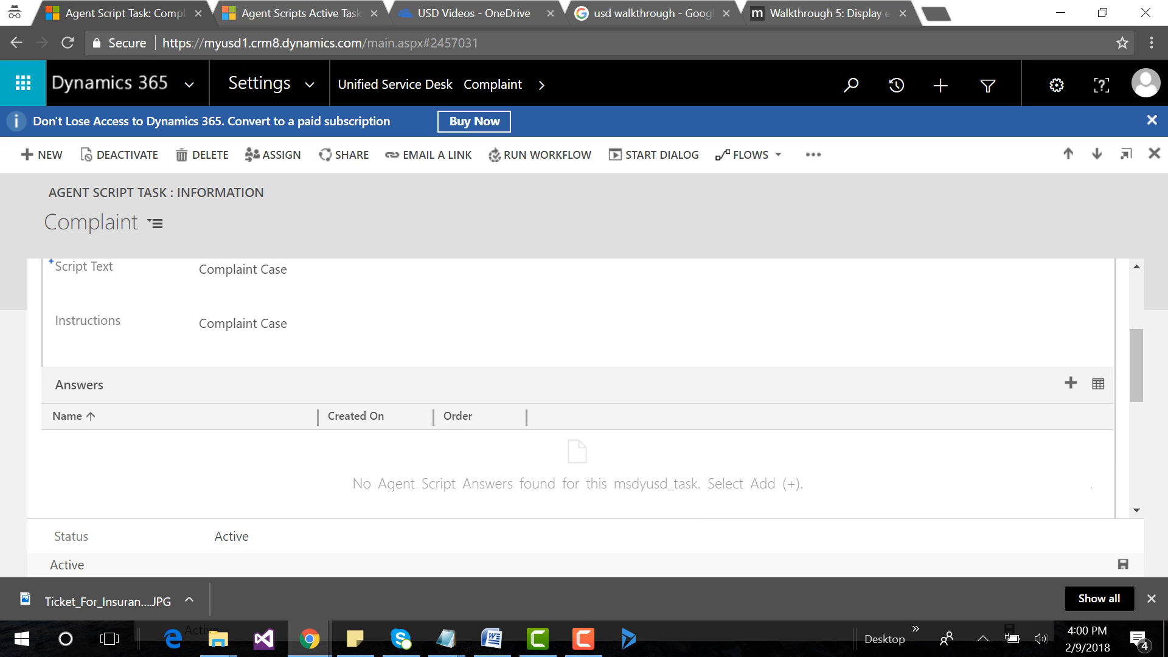
Add the existing answers "Complaint Related" and "Behaviour Related" to the Complaint task's Answers.
{"action": "left_click", "coordinate": [1071, 383]}
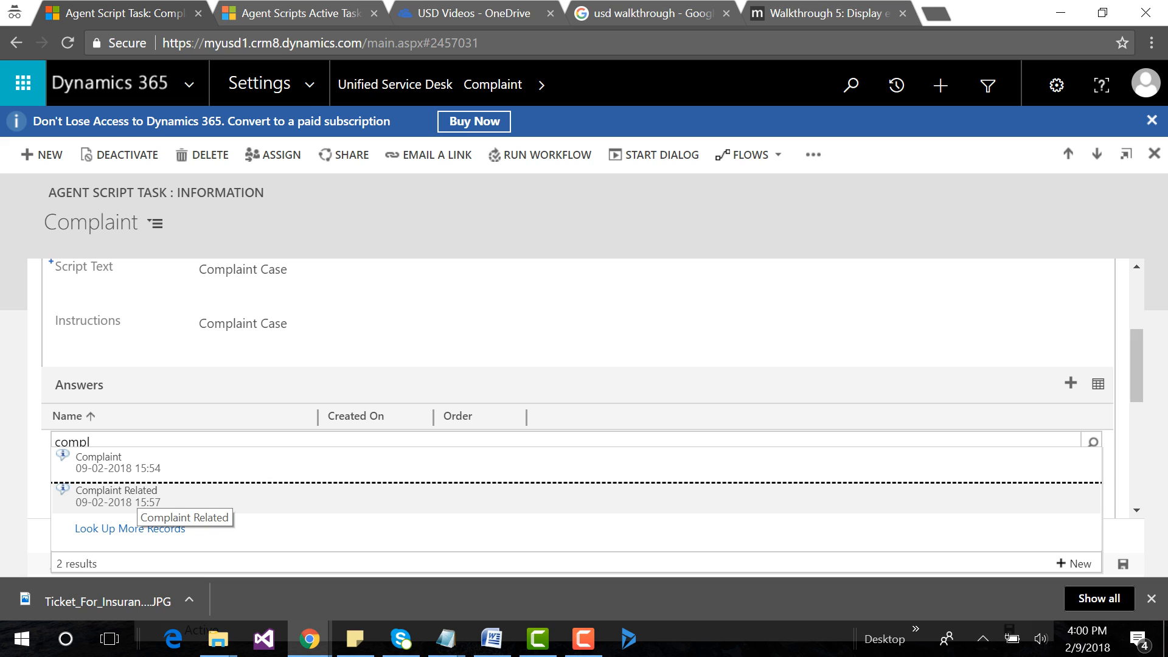
{"action": "left_click", "coordinate": [122, 496]}
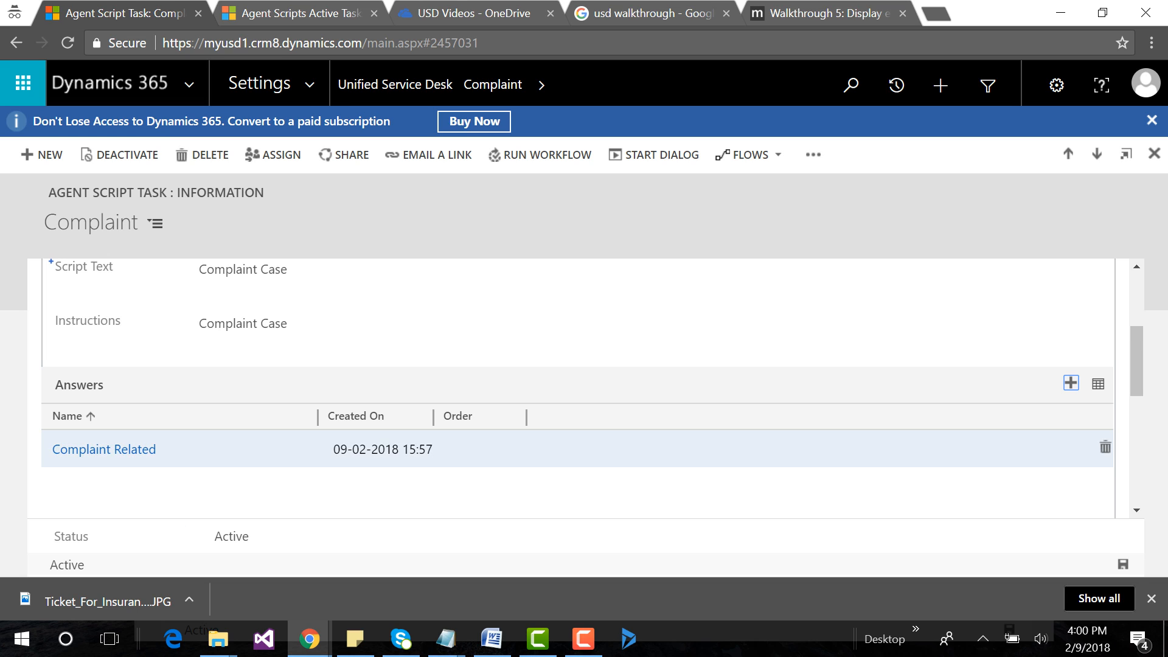
{"action": "left_click", "coordinate": [1071, 383]}
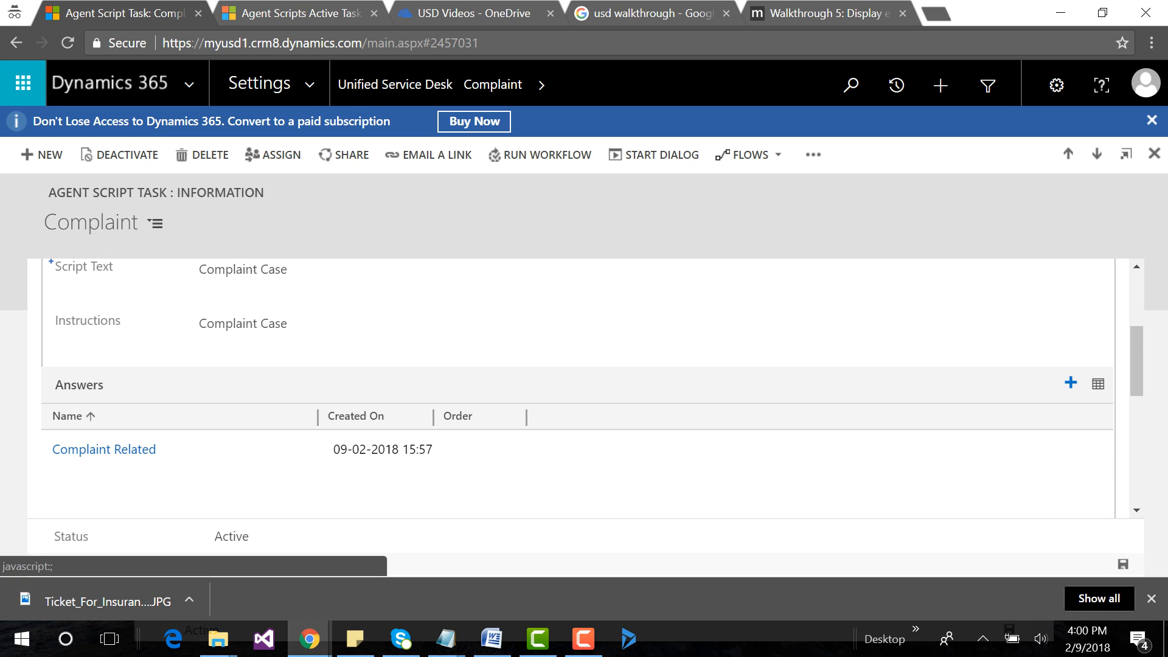
{"action": "type", "text": "beh"}
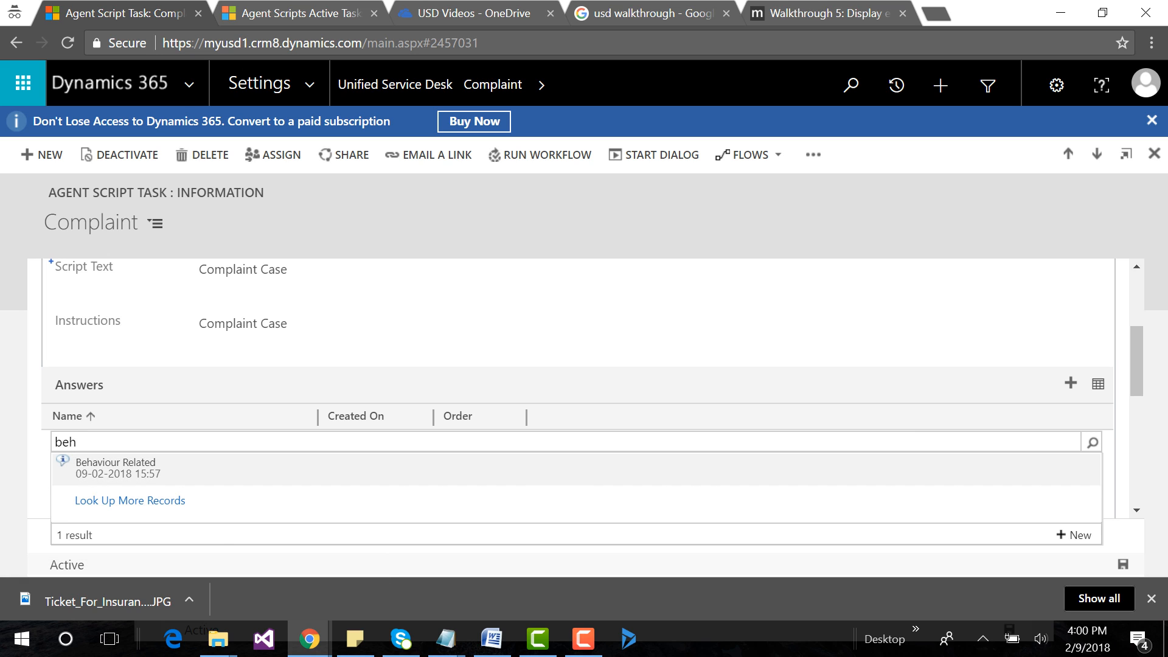
{"action": "left_click", "coordinate": [116, 468]}
Open the Alert task from the Active Tasks list, check its answers in the Notepad notes, and return to the task's Answers in Chrome.
{"action": "left_click", "coordinate": [17, 43]}
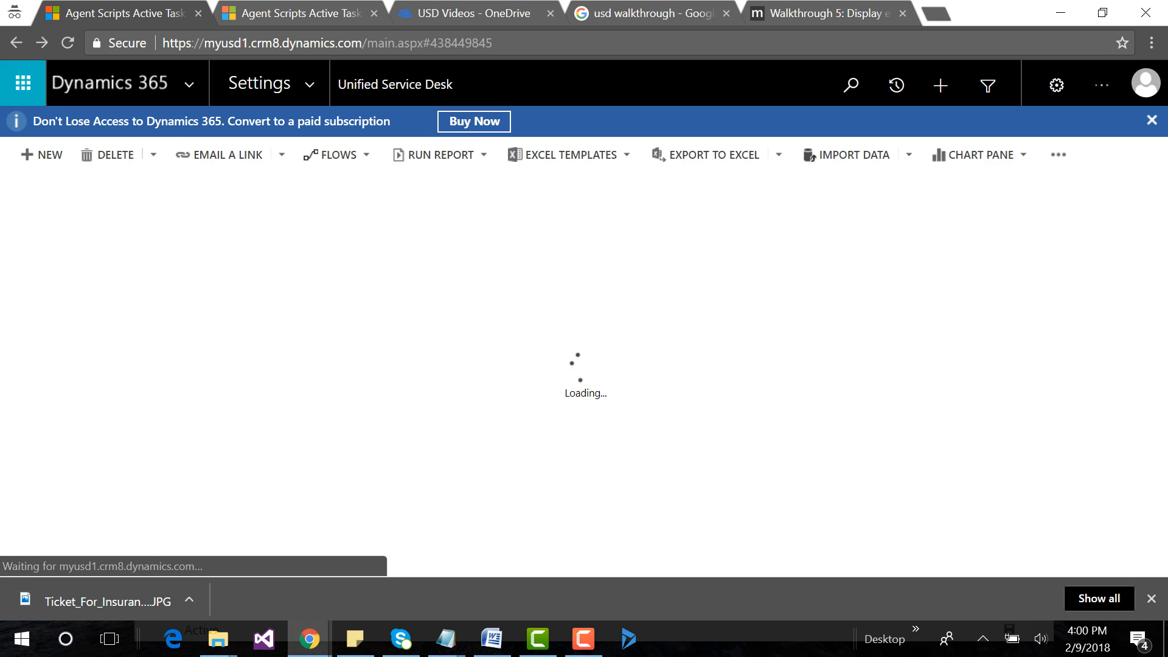
{"action": "left_click", "coordinate": [102, 313]}
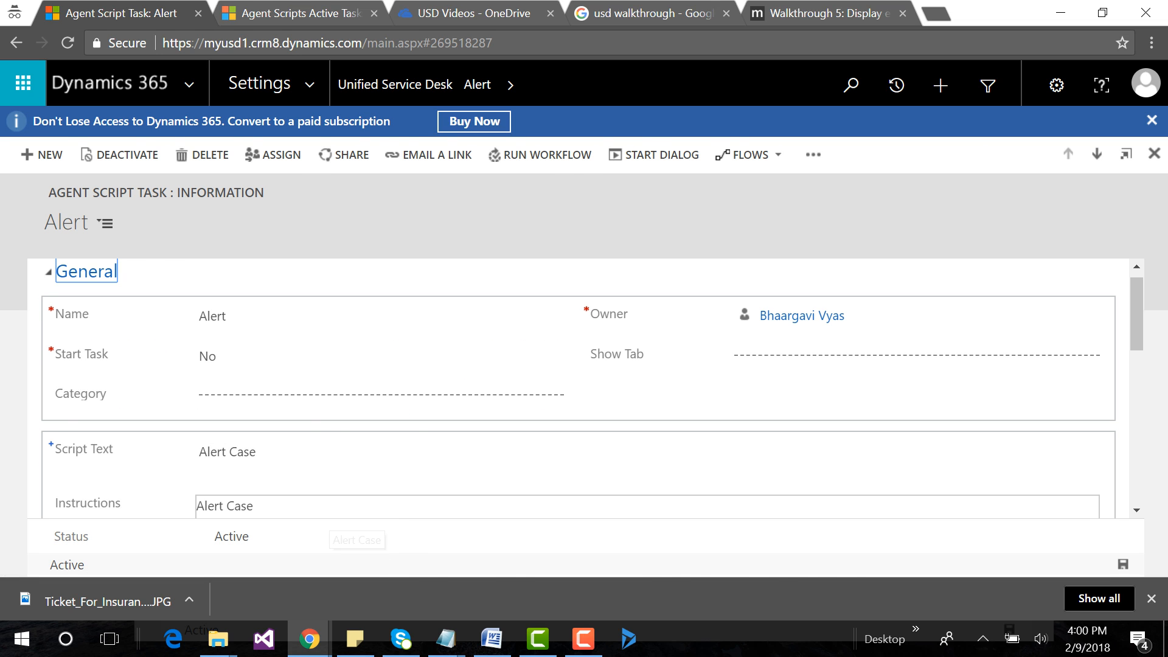
{"action": "key", "text": "alt+Tab"}
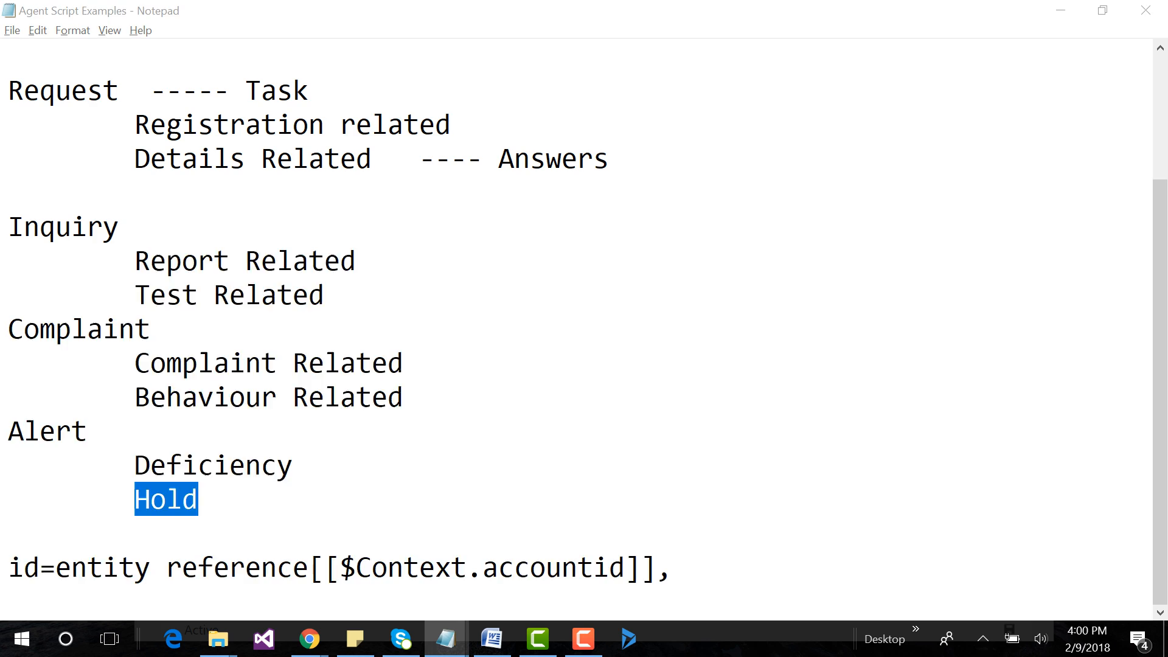
{"action": "key", "text": "alt+Tab"}
{"action": "scroll", "coordinate": [578, 390], "scroll_direction": "down", "scroll_amount": 5}
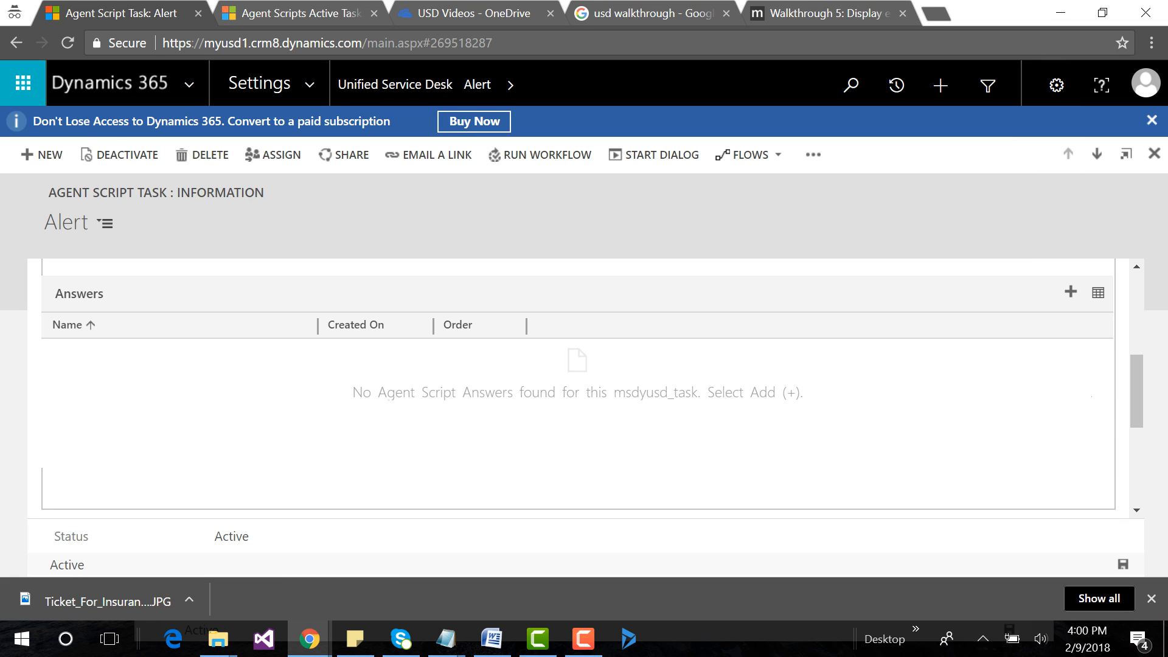
Add the existing answer "Deficiency" to the Alert task's Answers.
{"action": "left_click", "coordinate": [1071, 292]}
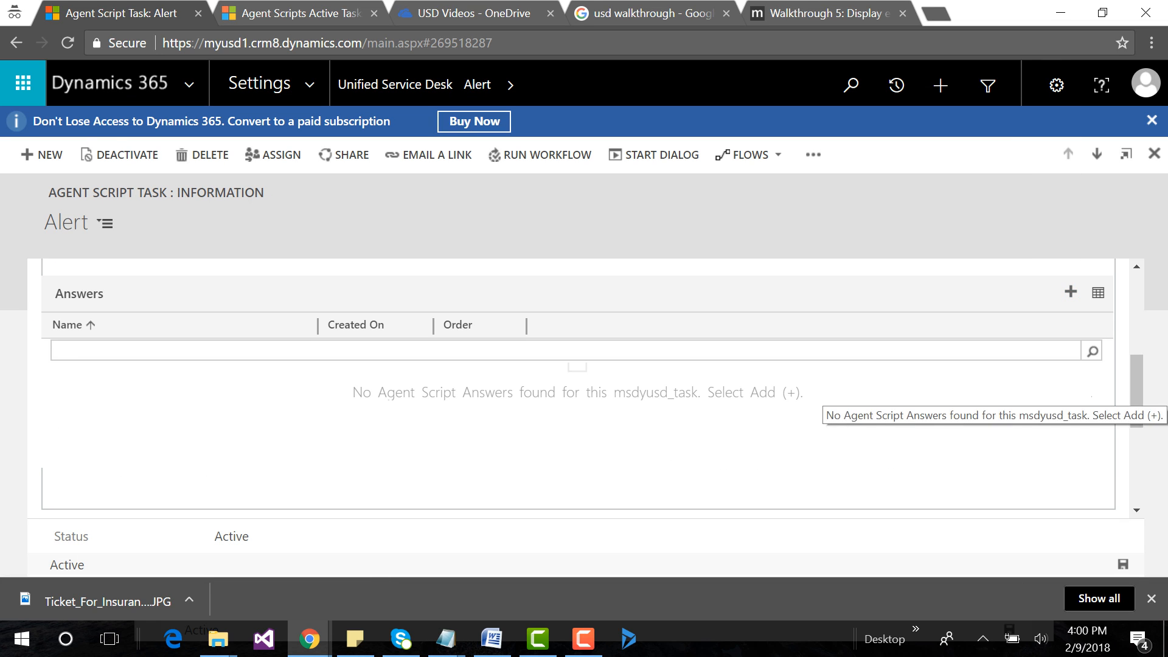
{"action": "type", "text": "difi"}
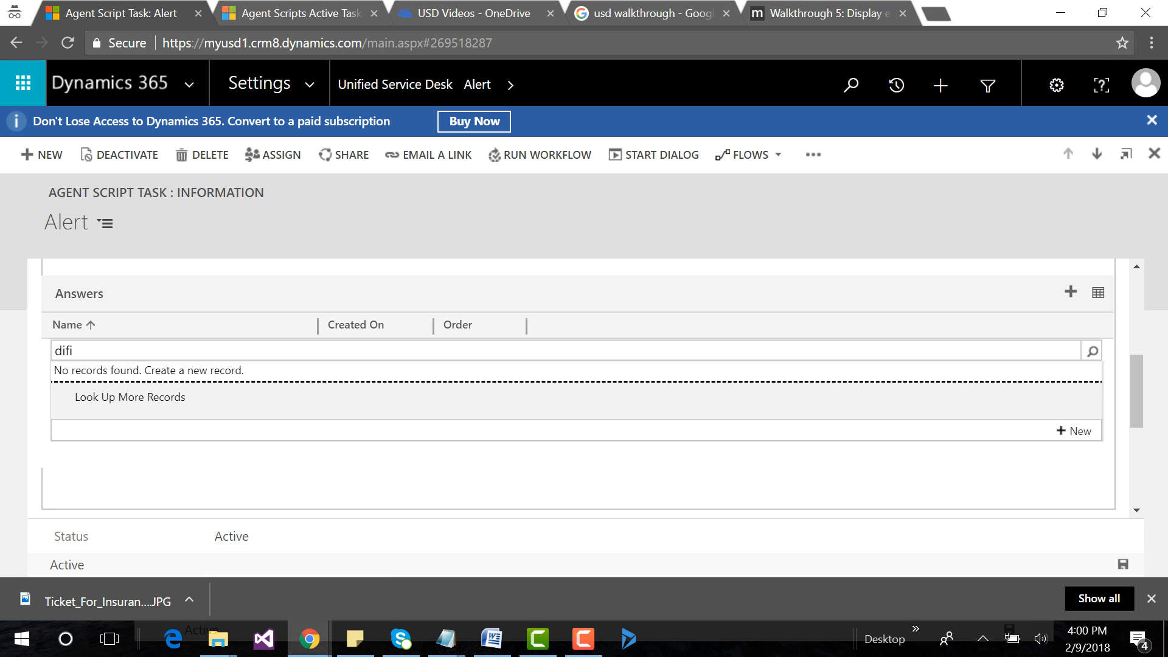
{"action": "left_click", "coordinate": [72, 351]}
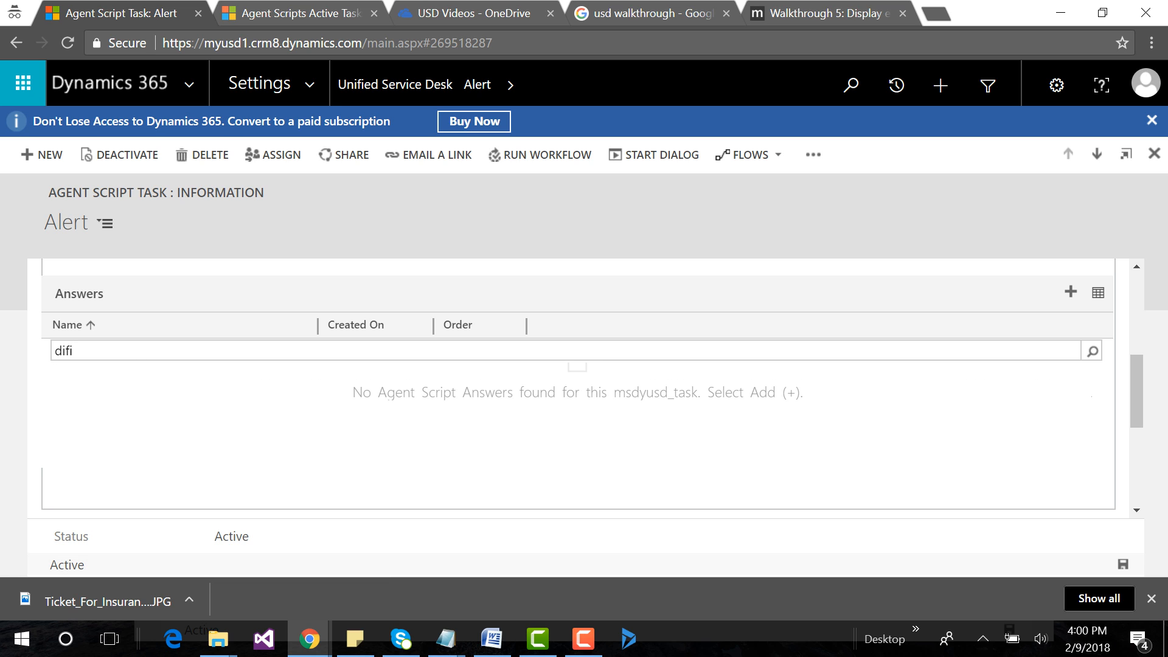
{"action": "key", "text": "BackSpace"}
{"action": "key", "text": "BackSpace"}
{"action": "key", "text": "BackSpace"}
{"action": "type", "text": "ef"}
{"action": "left_click", "coordinate": [99, 371]}
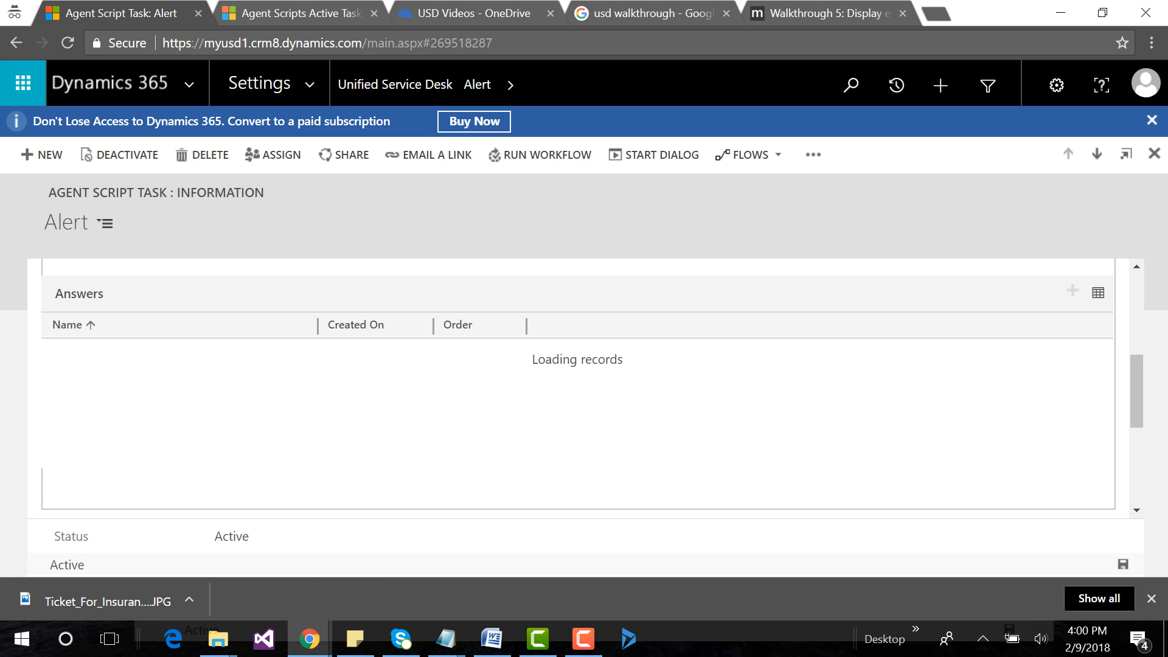
Add the existing answer "Hold" to the Alert task's Answers.
{"action": "left_click", "coordinate": [1071, 292]}
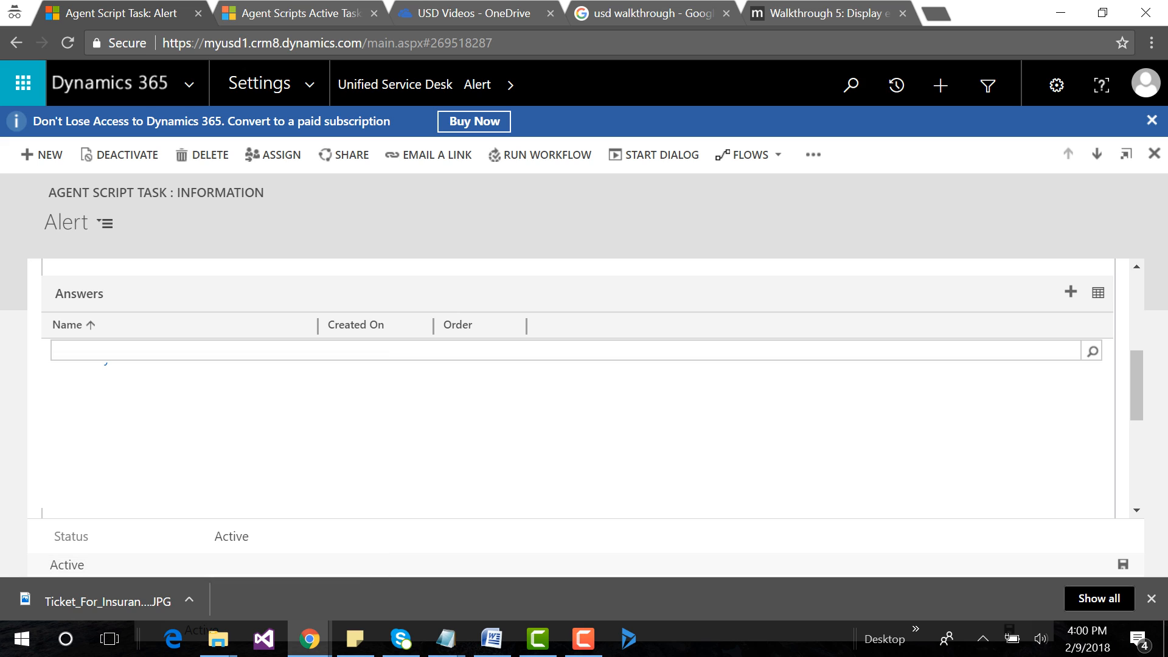
{"action": "type", "text": "hol"}
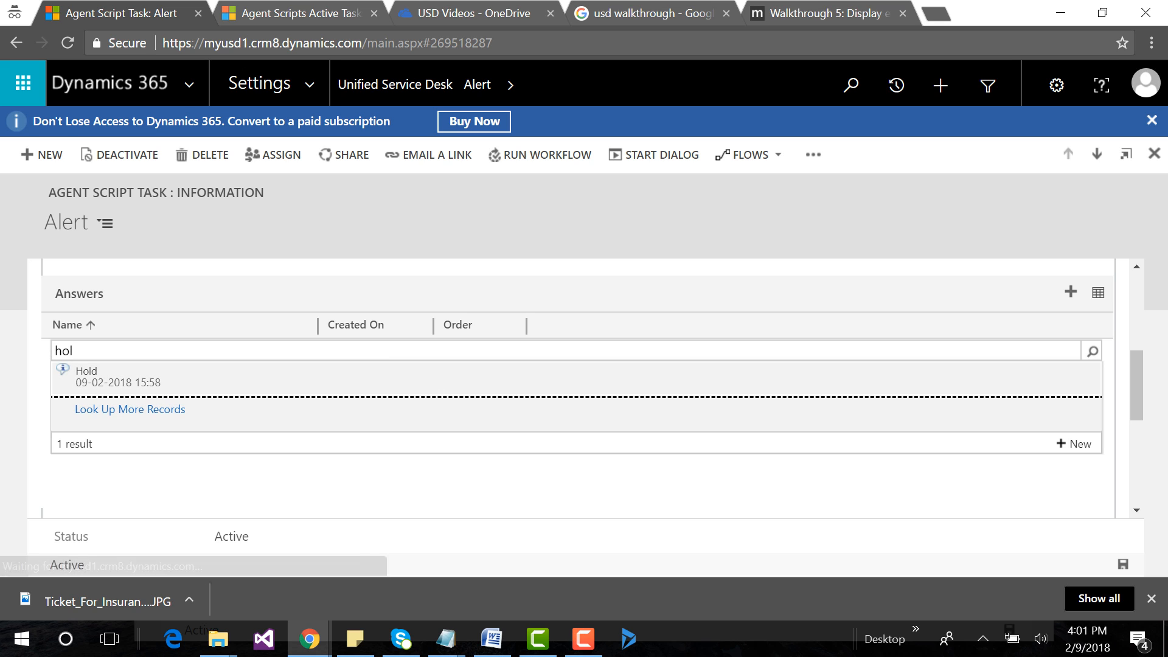
{"action": "left_click", "coordinate": [86, 374]}
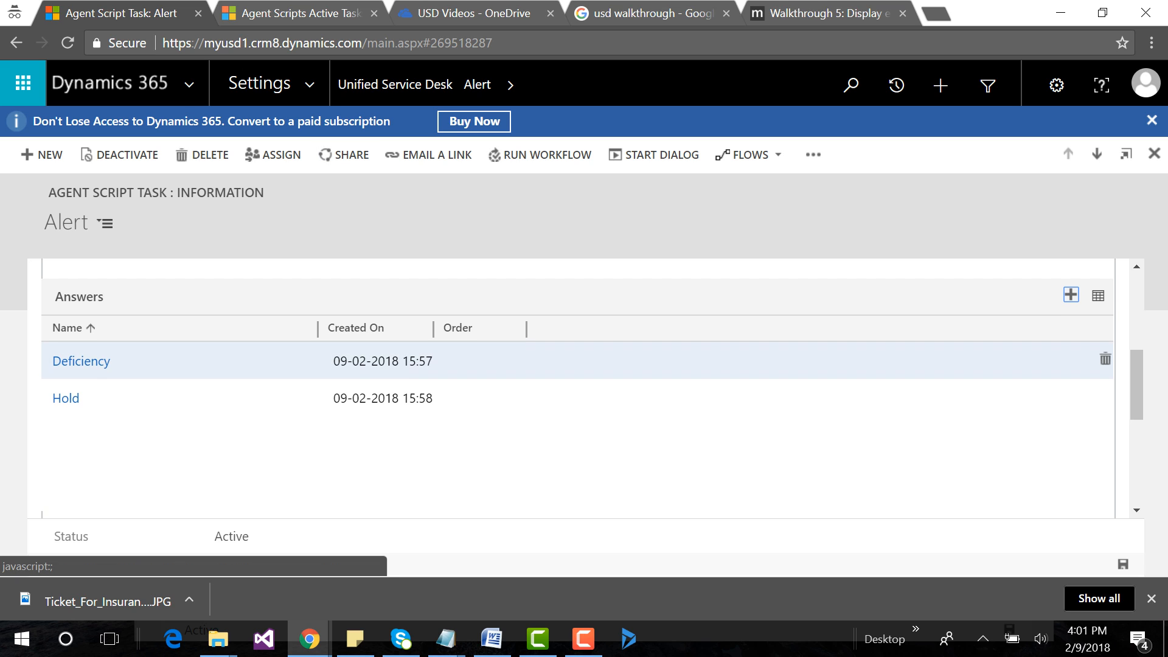
Review the task and answer hierarchy in the Agent Script Examples notes in Notepad, then return to the Alert task in Chrome.
{"action": "scroll", "coordinate": [399, 359], "scroll_direction": "up", "scroll_amount": 2}
{"action": "scroll", "coordinate": [399, 365], "scroll_direction": "up", "scroll_amount": 4}
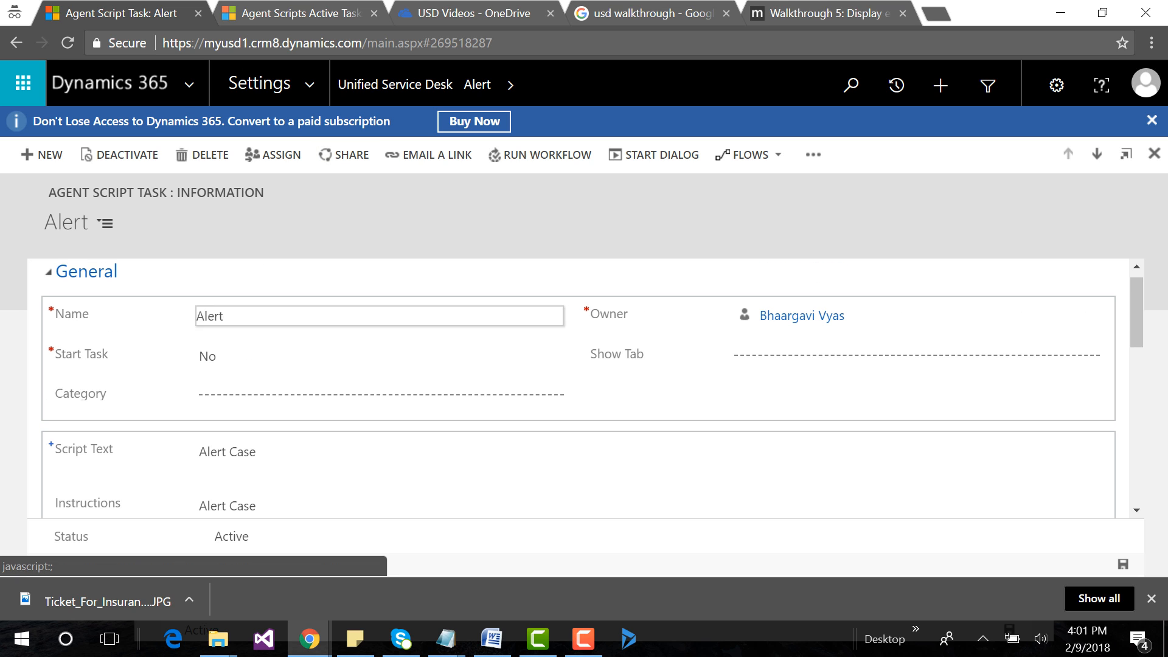
{"action": "mouse_move", "coordinate": [446, 639]}
{"action": "left_click", "coordinate": [889, 566]}
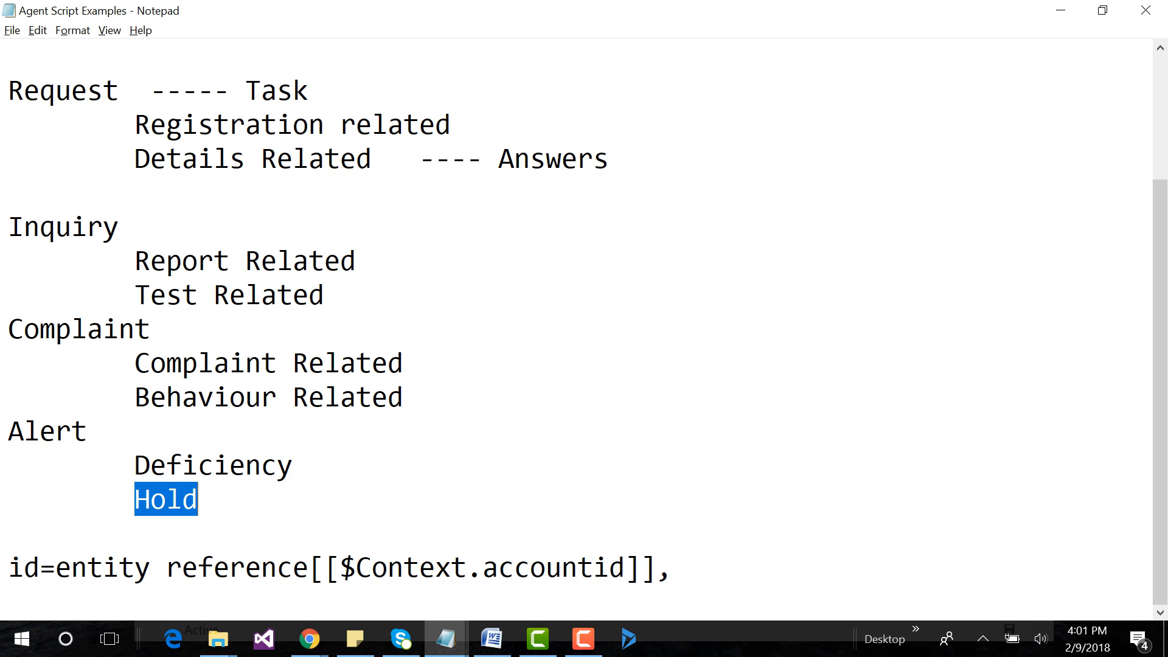
{"action": "scroll", "coordinate": [578, 329], "scroll_direction": "up", "scroll_amount": 2}
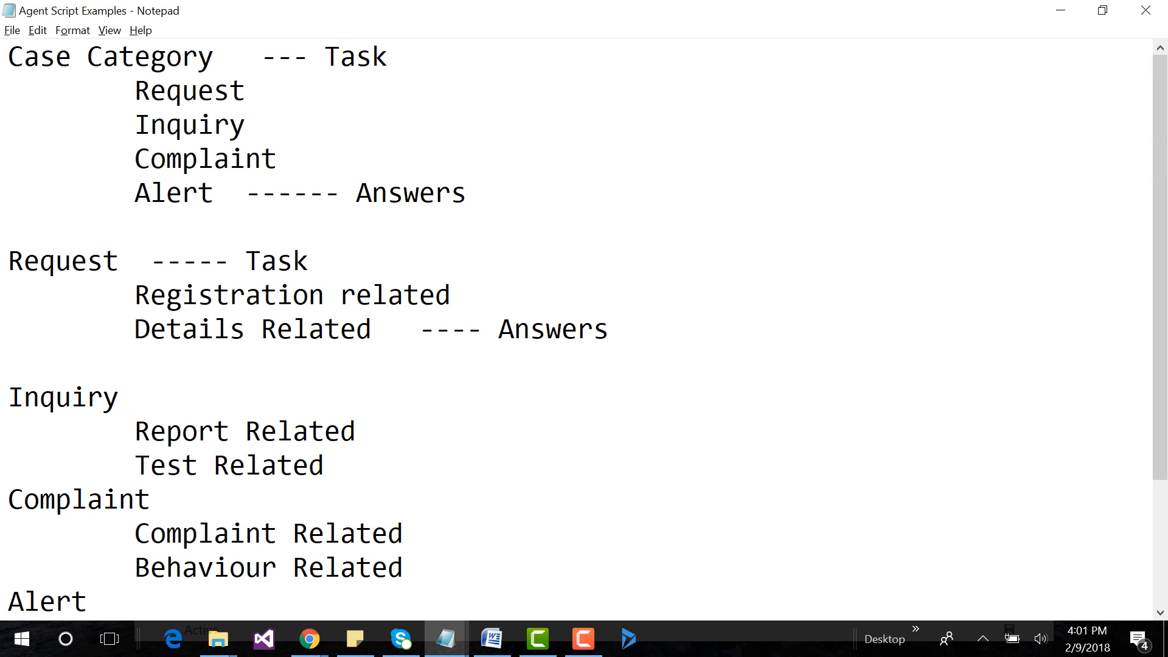
{"action": "key", "text": "alt+Tab"}
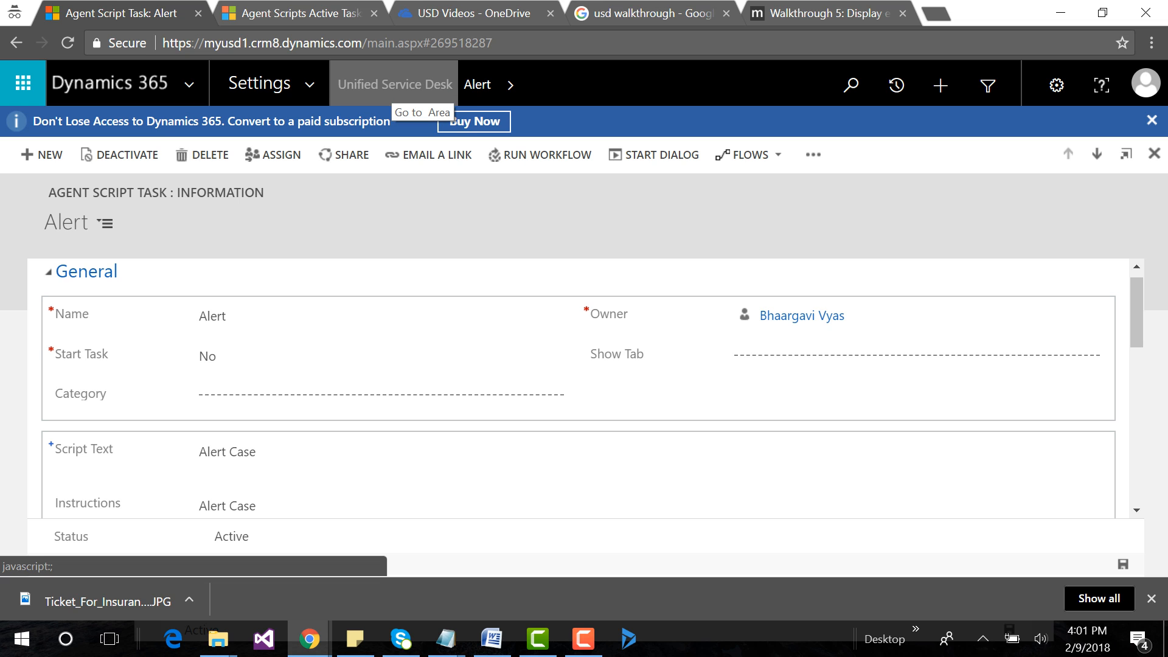
Return to the Unified Service Desk settings, then review the task and answer hierarchy in the Agent Script Examples notes in Notepad.
{"action": "left_click", "coordinate": [396, 86]}
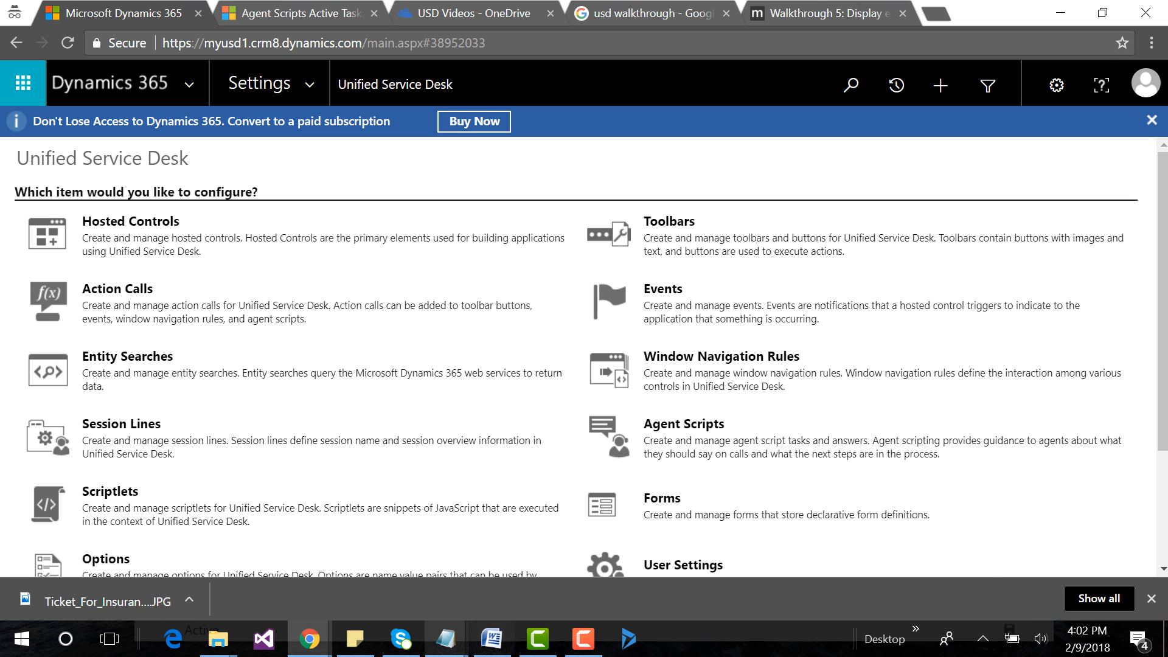
{"action": "left_click", "coordinate": [446, 639]}
{"action": "left_click", "coordinate": [882, 559]}
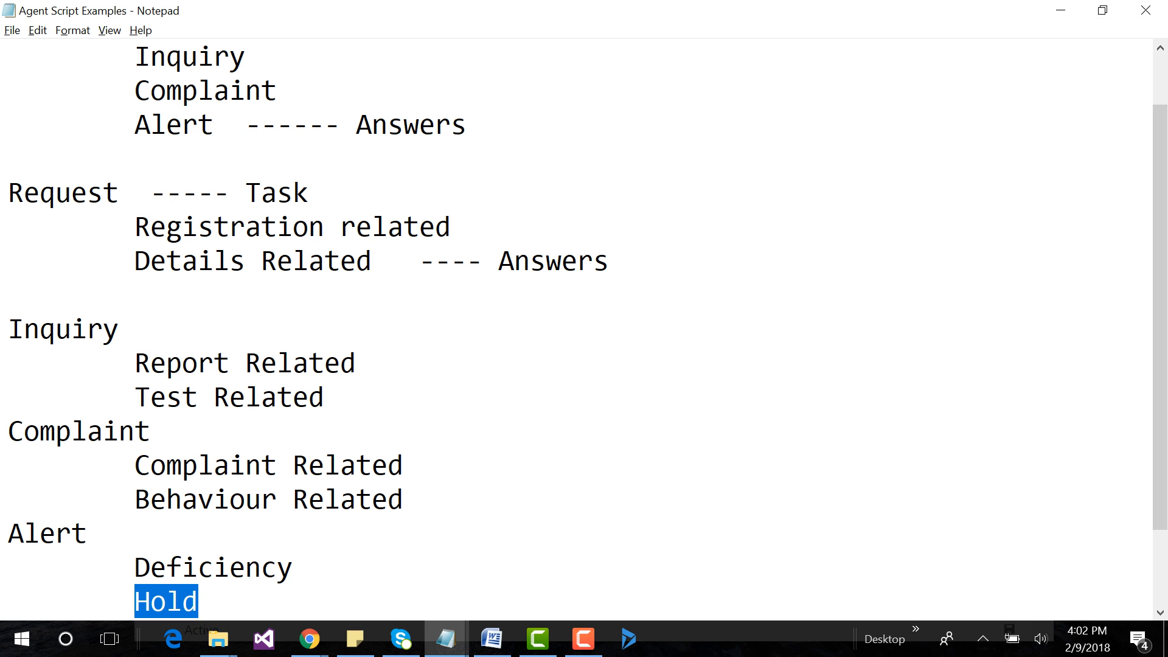
{"action": "scroll", "coordinate": [578, 328], "scroll_direction": "up", "scroll_amount": 1}
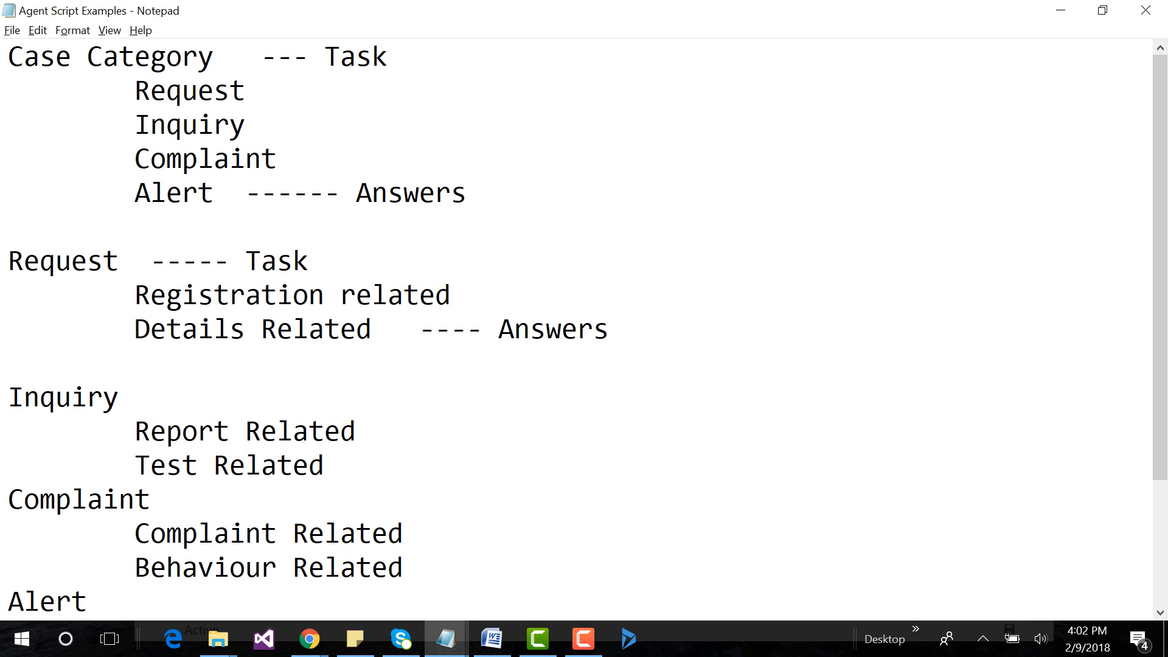
Close the leftover Chrome window of the "Hold" agent script answer and return to the Unified Service Desk settings in the main Chrome window.
{"action": "left_click", "coordinate": [309, 638]}
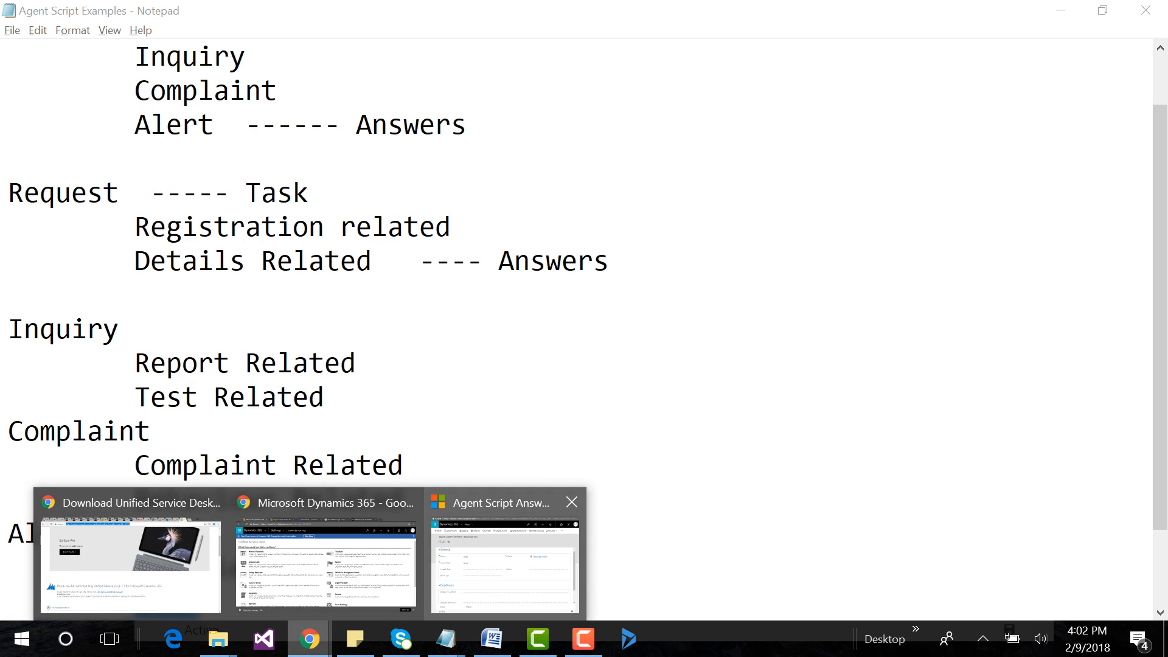
{"action": "left_click", "coordinate": [505, 560]}
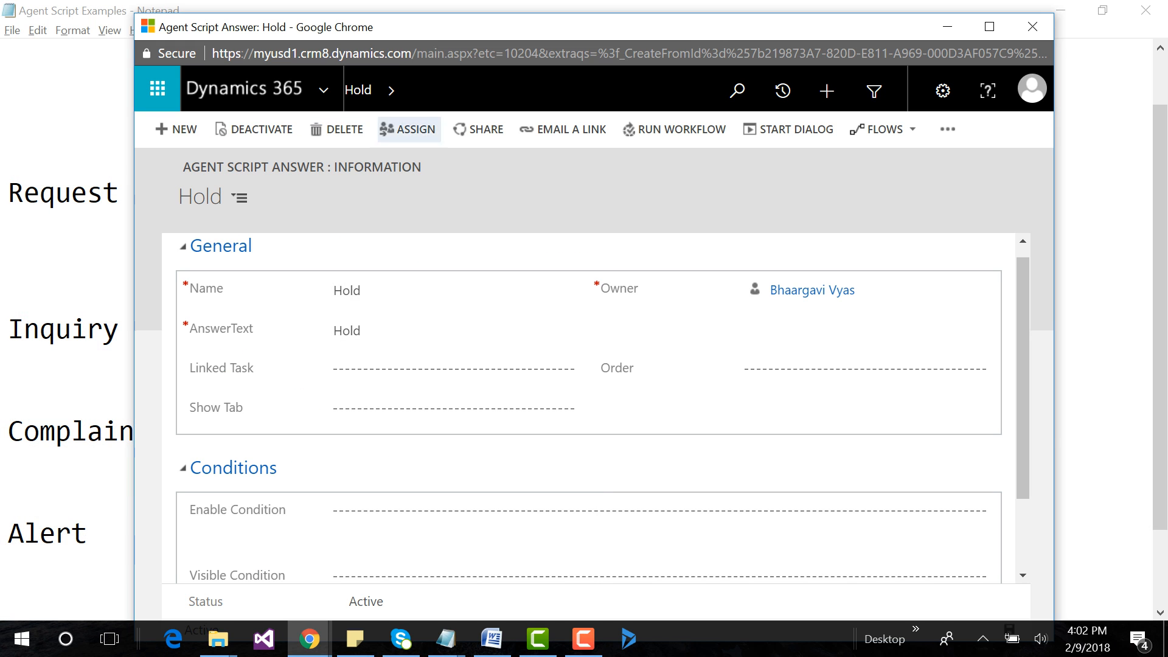
{"action": "left_click", "coordinate": [1033, 27]}
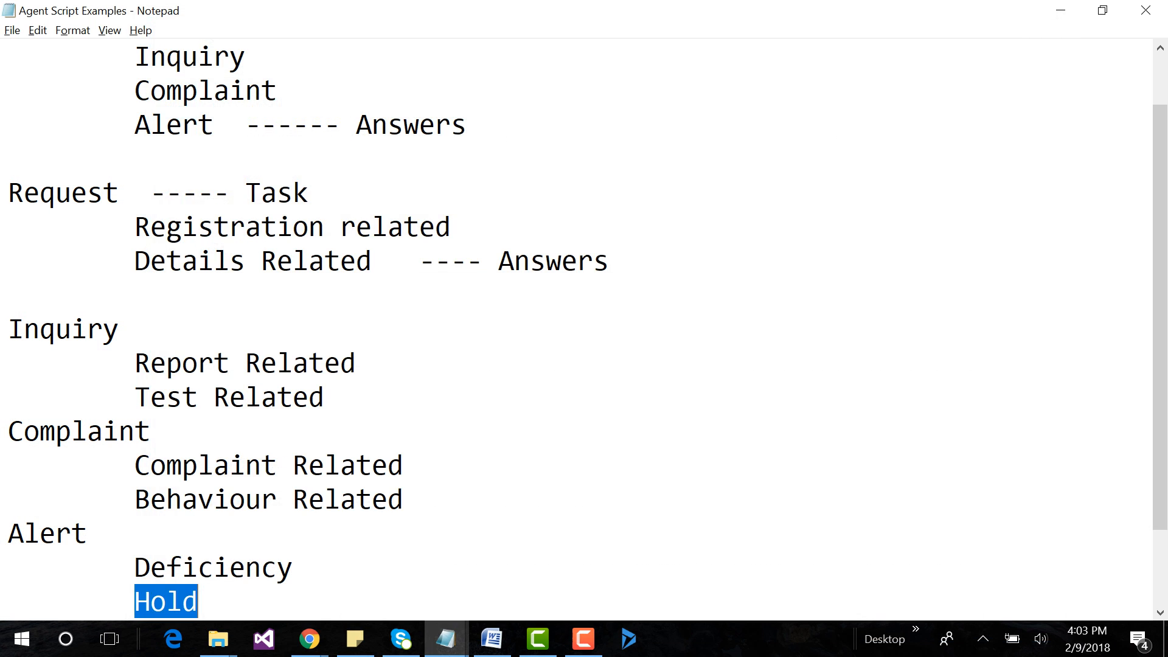
{"action": "mouse_move", "coordinate": [310, 639]}
{"action": "left_click", "coordinate": [407, 550]}
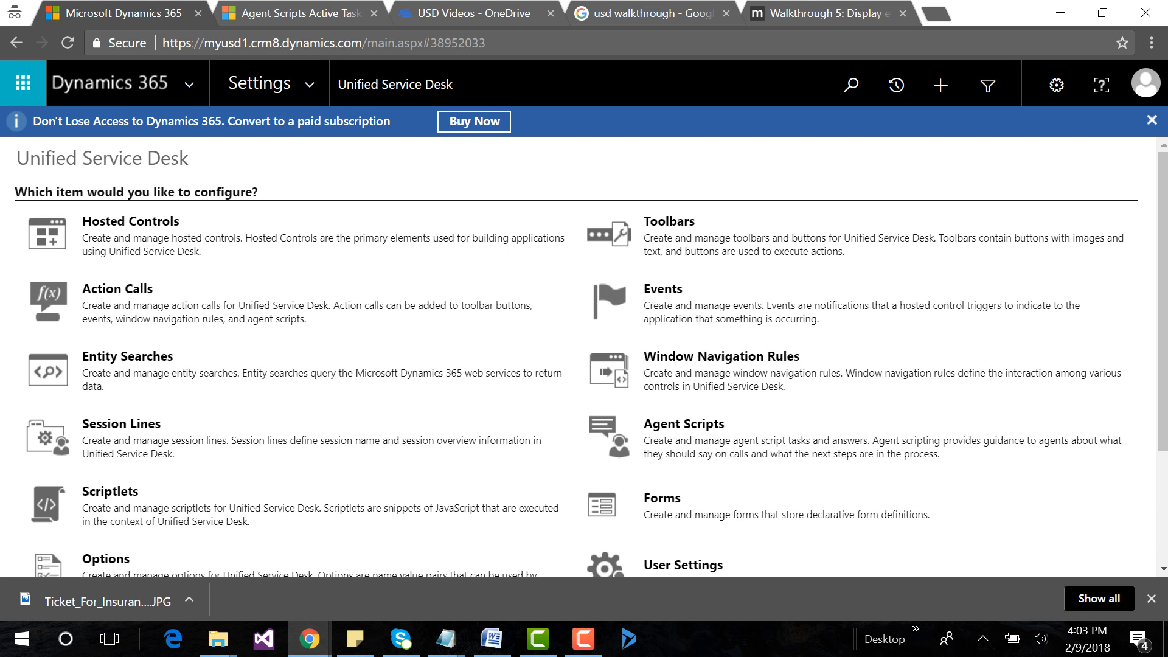
Start a new action call named "Load Agent Script".
{"action": "left_click", "coordinate": [117, 289]}
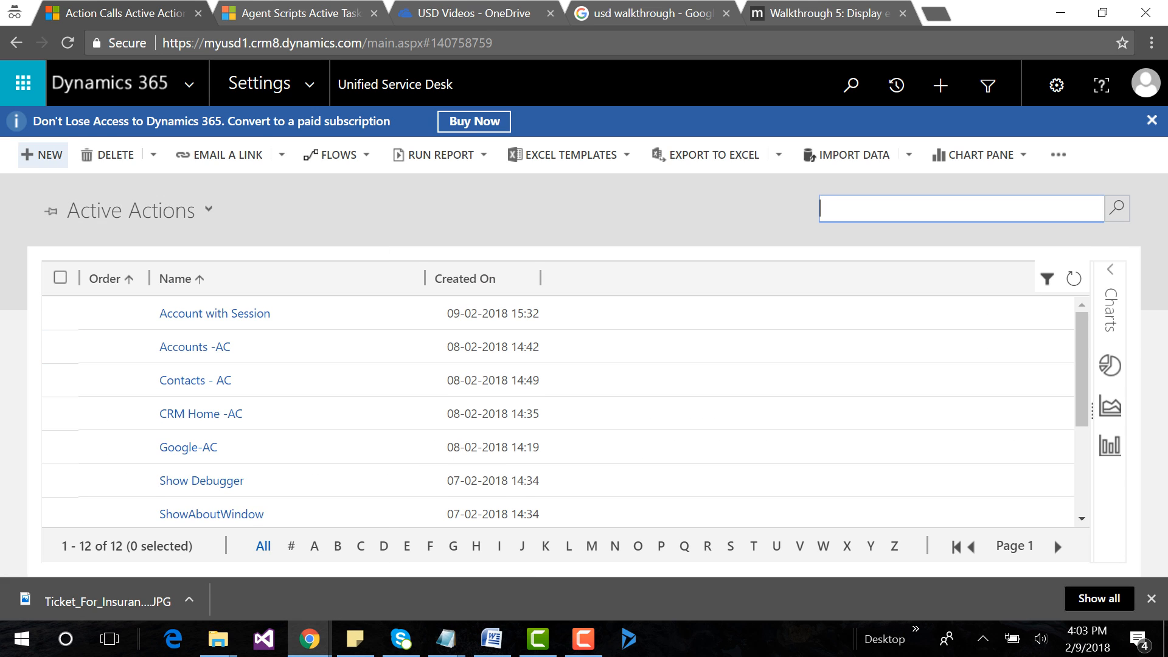
{"action": "left_click", "coordinate": [43, 155]}
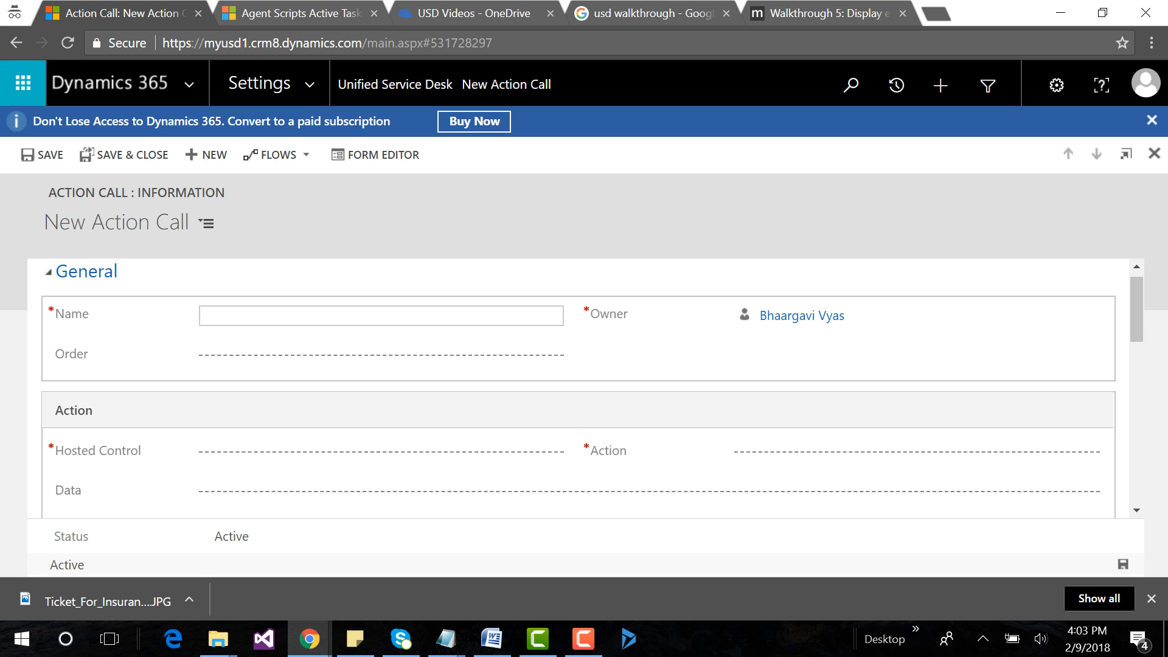
{"action": "type", "text": "Load Agent Script"}
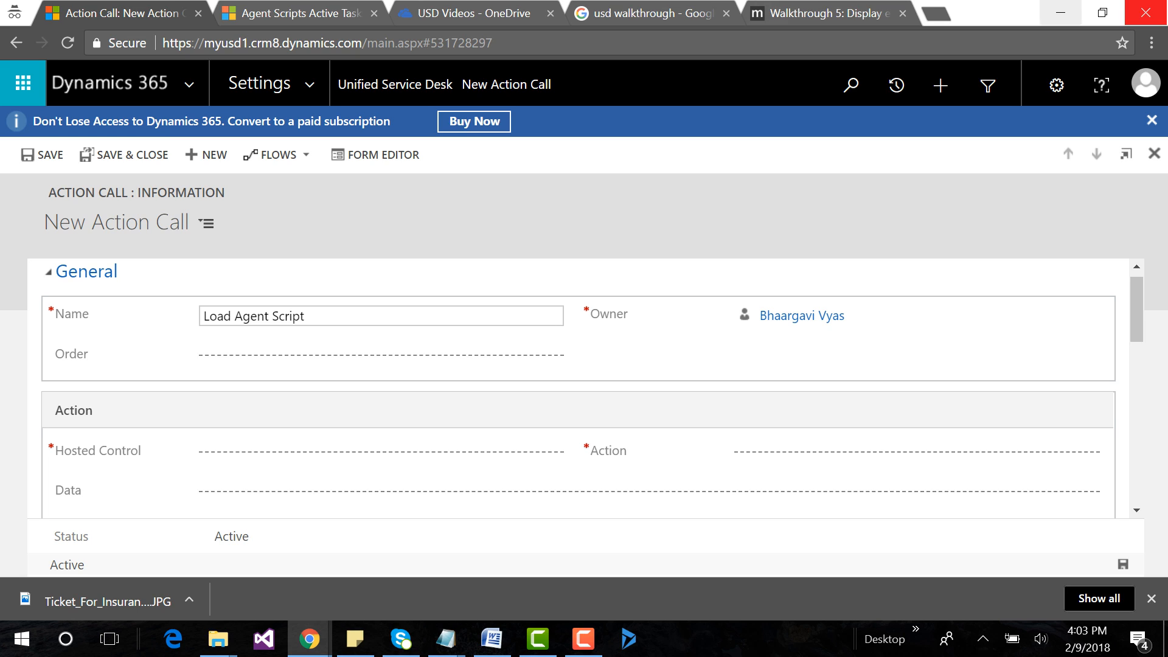
{"action": "left_click", "coordinate": [381, 356]}
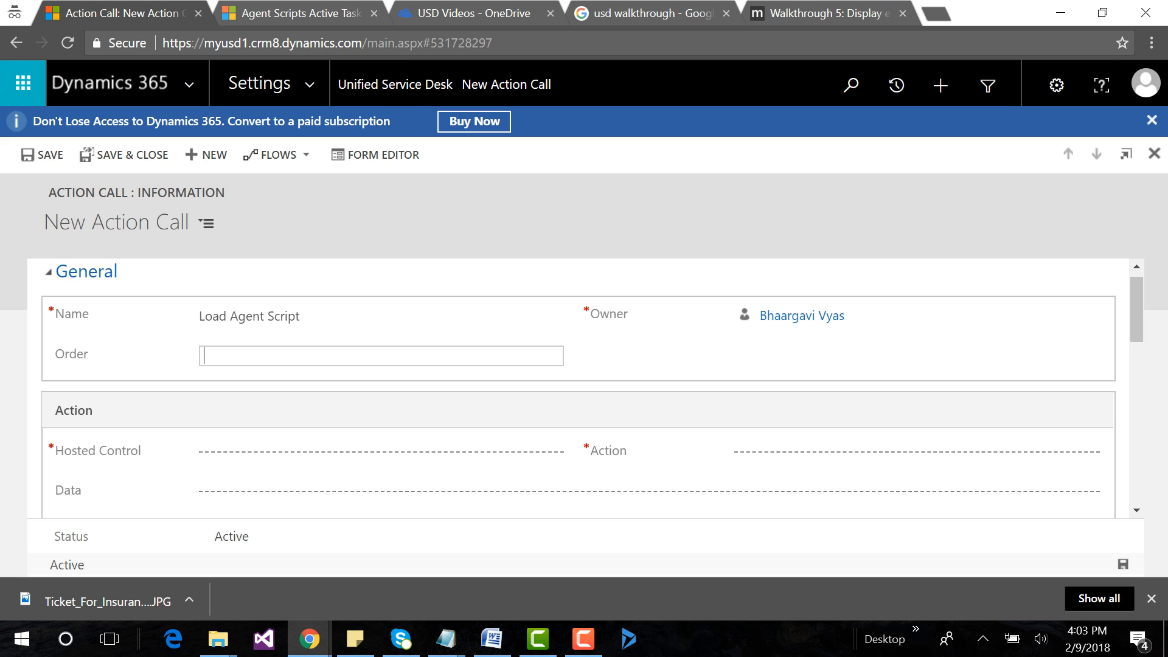
Look up "agen" as the action call's Hosted Control and start a new hosted control from there named "Agent Scripting".
{"action": "left_click", "coordinate": [371, 454]}
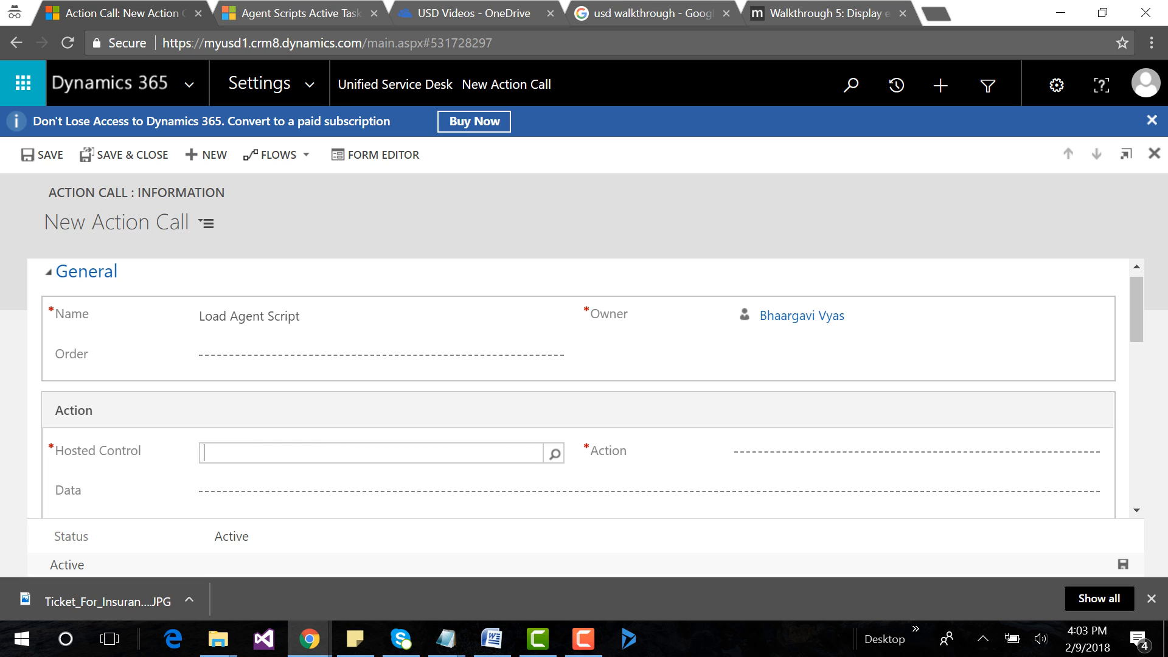
{"action": "type", "text": "agen"}
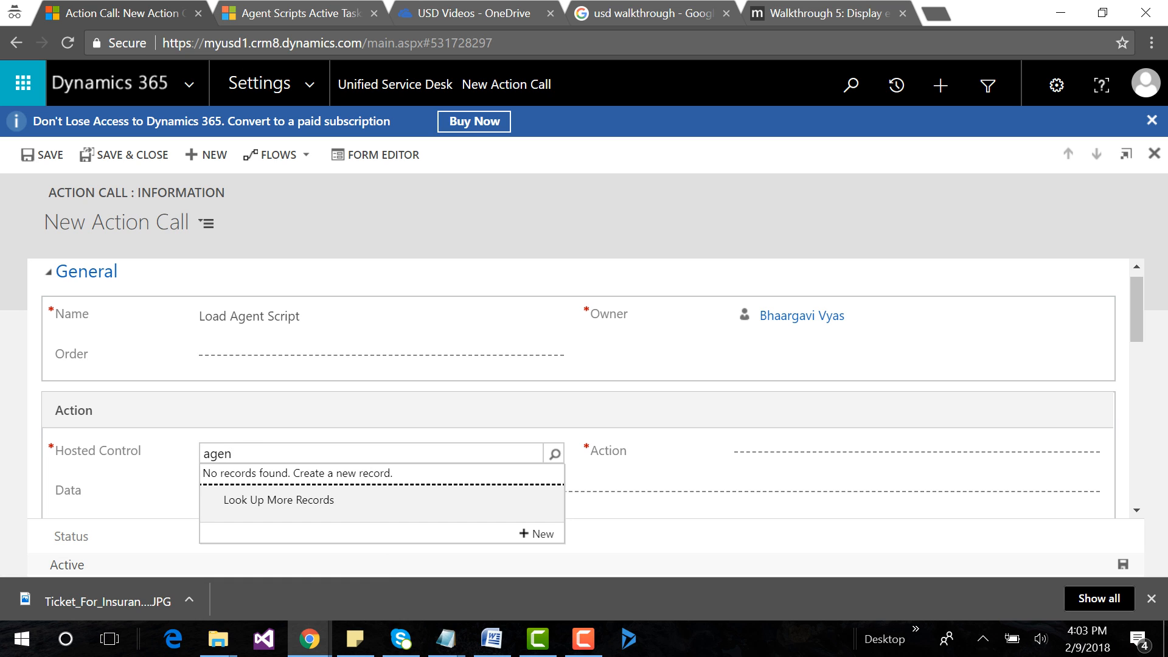
{"action": "left_click", "coordinate": [542, 534]}
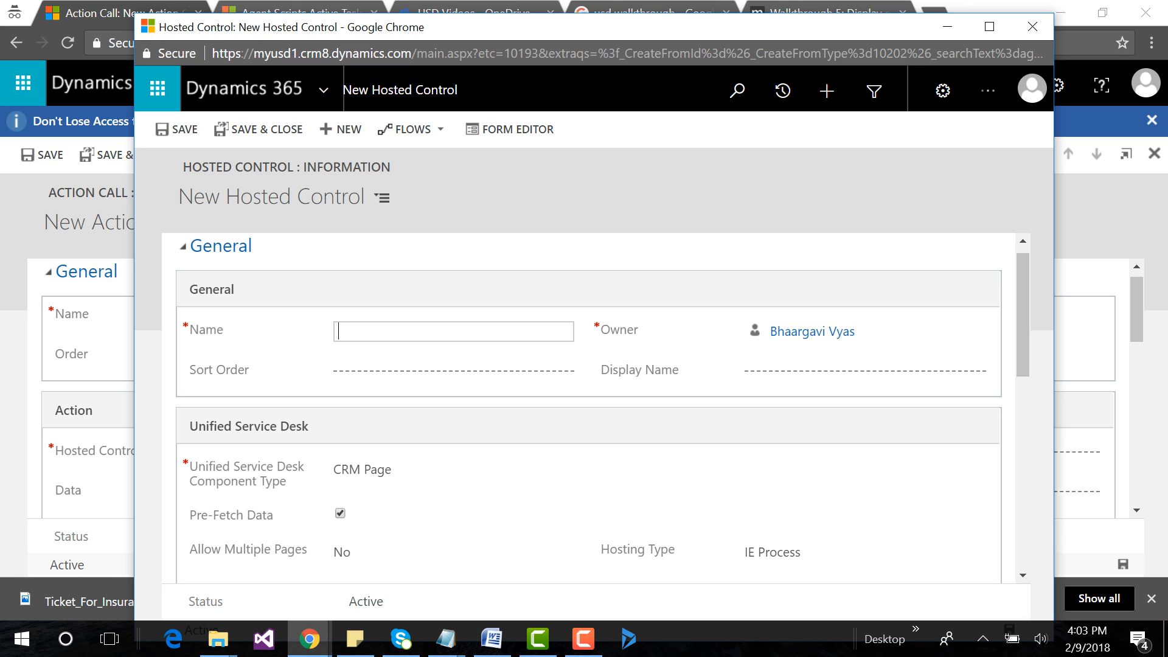
{"action": "type", "text": "Agent Script"}
{"action": "type", "text": "ing"}
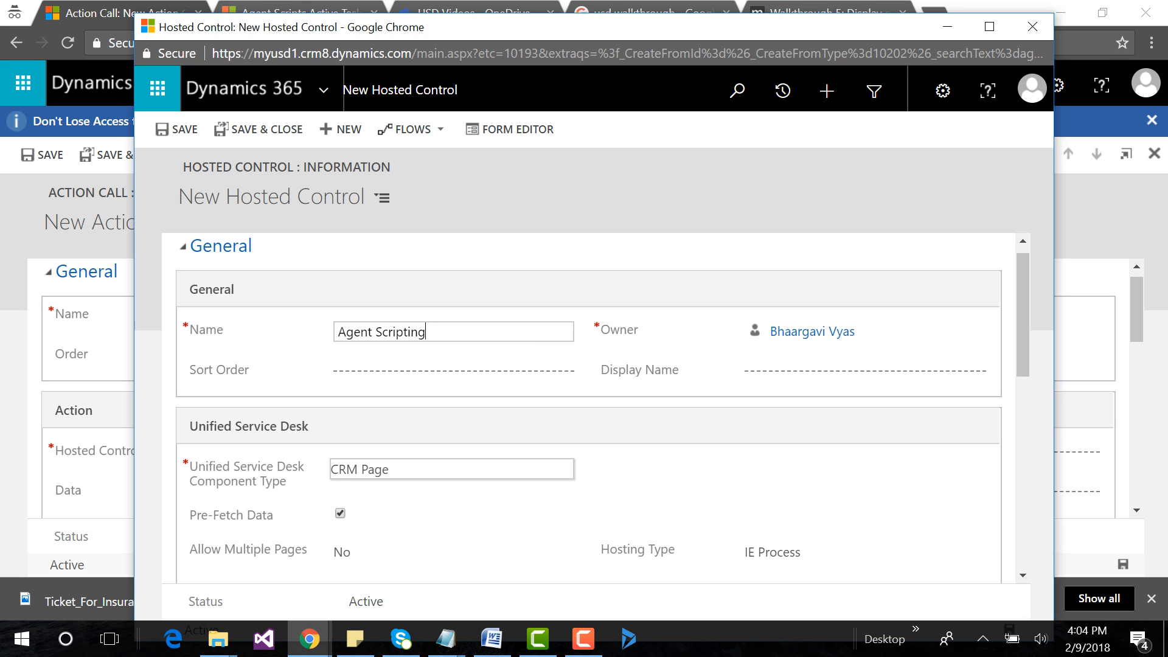
Set the hosted control's component type to Agent Scripting, keep WorkflowPanel as its display group, and save and close it.
{"action": "left_click", "coordinate": [395, 470]}
{"action": "left_click", "coordinate": [401, 468]}
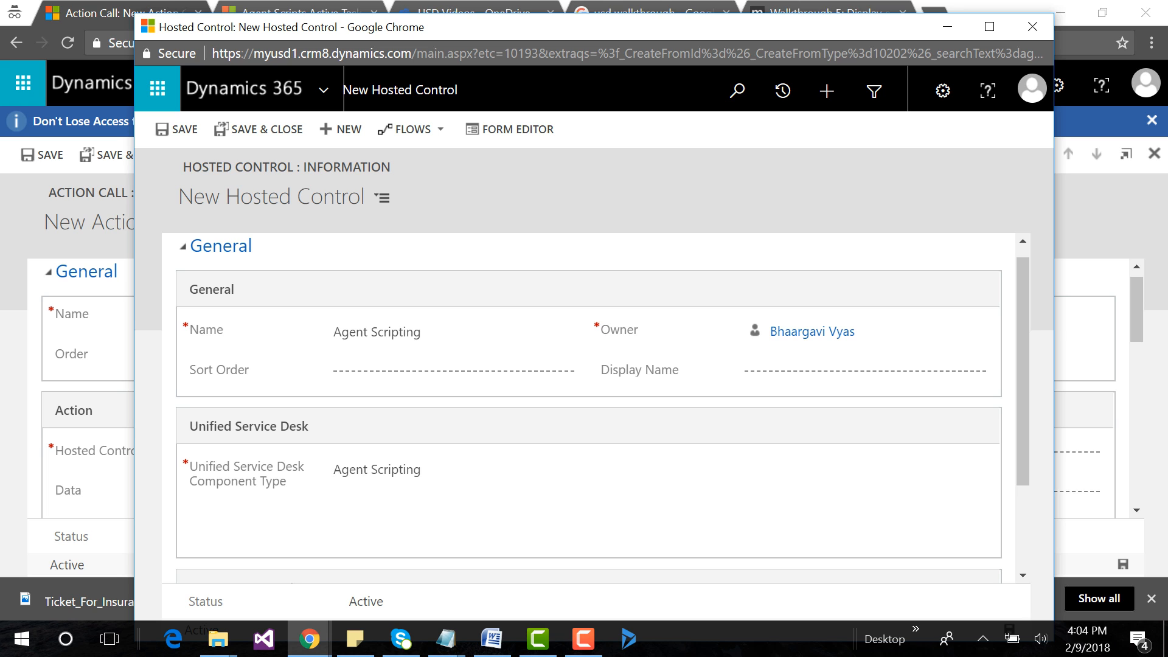
{"action": "scroll", "coordinate": [395, 474], "scroll_direction": "down", "scroll_amount": 2}
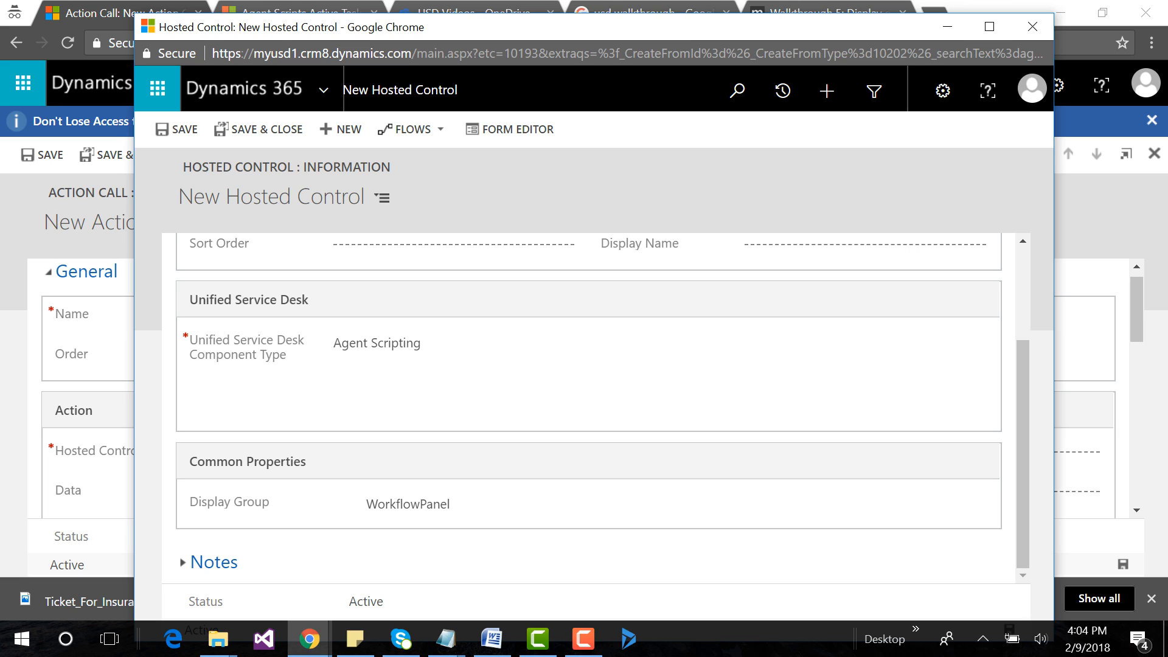
{"action": "left_click", "coordinate": [414, 506]}
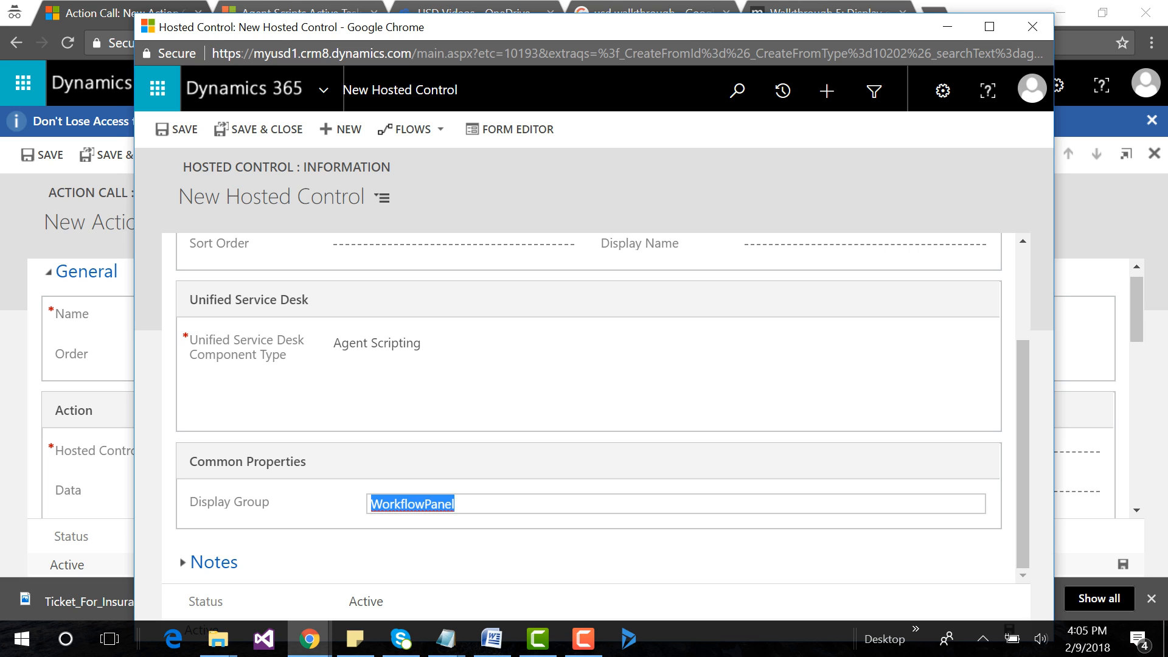
{"action": "key", "text": "Tab"}
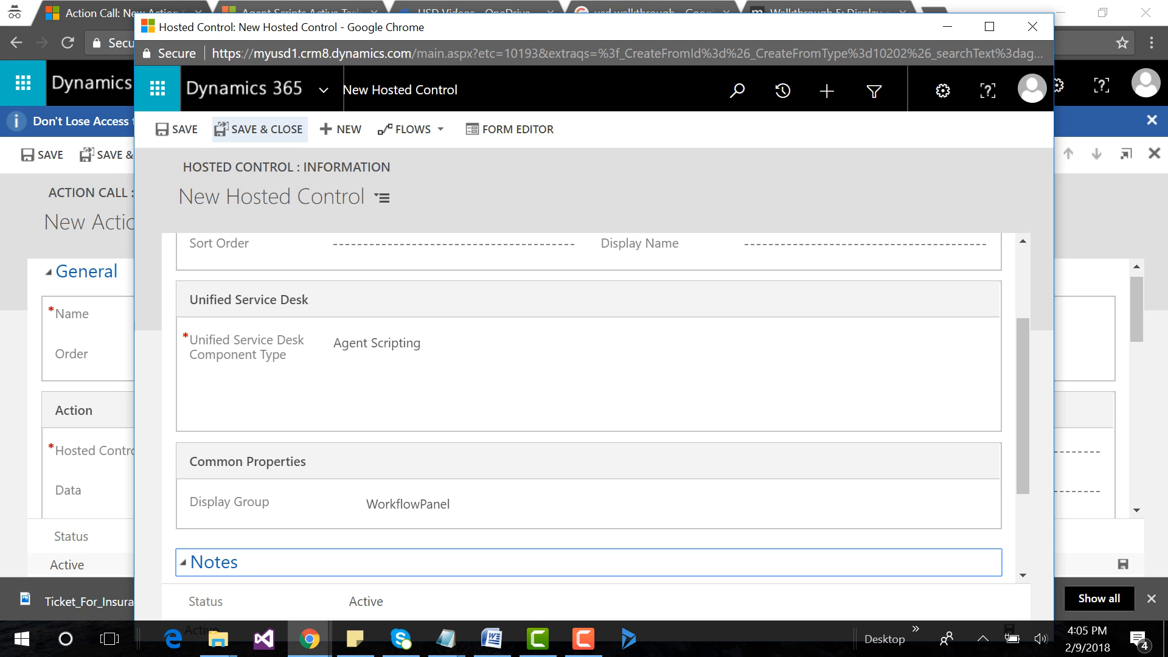
{"action": "left_click", "coordinate": [260, 130]}
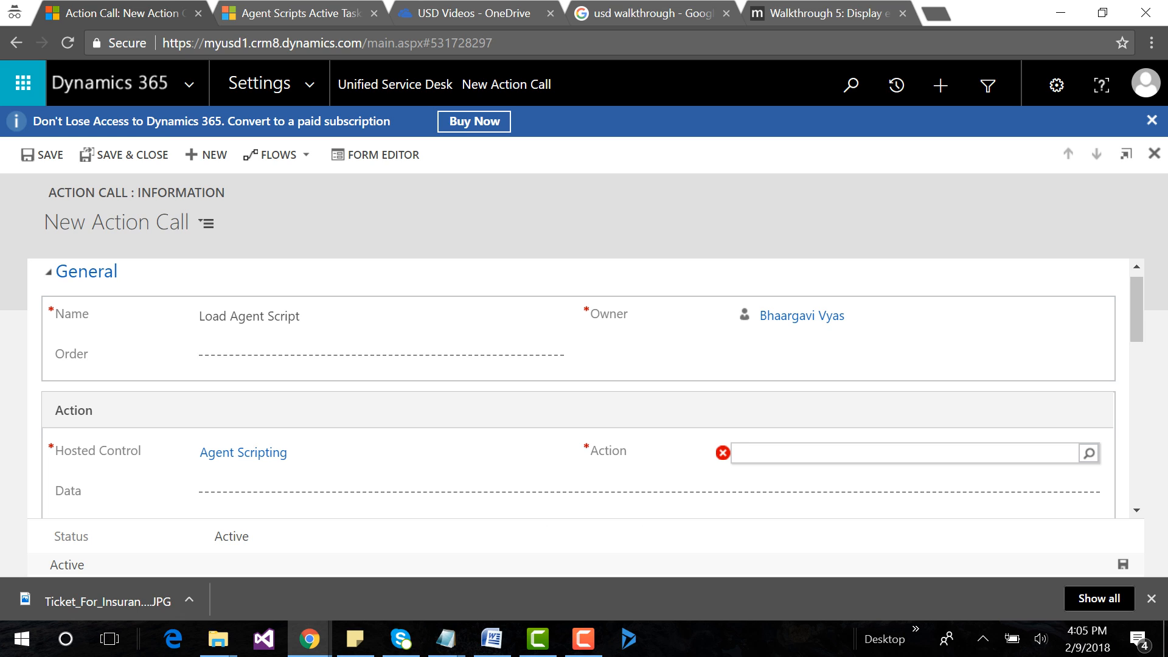
Set the action call's Action to GotoTask.
{"action": "left_click", "coordinate": [882, 454]}
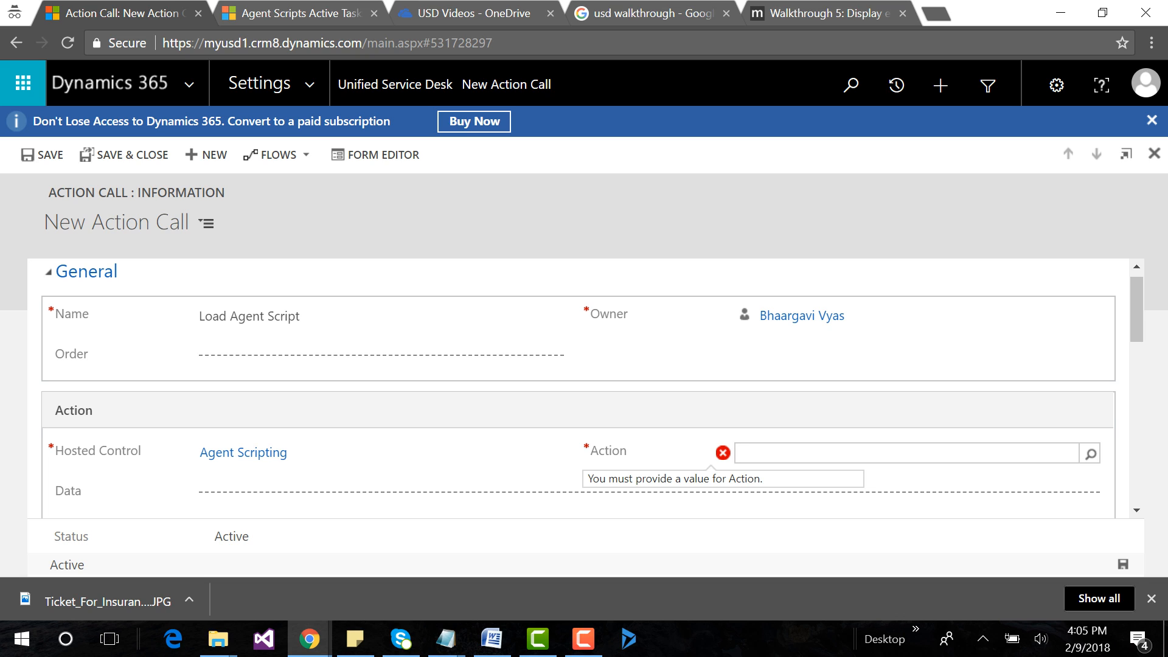
{"action": "type", "text": "Goto"}
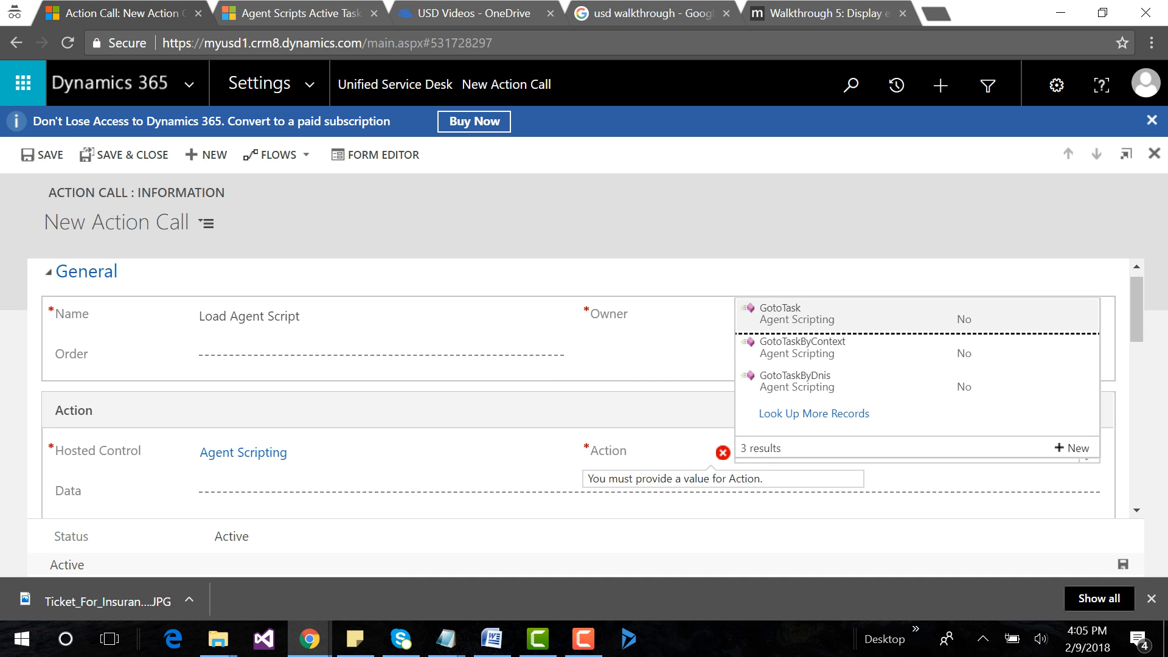
{"action": "left_click", "coordinate": [791, 311]}
Copy "Case Category" from the Notepad notes into the Data of the action call in Chrome, and save the record.
{"action": "left_click", "coordinate": [285, 497]}
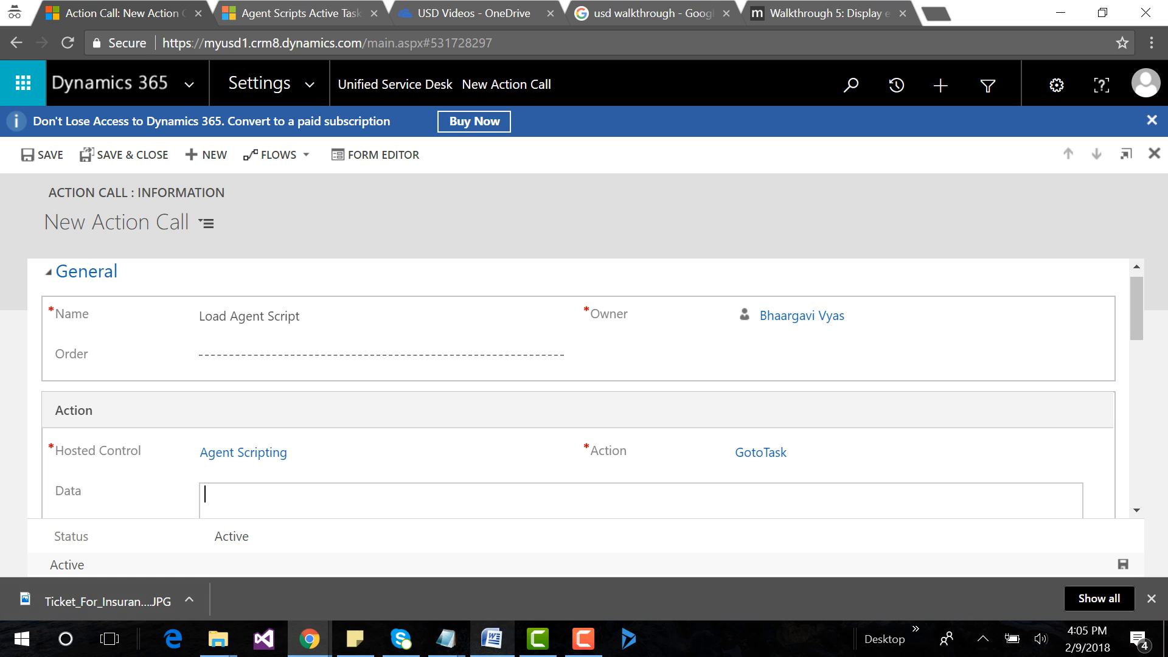
{"action": "mouse_move", "coordinate": [446, 639]}
{"action": "left_click", "coordinate": [889, 566]}
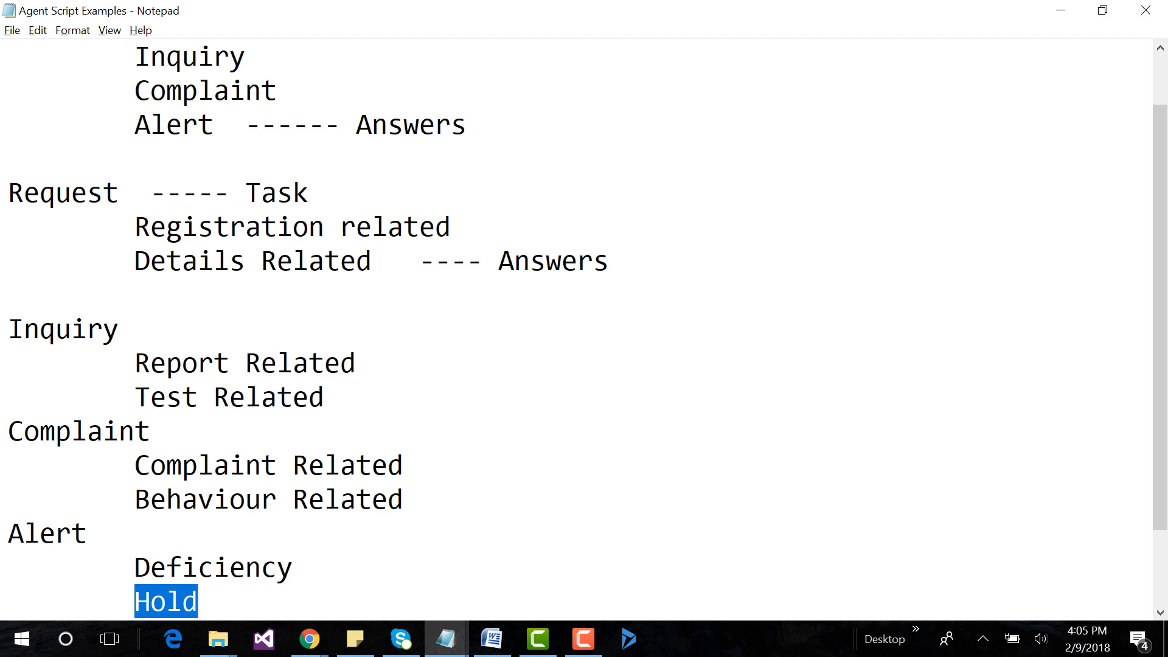
{"action": "key", "text": "ctrl+Home"}
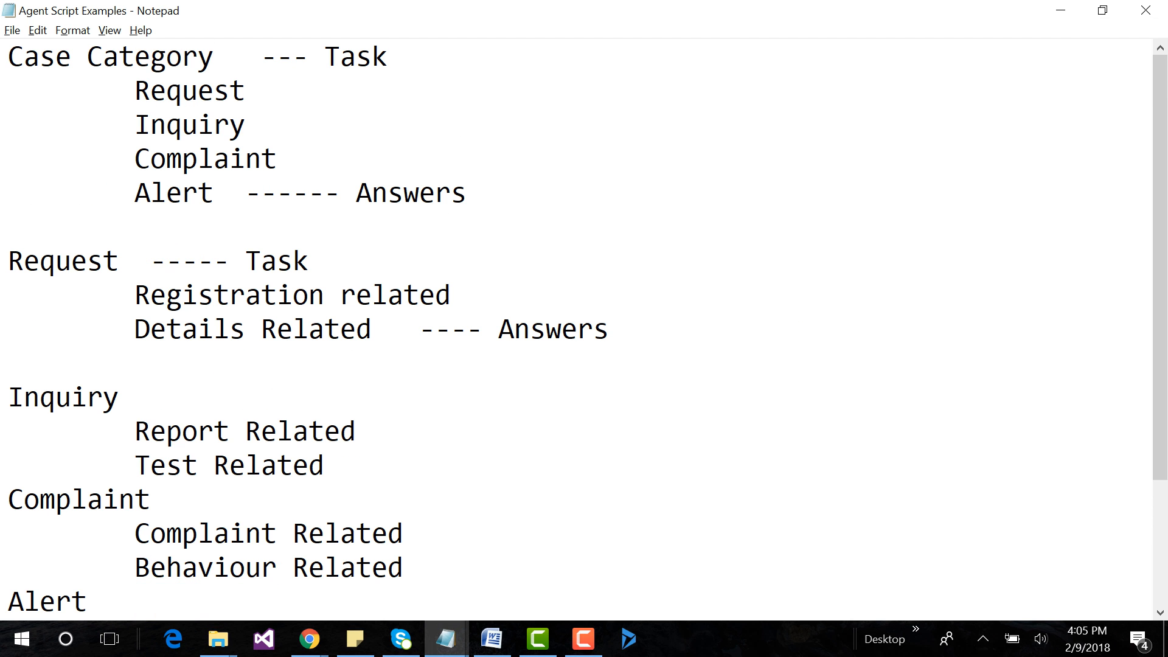
{"action": "key", "text": "shift+Right"}
{"action": "key", "text": "shift+Right"}
{"action": "key", "text": "shift+Right"}
{"action": "key", "text": "shift+Right"}
{"action": "key", "text": "shift+Right"}
{"action": "key", "text": "shift+Right"}
{"action": "key", "text": "shift+Right"}
{"action": "key", "text": "shift+Right"}
{"action": "key", "text": "shift+Right"}
{"action": "key", "text": "shift+Right"}
{"action": "key", "text": "shift+Right"}
{"action": "key", "text": "shift+Right"}
{"action": "key", "text": "shift+Right"}
{"action": "key", "text": "ctrl+c"}
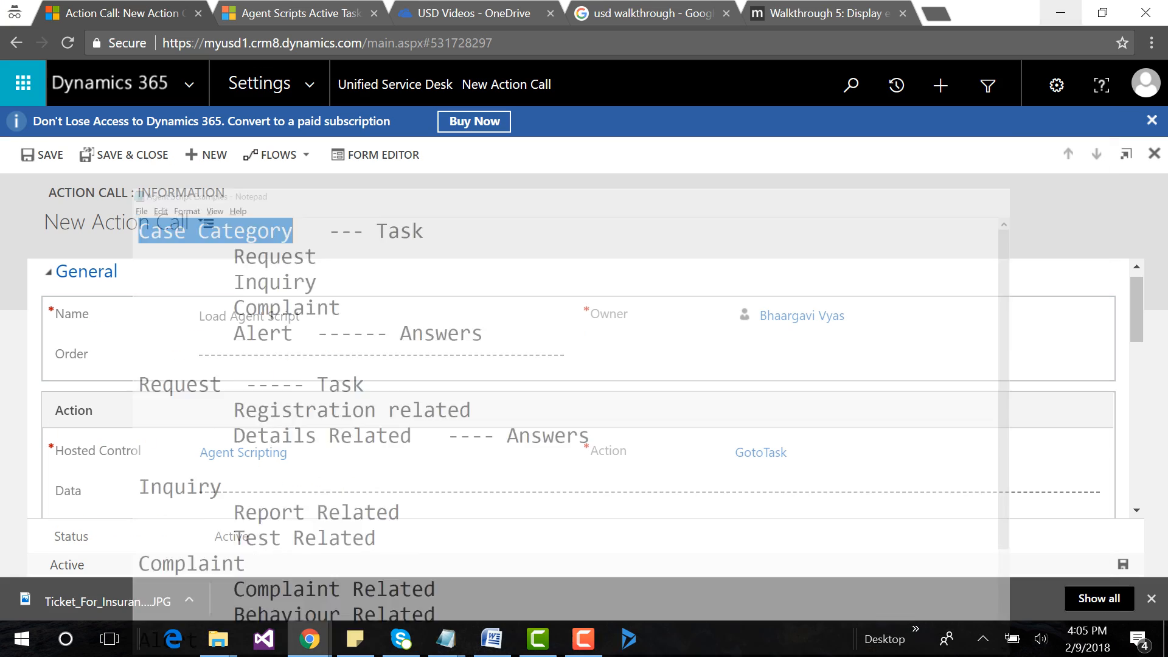
{"action": "left_click", "coordinate": [1060, 10]}
{"action": "left_click", "coordinate": [205, 493]}
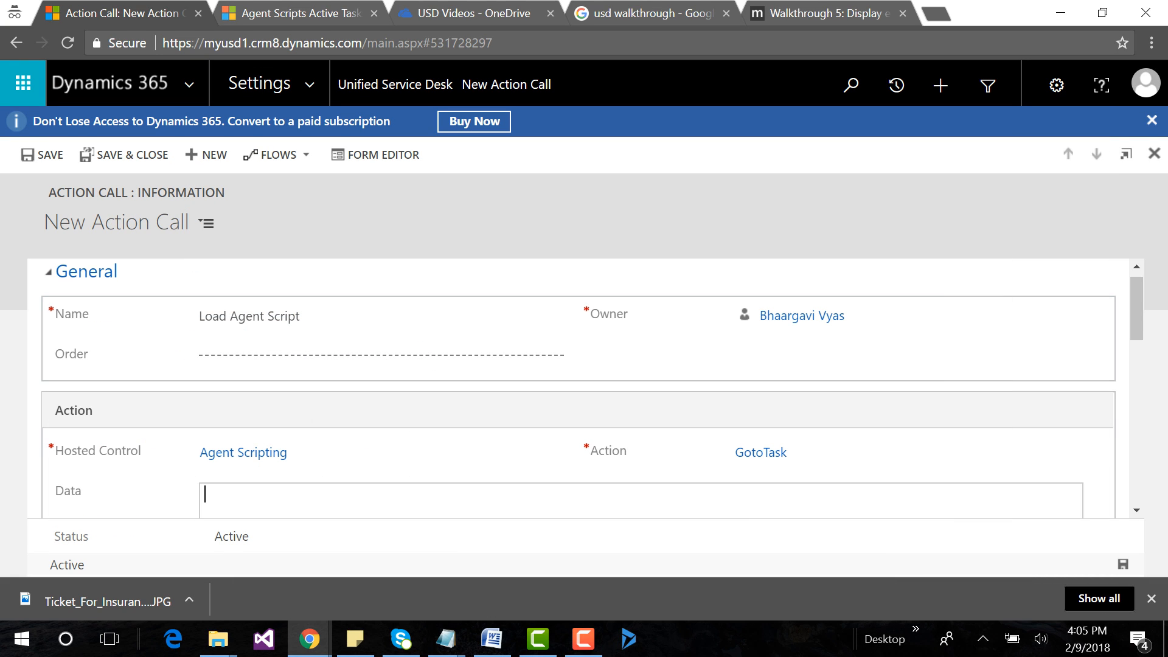
{"action": "key", "text": "ctrl+v"}
{"action": "key", "text": "ctrl+s"}
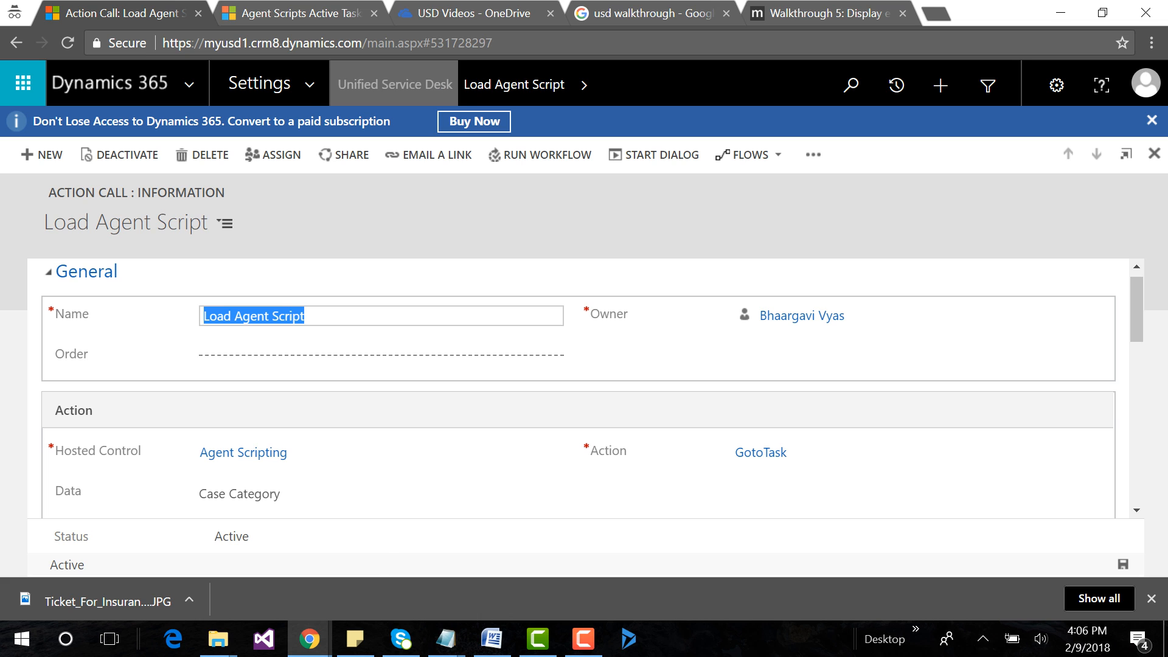
Open the CRM Global Manager record from the Unified Service Desk hosted controls.
{"action": "left_click", "coordinate": [395, 85]}
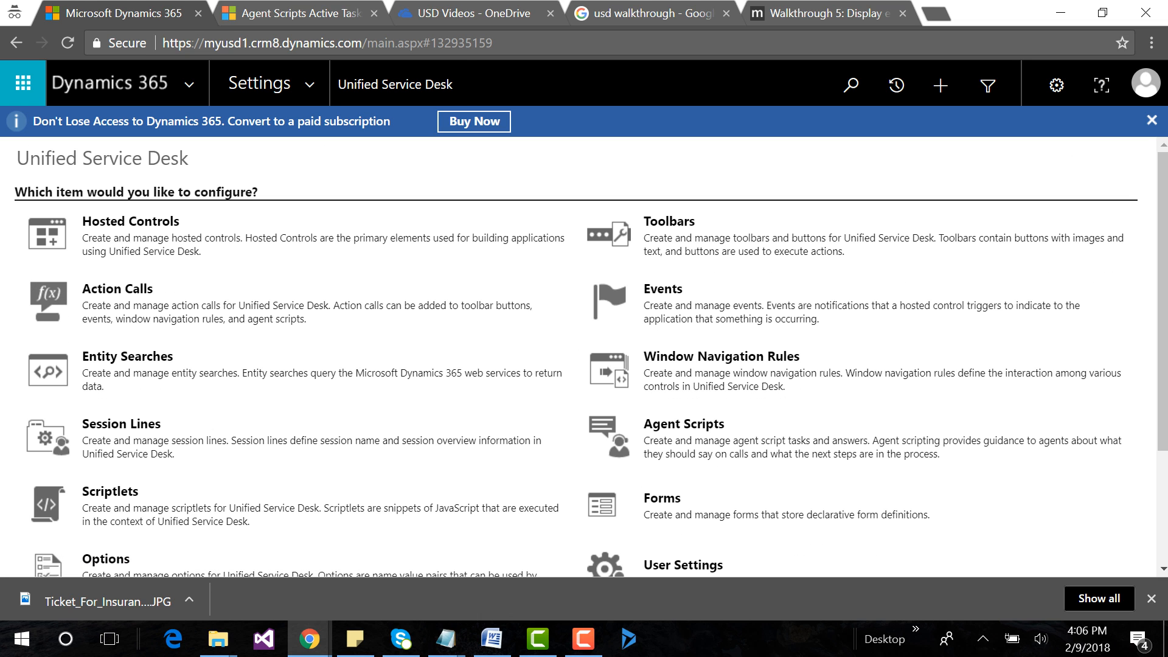
{"action": "left_click", "coordinate": [130, 222]}
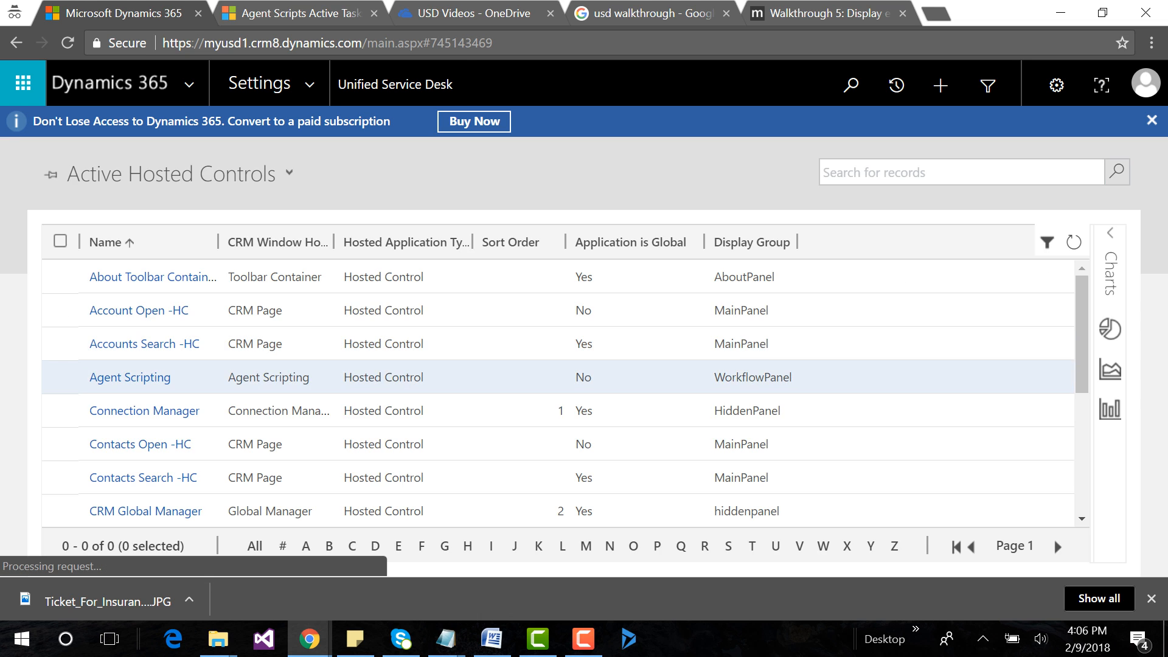
{"action": "scroll", "coordinate": [134, 398], "scroll_direction": "down", "scroll_amount": 3}
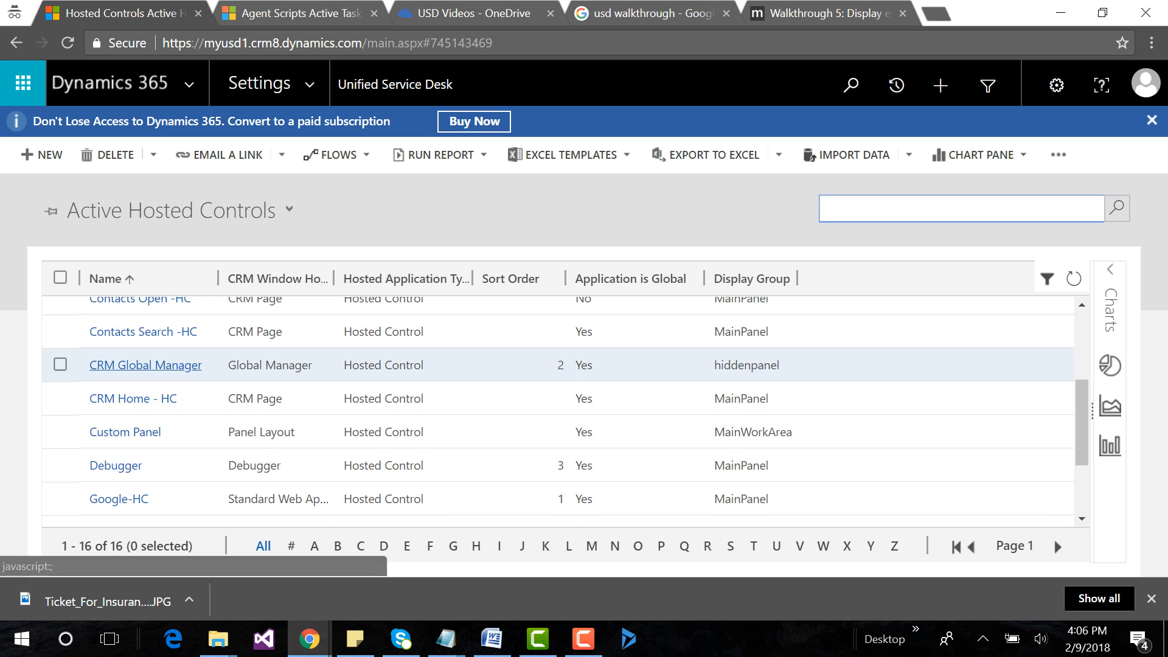
{"action": "left_click", "coordinate": [146, 365]}
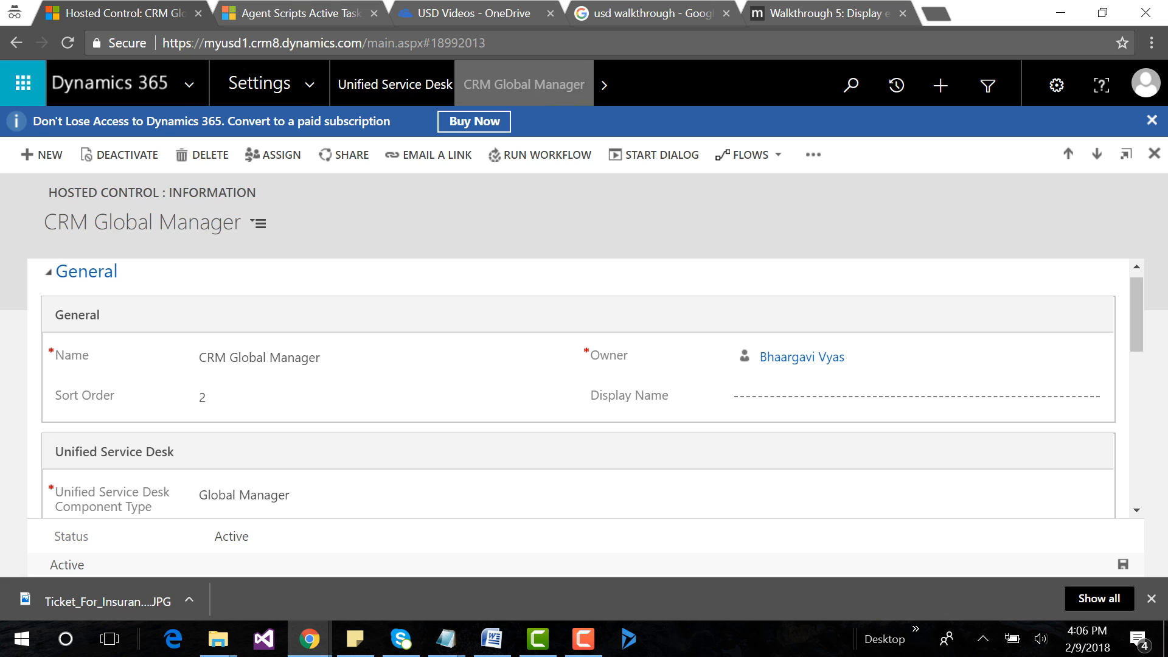
Open the SessionNew event from CRM Global Manager's associated events and start adding an action to its Active Actions.
{"action": "left_click", "coordinate": [604, 86]}
{"action": "left_click", "coordinate": [84, 275]}
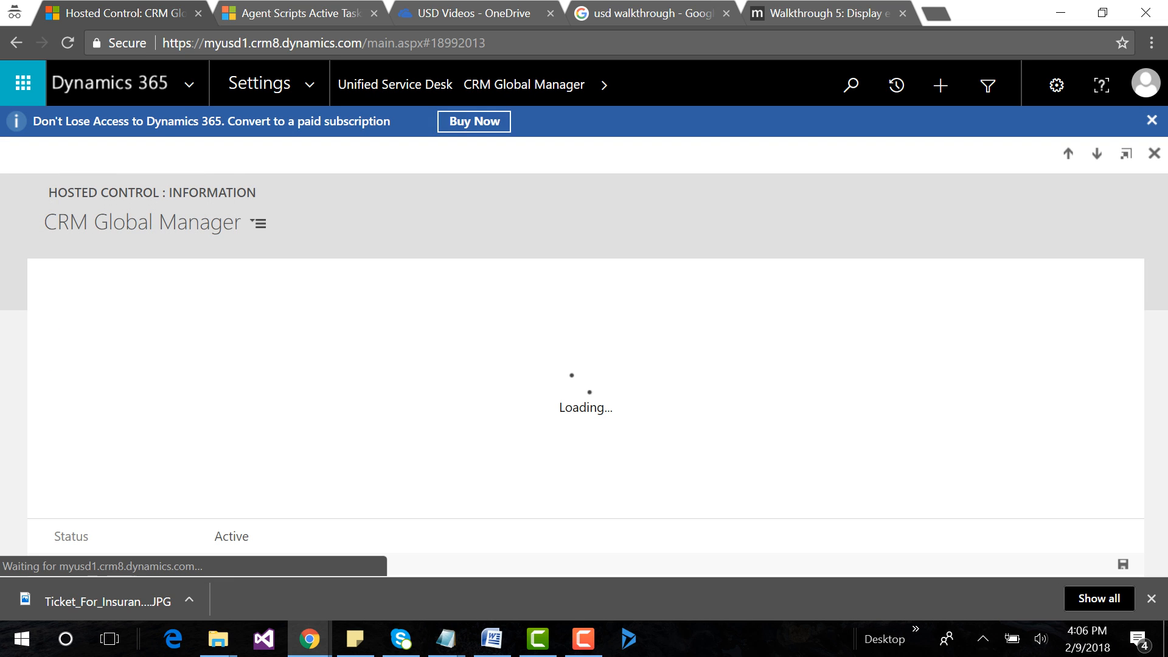
{"action": "scroll", "coordinate": [584, 429], "scroll_direction": "down", "scroll_amount": 2}
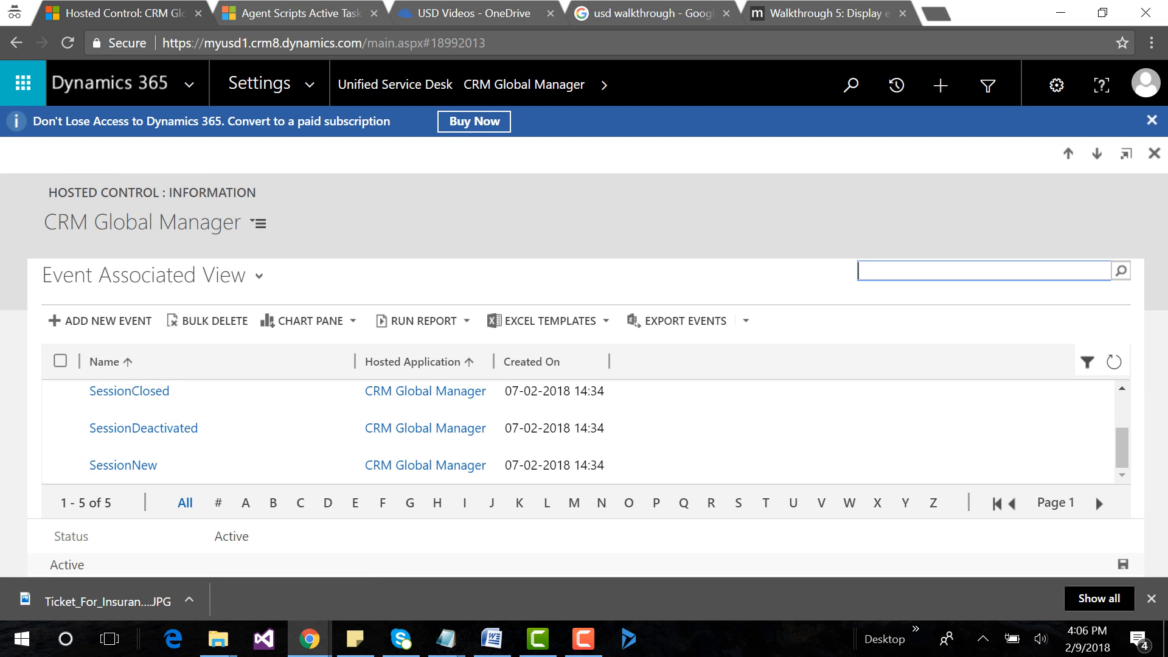
{"action": "left_click", "coordinate": [122, 465]}
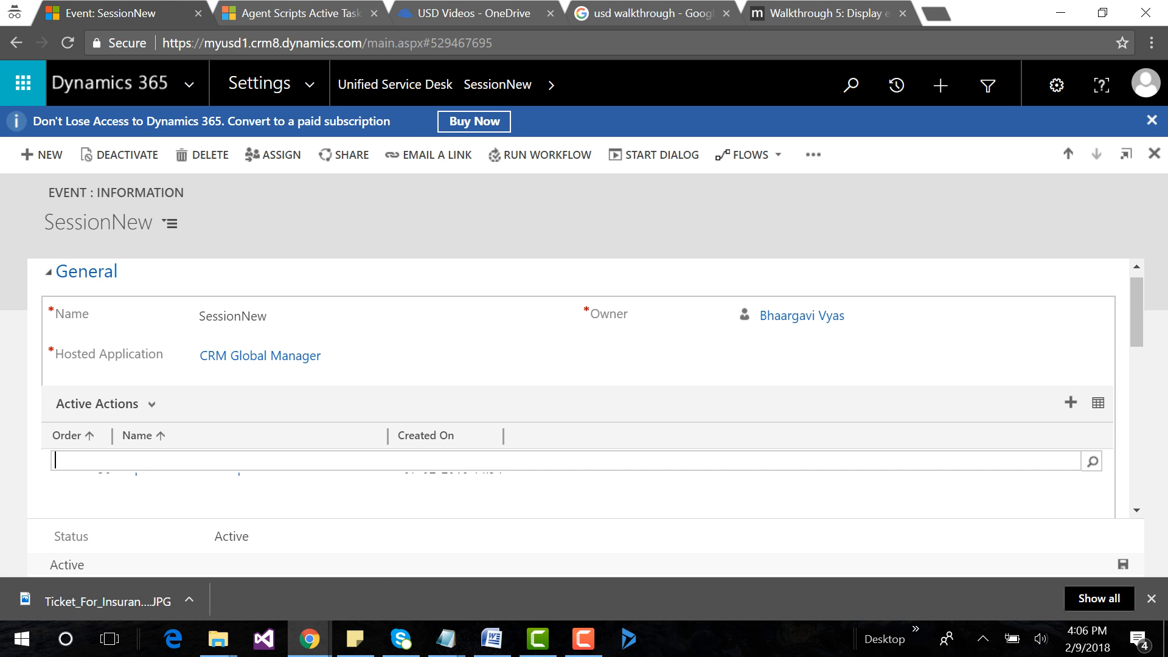
Add the existing Load Agent Script action call to the Active Actions of the SessionNew event.
{"action": "type", "text": "Load Agent Script"}
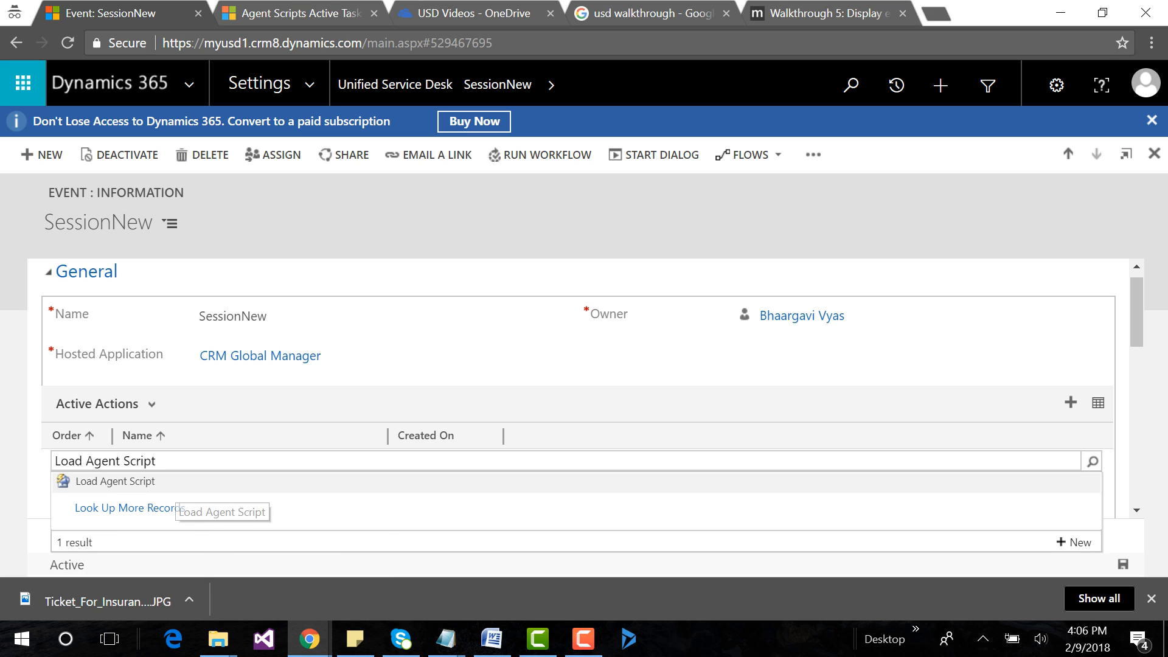
{"action": "left_click", "coordinate": [177, 484]}
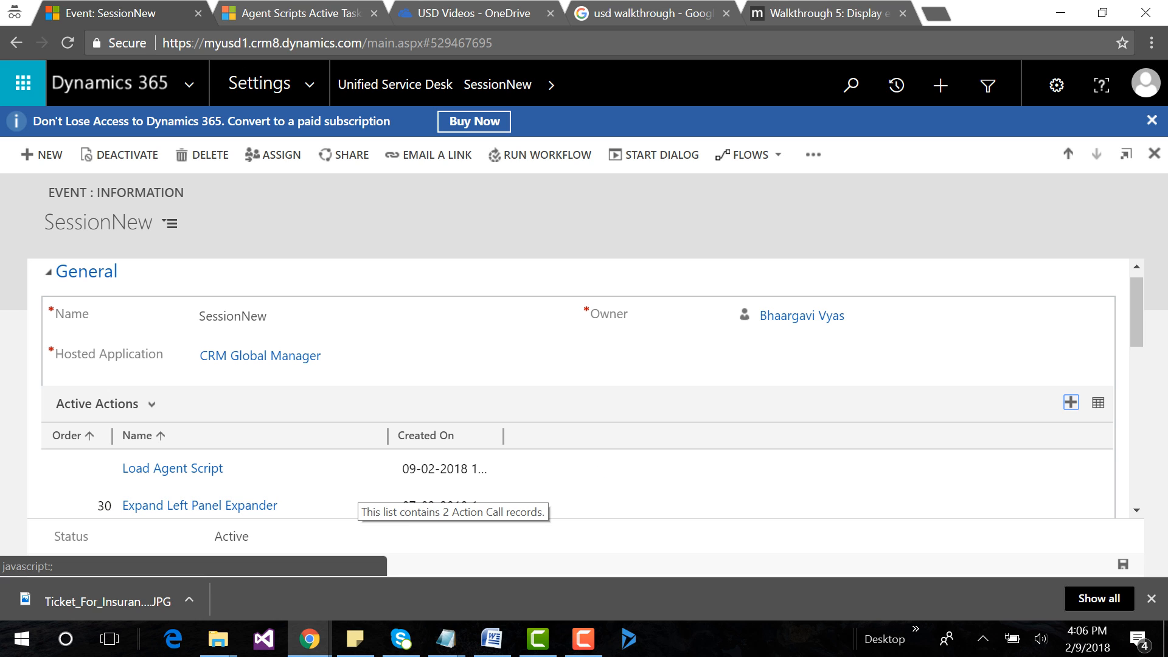
Switch to Unified Service Desk and open the customer Accounts.
{"action": "left_click", "coordinate": [628, 639]}
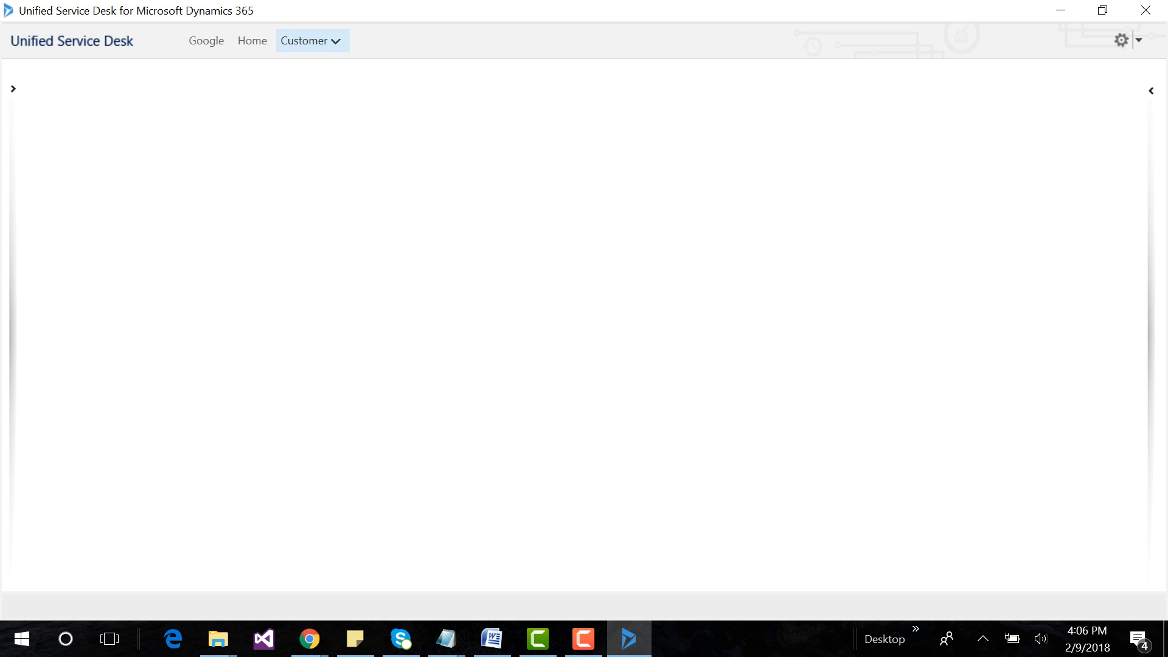
{"action": "left_click", "coordinate": [292, 42]}
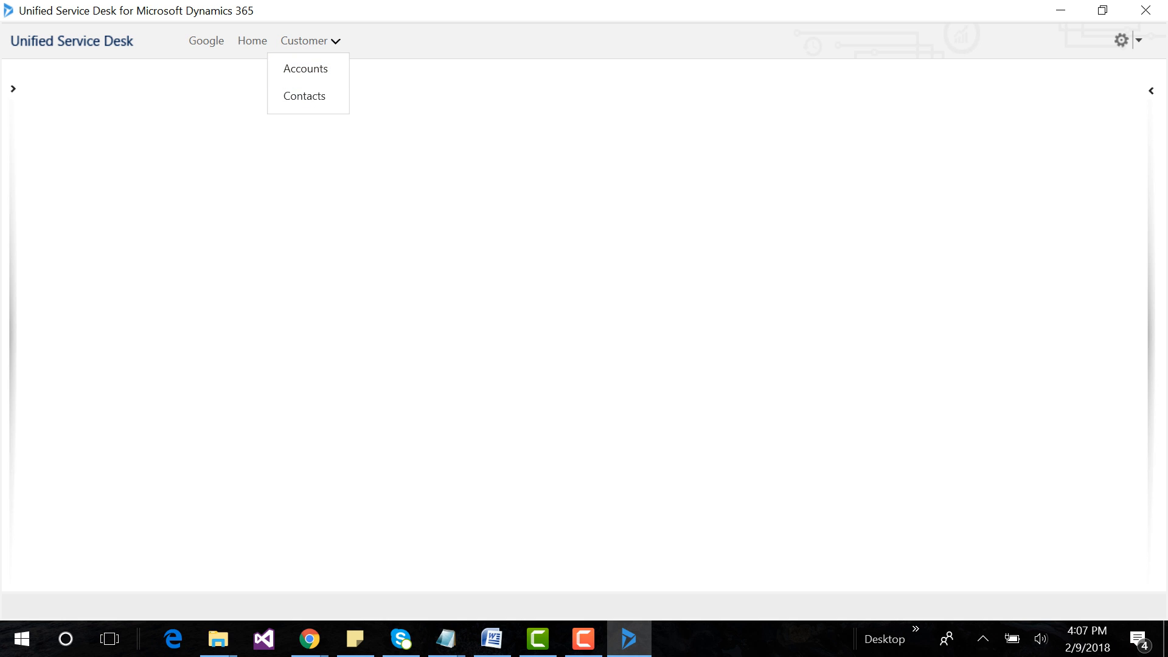
{"action": "left_click", "coordinate": [306, 70]}
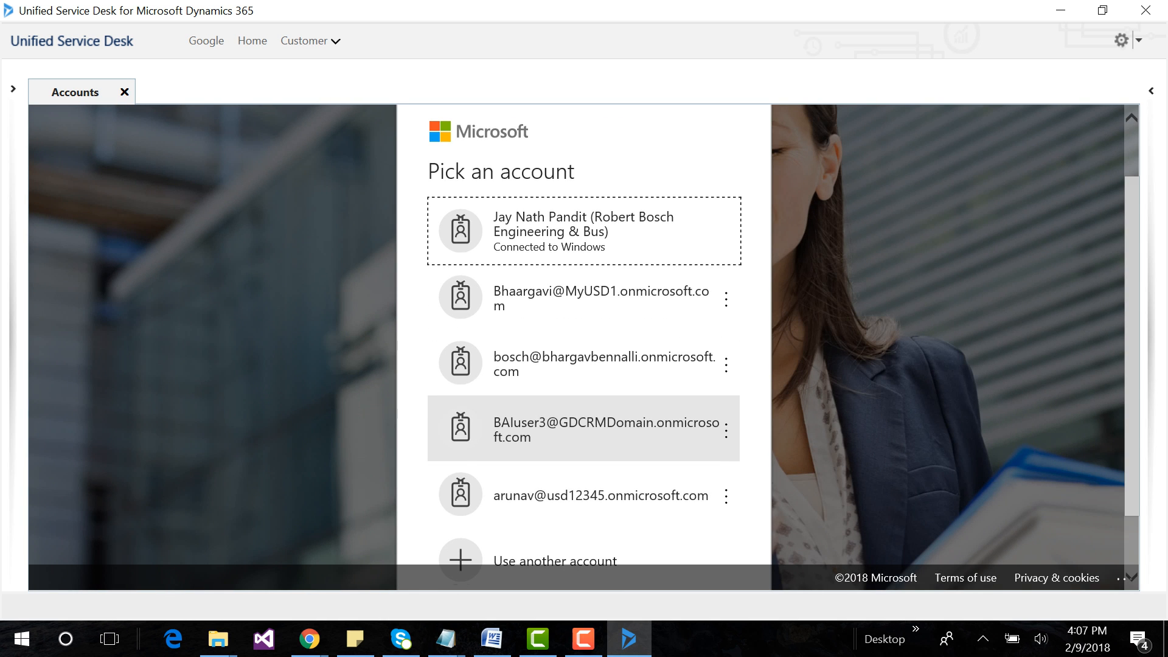
Sign in with the MyUSD1 organization account by entering the account password.
{"action": "left_click", "coordinate": [578, 298]}
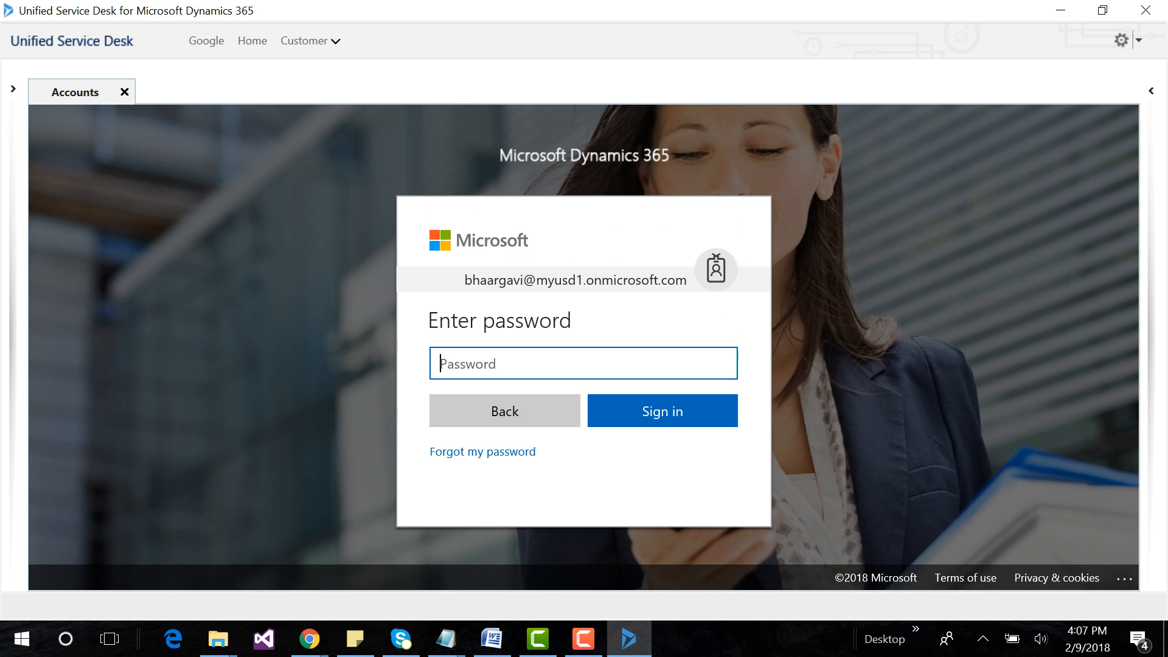
{"action": "type", "text": "••••••••••••"}
{"action": "key", "text": "Return"}
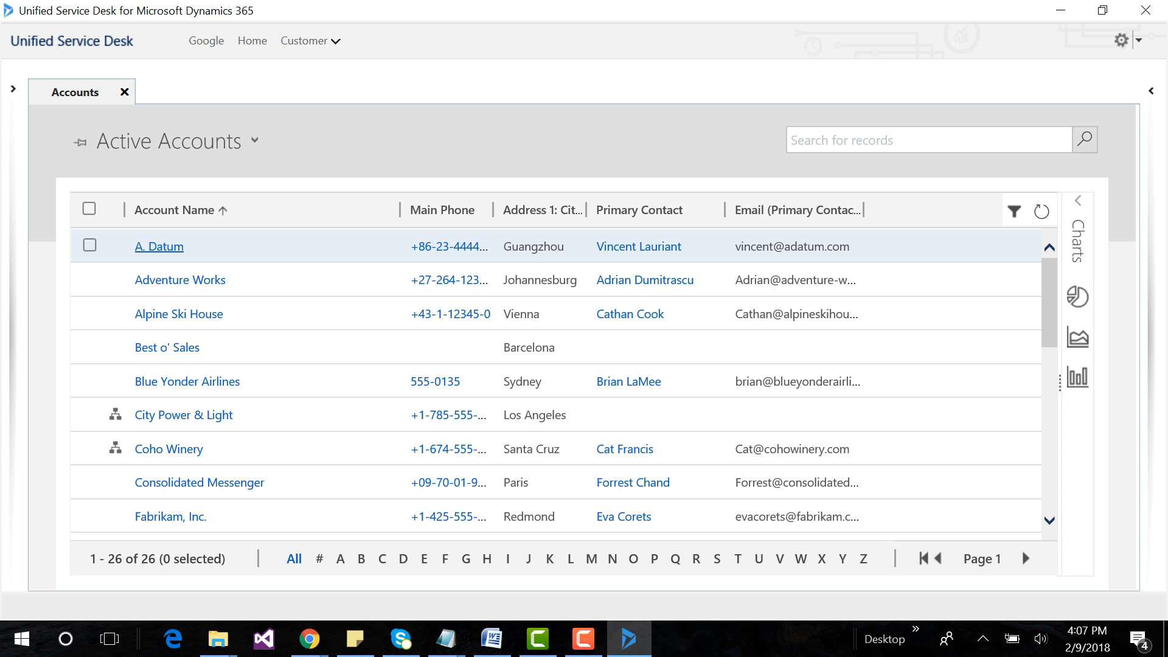
Test the call script on the A. Datum account through Request and Registration related, and close Unified Service Desk and the leftover browser window.
{"action": "left_click", "coordinate": [173, 279]}
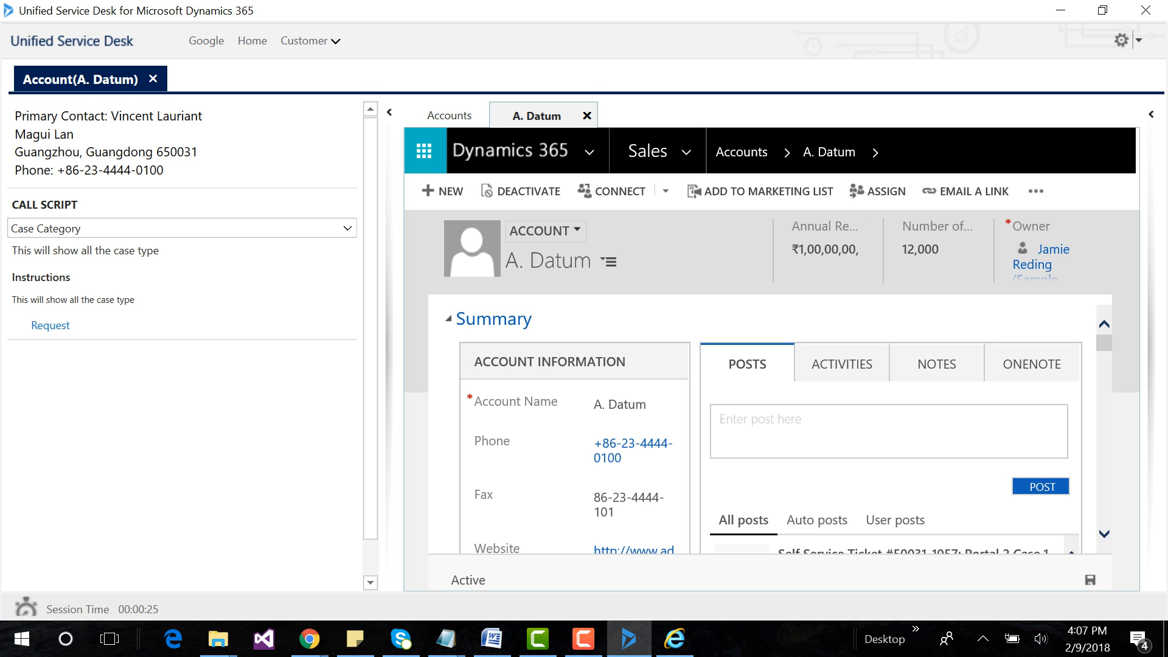
{"action": "left_click", "coordinate": [348, 228]}
{"action": "left_click", "coordinate": [348, 229]}
{"action": "left_click", "coordinate": [51, 326]}
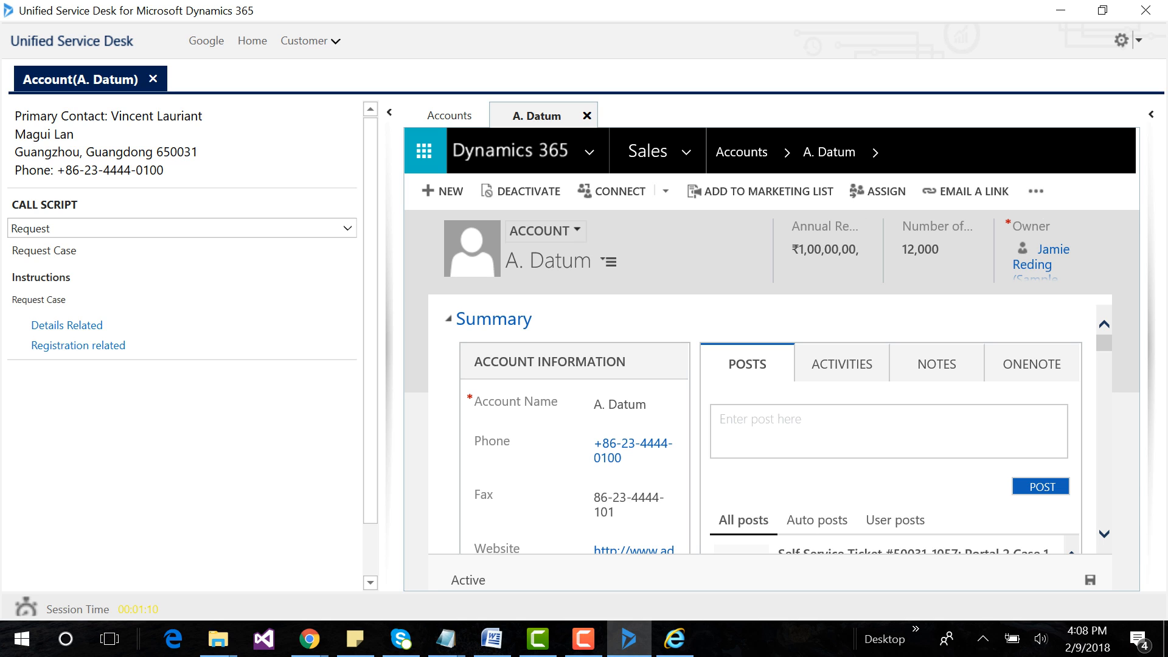
{"action": "left_click", "coordinate": [78, 345]}
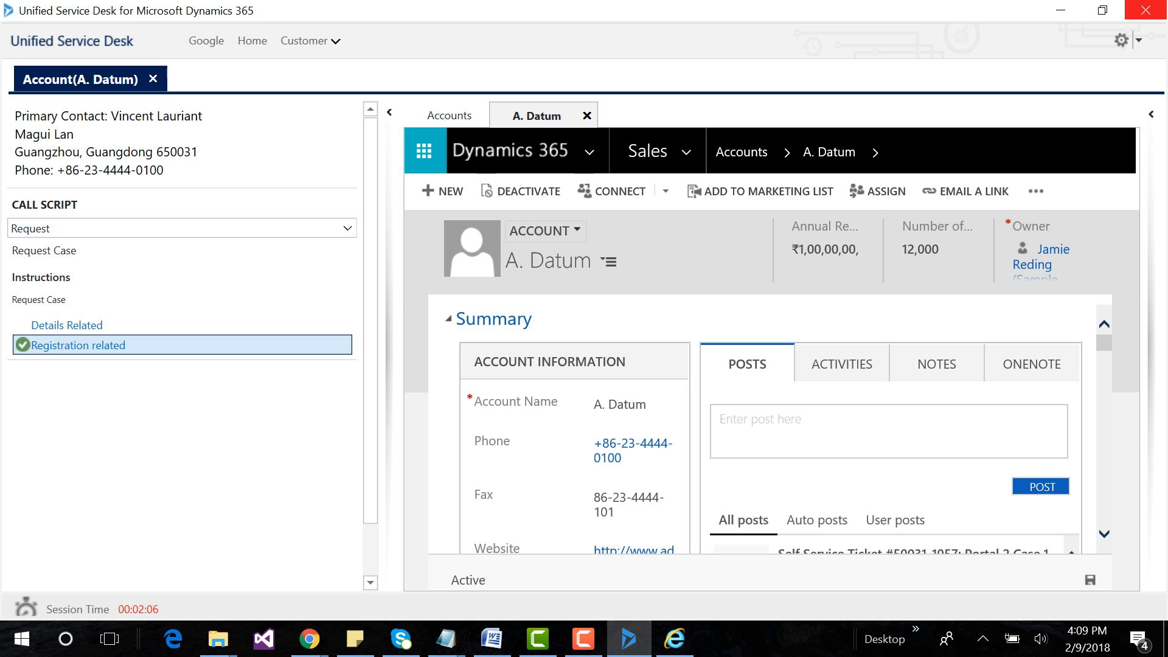
{"action": "left_click", "coordinate": [1146, 11]}
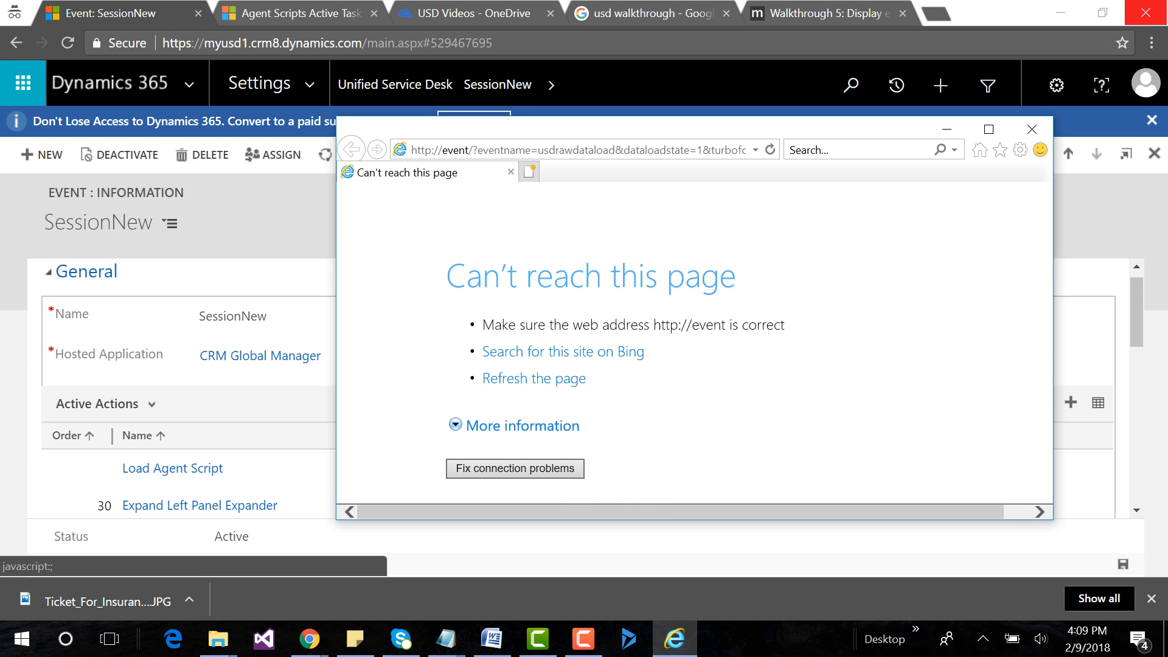
{"action": "left_click", "coordinate": [1032, 129]}
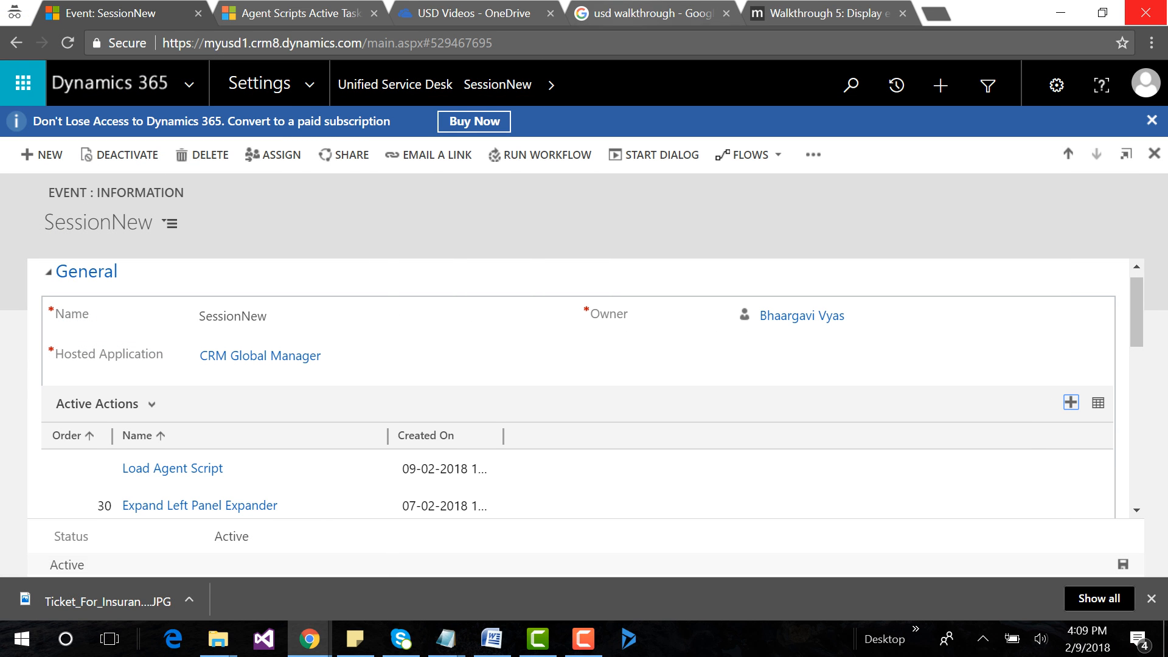
Open the Case Category agent script task from the Unified Service Desk settings in Dynamics 365.
{"action": "left_click", "coordinate": [395, 85]}
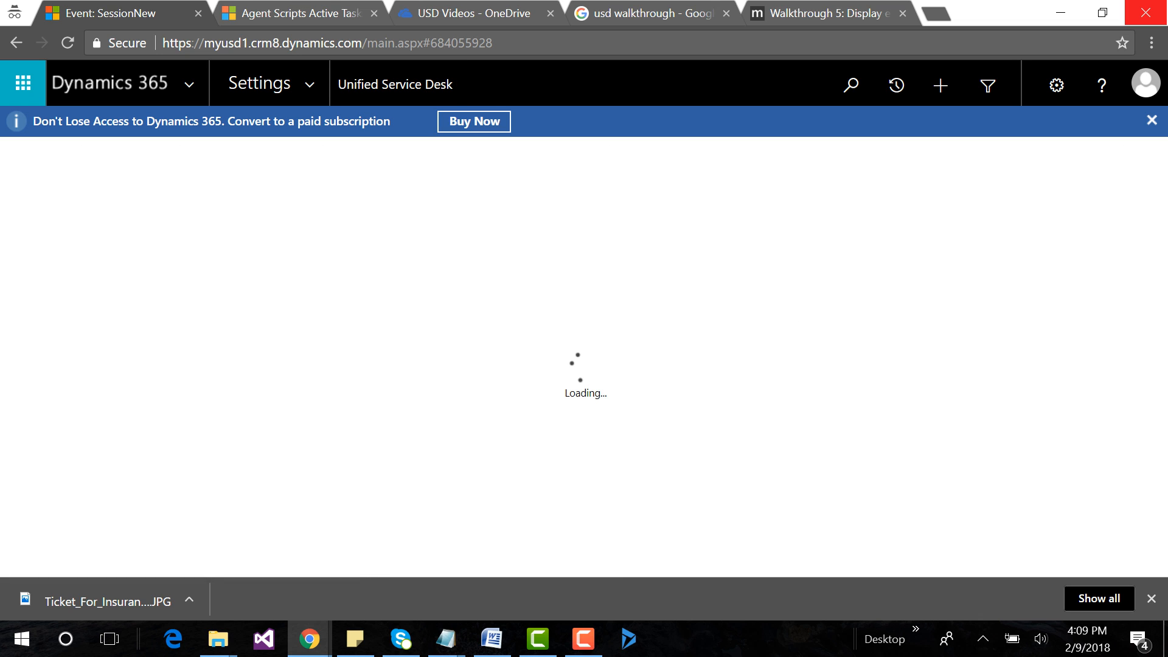
{"action": "left_click", "coordinate": [684, 424]}
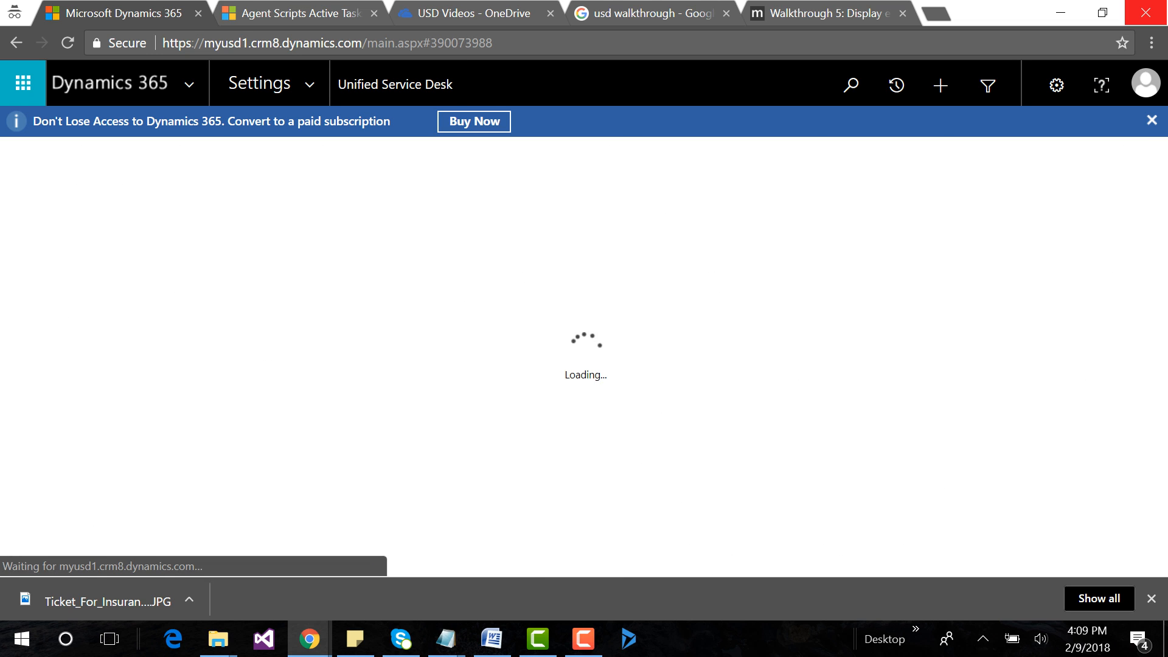
{"action": "left_click", "coordinate": [127, 347]}
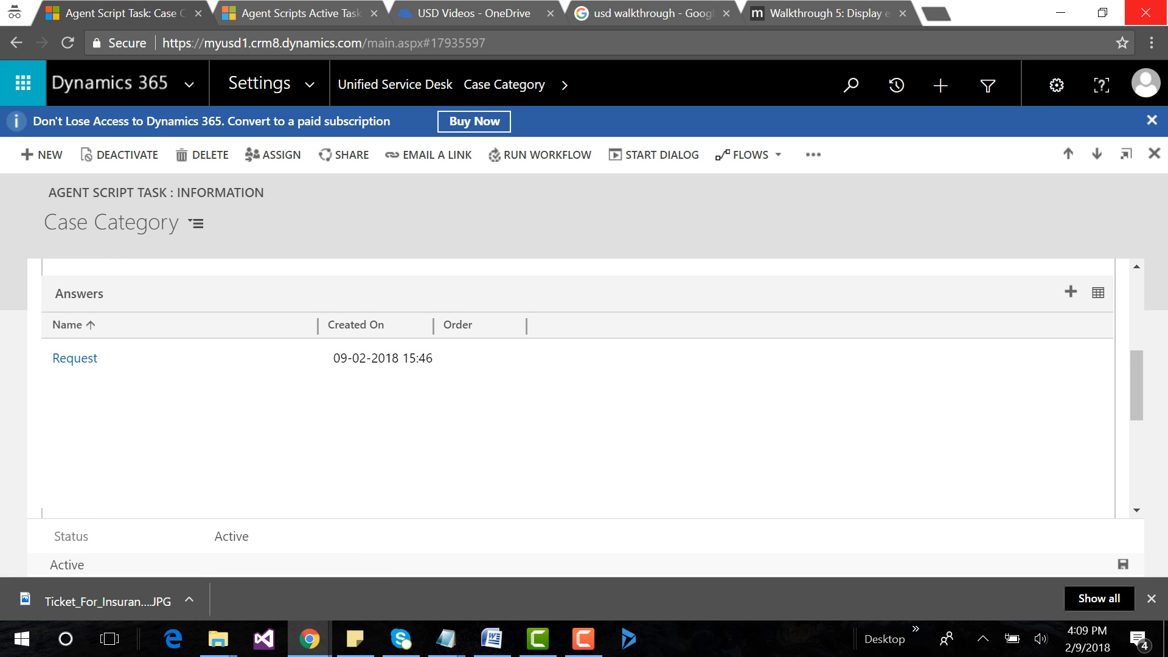
Add the existing Alert, Complaint and Inquiry answers to the Case Category task.
{"action": "left_click", "coordinate": [1071, 292]}
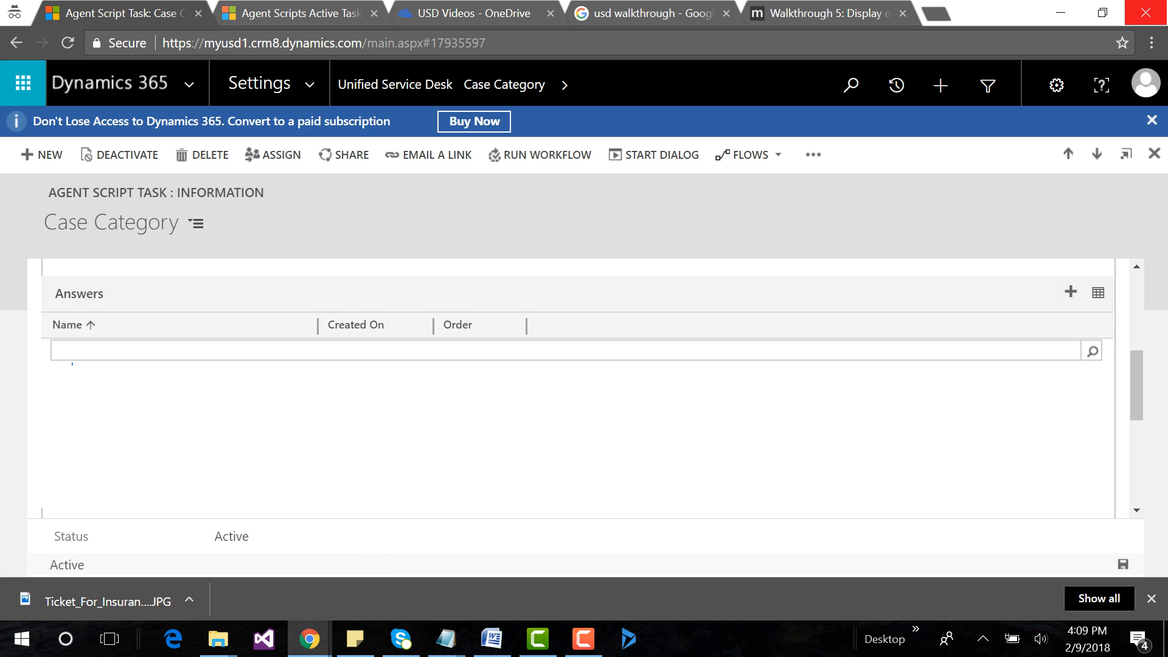
{"action": "type", "text": "Alert"}
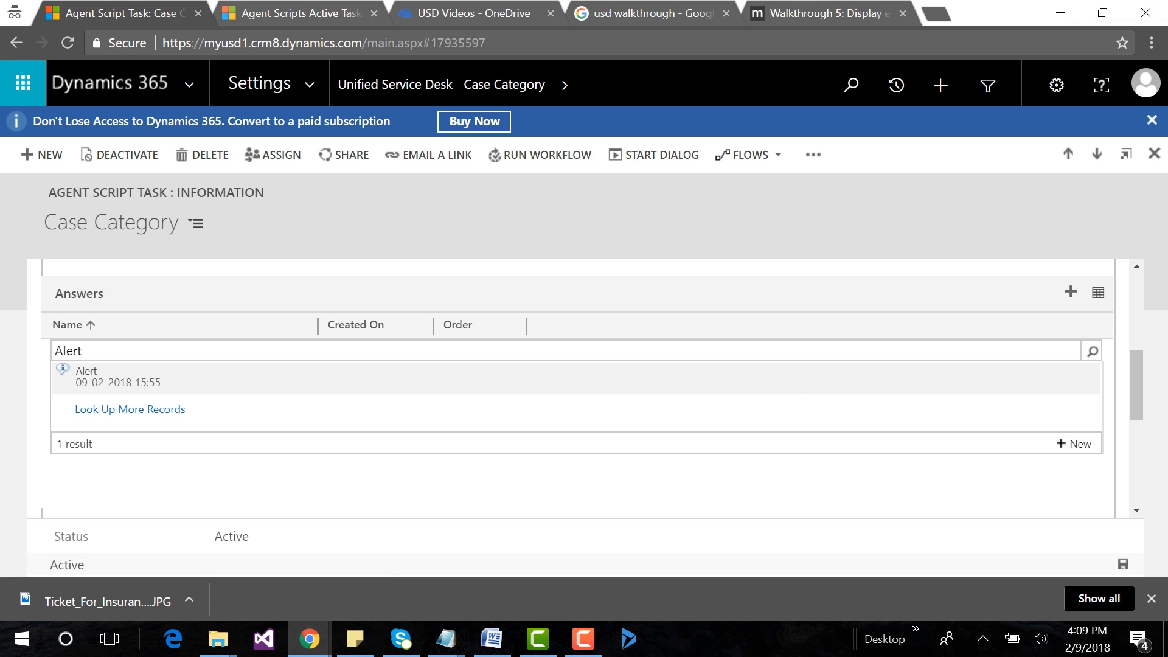
{"action": "left_click", "coordinate": [110, 381]}
{"action": "left_click", "coordinate": [1071, 292]}
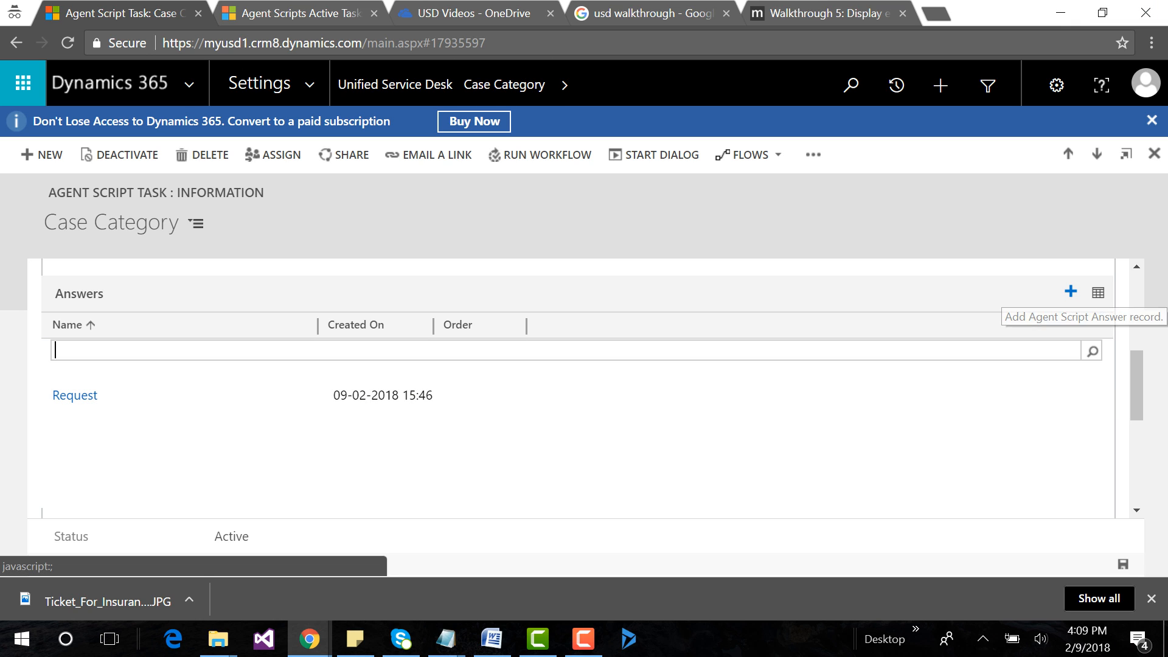
{"action": "type", "text": "com"}
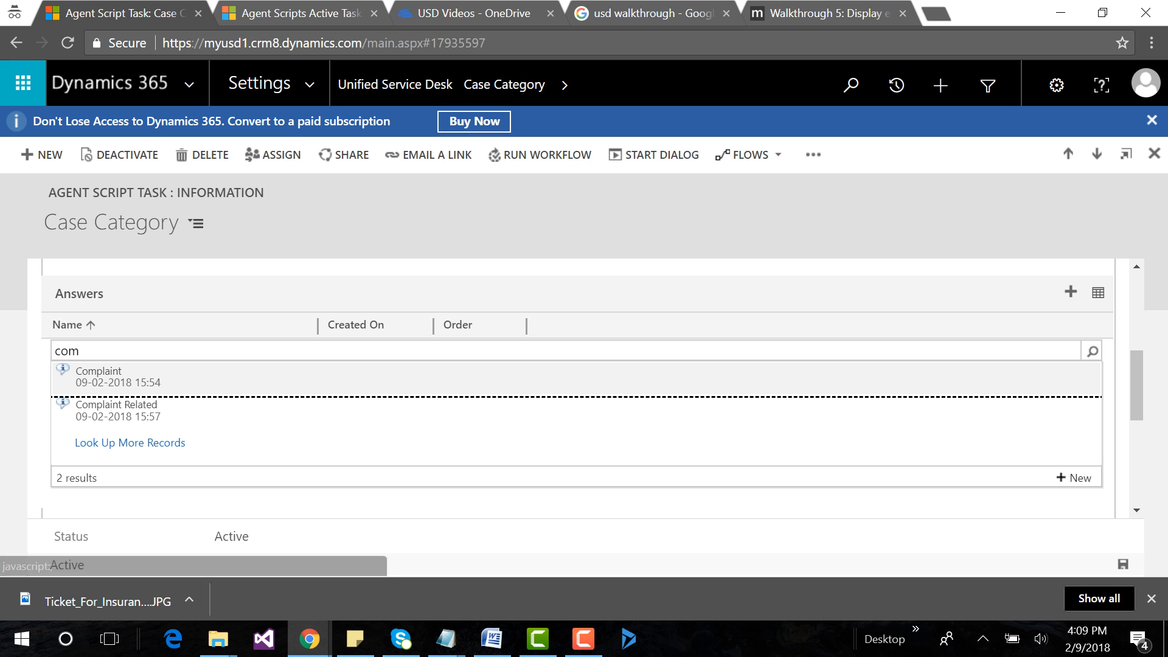
{"action": "left_click", "coordinate": [109, 373]}
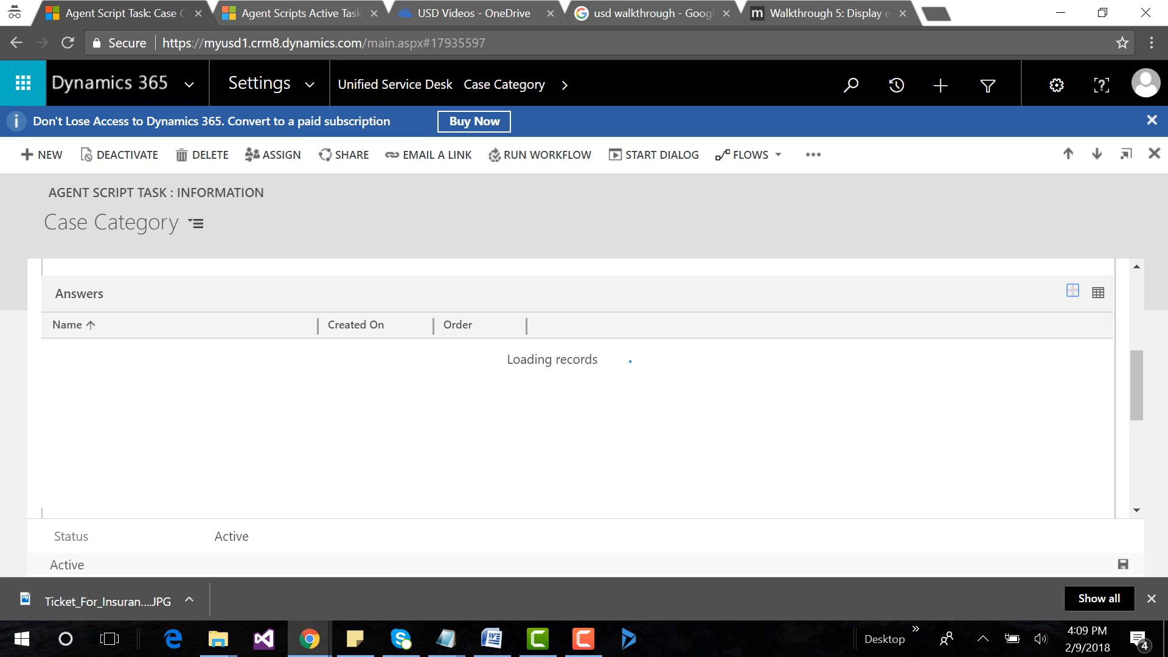
{"action": "left_click", "coordinate": [1071, 292]}
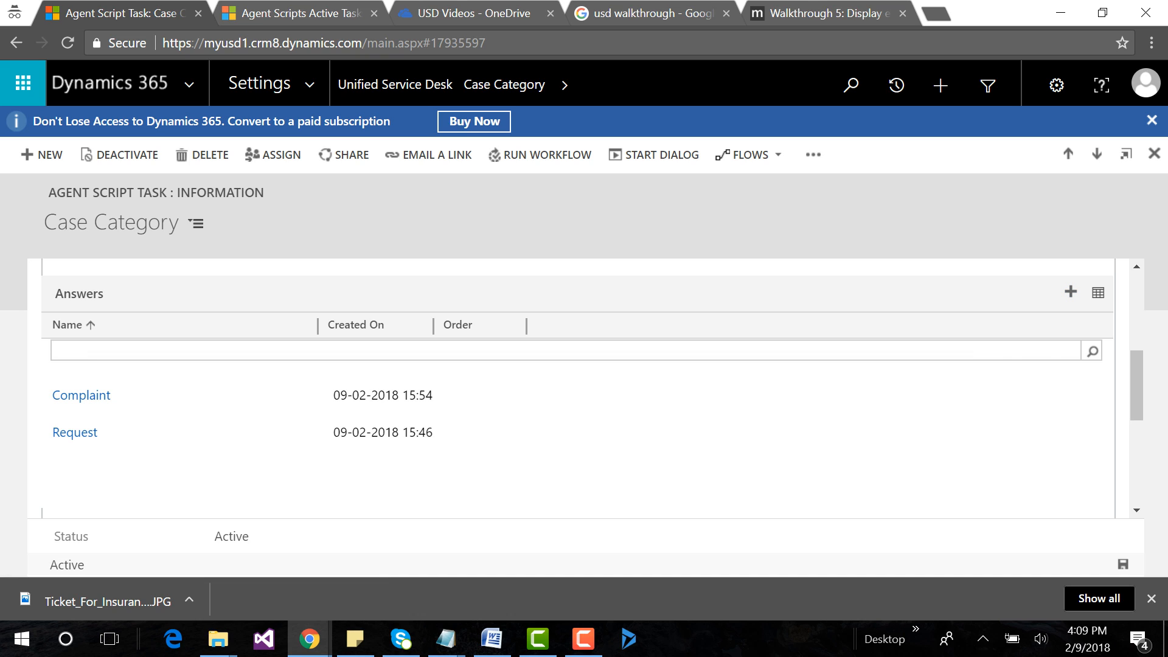
{"action": "type", "text": "inq"}
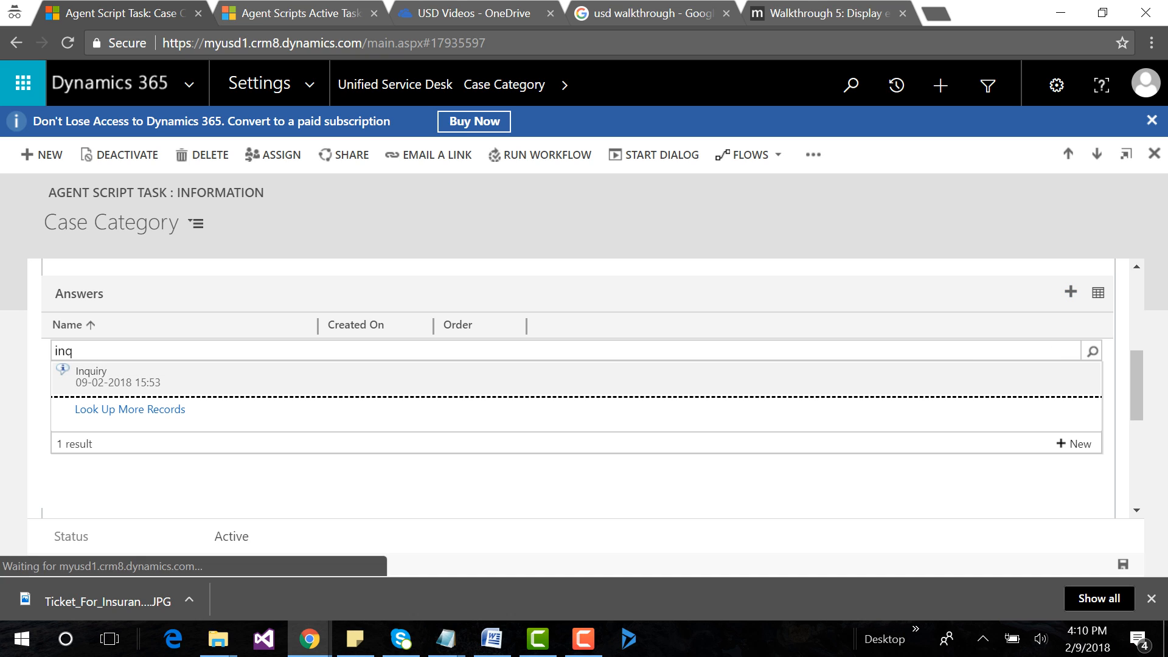
{"action": "key", "text": "Return"}
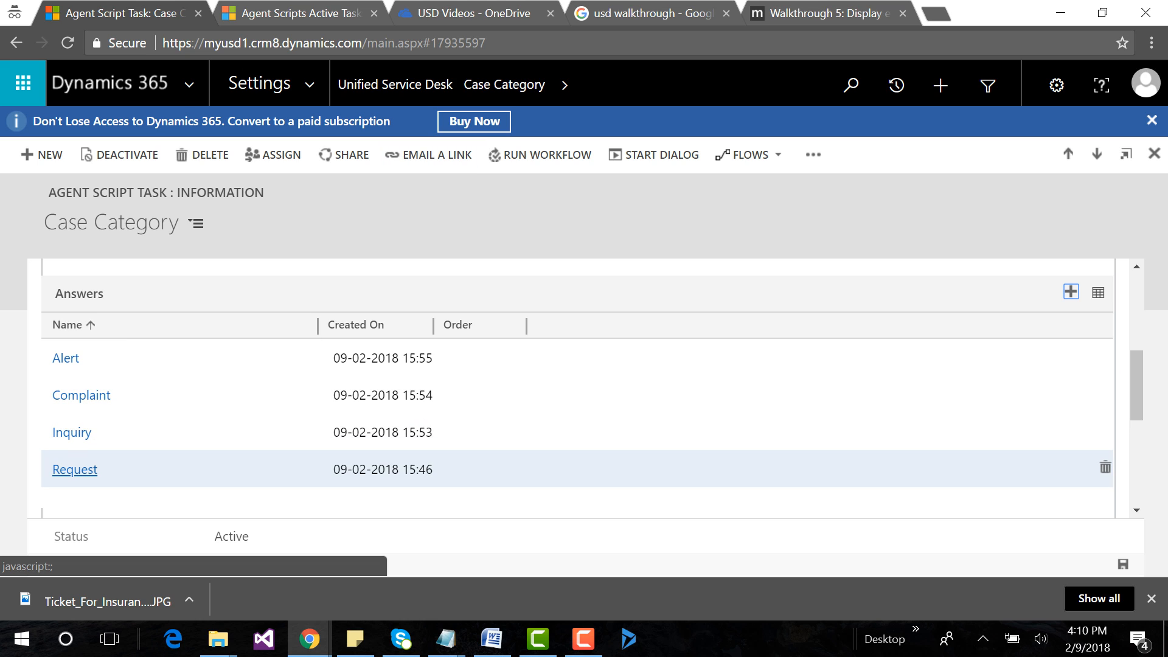
Open the Registration related answer by way of the Request answer's linked task.
{"action": "left_click", "coordinate": [75, 470]}
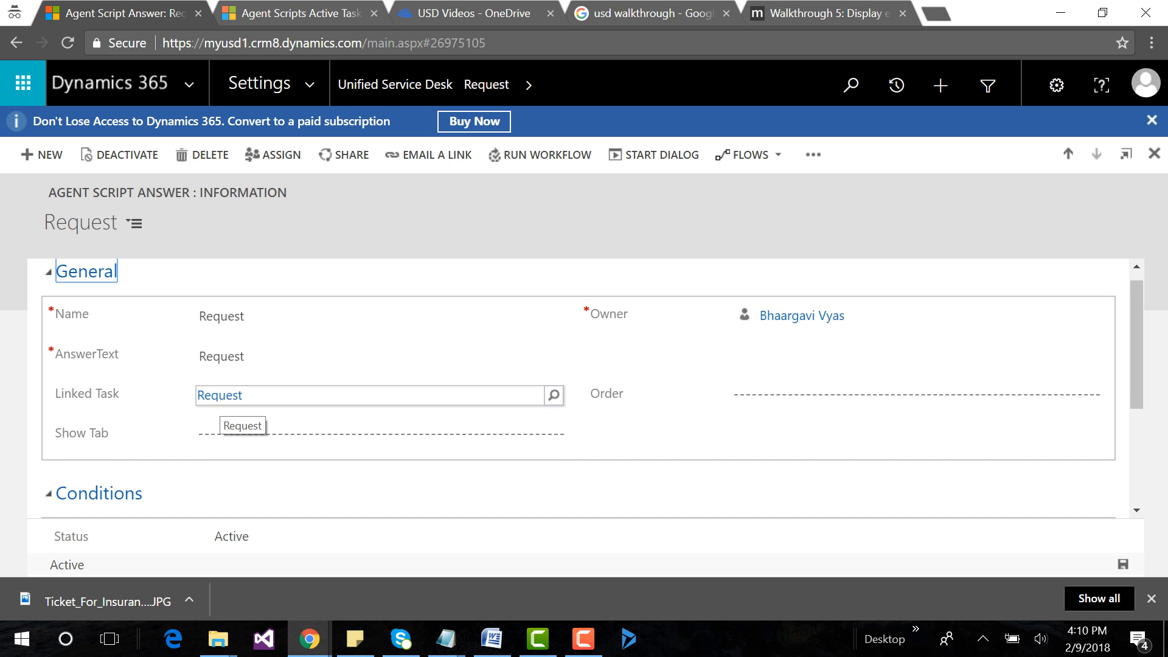
{"action": "left_click", "coordinate": [221, 396]}
{"action": "scroll", "coordinate": [548, 426], "scroll_direction": "down", "scroll_amount": 3}
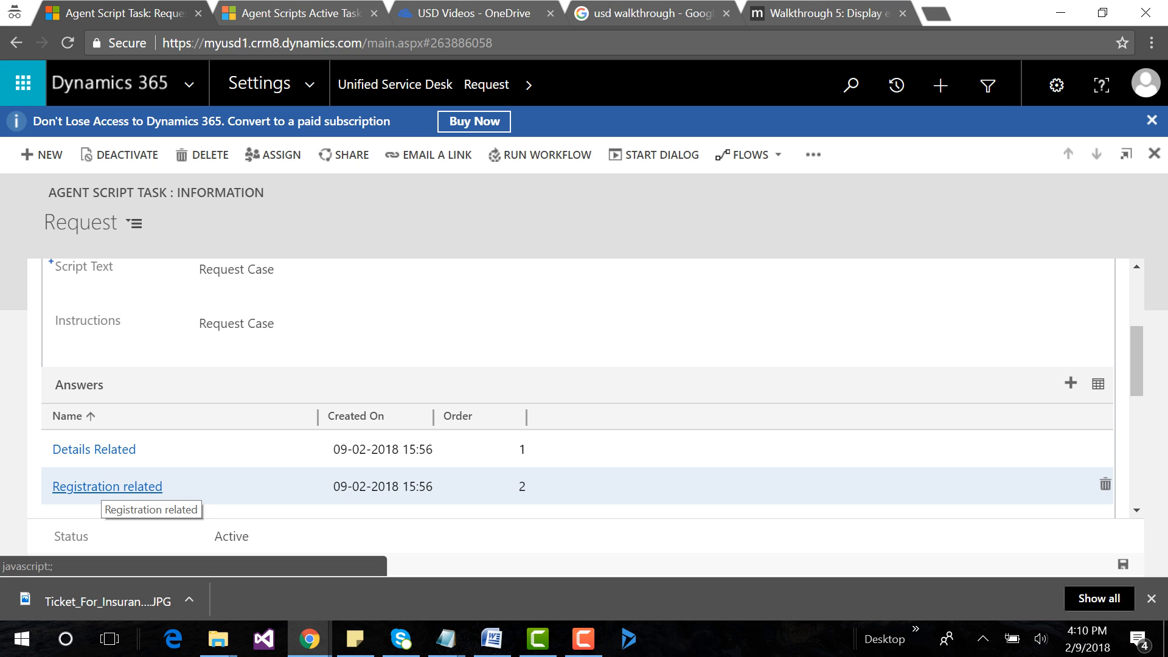
{"action": "left_click", "coordinate": [106, 488]}
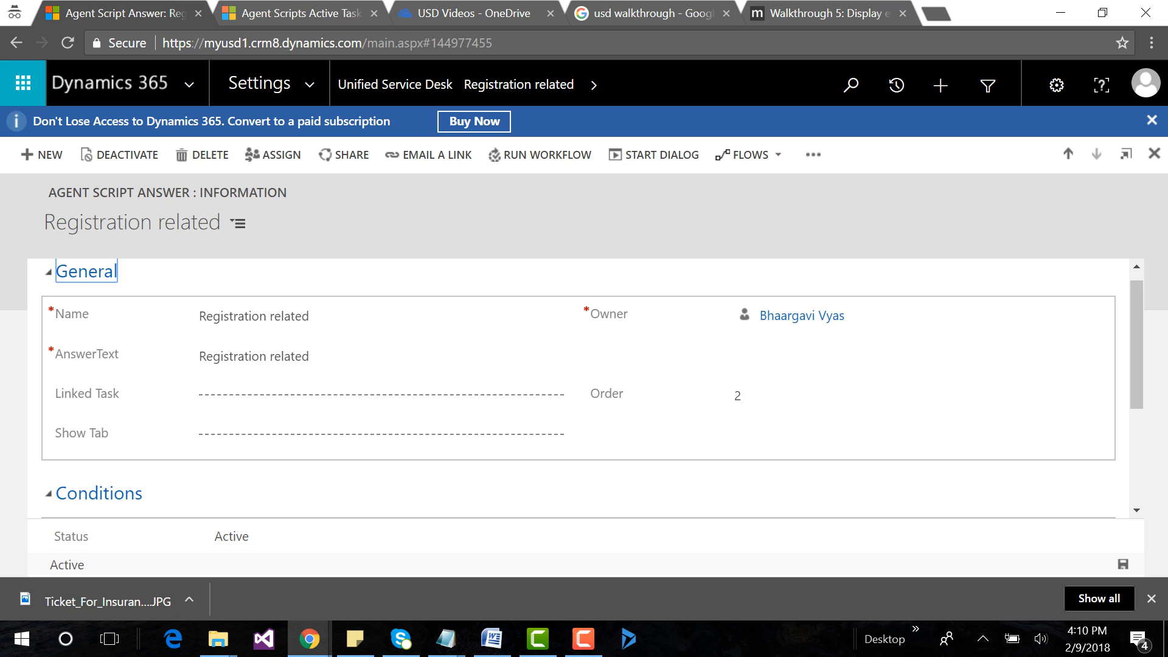
Start a new action call from the Registration related answer's associated actions.
{"action": "left_click", "coordinate": [594, 84]}
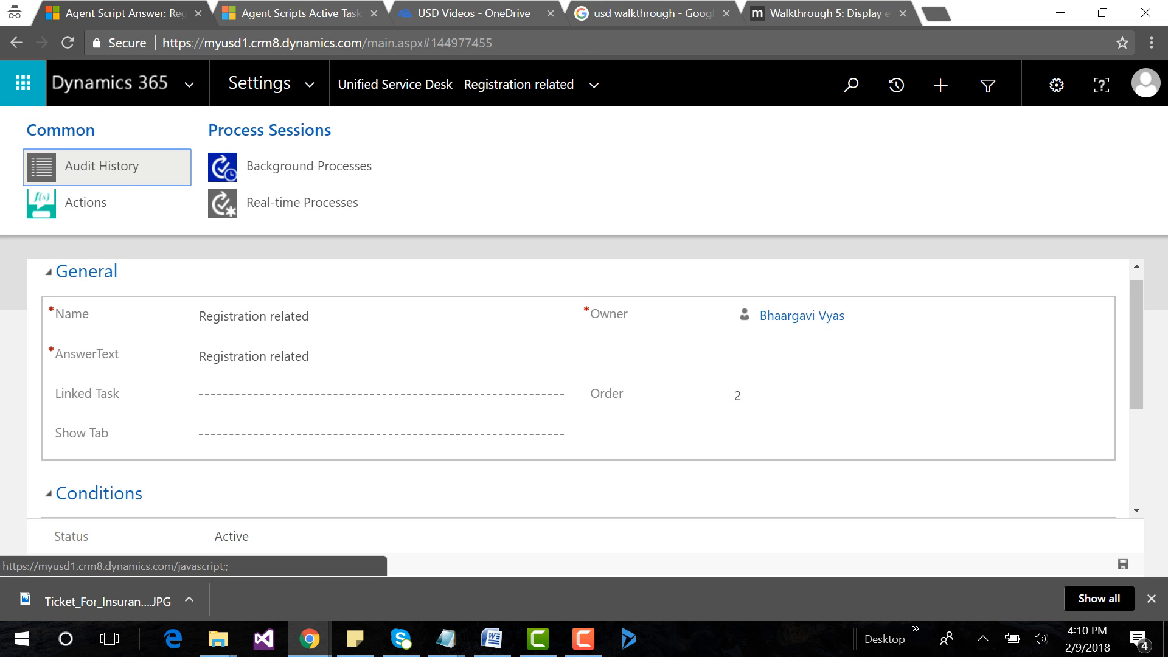
{"action": "left_click", "coordinate": [86, 202]}
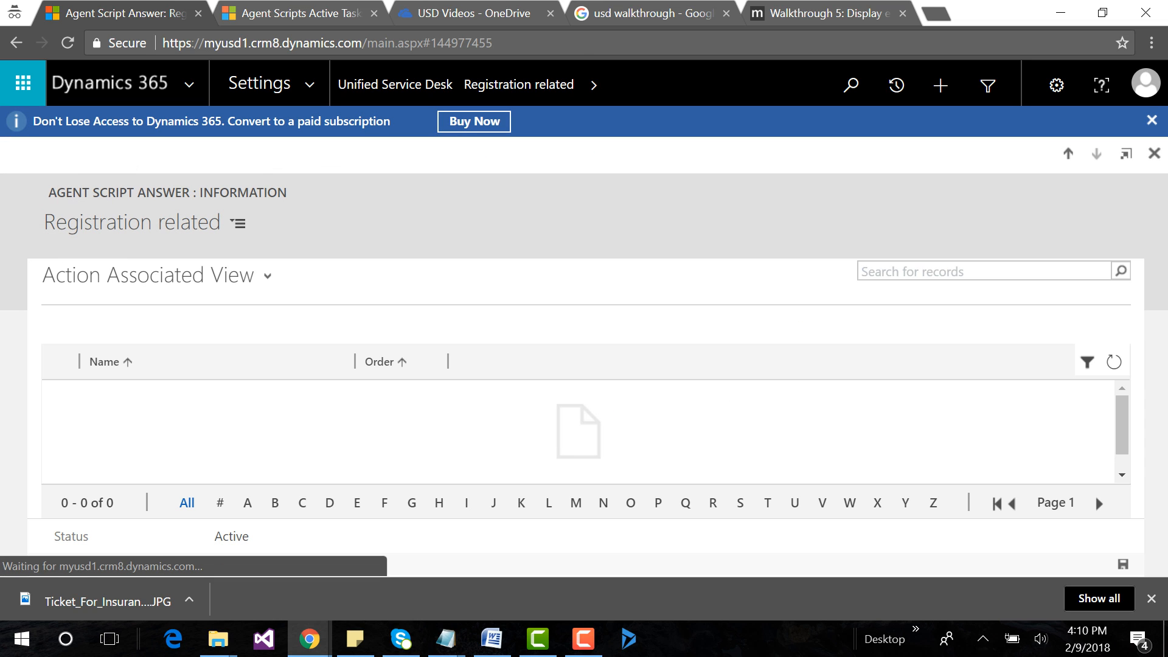
{"action": "left_click", "coordinate": [125, 321]}
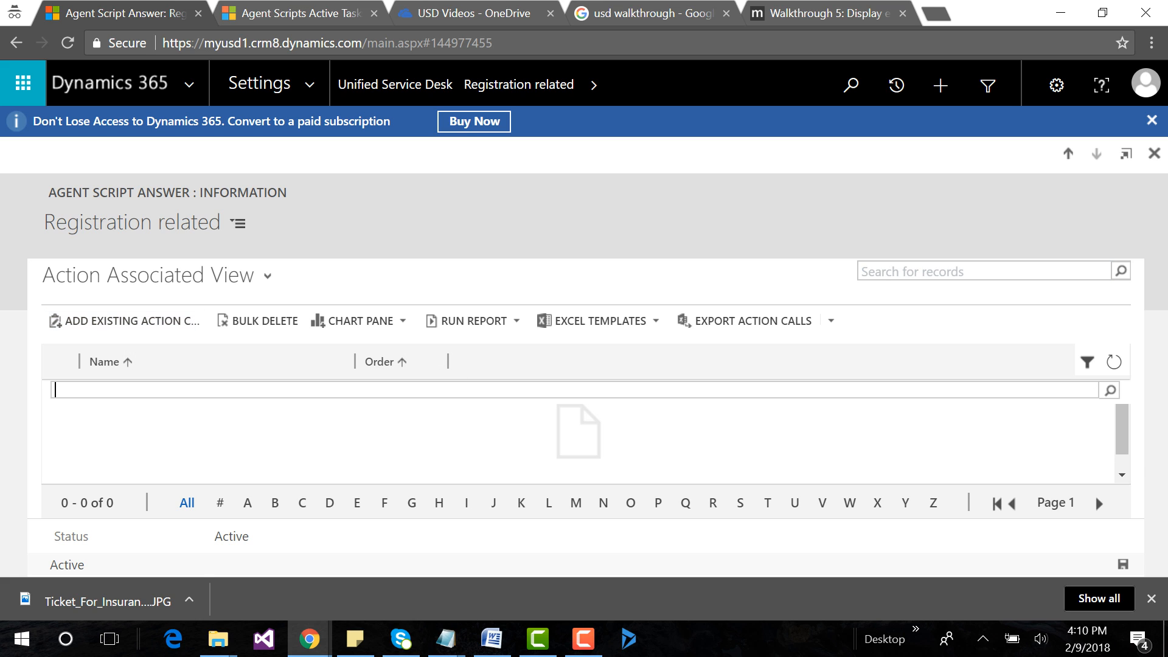
{"action": "left_click", "coordinate": [1110, 391]}
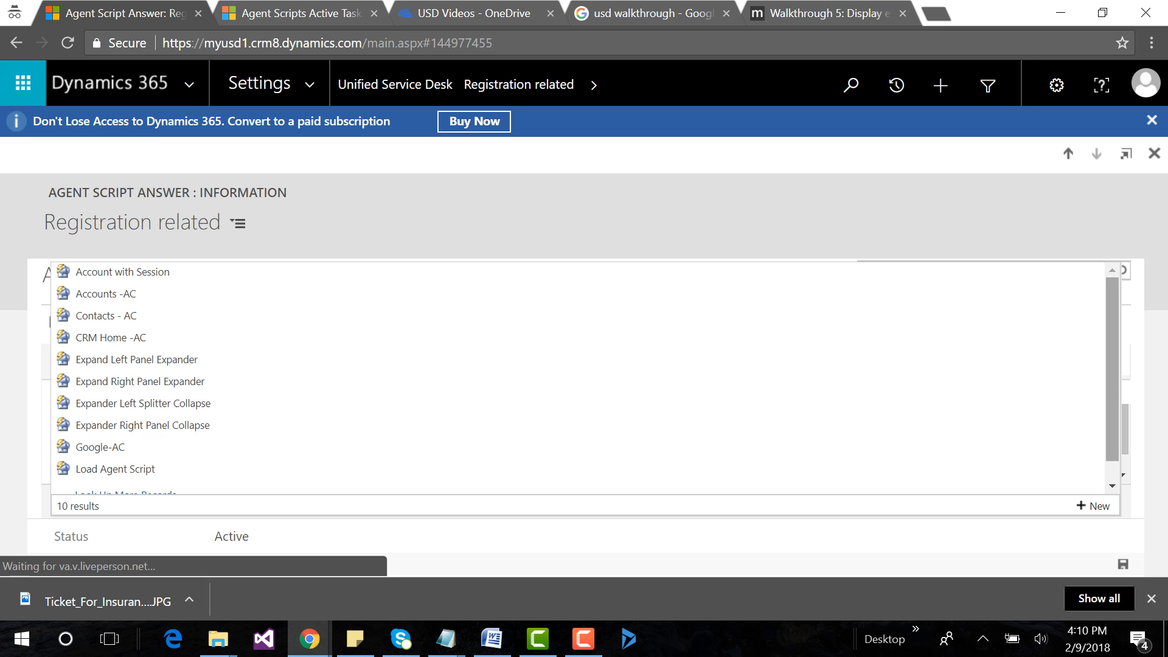
{"action": "left_click", "coordinate": [1095, 506]}
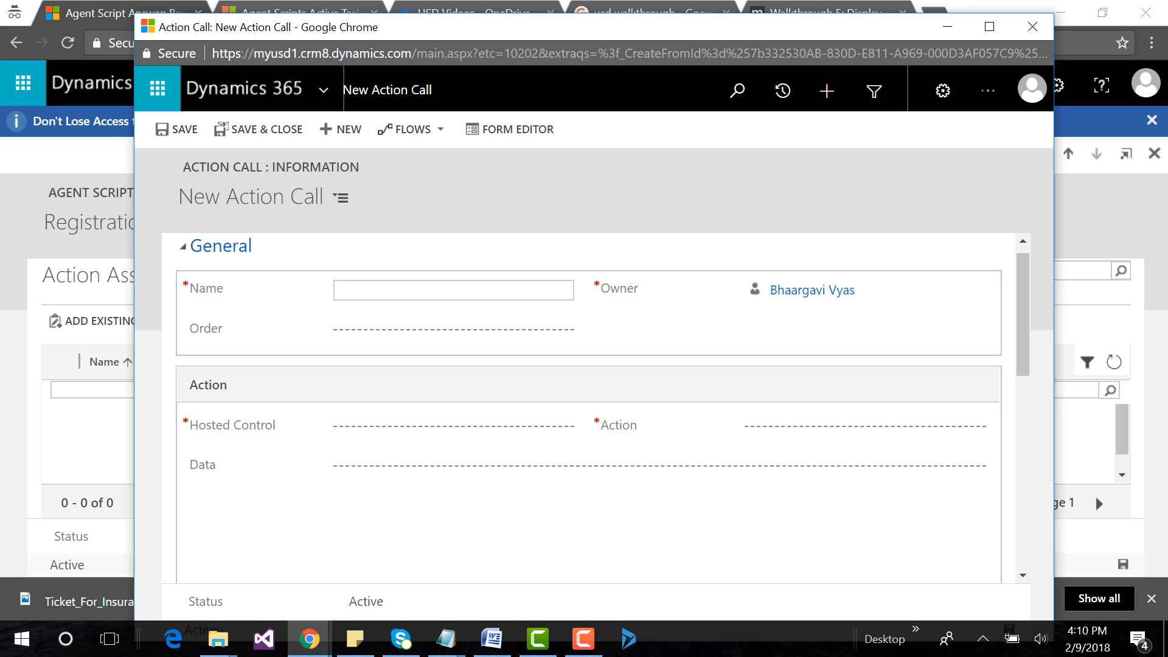
Name the action call "Open New Case Form" and set its Order to 1.
{"action": "type", "text": "Open New Case Form"}
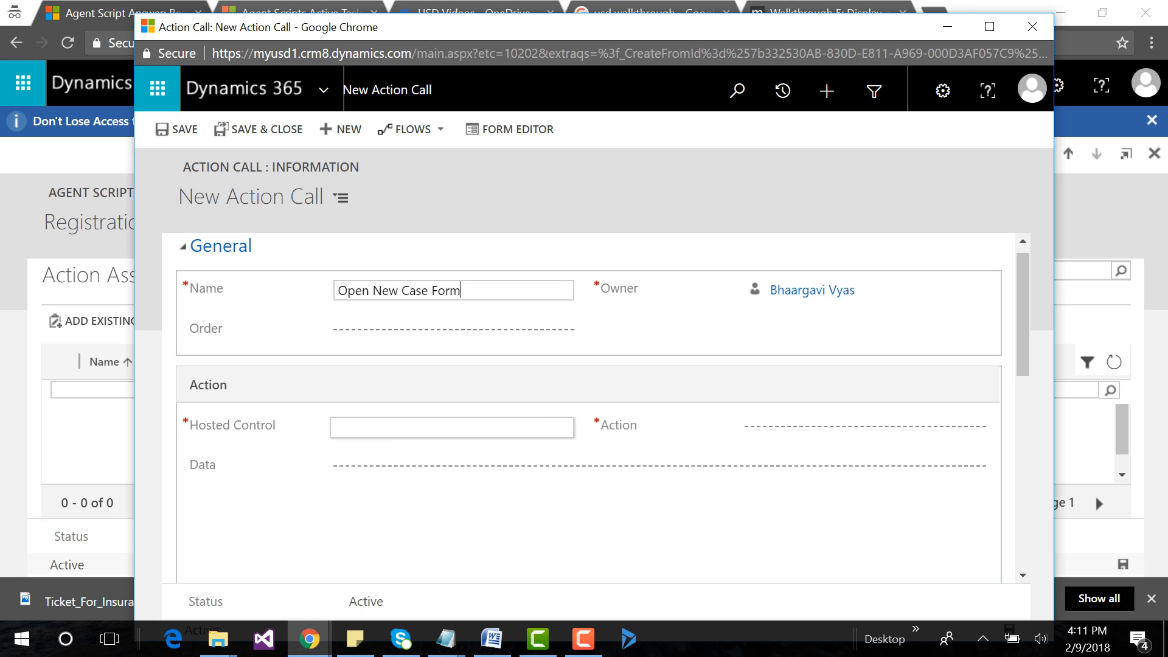
{"action": "left_click", "coordinate": [453, 330]}
{"action": "type", "text": "1"}
{"action": "key", "text": "Tab"}
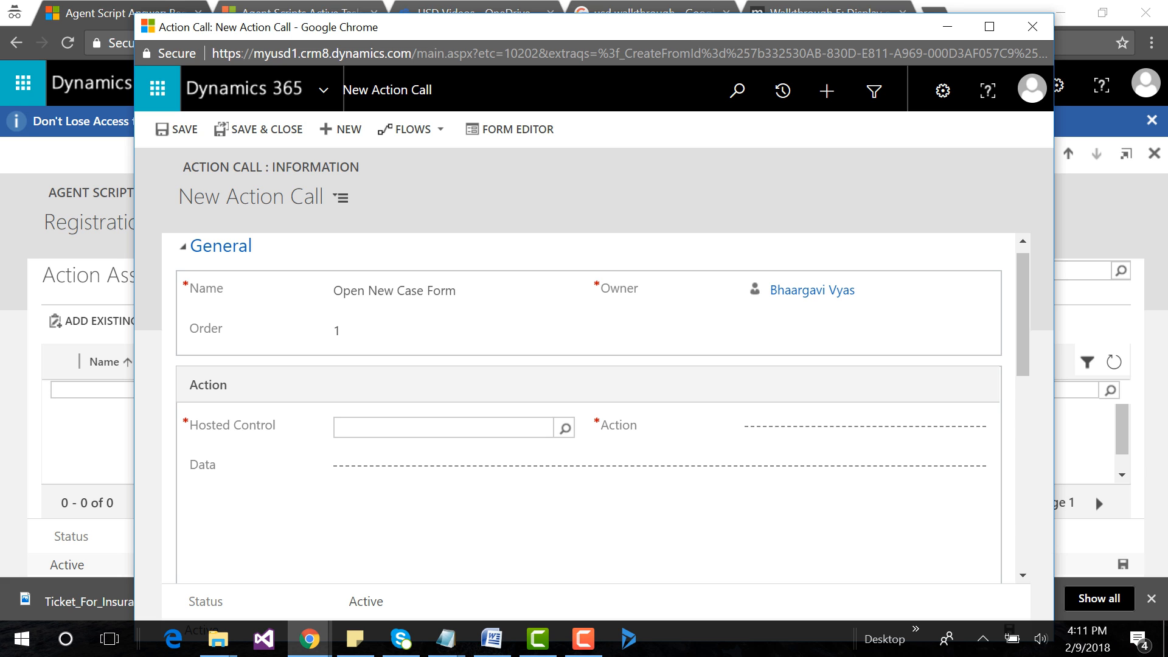
Create a new hosted control from the action call's Hosted Control lookup and name it OpenCaseFormHC.
{"action": "left_click", "coordinate": [566, 428]}
{"action": "left_click", "coordinate": [548, 408]}
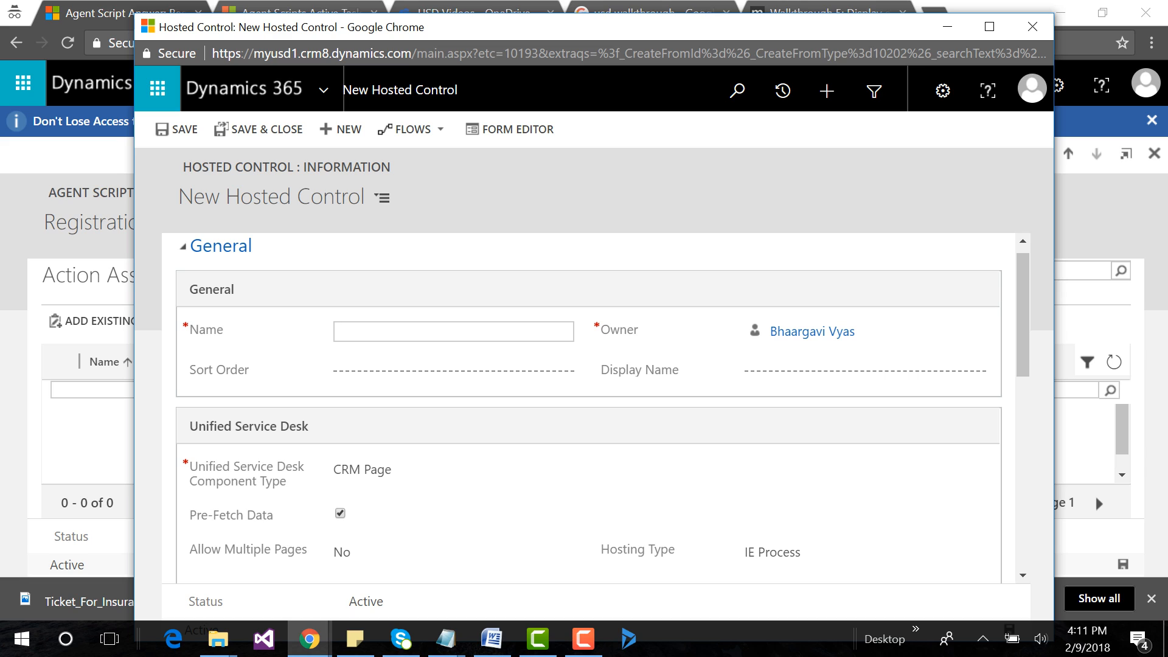
{"action": "type", "text": "Open Case Form"}
{"action": "key", "text": "BackSpace"}
{"action": "left_click", "coordinate": [369, 332]}
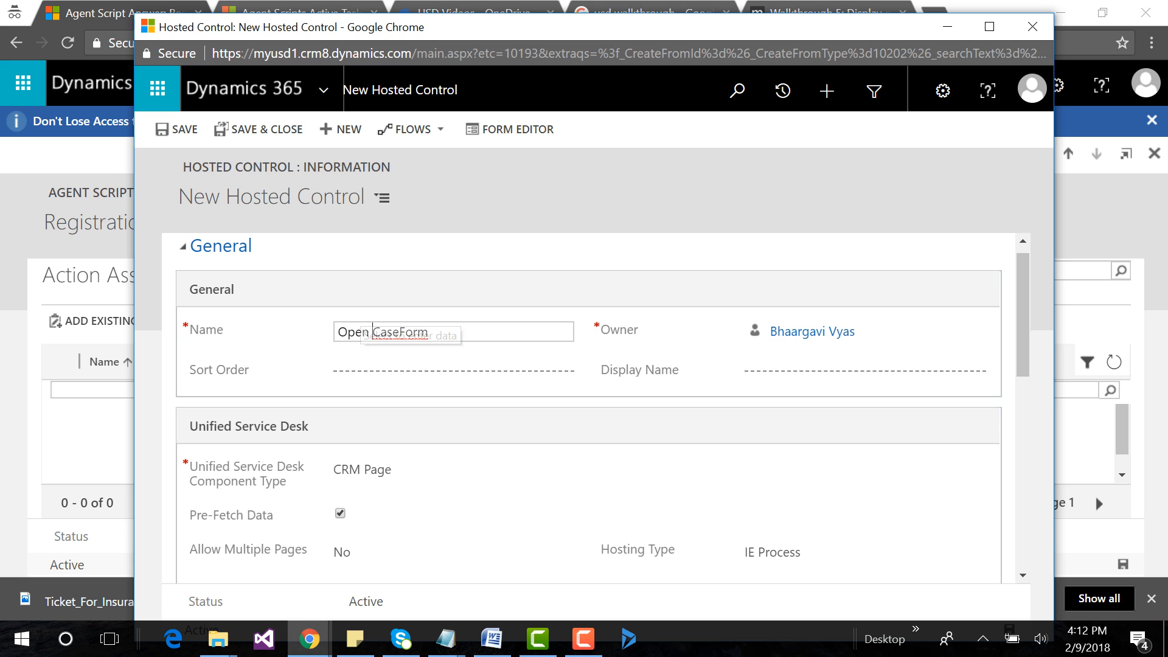
{"action": "key", "text": "BackSpace"}
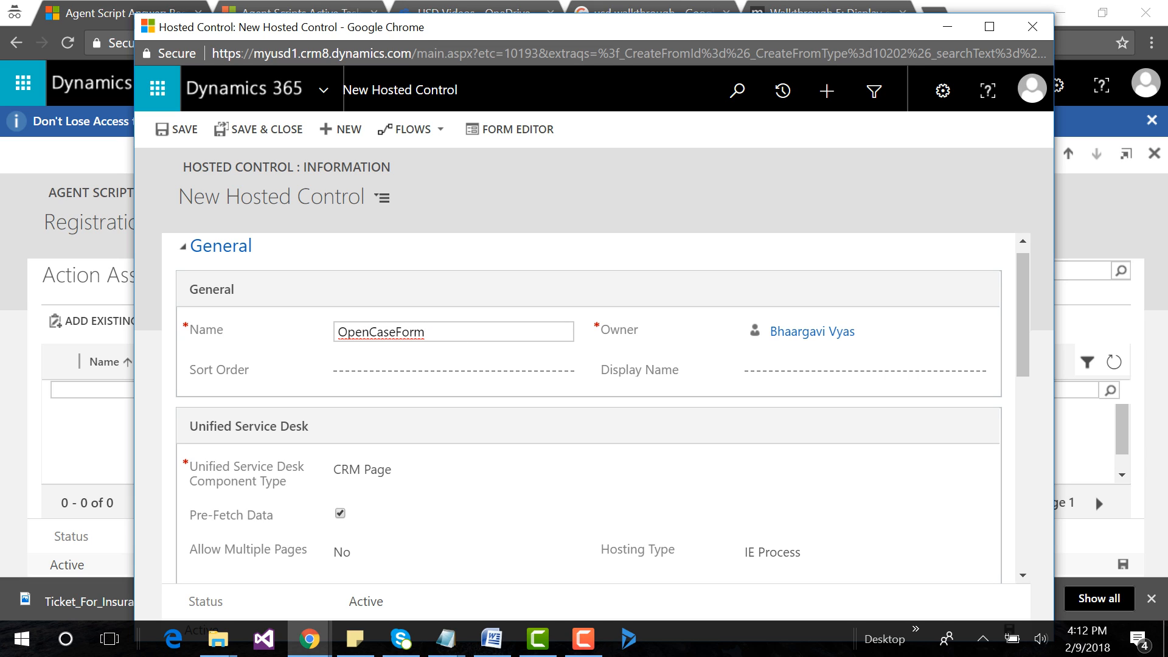
{"action": "type", "text": "HC"}
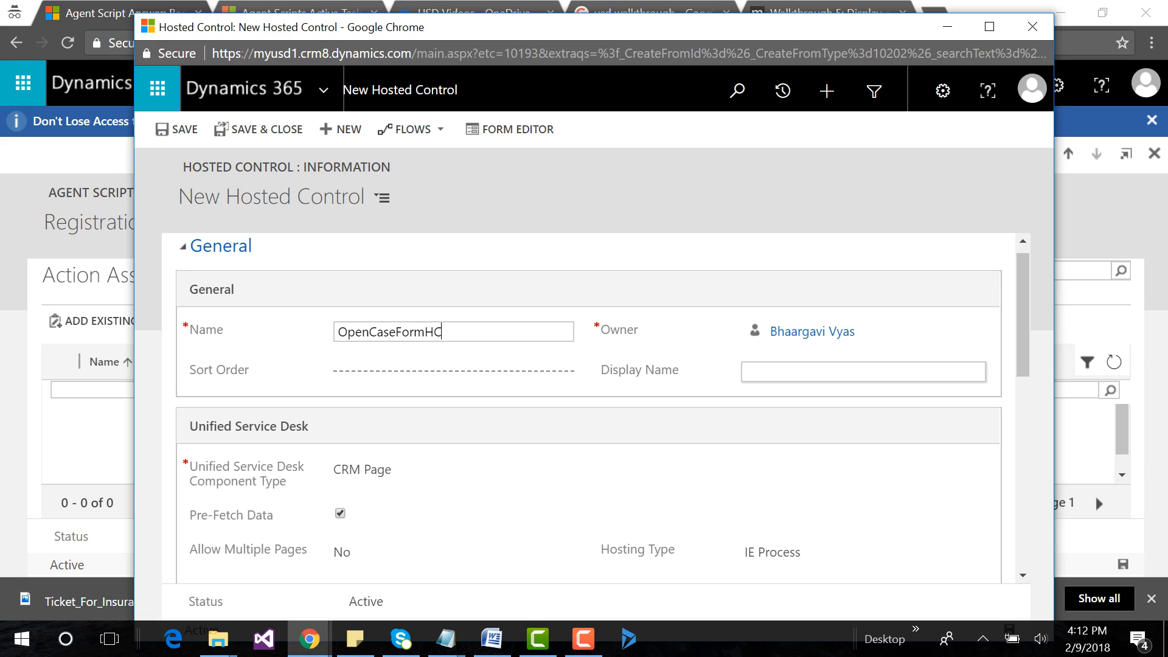
Set the hosted control's Display Name to New_Case, keep its remaining defaults, and save it back into the action call.
{"action": "left_click", "coordinate": [852, 372]}
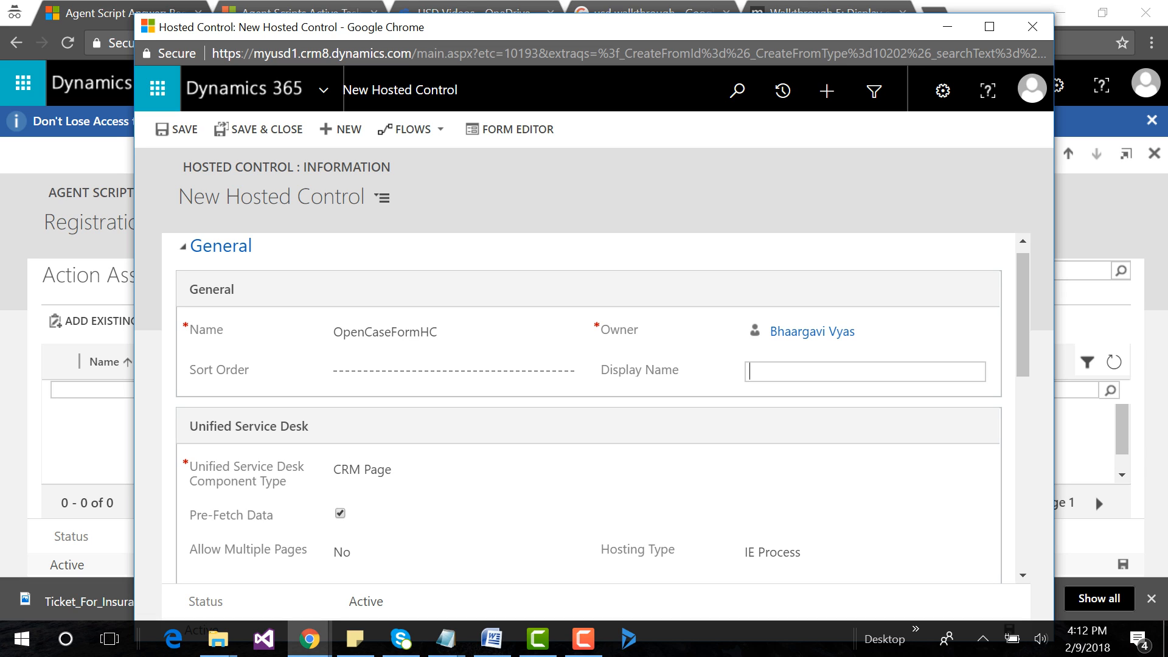
{"action": "type", "text": "New_Case"}
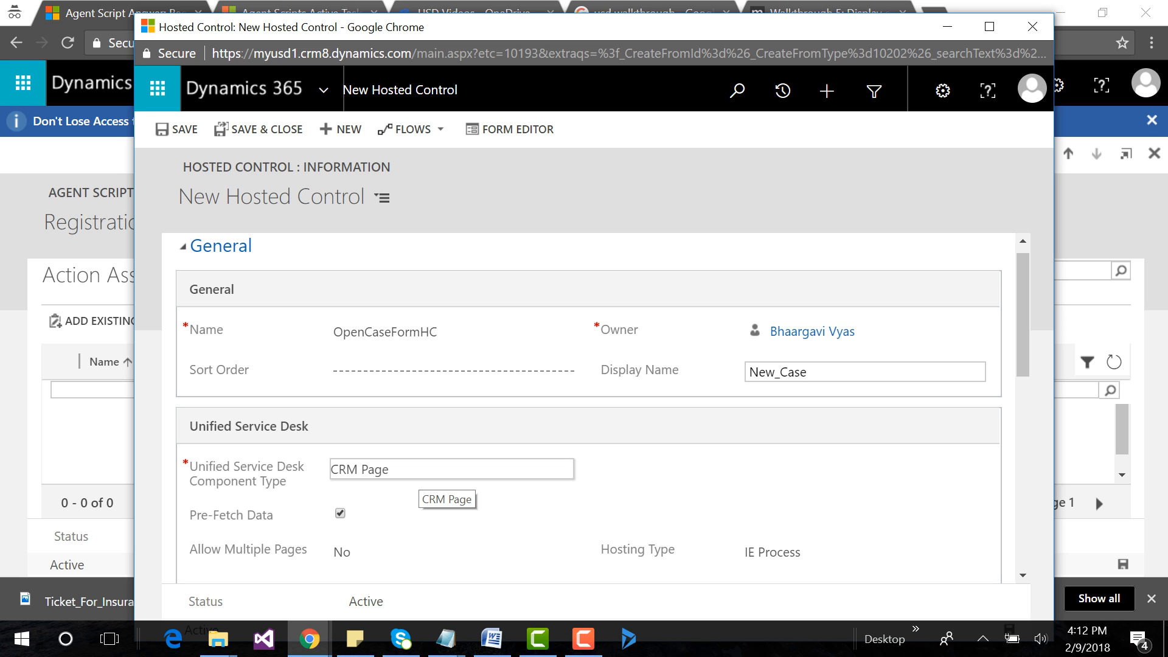
{"action": "scroll", "coordinate": [414, 487], "scroll_direction": "down", "scroll_amount": 3}
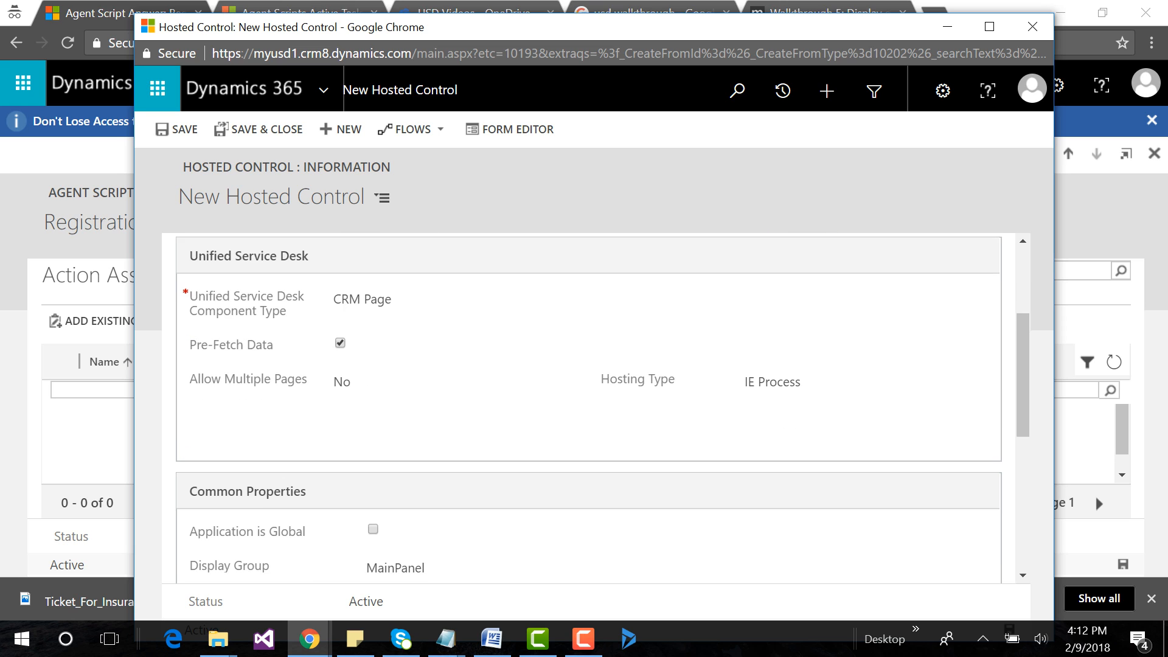
{"action": "scroll", "coordinate": [405, 539], "scroll_direction": "down", "scroll_amount": 1}
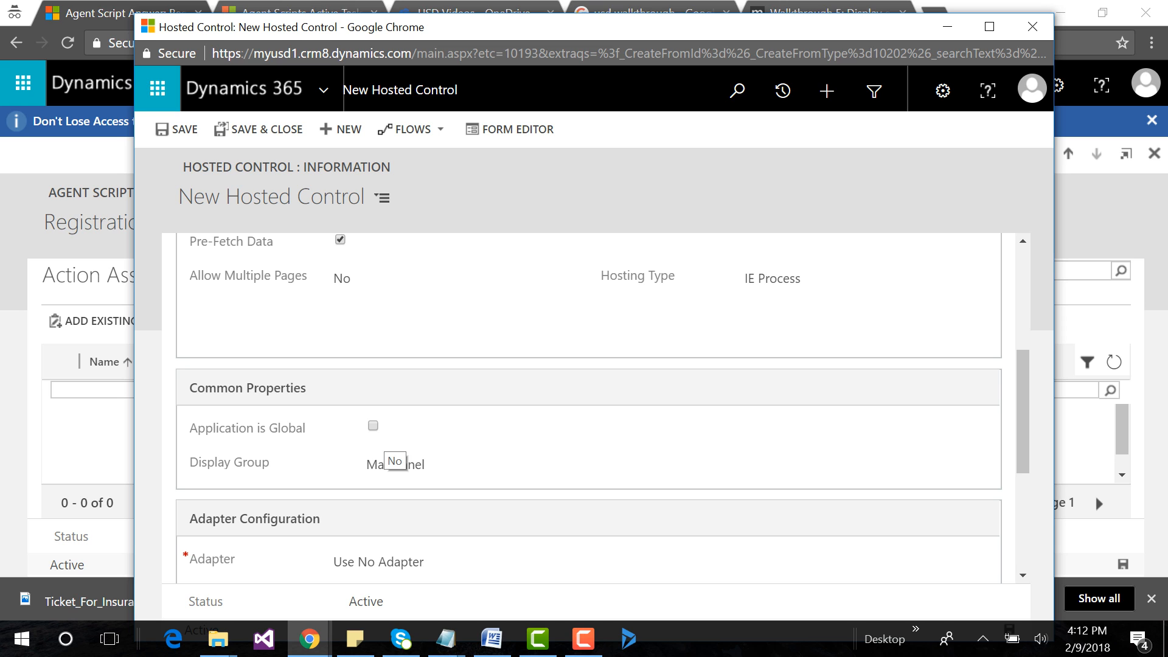
{"action": "scroll", "coordinate": [392, 466], "scroll_direction": "down", "scroll_amount": 5}
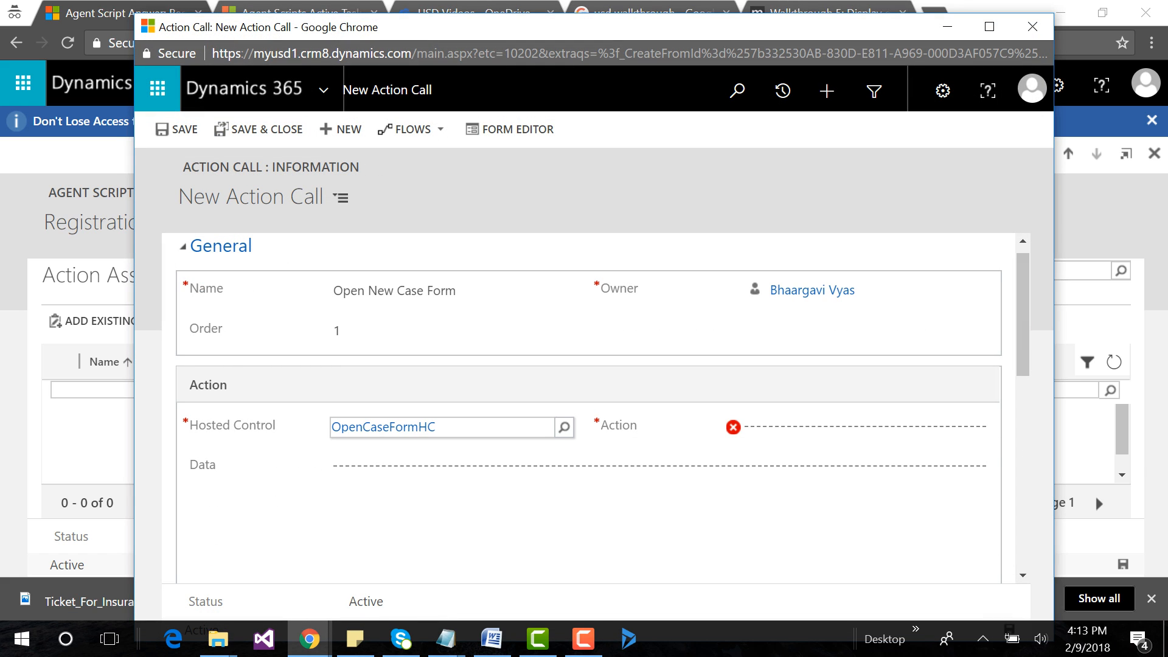
Set the action call's Action to New_CRM_Page.
{"action": "left_click", "coordinate": [852, 427]}
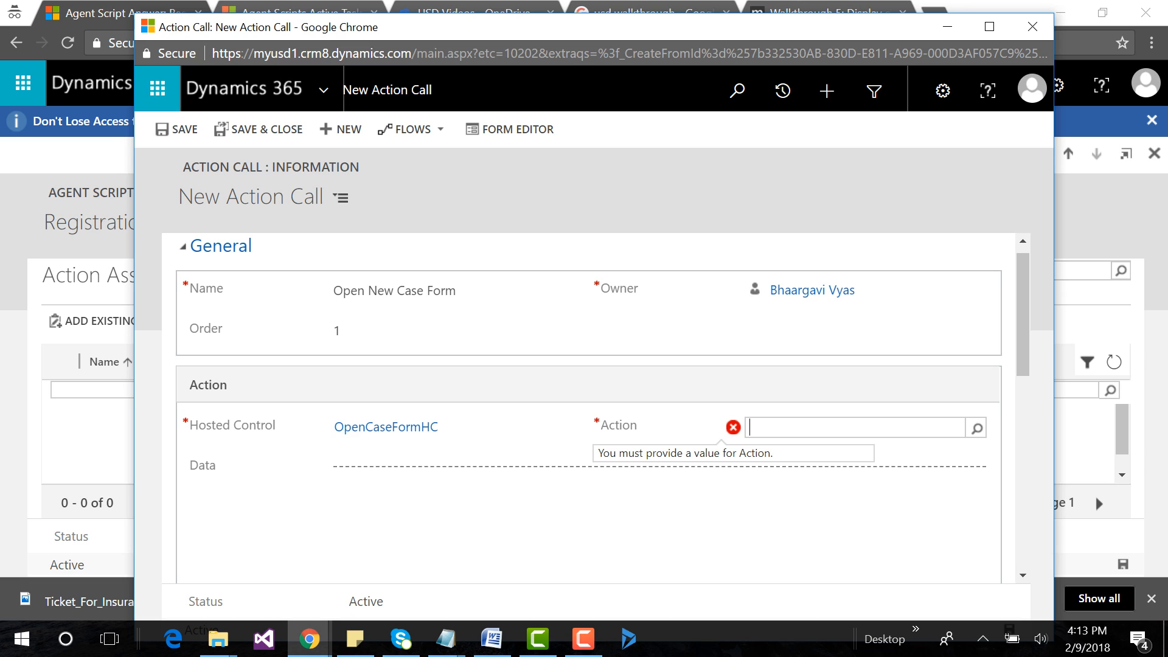
{"action": "type", "text": "new"}
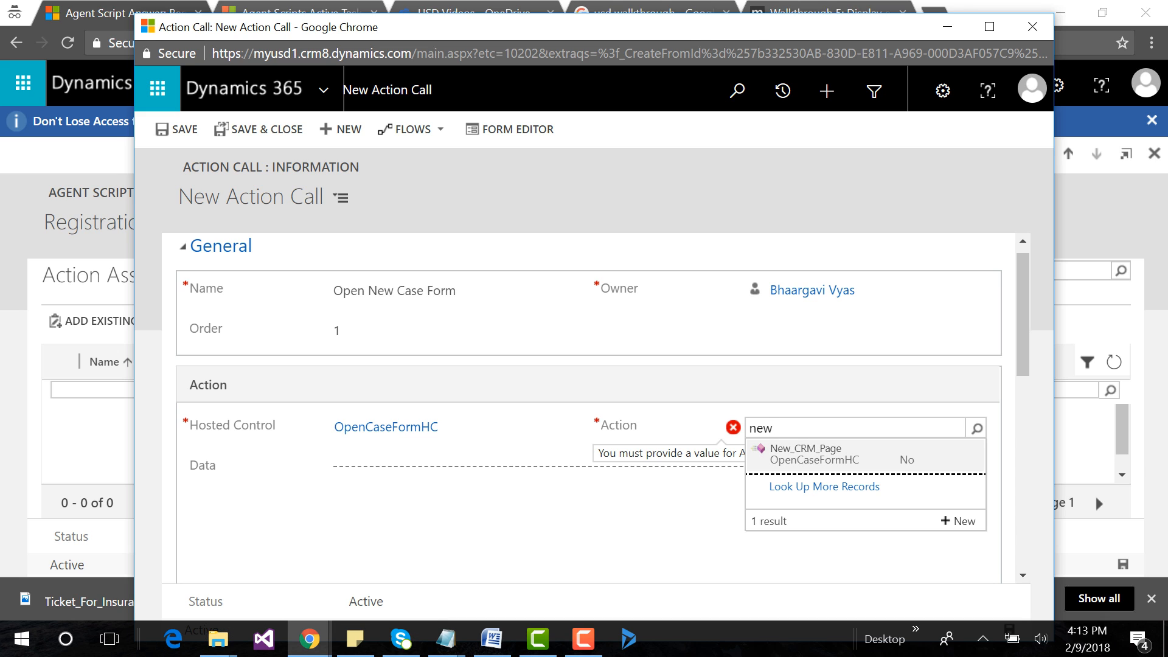
{"action": "key", "text": "Return"}
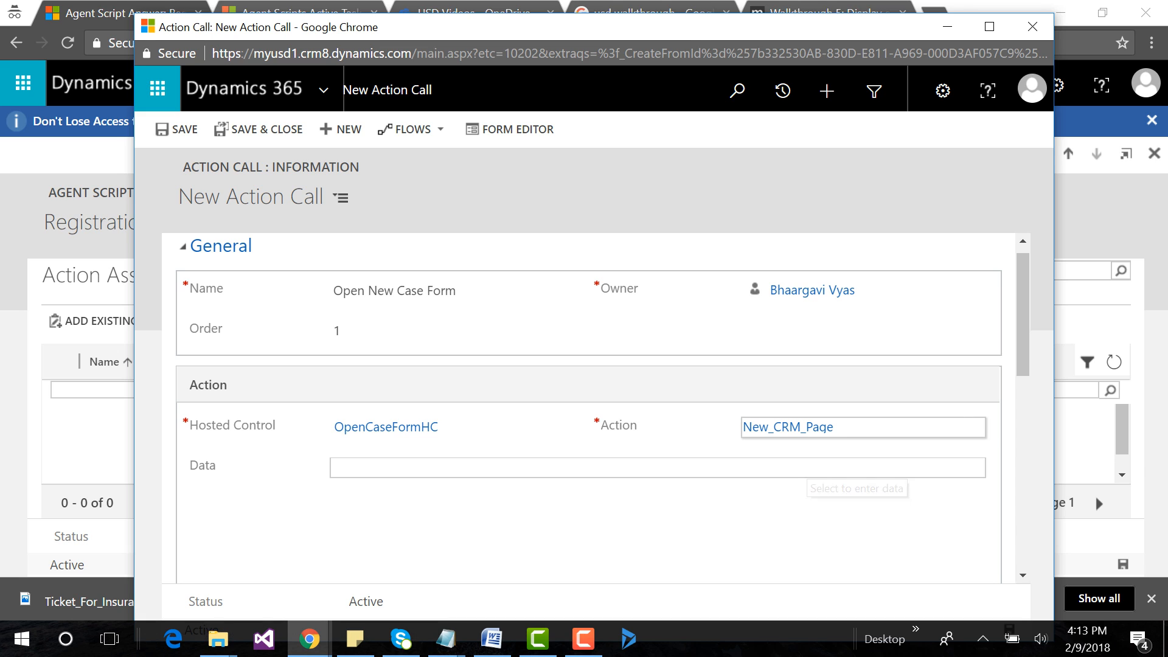
Enter LogicalName=incident as the action call's Data, then save the action call and close its window.
{"action": "left_click", "coordinate": [555, 472]}
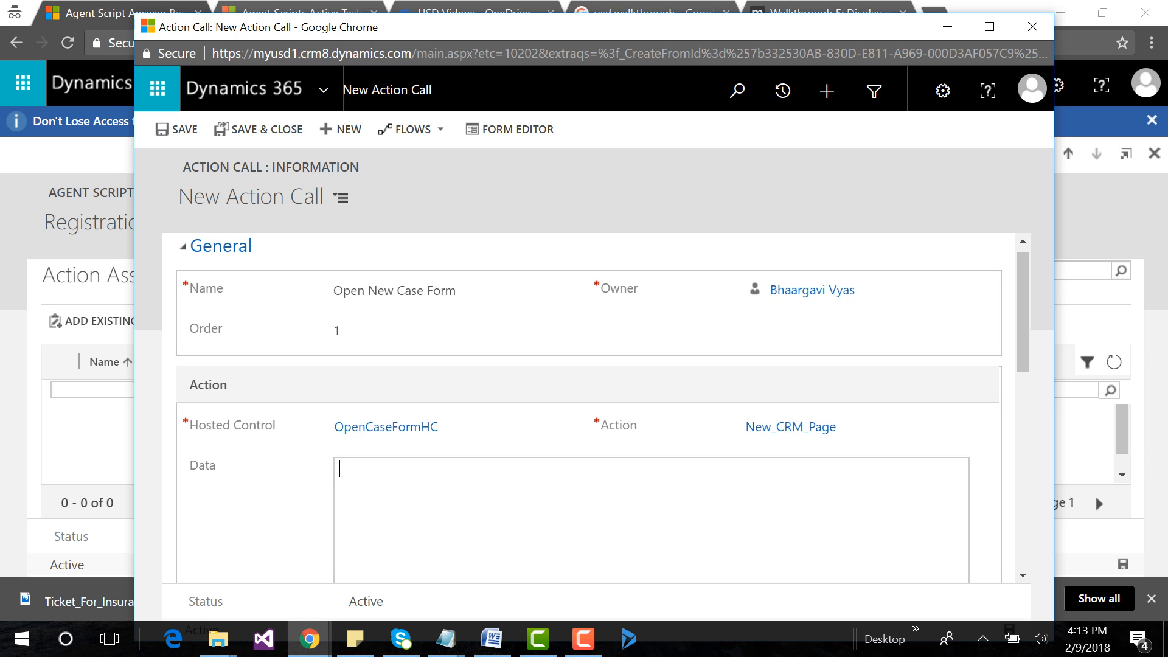
{"action": "scroll", "coordinate": [791, 435], "scroll_direction": "down", "scroll_amount": 3}
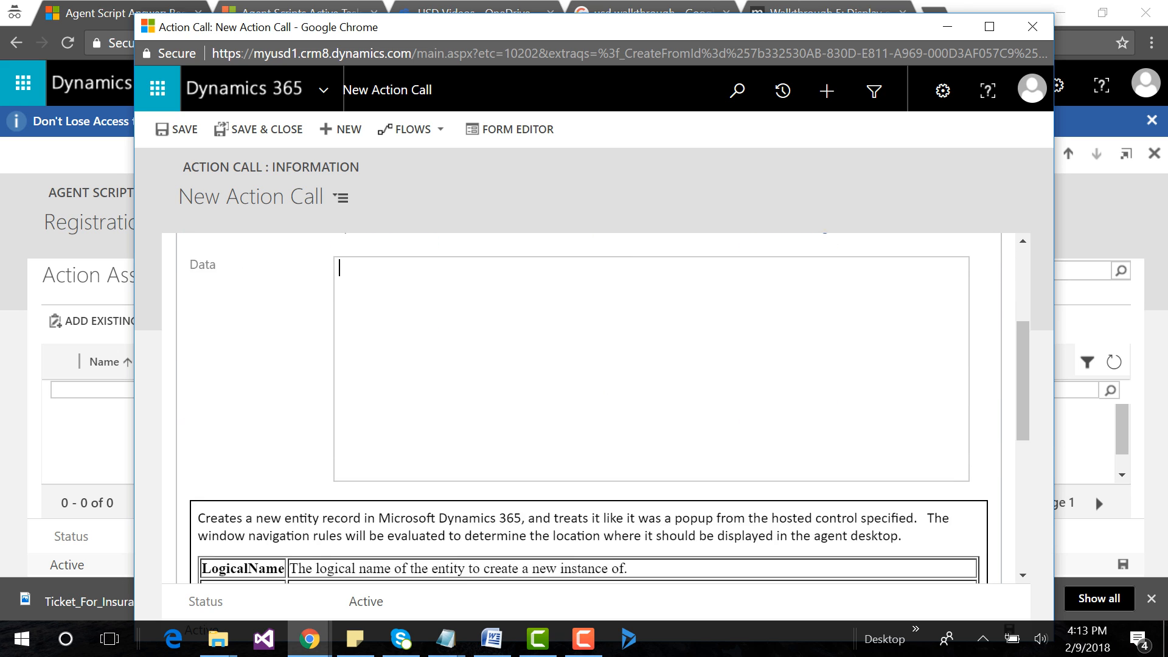
{"action": "scroll", "coordinate": [589, 408], "scroll_direction": "down", "scroll_amount": 3}
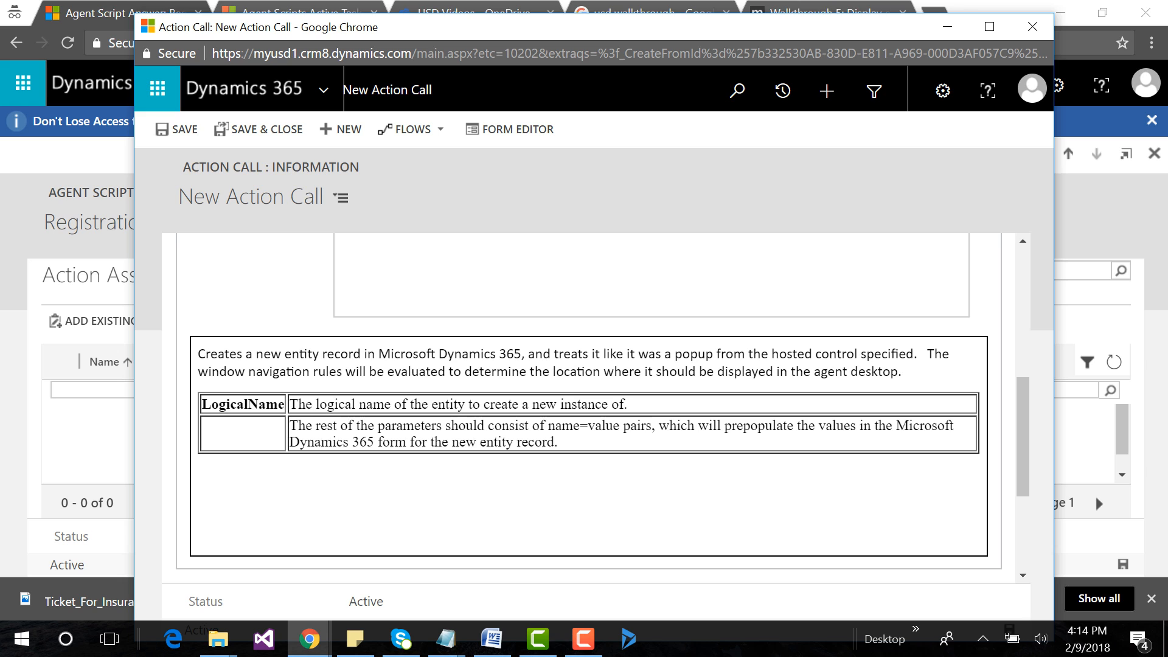
{"action": "scroll", "coordinate": [589, 408], "scroll_direction": "up", "scroll_amount": 3}
{"action": "scroll", "coordinate": [589, 408], "scroll_direction": "up", "scroll_amount": 1}
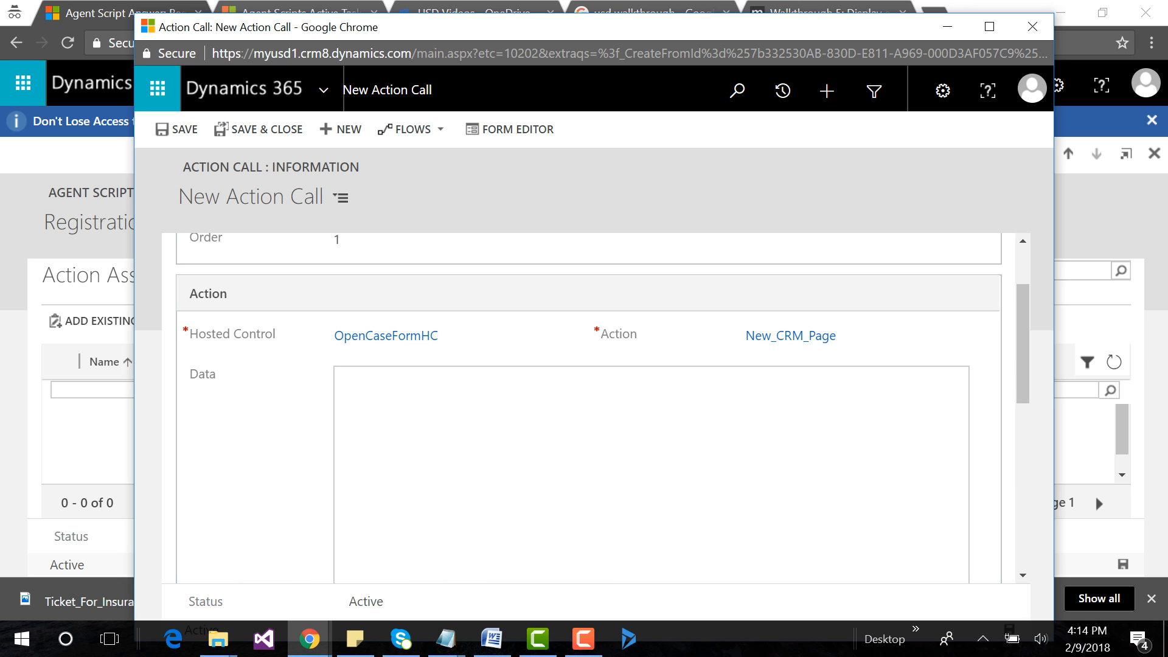
{"action": "type", "text": "Log"}
{"action": "type", "text": "icak"}
{"action": "type", "text": "Name"}
{"action": "type", "text": "=inci"}
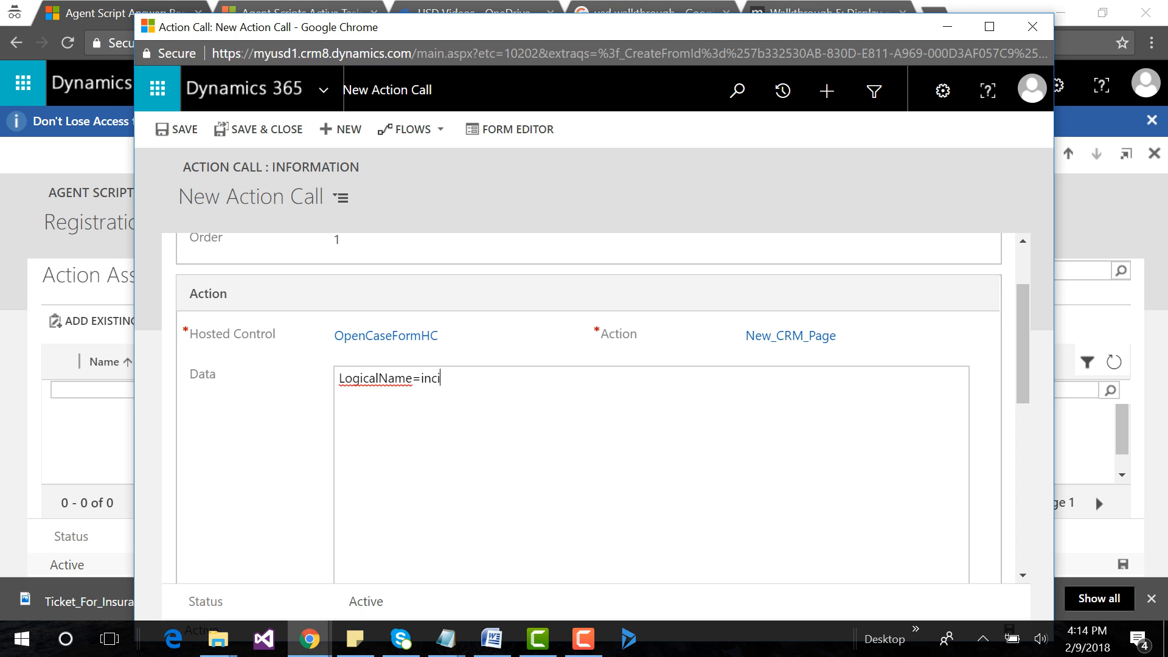
{"action": "type", "text": "dent"}
{"action": "key", "text": "ctrl+s"}
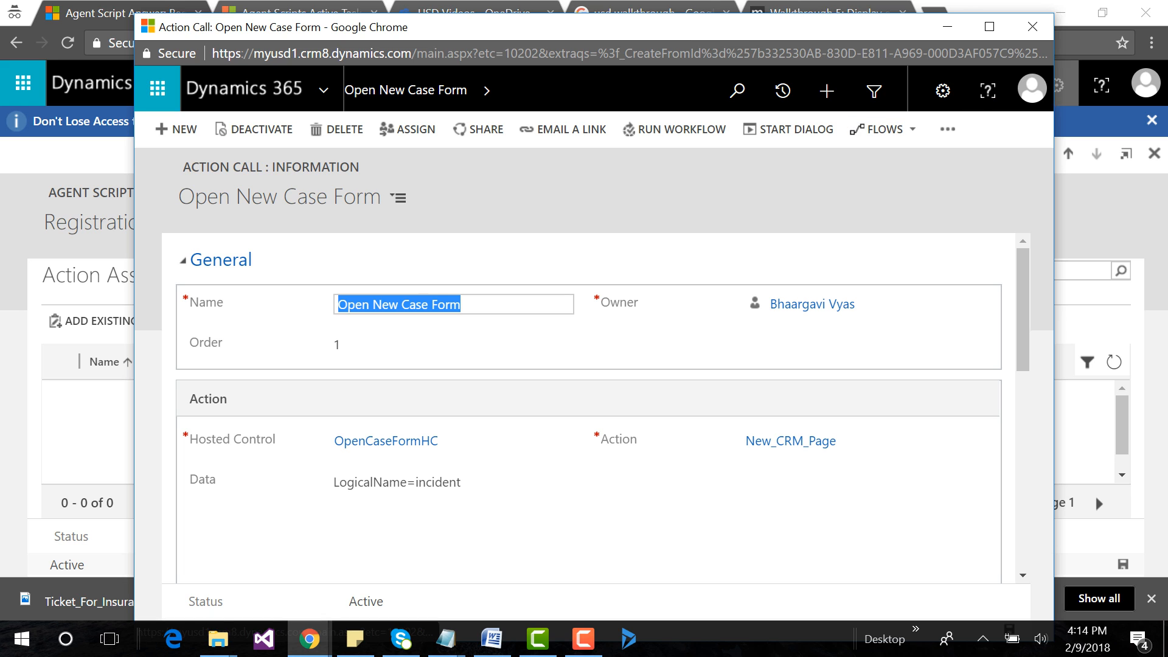
{"action": "left_click", "coordinate": [1033, 26]}
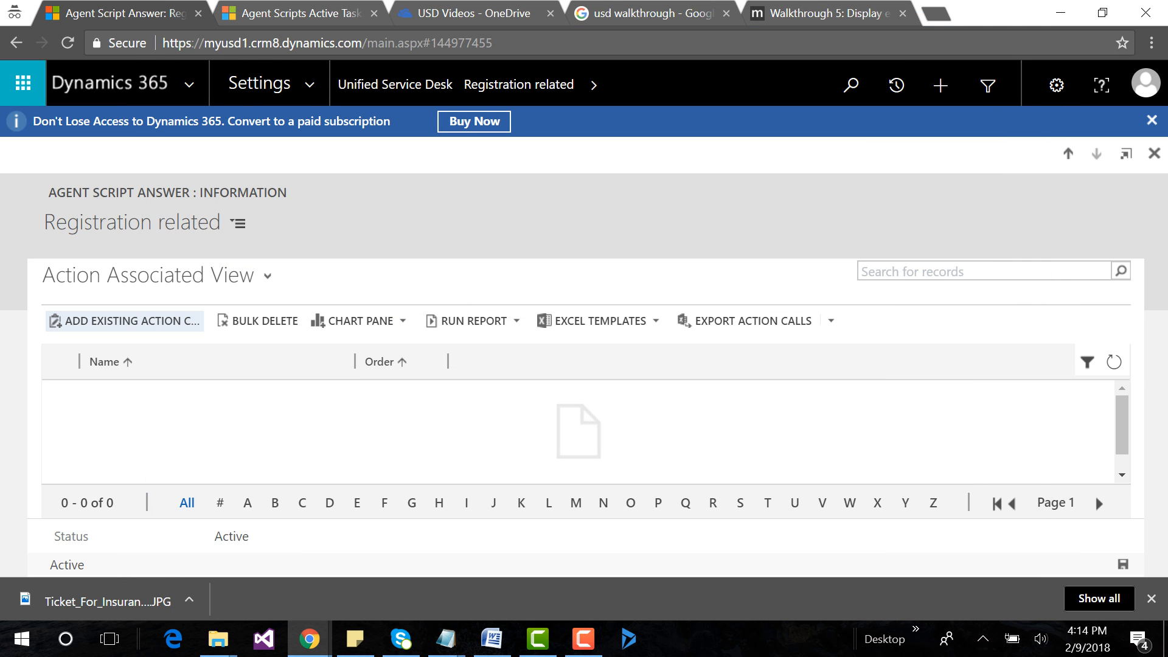
Add the existing Open New Case Form action call to the Registration related answer and recheck its associated actions.
{"action": "left_click", "coordinate": [125, 320]}
{"action": "type", "text": "Open New Case Form"}
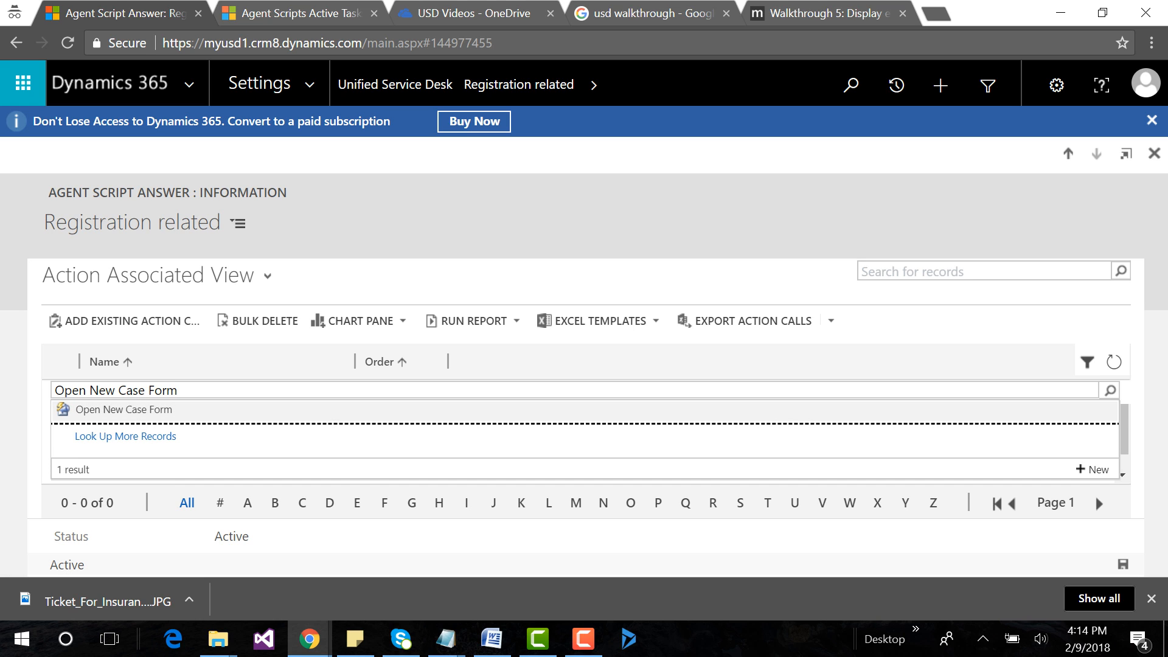
{"action": "key", "text": "Return"}
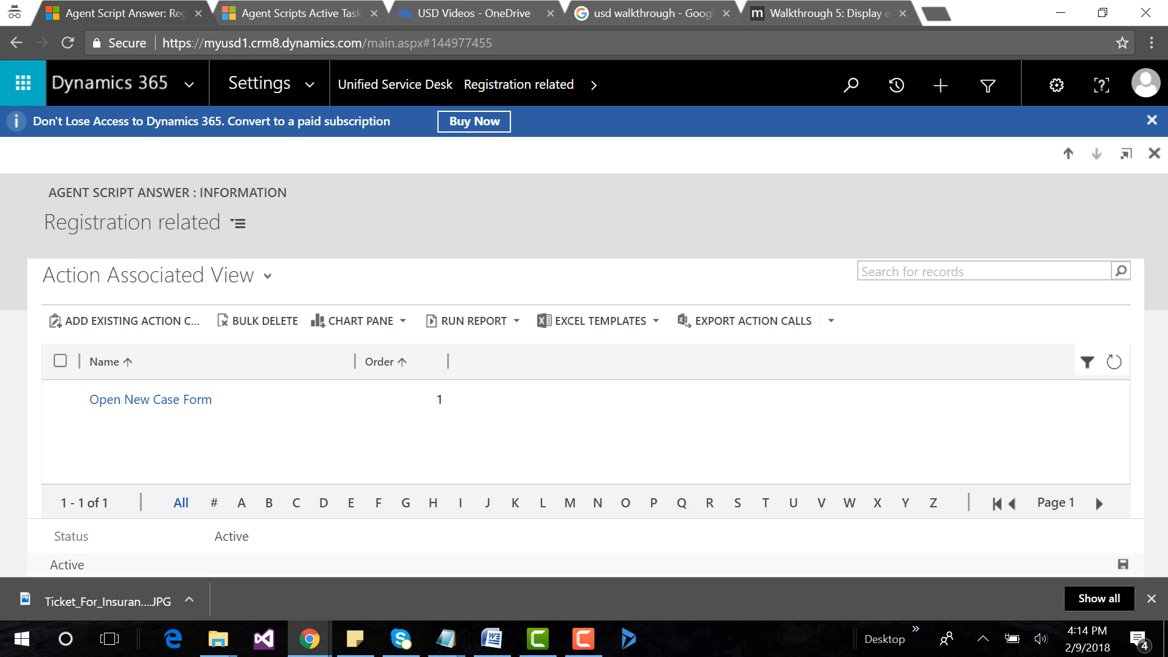
{"action": "left_click", "coordinate": [594, 86]}
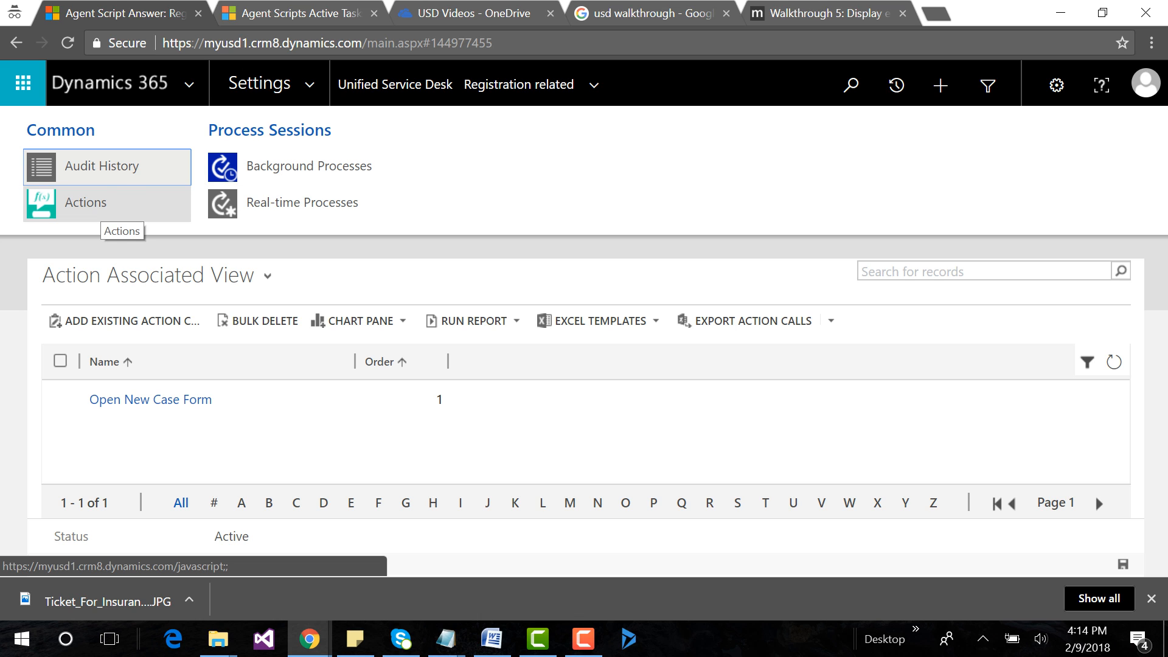
{"action": "left_click", "coordinate": [110, 210]}
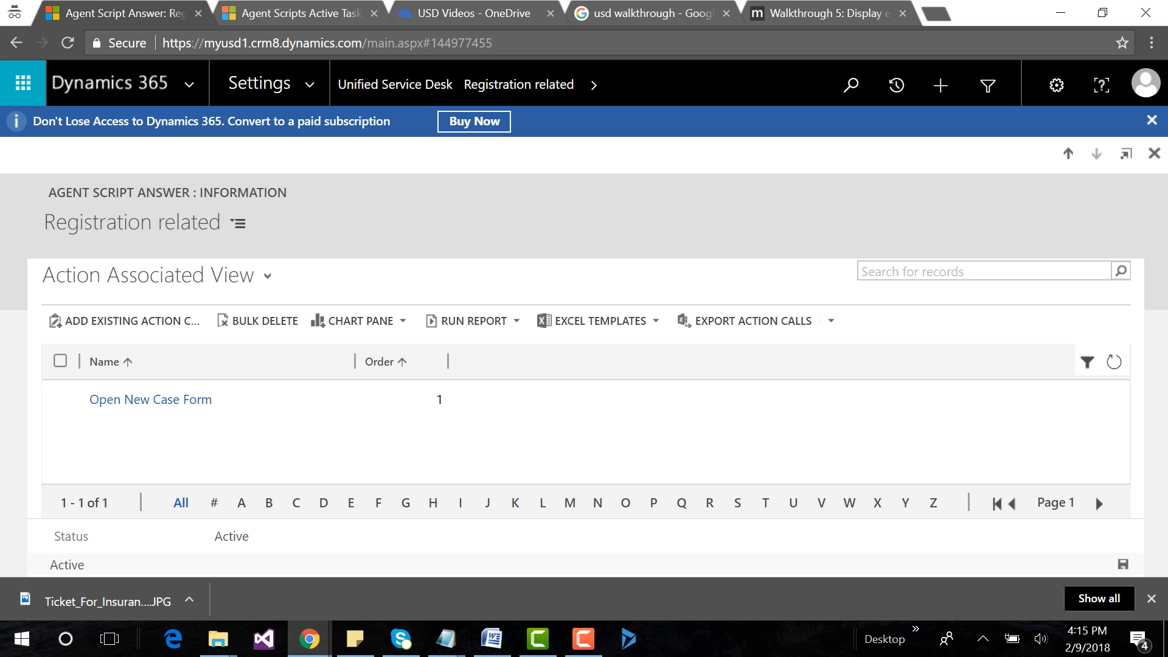
Open the Request task's Details Related answer and add the existing Open New Case Form action call to its actions.
{"action": "key", "text": "alt+Left"}
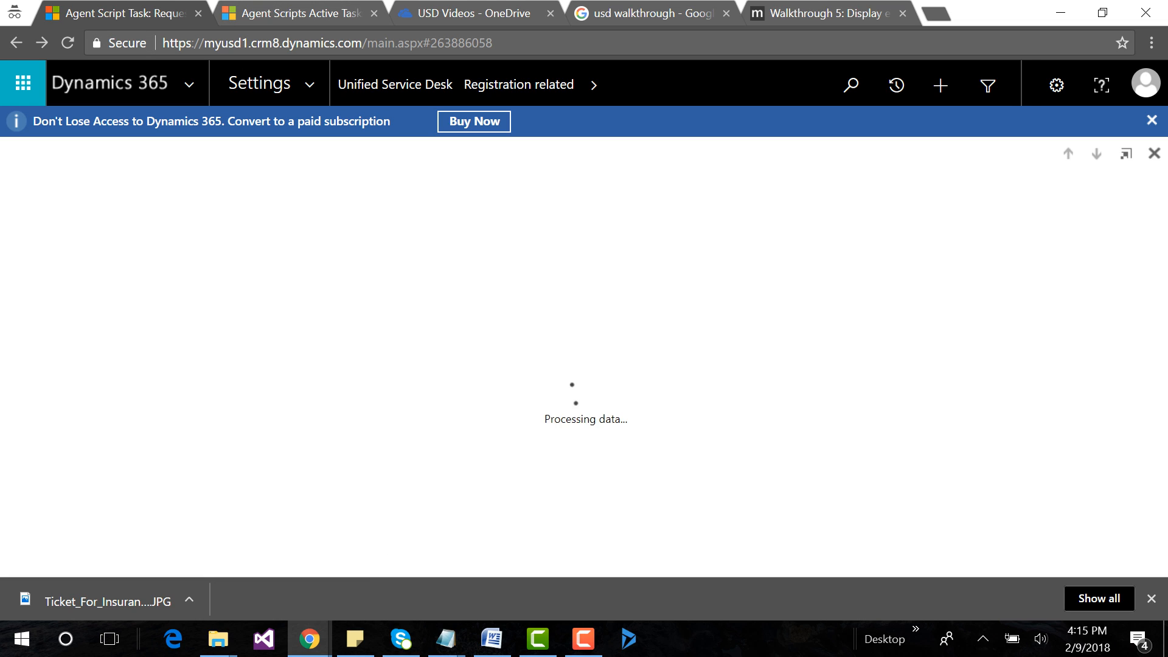
{"action": "scroll", "coordinate": [548, 390], "scroll_direction": "down", "scroll_amount": 5}
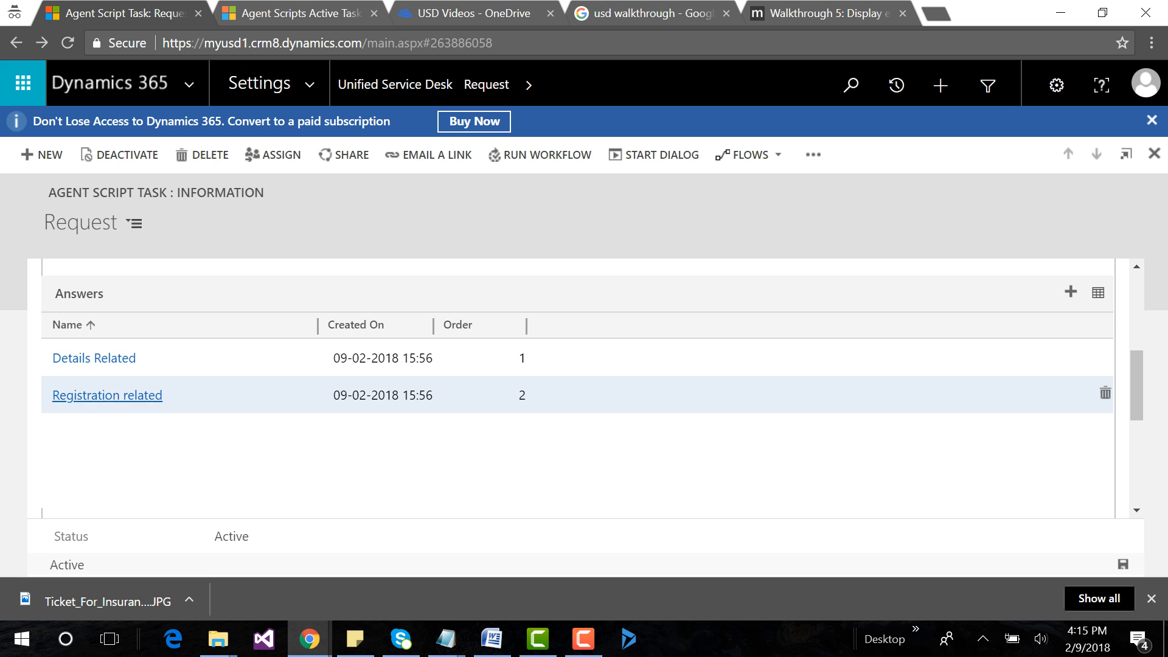
{"action": "left_click", "coordinate": [96, 357]}
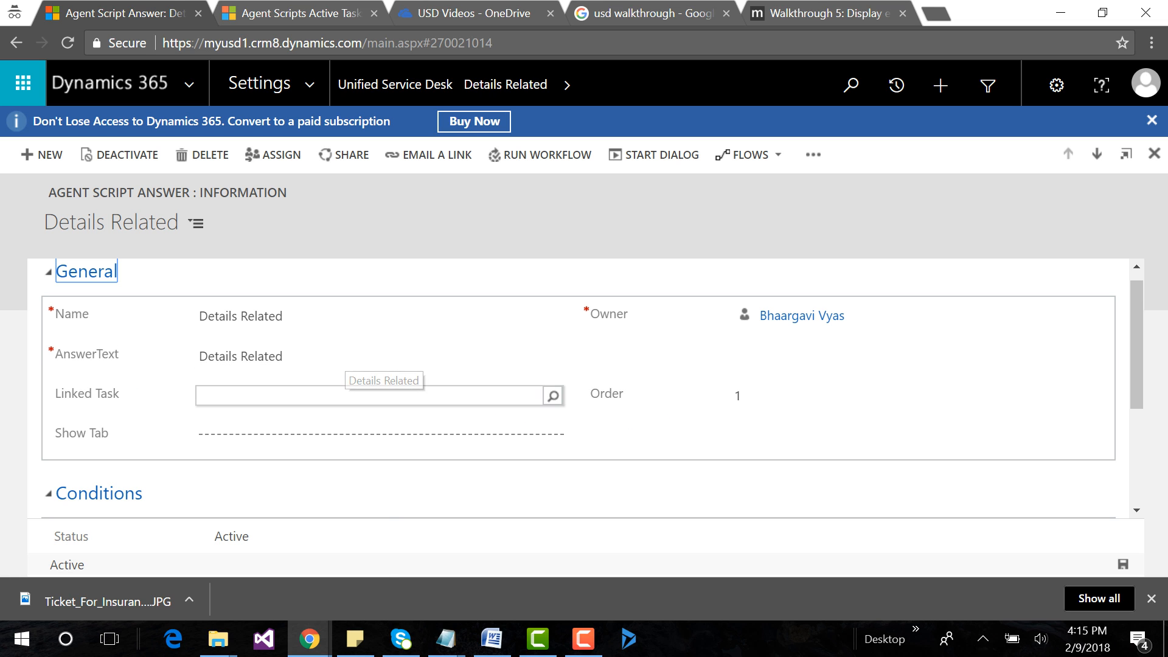
{"action": "left_click", "coordinate": [505, 84]}
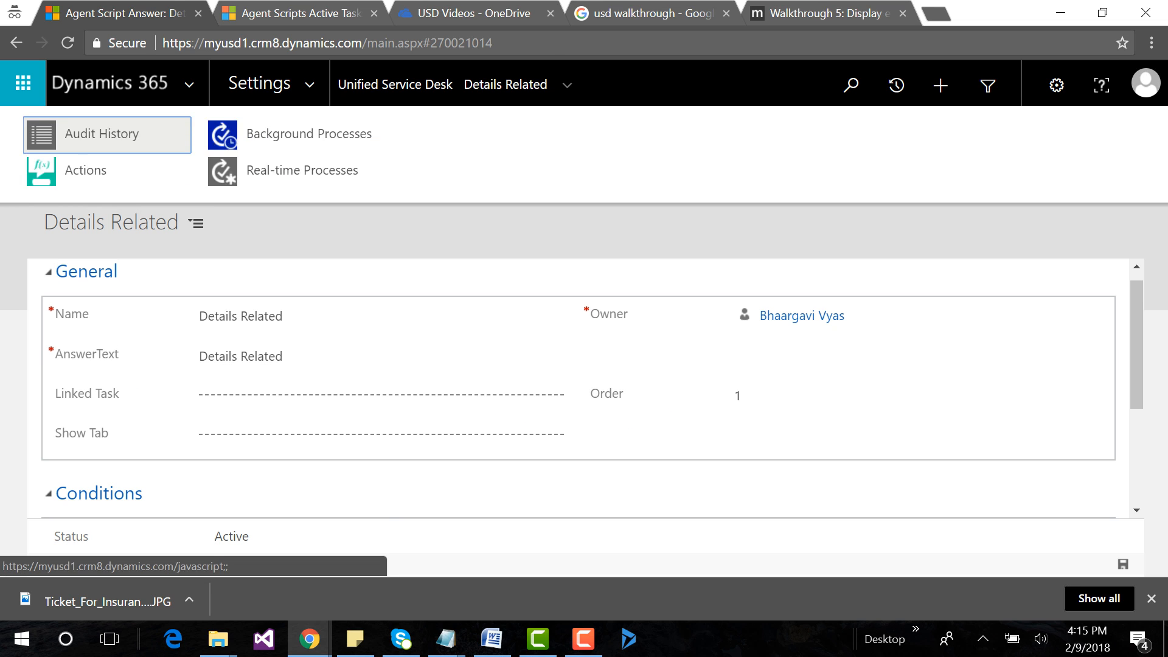
{"action": "left_click", "coordinate": [85, 202]}
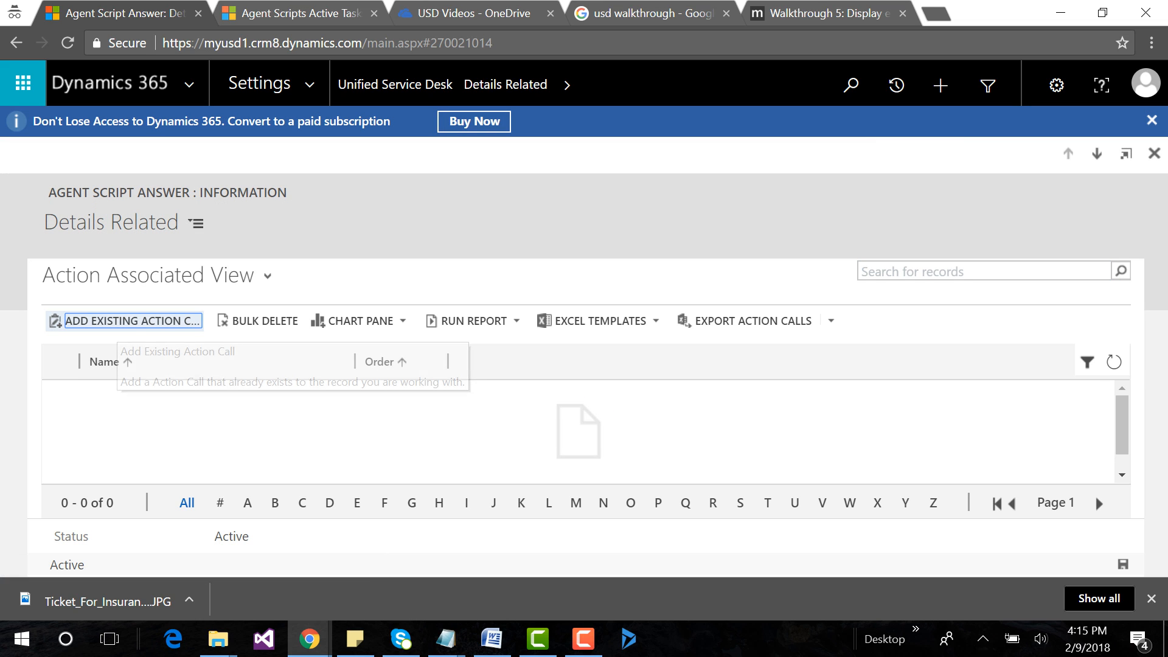
{"action": "type", "text": "Open New Case Form"}
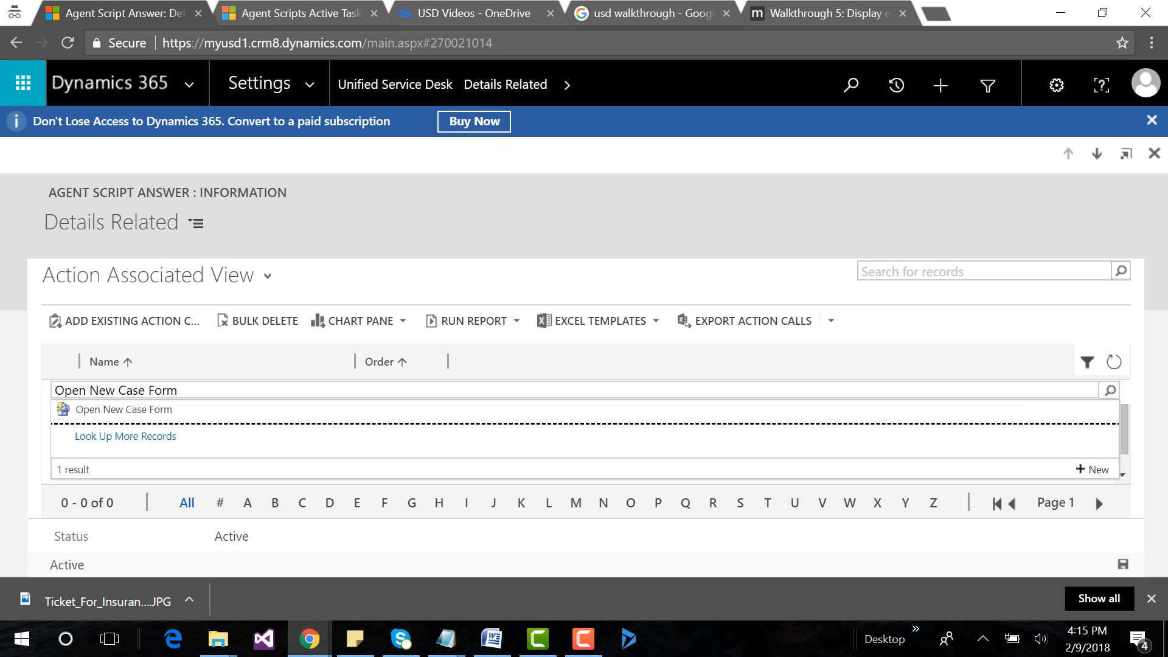
{"action": "left_click", "coordinate": [420, 412]}
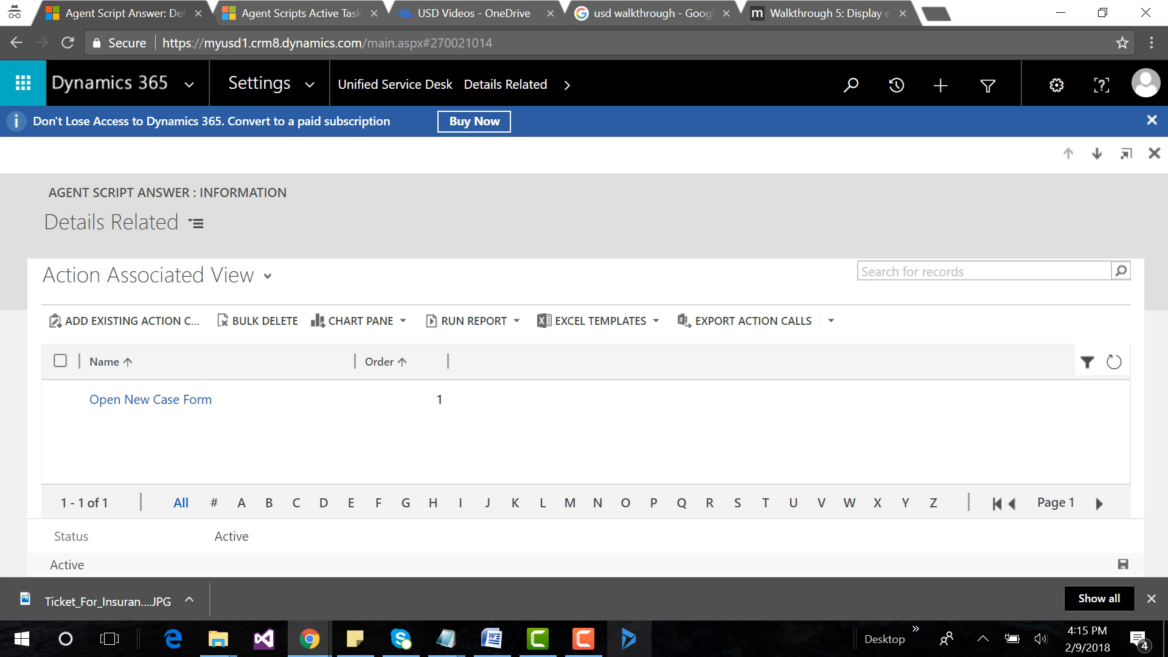
Review the task and answer outline in the Agent Script Examples file in Notepad, then return to the Request agent script answer.
{"action": "mouse_move", "coordinate": [446, 639]}
{"action": "left_click", "coordinate": [888, 565]}
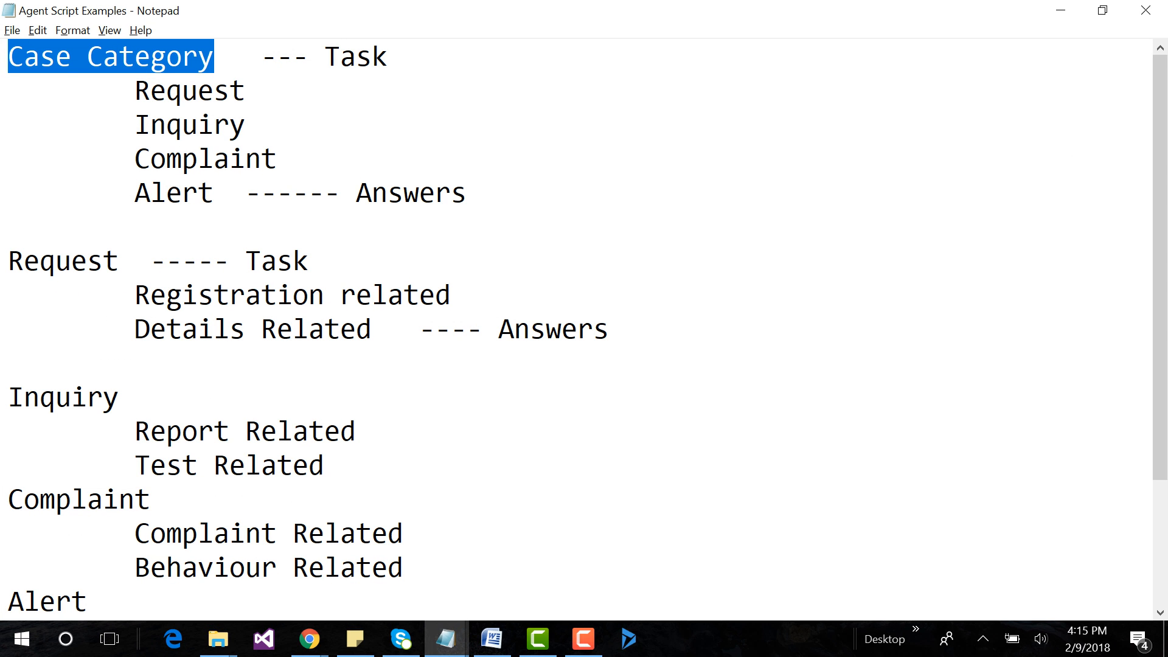
{"action": "scroll", "coordinate": [584, 328], "scroll_direction": "down", "scroll_amount": 2}
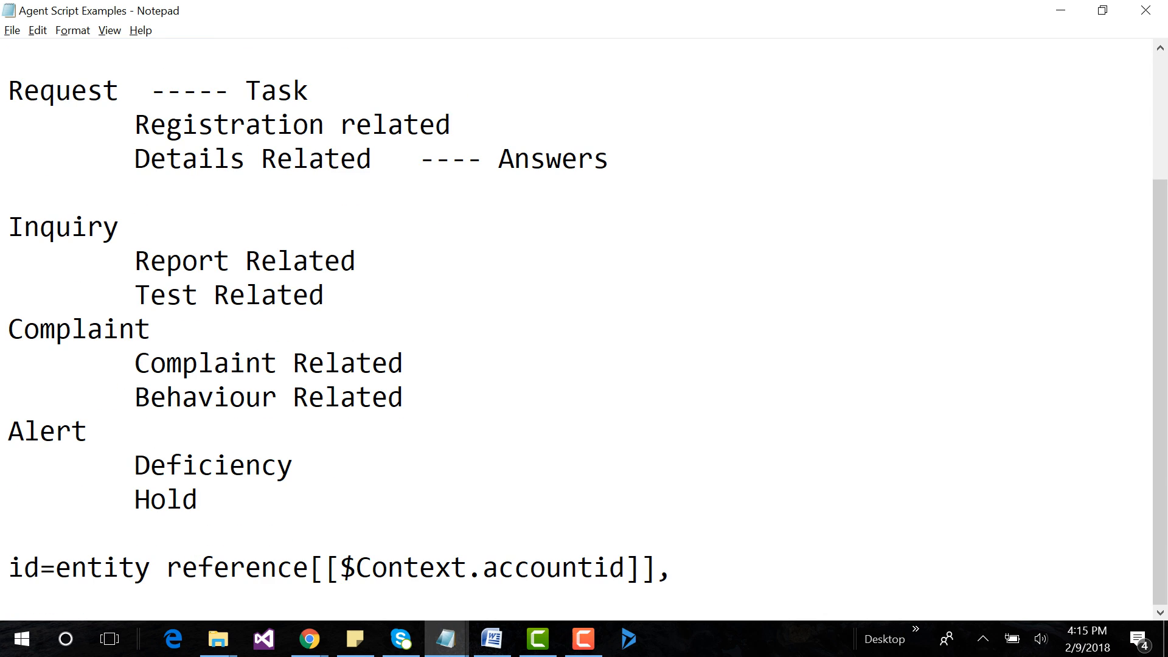
{"action": "left_click", "coordinate": [1060, 11]}
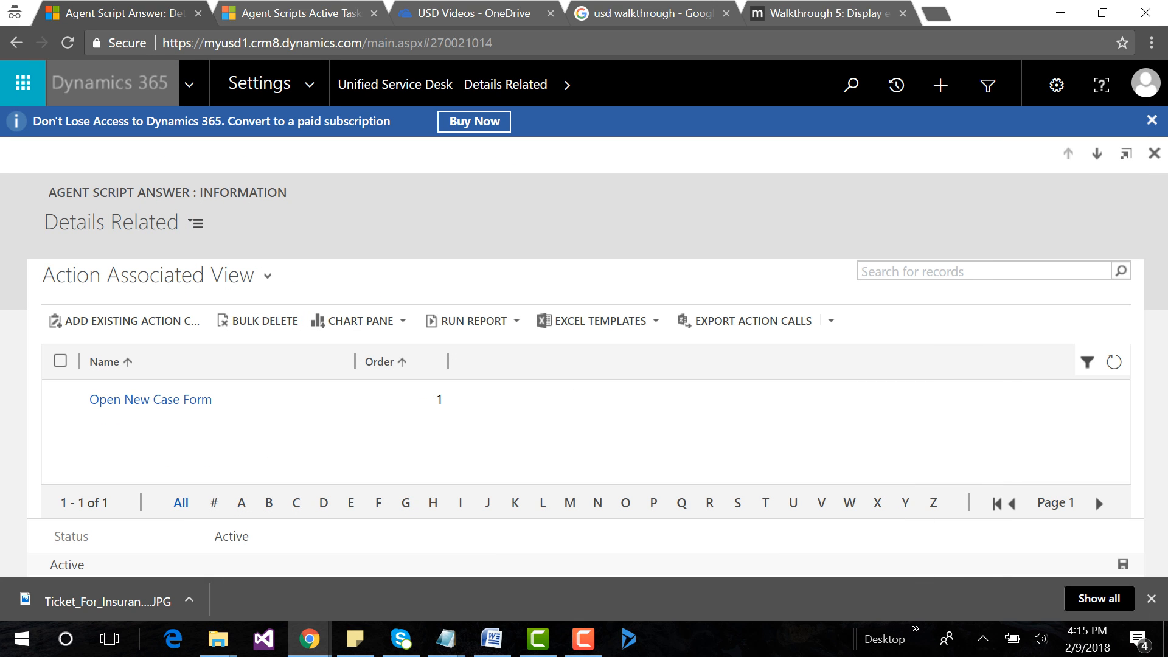
{"action": "left_click", "coordinate": [16, 42]}
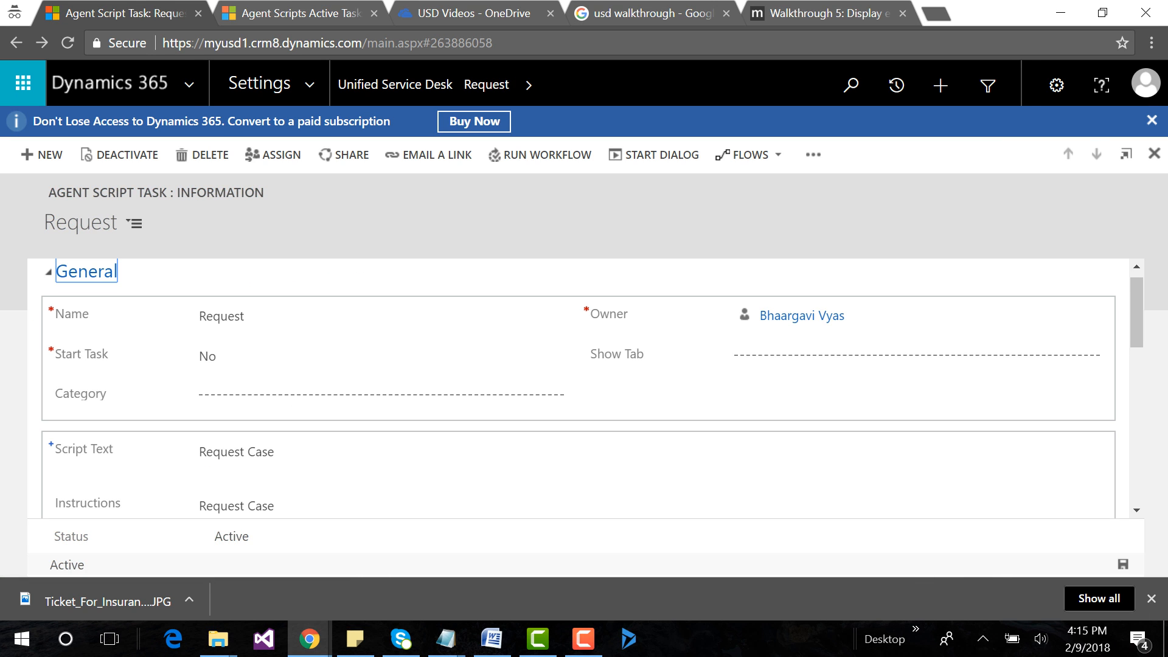
{"action": "left_click", "coordinate": [17, 43]}
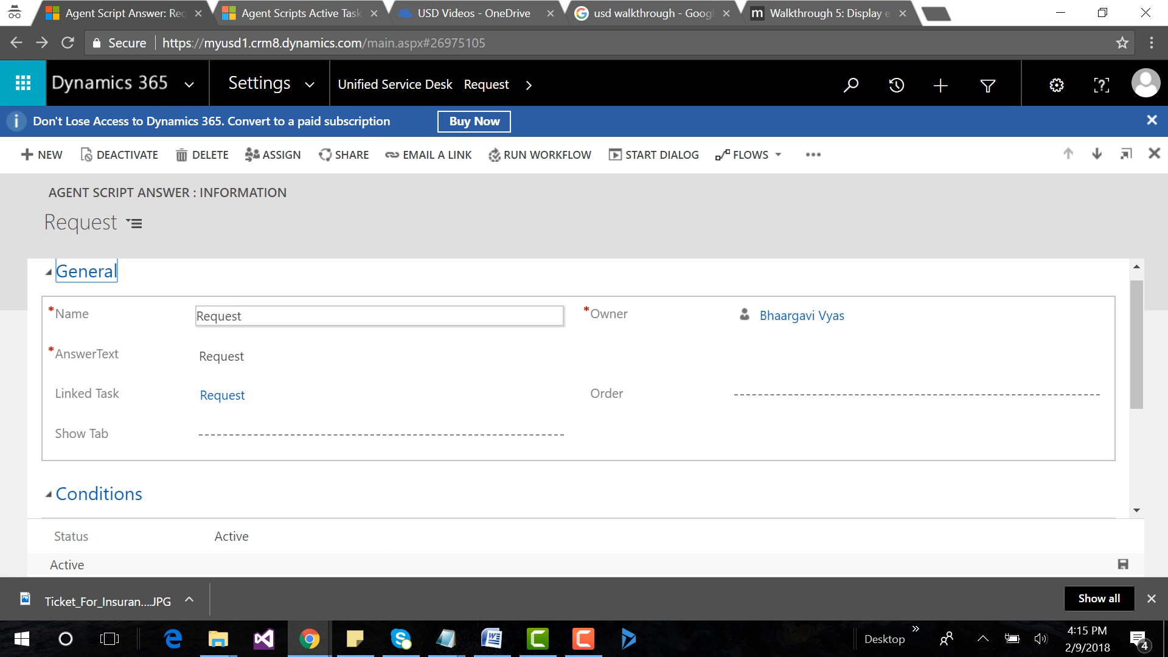
Return to the Case Category task and open the task linked to its Alert answer.
{"action": "scroll", "coordinate": [380, 356], "scroll_direction": "down", "scroll_amount": 3}
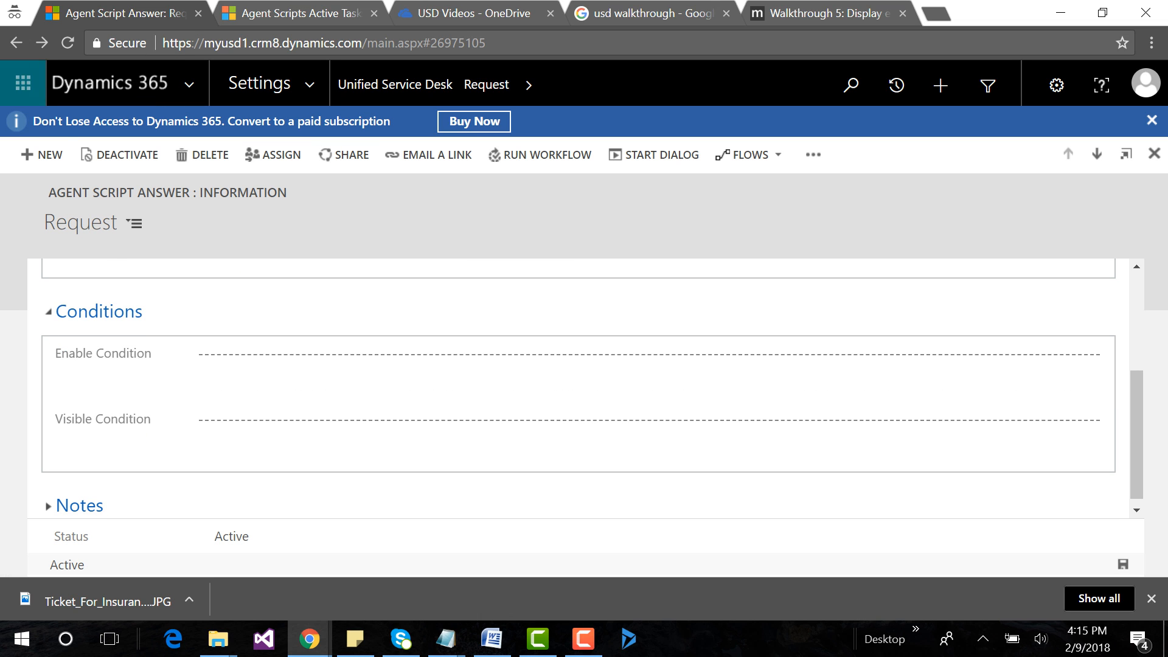
{"action": "left_click", "coordinate": [16, 42]}
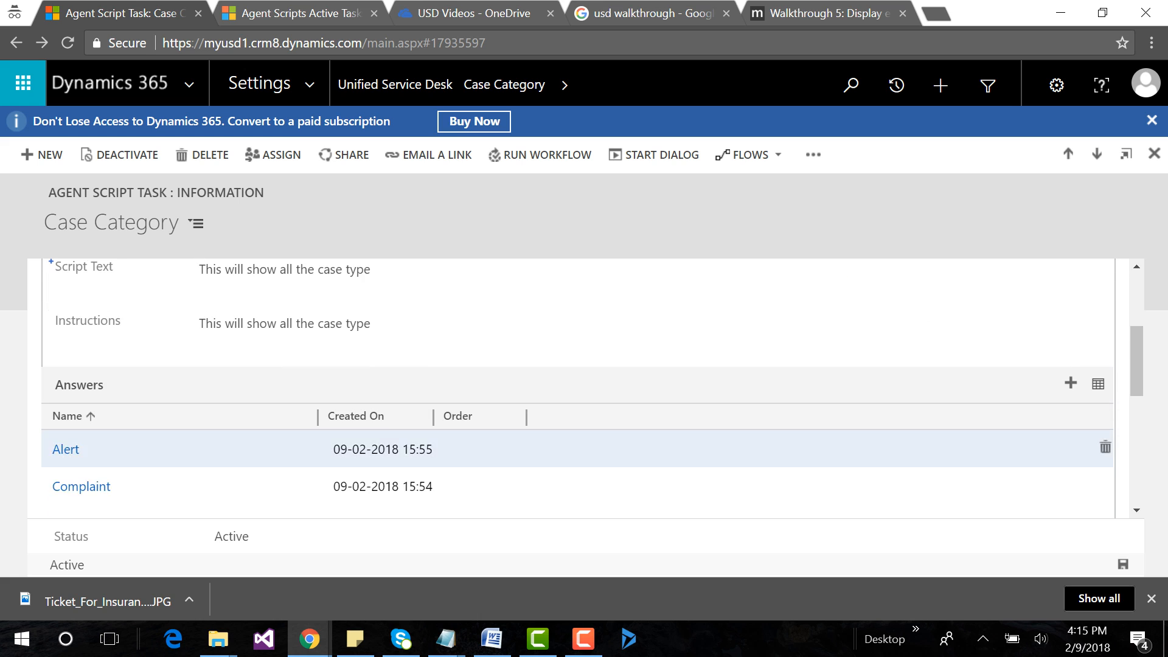
{"action": "left_click", "coordinate": [65, 450]}
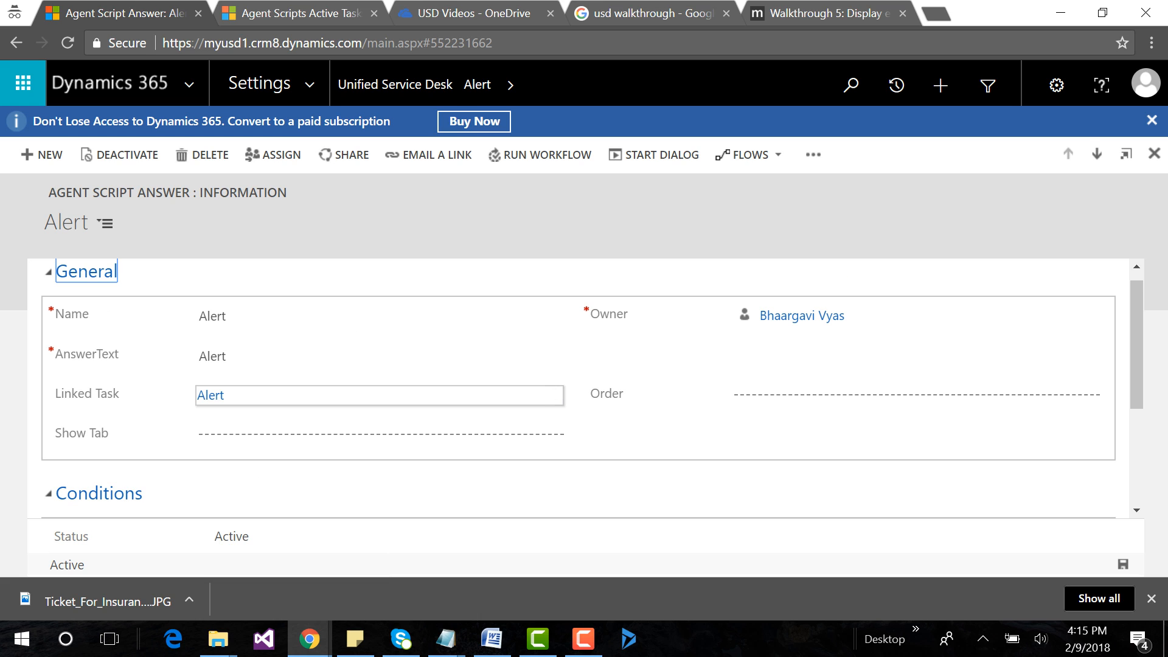
{"action": "left_click", "coordinate": [211, 395]}
Open the Alert task's Deficiency answer and add the existing Open New Case Form action call to its actions.
{"action": "scroll", "coordinate": [578, 390], "scroll_direction": "down", "scroll_amount": 4}
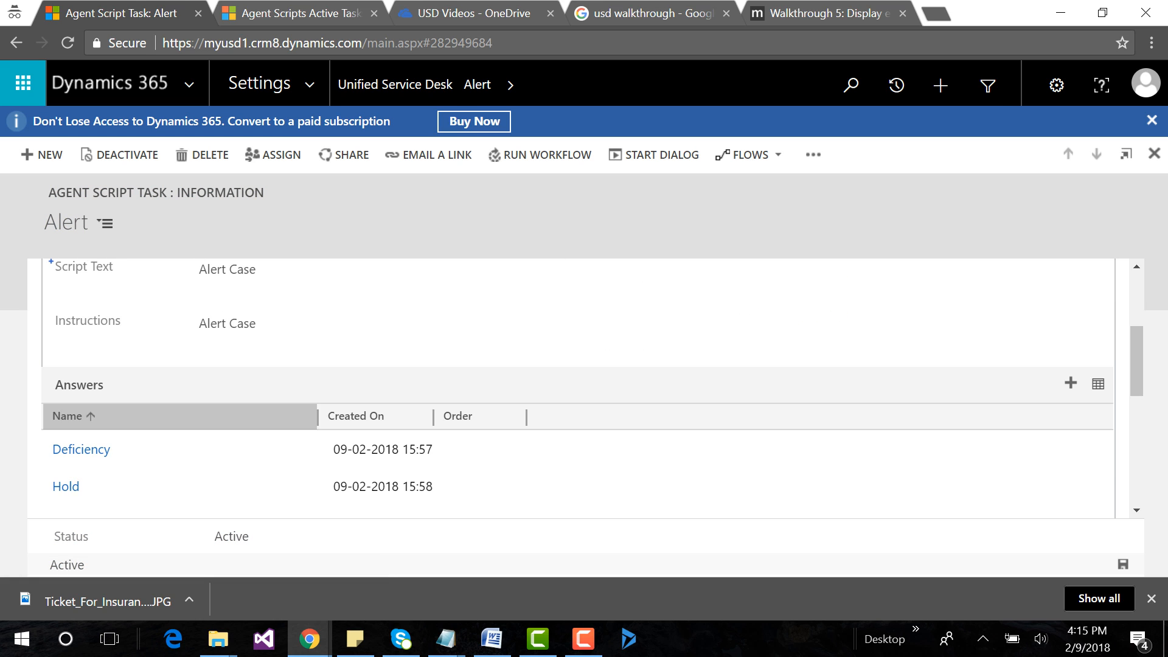
{"action": "left_click", "coordinate": [81, 449]}
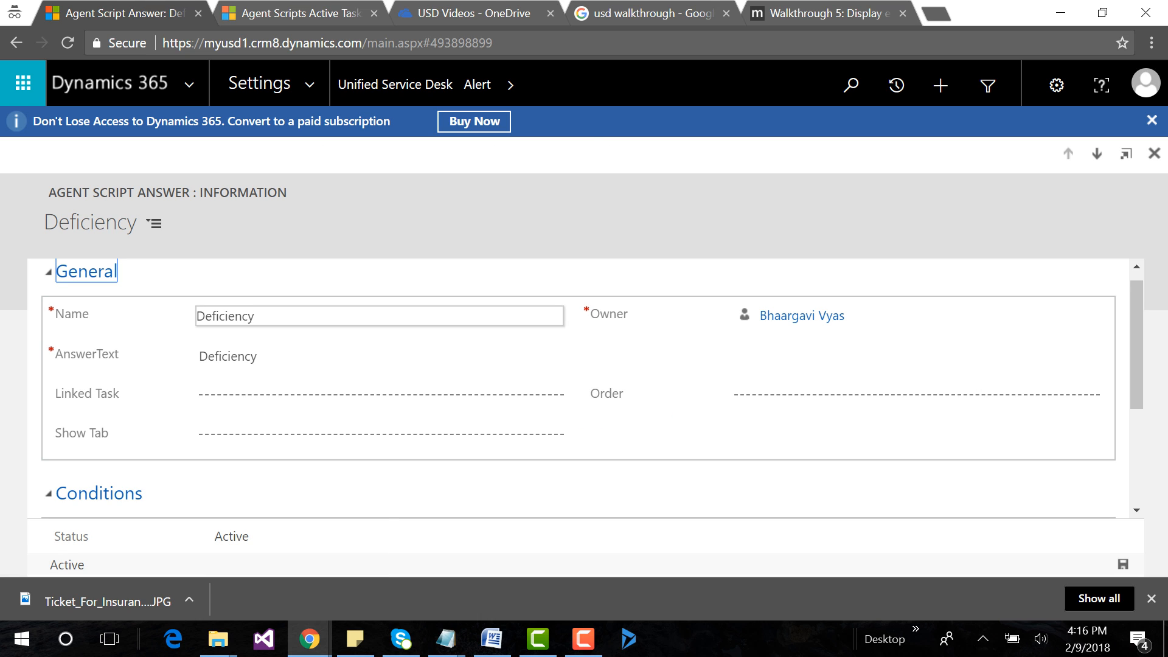
{"action": "left_click", "coordinate": [541, 85]}
{"action": "left_click", "coordinate": [85, 203]}
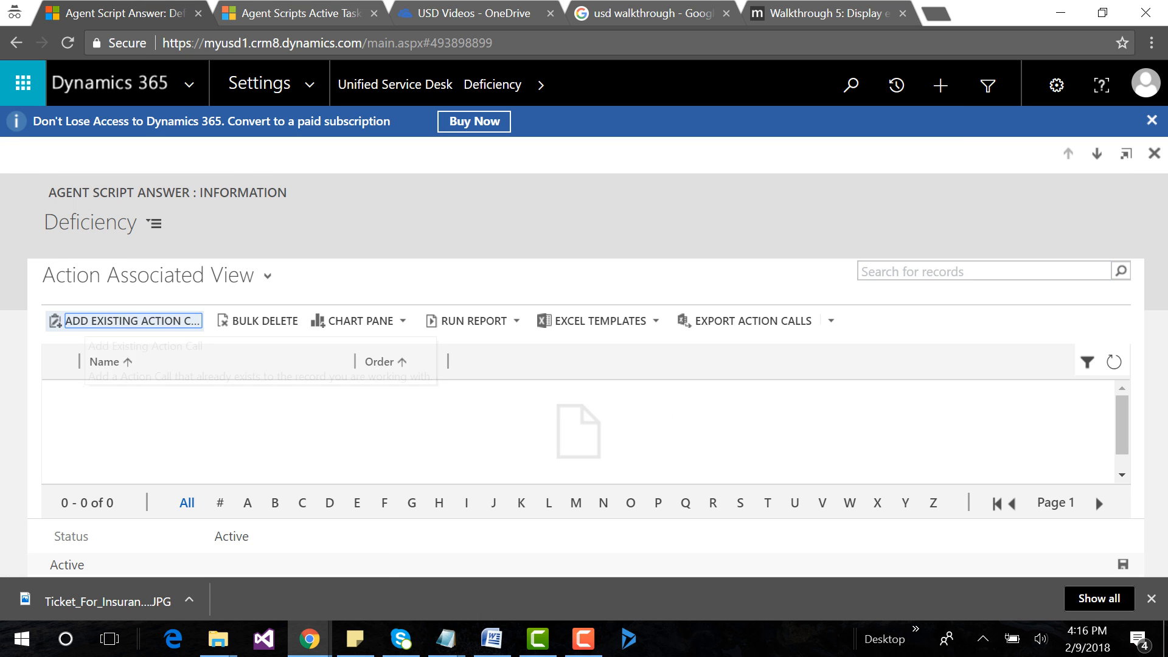
{"action": "left_click", "coordinate": [133, 321]}
{"action": "type", "text": "Open New Case Form"}
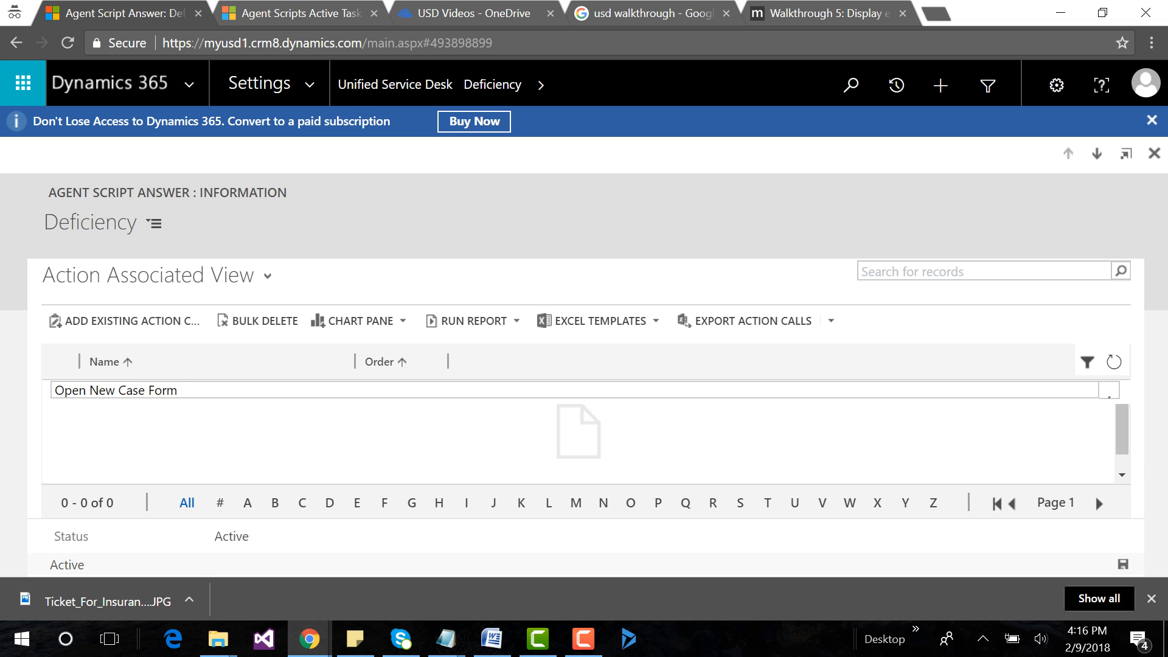
{"action": "left_click", "coordinate": [123, 410]}
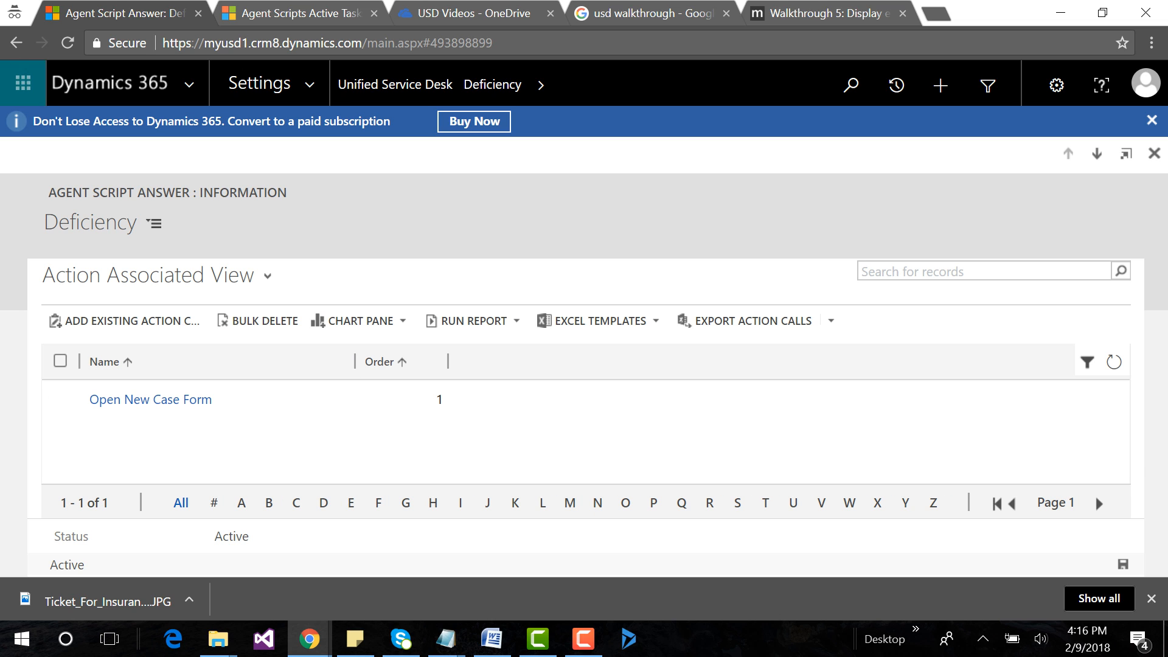
Open the Alert task's Hold answer and add the existing Open New Case Form action call to its actions.
{"action": "left_click", "coordinate": [16, 42]}
{"action": "scroll", "coordinate": [572, 389], "scroll_direction": "down", "scroll_amount": 3}
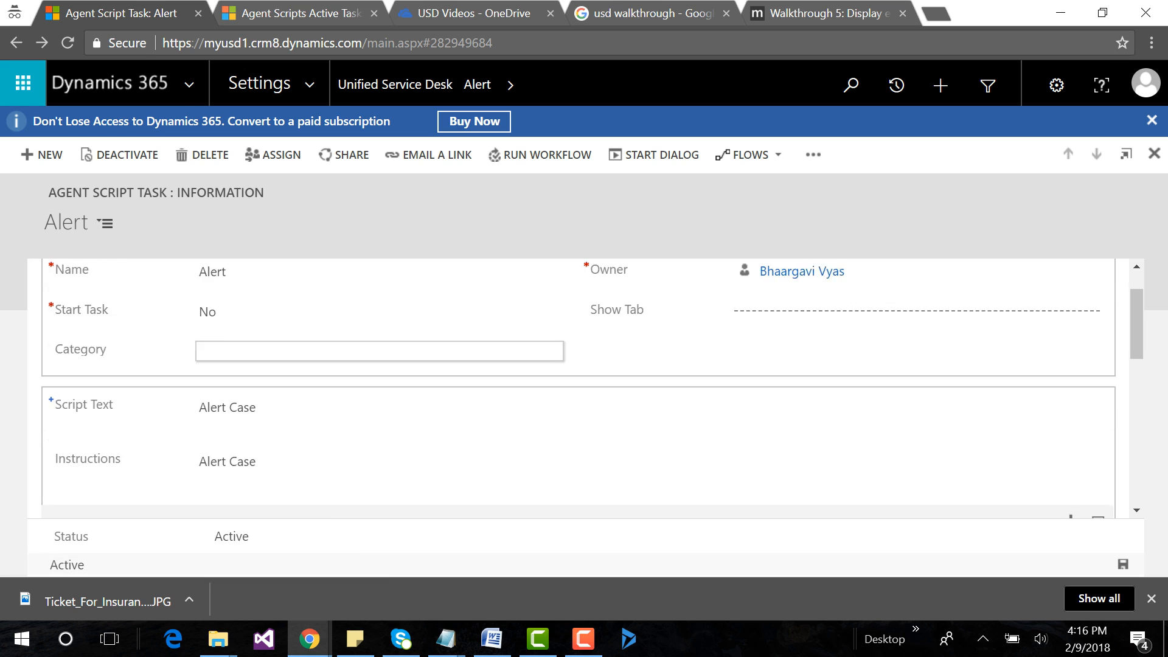
{"action": "left_click", "coordinate": [66, 486]}
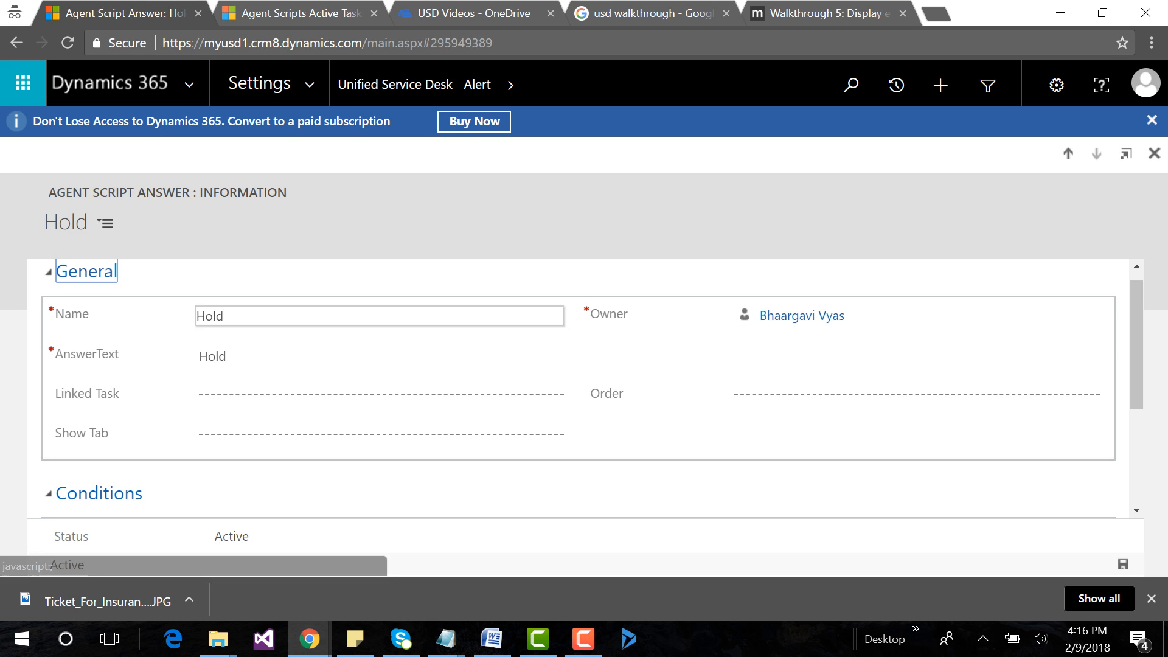
{"action": "left_click", "coordinate": [510, 85]}
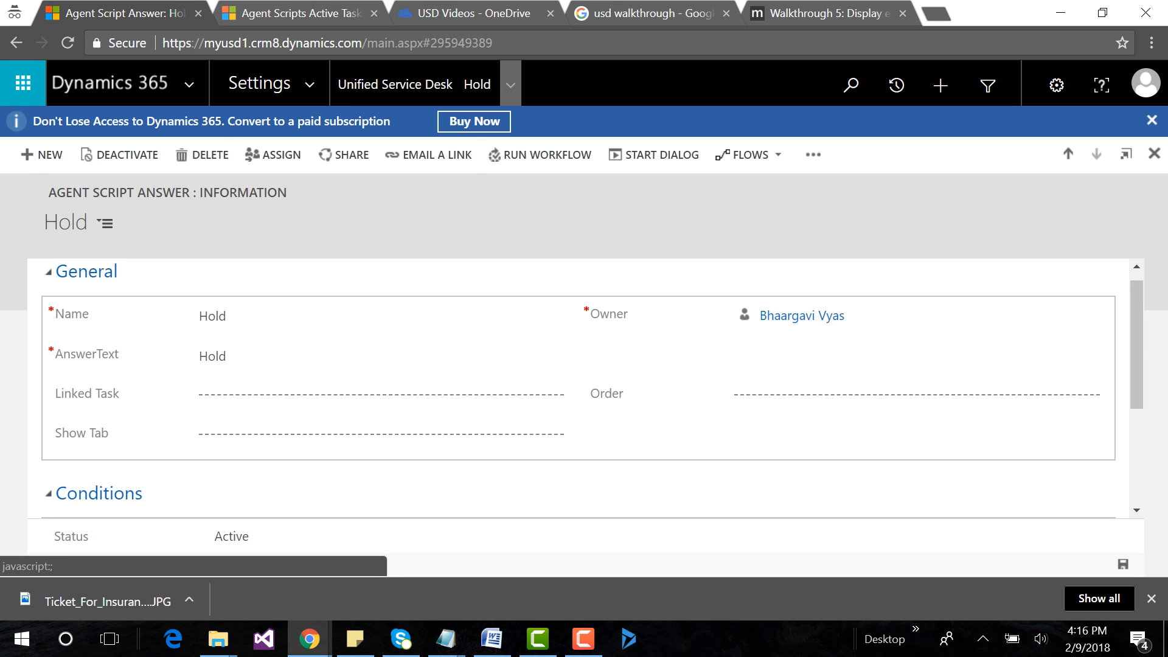
{"action": "left_click", "coordinate": [85, 203]}
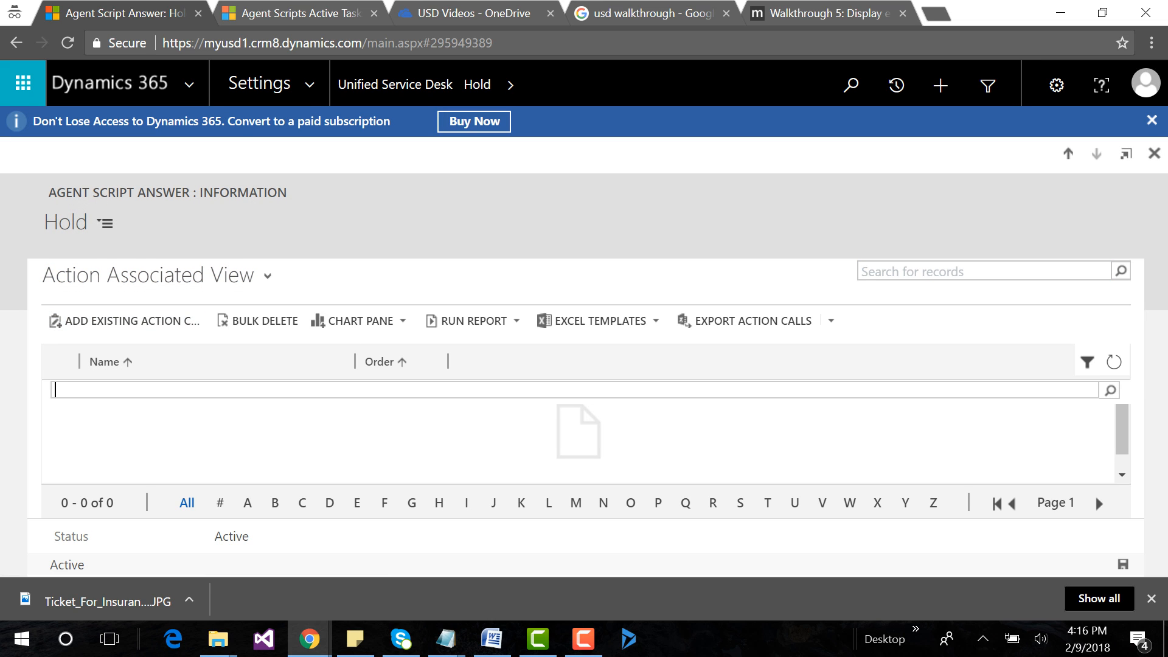
{"action": "type", "text": "Open New Case Form"}
{"action": "key", "text": "Return"}
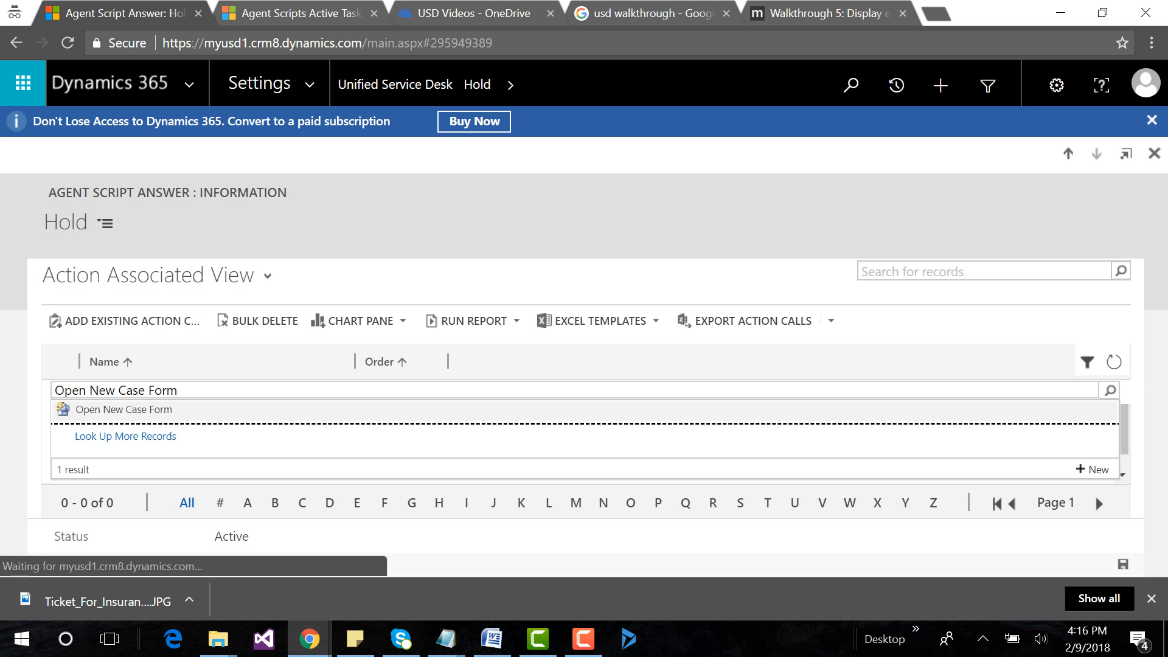
{"action": "key", "text": "Return"}
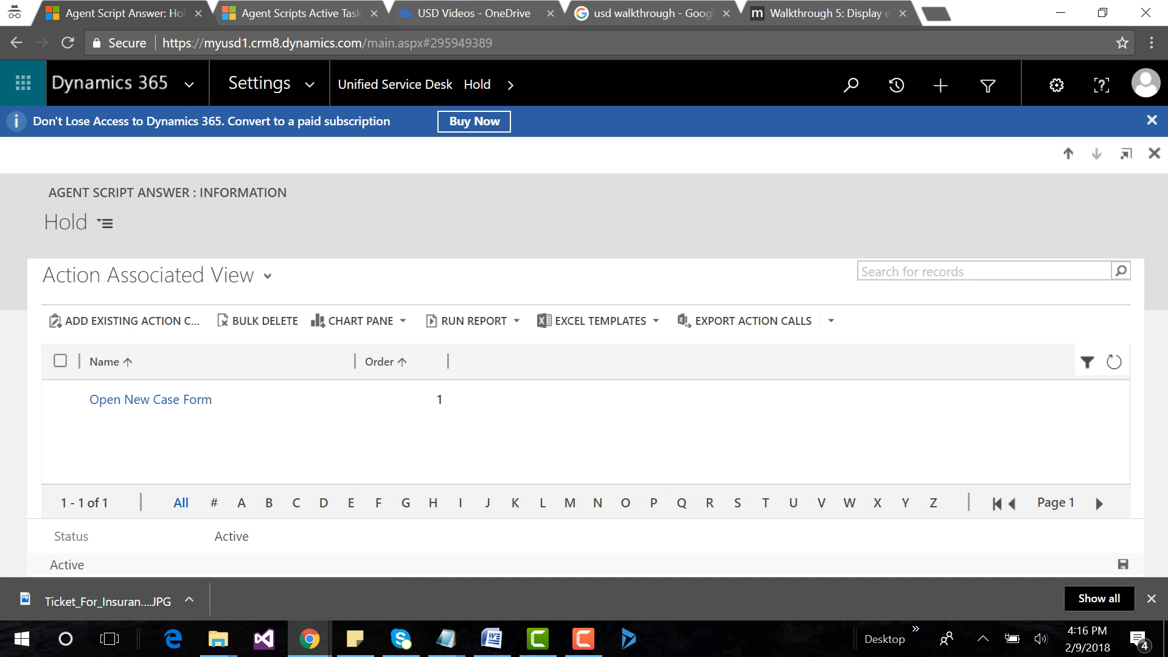
Return to the Case Category task and open the task linked to its Complaint answer.
{"action": "left_click", "coordinate": [17, 42]}
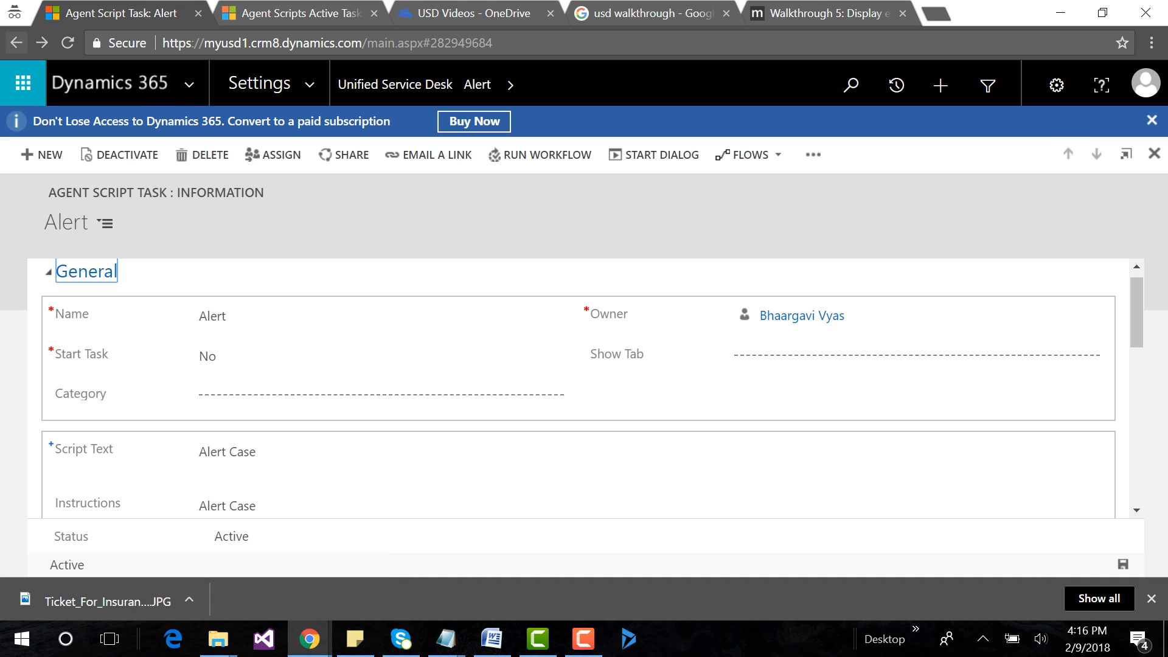
{"action": "left_click", "coordinate": [16, 43]}
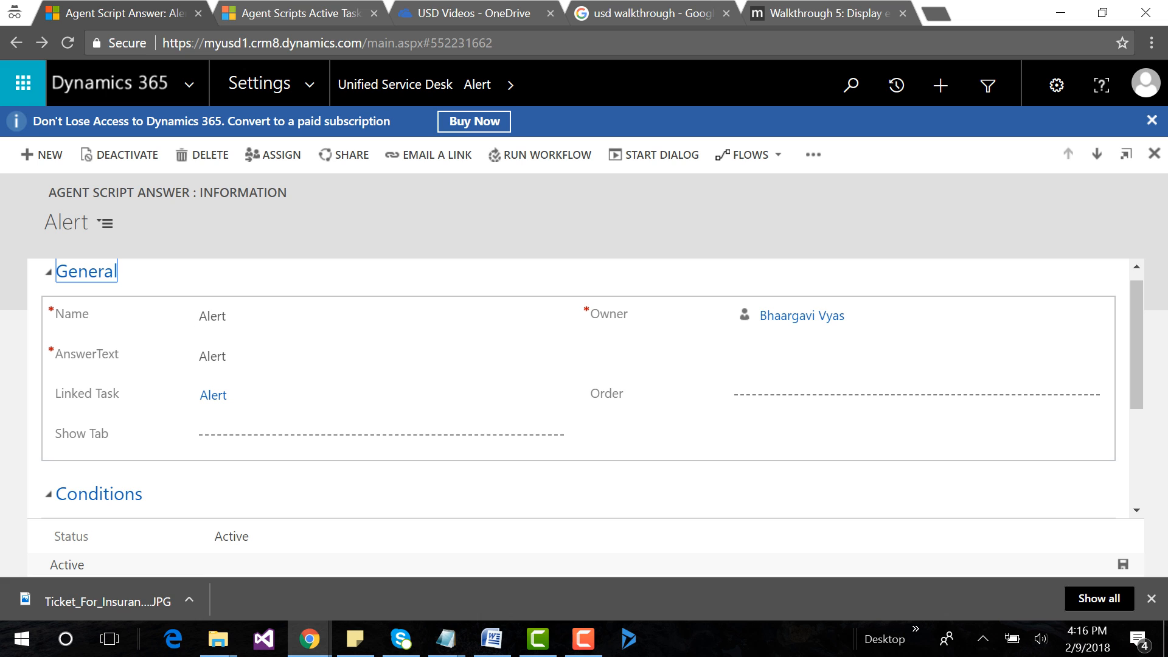
{"action": "left_click", "coordinate": [17, 43]}
{"action": "scroll", "coordinate": [547, 407], "scroll_direction": "down", "scroll_amount": 3}
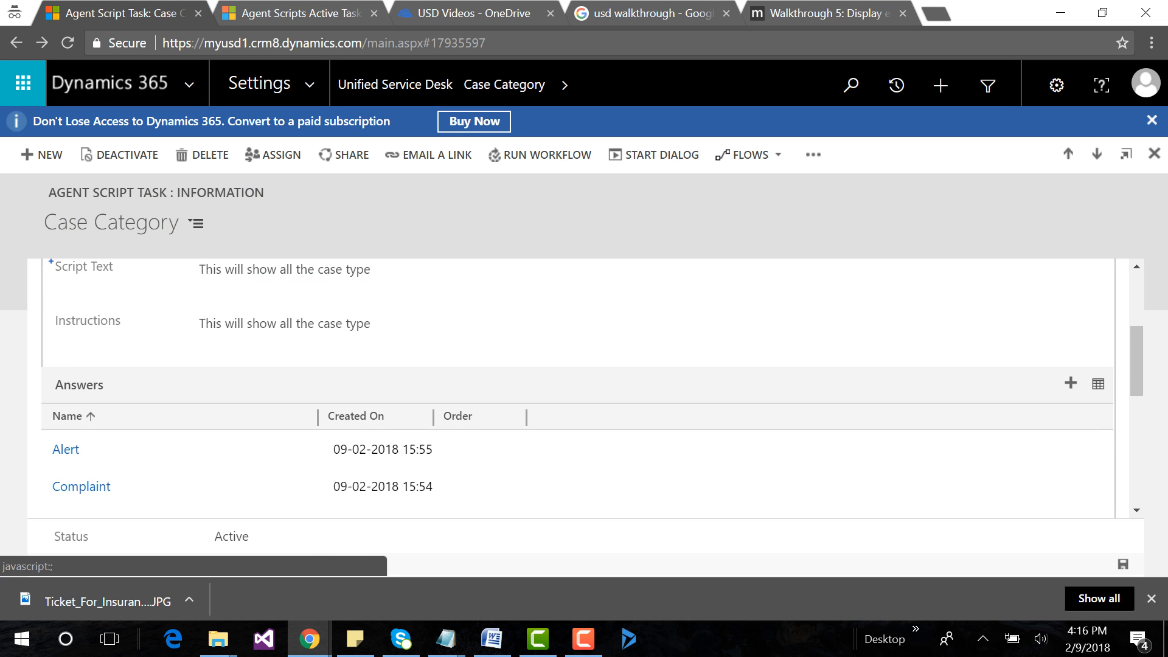
{"action": "scroll", "coordinate": [547, 407], "scroll_direction": "down", "scroll_amount": 2}
{"action": "left_click", "coordinate": [81, 395]}
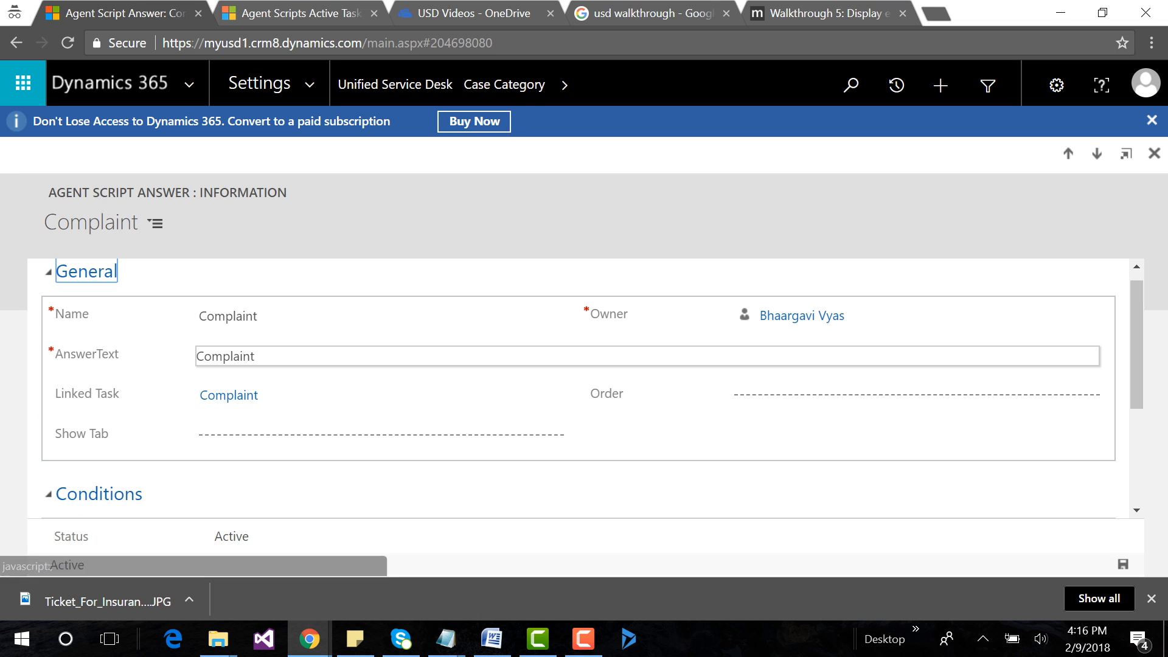
{"action": "left_click", "coordinate": [229, 394]}
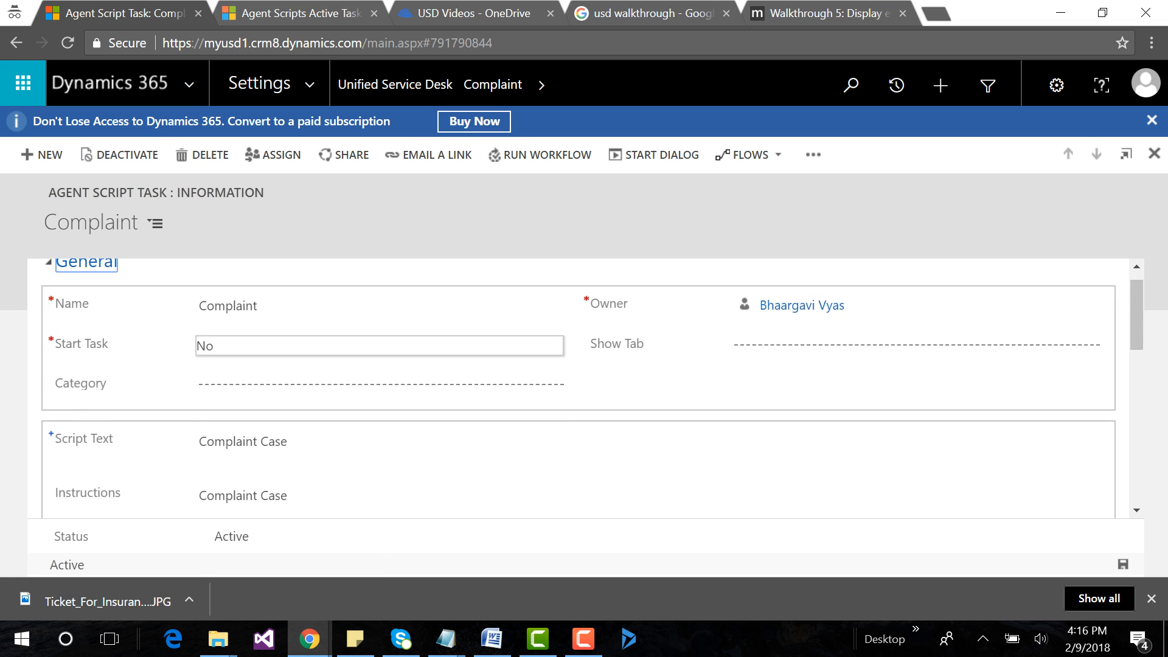
Open the Complaint task's Behaviour Related answer and add the existing Open New Case Form action call to its actions.
{"action": "scroll", "coordinate": [548, 365], "scroll_direction": "down", "scroll_amount": 3}
{"action": "left_click", "coordinate": [97, 453]}
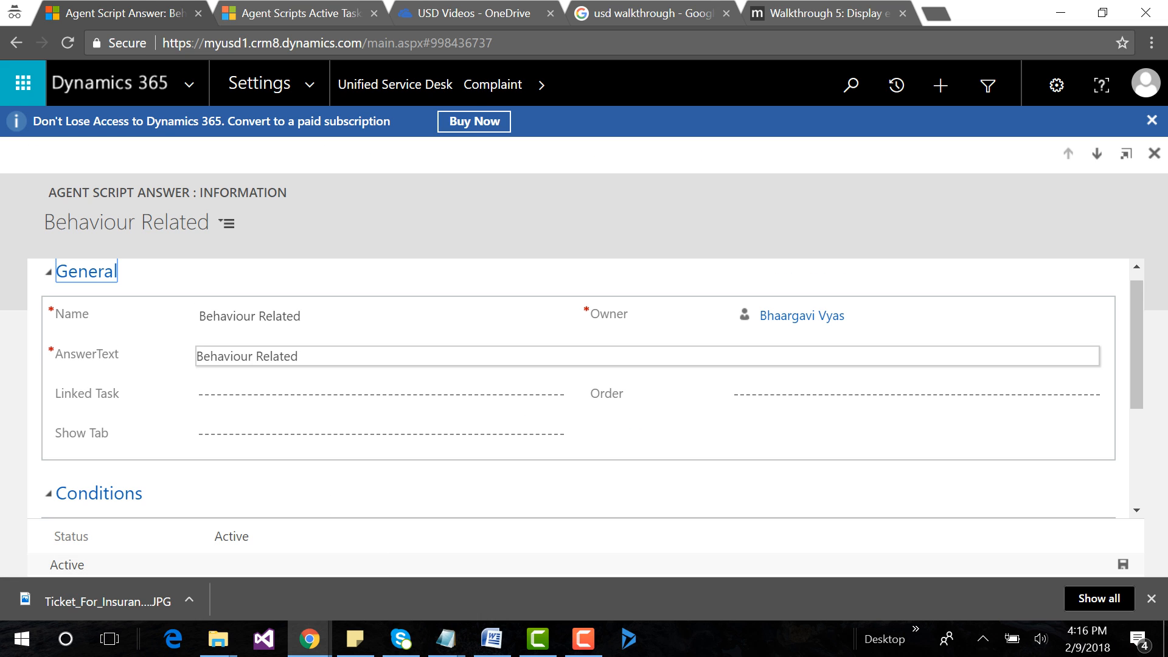
{"action": "left_click", "coordinate": [585, 85]}
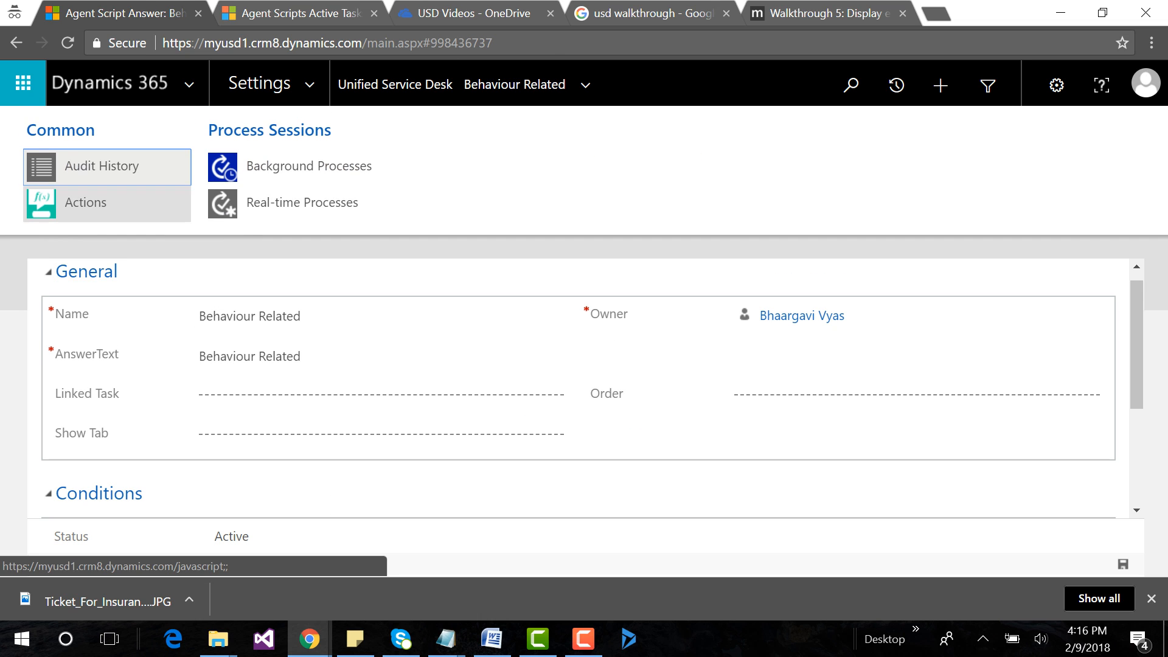
{"action": "left_click", "coordinate": [85, 201]}
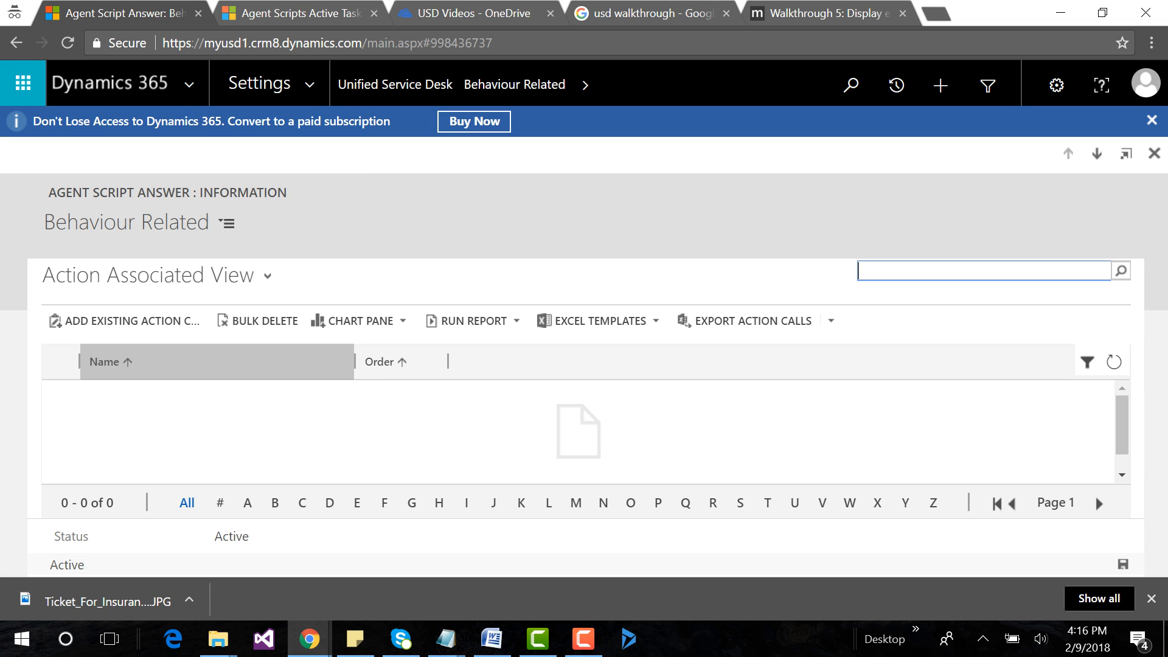
{"action": "type", "text": "Open New Case Form"}
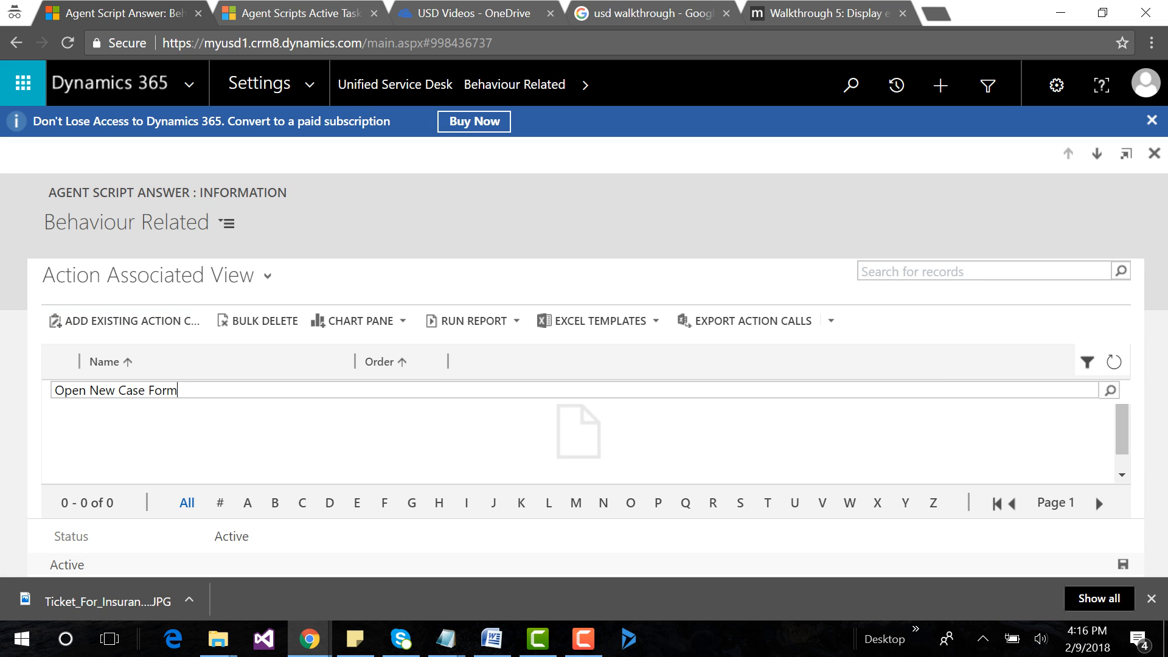
{"action": "left_click", "coordinate": [124, 409]}
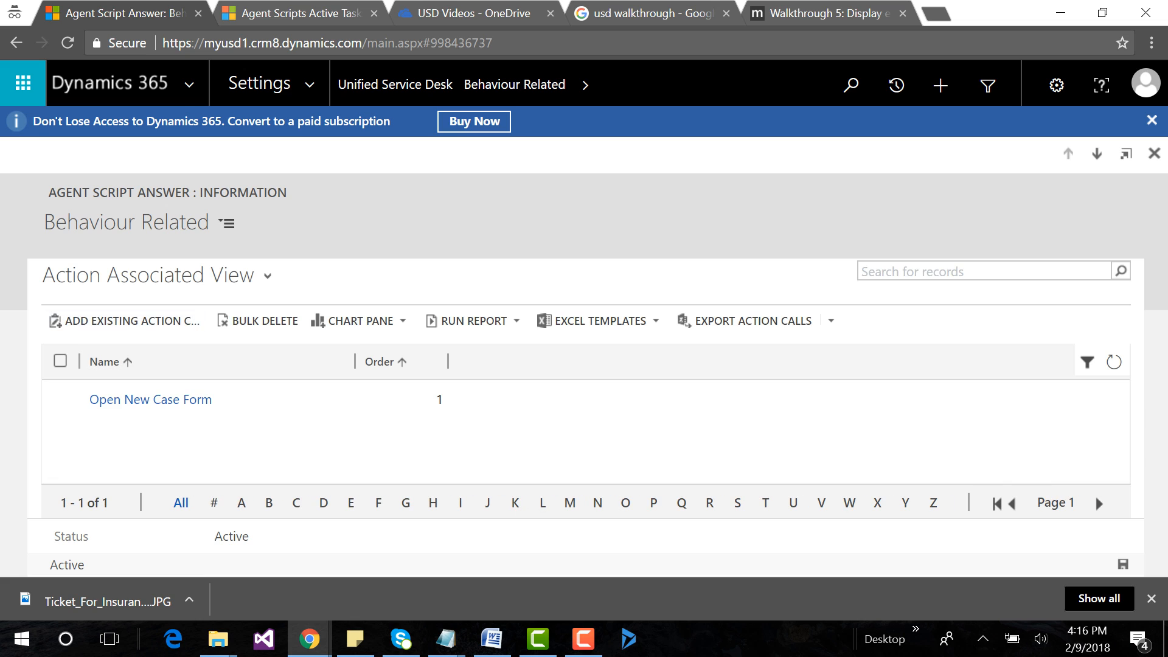
Open the Complaint task's Complaint Related answer and add the existing Open New Case Form action call to its actions.
{"action": "left_click", "coordinate": [17, 42]}
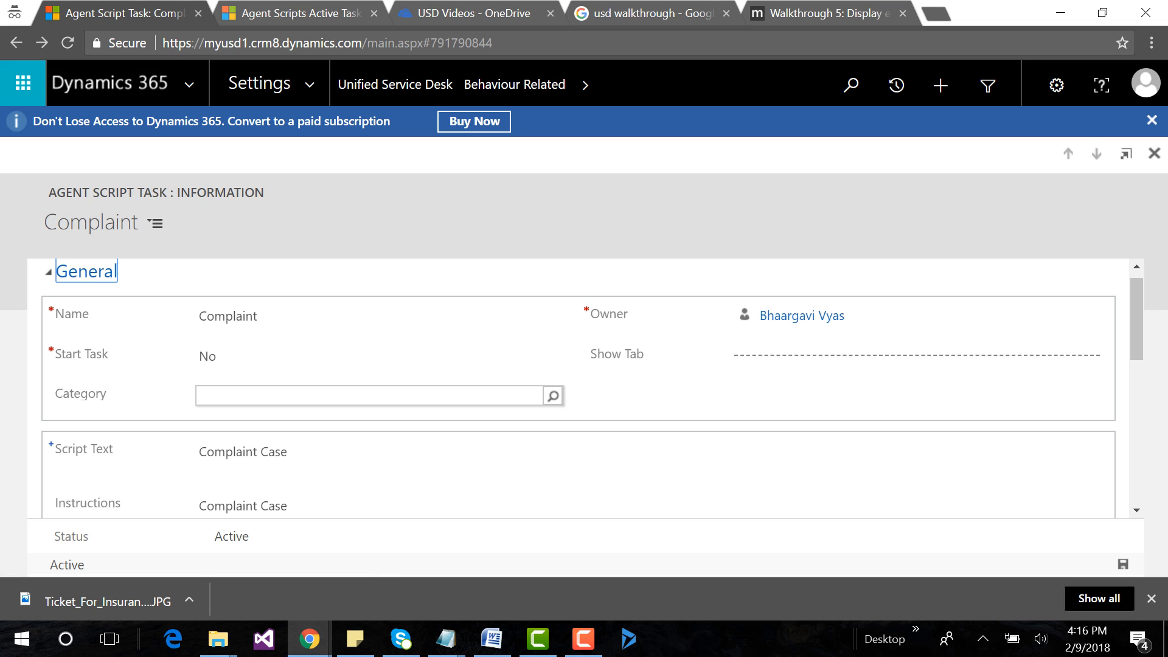
{"action": "scroll", "coordinate": [104, 486], "scroll_direction": "down", "scroll_amount": 3}
{"action": "left_click", "coordinate": [103, 487]}
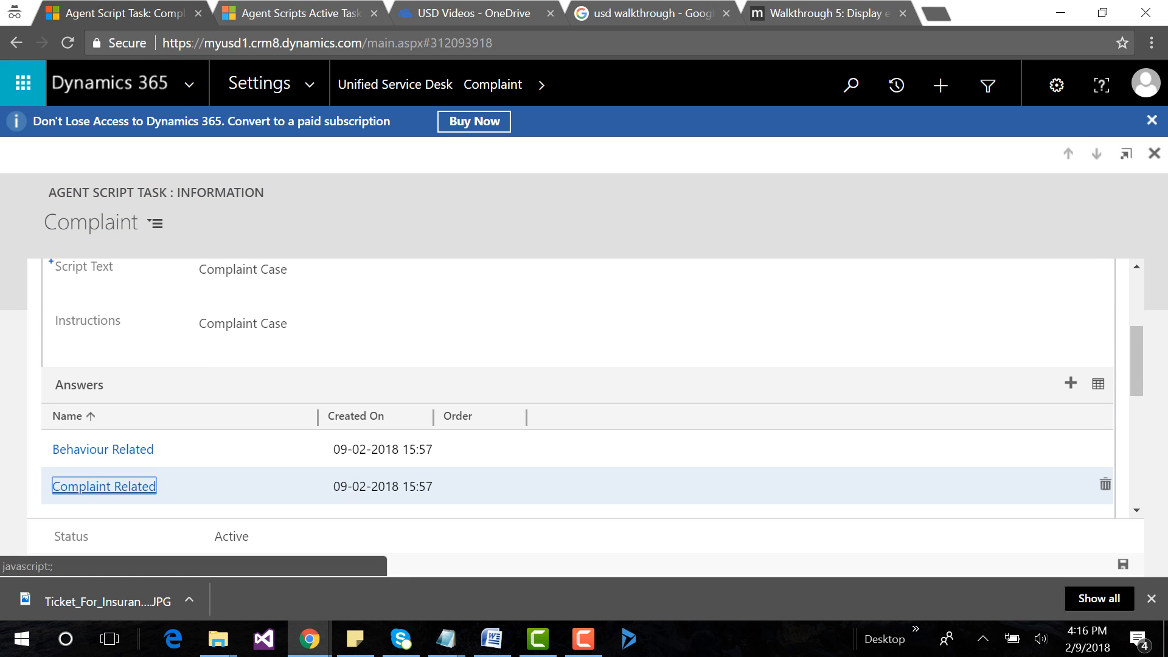
{"action": "left_click", "coordinate": [587, 85]}
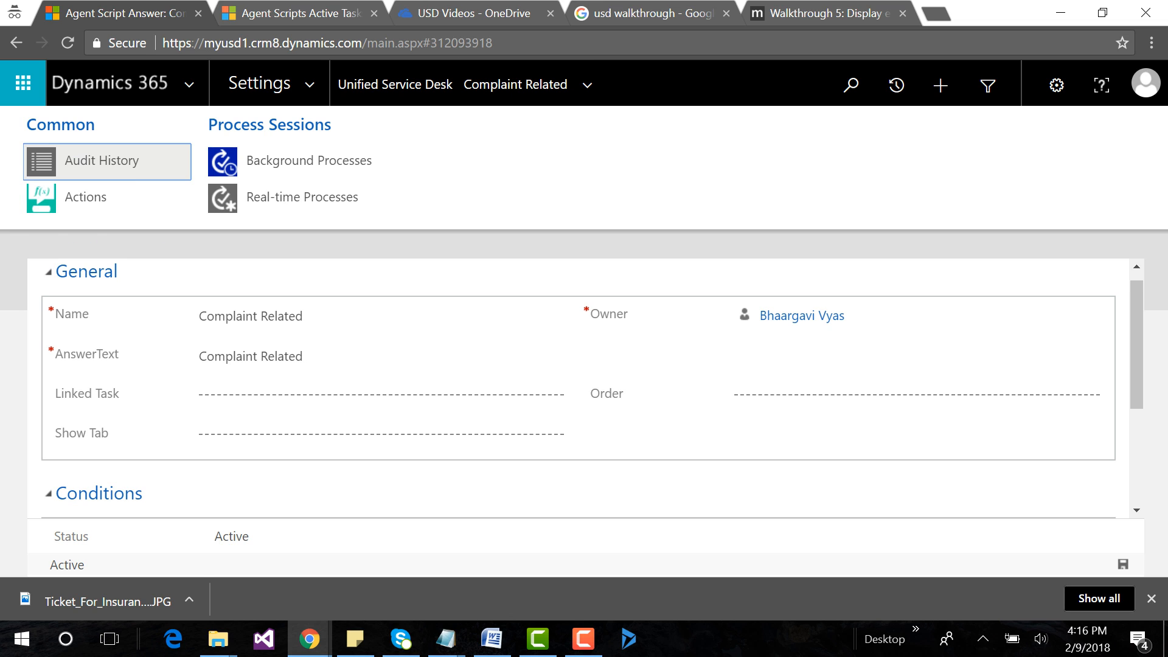
{"action": "left_click", "coordinate": [79, 196]}
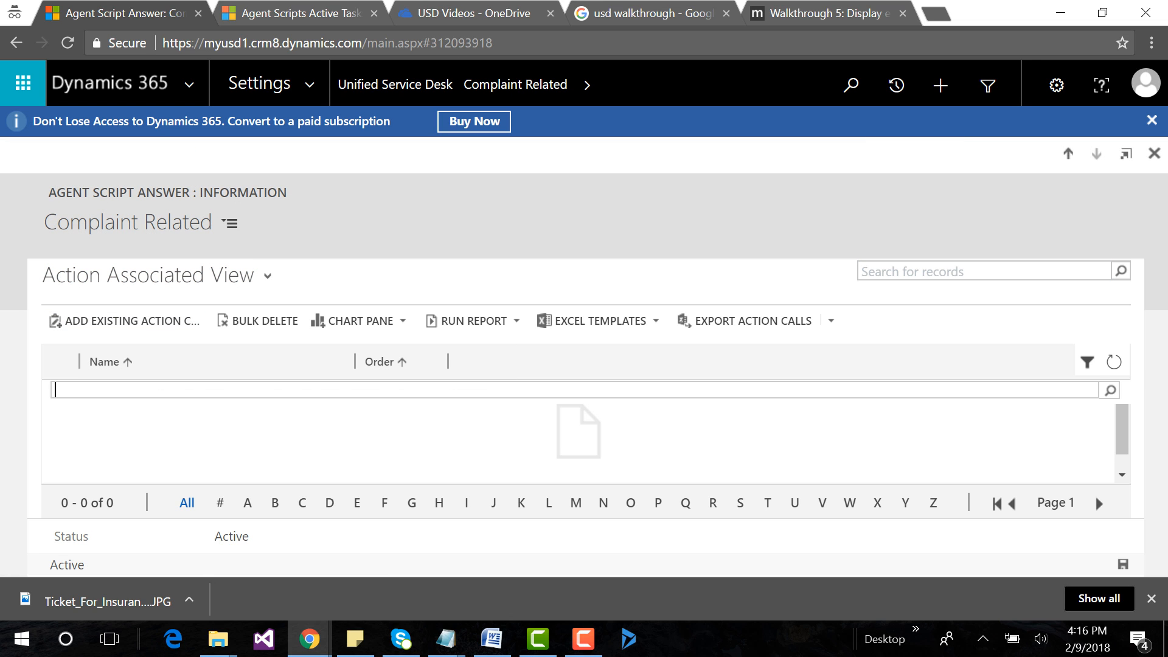
{"action": "type", "text": "Open New Case Form"}
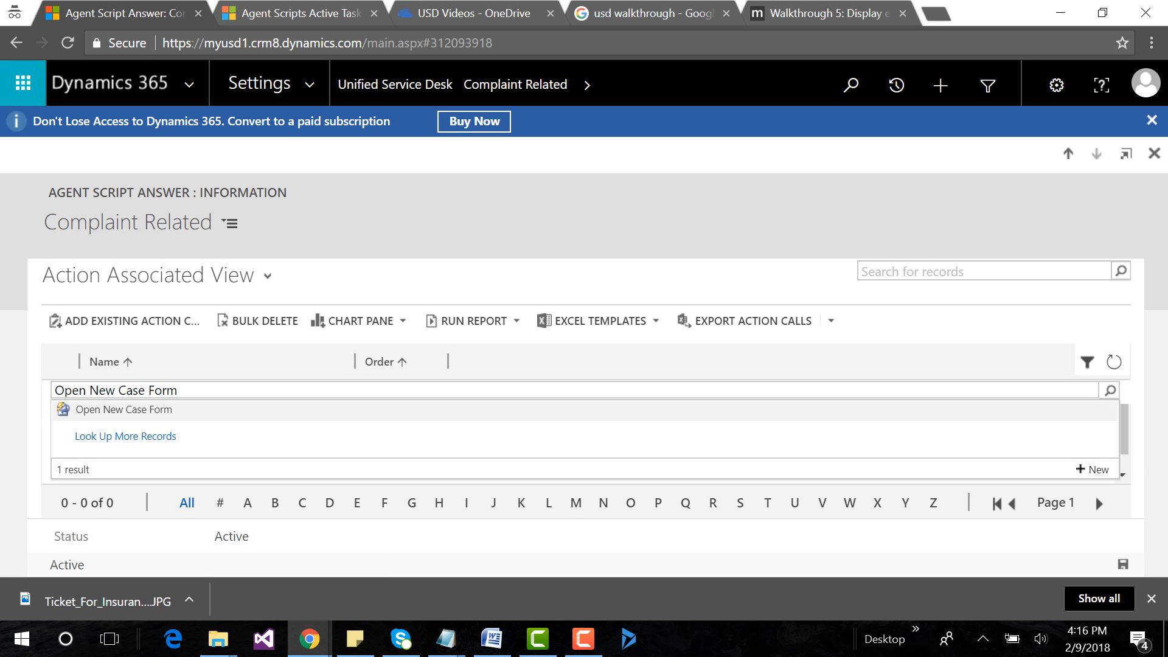
{"action": "key", "text": "Return"}
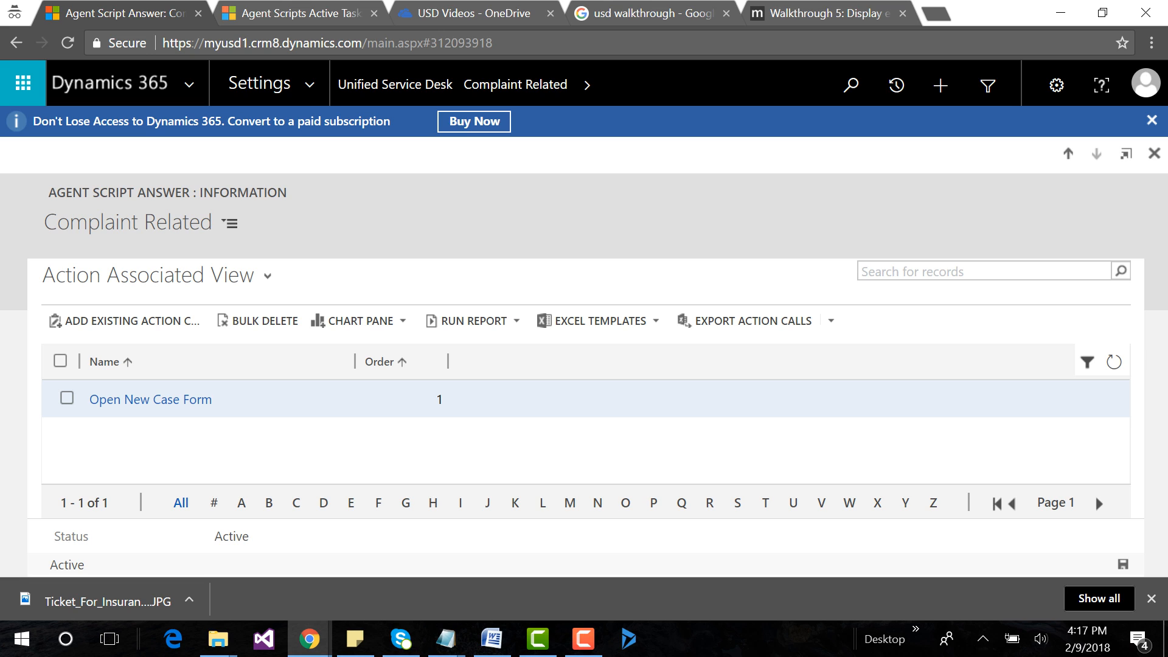
Return to the Case Category task and open the task linked to its Inquiry answer.
{"action": "left_click", "coordinate": [16, 43]}
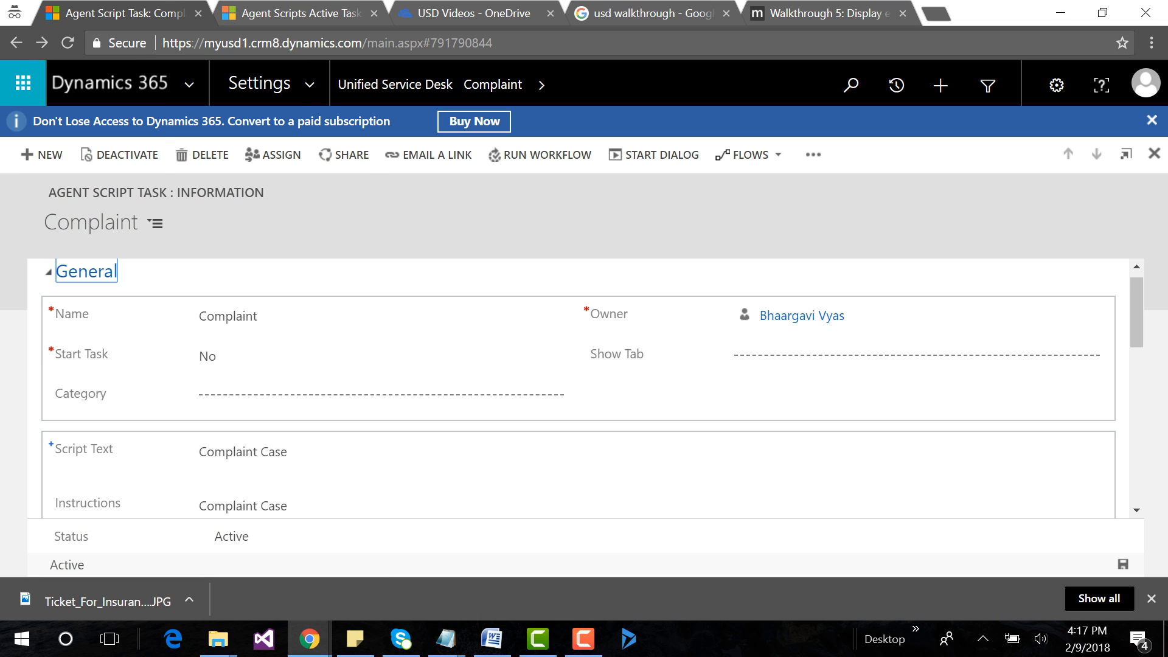
{"action": "left_click", "coordinate": [16, 43]}
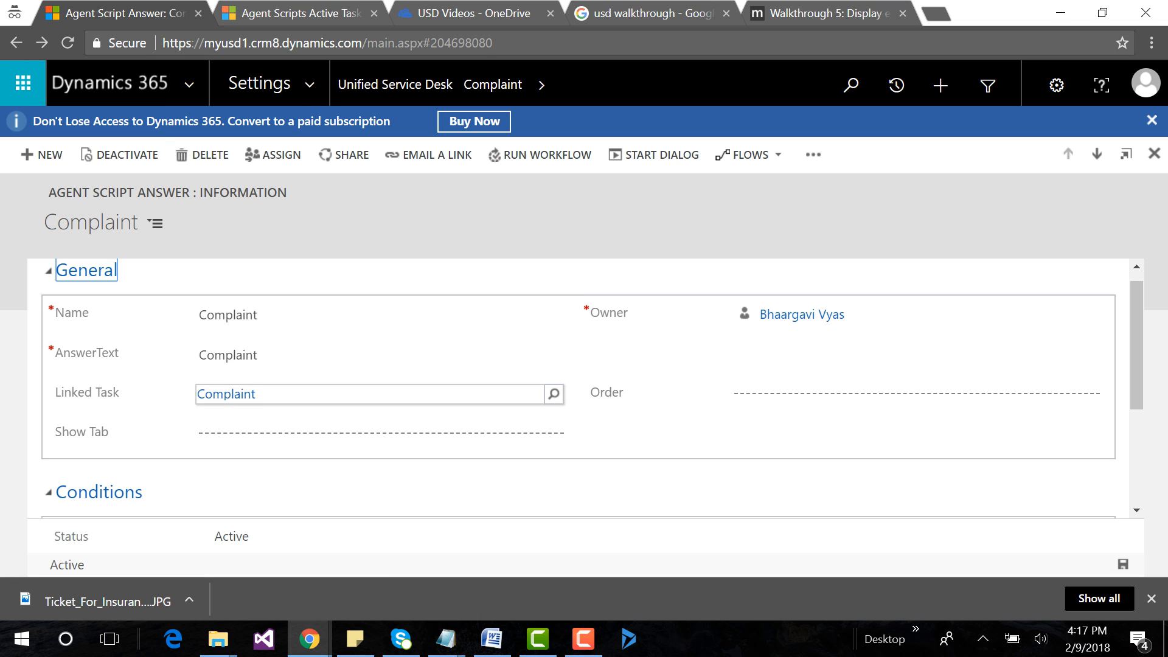
{"action": "scroll", "coordinate": [377, 391], "scroll_direction": "down", "scroll_amount": 3}
{"action": "left_click", "coordinate": [17, 42]}
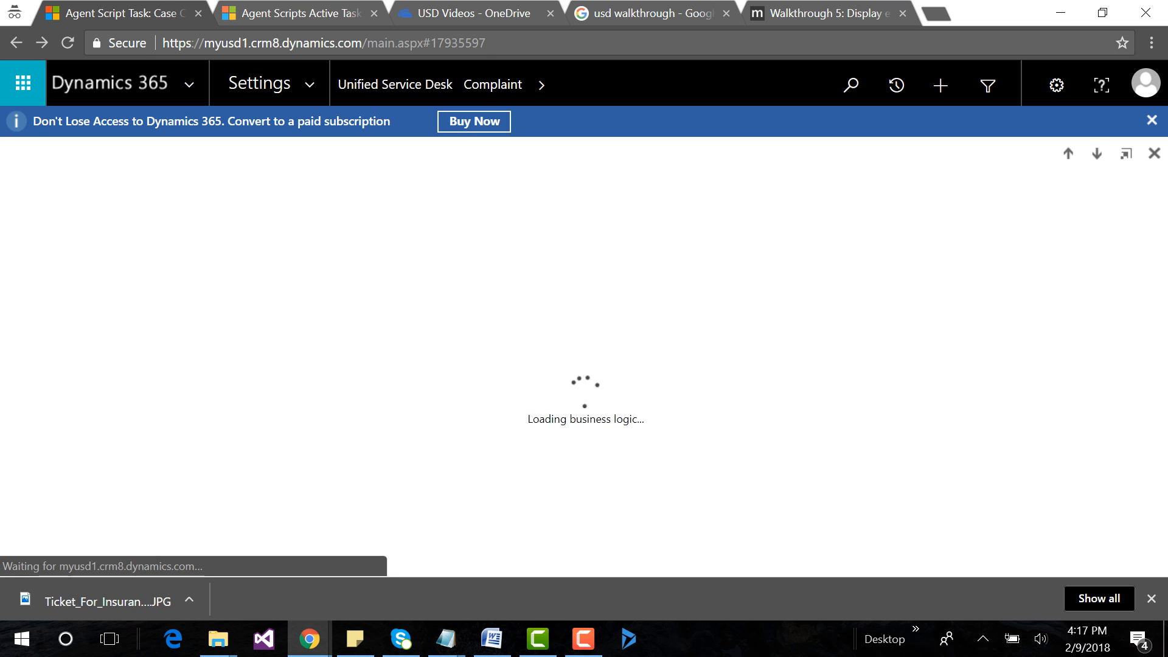
{"action": "scroll", "coordinate": [572, 389], "scroll_direction": "down", "scroll_amount": 5}
{"action": "left_click", "coordinate": [70, 425]}
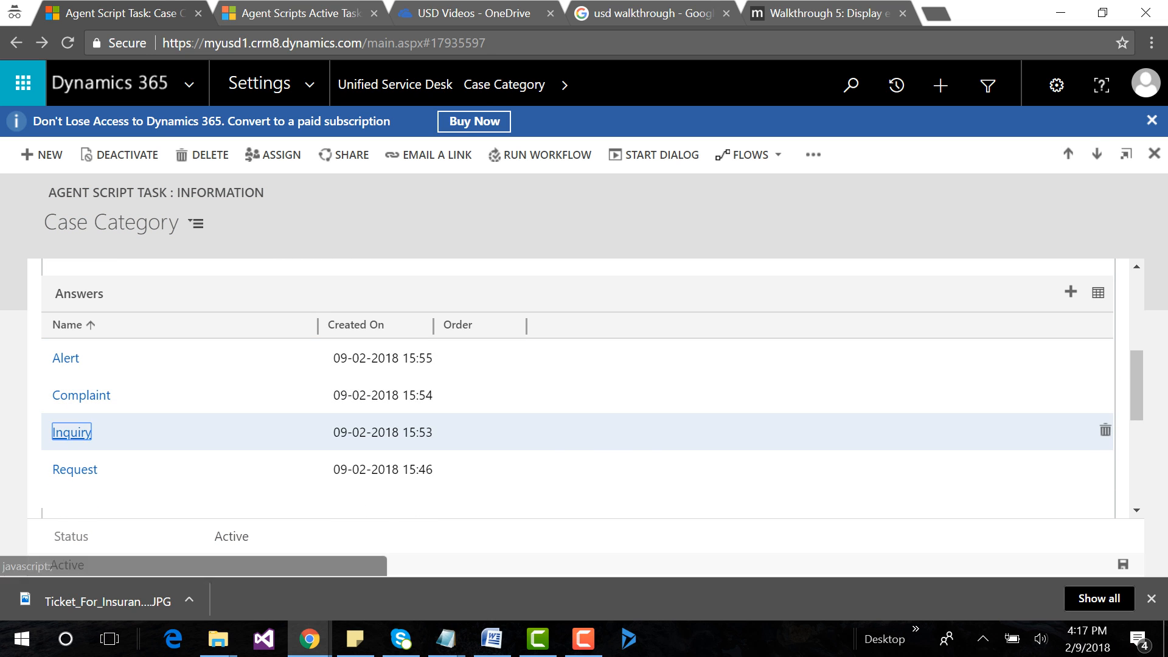
{"action": "left_click", "coordinate": [219, 396]}
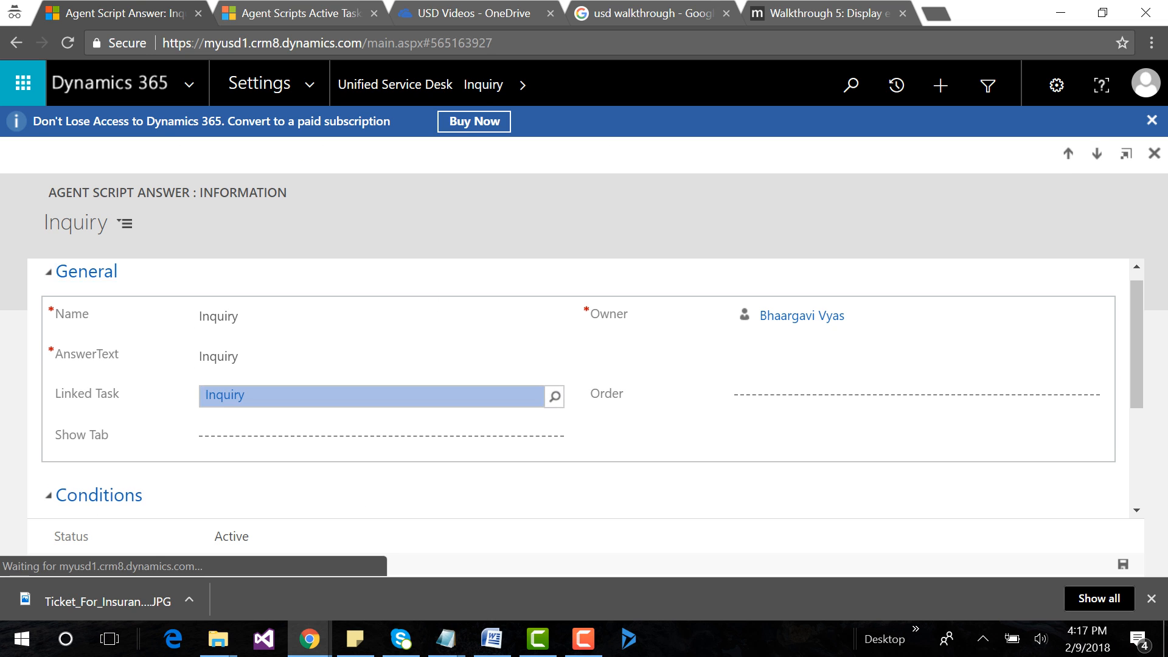
Open the Inquiry task's Report Related answer and add the existing Open New Case Form action call to its actions.
{"action": "scroll", "coordinate": [572, 390], "scroll_direction": "down", "scroll_amount": 5}
{"action": "left_click", "coordinate": [94, 263]}
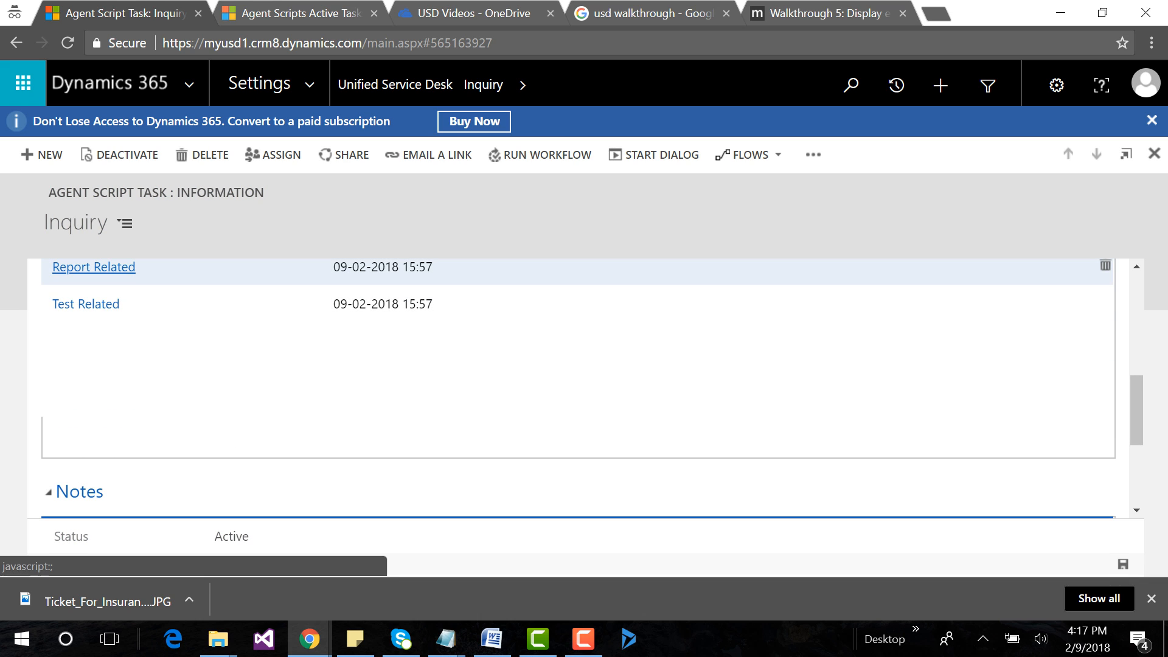
{"action": "left_click", "coordinate": [567, 85]}
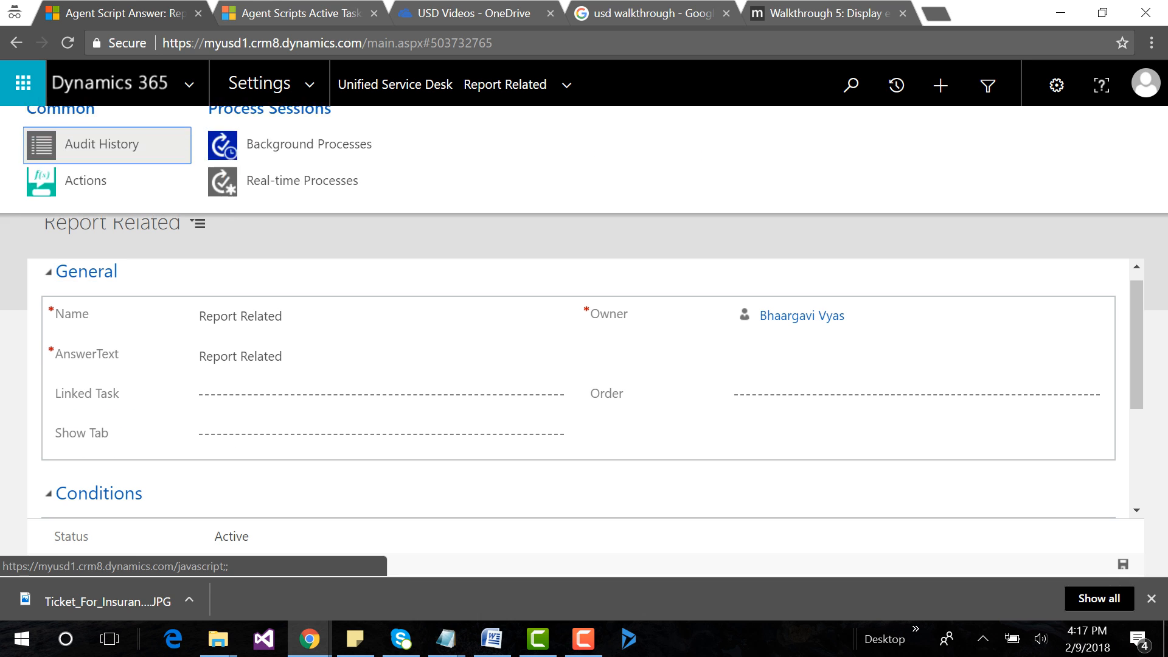
{"action": "left_click", "coordinate": [86, 203]}
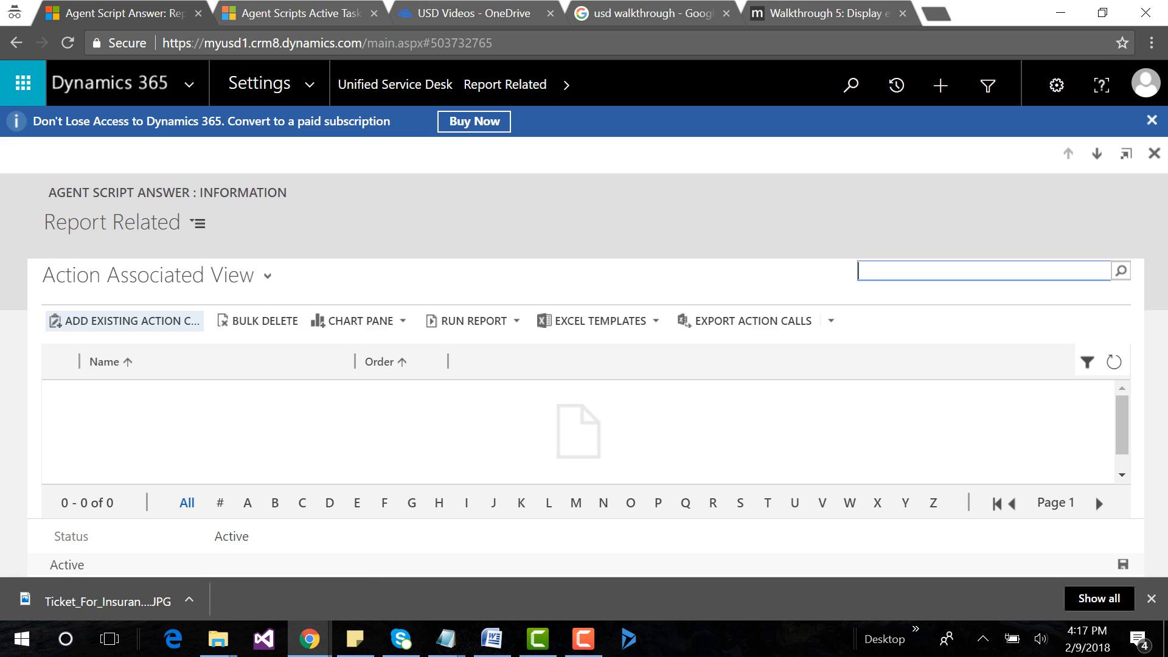
{"action": "type", "text": "Open New Case Form"}
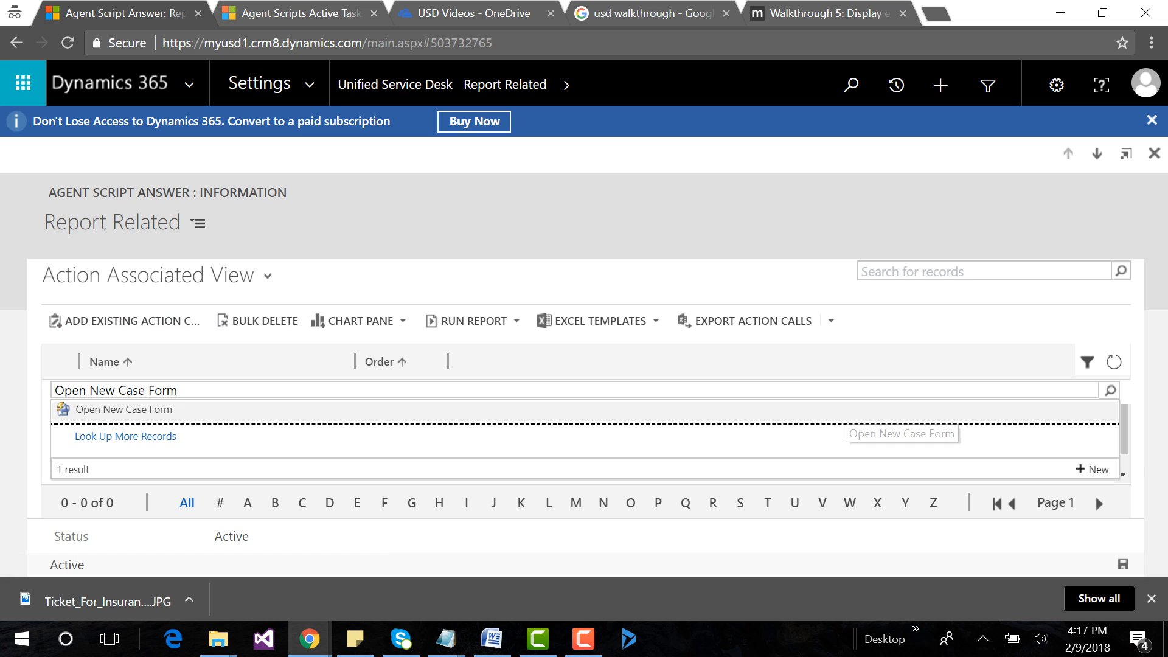
{"action": "left_click", "coordinate": [836, 412]}
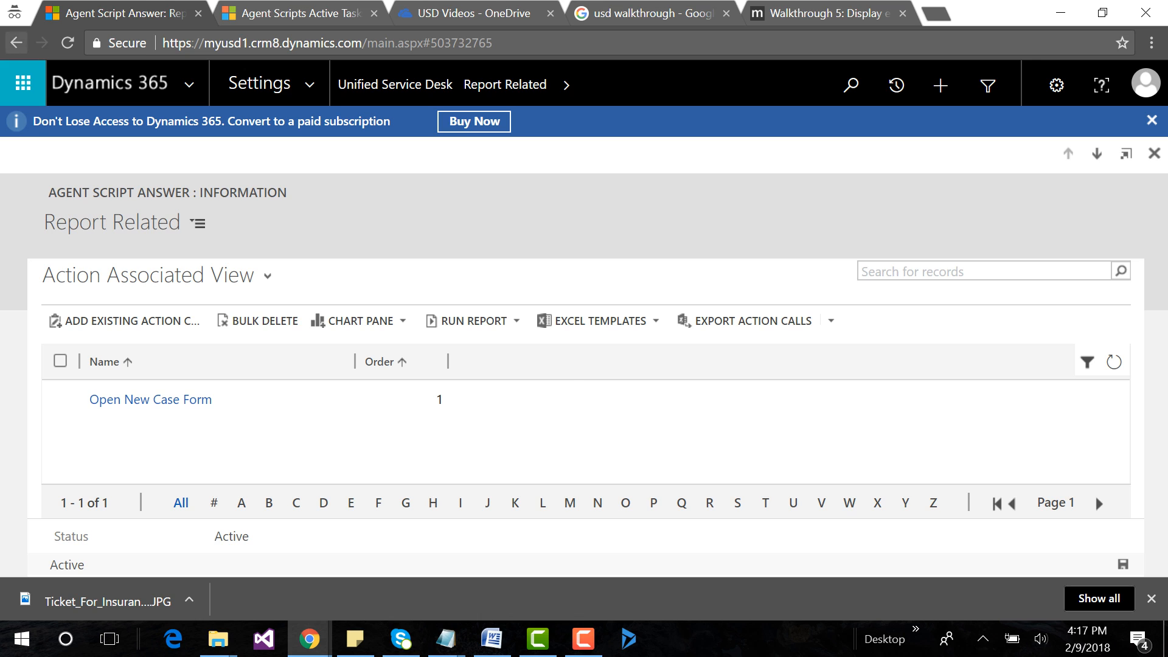
Return to the Inquiry task, open its Test Related answer and add the existing Open New Case Form action call to its actions.
{"action": "left_click", "coordinate": [16, 43]}
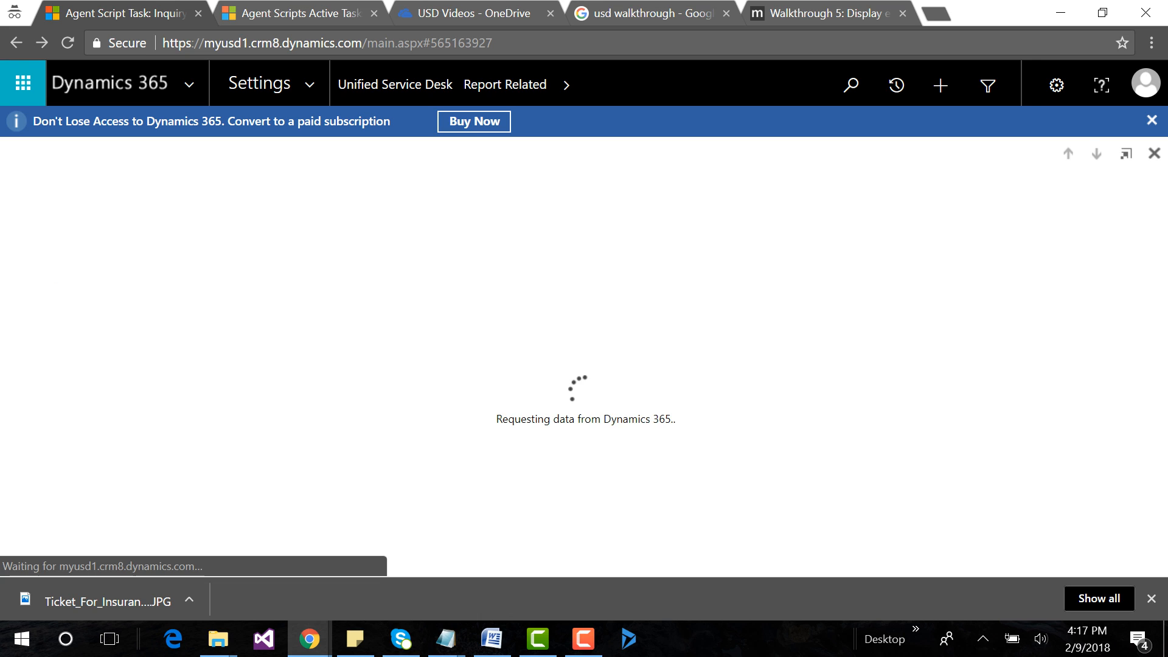
{"action": "scroll", "coordinate": [584, 389], "scroll_direction": "down", "scroll_amount": 10}
{"action": "left_click", "coordinate": [85, 302]}
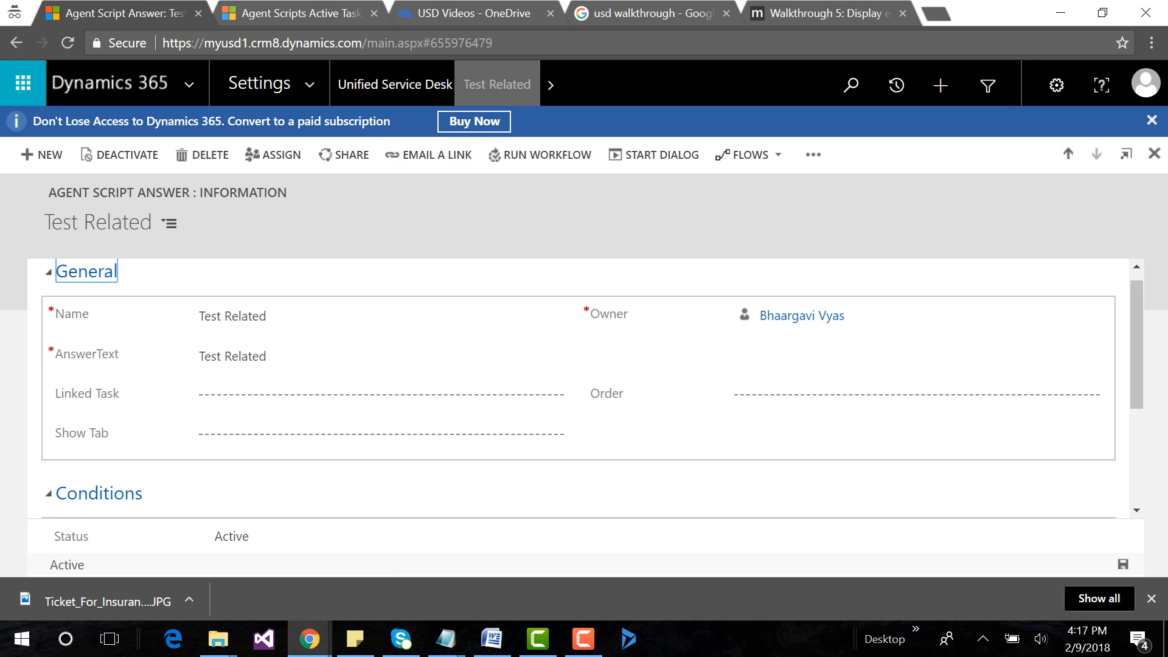
{"action": "left_click", "coordinate": [550, 85]}
{"action": "left_click", "coordinate": [86, 199]}
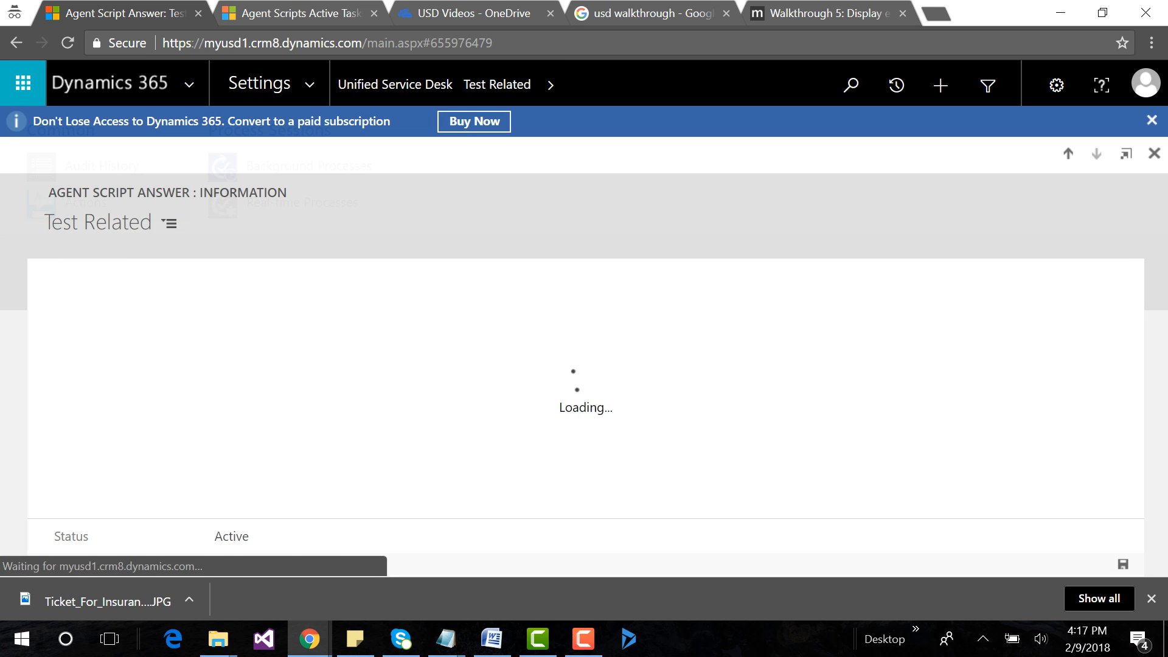
{"action": "left_click", "coordinate": [126, 322]}
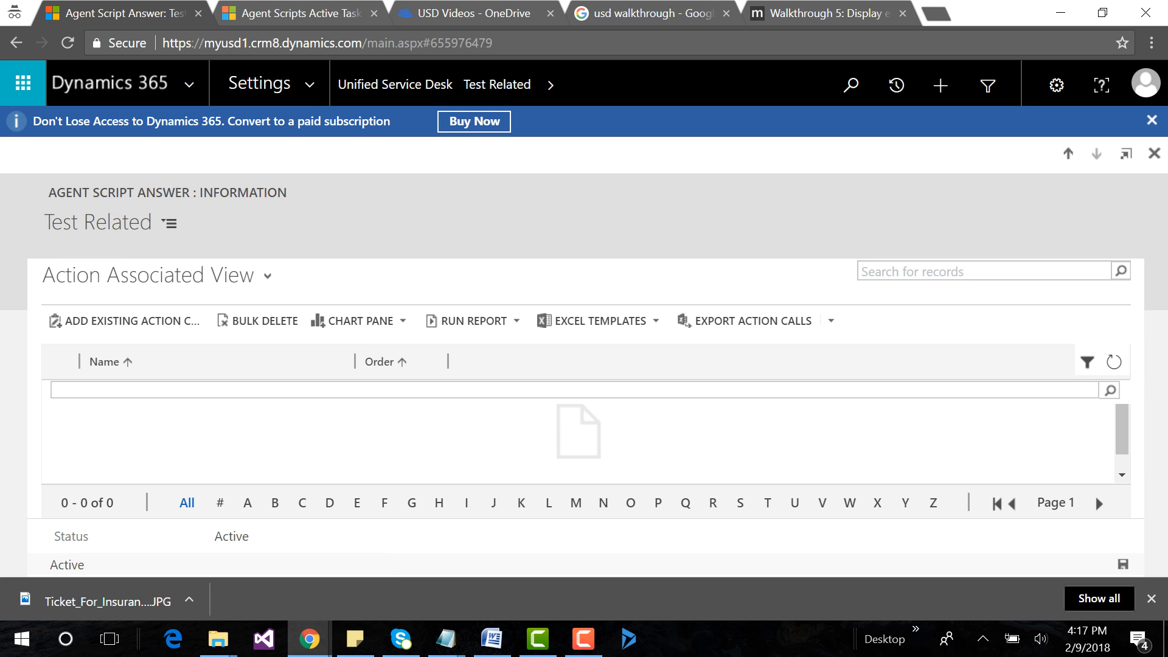
{"action": "type", "text": "Open New Case Form"}
{"action": "key", "text": "Return"}
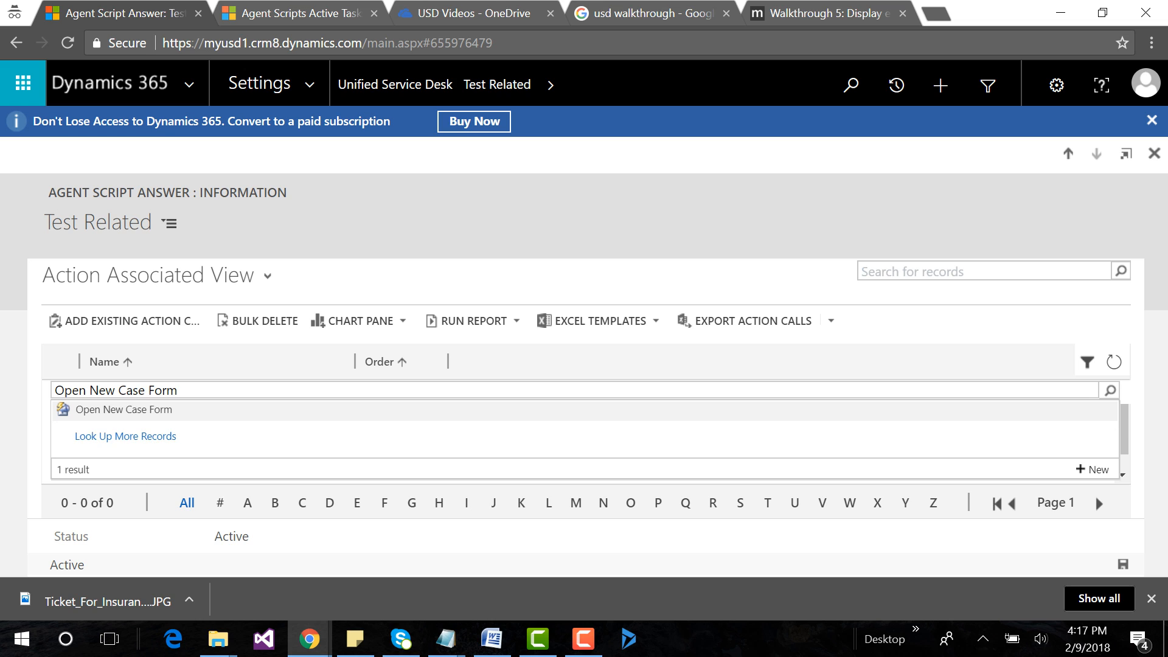
{"action": "left_click", "coordinate": [153, 410]}
Start a new window navigation rule in the Unified Service Desk settings, named OpenCaseFormWNR with order 1.
{"action": "left_click", "coordinate": [395, 85]}
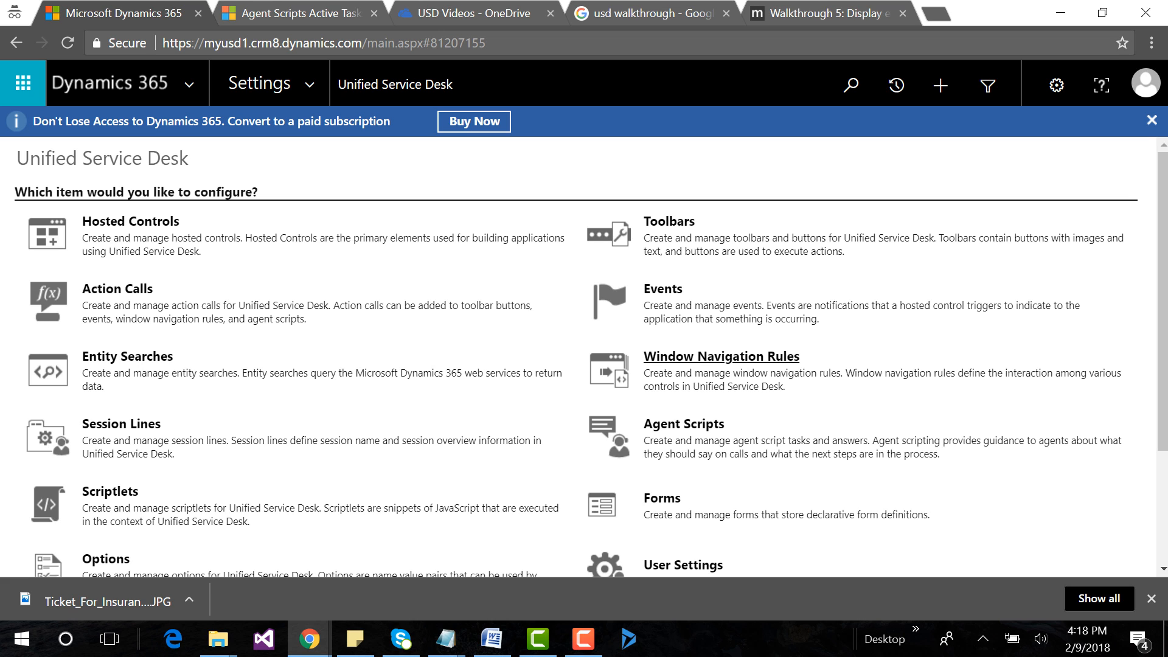
{"action": "left_click", "coordinate": [722, 356]}
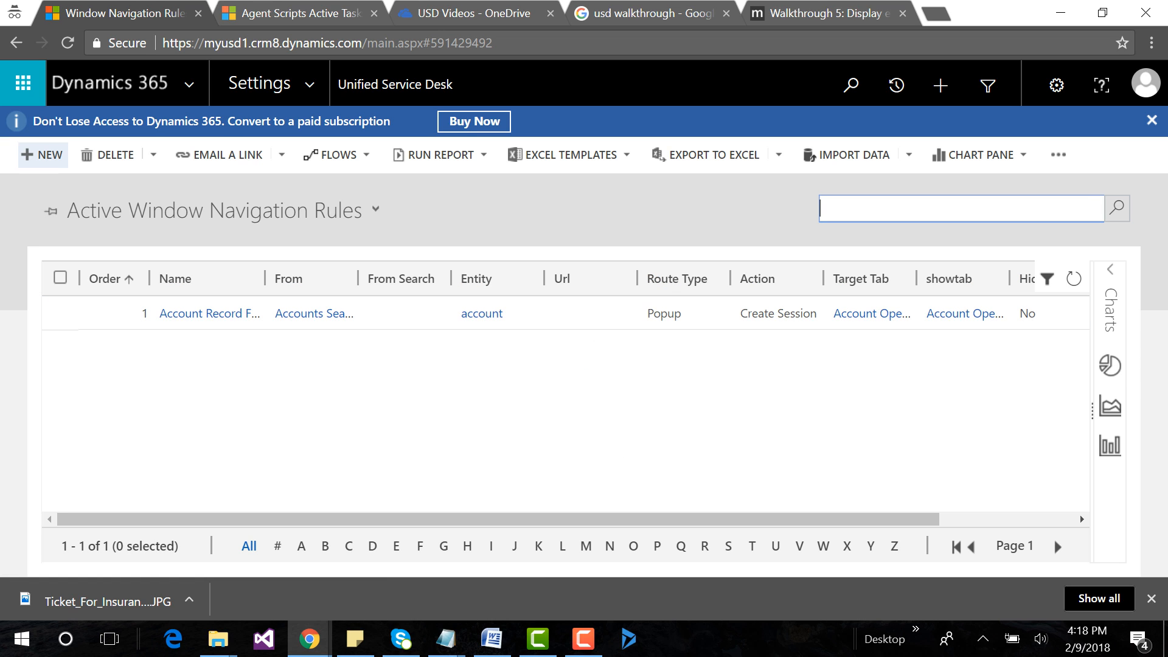
{"action": "left_click", "coordinate": [42, 154]}
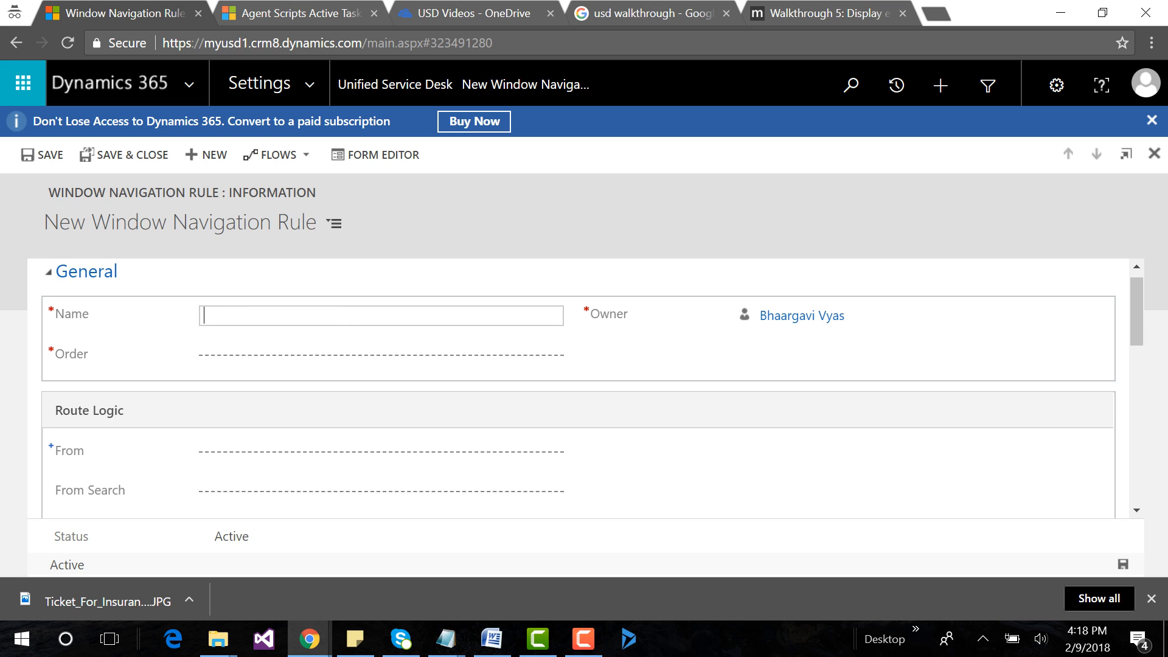
{"action": "type", "text": "OpenCaseFormWNR"}
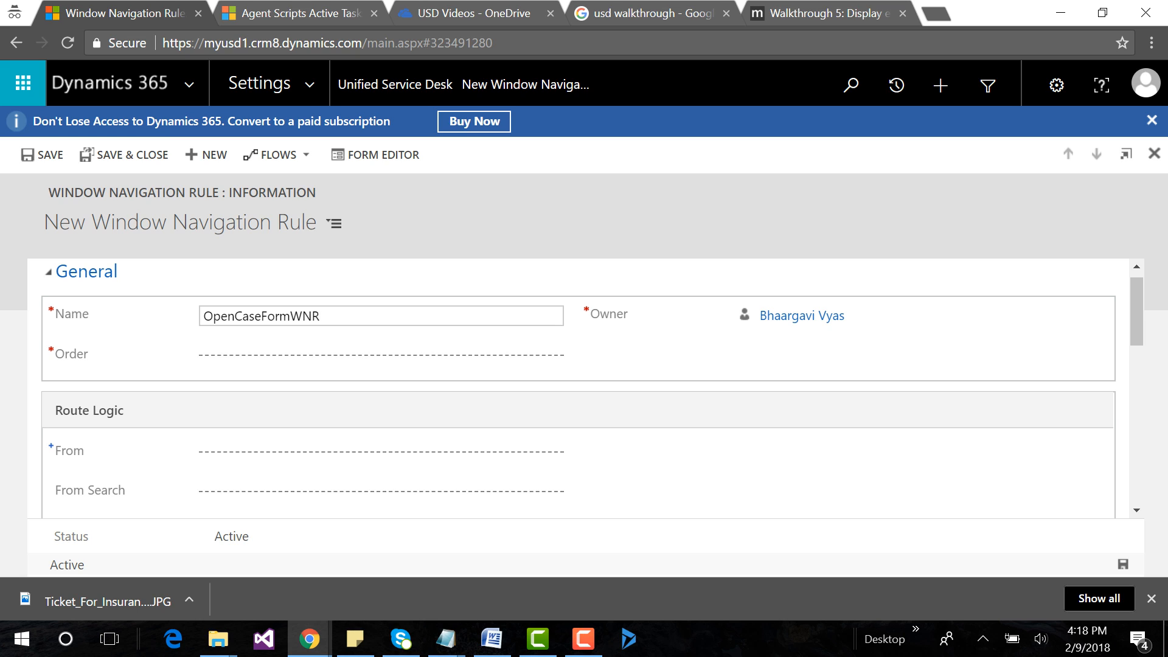
{"action": "left_click", "coordinate": [292, 356]}
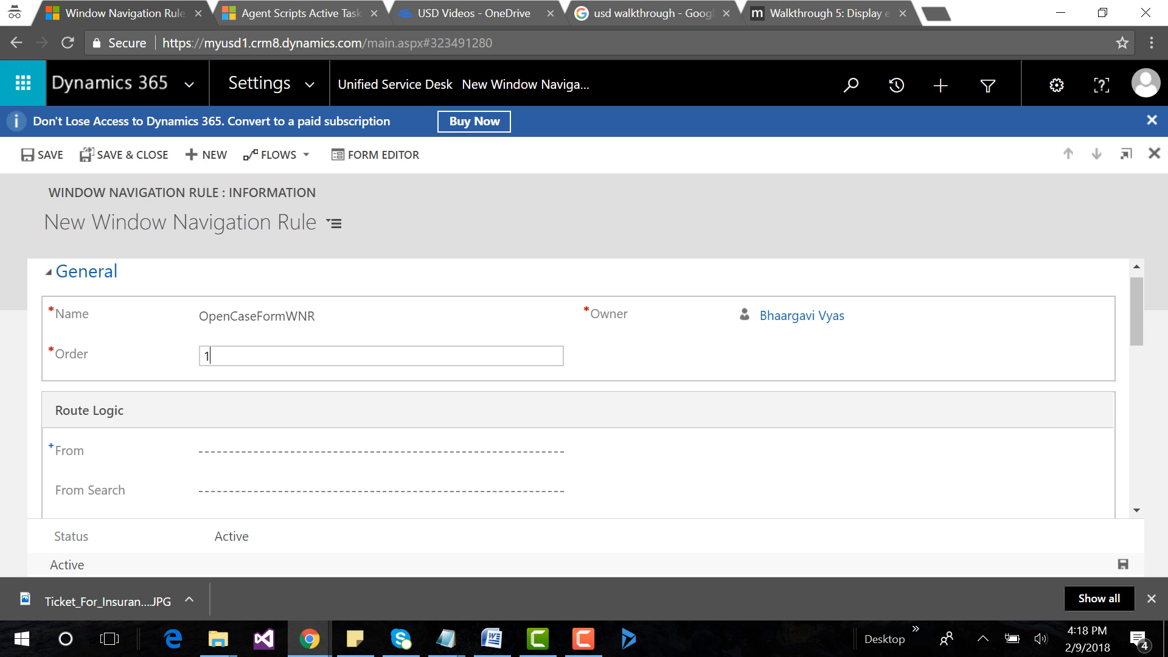
Set the rule's route logic to come from the OpenCaseFormHC hosted control for the incident entity.
{"action": "left_click", "coordinate": [341, 453]}
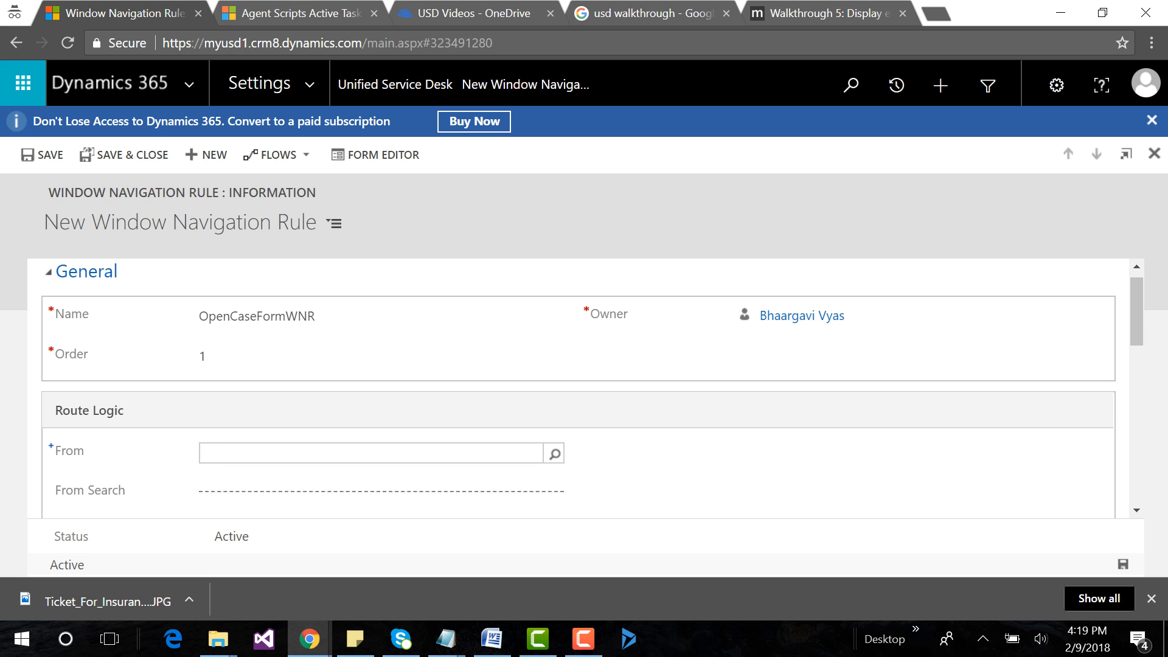
{"action": "type", "text": "*case"}
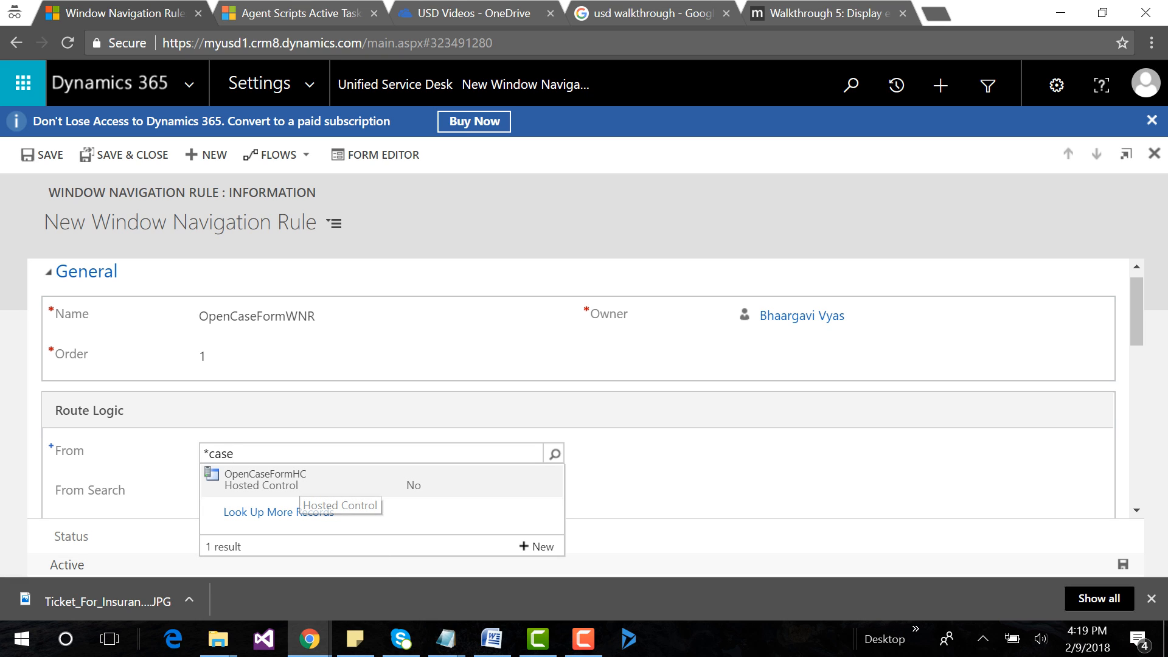
{"action": "left_click", "coordinate": [295, 484]}
{"action": "scroll", "coordinate": [579, 390], "scroll_direction": "down", "scroll_amount": 3}
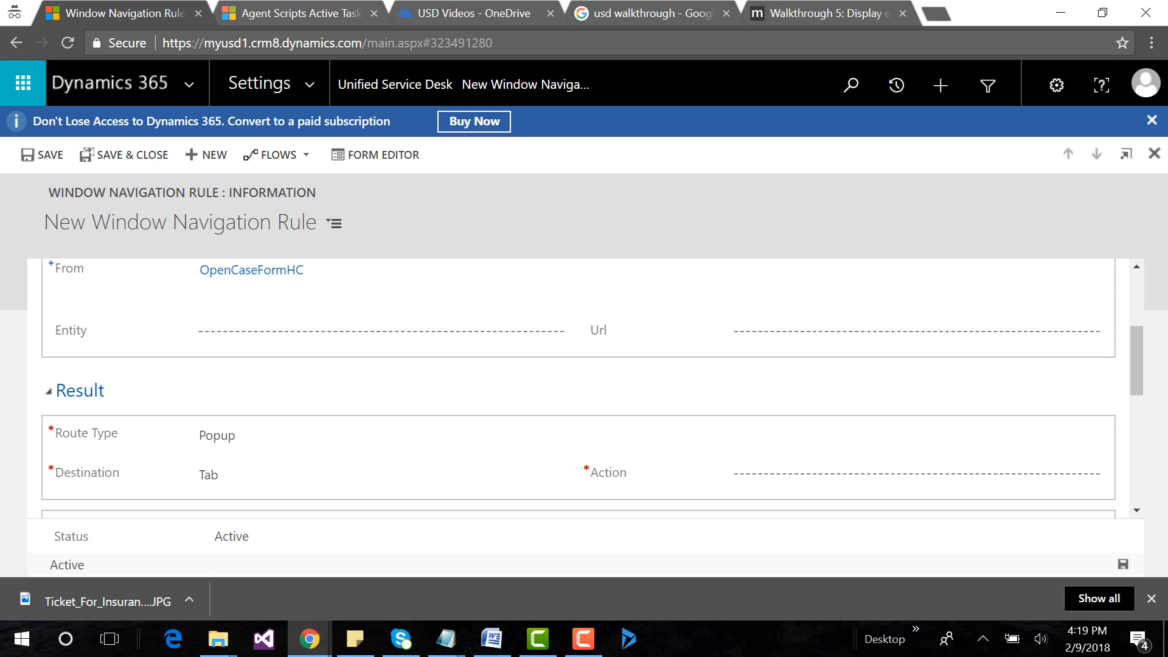
{"action": "left_click", "coordinate": [371, 333]}
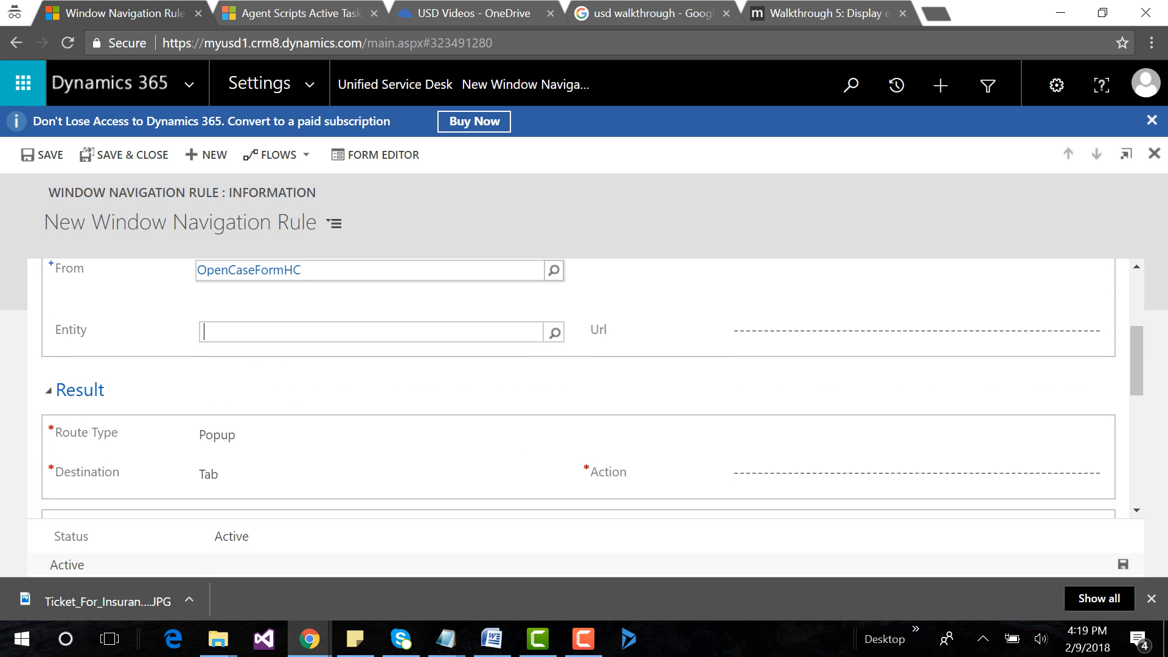
{"action": "type", "text": "in"}
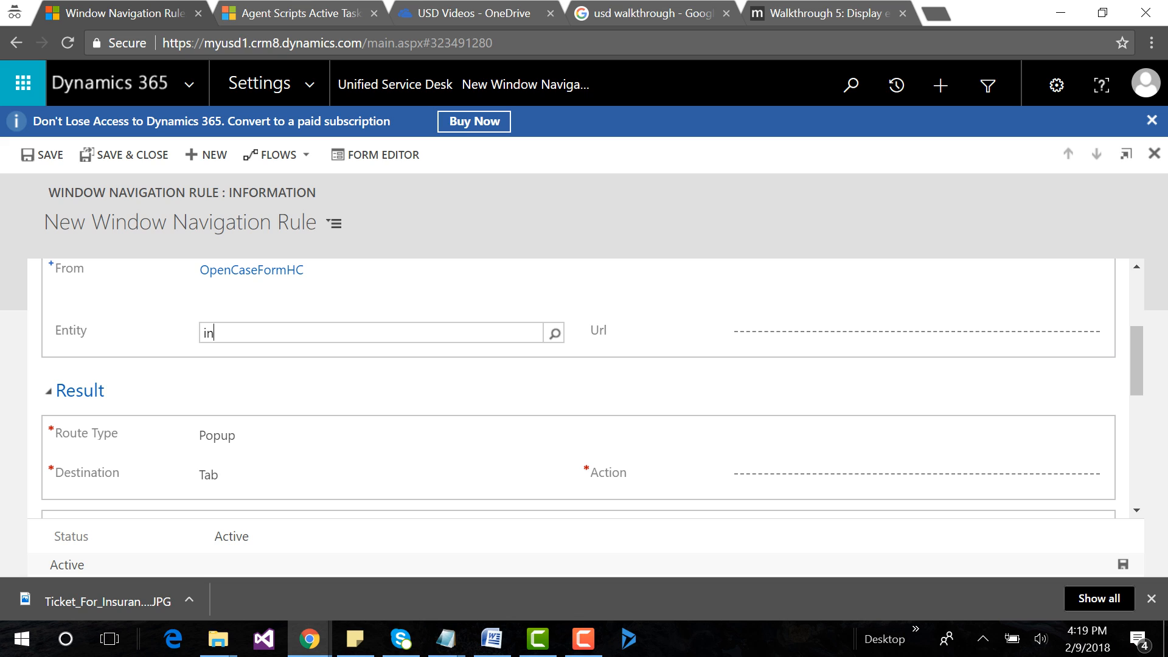
{"action": "type", "text": "c"}
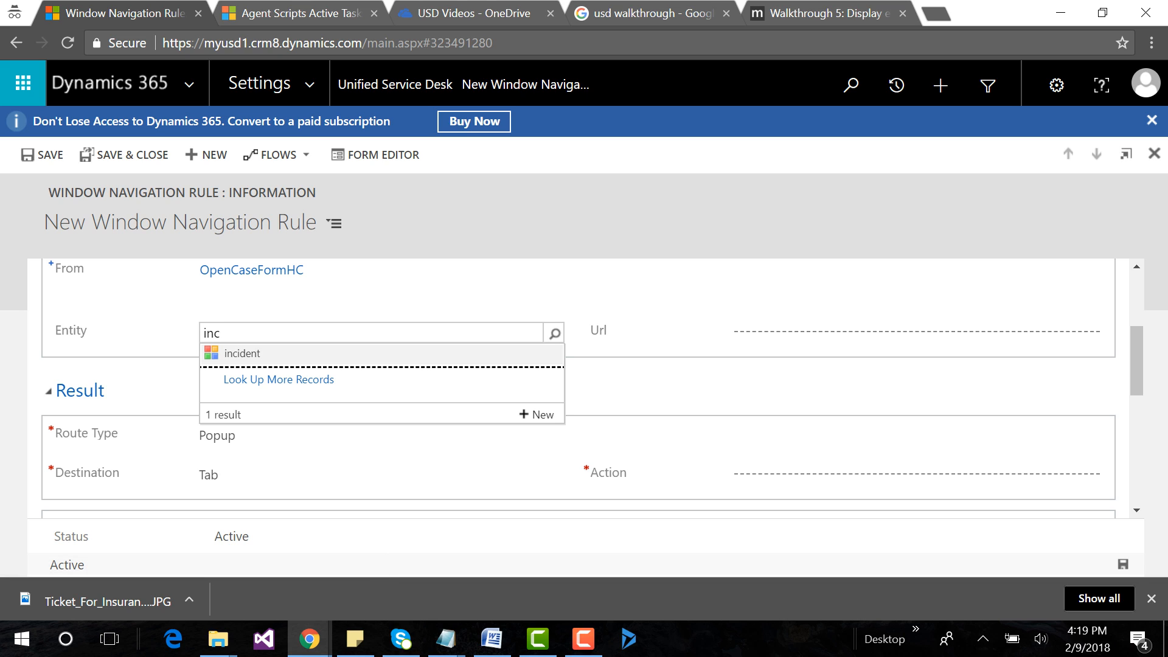
{"action": "left_click", "coordinate": [242, 354]}
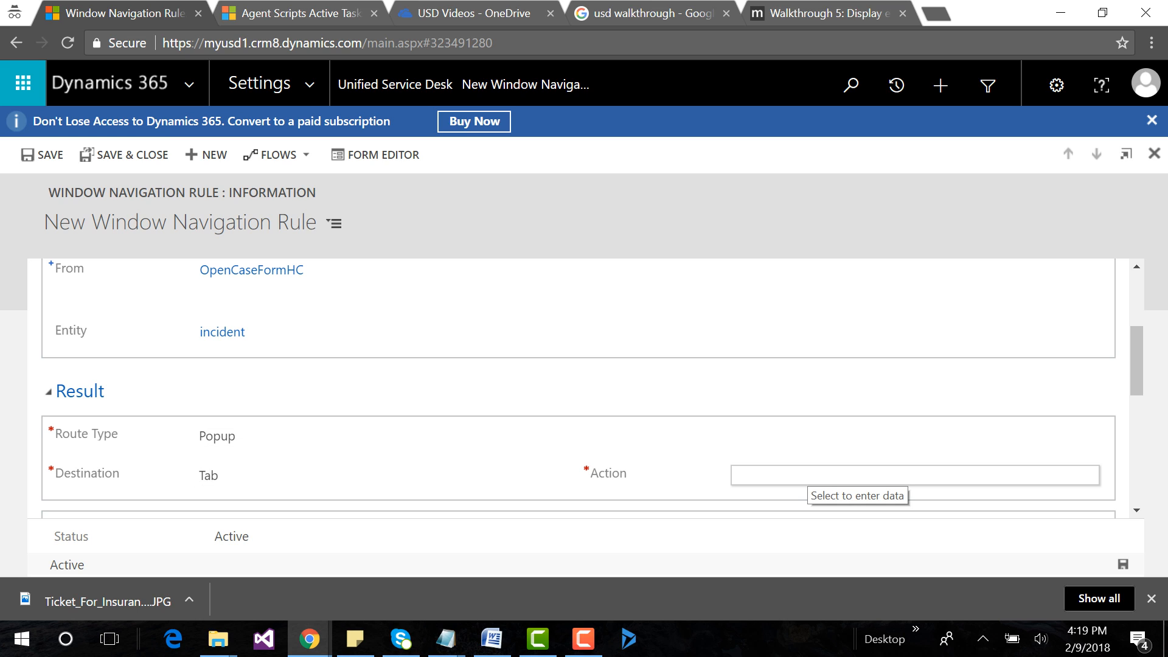
Set the rule's action to Route Window and its target tab to OpenCaseFormHC.
{"action": "left_click", "coordinate": [806, 475]}
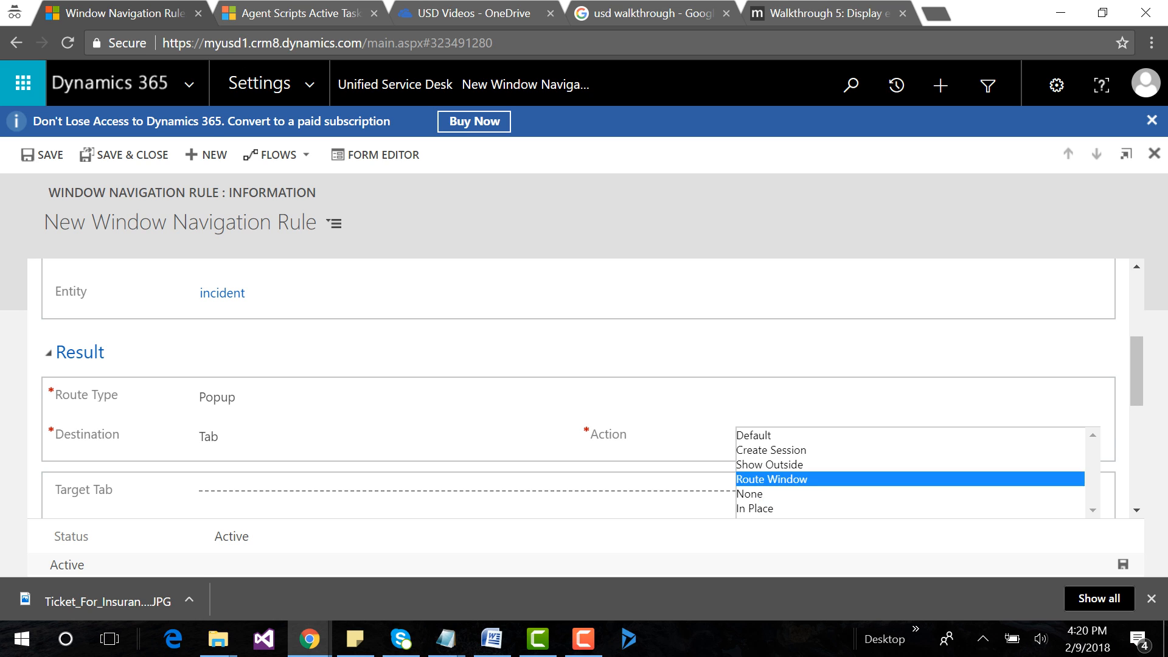
{"action": "left_click", "coordinate": [770, 480]}
{"action": "scroll", "coordinate": [770, 473], "scroll_direction": "down", "scroll_amount": 2}
{"action": "left_click", "coordinate": [770, 310]}
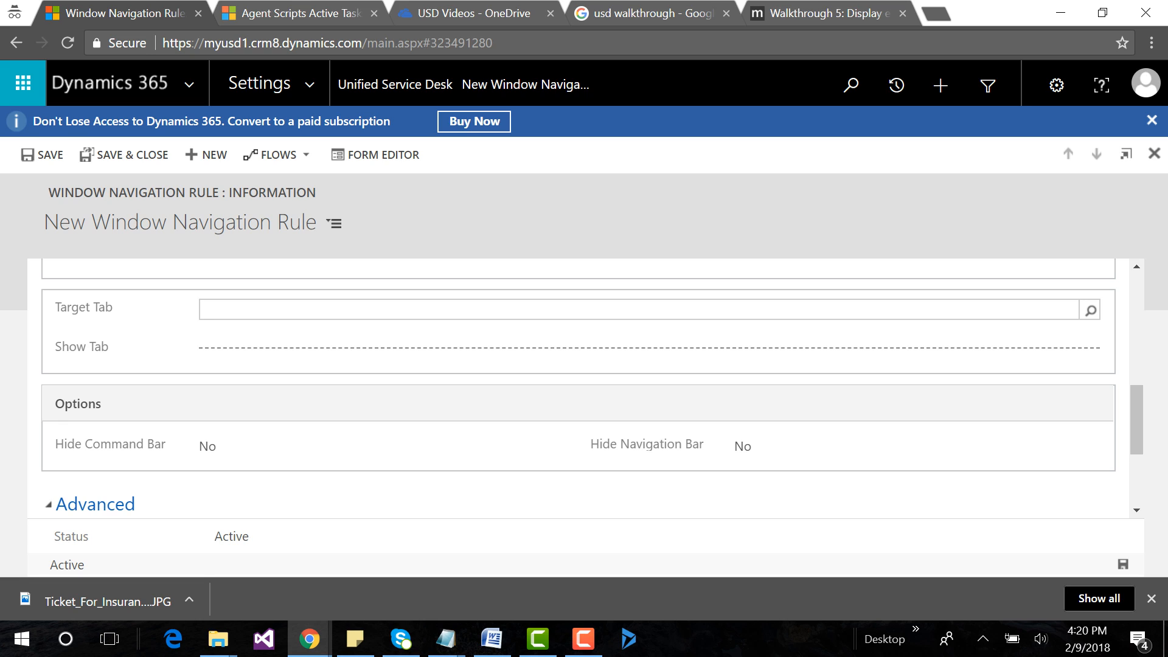
{"action": "type", "text": "*case"}
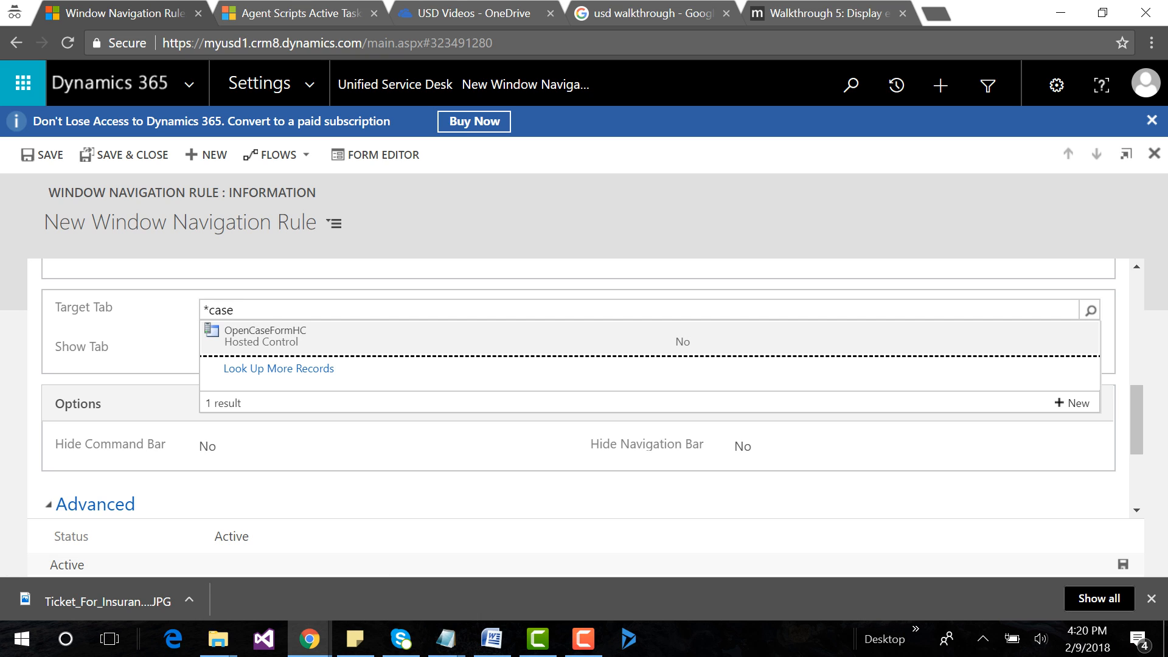
{"action": "left_click", "coordinate": [268, 336]}
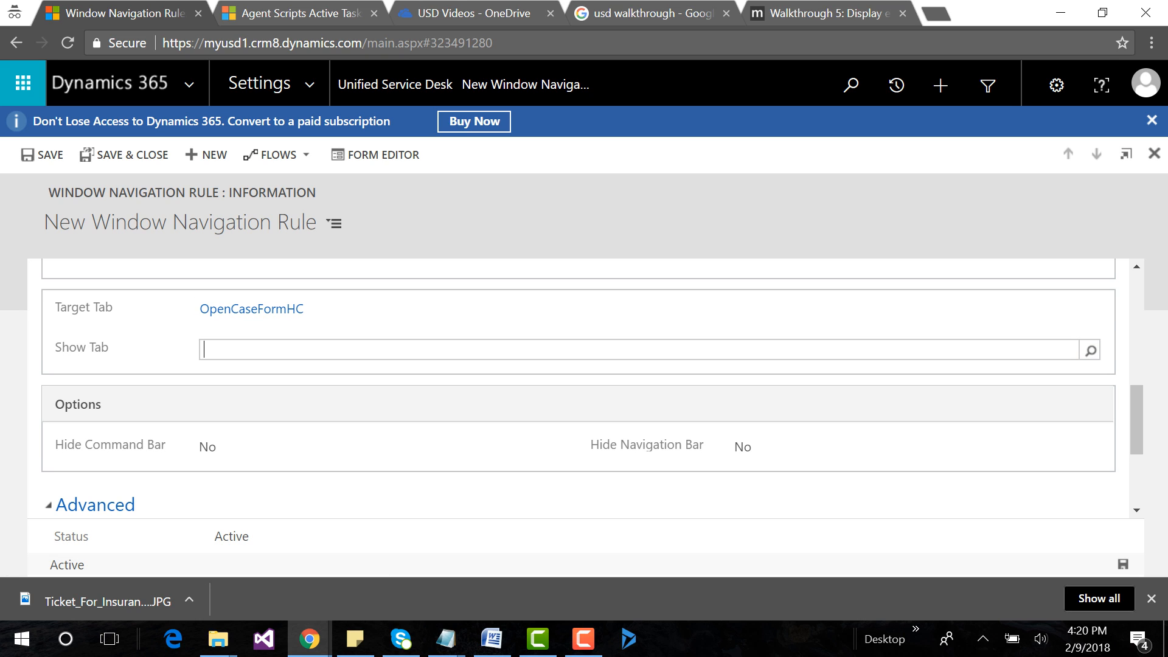
Set the rule's show tab to OpenCaseFormHC and save the window navigation rule.
{"action": "type", "text": "op"}
{"action": "key", "text": "Return"}
{"action": "key", "text": "Down"}
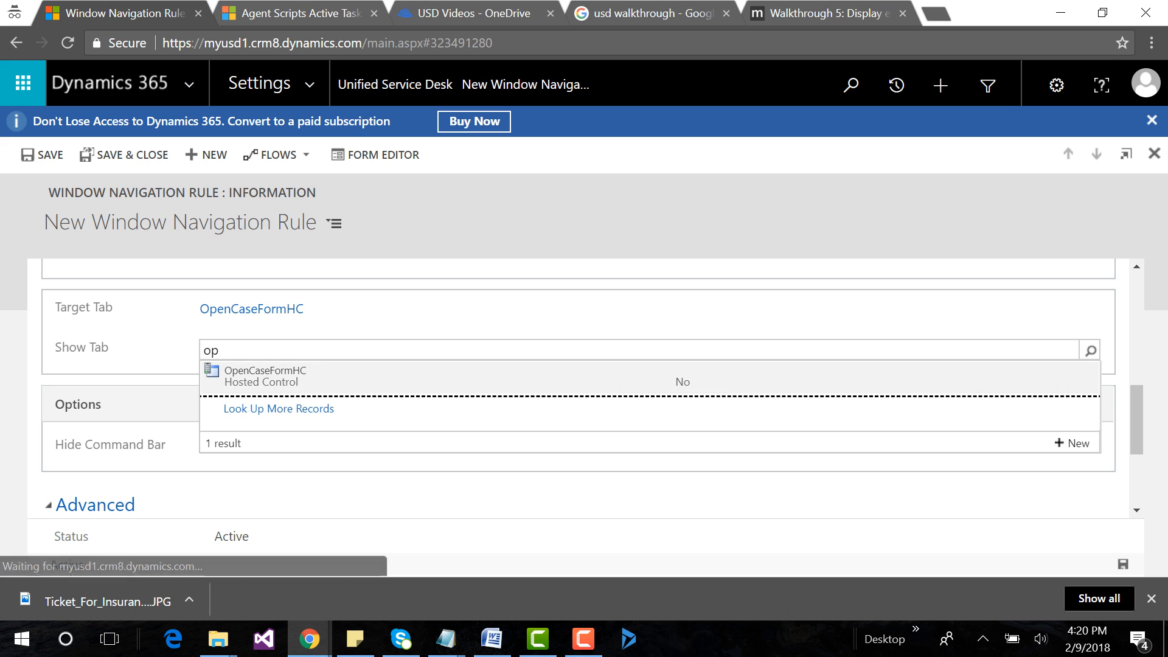
{"action": "key", "text": "Down"}
{"action": "key", "text": "Up"}
{"action": "key", "text": "Return"}
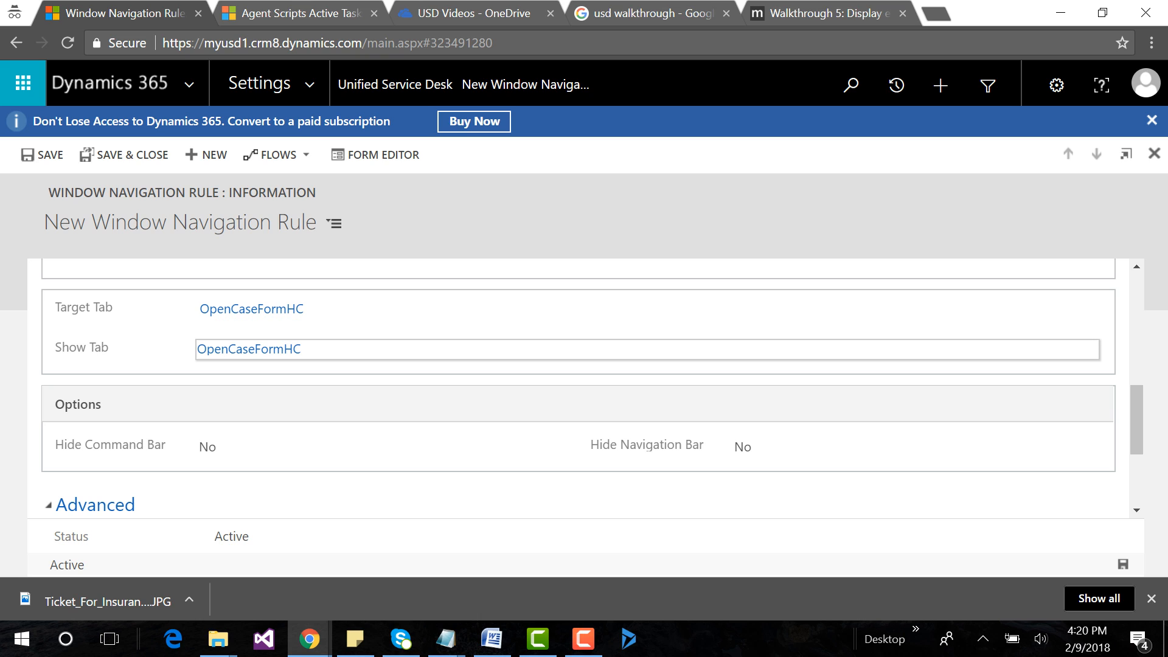
{"action": "left_click", "coordinate": [1123, 565]}
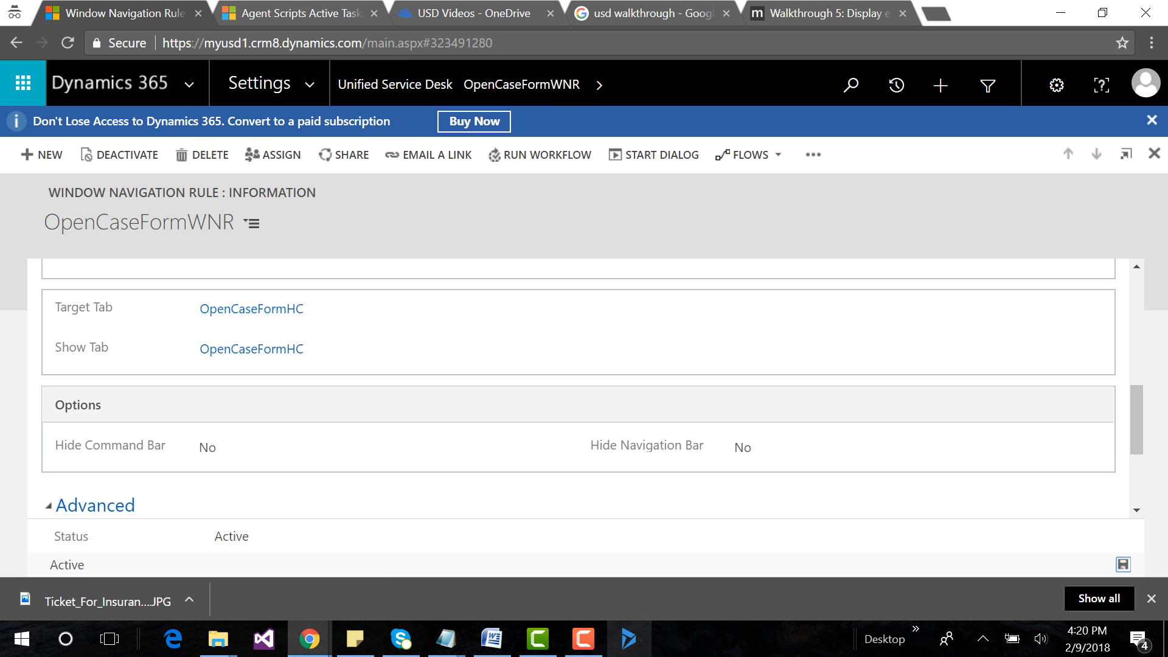
Launch the Unified Service Desk client and return to the browser to review the OpenCaseFormWNR rule's general settings.
{"action": "left_click", "coordinate": [629, 638]}
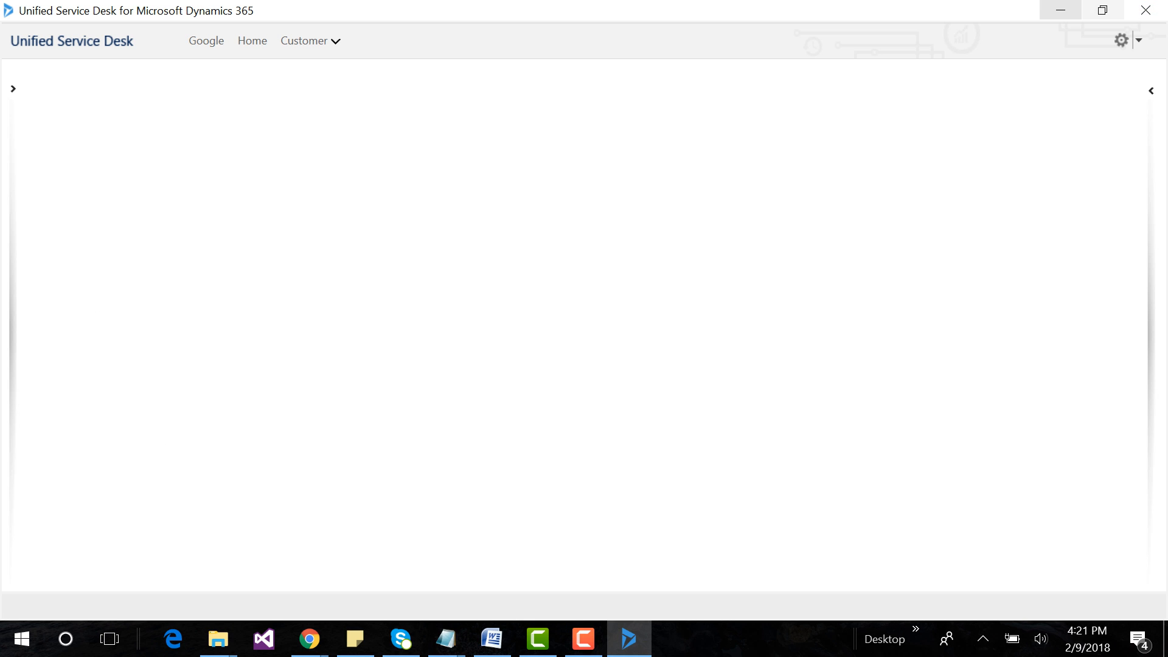
{"action": "left_click", "coordinate": [1061, 12]}
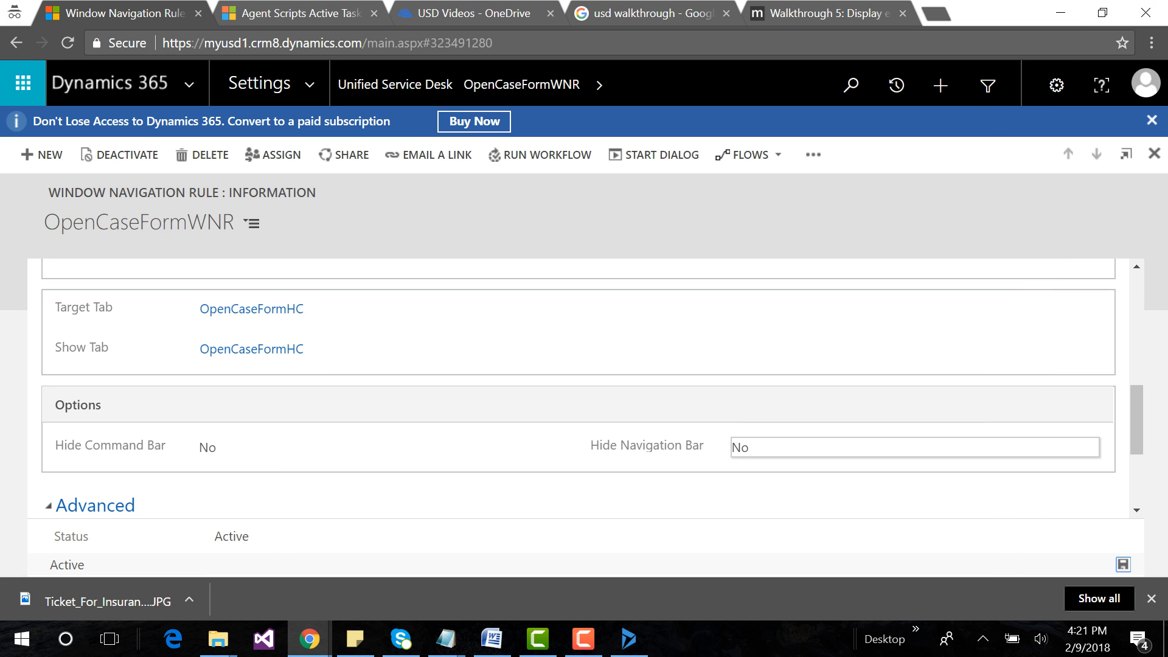
{"action": "left_click_drag", "start_coordinate": [1136, 426], "coordinate": [1137, 313]}
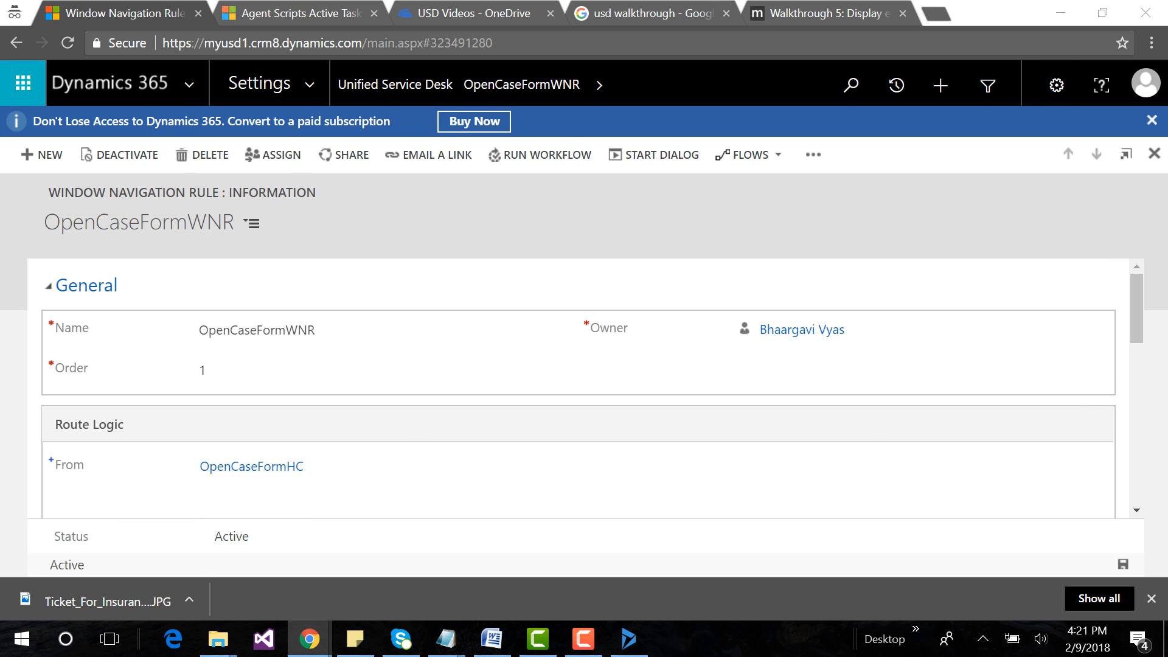
Switch to the Unified Service Desk client and open the customer Accounts list.
{"action": "key", "text": "alt+Tab"}
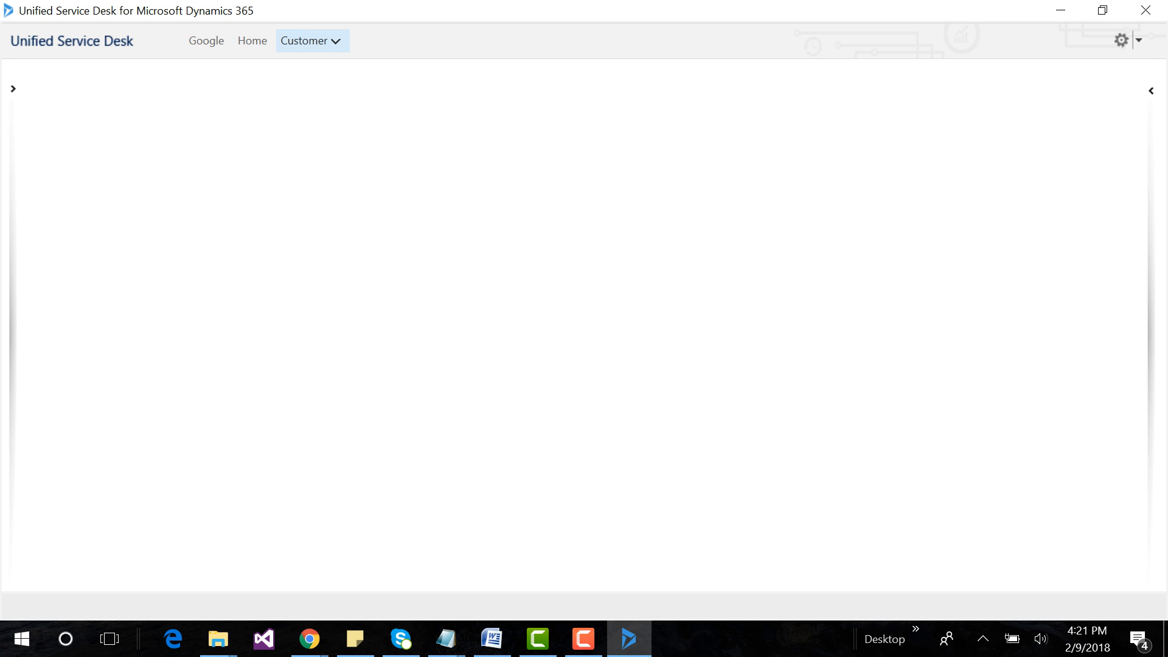
{"action": "left_click", "coordinate": [311, 42]}
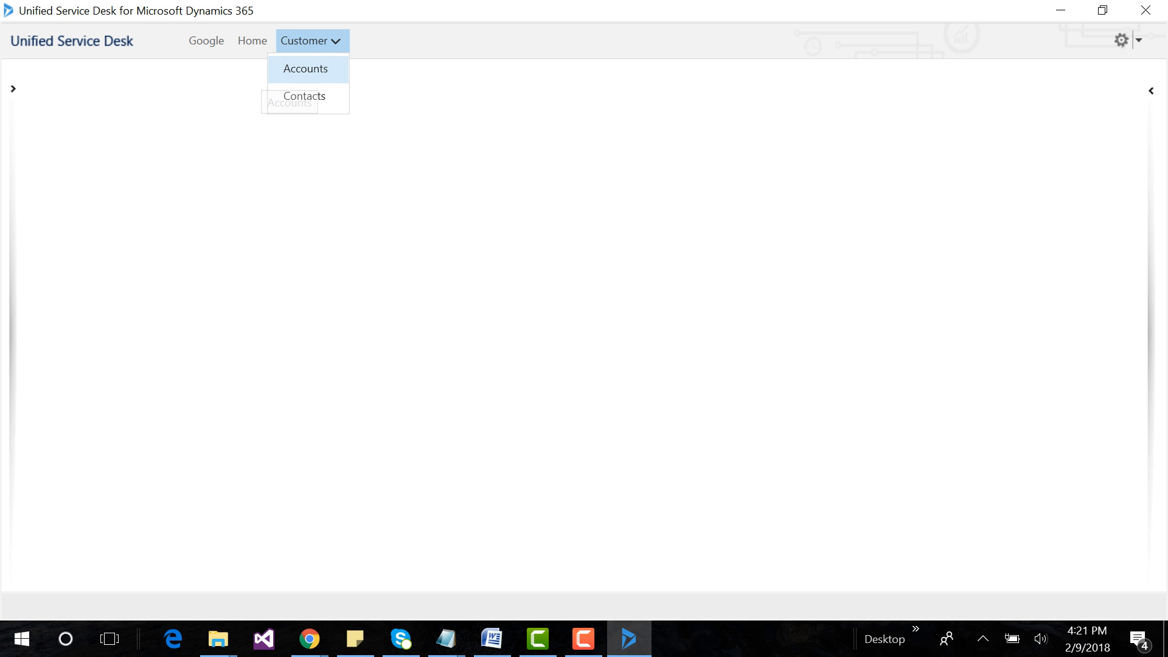
{"action": "left_click", "coordinate": [305, 69]}
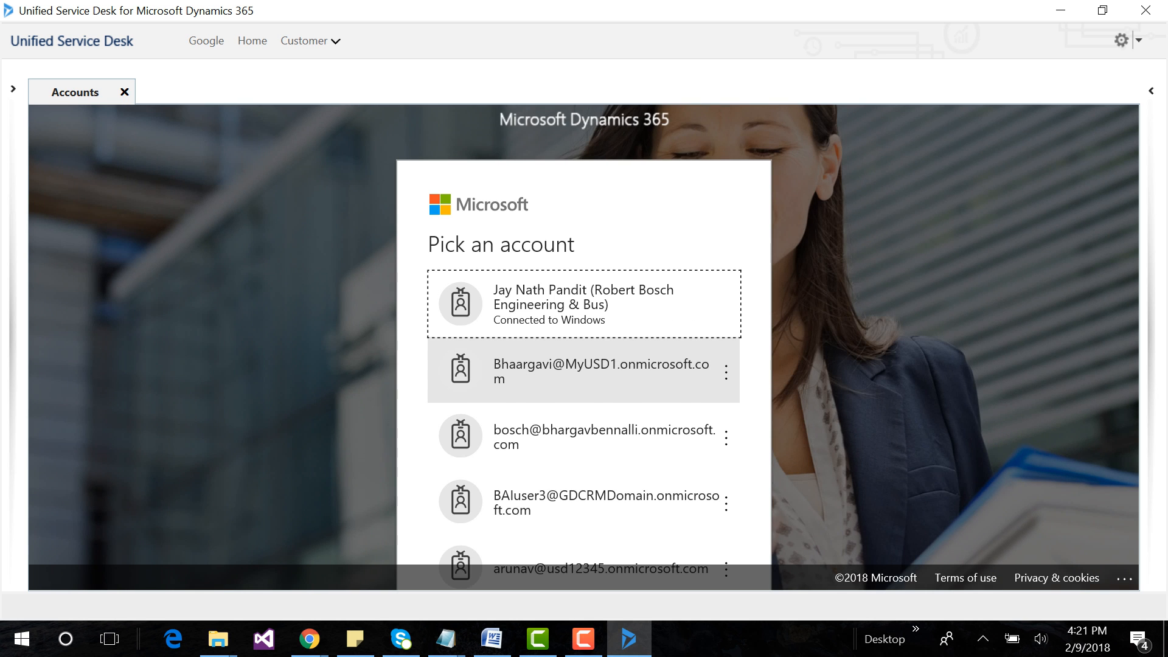
Sign in to Dynamics 365 with the MyUSD1 account by entering the account password, and store the password for the site.
{"action": "left_click", "coordinate": [528, 388]}
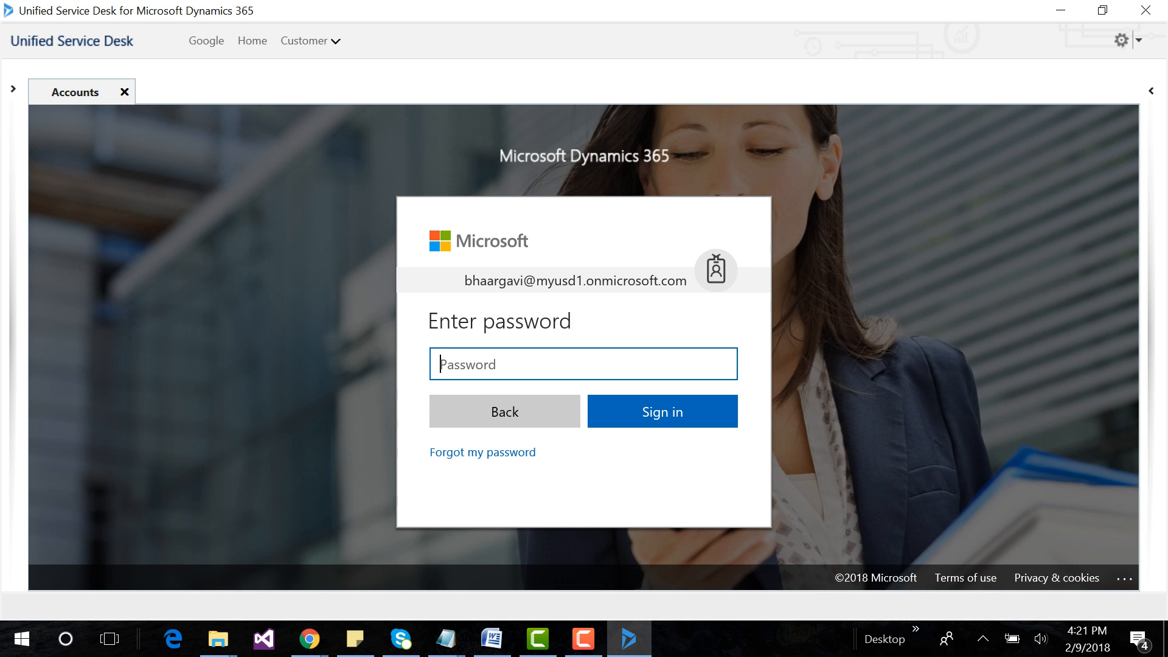
{"action": "type", "text": "••••••••••••"}
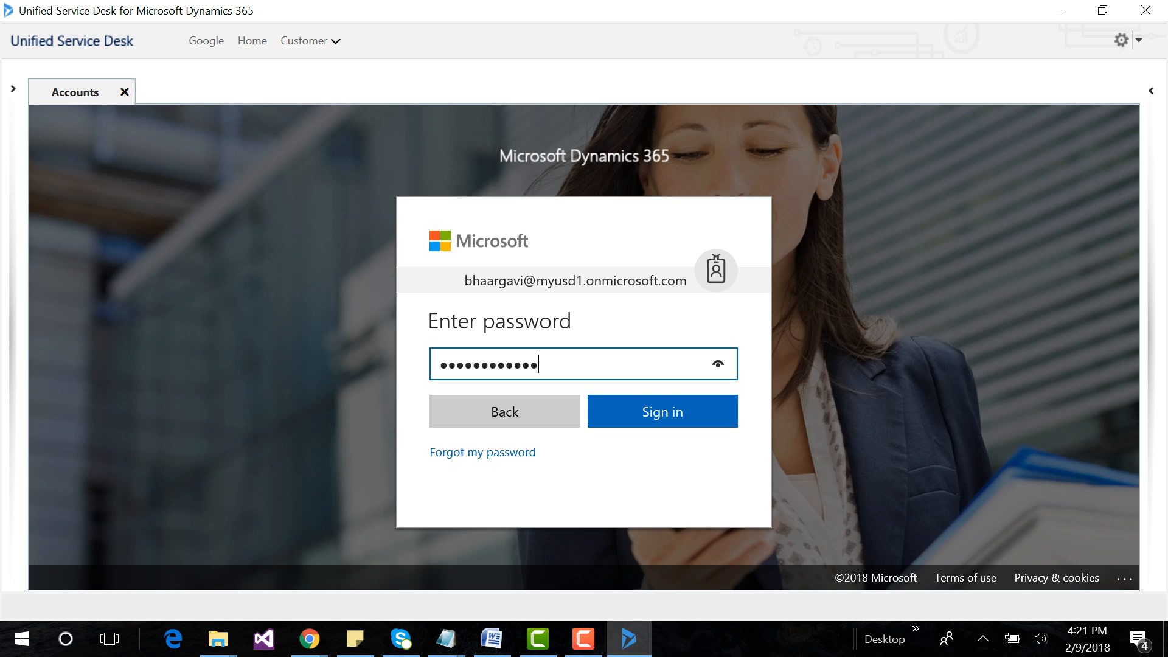
{"action": "key", "text": "Return"}
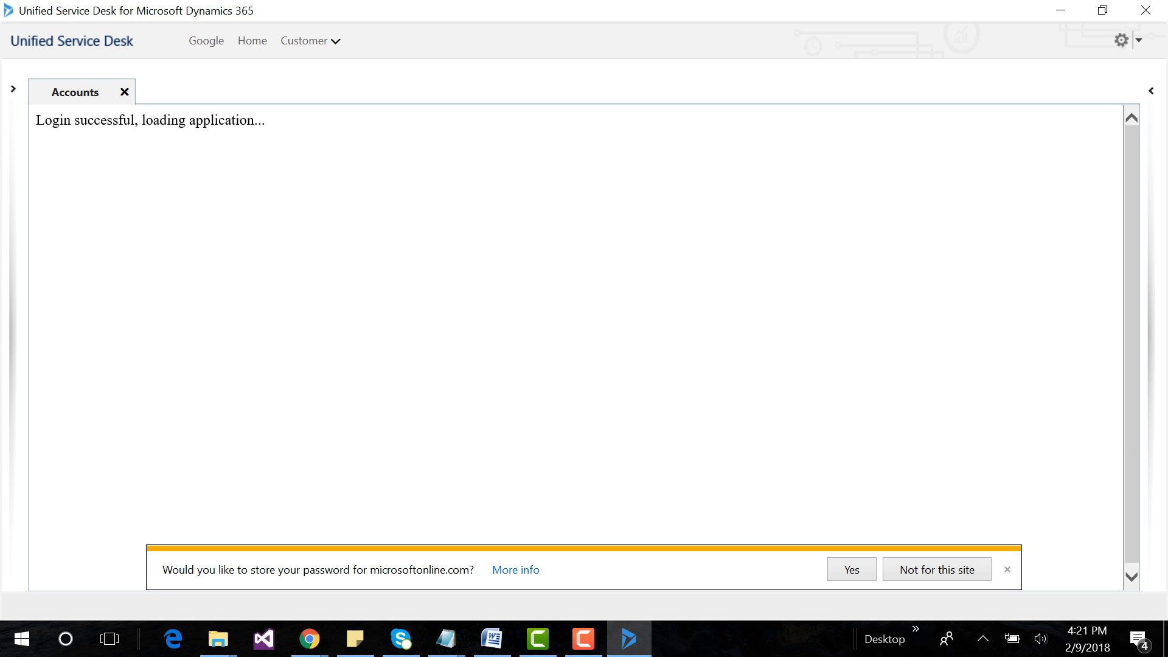
{"action": "left_click", "coordinate": [852, 570]}
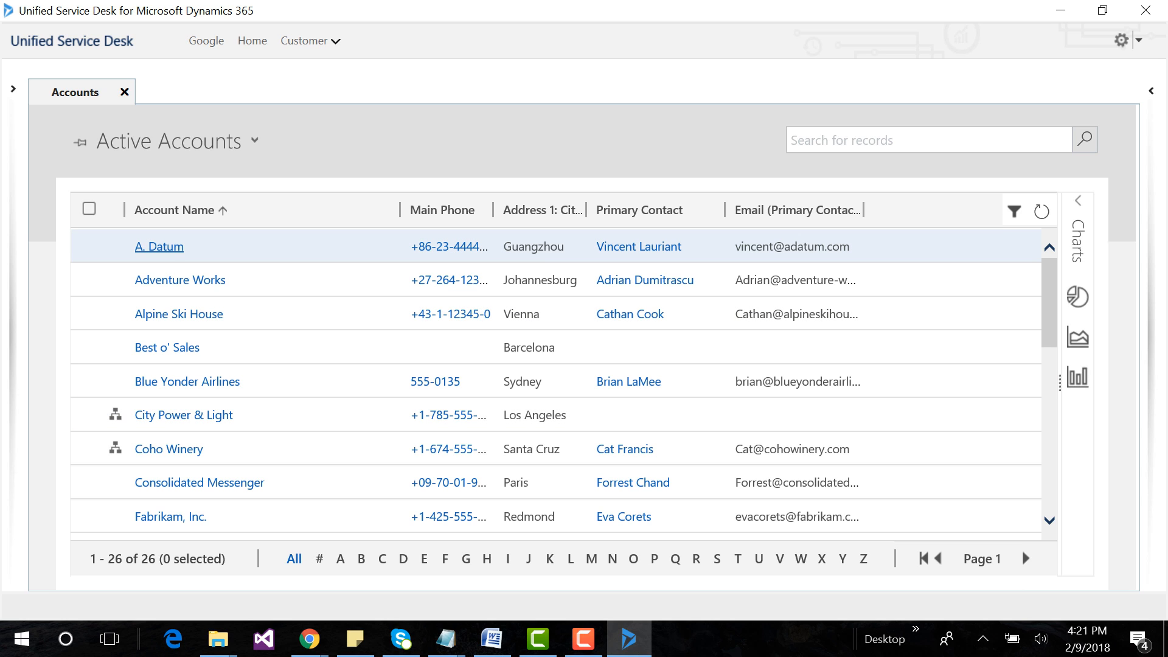
Open the A. Datum account and answer its call script with Request and Details Related to test the new case form.
{"action": "left_click", "coordinate": [160, 247]}
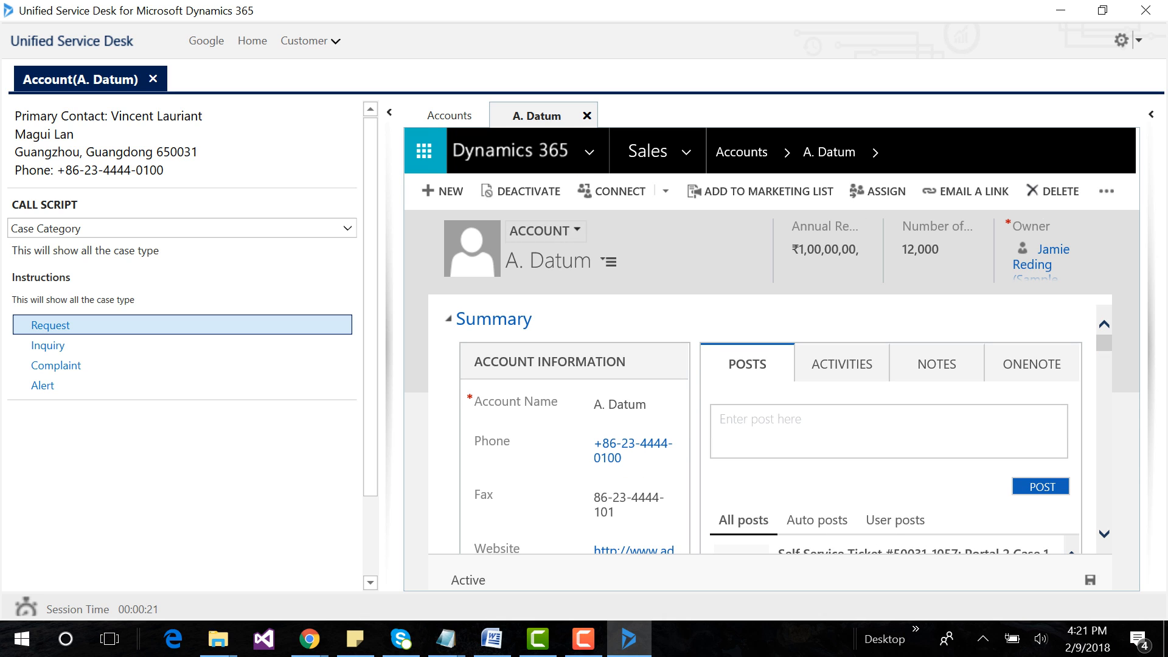
{"action": "left_click", "coordinate": [51, 326]}
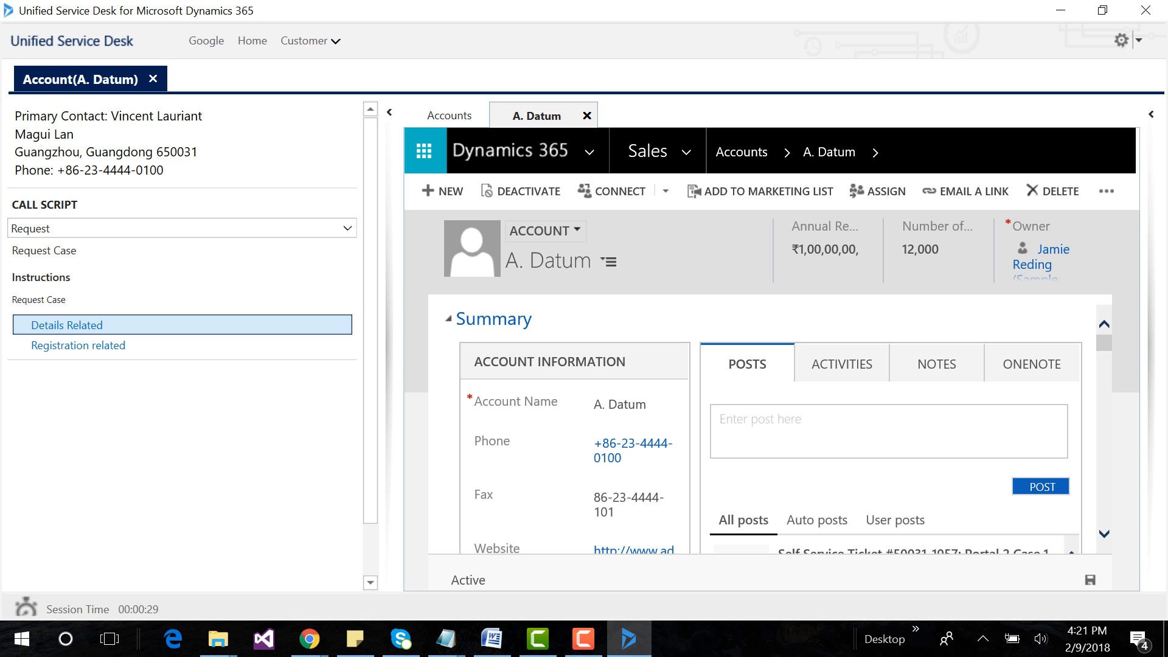
{"action": "left_click", "coordinate": [67, 326]}
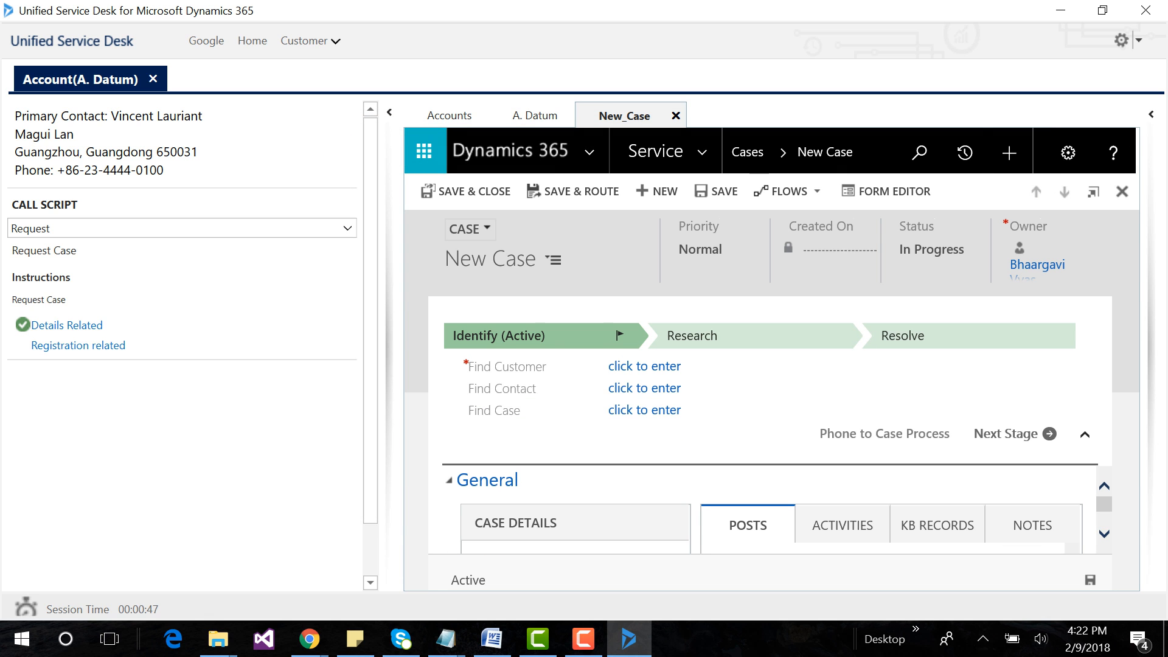
Close the New_Case tab, answer the Request script with Registration related, and close the stray browser windows.
{"action": "left_click", "coordinate": [675, 115]}
{"action": "left_click", "coordinate": [78, 346]}
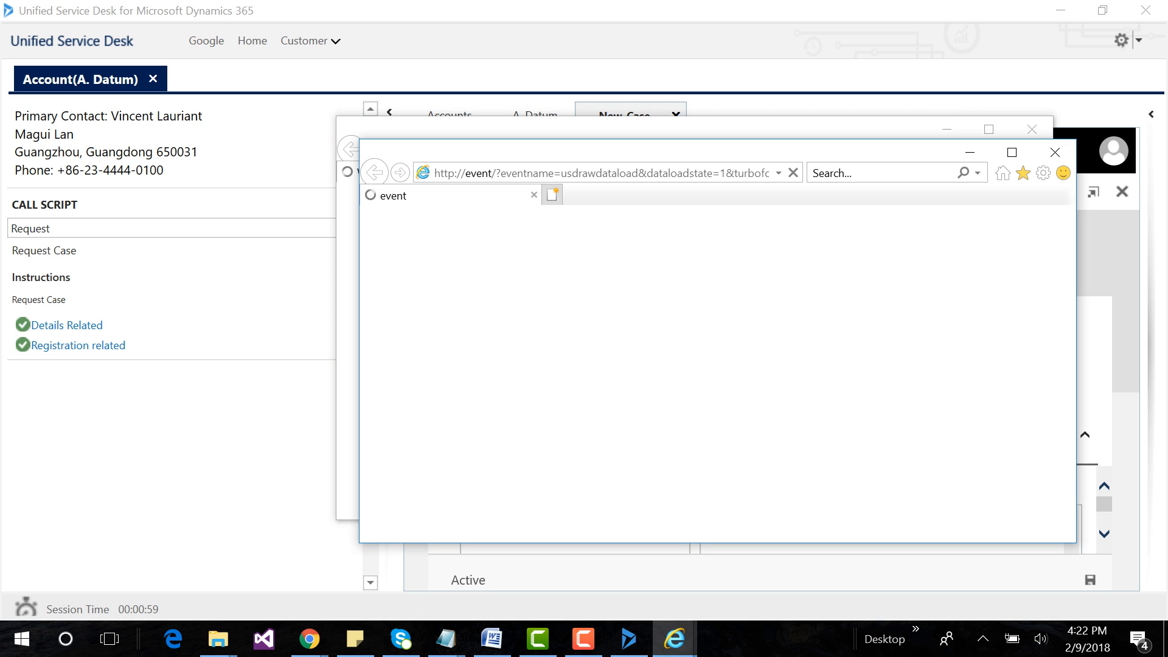
{"action": "left_click", "coordinate": [1055, 152]}
{"action": "left_click", "coordinate": [1035, 127]}
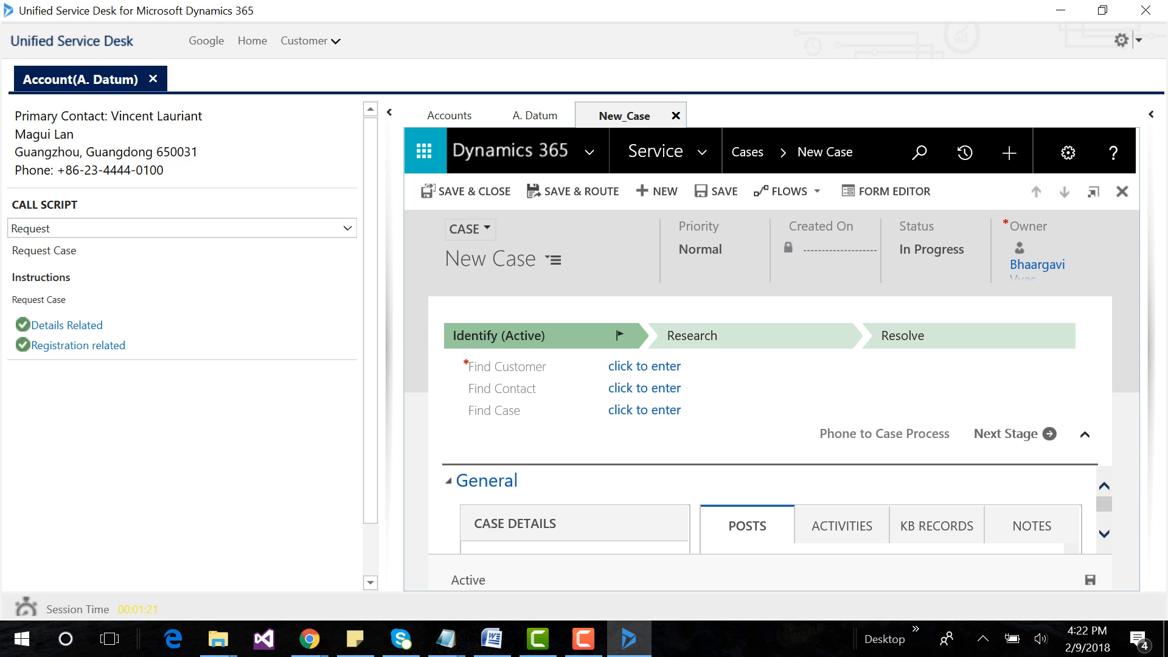
Return the call script to Case Category, choose Inquiry, and test its Report Related and Test Related answers.
{"action": "left_click", "coordinate": [347, 229]}
{"action": "left_click", "coordinate": [49, 247]}
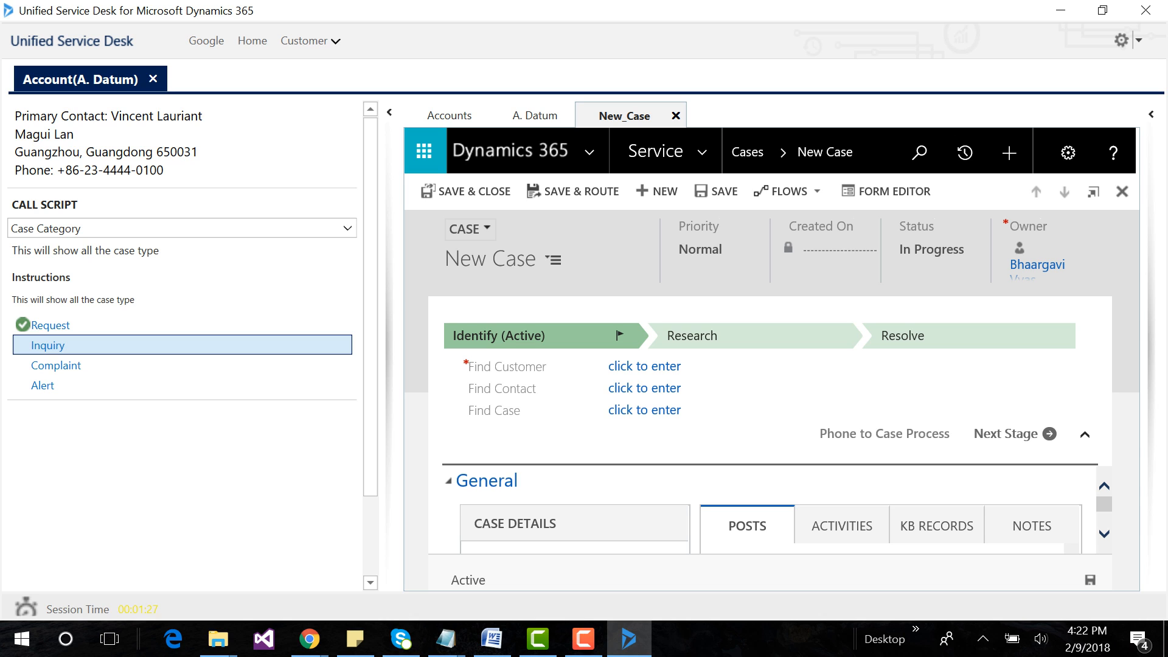
{"action": "left_click", "coordinate": [61, 345]}
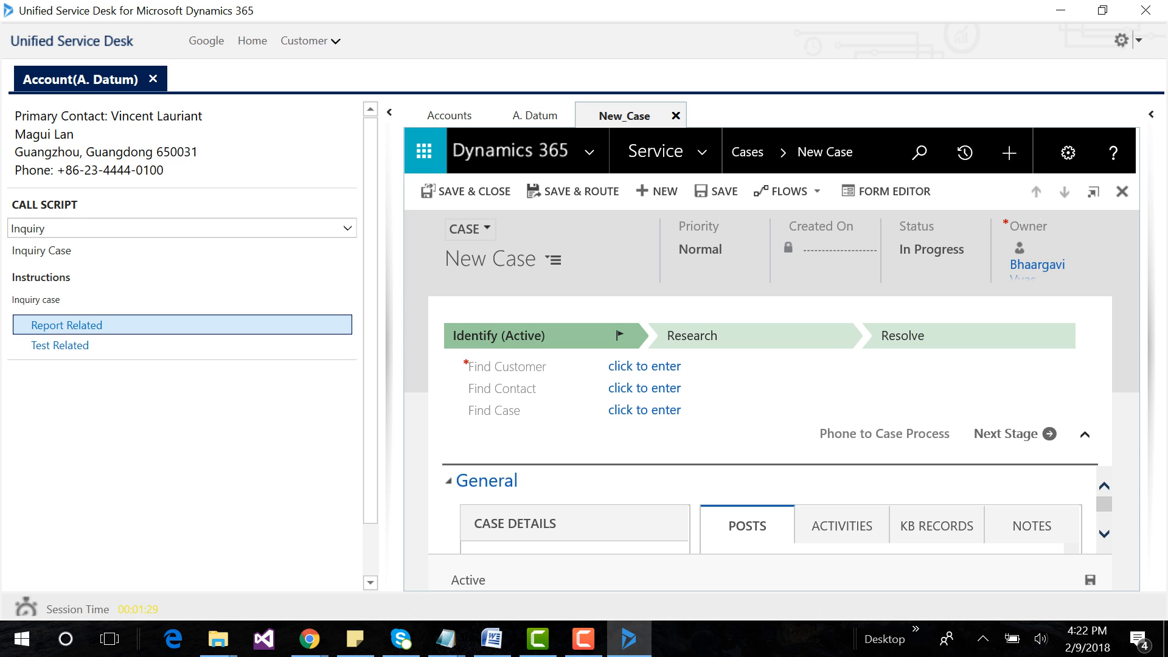
{"action": "left_click", "coordinate": [66, 325]}
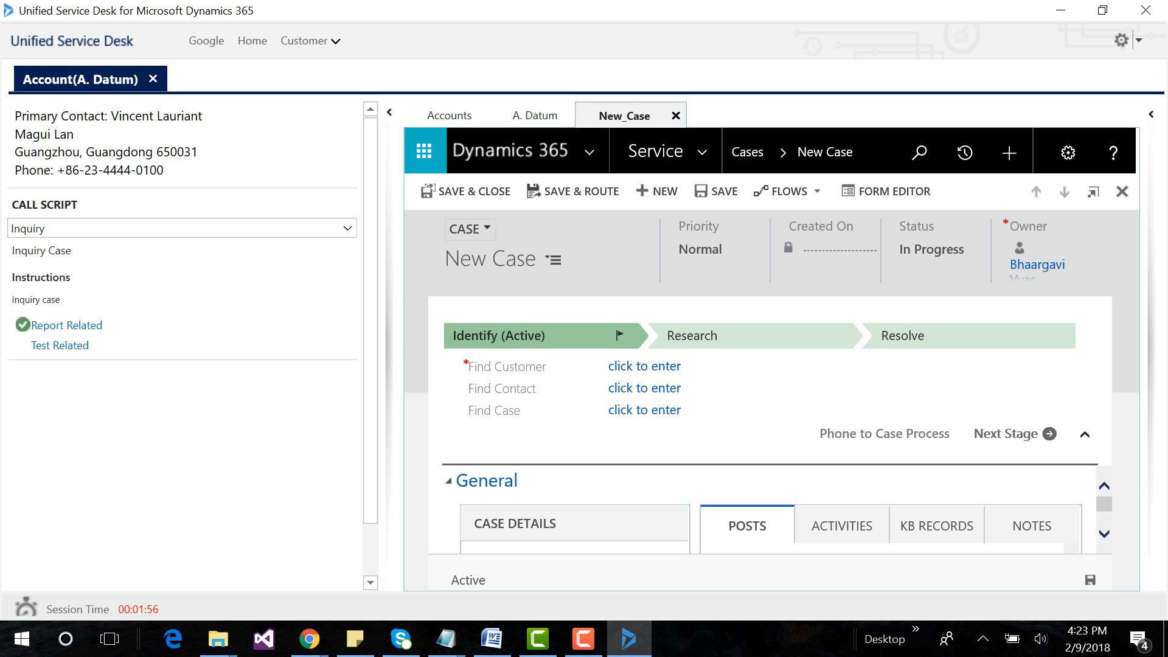
{"action": "left_click", "coordinate": [60, 346]}
{"action": "left_click", "coordinate": [66, 326]}
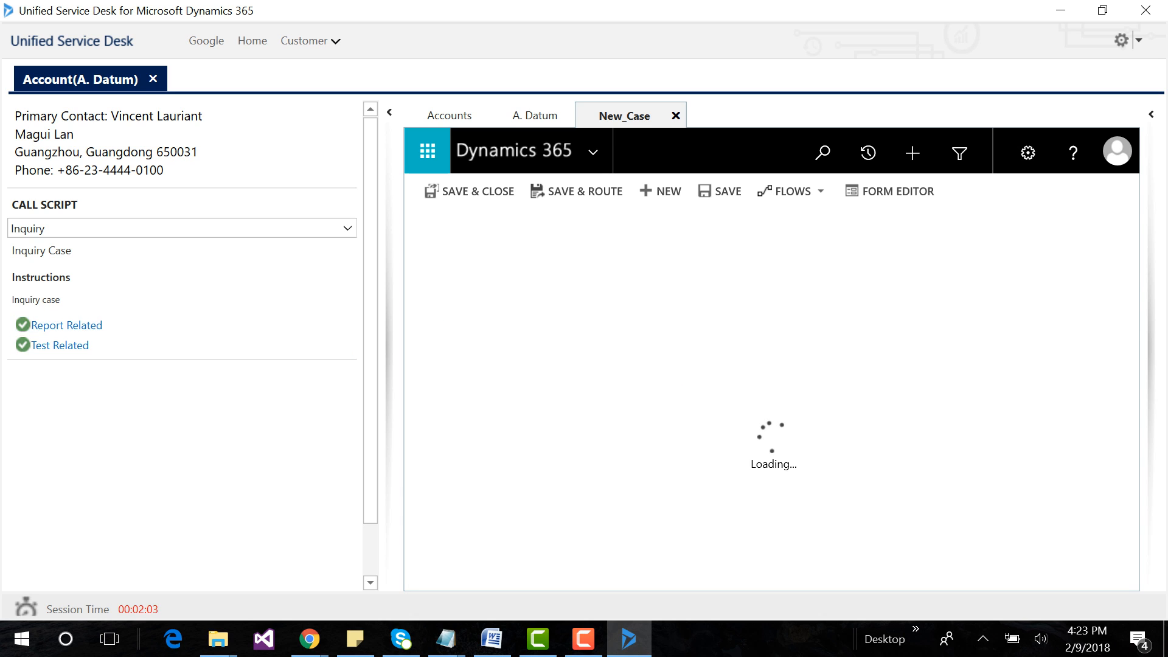
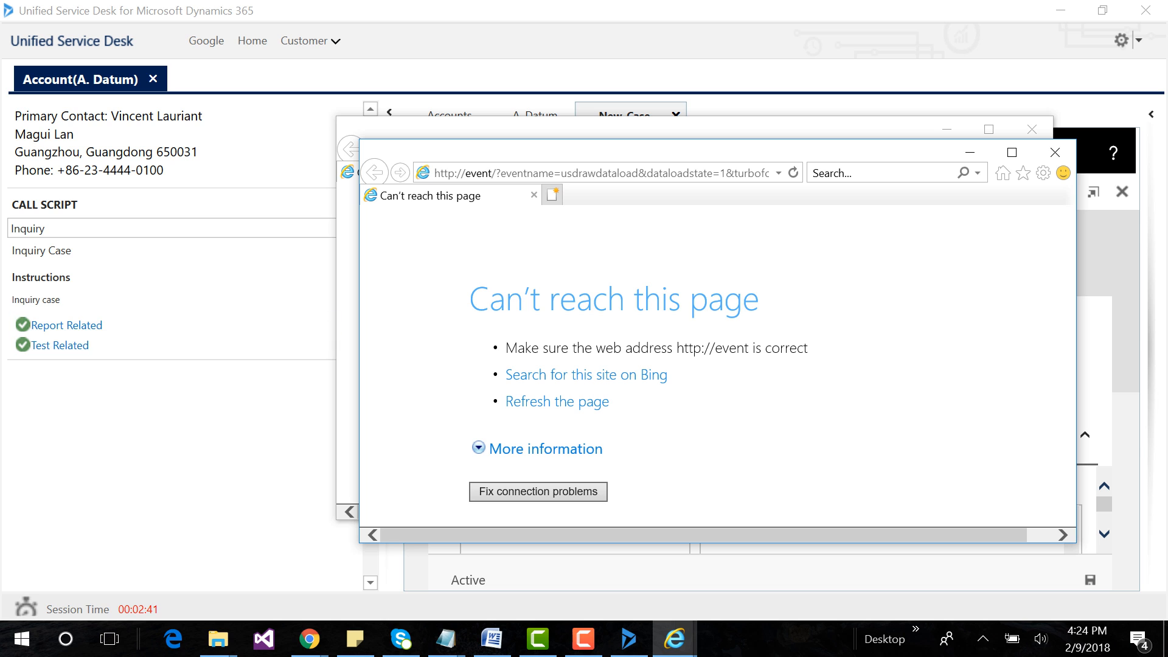
Close the stray browser windows and the Unified Service Desk client, and open the Agent Scripts list in Dynamics 365.
{"action": "left_click", "coordinate": [1055, 152]}
{"action": "left_click", "coordinate": [1032, 129]}
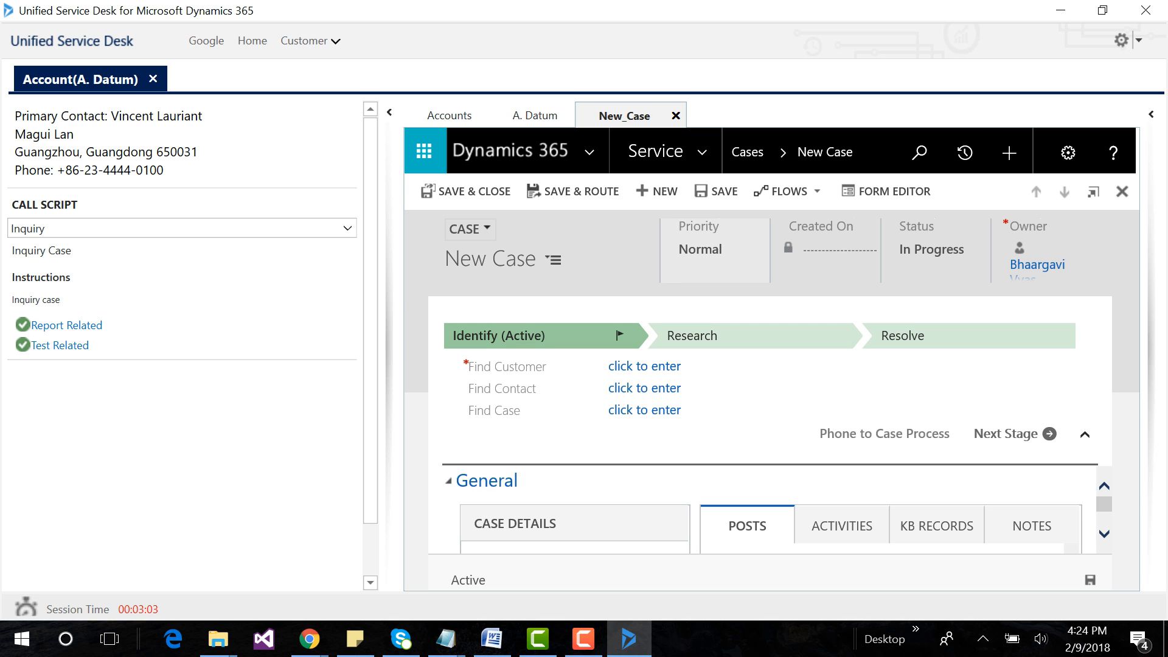
{"action": "left_click", "coordinate": [1145, 11]}
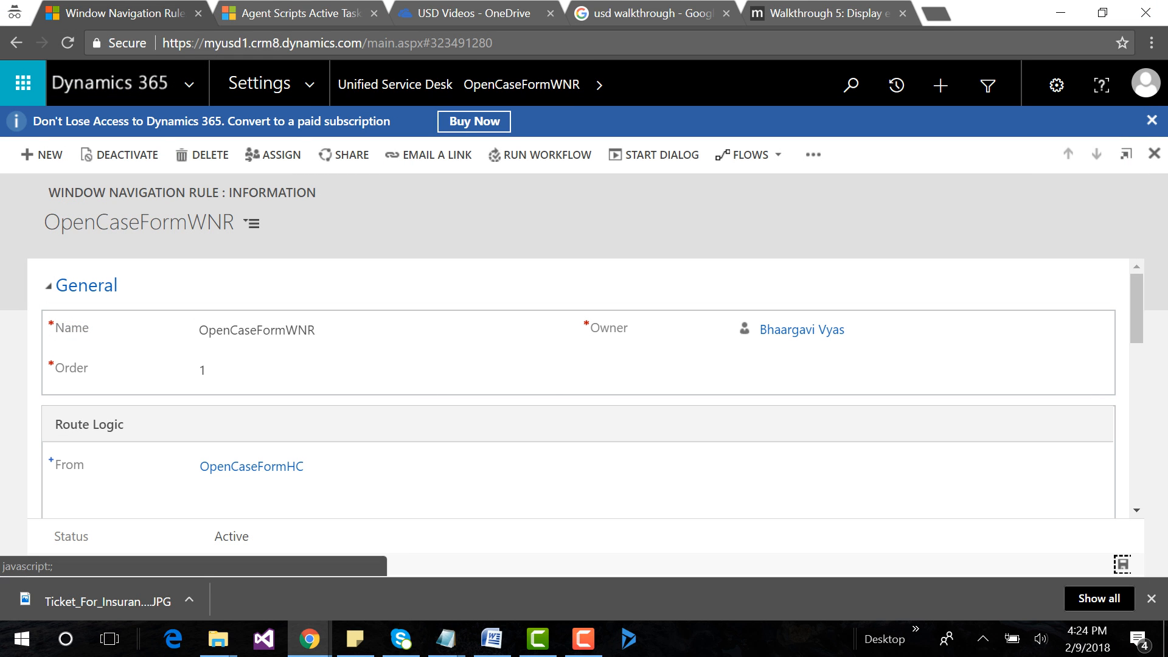
{"action": "left_click", "coordinate": [395, 84]}
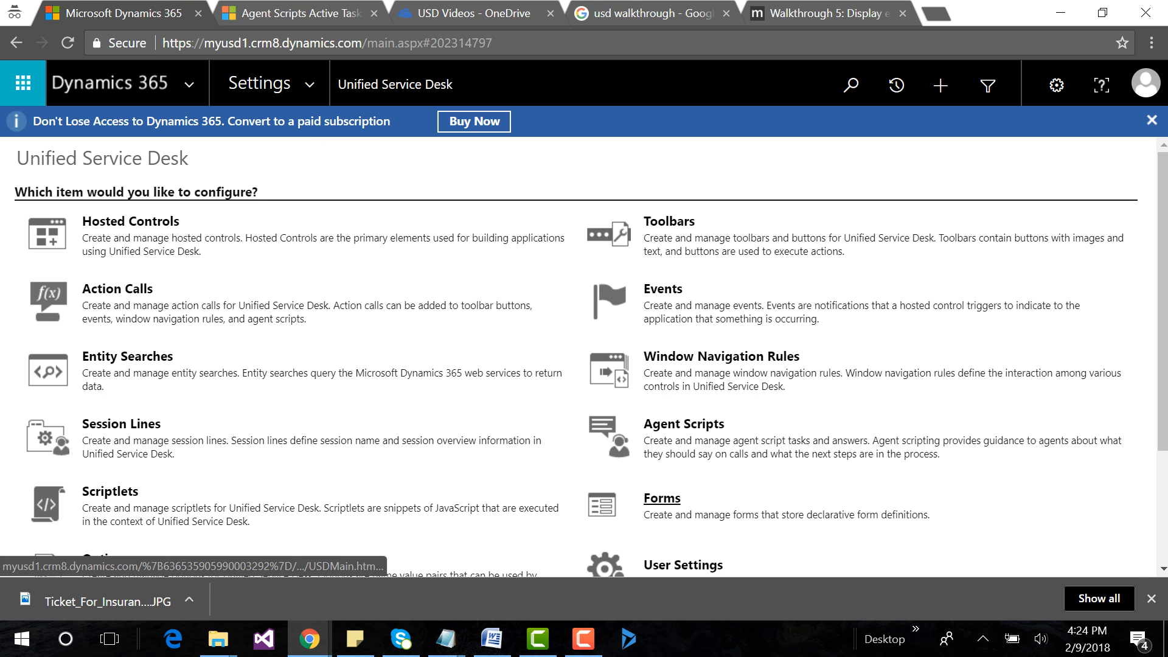
{"action": "left_click", "coordinate": [684, 424]}
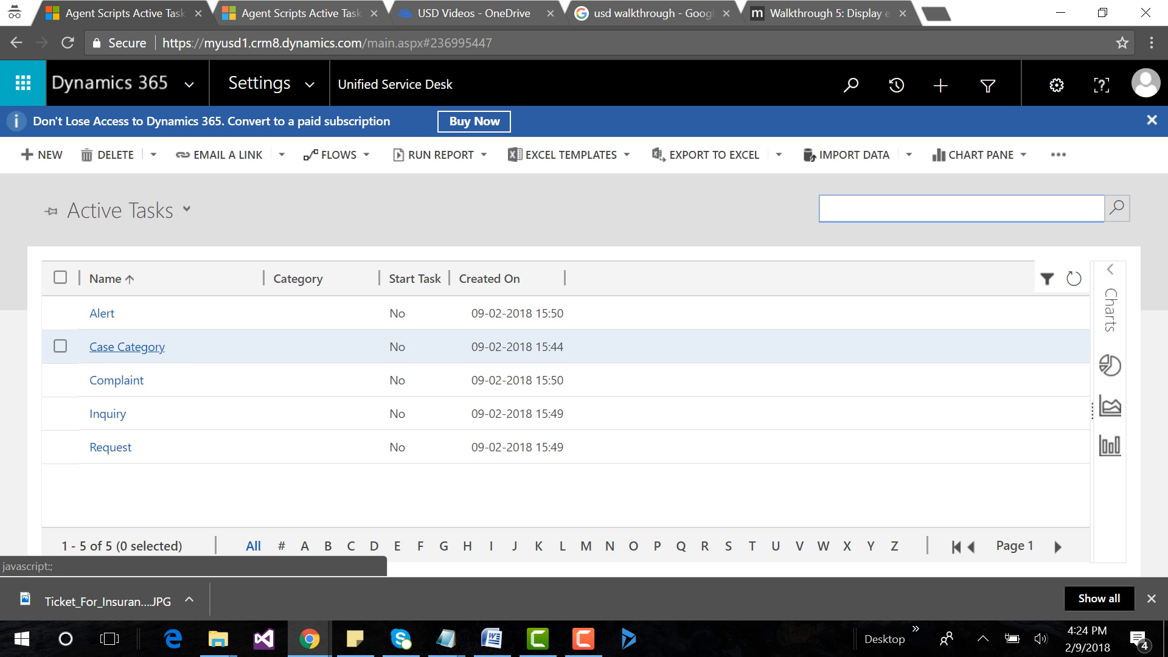
Review the answers of the Case Category agent script task and return to the task list.
{"action": "left_click", "coordinate": [128, 347]}
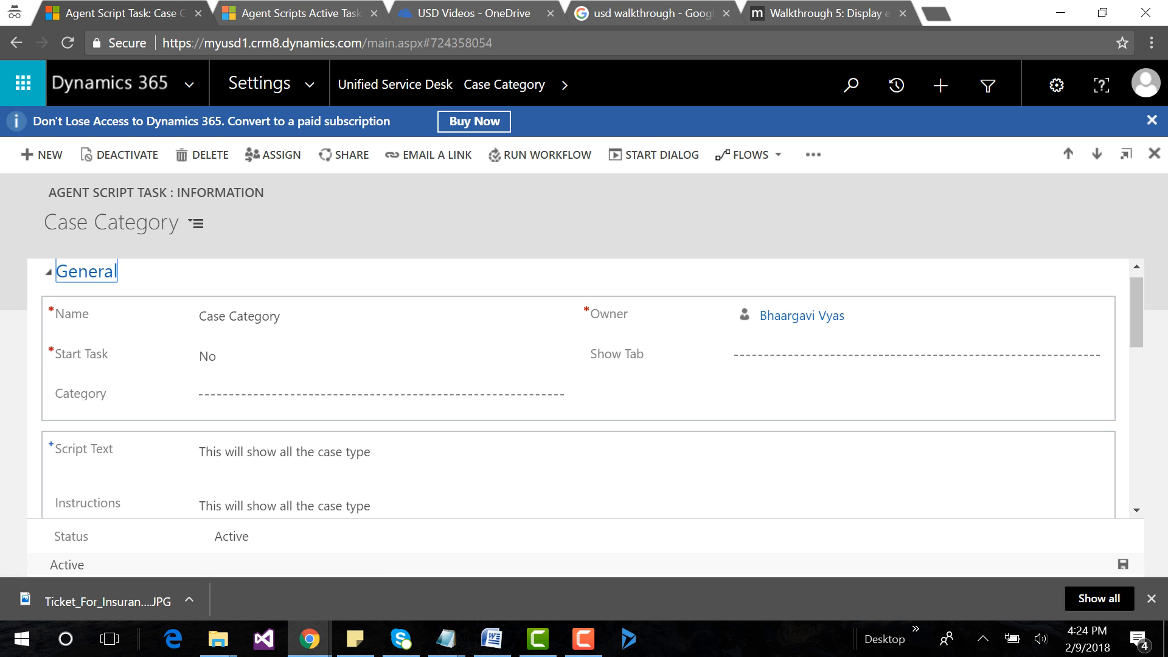
{"action": "scroll", "coordinate": [578, 396], "scroll_direction": "down", "scroll_amount": 5}
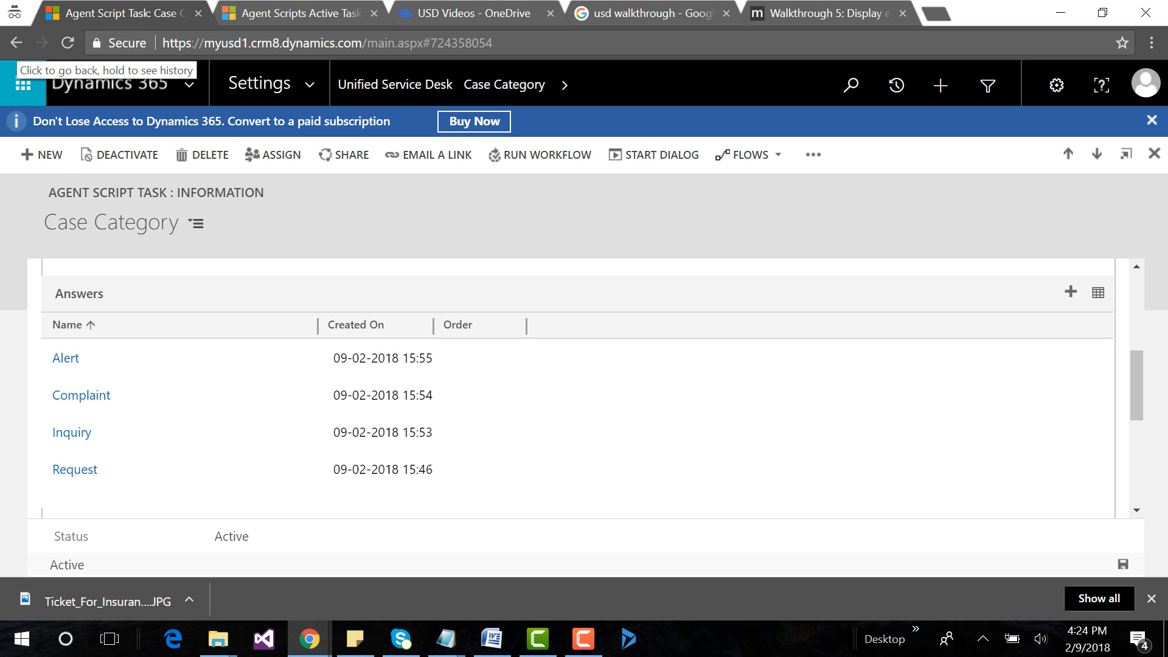
{"action": "left_click", "coordinate": [16, 42]}
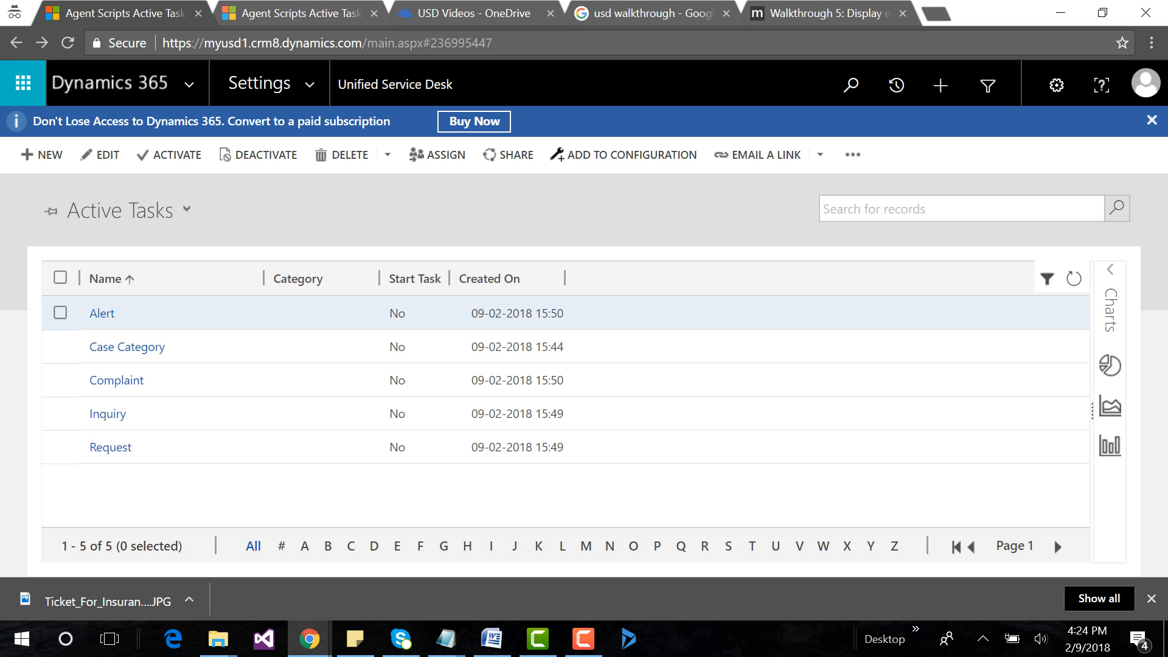
Open the Alert task and create a new agent script answer with Back as its name and answer text.
{"action": "left_click", "coordinate": [102, 313]}
{"action": "scroll", "coordinate": [277, 456], "scroll_direction": "down", "scroll_amount": 3}
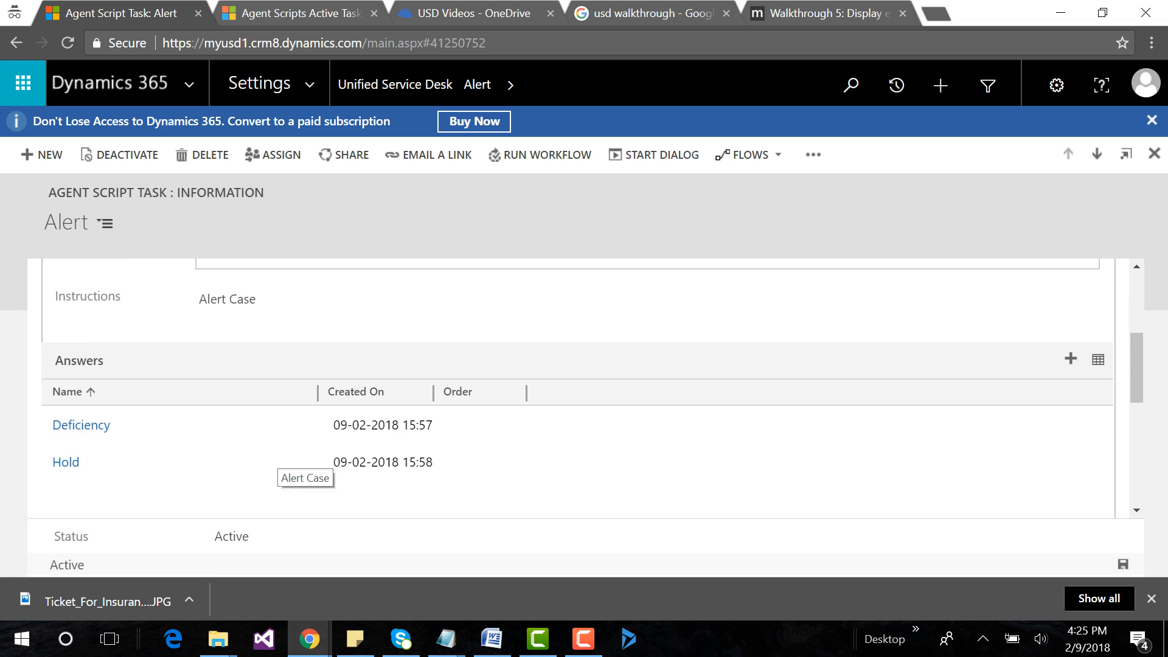
{"action": "scroll", "coordinate": [277, 459], "scroll_direction": "down", "scroll_amount": 1}
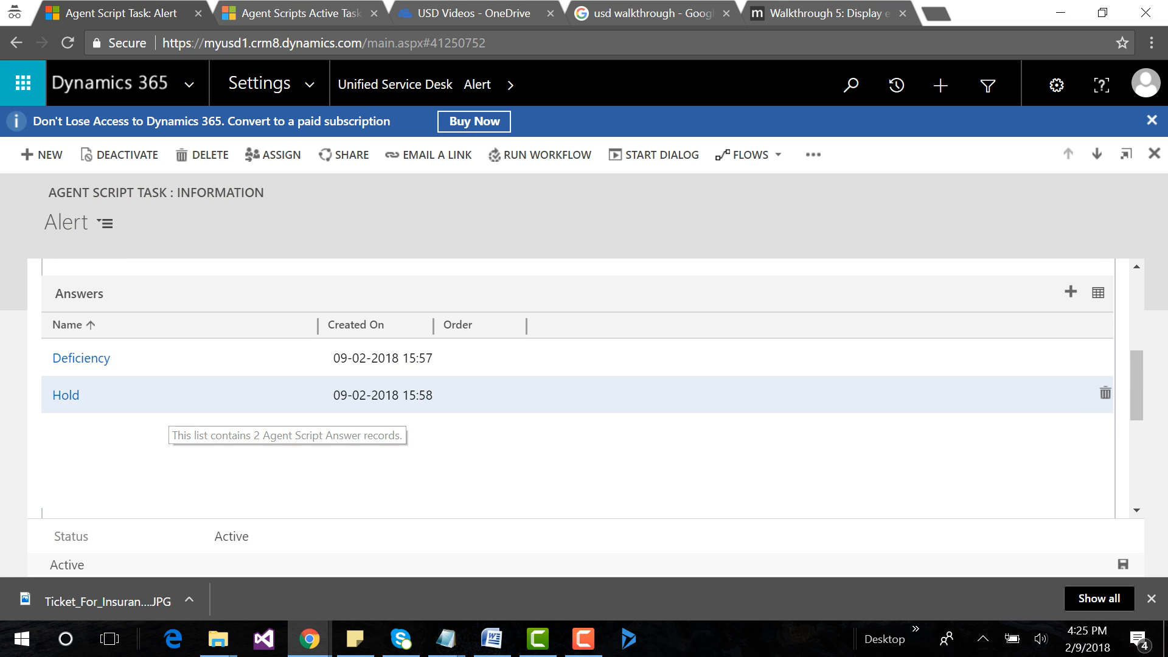
{"action": "left_click", "coordinate": [1071, 292]}
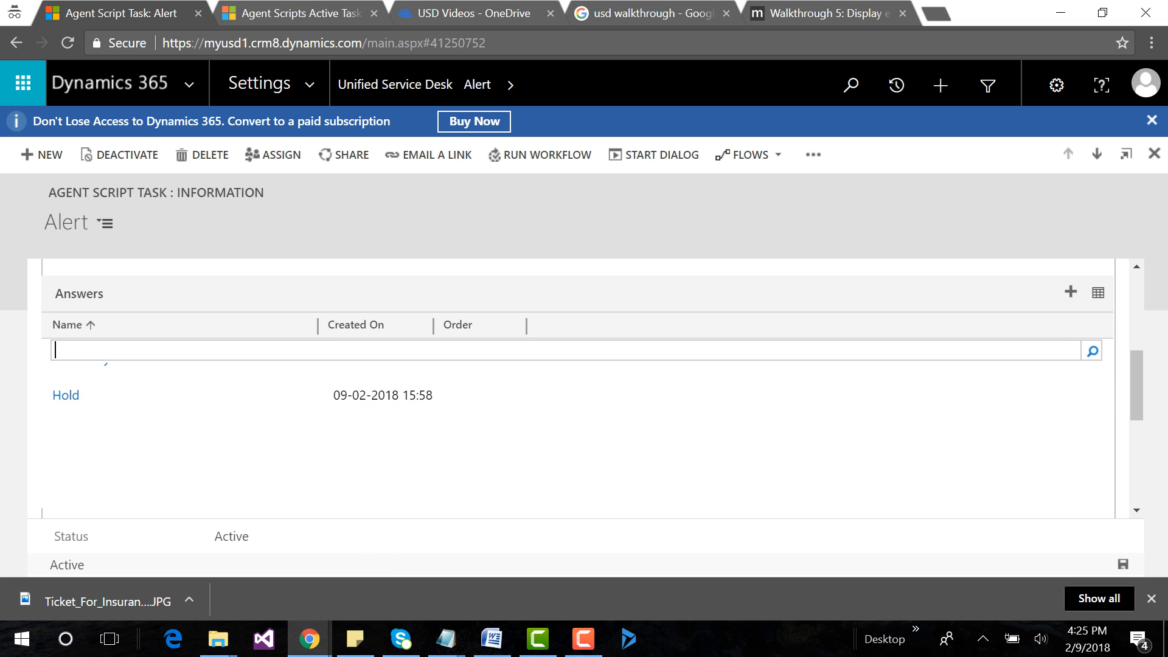
{"action": "left_click", "coordinate": [1093, 351]}
{"action": "left_click", "coordinate": [1081, 428]}
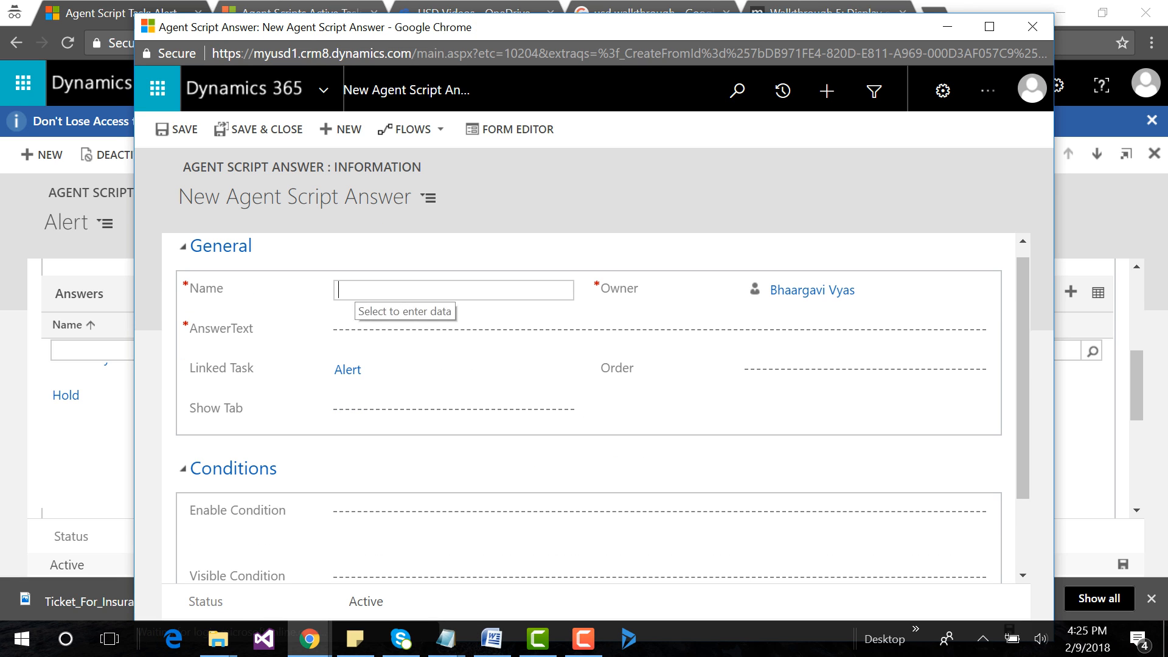
{"action": "type", "text": "Ba"}
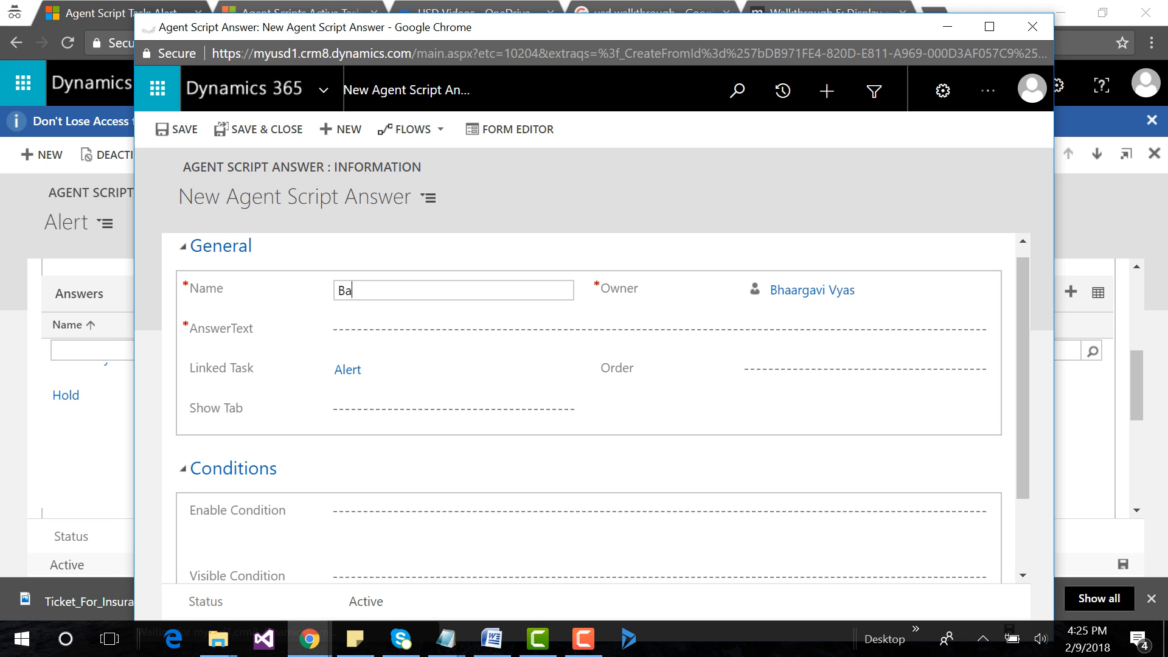
{"action": "type", "text": "ck"}
{"action": "key", "text": "Tab"}
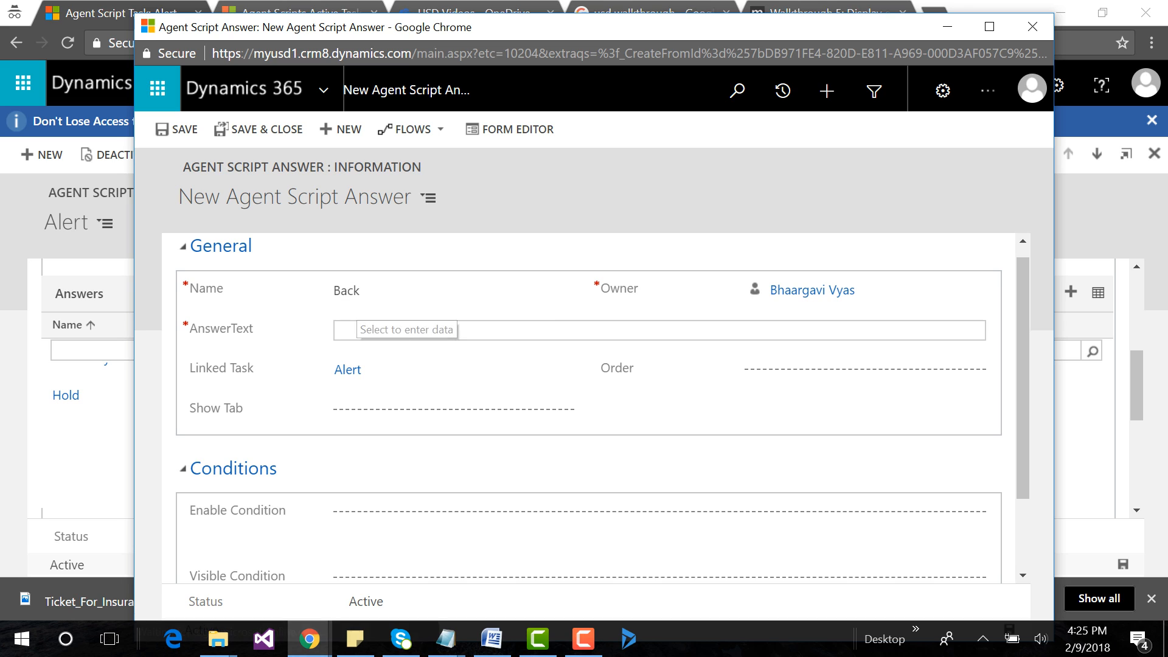
{"action": "type", "text": "Back"}
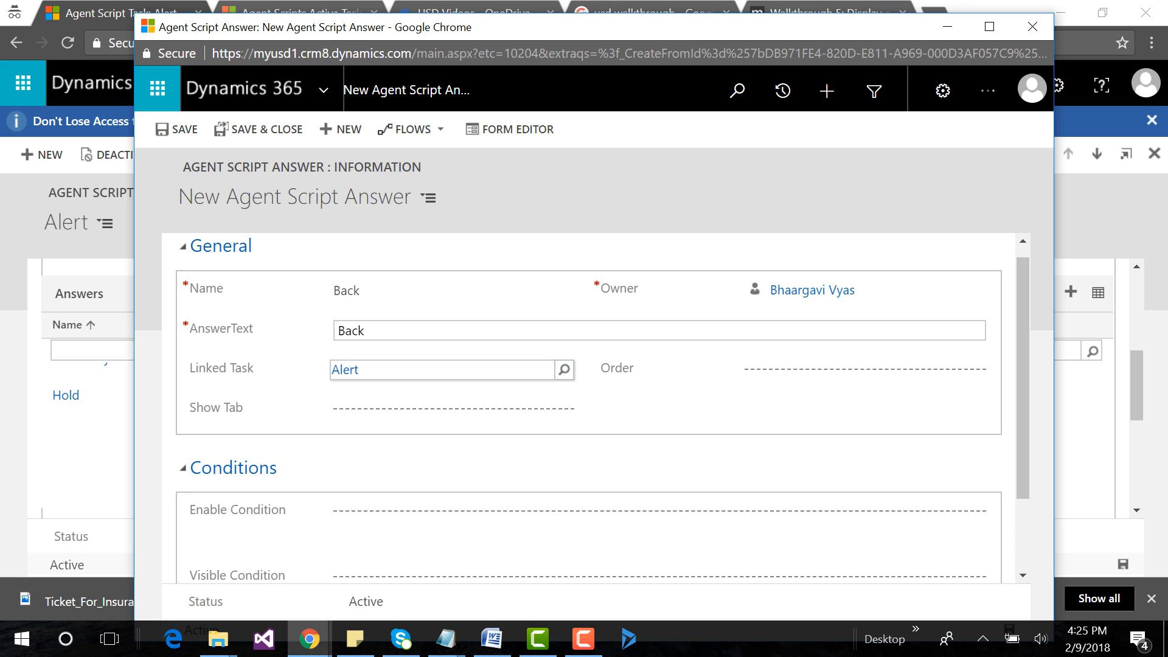
Clear the linked task from the new Back answer and save it.
{"action": "left_click", "coordinate": [565, 370]}
{"action": "left_click", "coordinate": [453, 398]}
{"action": "left_click", "coordinate": [453, 370]}
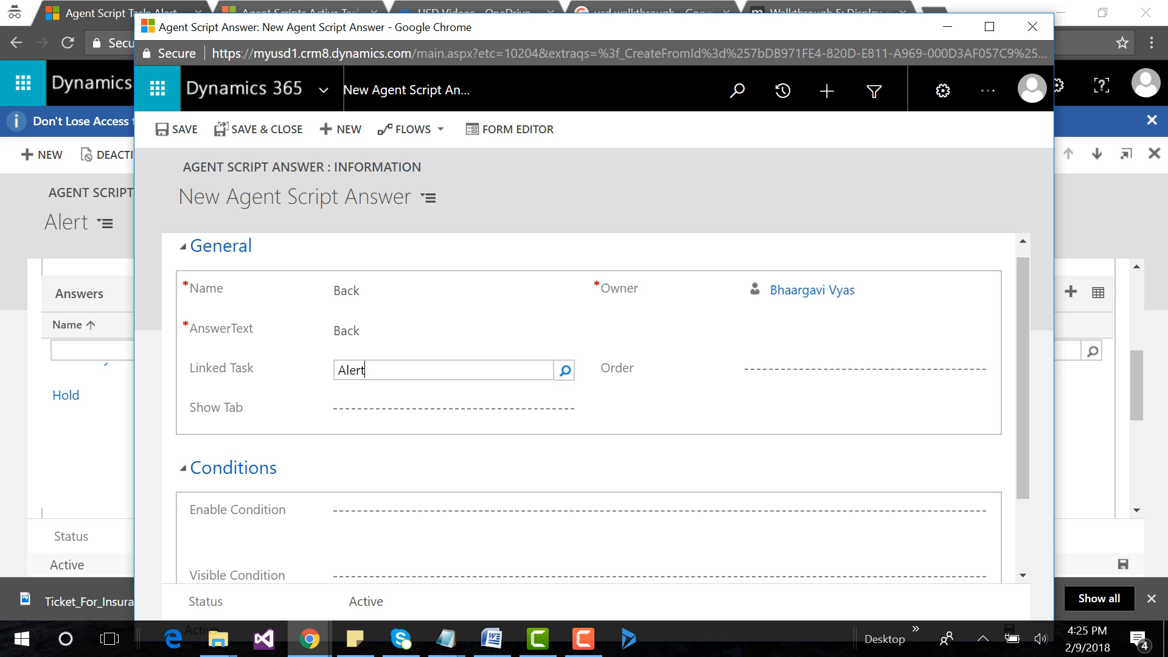
{"action": "key", "text": "BackSpace"}
{"action": "key", "text": "BackSpace"}
{"action": "key", "text": "BackSpace"}
{"action": "key", "text": "BackSpace"}
{"action": "key", "text": "BackSpace"}
{"action": "left_click", "coordinate": [177, 129]}
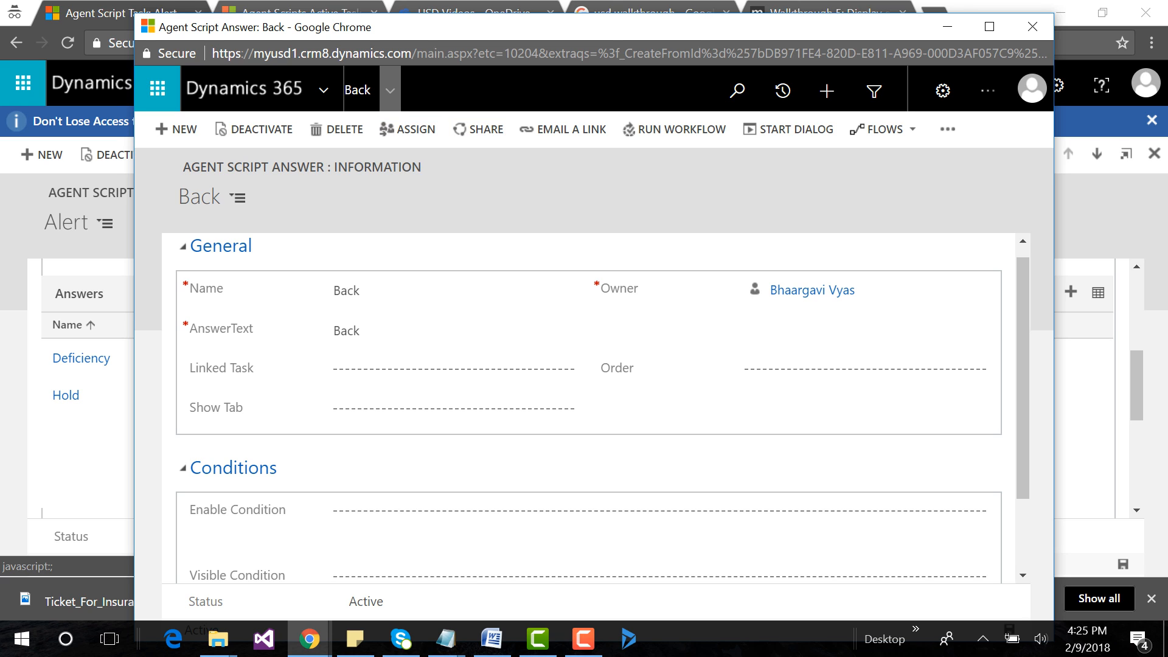
Start a new action call named Back from the Back answer's associated actions.
{"action": "left_click", "coordinate": [390, 90]}
{"action": "left_click", "coordinate": [220, 207]}
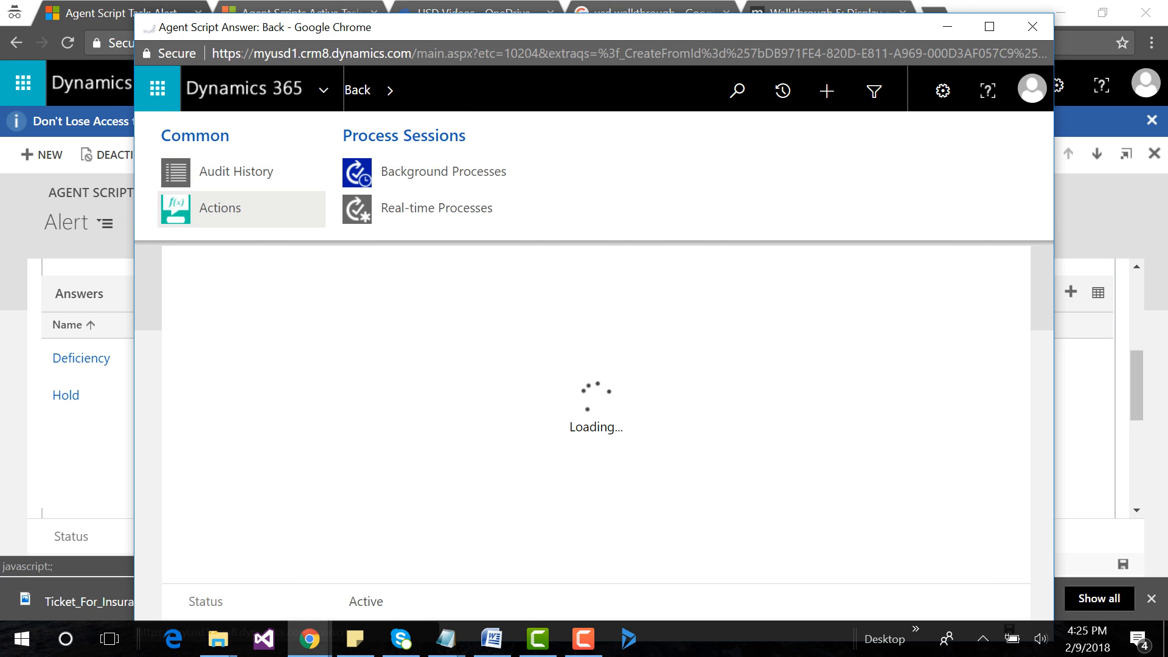
{"action": "left_click", "coordinate": [259, 295]}
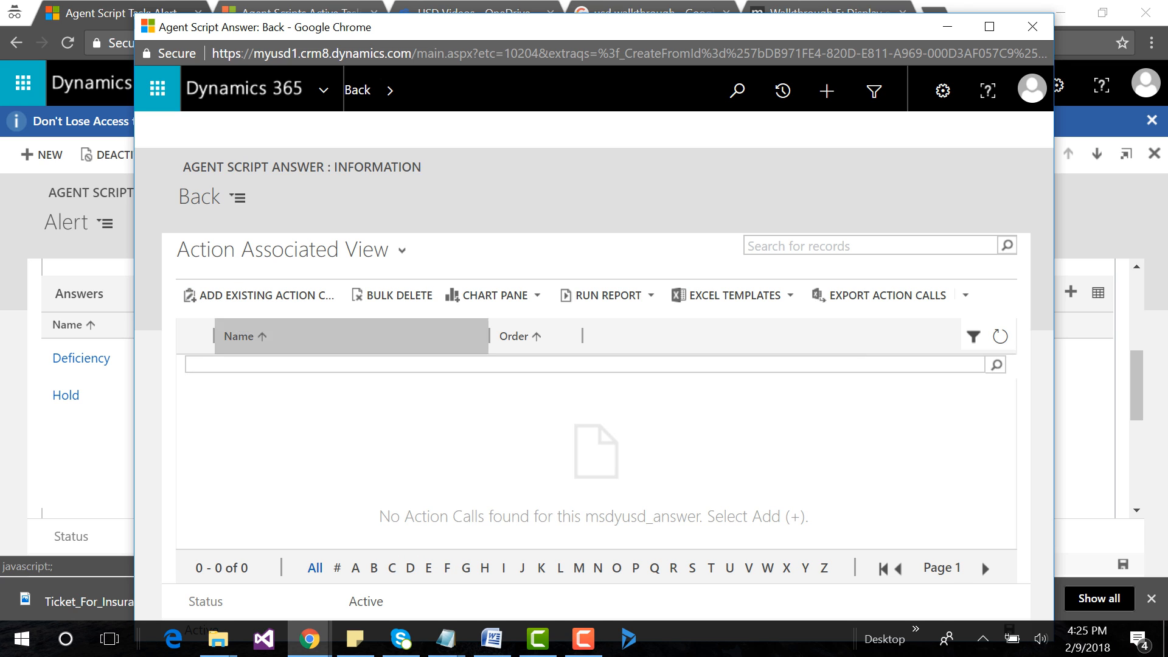
{"action": "left_click", "coordinate": [996, 364]}
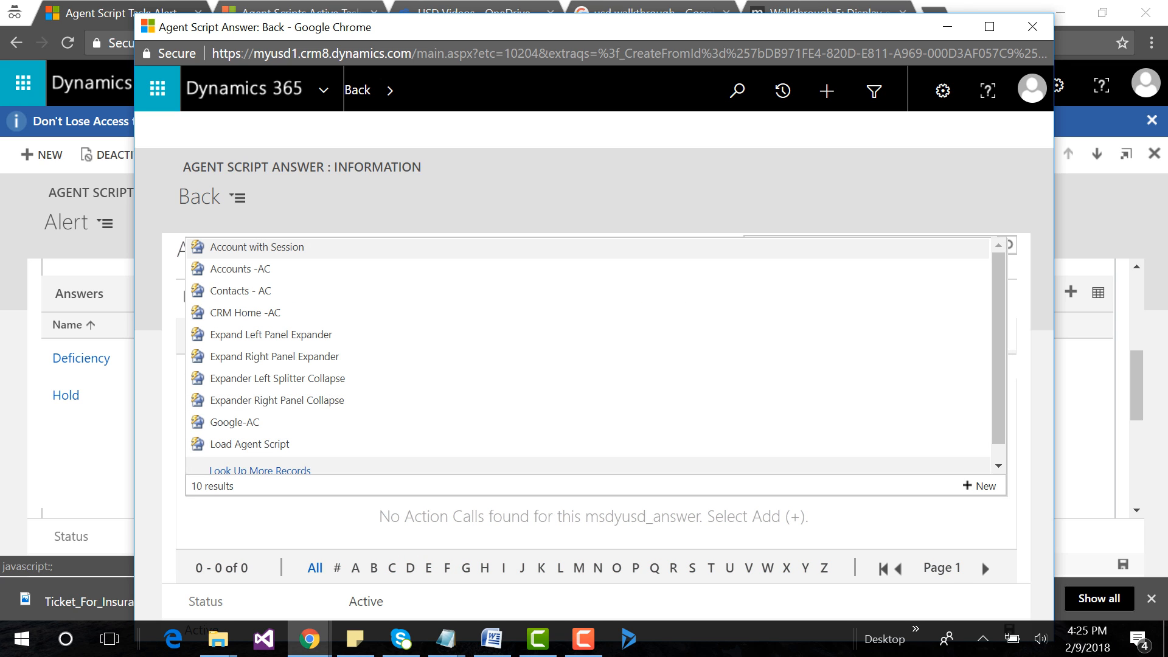
{"action": "left_click", "coordinate": [981, 485]}
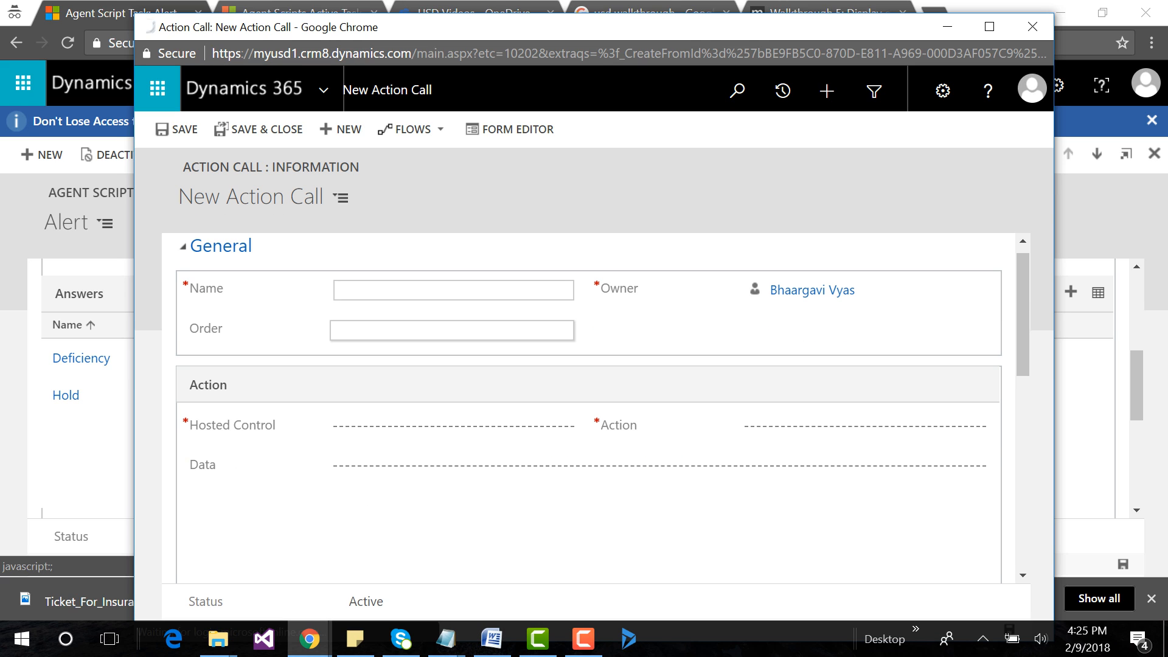
{"action": "left_click", "coordinate": [365, 290]}
{"action": "type", "text": "Back"}
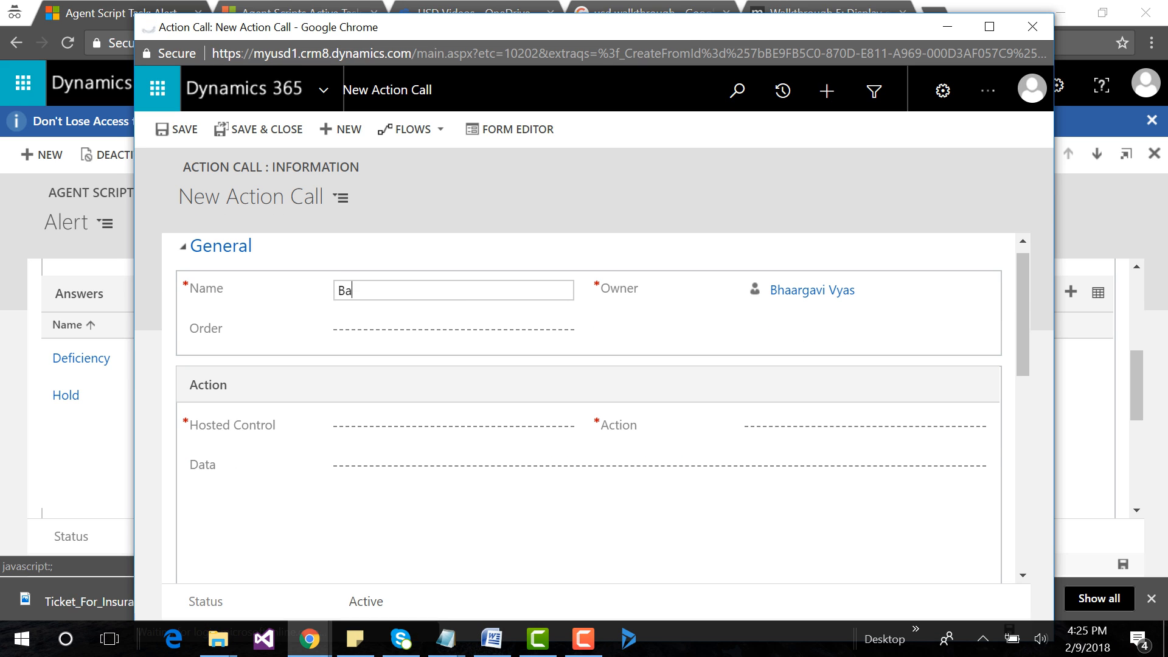
{"action": "key", "text": "Tab"}
{"action": "key", "text": "Tab"}
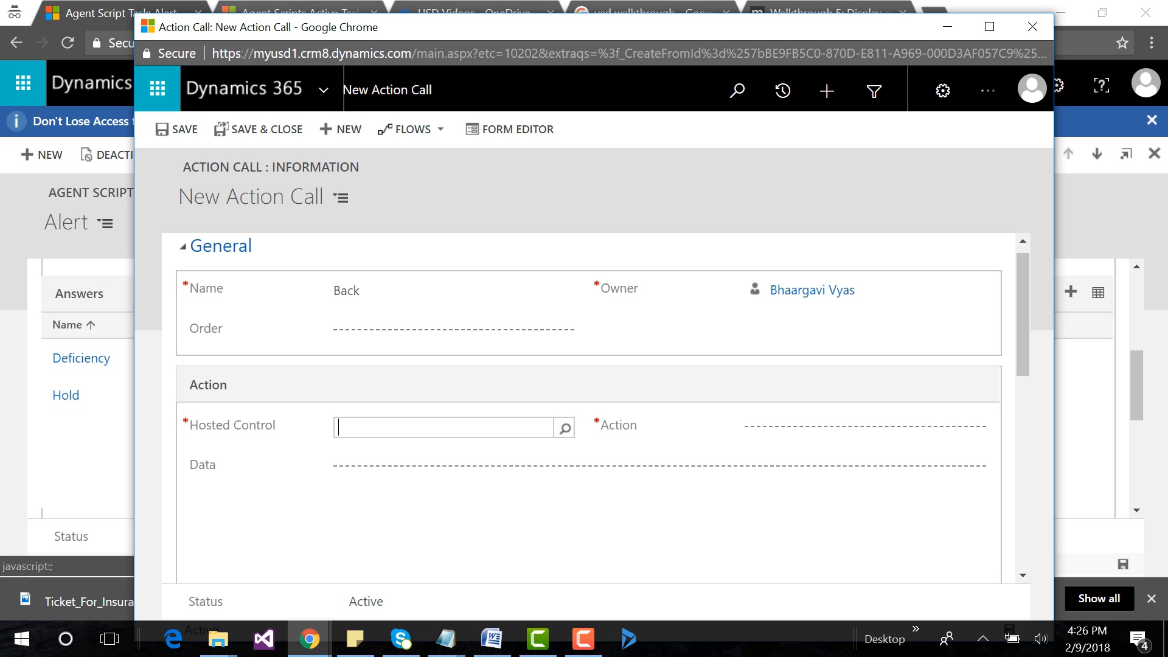
Set the action call's hosted control to Agent Scripting and its action to Back, and save and close it.
{"action": "type", "text": "agen"}
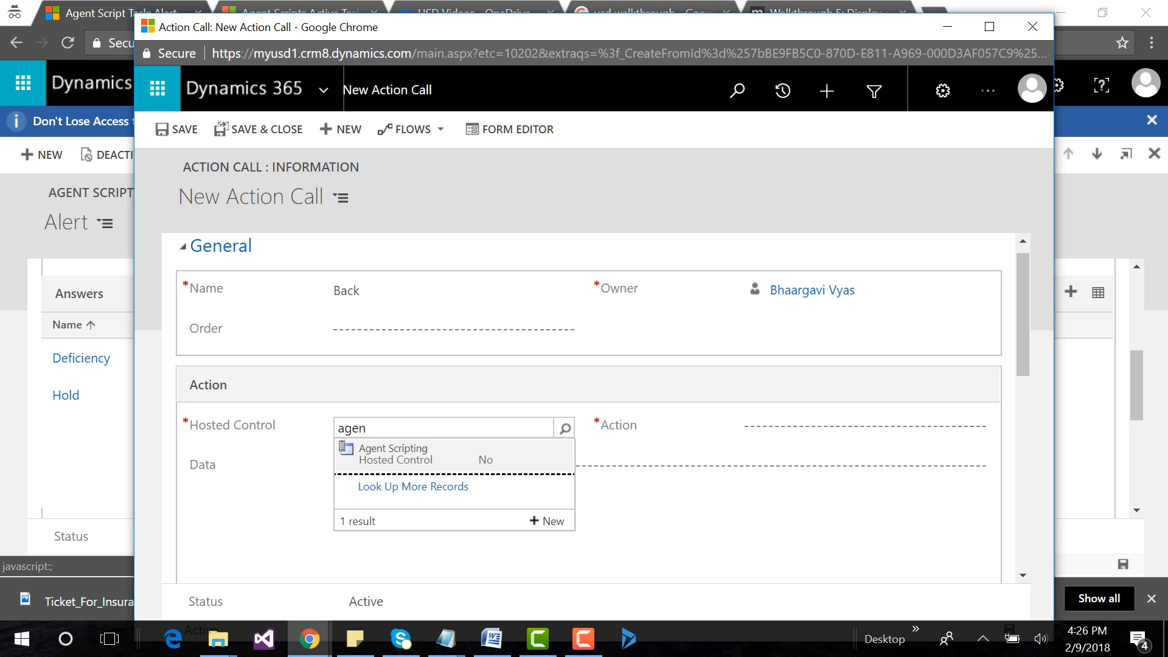
{"action": "key", "text": "Return"}
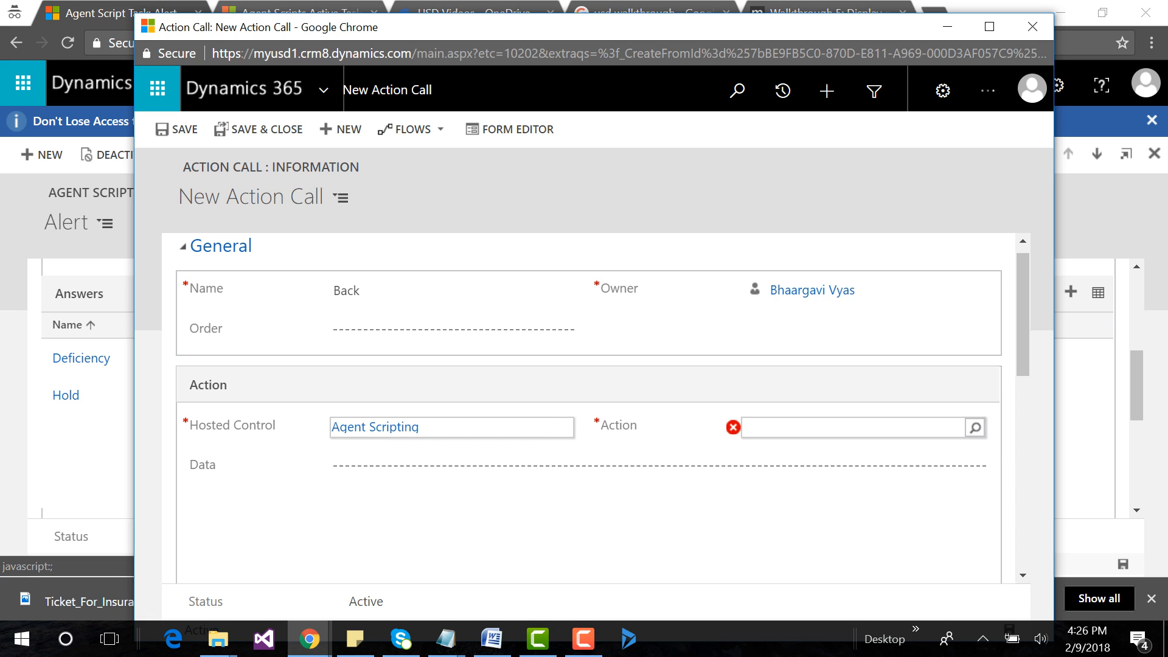
{"action": "type", "text": "bac"}
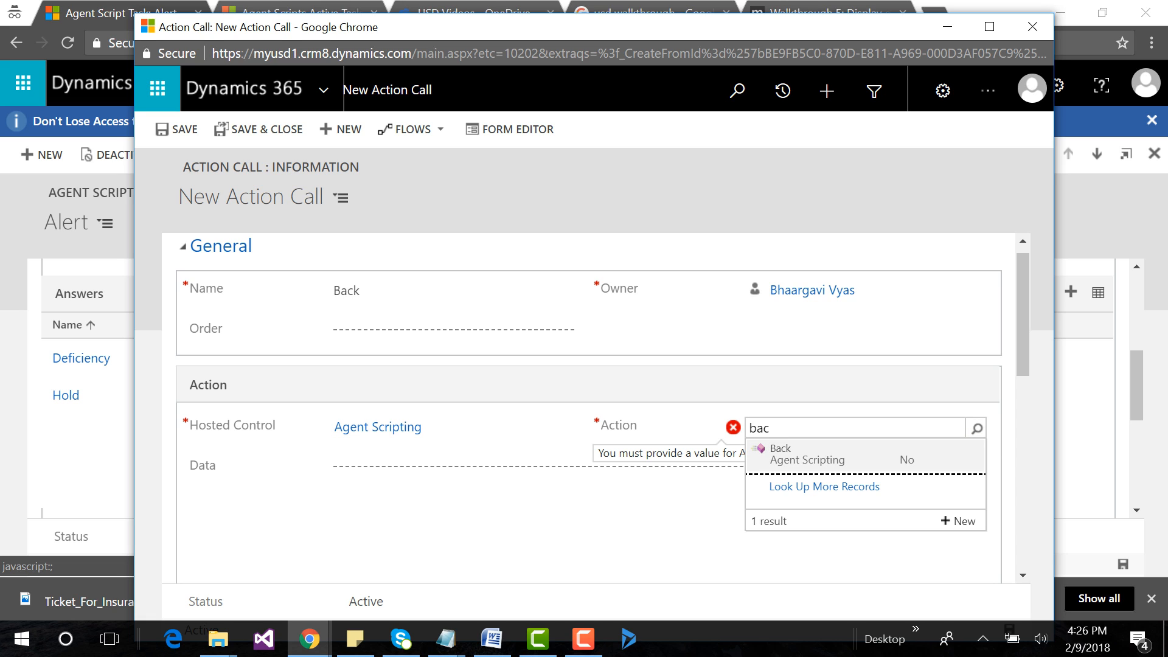
{"action": "left_click", "coordinate": [797, 457]}
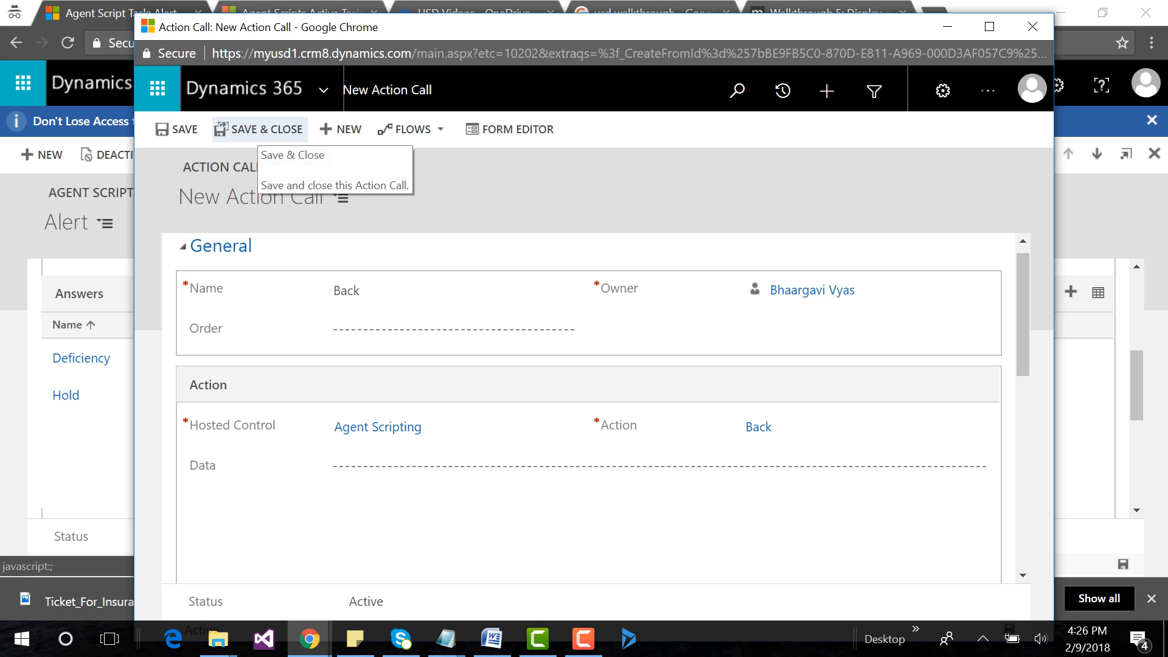
{"action": "left_click", "coordinate": [260, 129]}
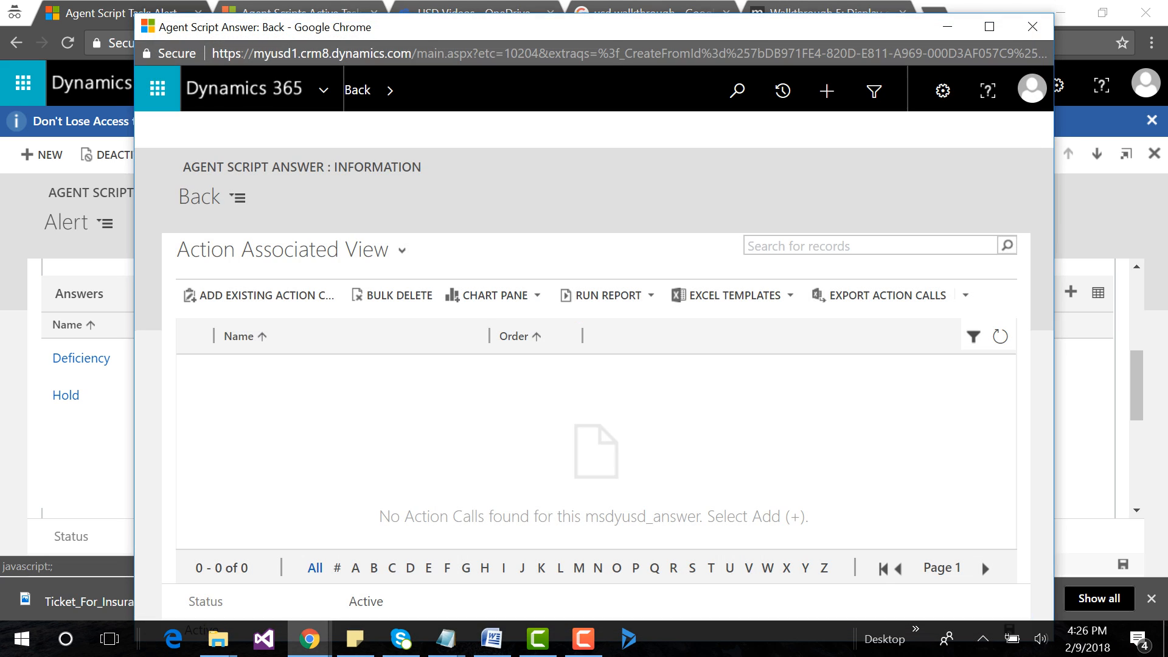
Add the existing Back action call to the Back answer and close the answer window.
{"action": "left_click", "coordinate": [259, 296]}
{"action": "type", "text": "ba"}
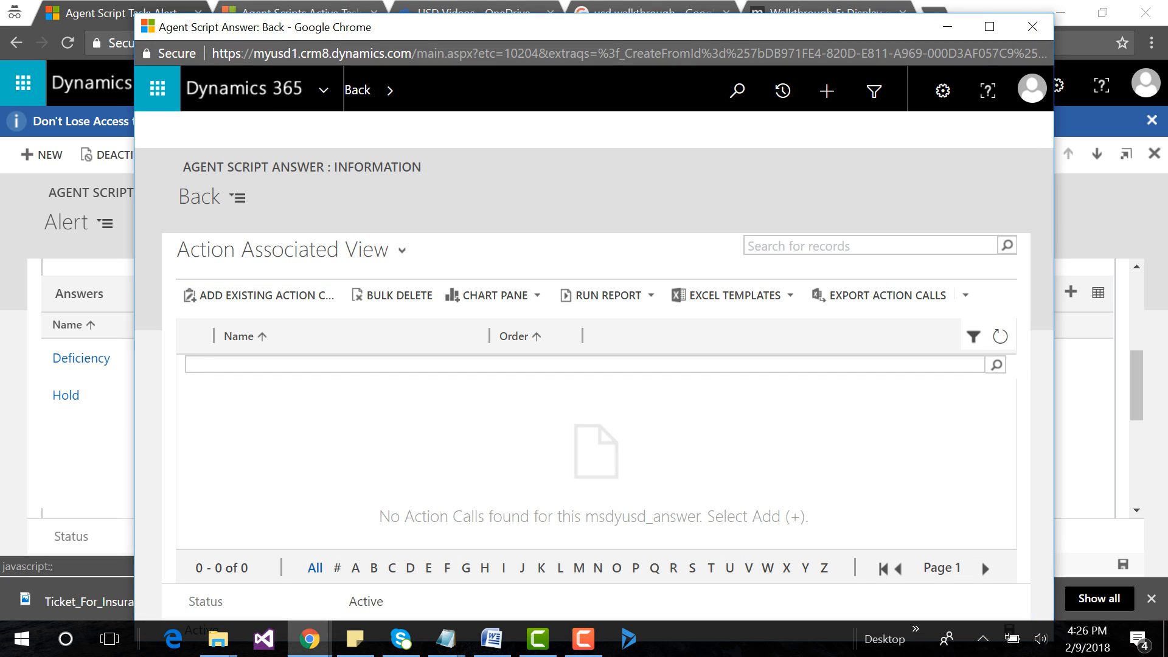
{"action": "type", "text": "c"}
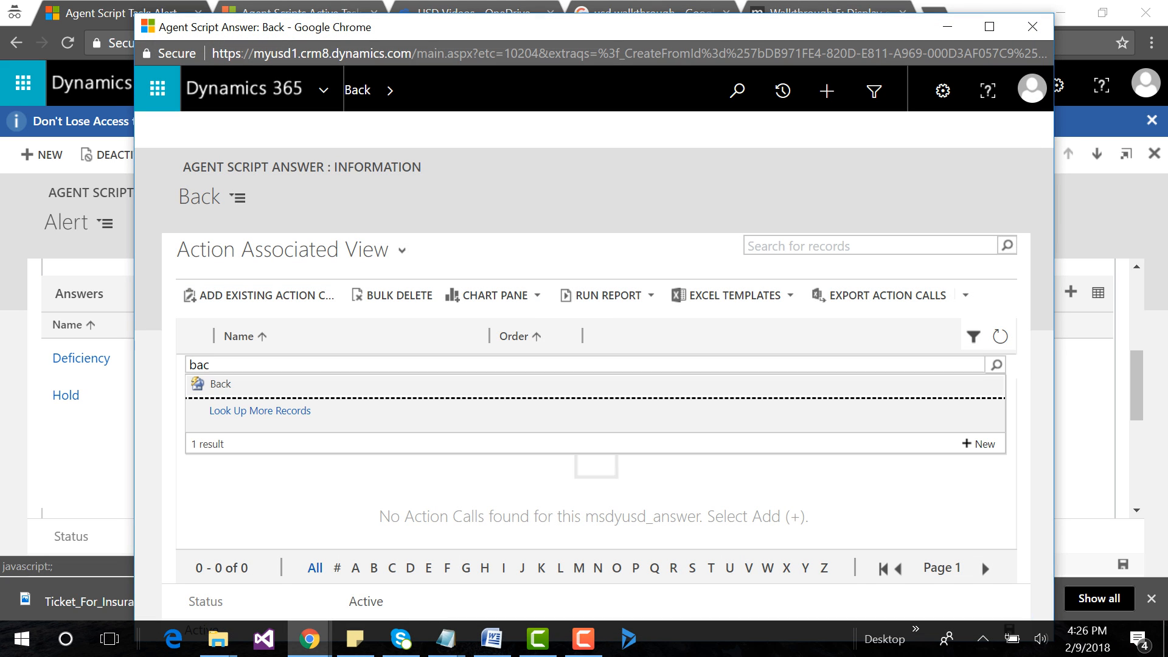
{"action": "left_click", "coordinate": [220, 384]}
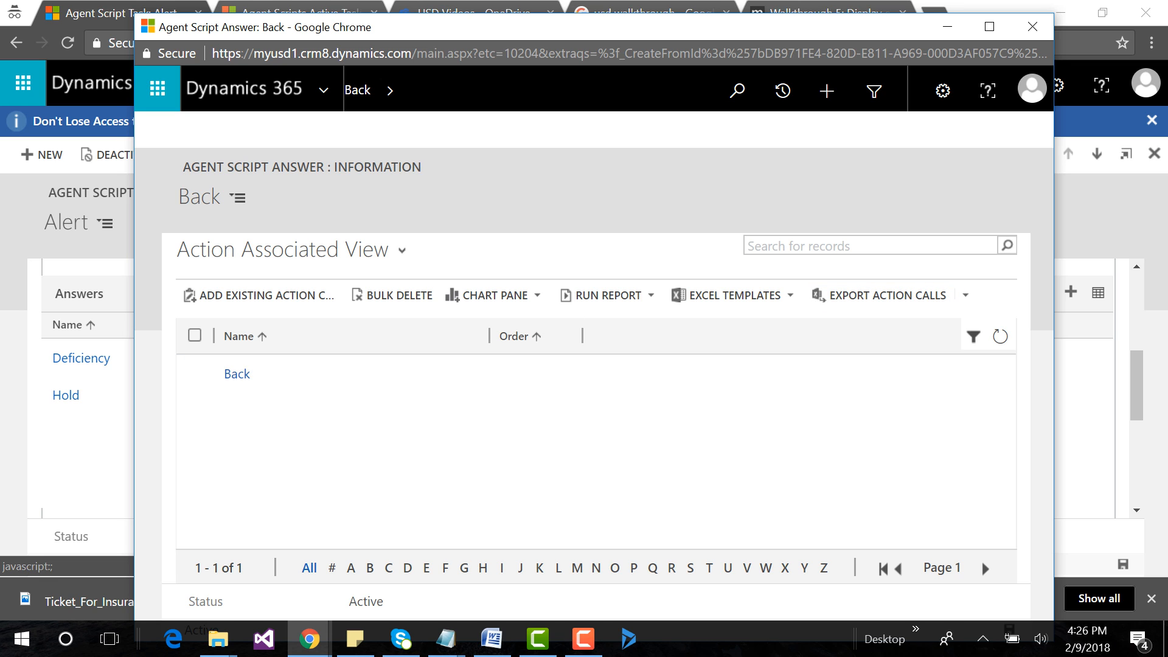
{"action": "left_click", "coordinate": [1032, 26]}
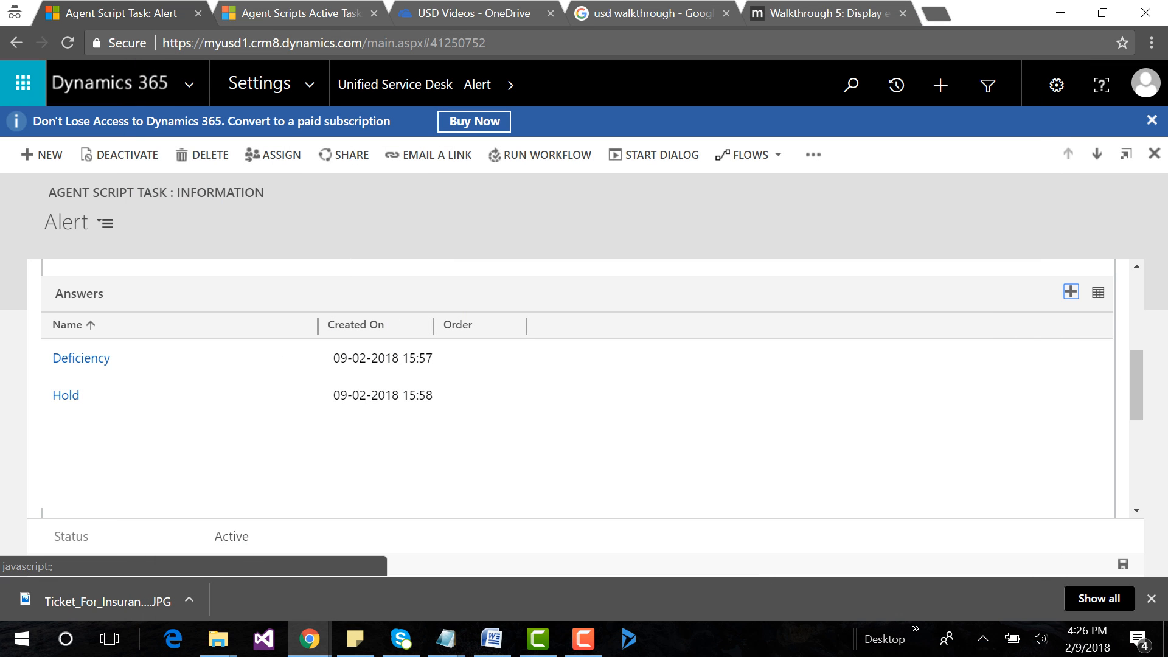
Add the existing Back answer to the Alert task's answers and return to the task list.
{"action": "left_click", "coordinate": [1071, 291]}
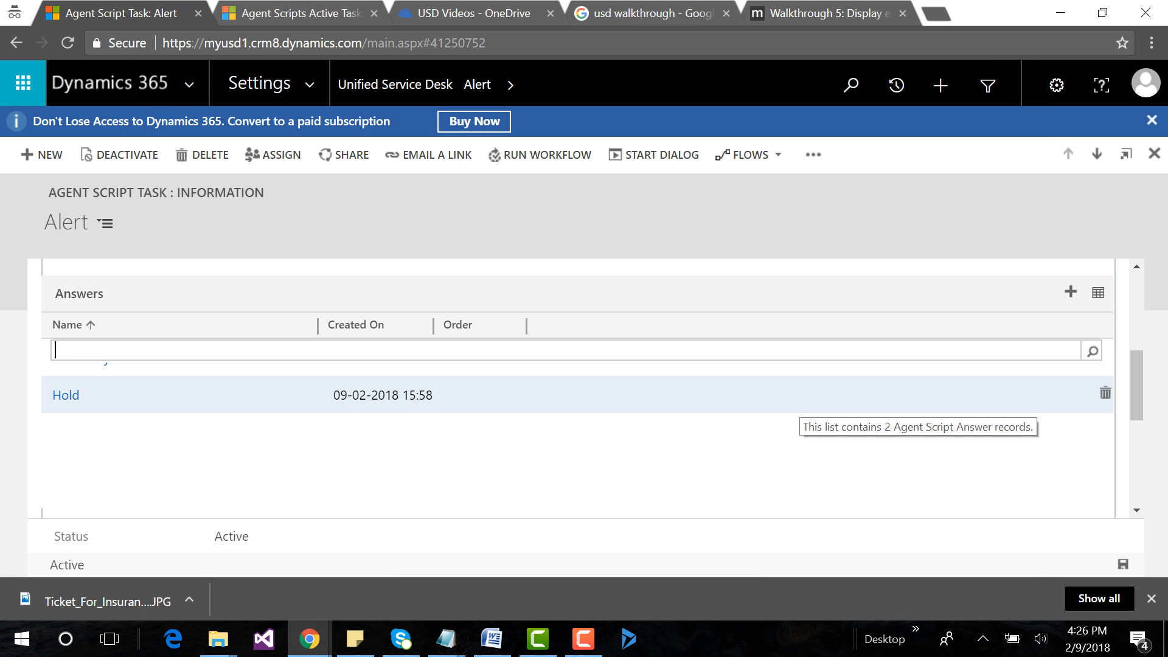
{"action": "type", "text": "bac"}
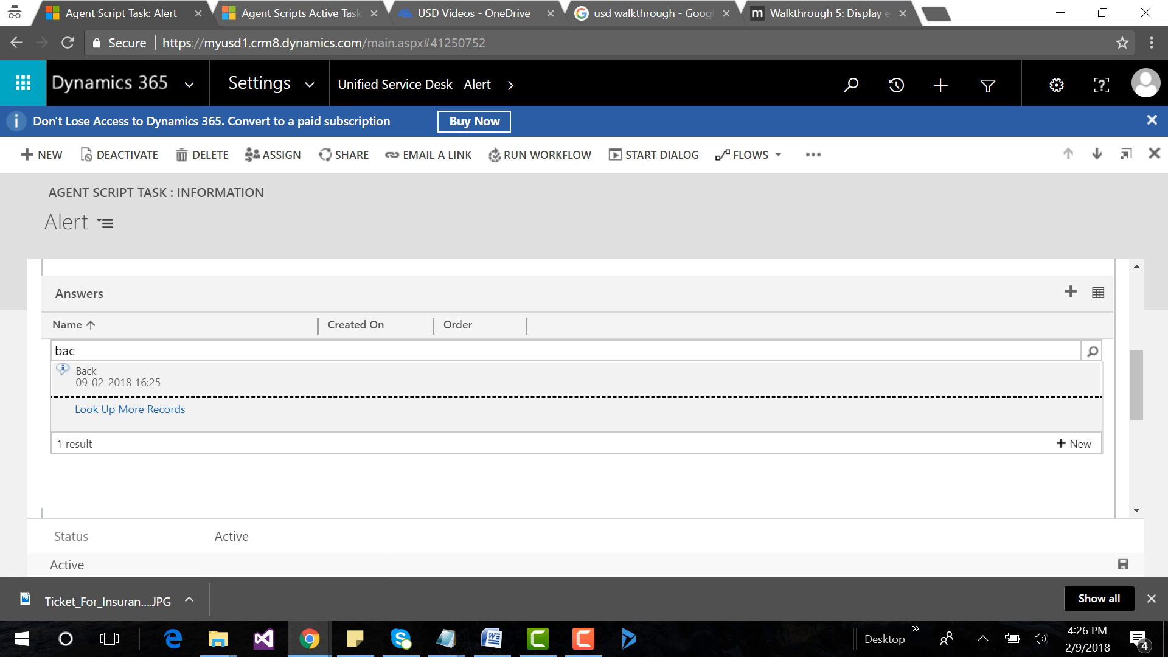
{"action": "left_click", "coordinate": [87, 372]}
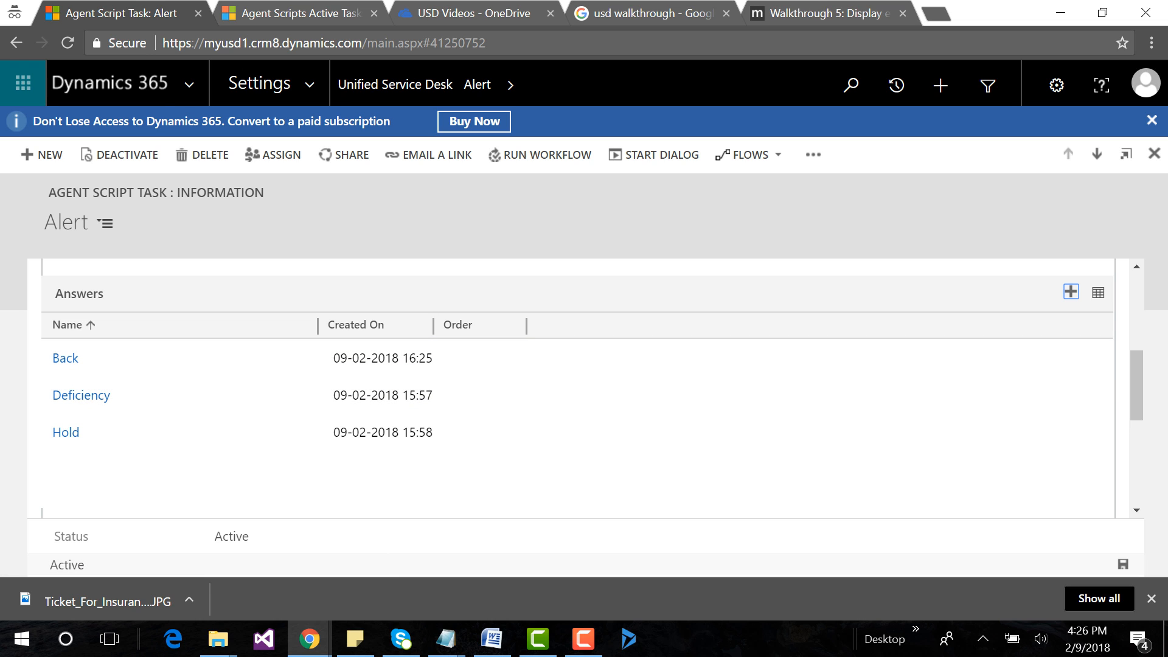
{"action": "left_click", "coordinate": [16, 43]}
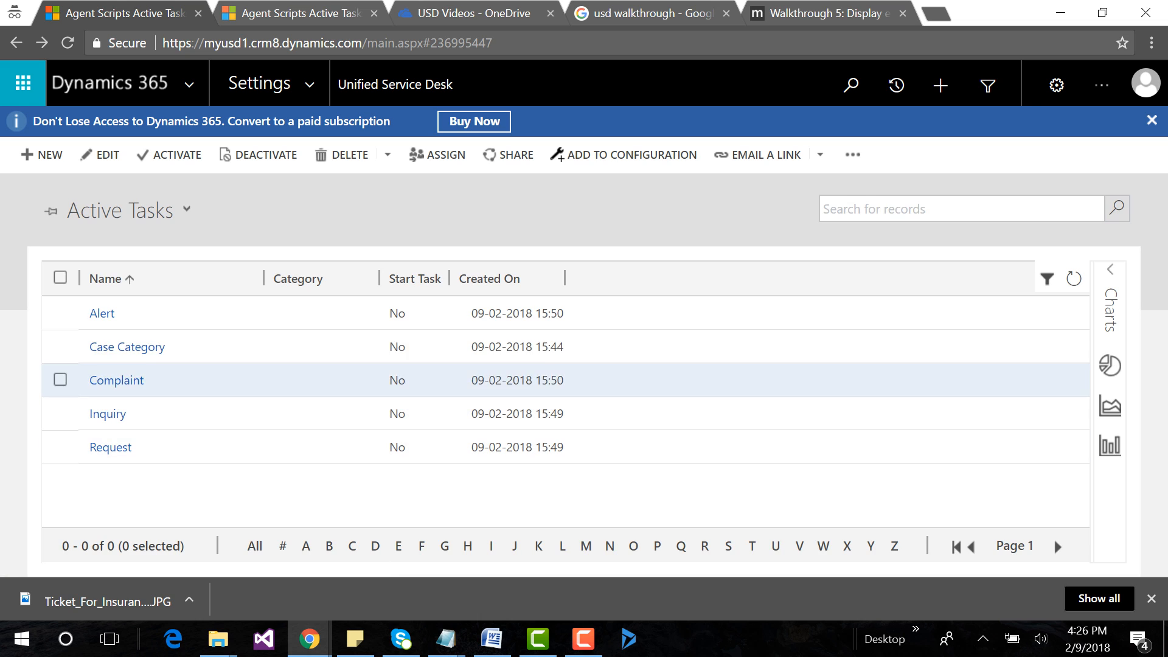
Add the existing Back answer to the Complaint task's answers and return to the task list.
{"action": "left_click", "coordinate": [122, 381]}
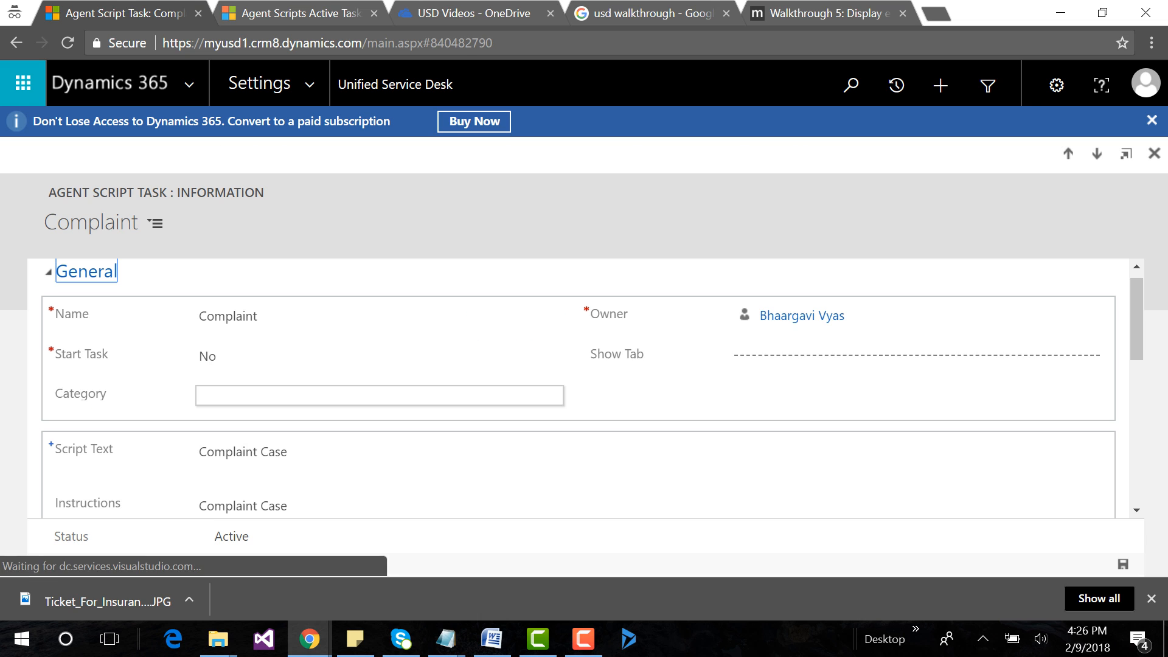
{"action": "scroll", "coordinate": [585, 389], "scroll_direction": "down", "scroll_amount": 4}
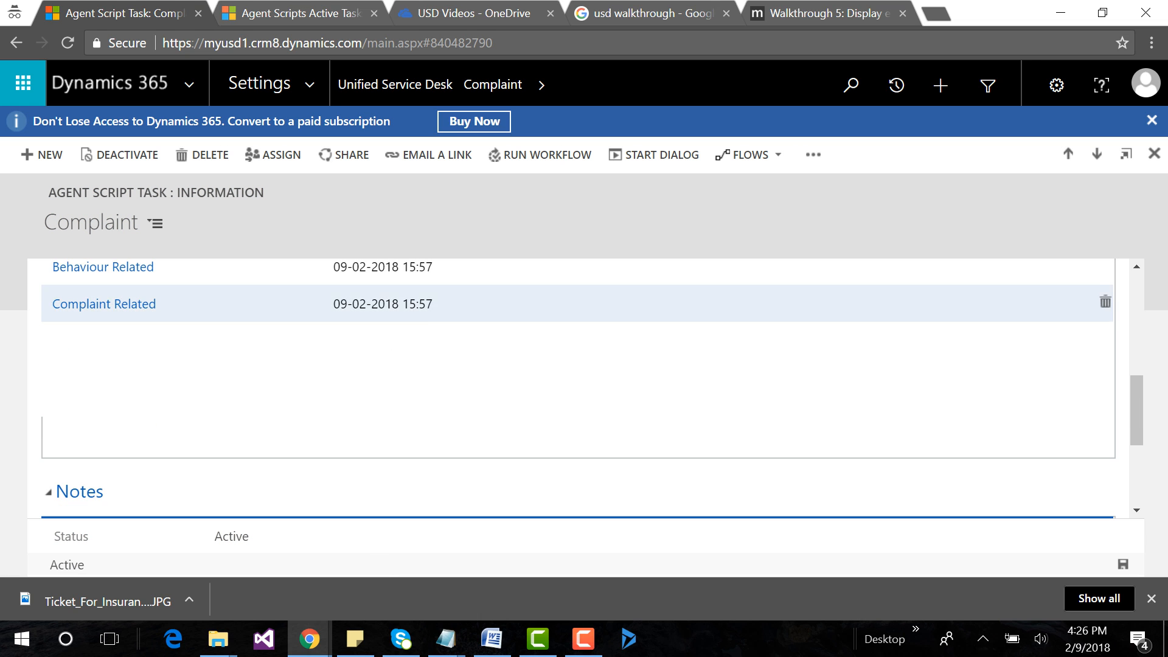
{"action": "scroll", "coordinate": [1089, 310], "scroll_direction": "up", "scroll_amount": 2}
{"action": "left_click", "coordinate": [1071, 292]}
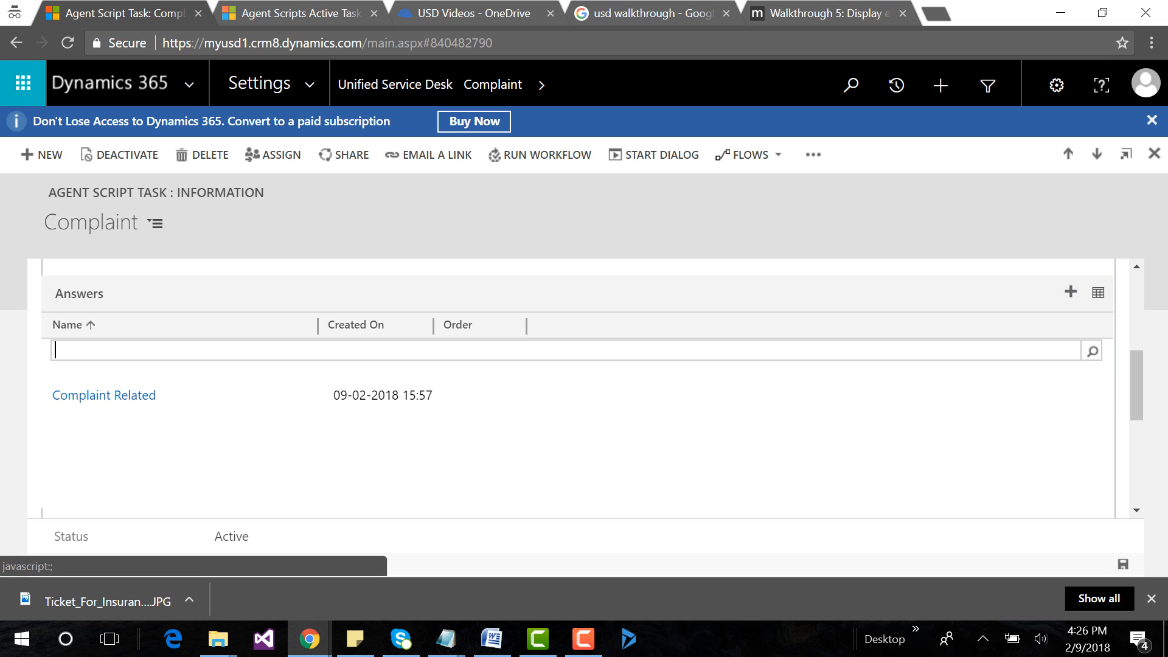
{"action": "type", "text": "ba"}
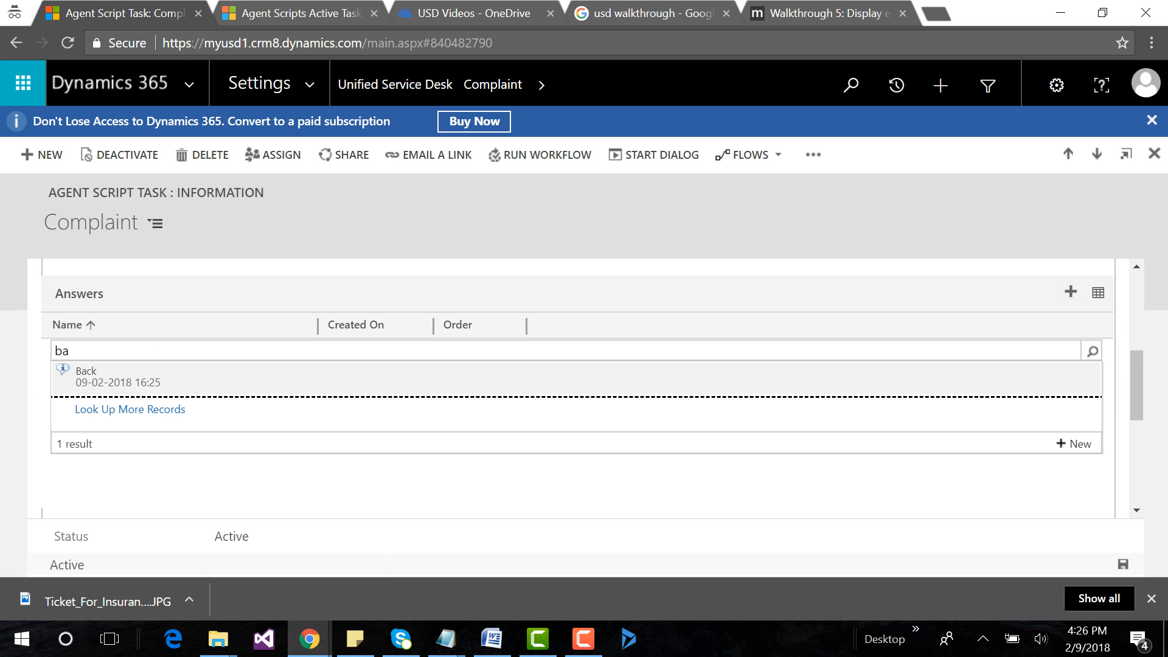
{"action": "key", "text": "Return"}
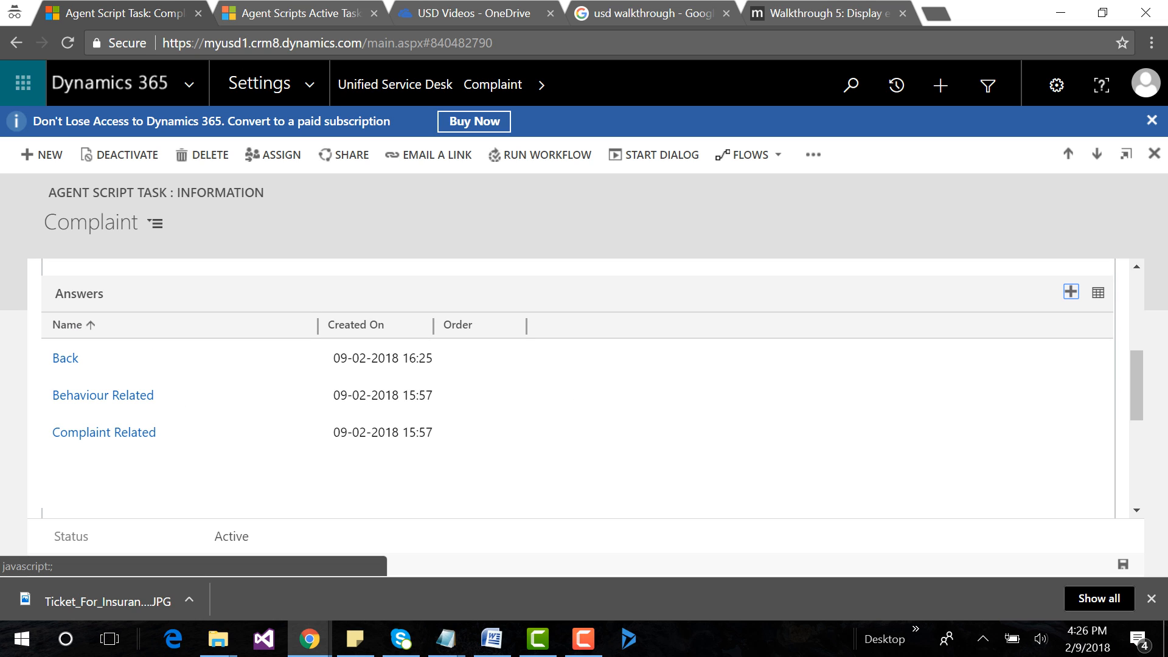
{"action": "left_click", "coordinate": [16, 42]}
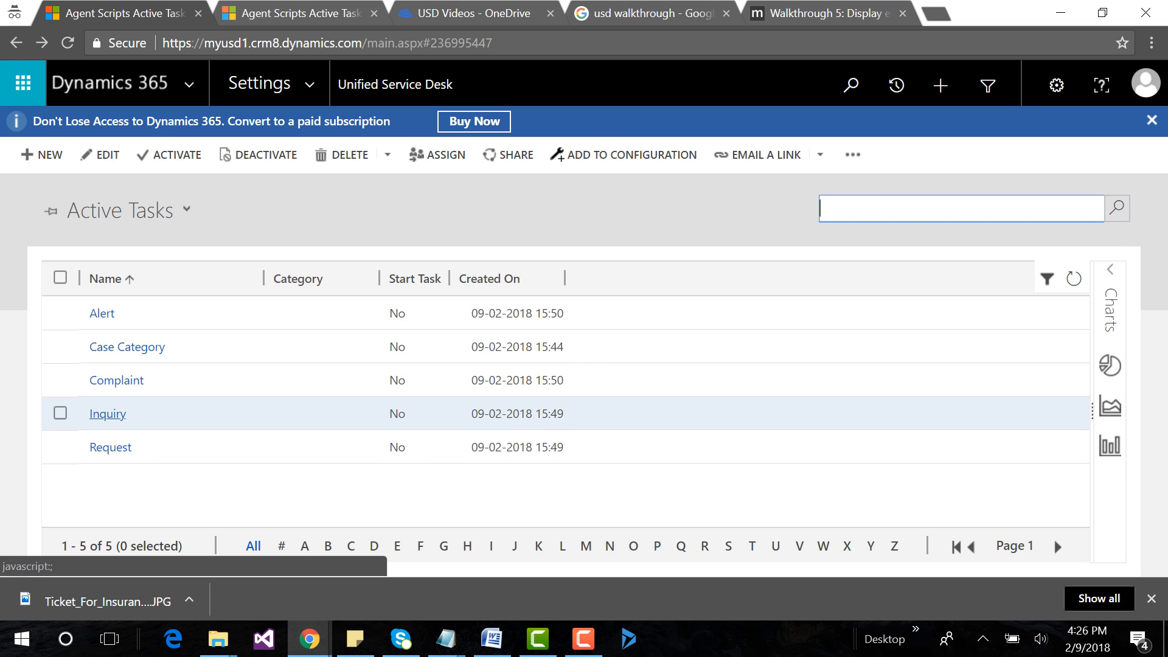
Add the existing Back answer to the Inquiry task's answers and return to the task list.
{"action": "left_click", "coordinate": [107, 414]}
{"action": "scroll", "coordinate": [572, 390], "scroll_direction": "down", "scroll_amount": 3}
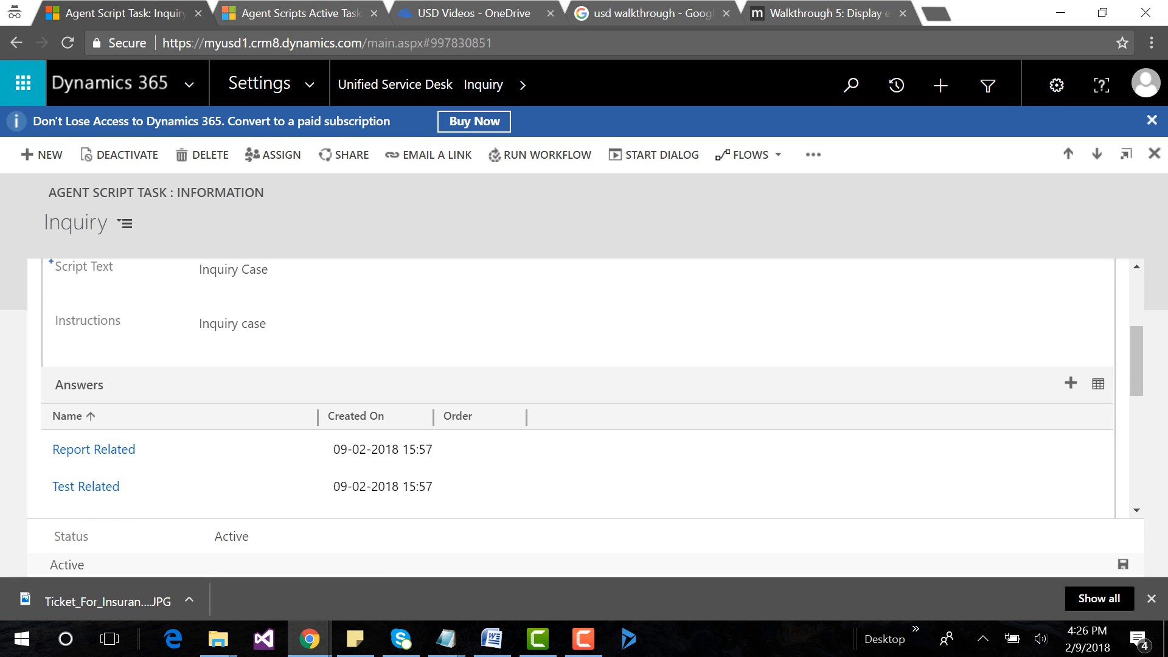
{"action": "left_click", "coordinate": [1071, 382]}
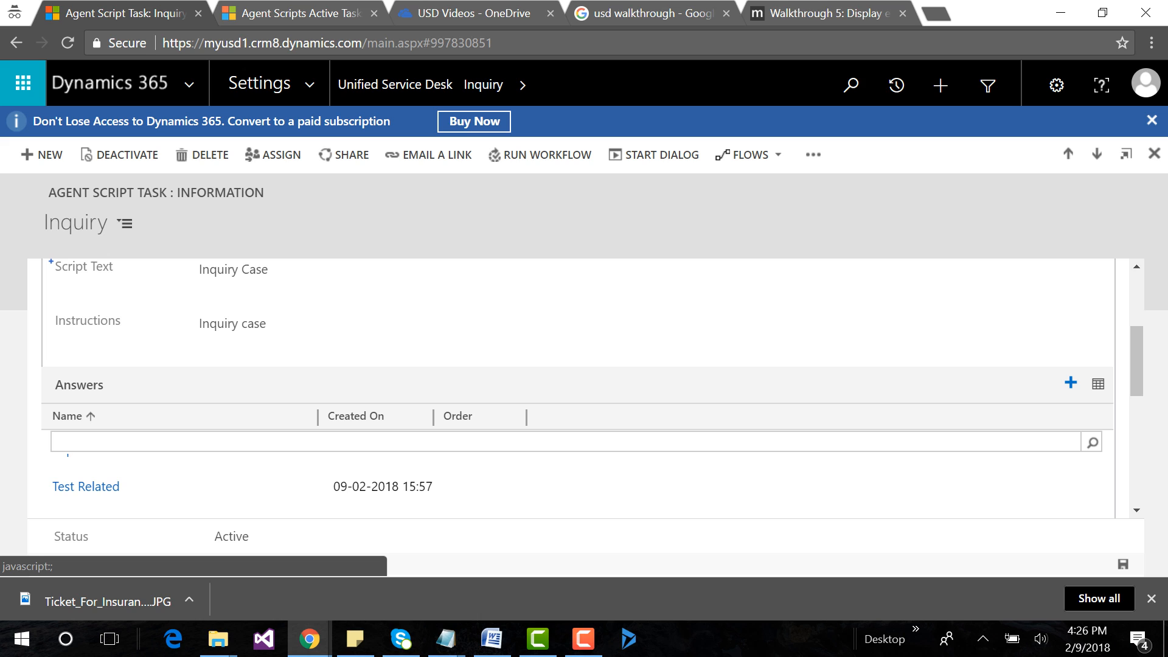
{"action": "type", "text": "bac"}
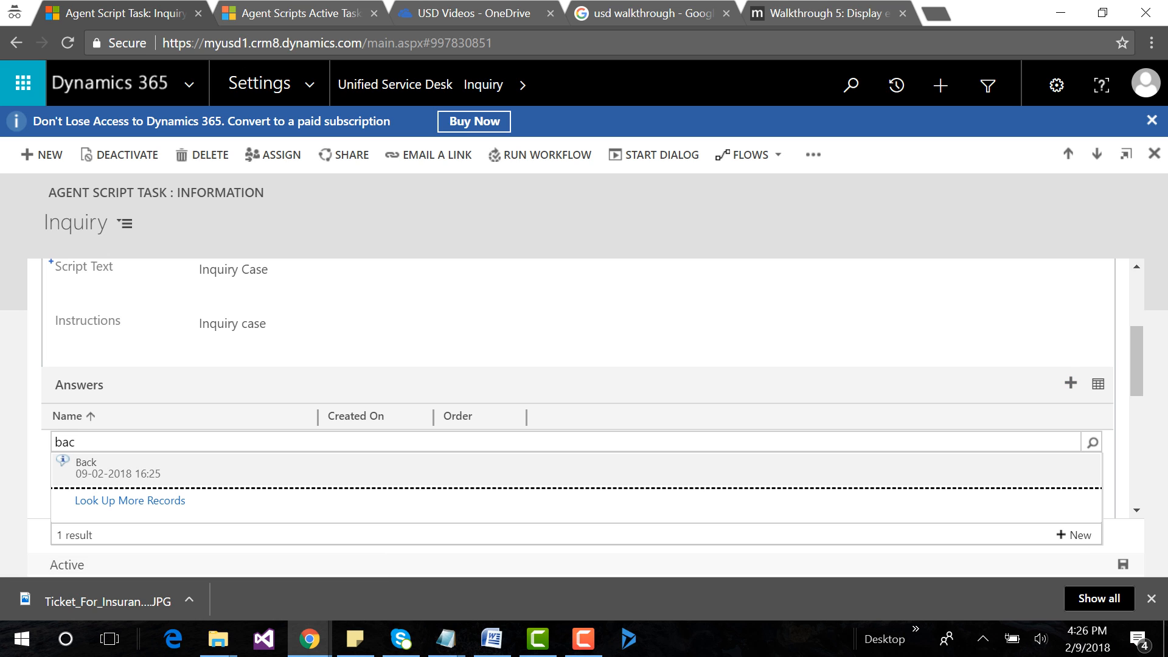
{"action": "left_click", "coordinate": [298, 472]}
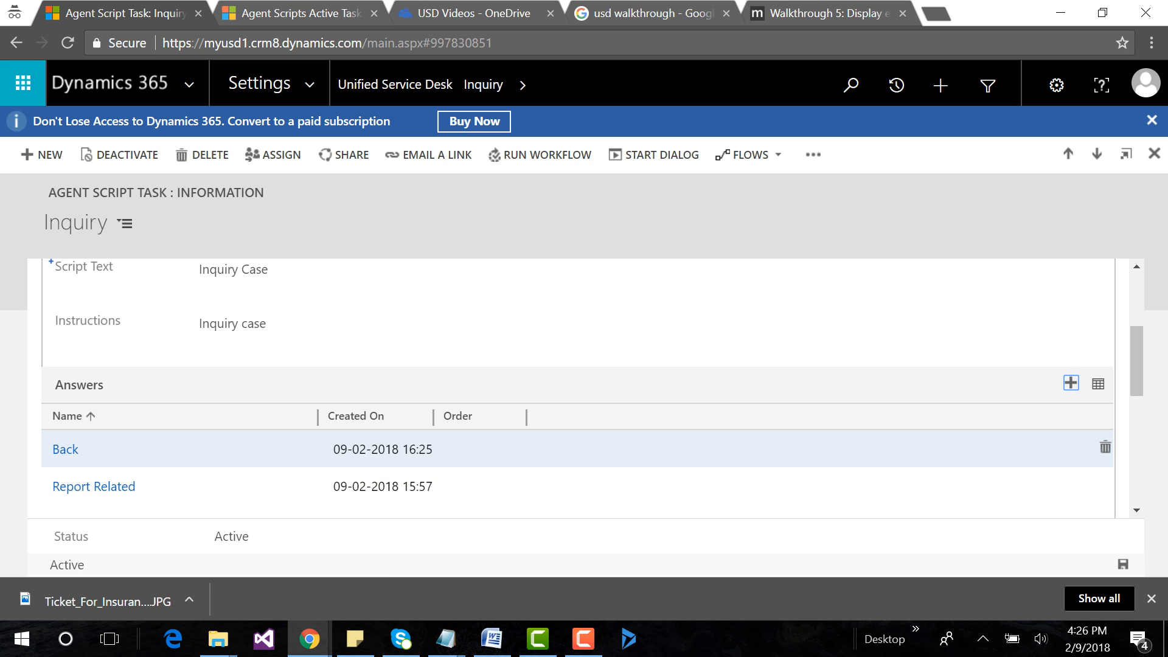
{"action": "scroll", "coordinate": [298, 463], "scroll_direction": "down", "scroll_amount": 1}
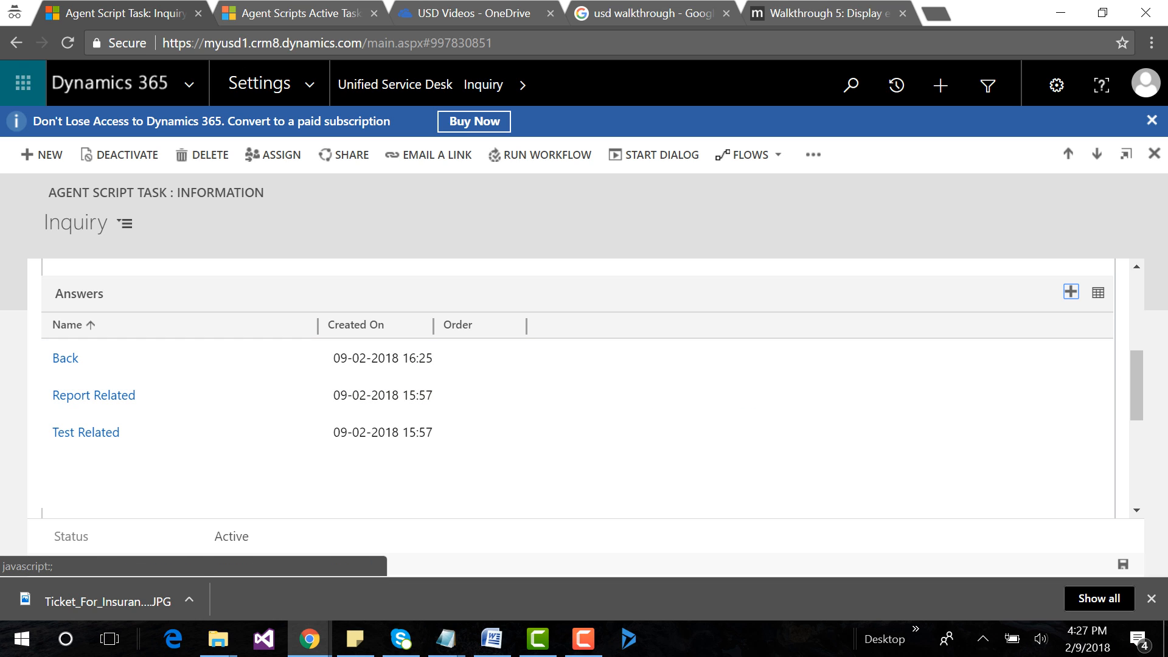
{"action": "left_click", "coordinate": [17, 42]}
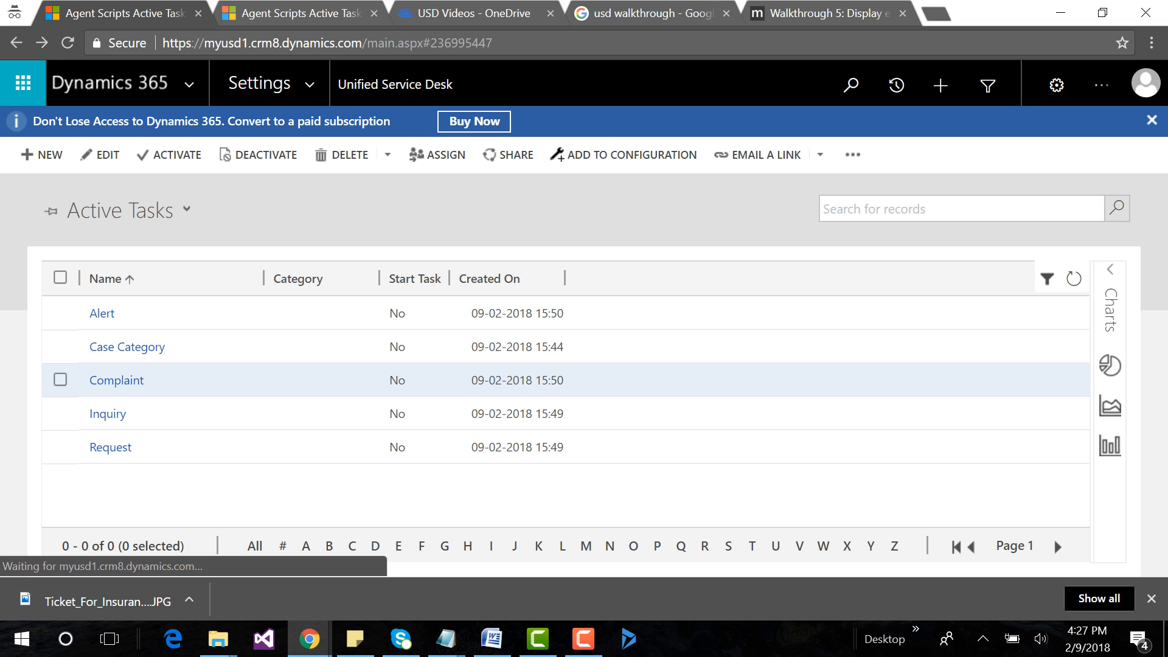
Add the existing Back answer to the Request task's answers.
{"action": "left_click", "coordinate": [110, 447]}
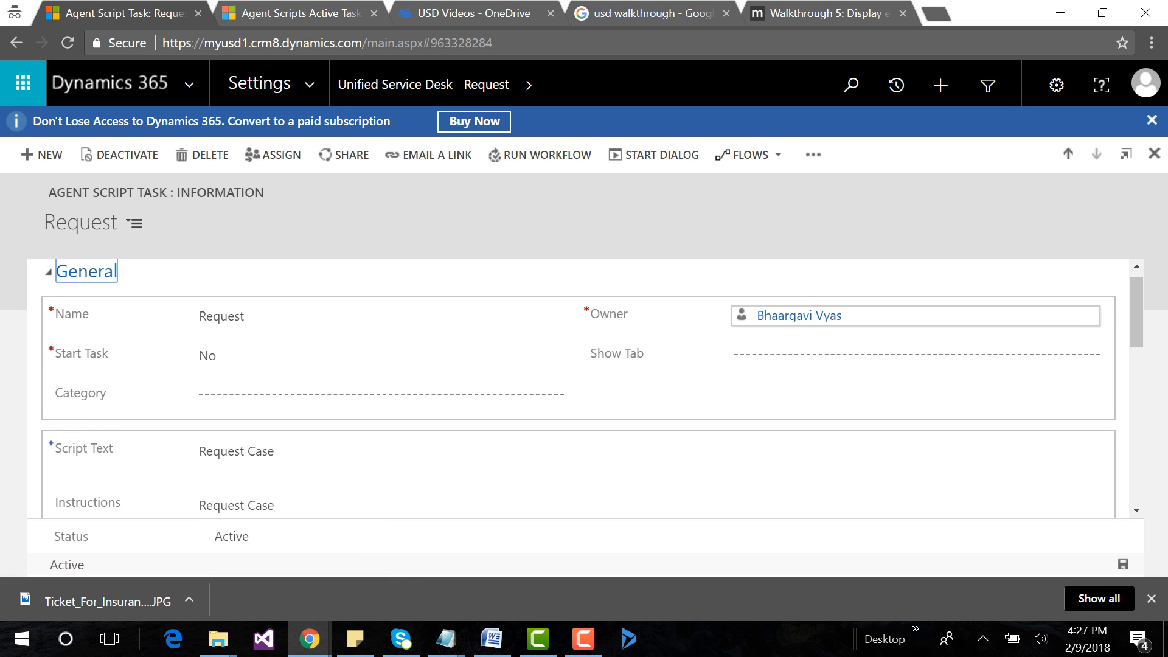
{"action": "scroll", "coordinate": [1071, 389], "scroll_direction": "down", "scroll_amount": 3}
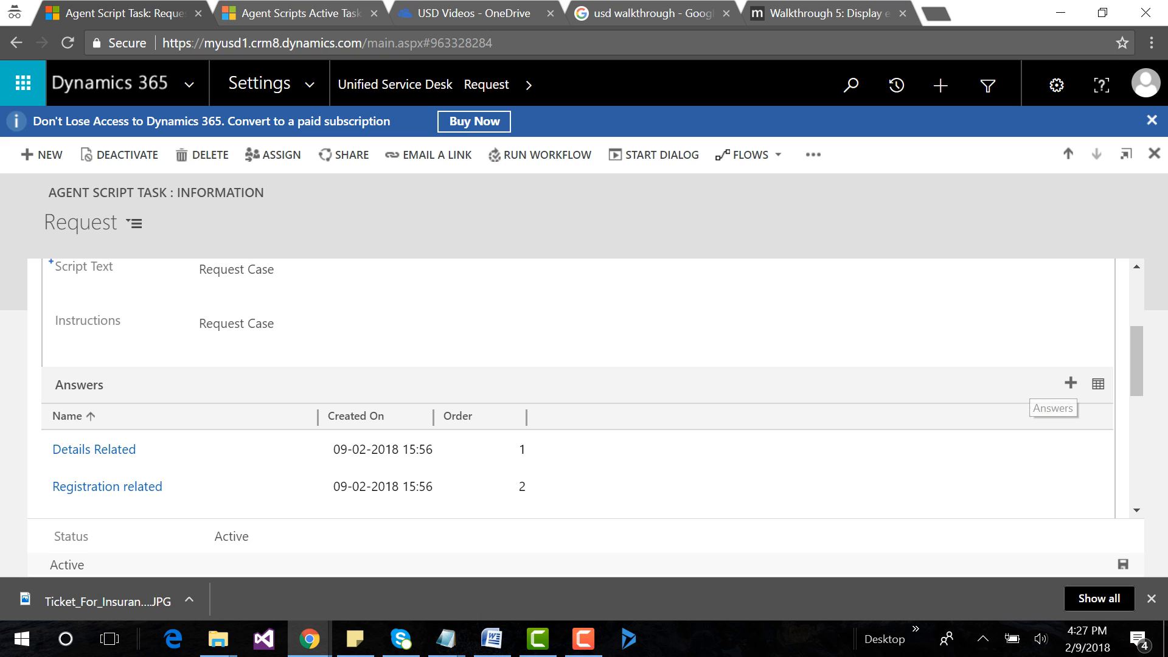
{"action": "left_click", "coordinate": [1071, 382]}
{"action": "type", "text": "back"}
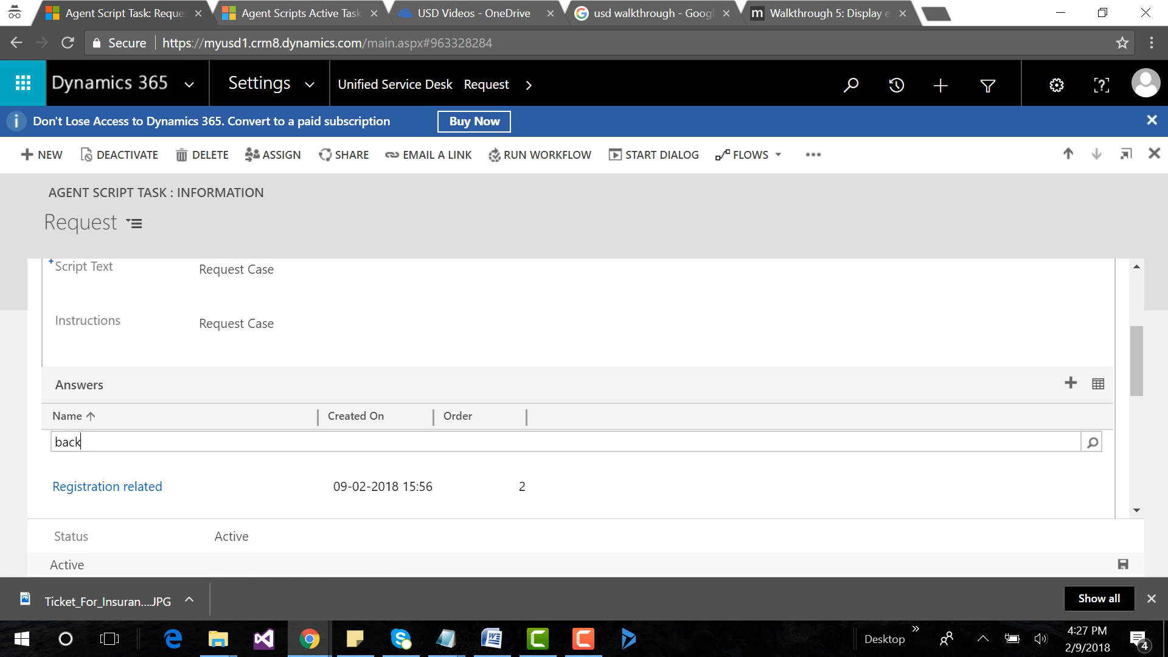
{"action": "key", "text": "Return"}
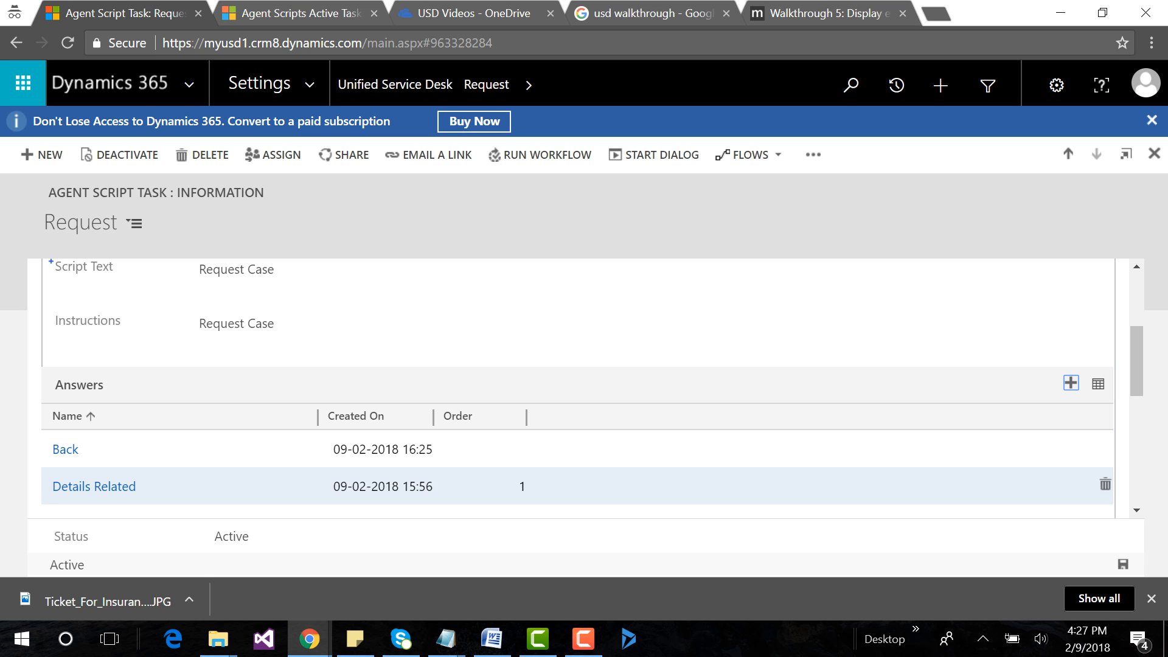
Switch to the Unified Service Desk client and open the customer Accounts list.
{"action": "left_click", "coordinate": [629, 639]}
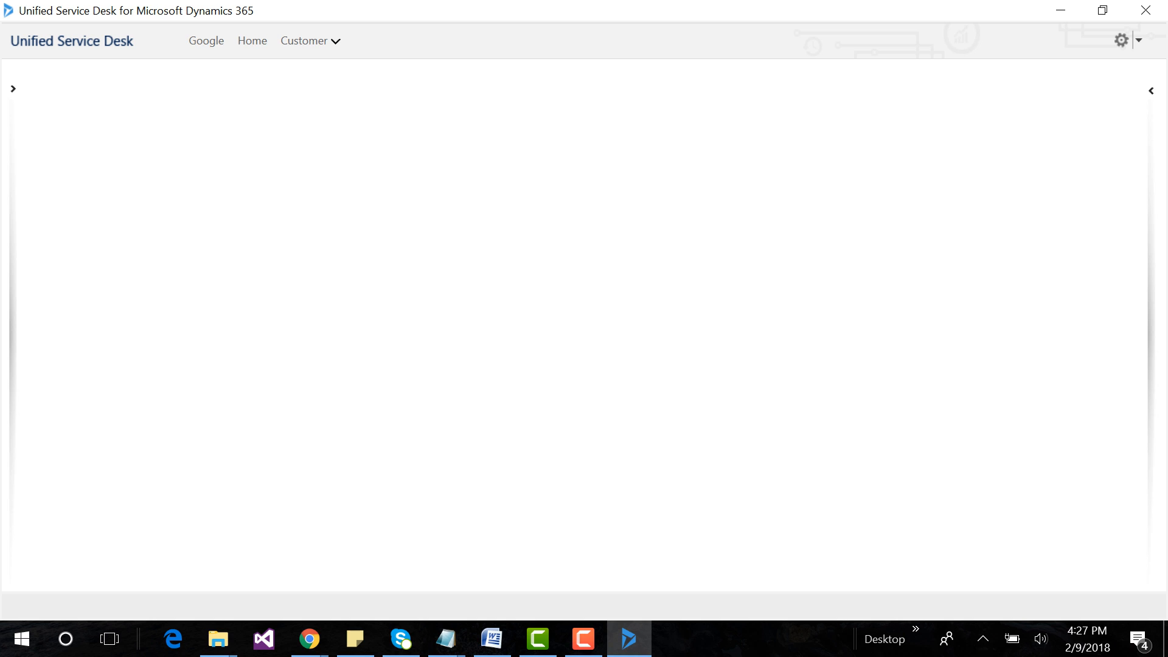
{"action": "left_click", "coordinate": [305, 41]}
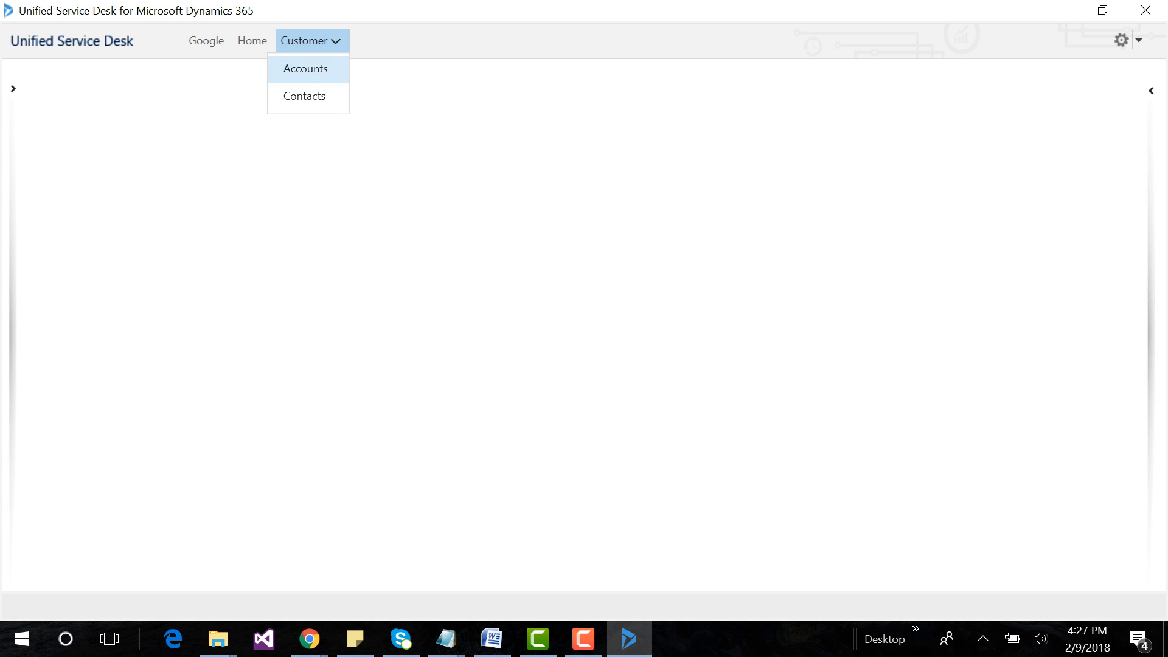
{"action": "left_click", "coordinate": [305, 68]}
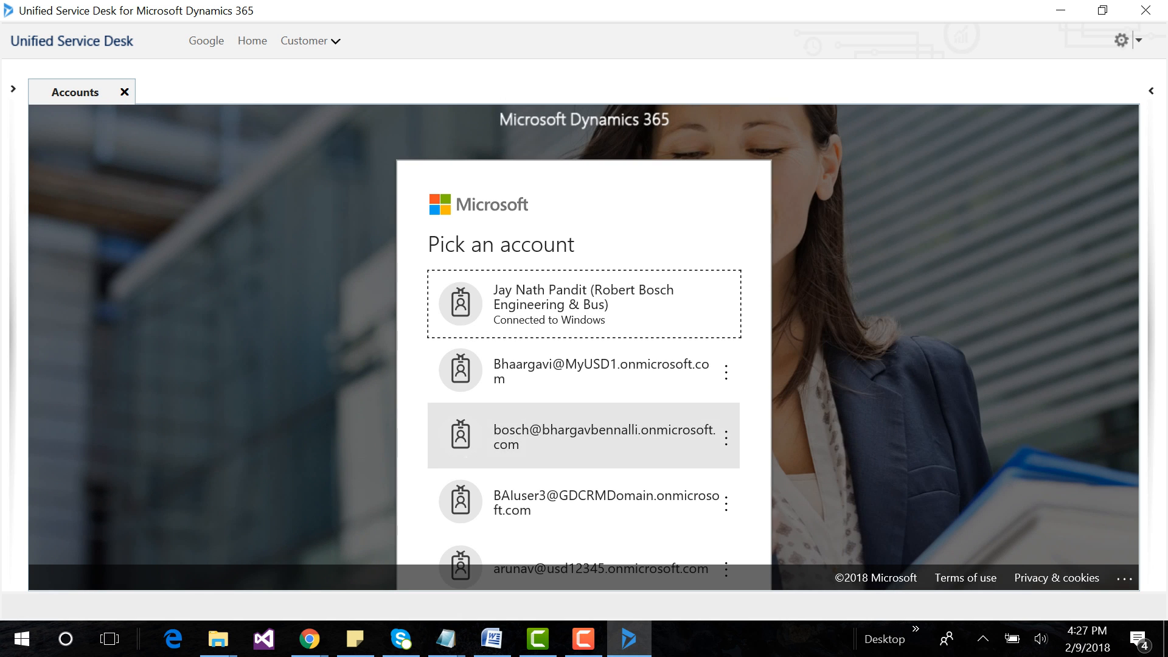
Sign in with the MyUSD1 organization account by entering its password, and dismiss the offer to store the password.
{"action": "scroll", "coordinate": [584, 435], "scroll_direction": "down", "scroll_amount": 1}
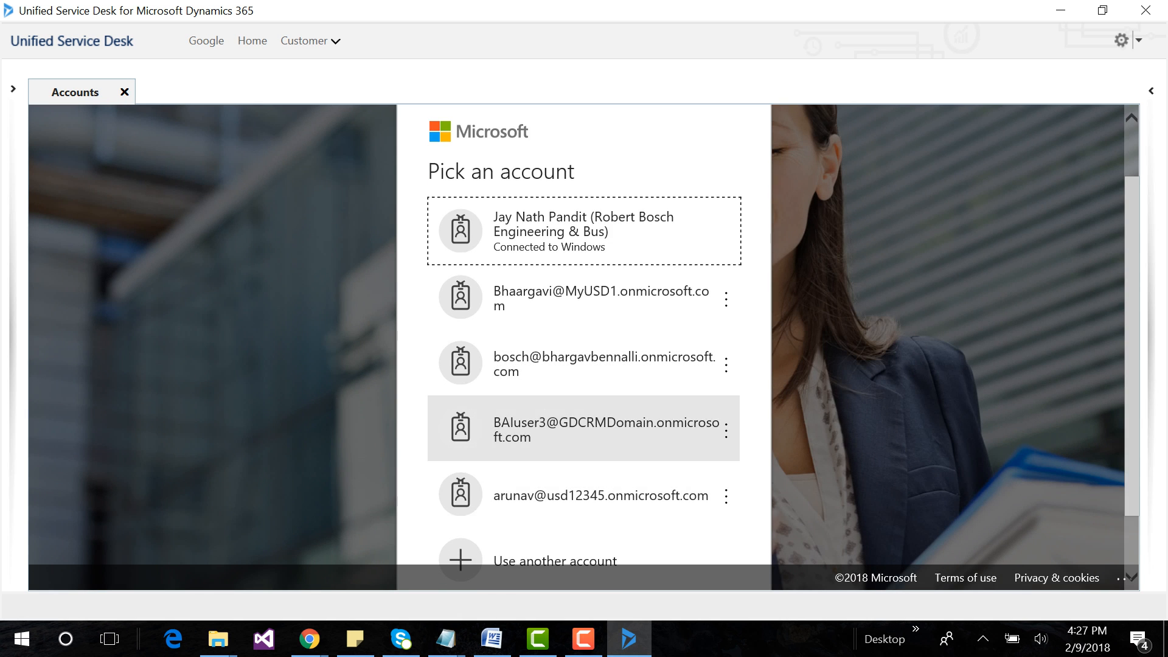
{"action": "left_click", "coordinate": [584, 298]}
{"action": "type", "text": "•••"}
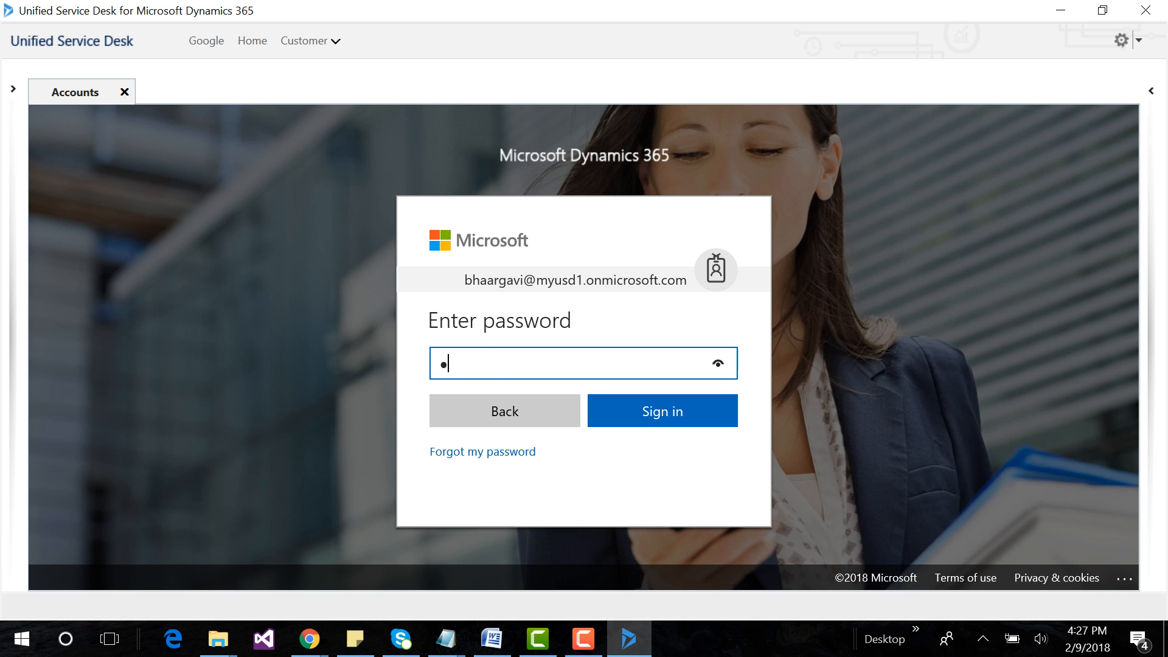
{"action": "type", "text": "•••••••••"}
{"action": "key", "text": "Return"}
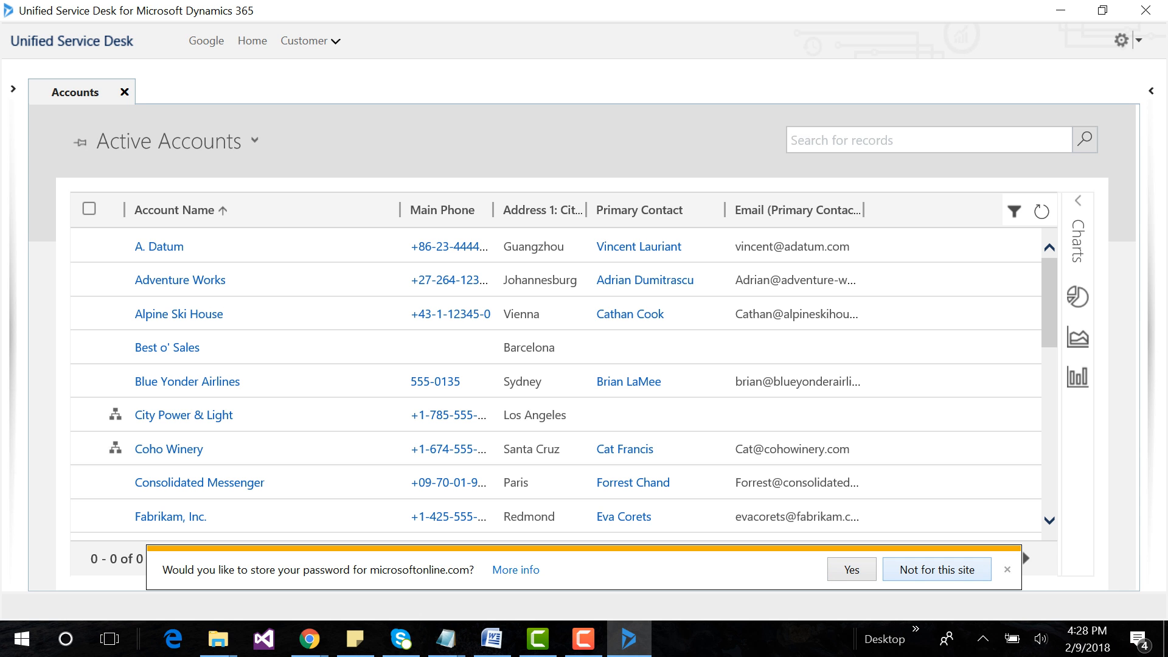
{"action": "left_click", "coordinate": [1008, 569]}
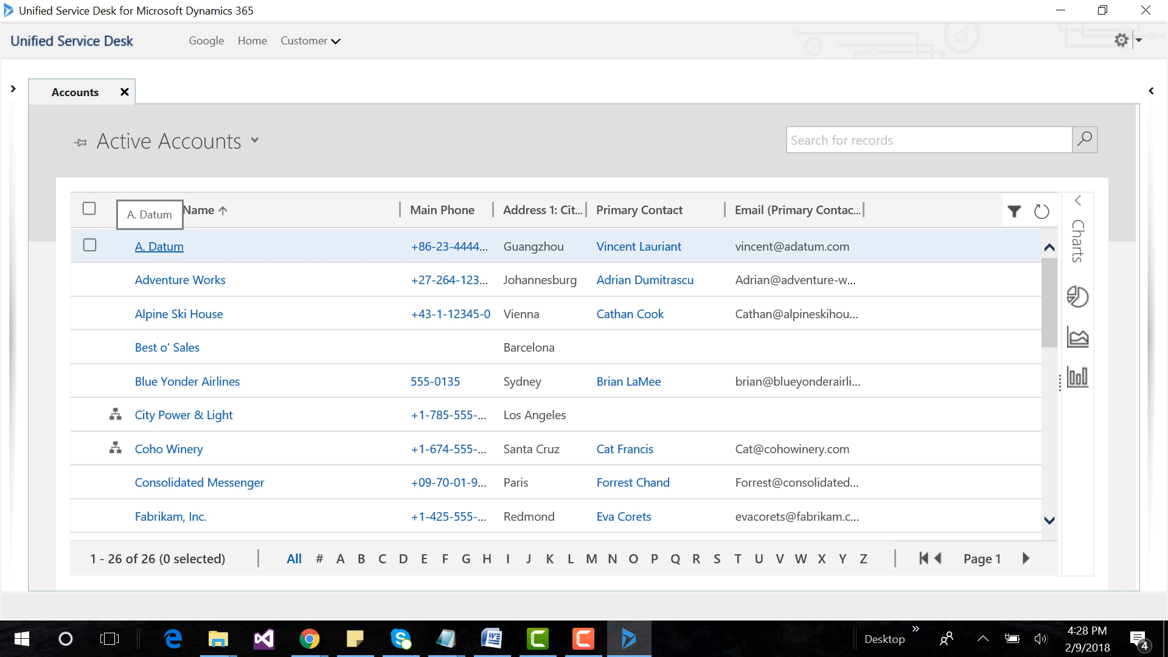
Open the A. Datum account and test the call script by choosing Request, Back, Inquiry and Complaint.
{"action": "left_click", "coordinate": [150, 246]}
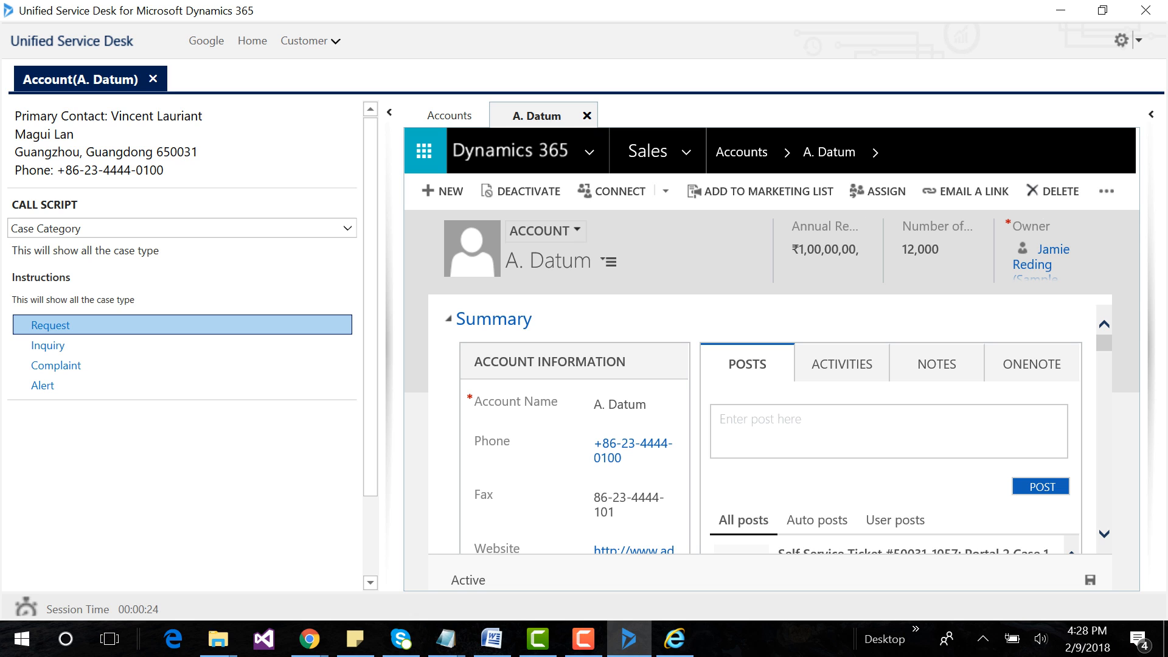
{"action": "left_click", "coordinate": [51, 326]}
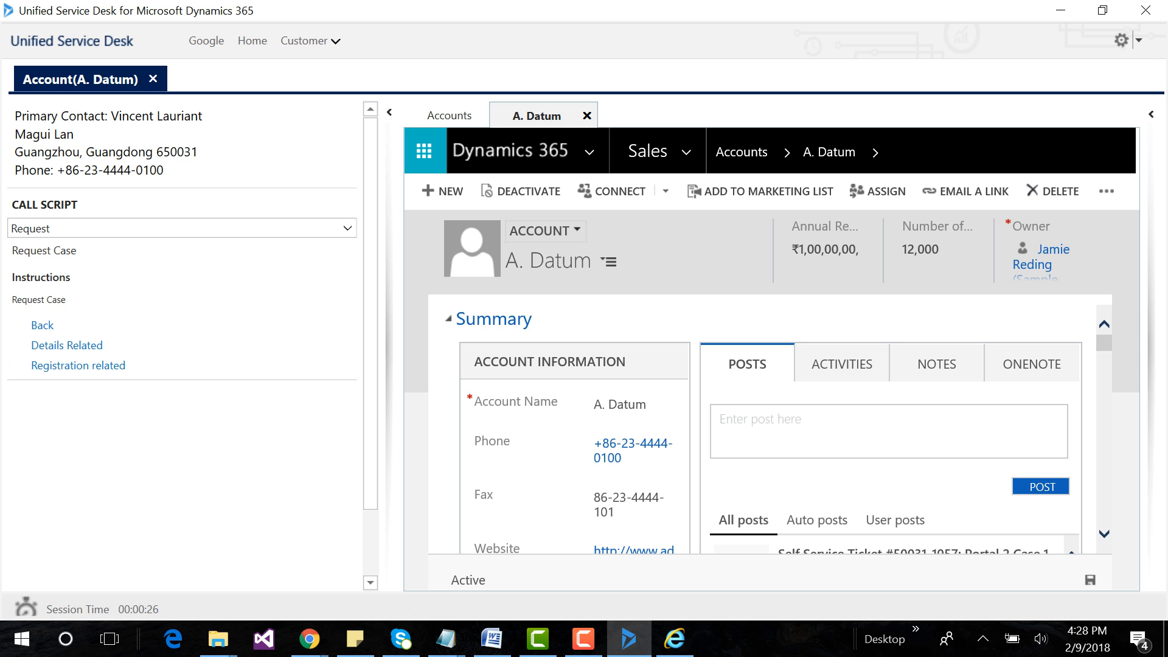
{"action": "left_click", "coordinate": [43, 324]}
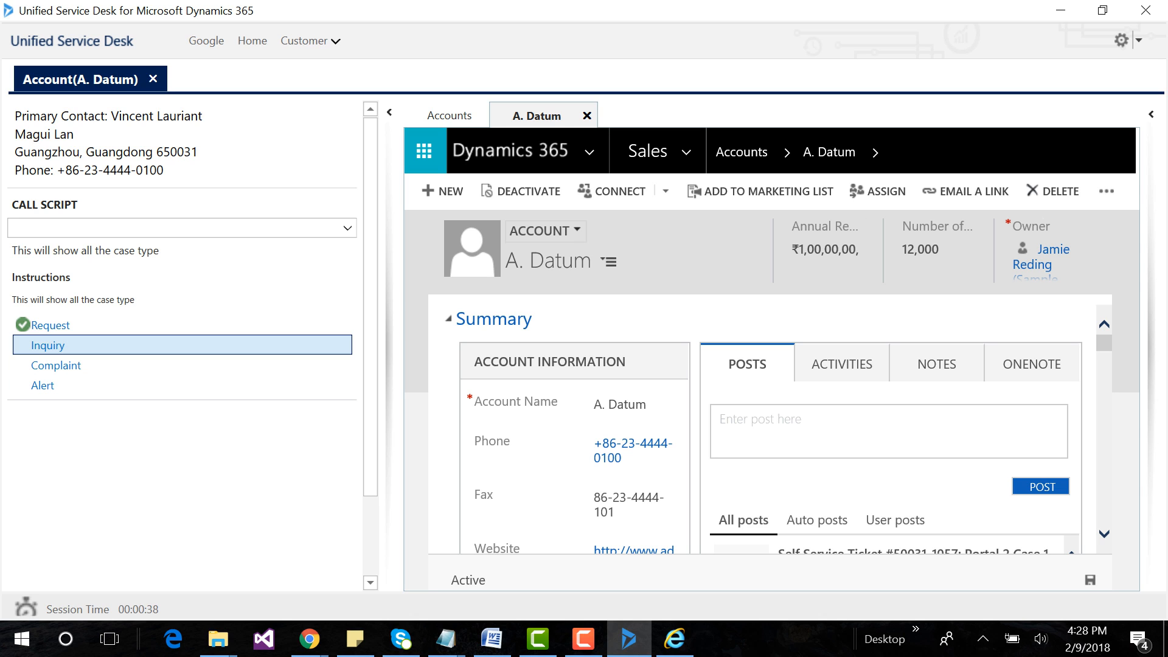
{"action": "left_click", "coordinate": [182, 346]}
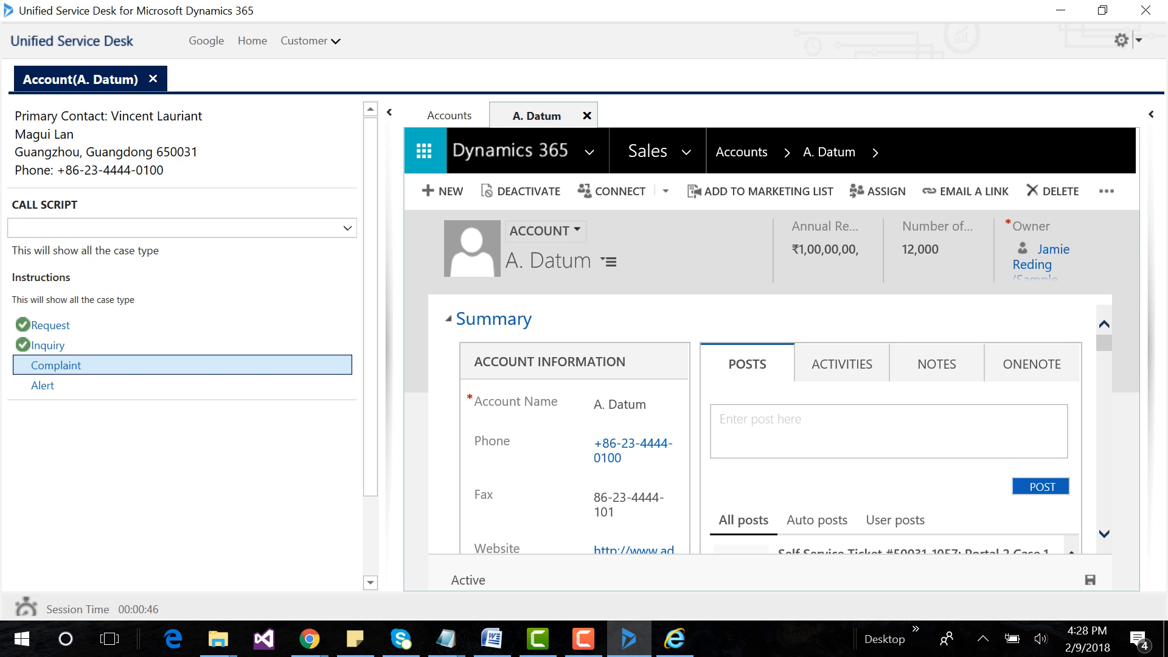
{"action": "left_click", "coordinate": [56, 365]}
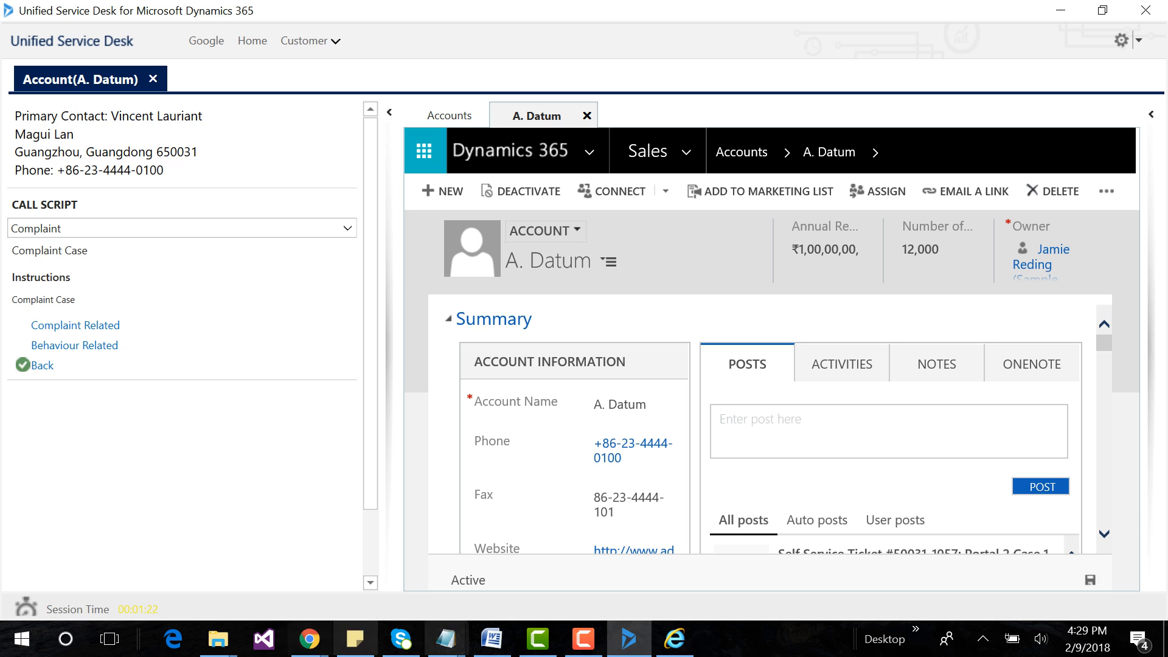
{"action": "left_click", "coordinate": [583, 639]}
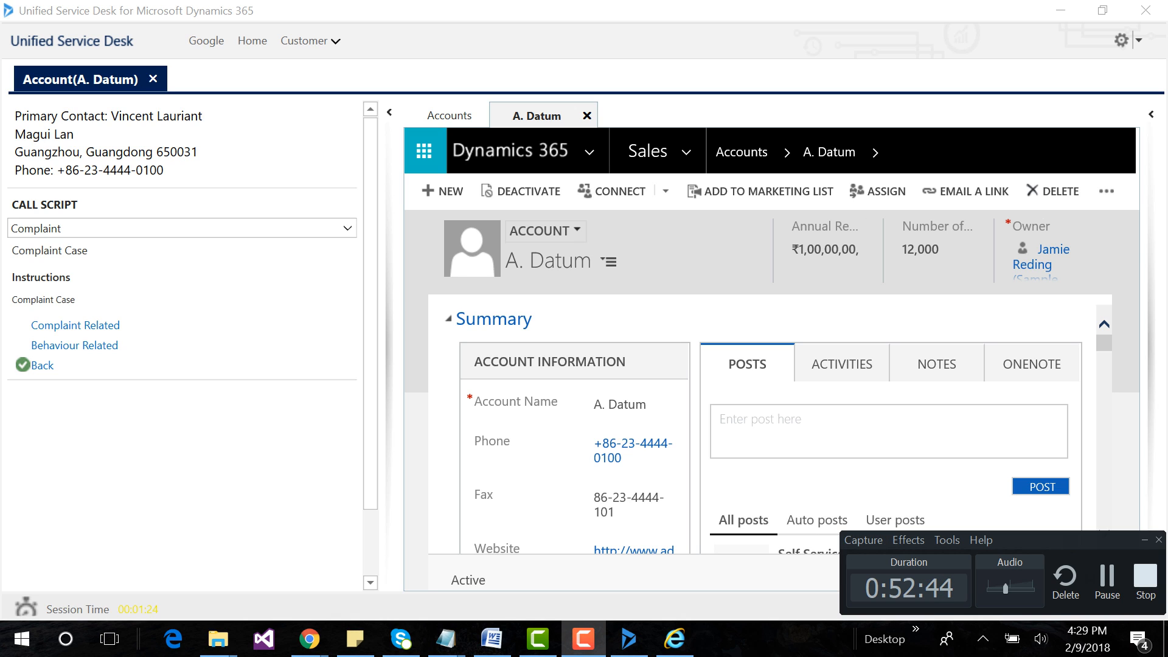